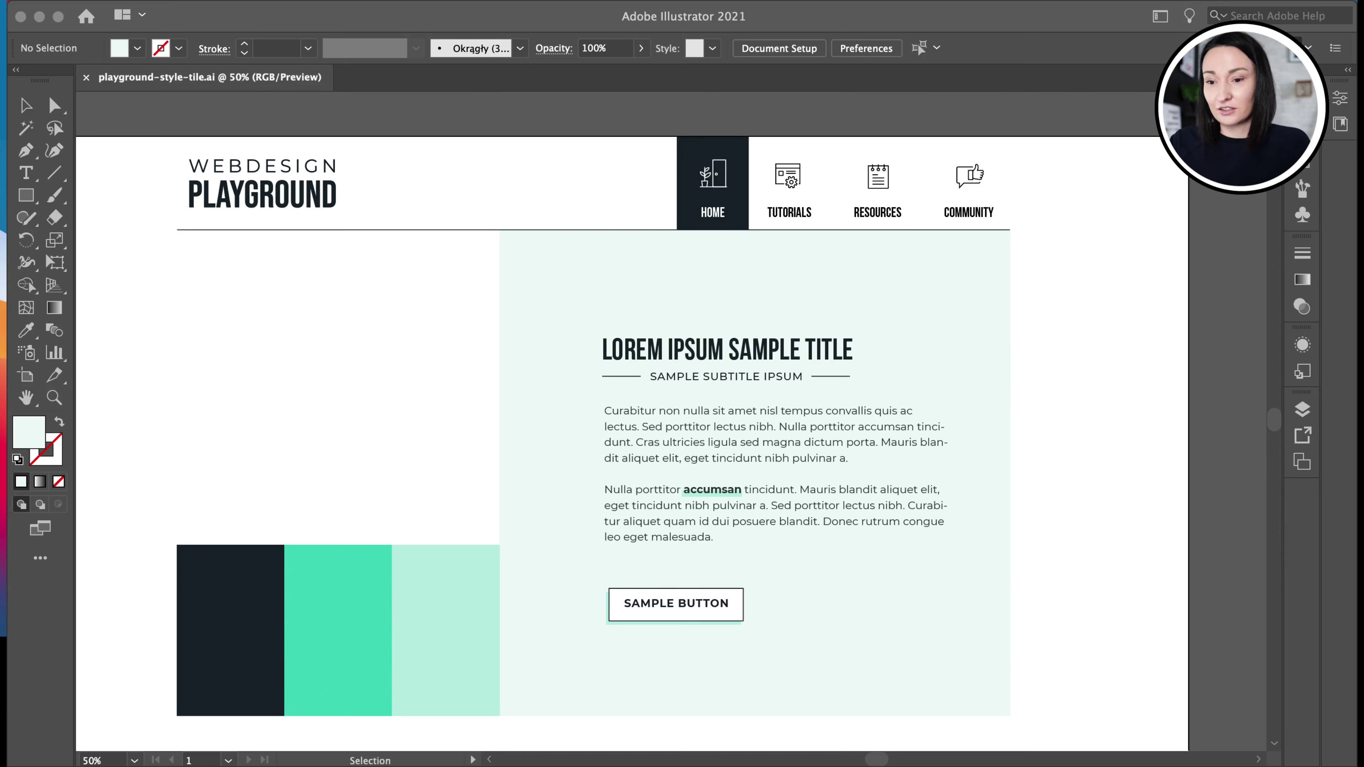
Examine the style tile's logo, navigation icons, typography, sample button and colour swatches
click(143, 617)
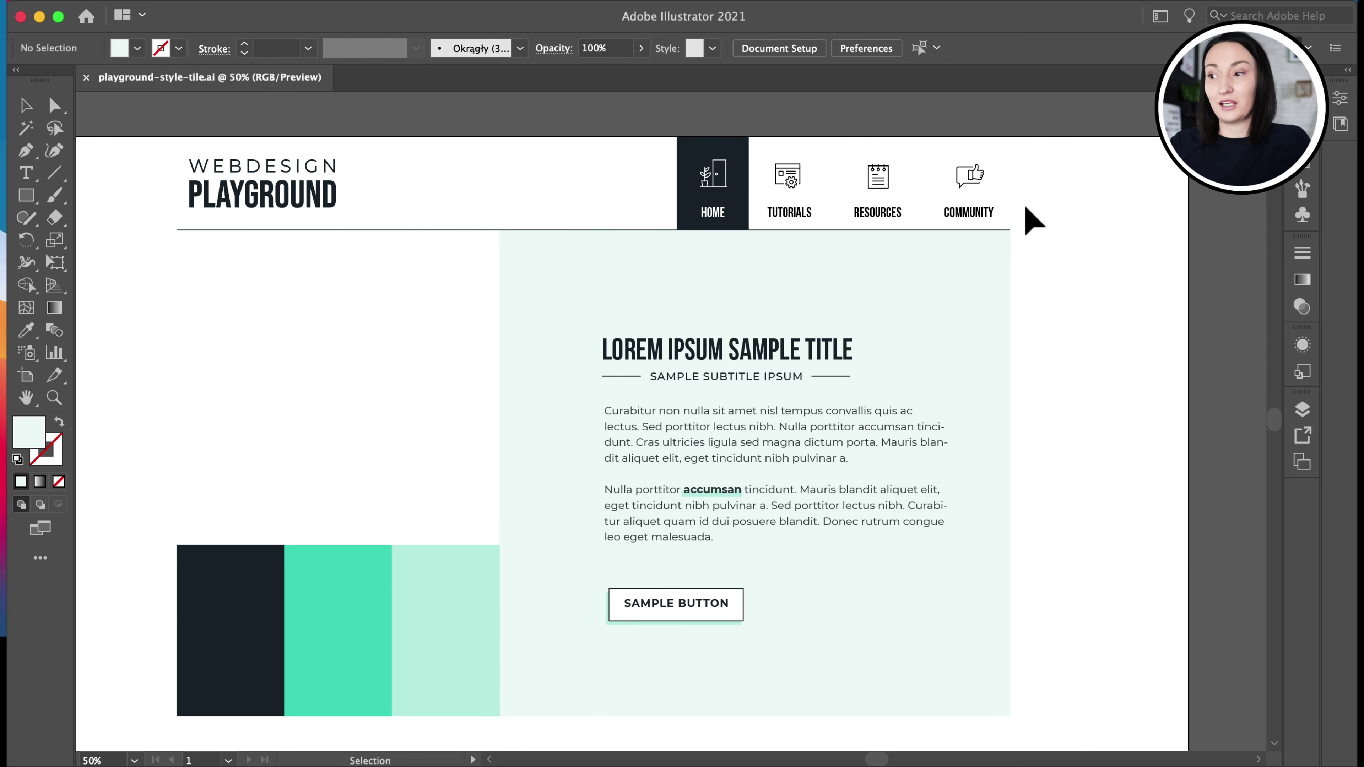
key(super+1)
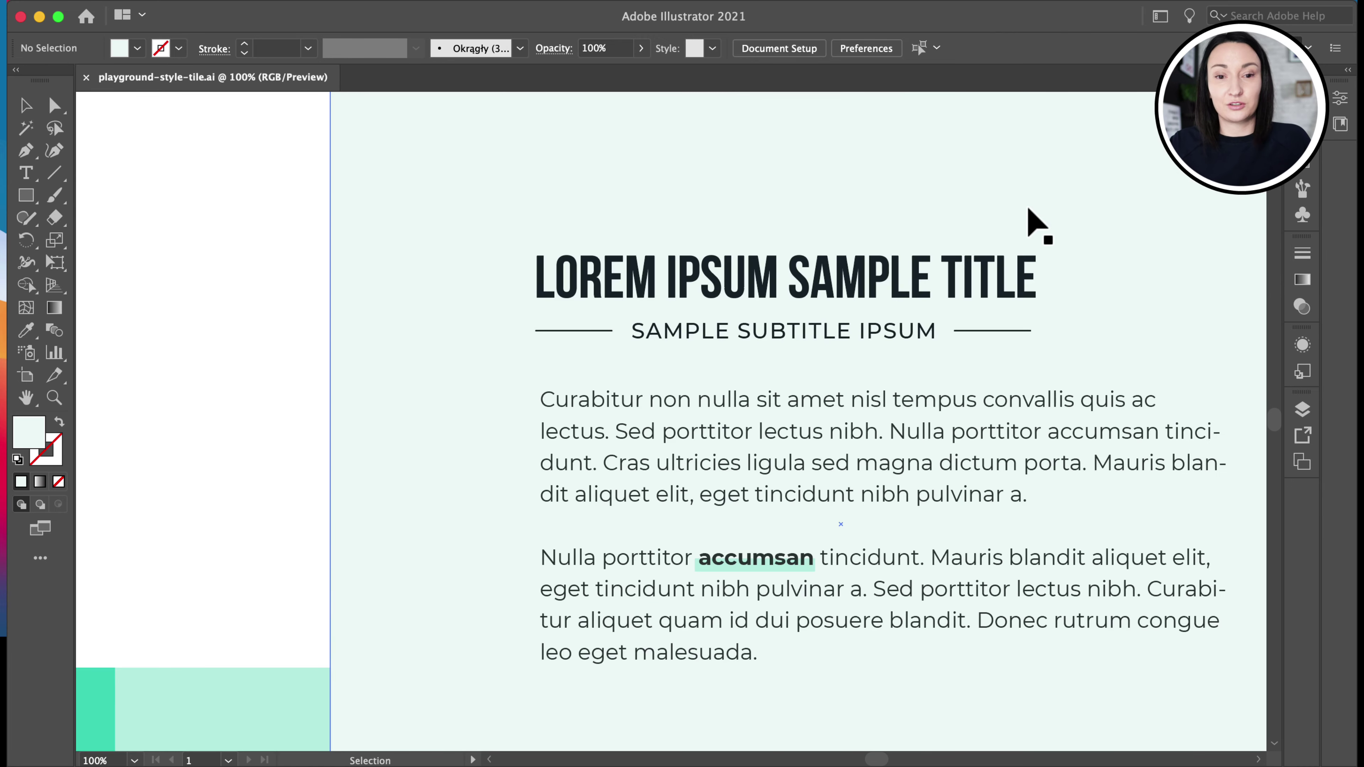
scroll(1039, 225, up, 3)
scroll(1039, 225, right, 3)
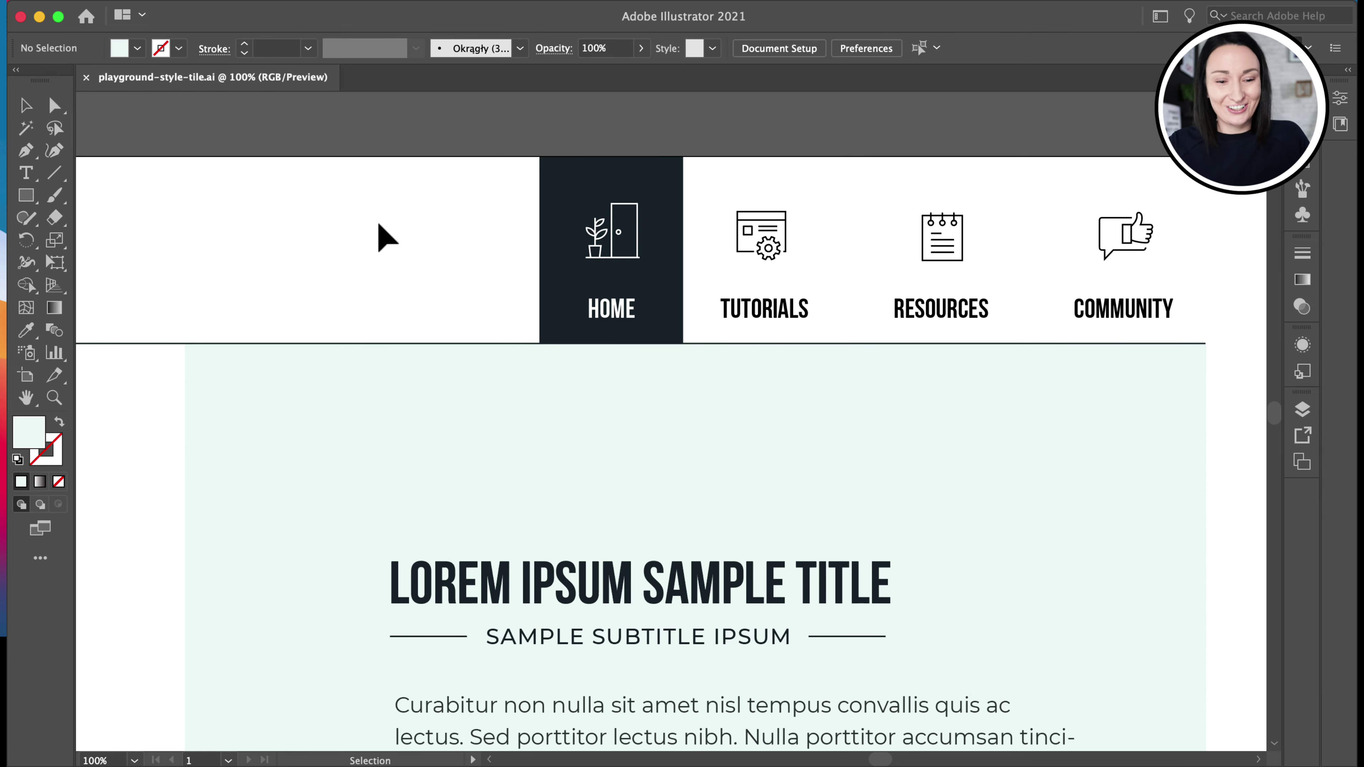
key(super+minus)
key(super+minus)
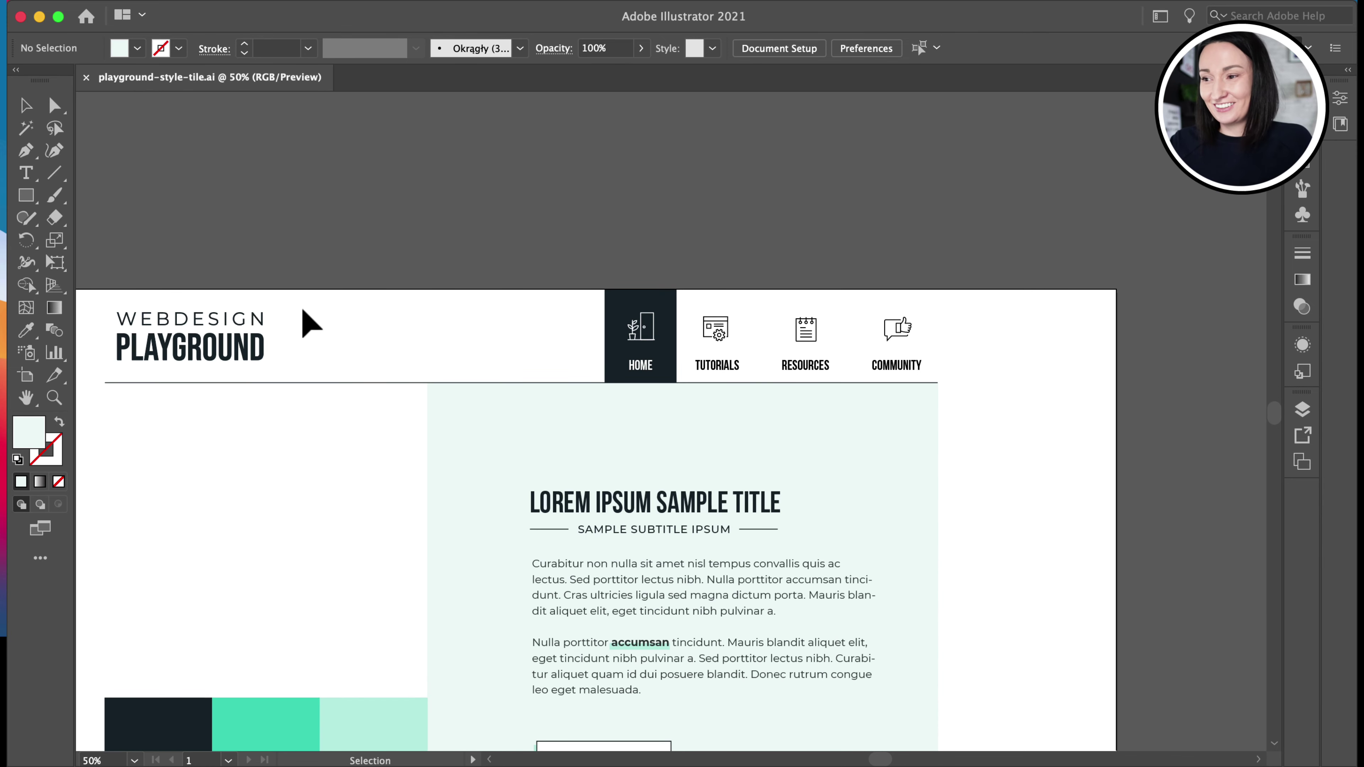
scroll(305, 320, down, 5)
scroll(305, 319, left, 4)
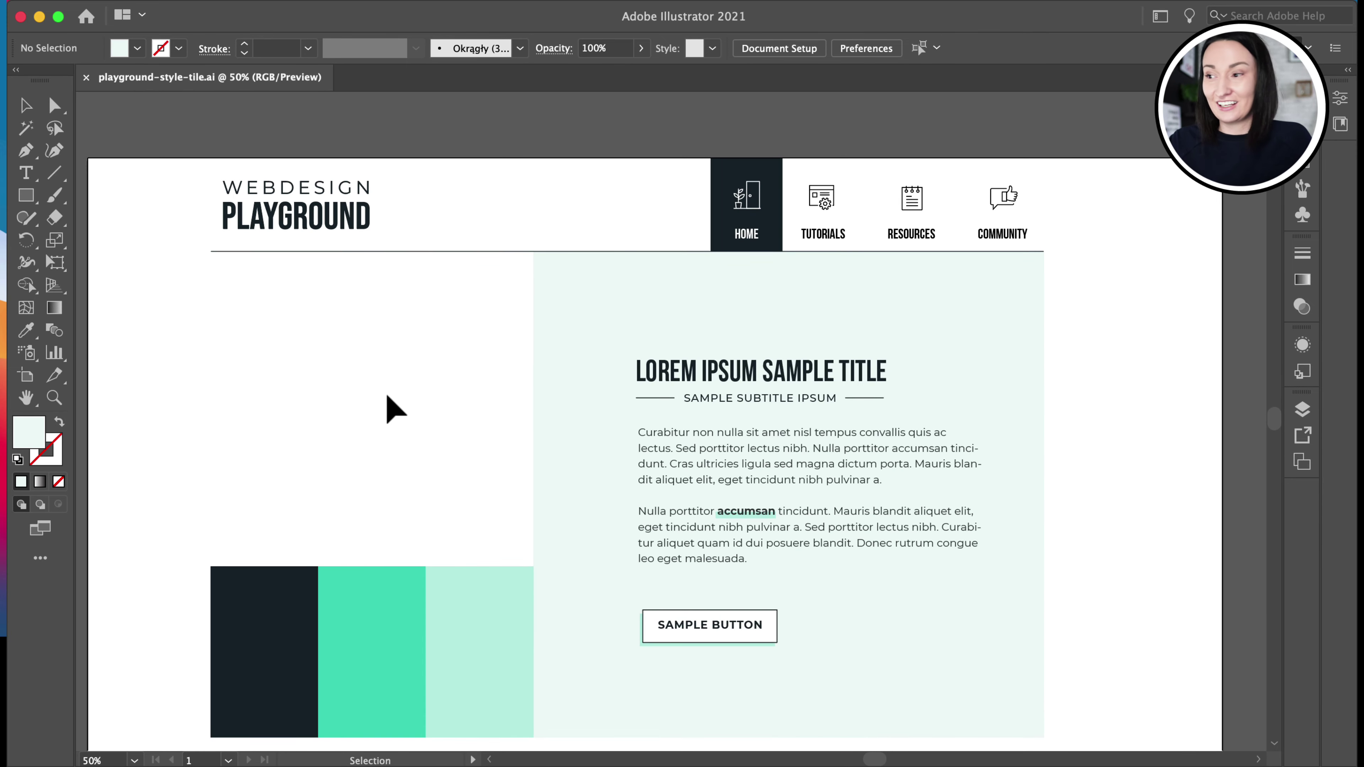
scroll(314, 559, up, 1)
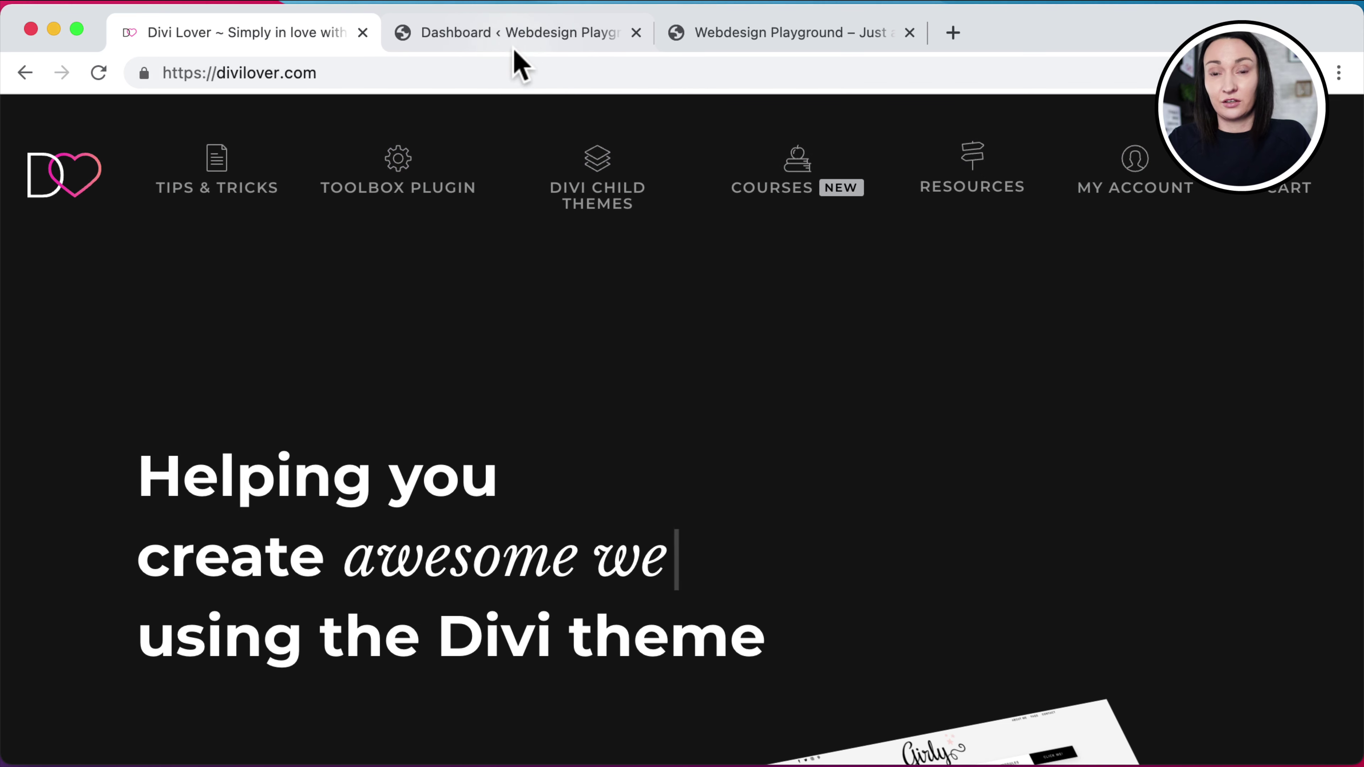
Switch to the browser and review the playground.divilover.com front end, its subdomain address and the WordPress dashboard
click(737, 38)
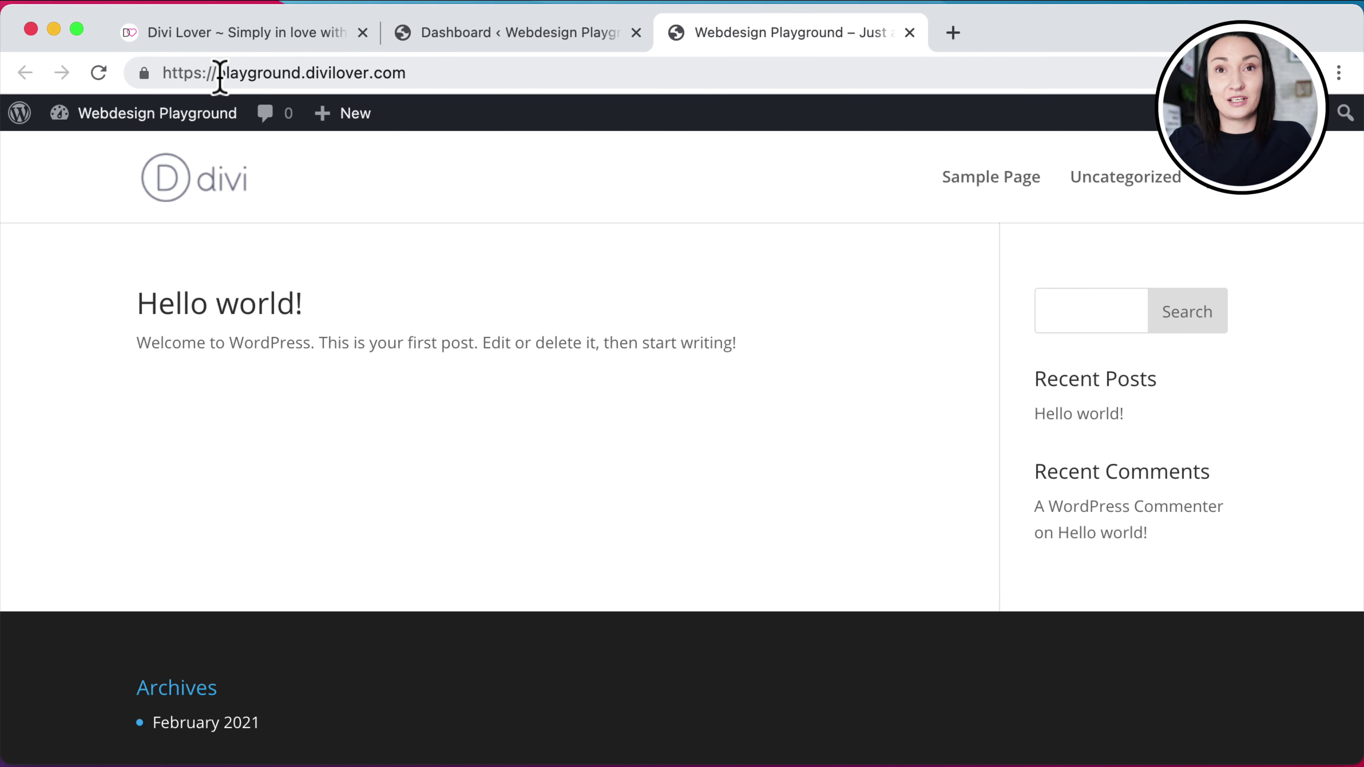
drag(219, 73, 420, 72)
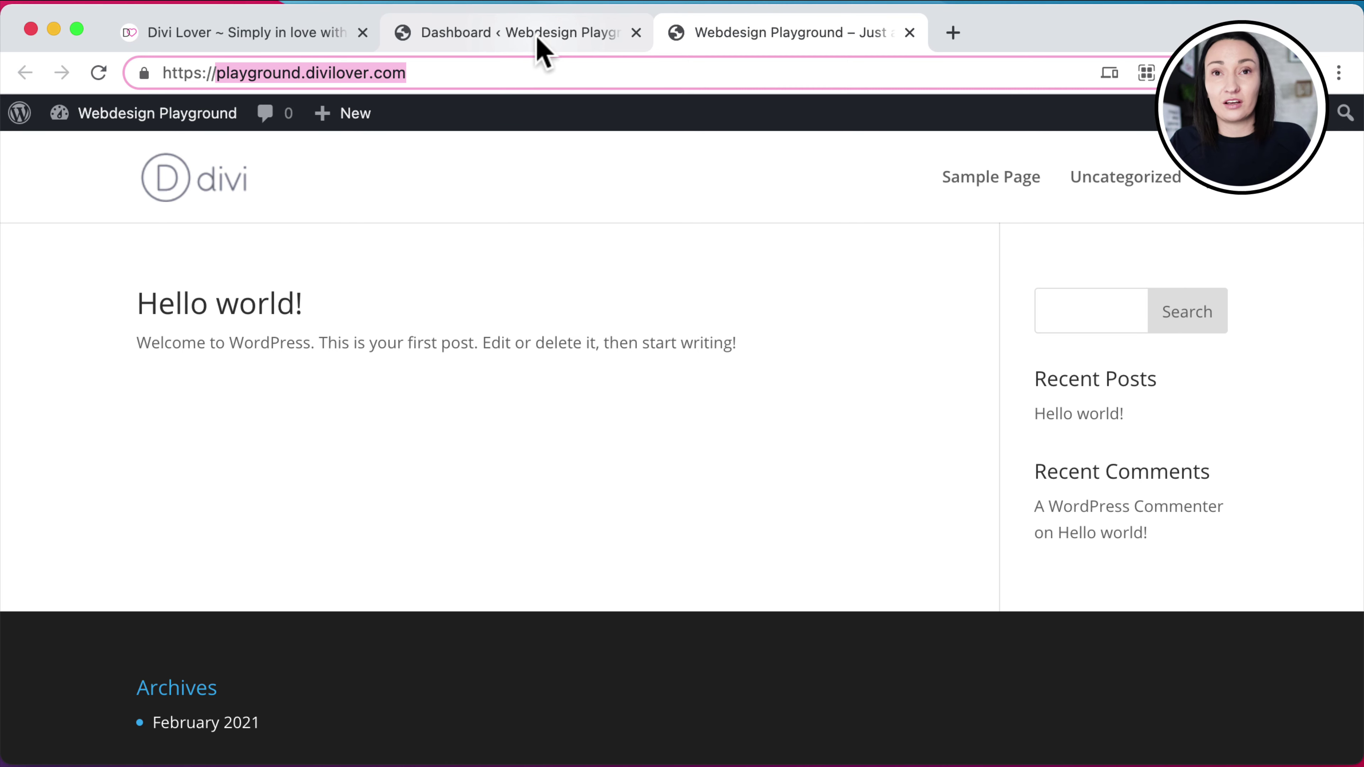
click(769, 243)
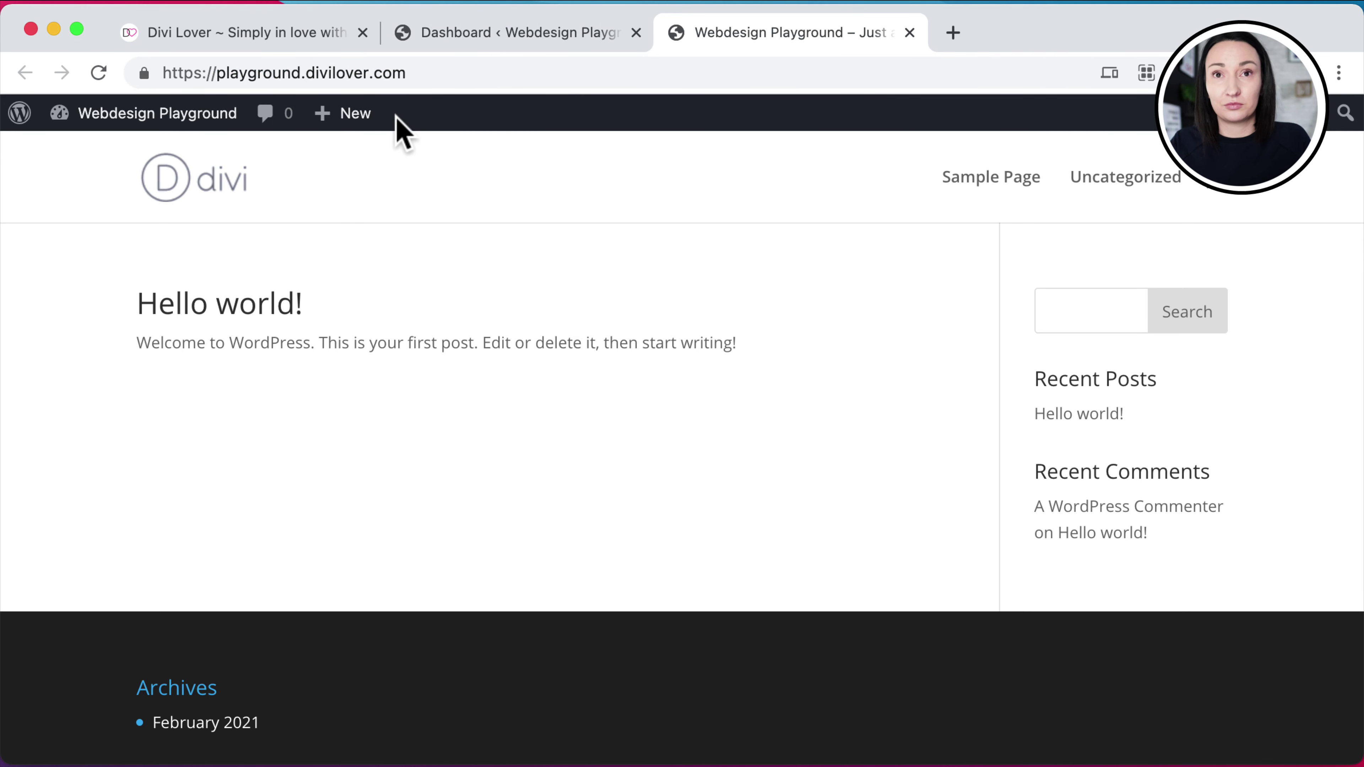
drag(216, 73, 308, 74)
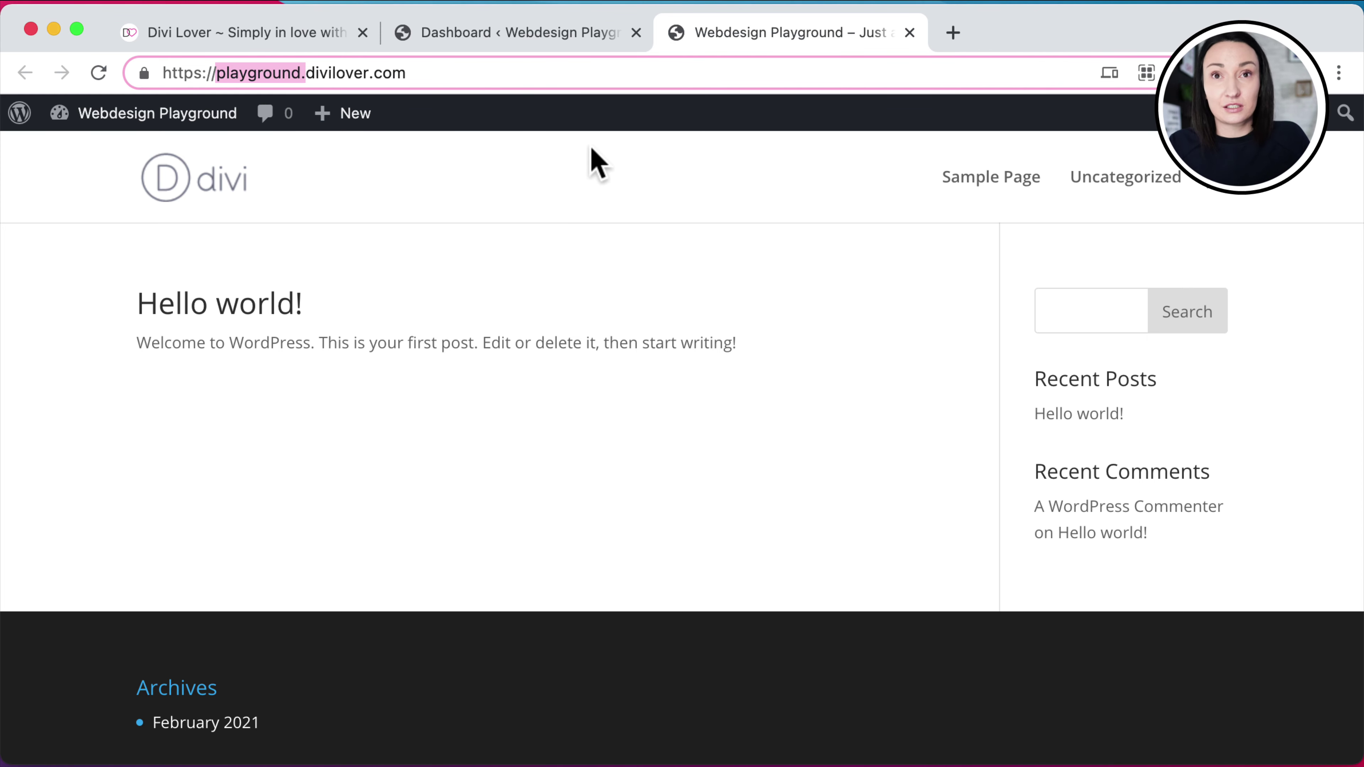
click(502, 49)
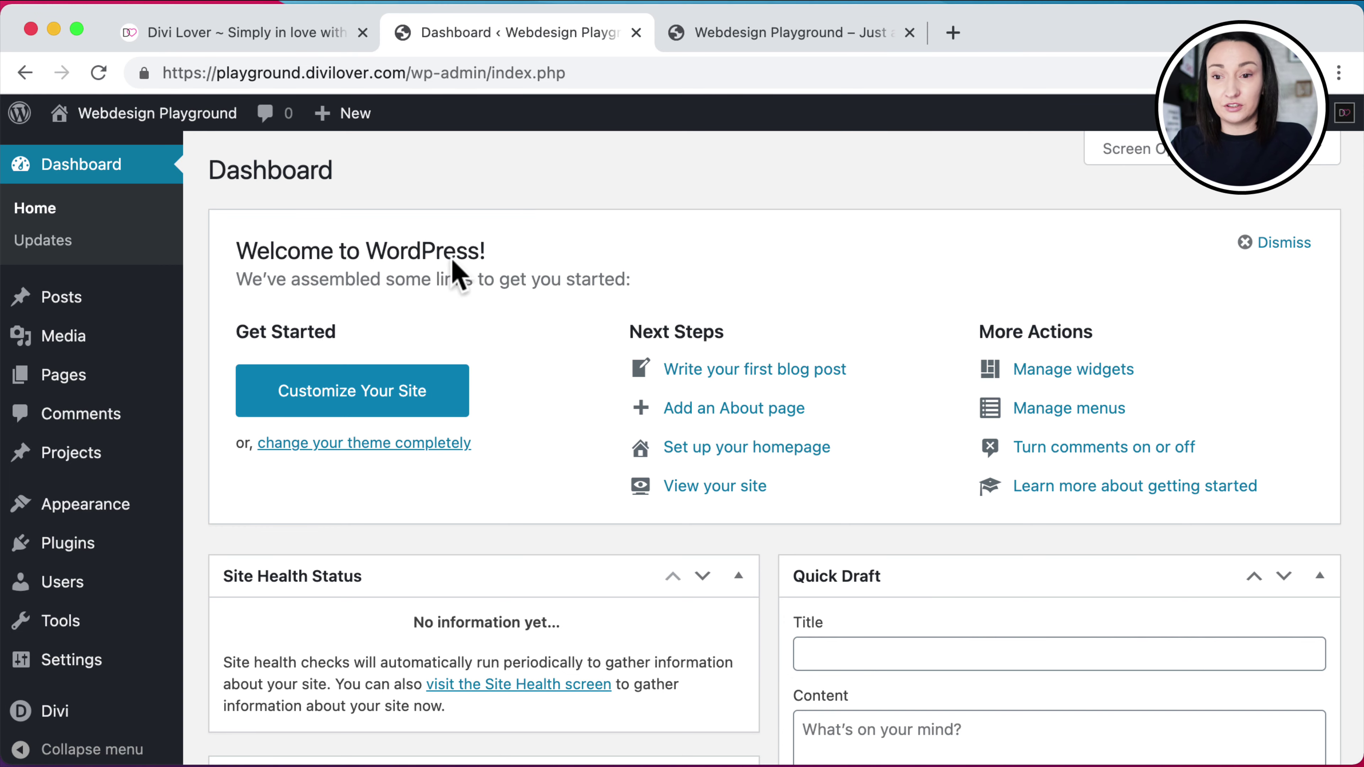
click(777, 48)
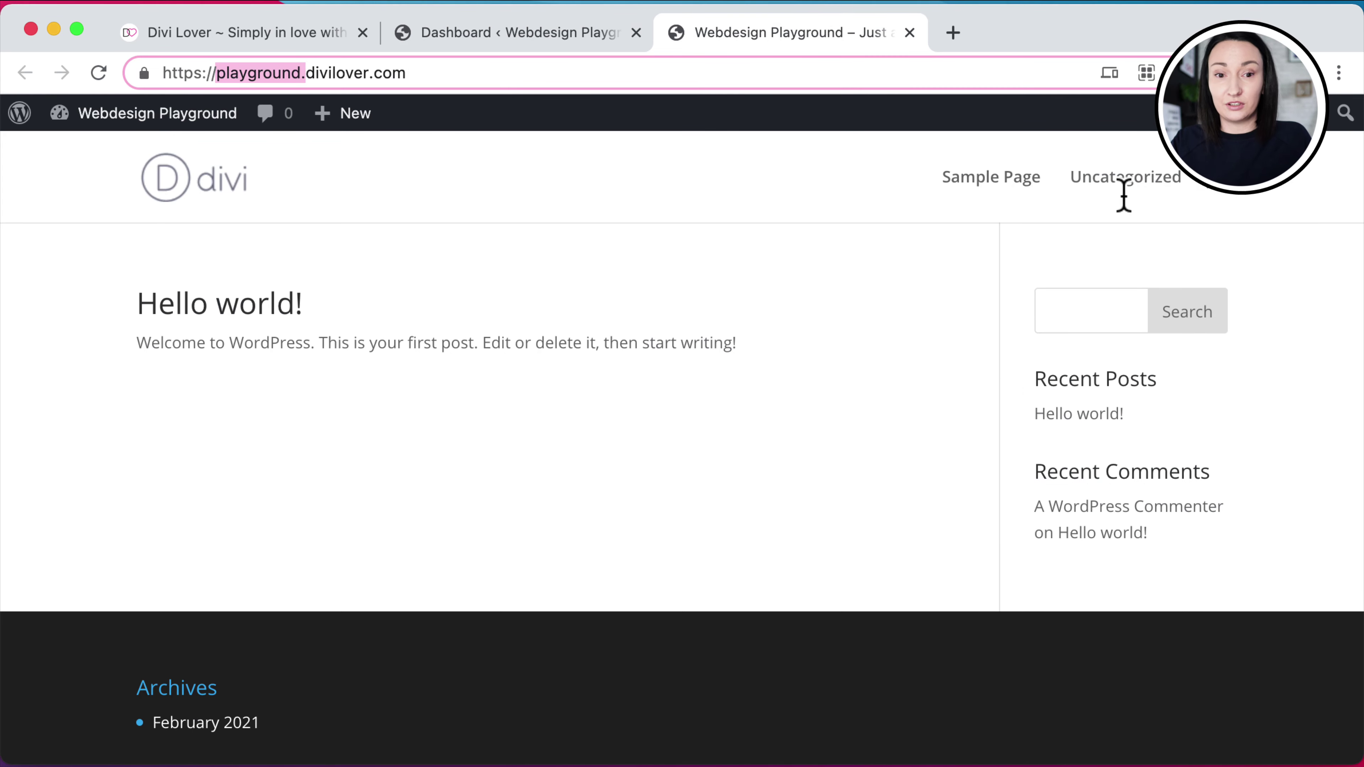
click(524, 43)
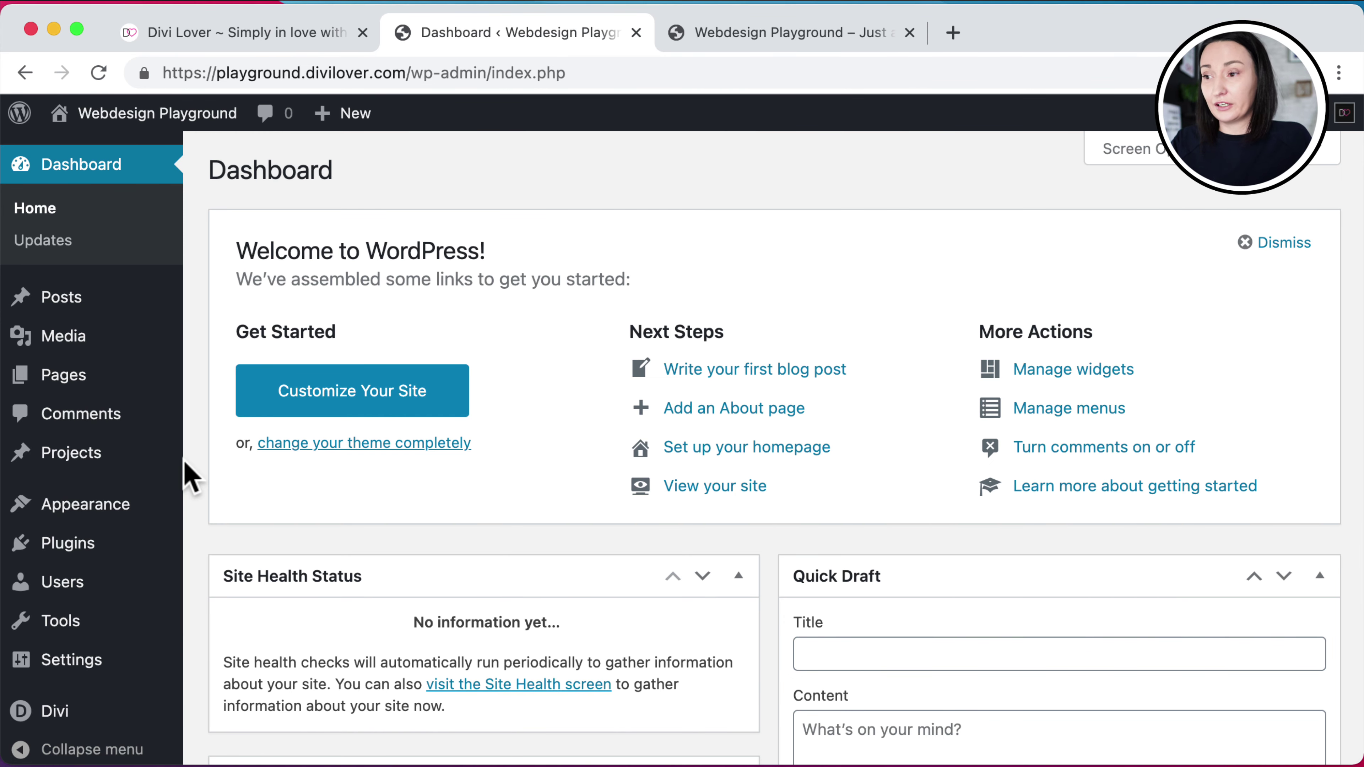
scroll(185, 475, down, 2)
scroll(186, 476, up, 2)
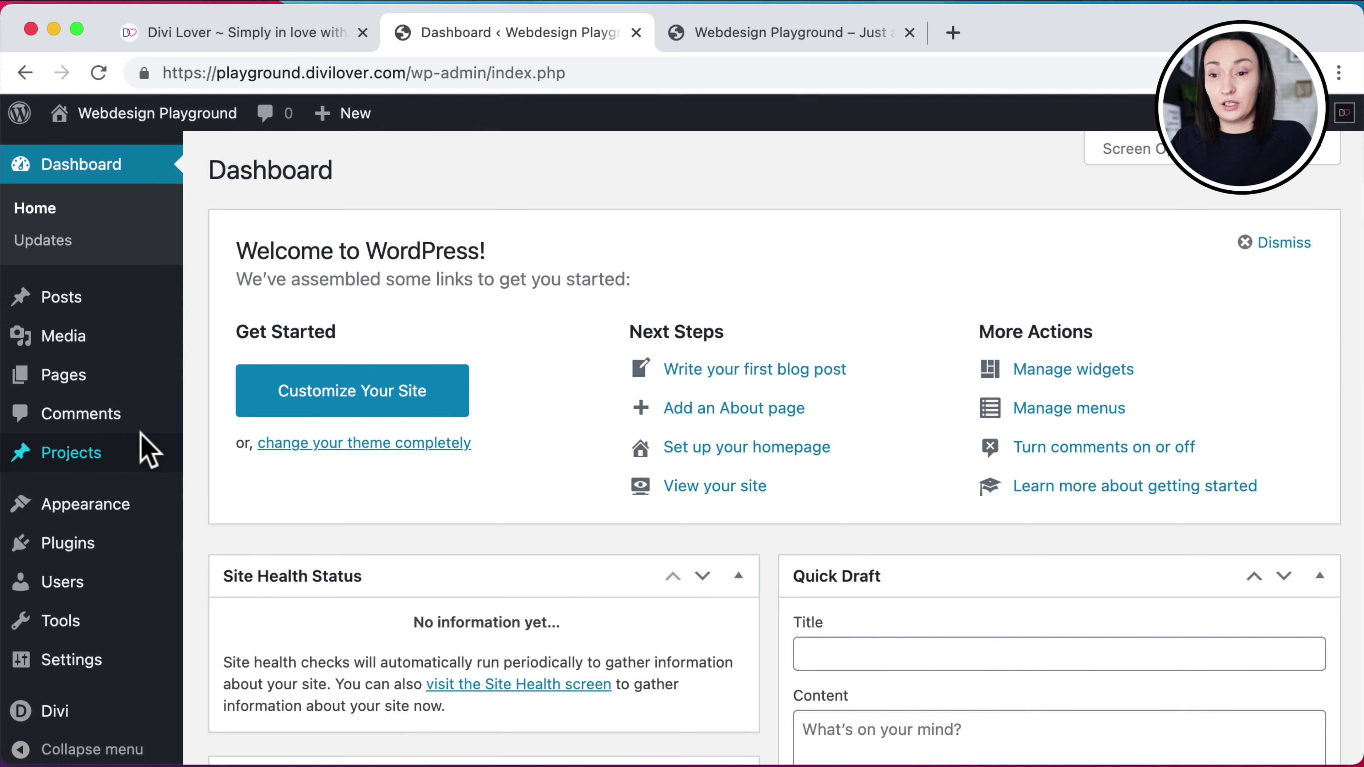
Start a new WordPress page and check the style tile in Illustrator for the navigation page names
mouse_move(67, 383)
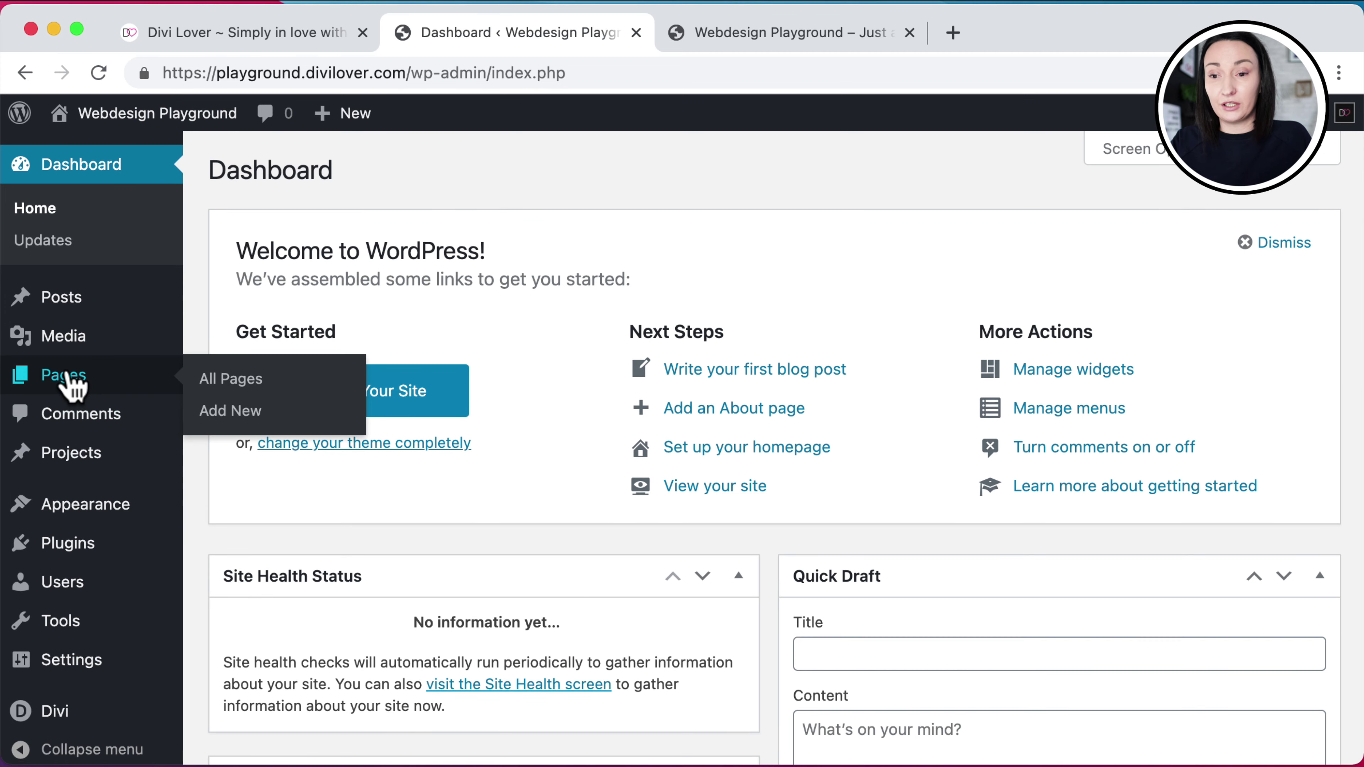
click(236, 414)
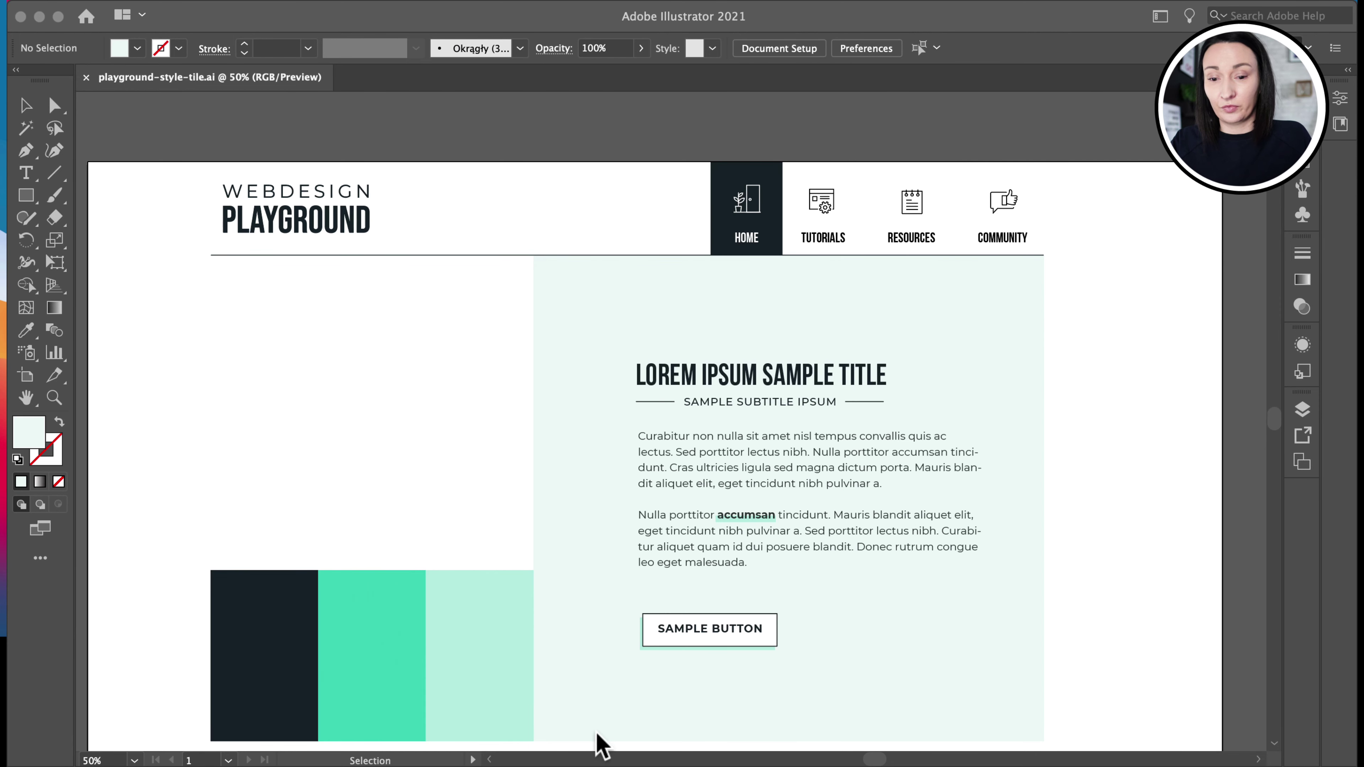
click(598, 735)
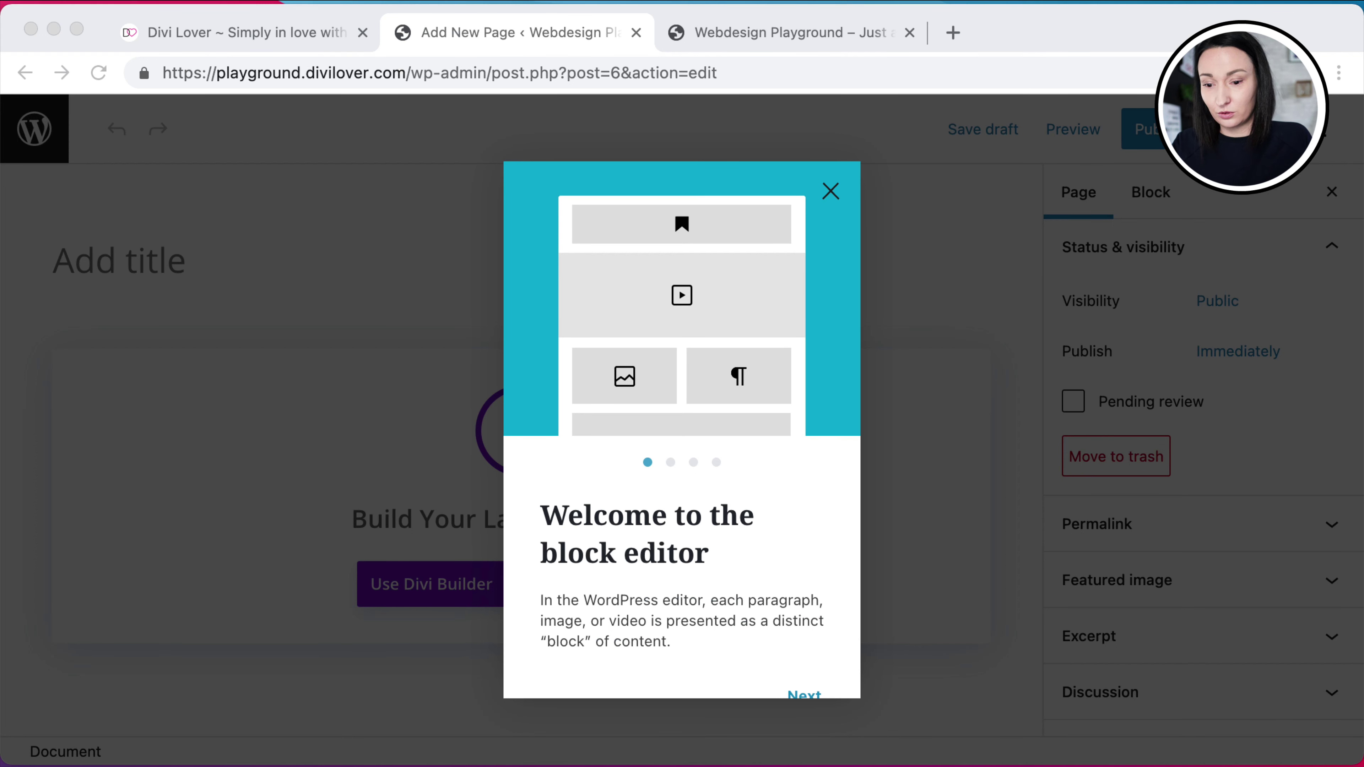
key(super+Tab)
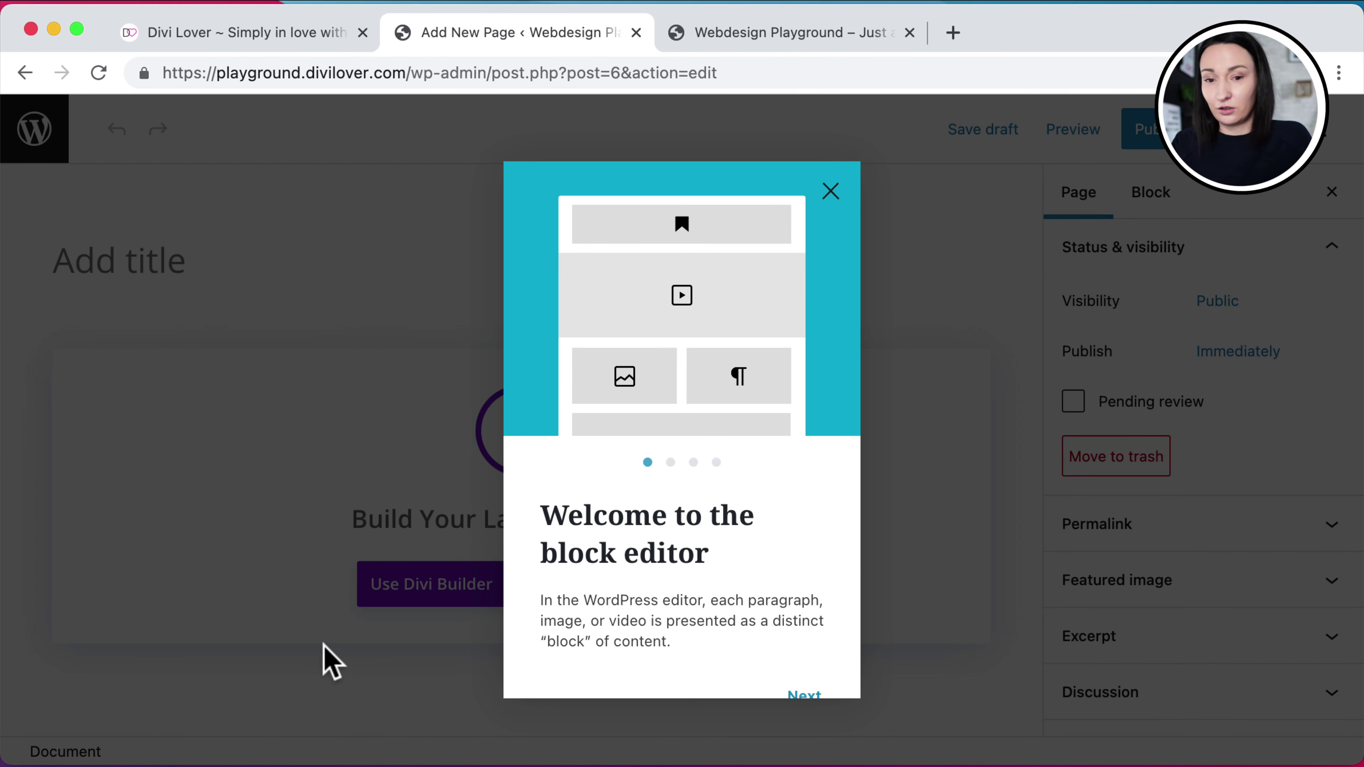
Dismiss the block editor welcome guide and turn off fullscreen mode
click(830, 193)
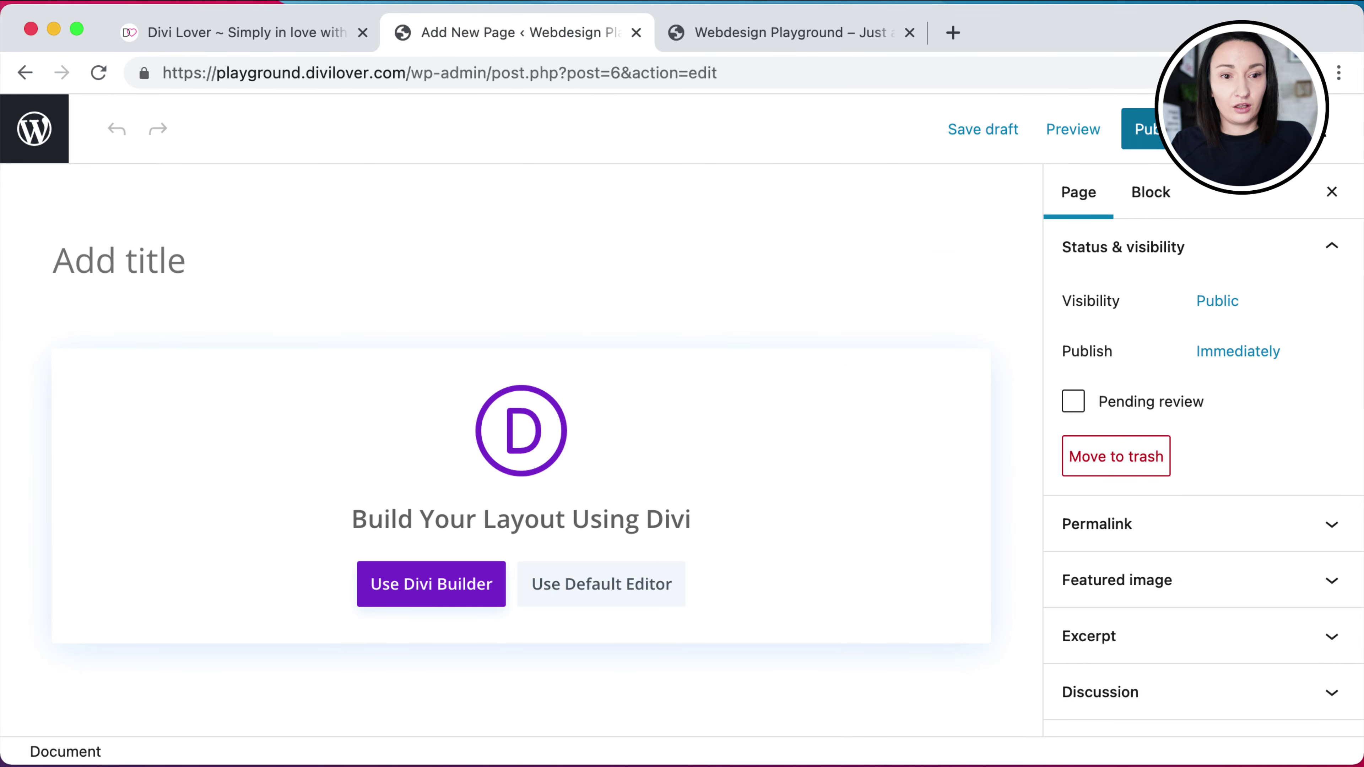
click(1335, 139)
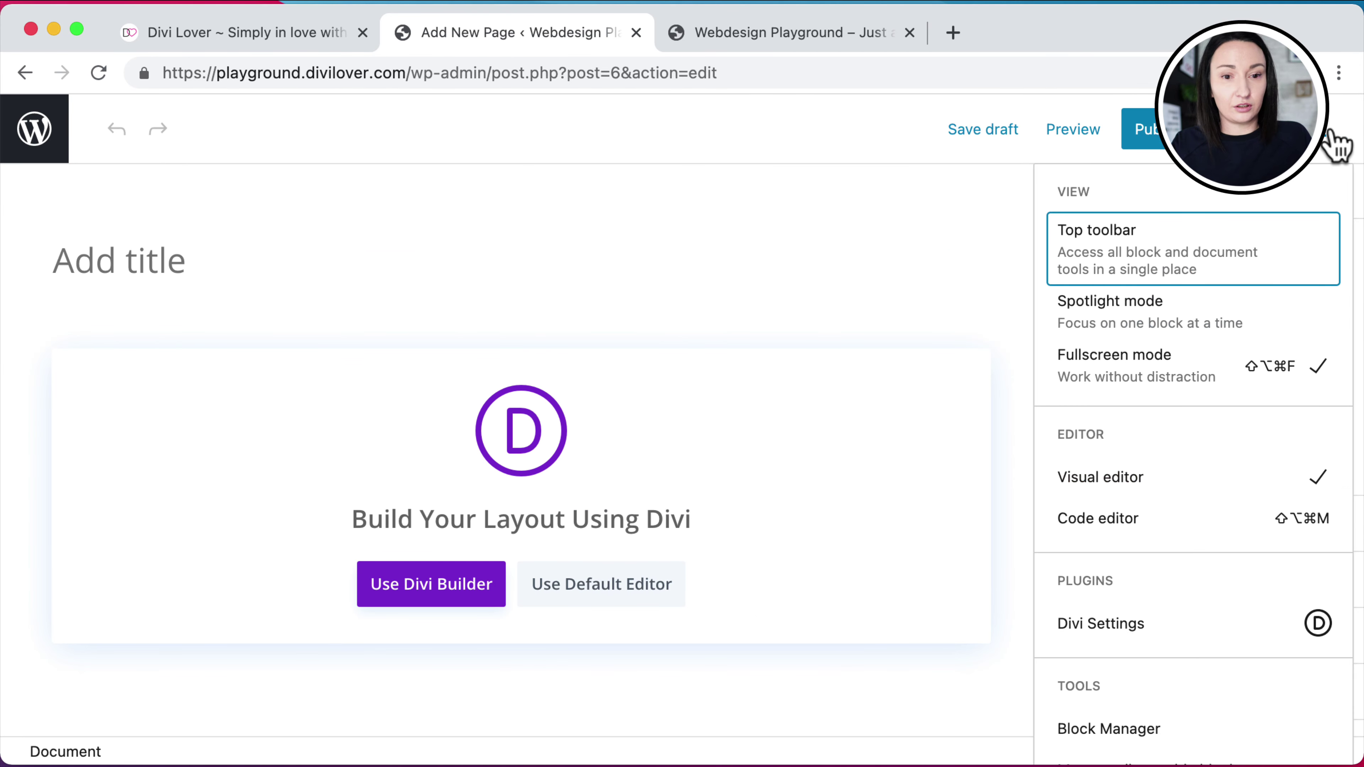
click(1114, 378)
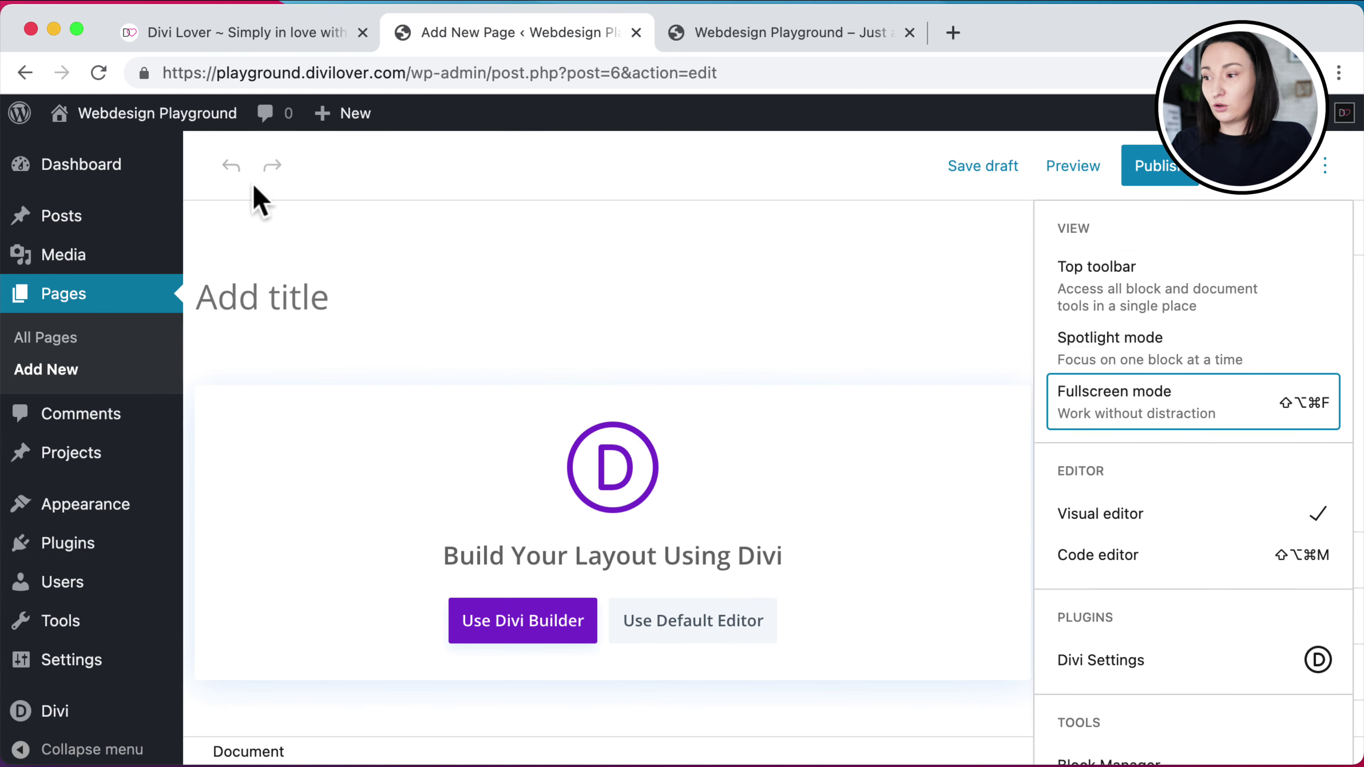
Title the new page Tutorials and publish it with the always-shown pre-publish checks disabled
click(314, 301)
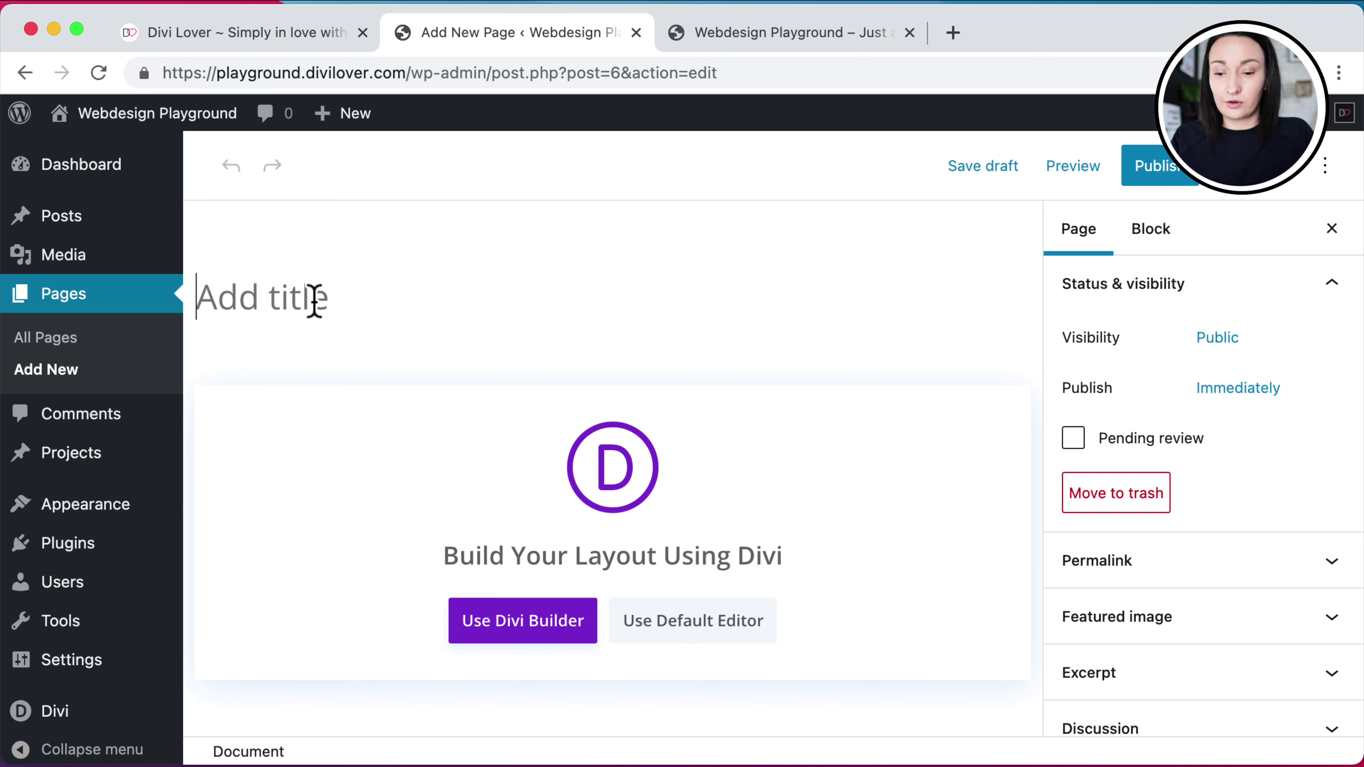
text(Tutorials)
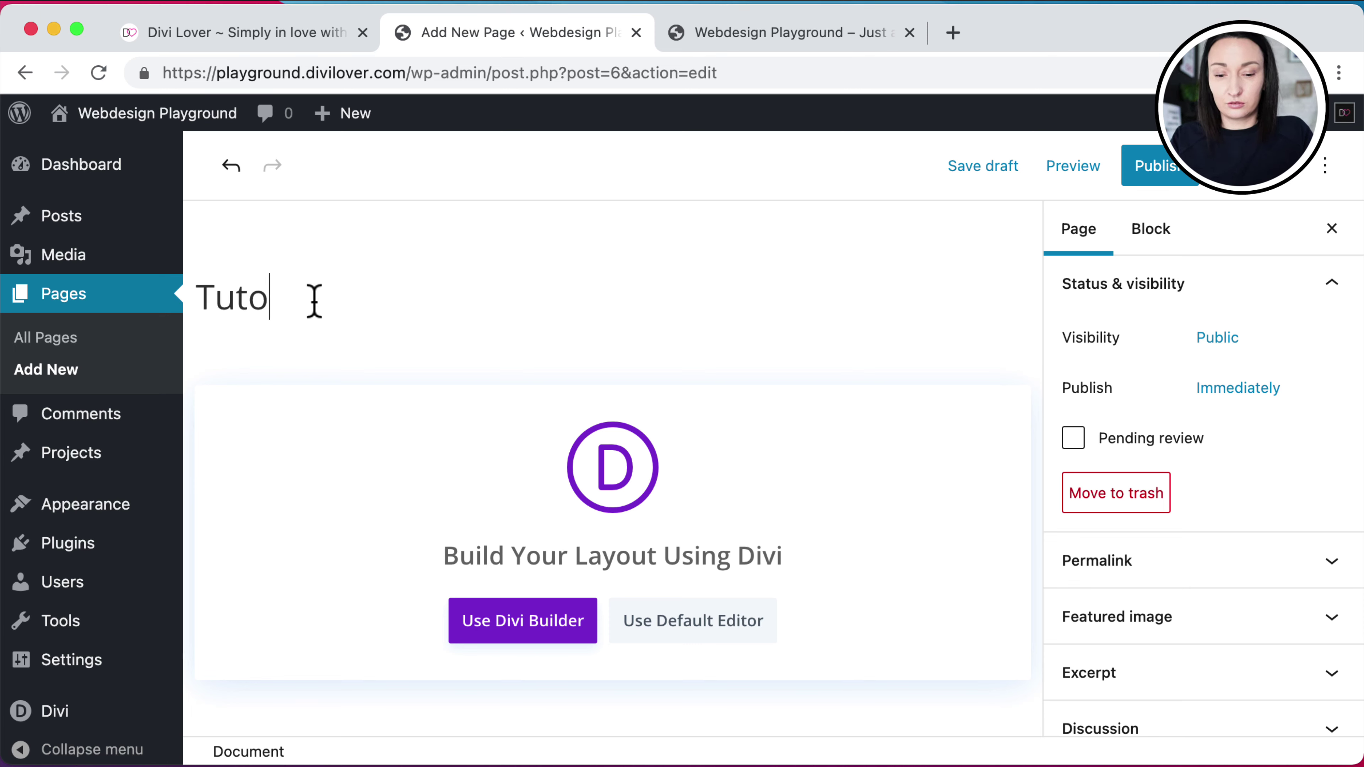
click(1164, 175)
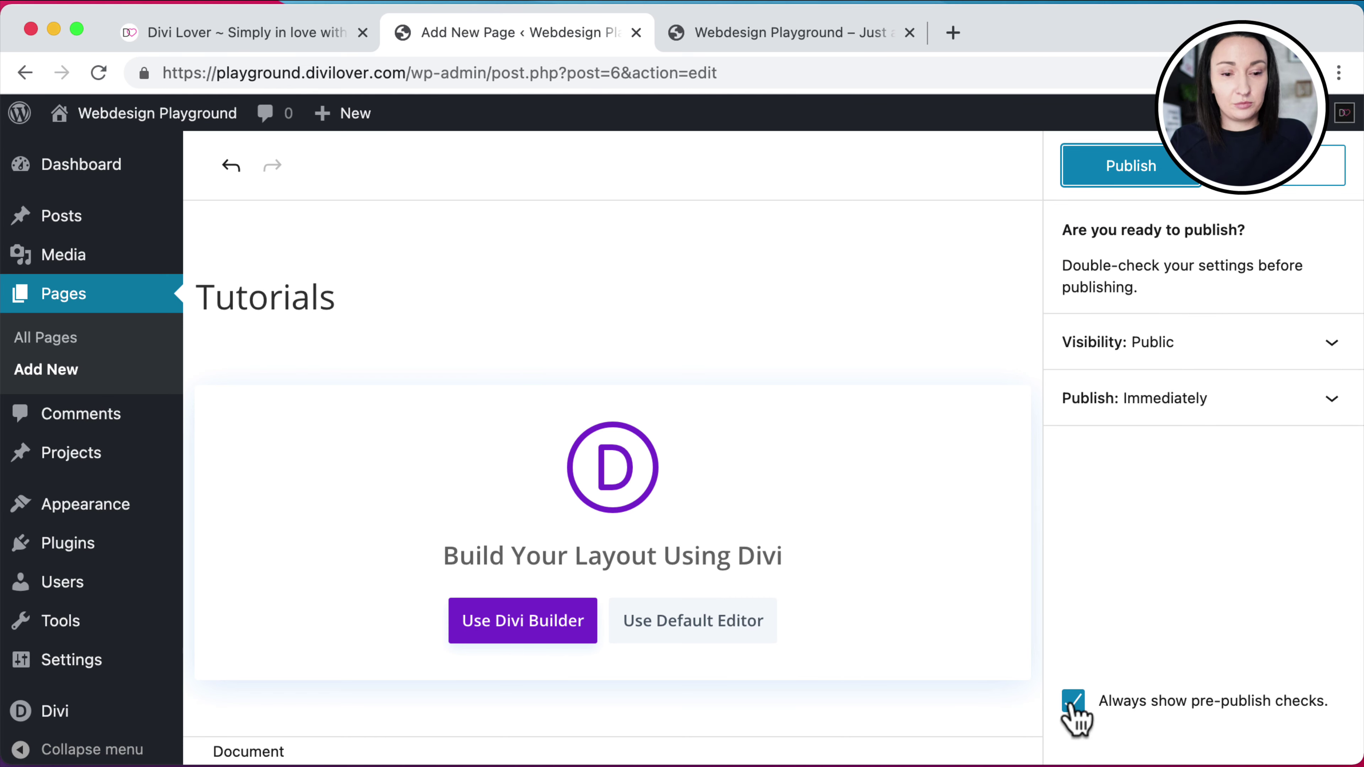
click(1083, 707)
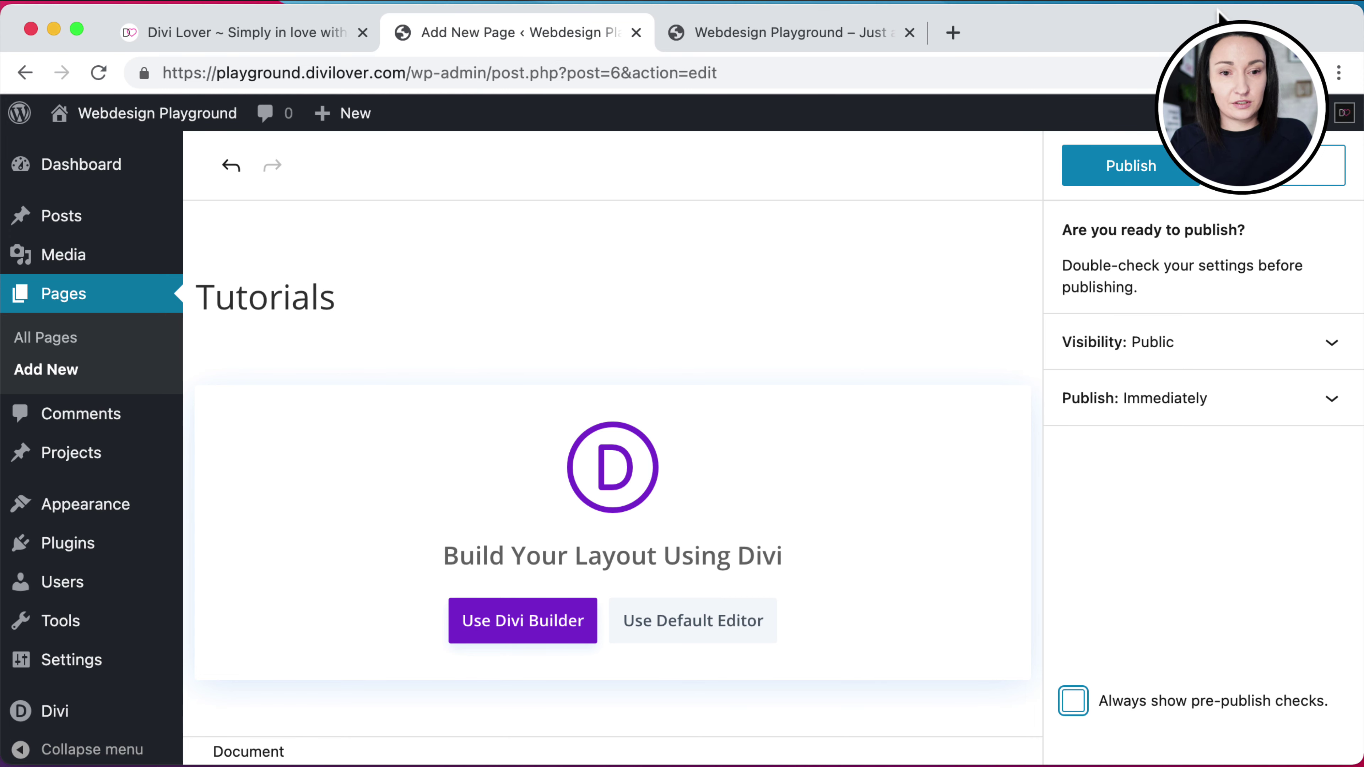
click(1144, 171)
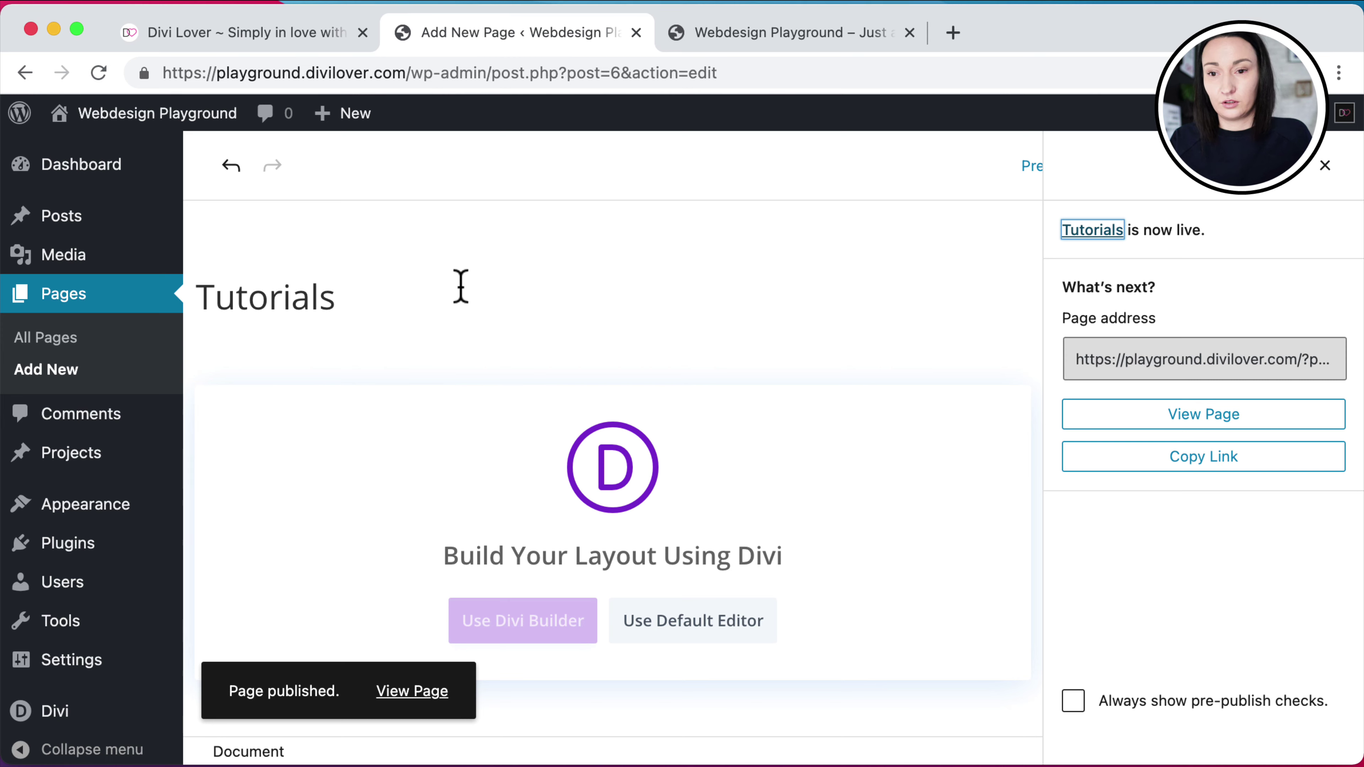
Create another page titled Resources and publish it
mouse_move(359, 129)
click(344, 216)
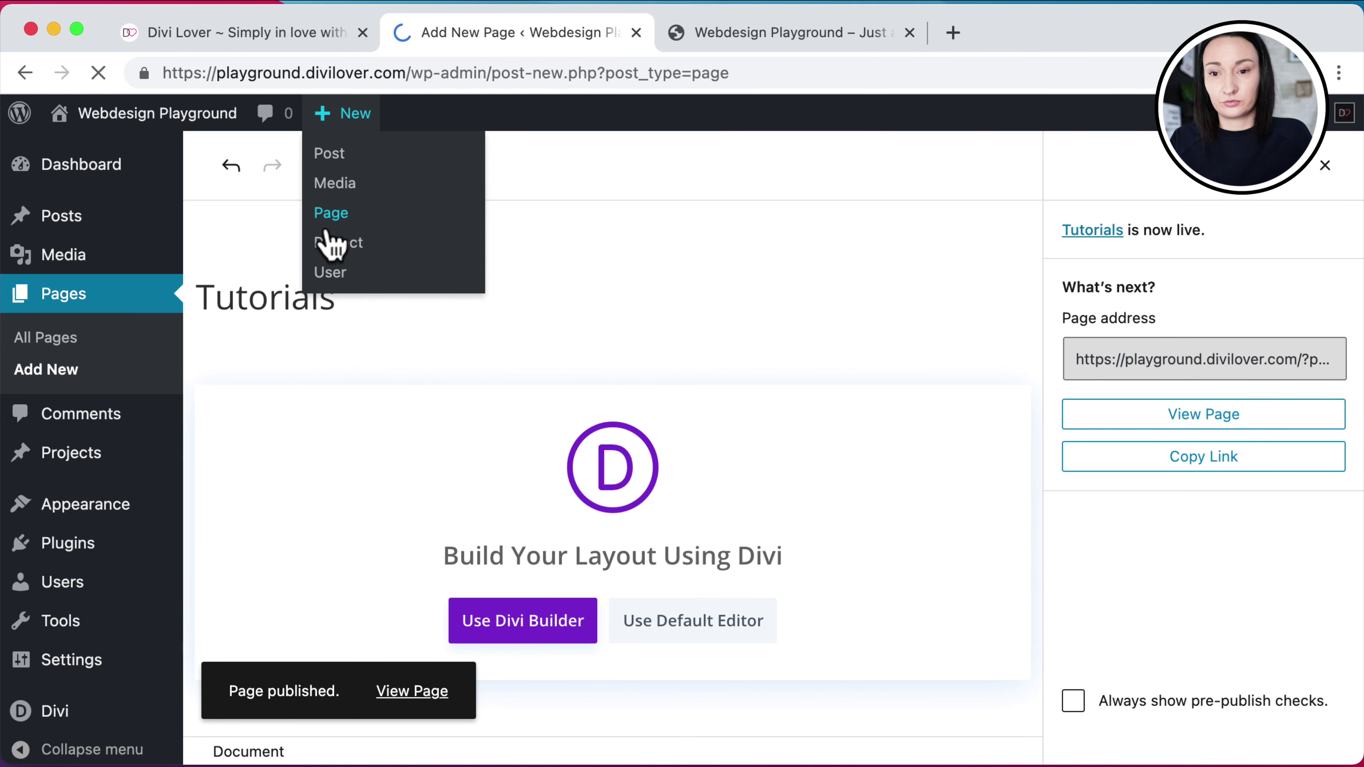
click(296, 301)
text(Res)
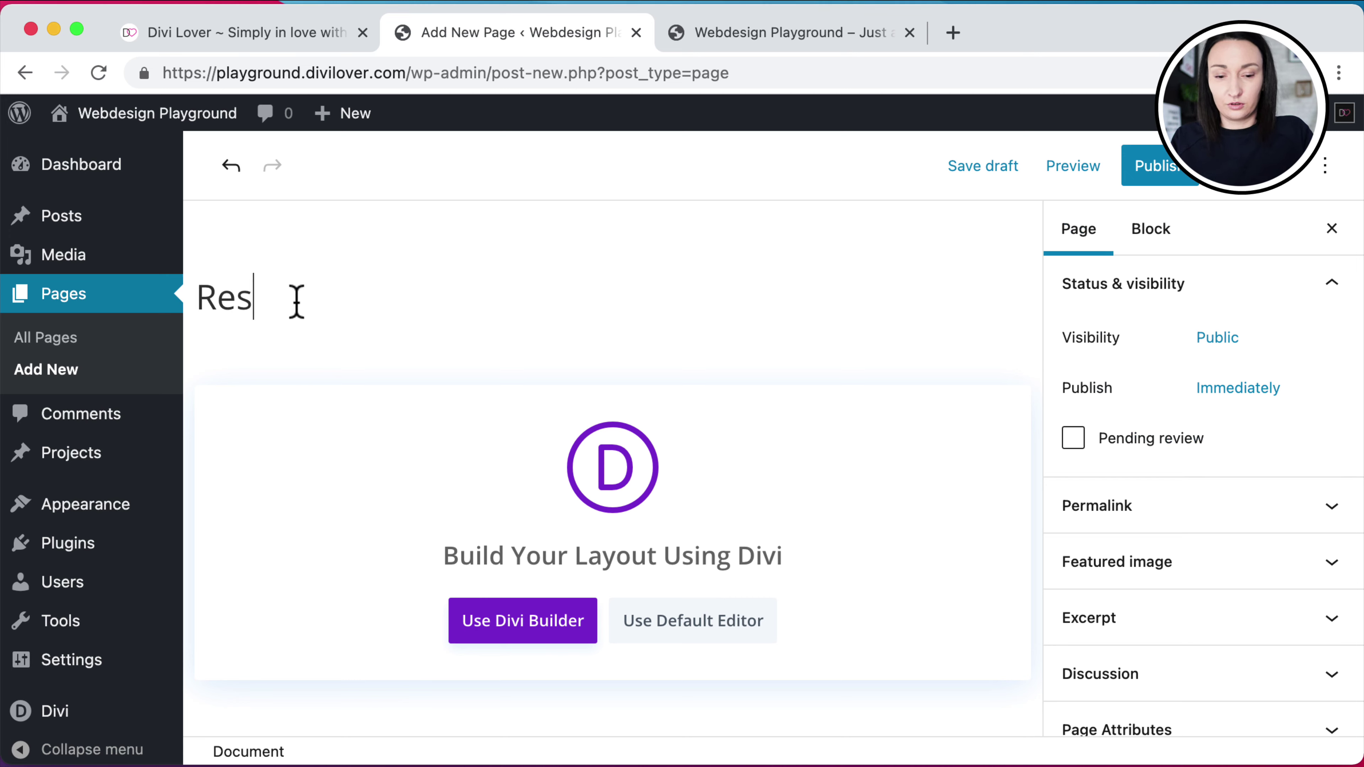
text(ources)
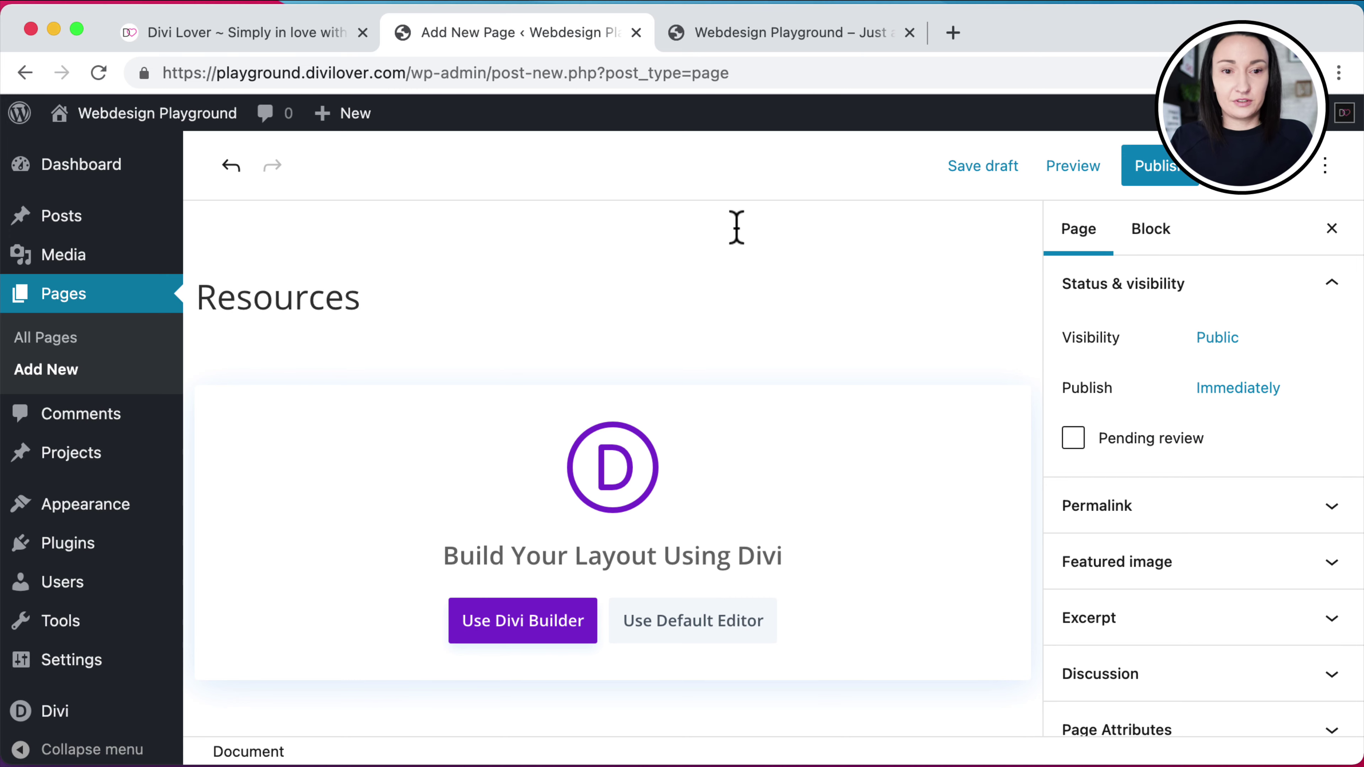
click(1181, 178)
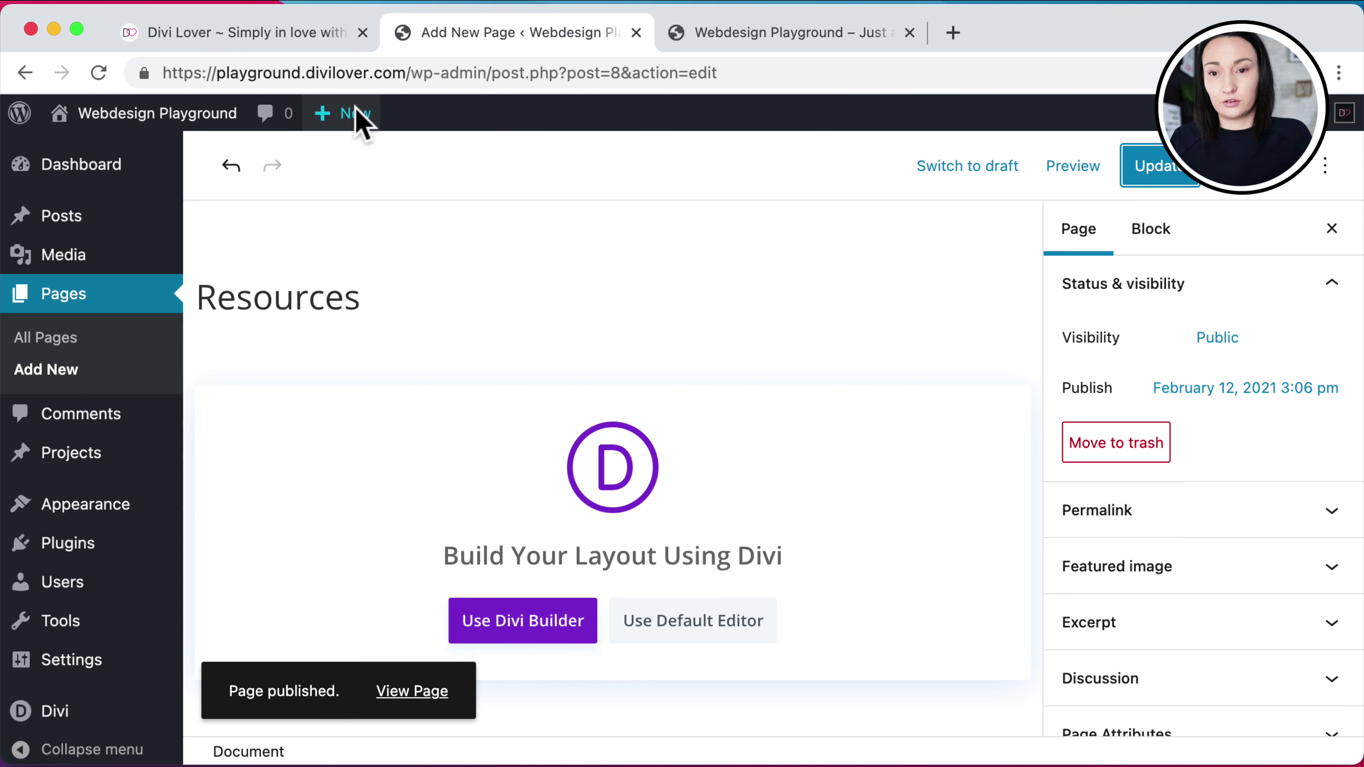
Create another page titled Community and publish it
mouse_move(350, 115)
click(334, 213)
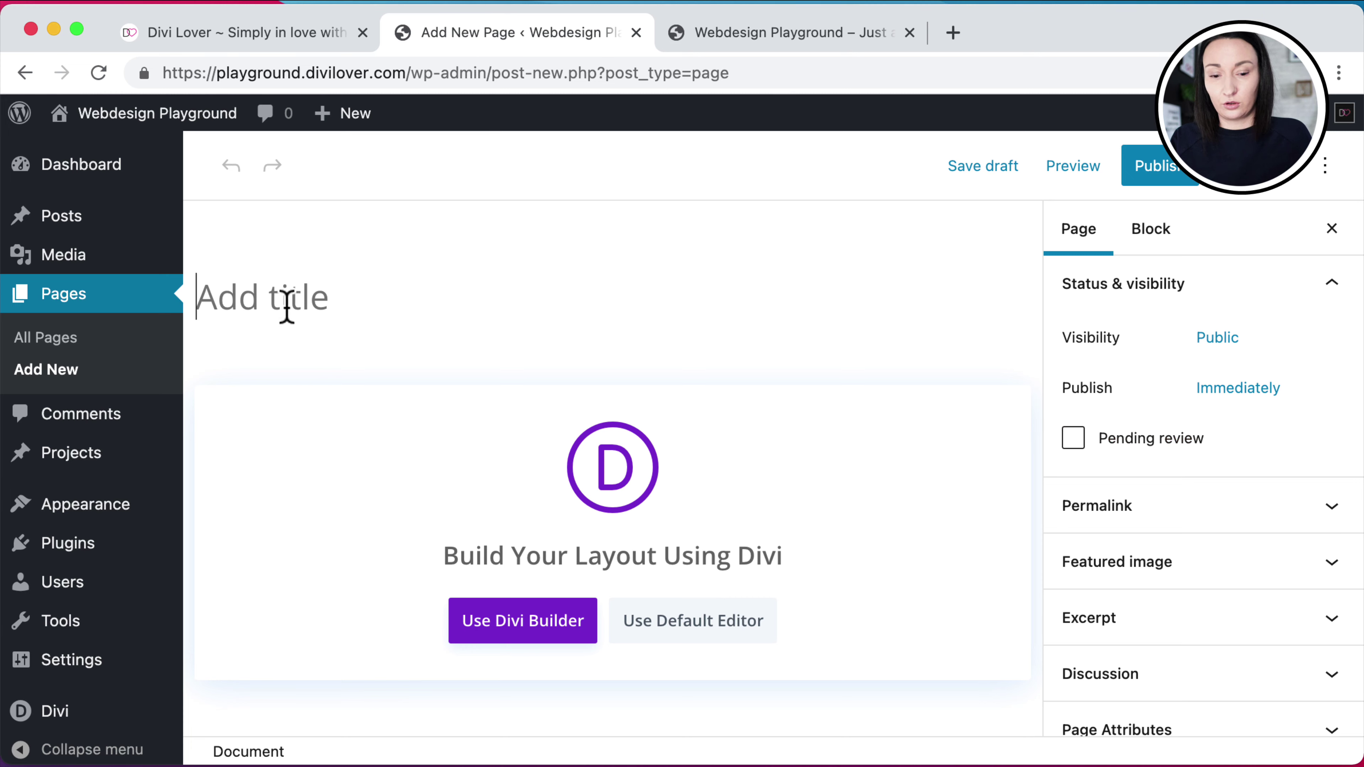
text(Community)
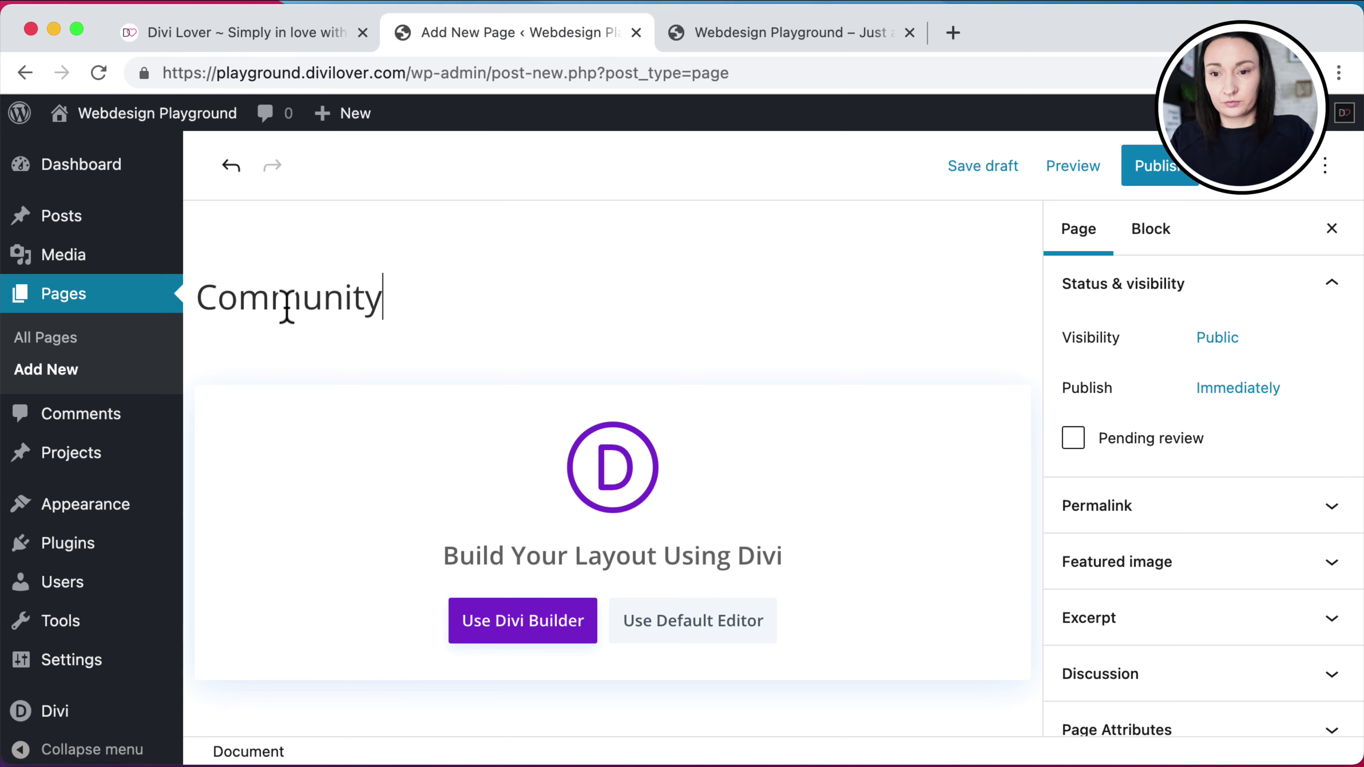
click(1143, 168)
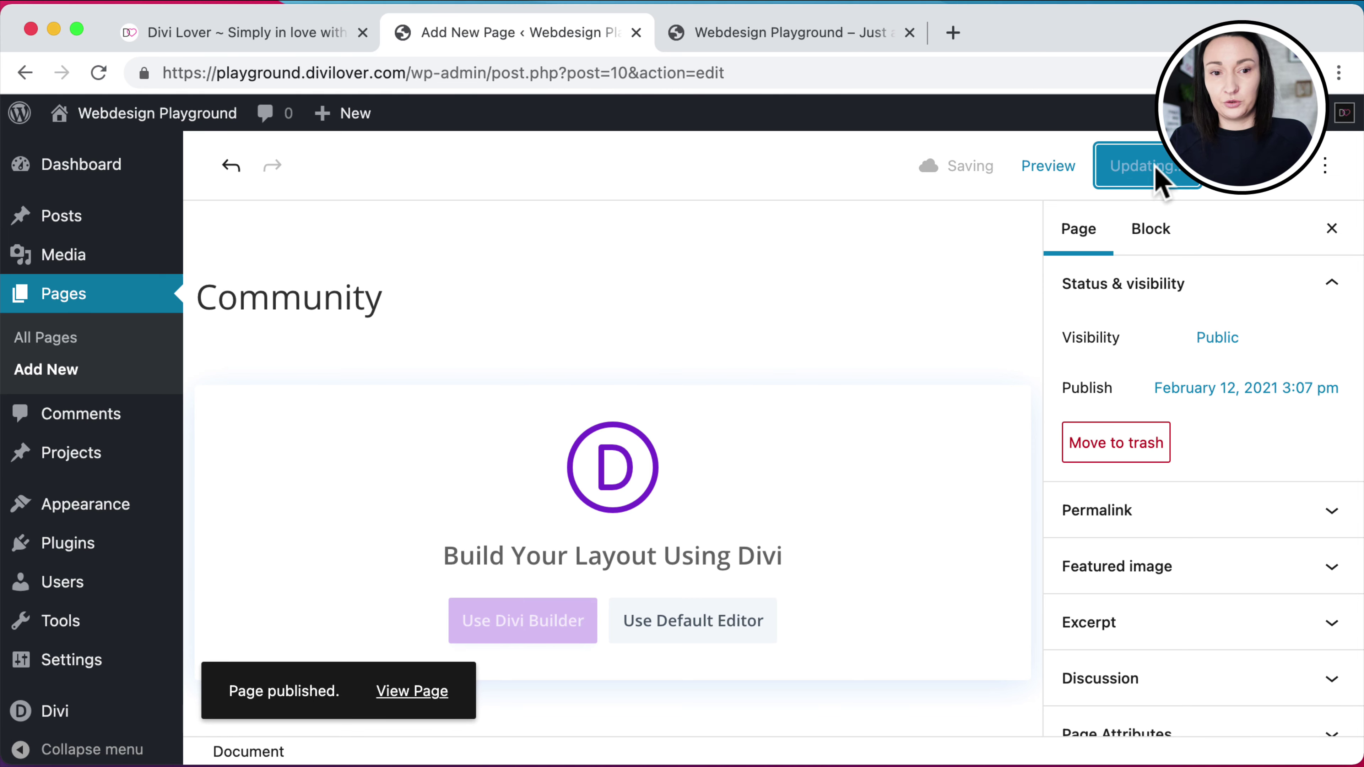
Open the list of all pages and look through its entries
click(46, 340)
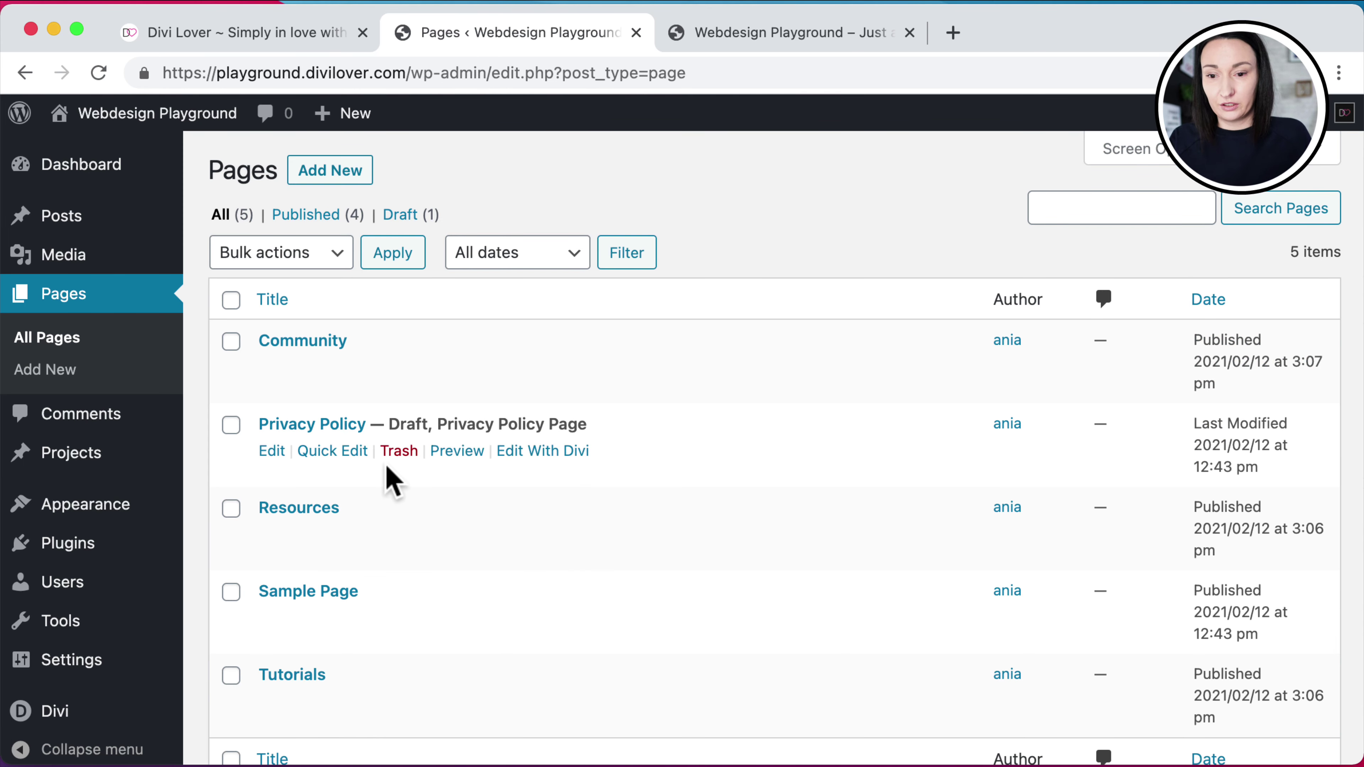
scroll(388, 471, down, 3)
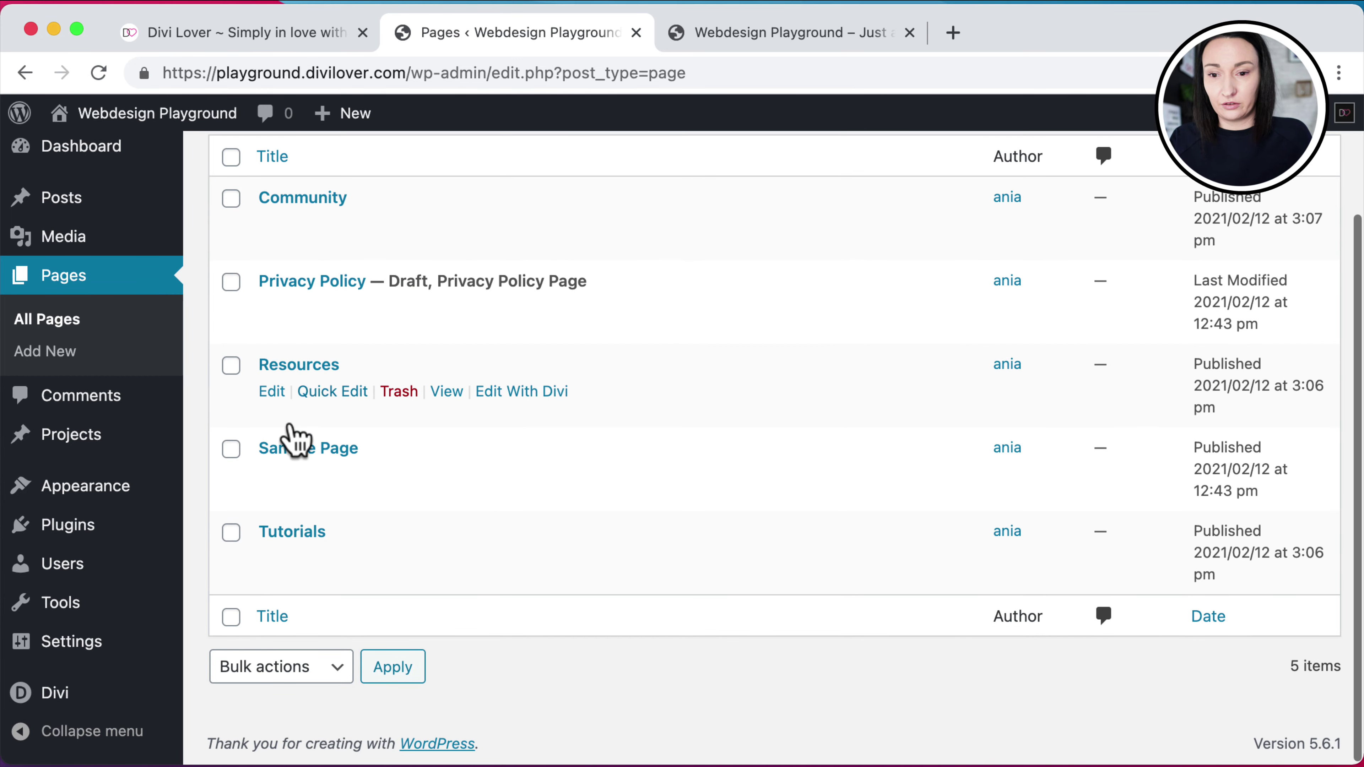
Quick-edit the Sample Page: rename it Home Page, clear its slug and update it
click(348, 475)
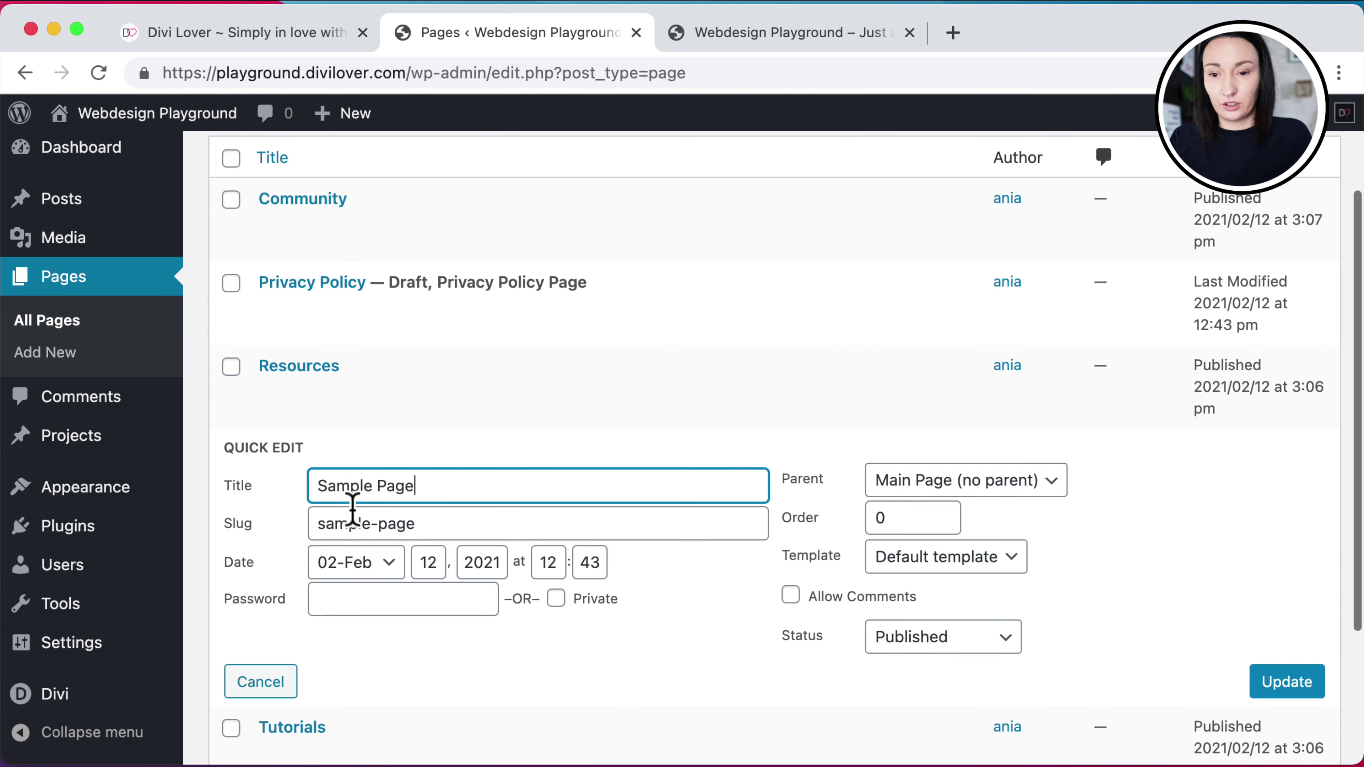
drag(412, 478, 297, 469)
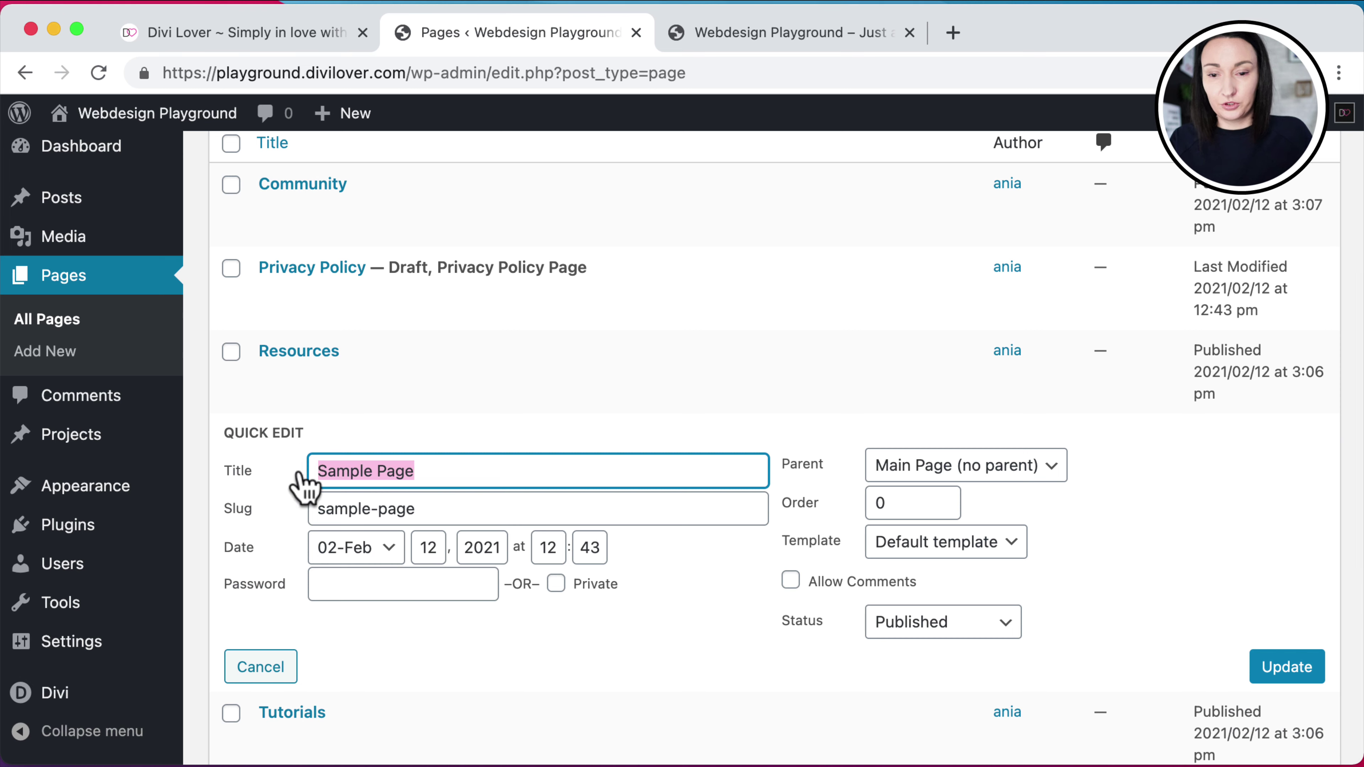
text(Hom)
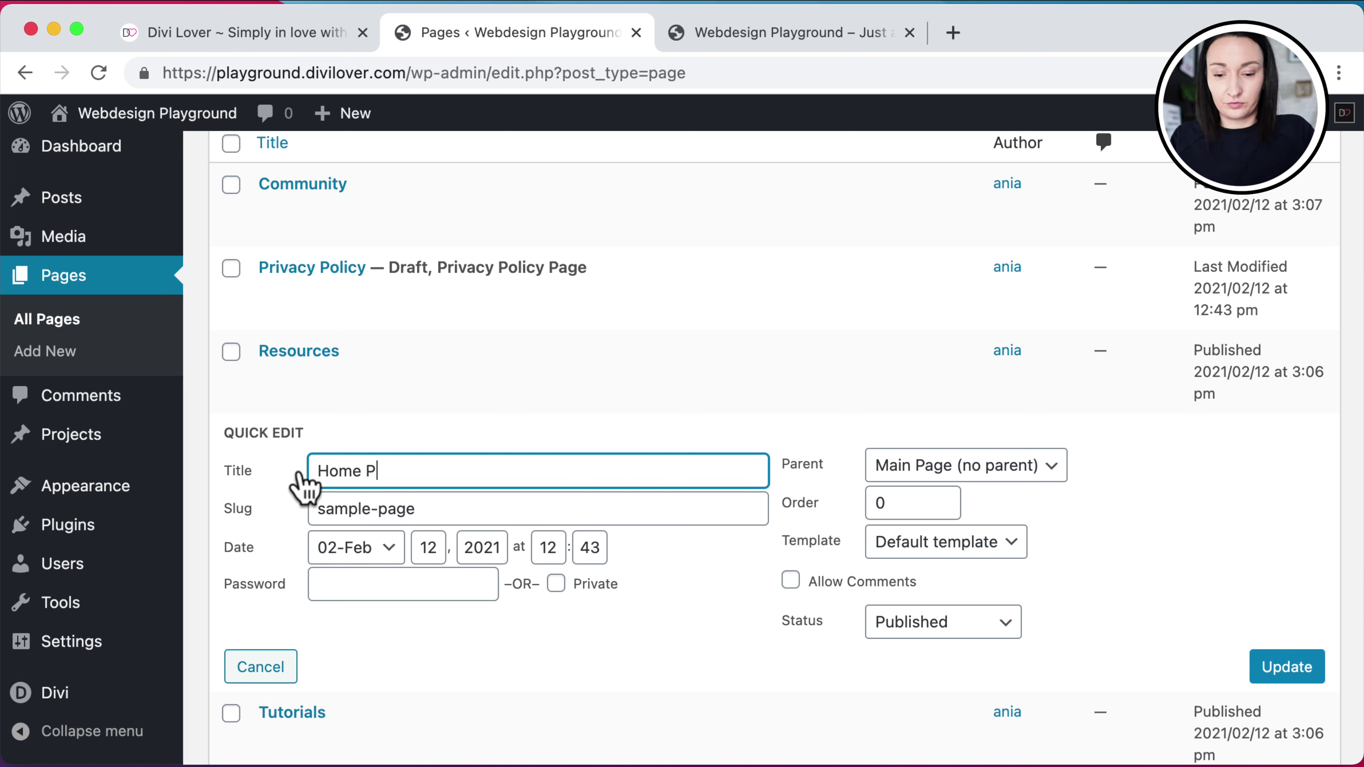
drag(424, 507, 262, 509)
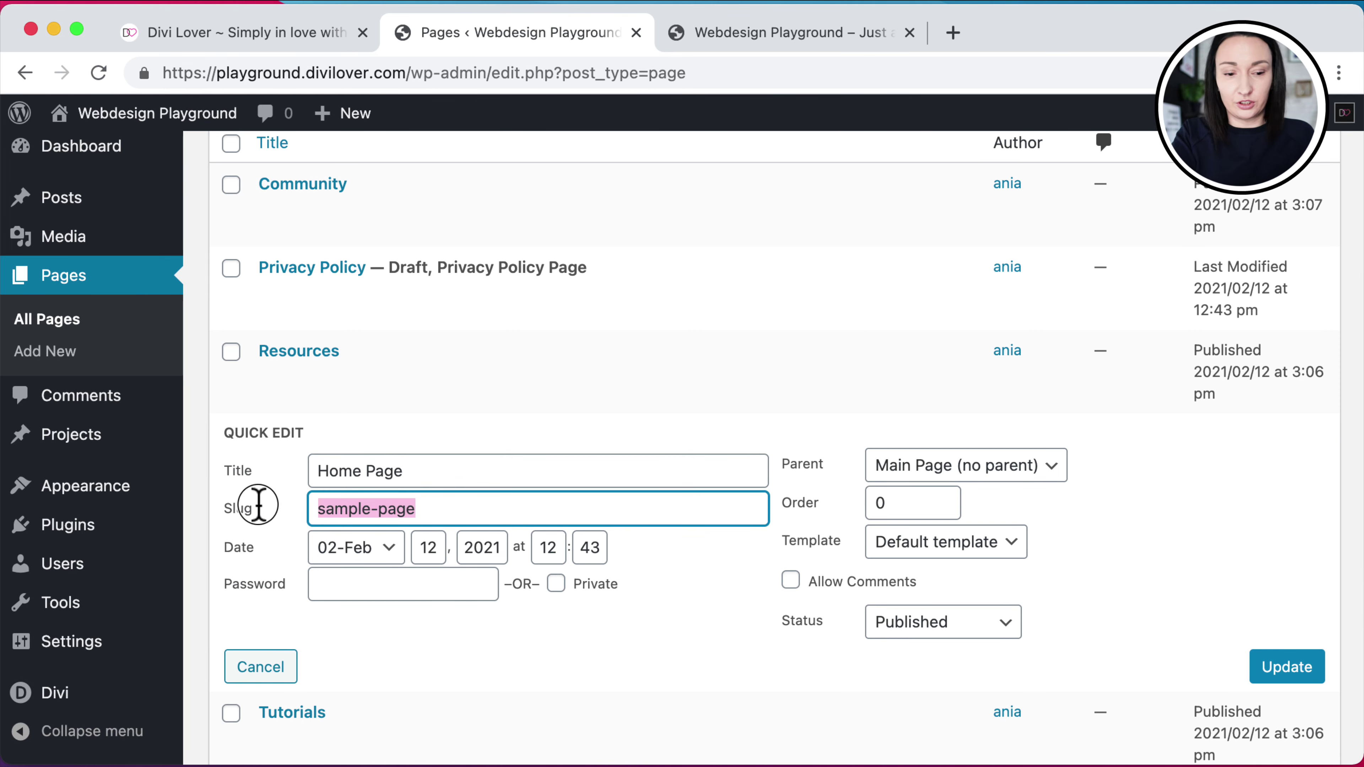
key(BackSpace)
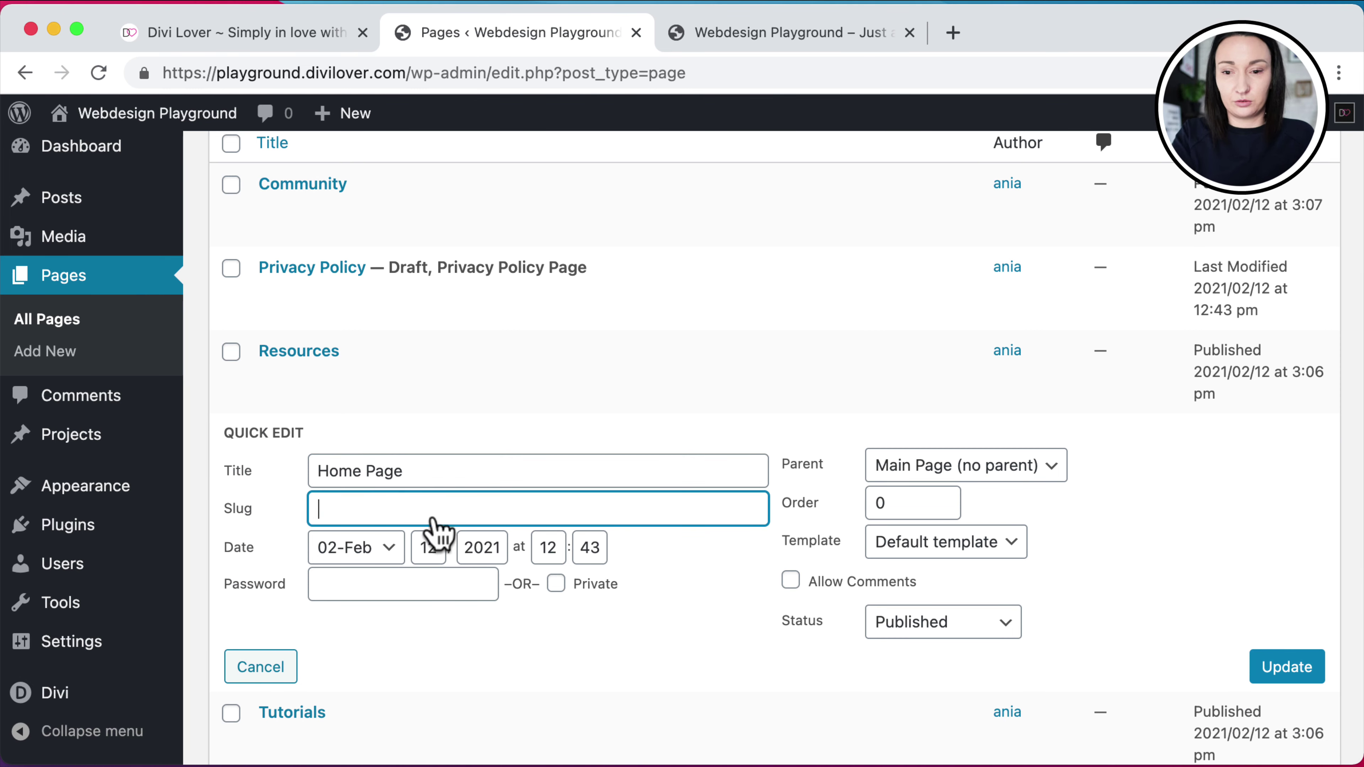
click(1285, 678)
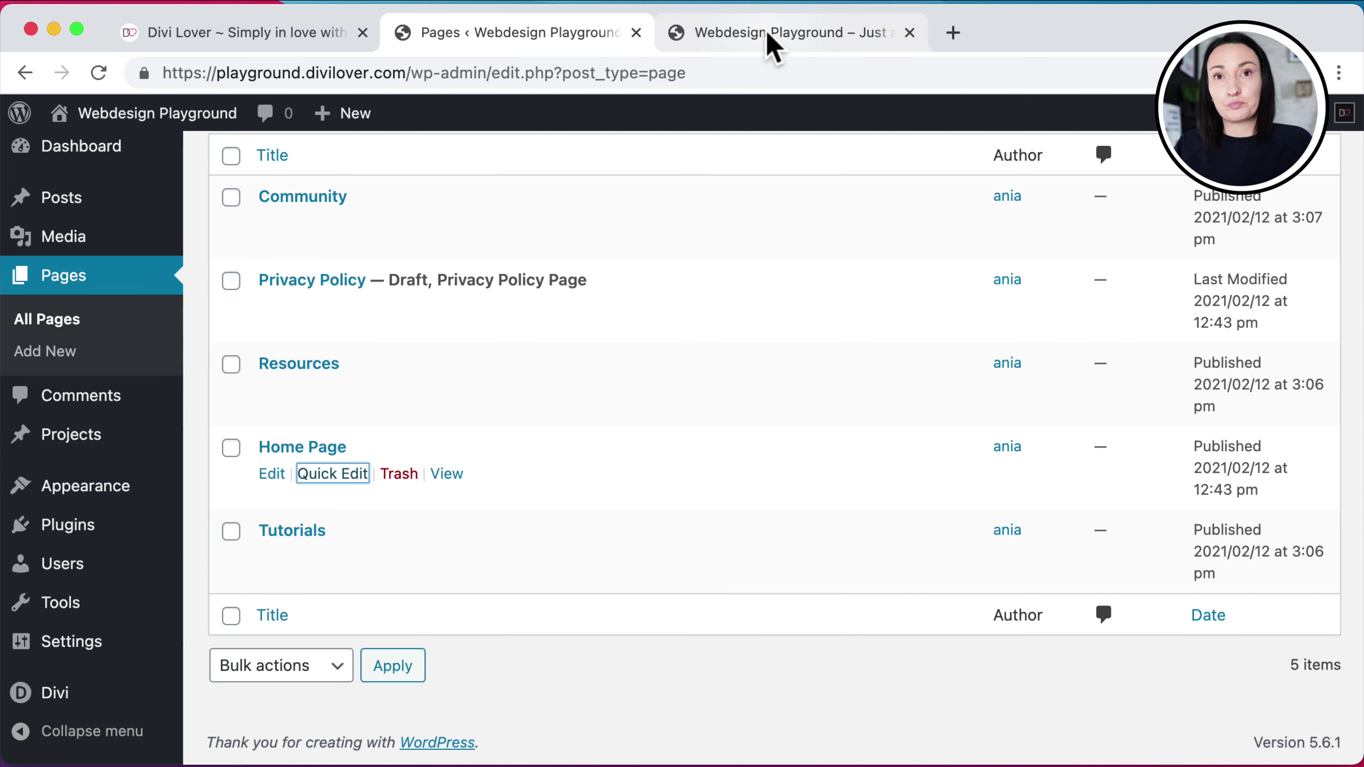
Reload the live site to check its navigation links, and return to the page list
click(771, 40)
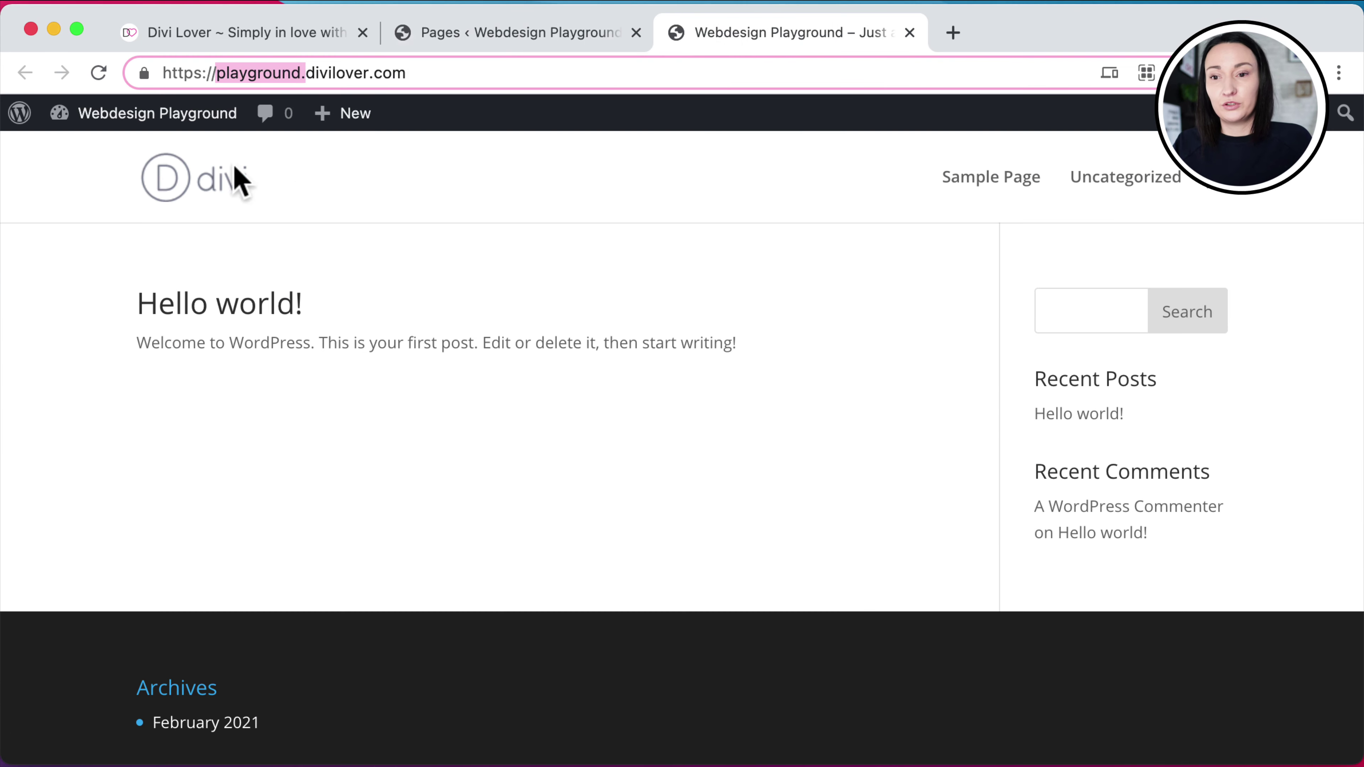
click(99, 73)
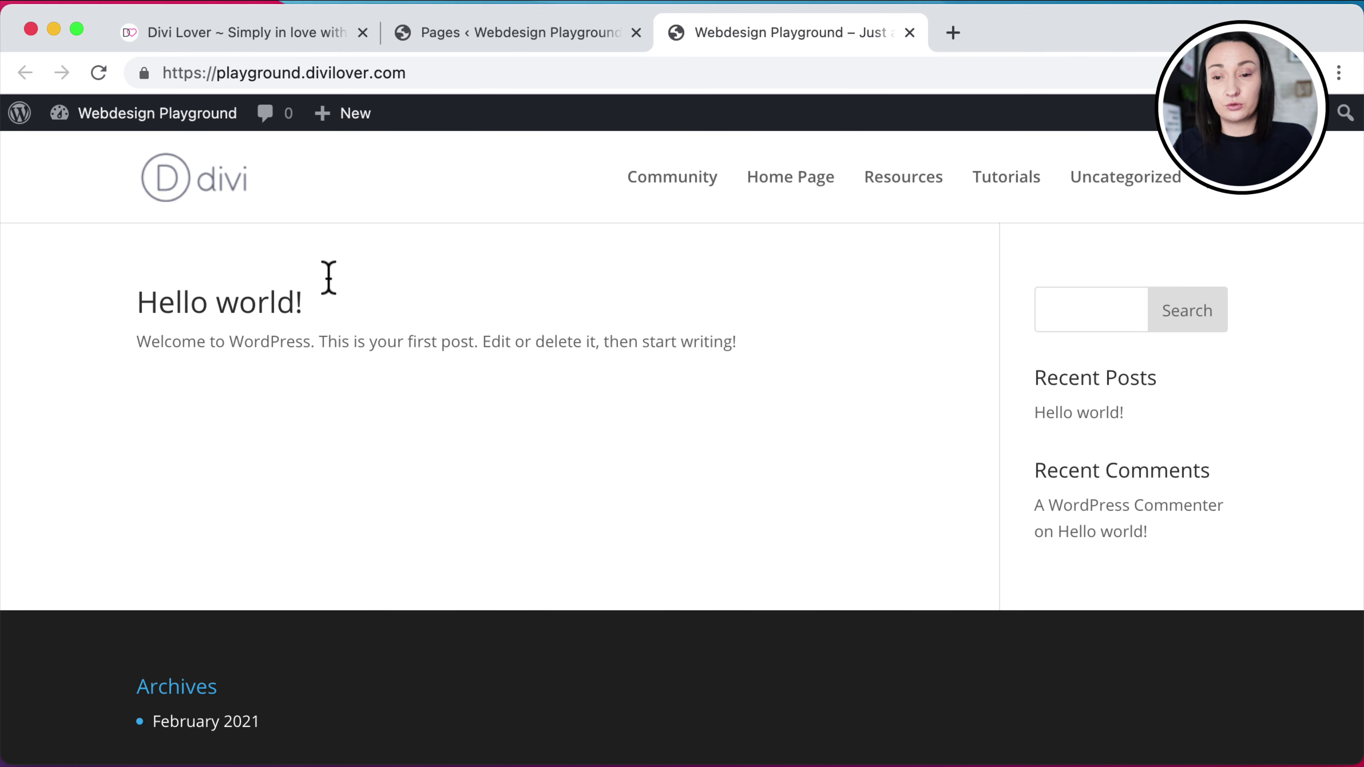
click(469, 34)
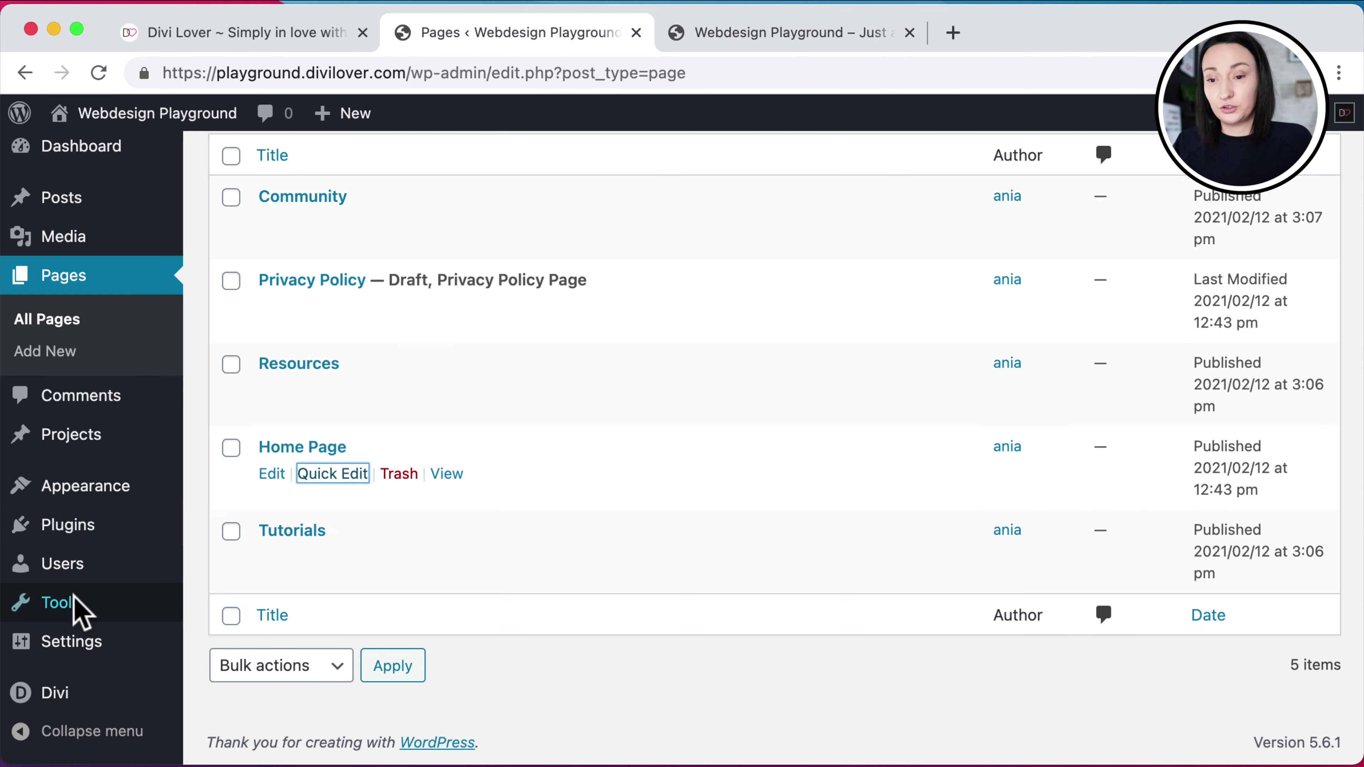
In the Reading settings, make the homepage display a static page and choose Home Page for it
mouse_move(81, 606)
mouse_move(85, 644)
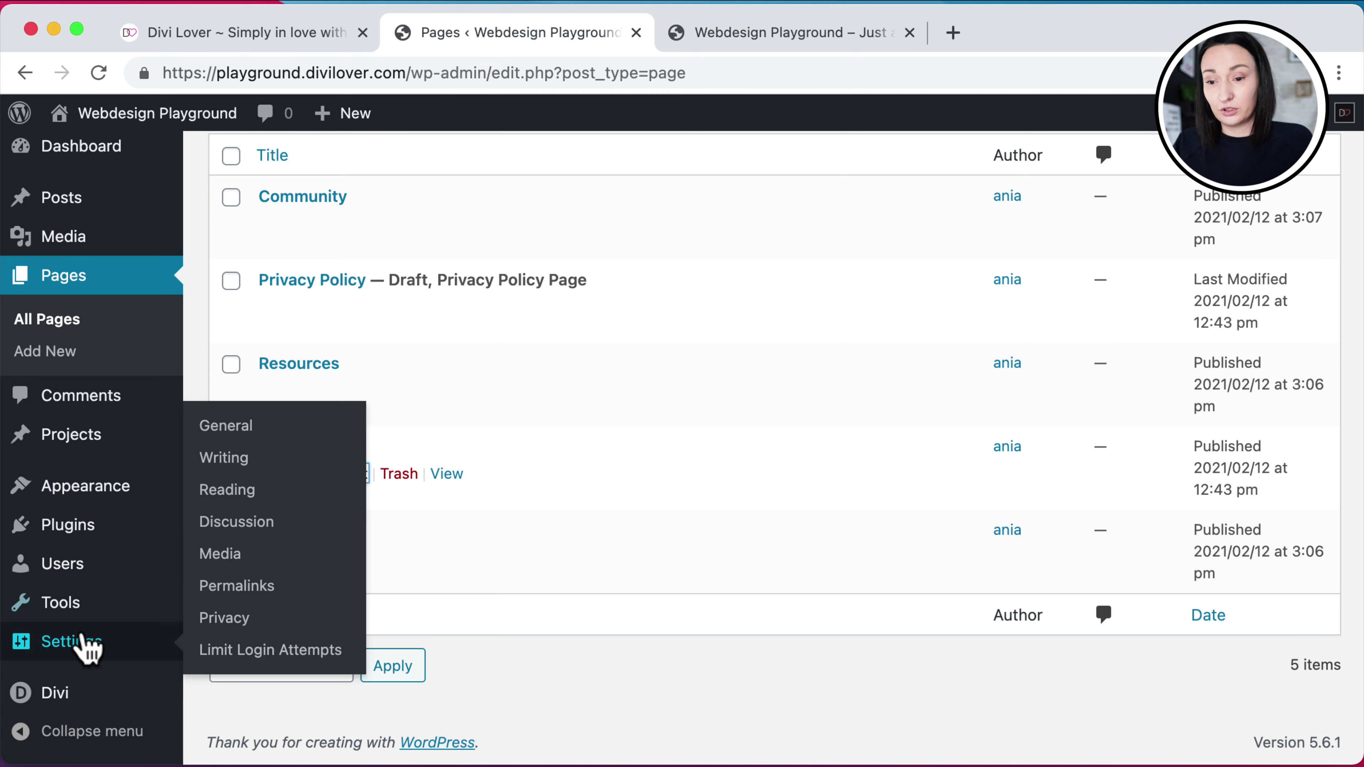
click(227, 490)
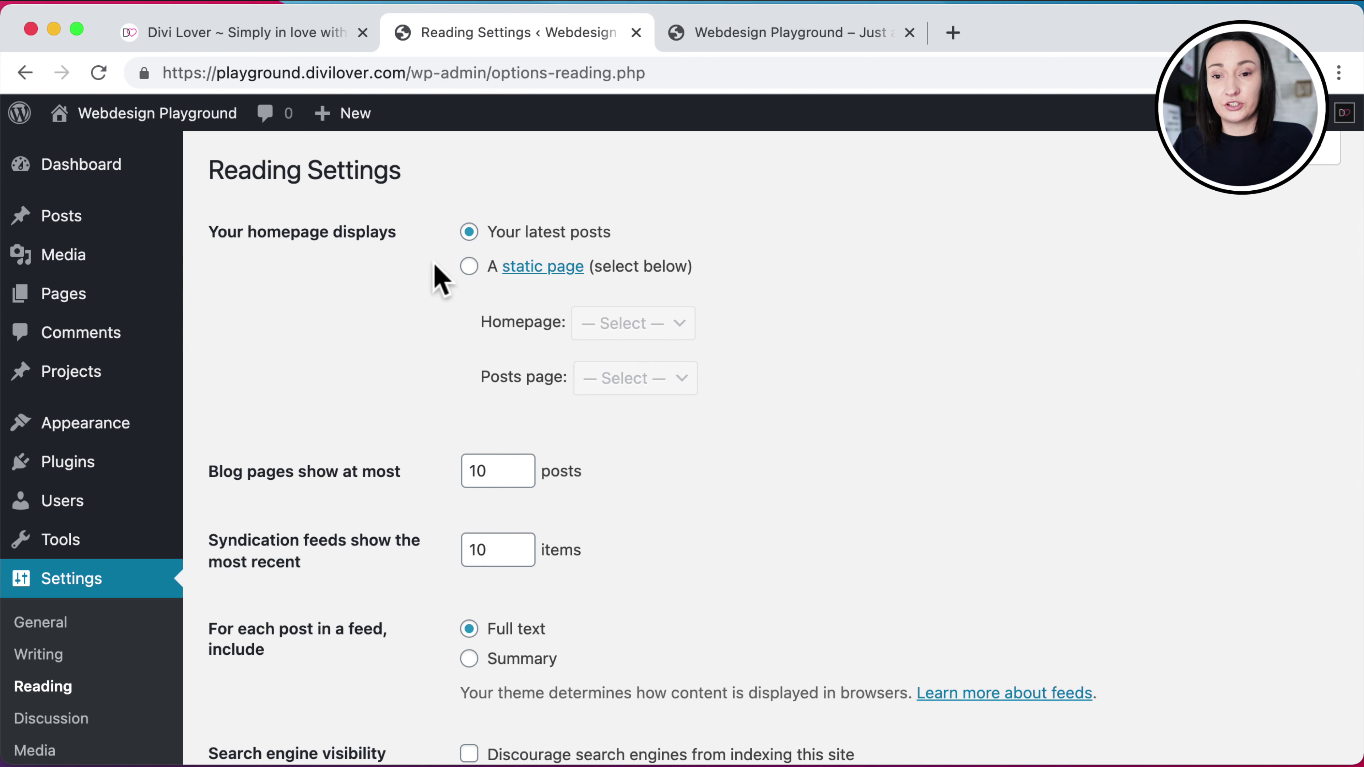
click(470, 267)
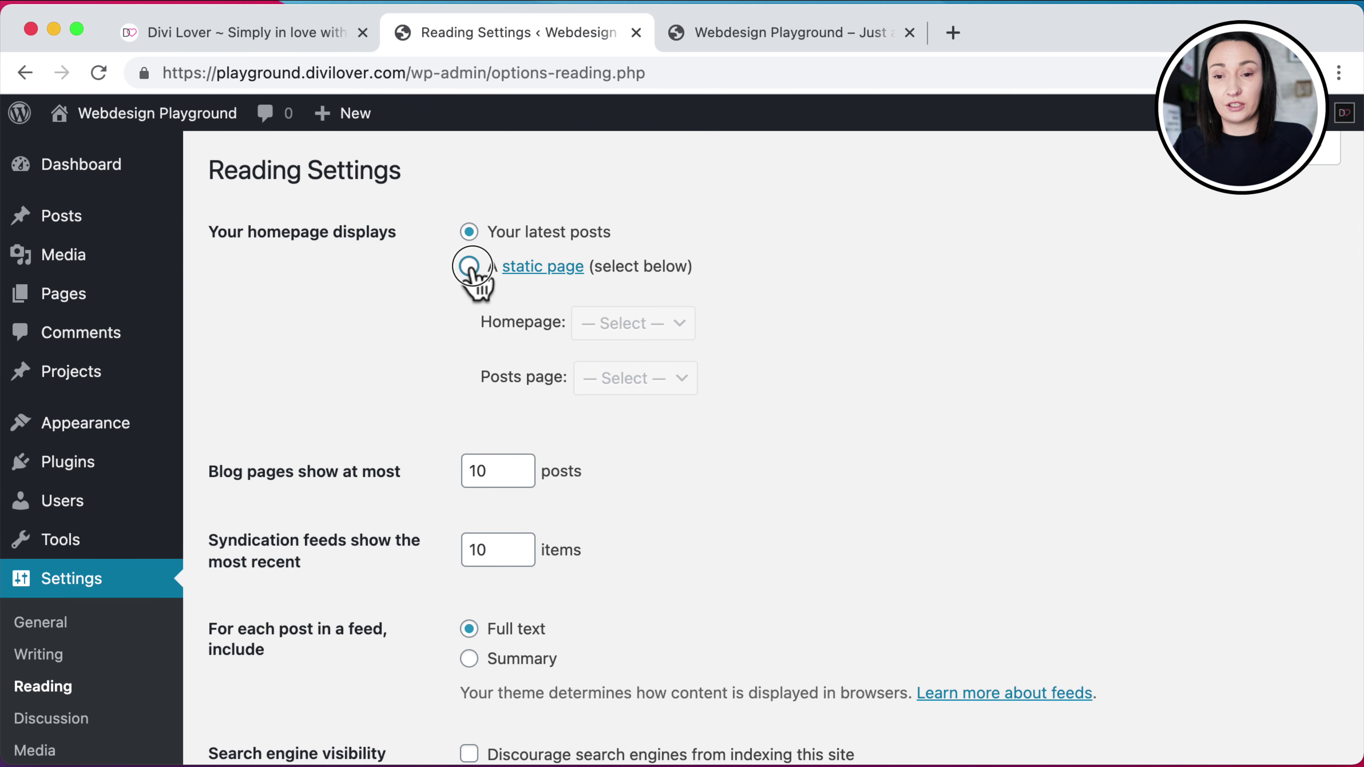
click(646, 328)
click(639, 377)
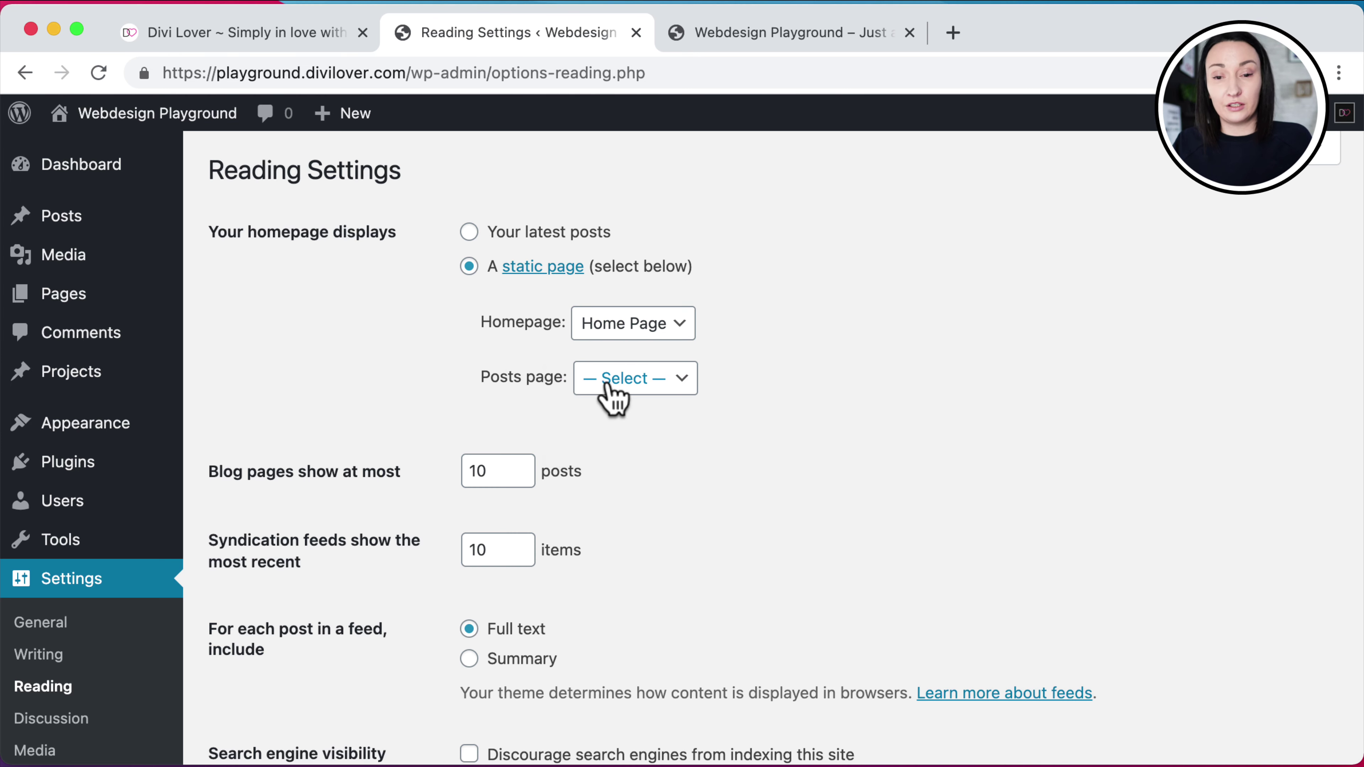
Choose Tutorials as the posts page and save the Reading settings
click(622, 381)
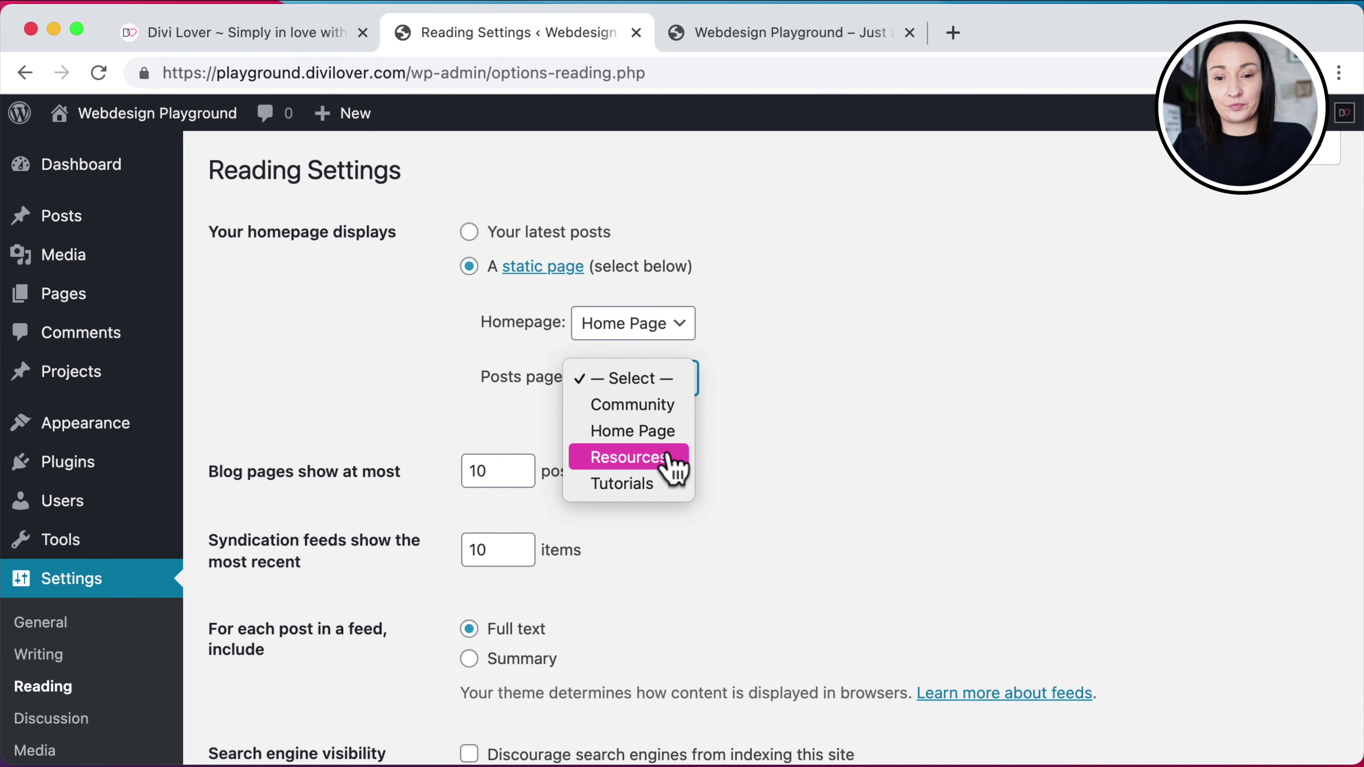
click(625, 483)
scroll(356, 404, down, 1)
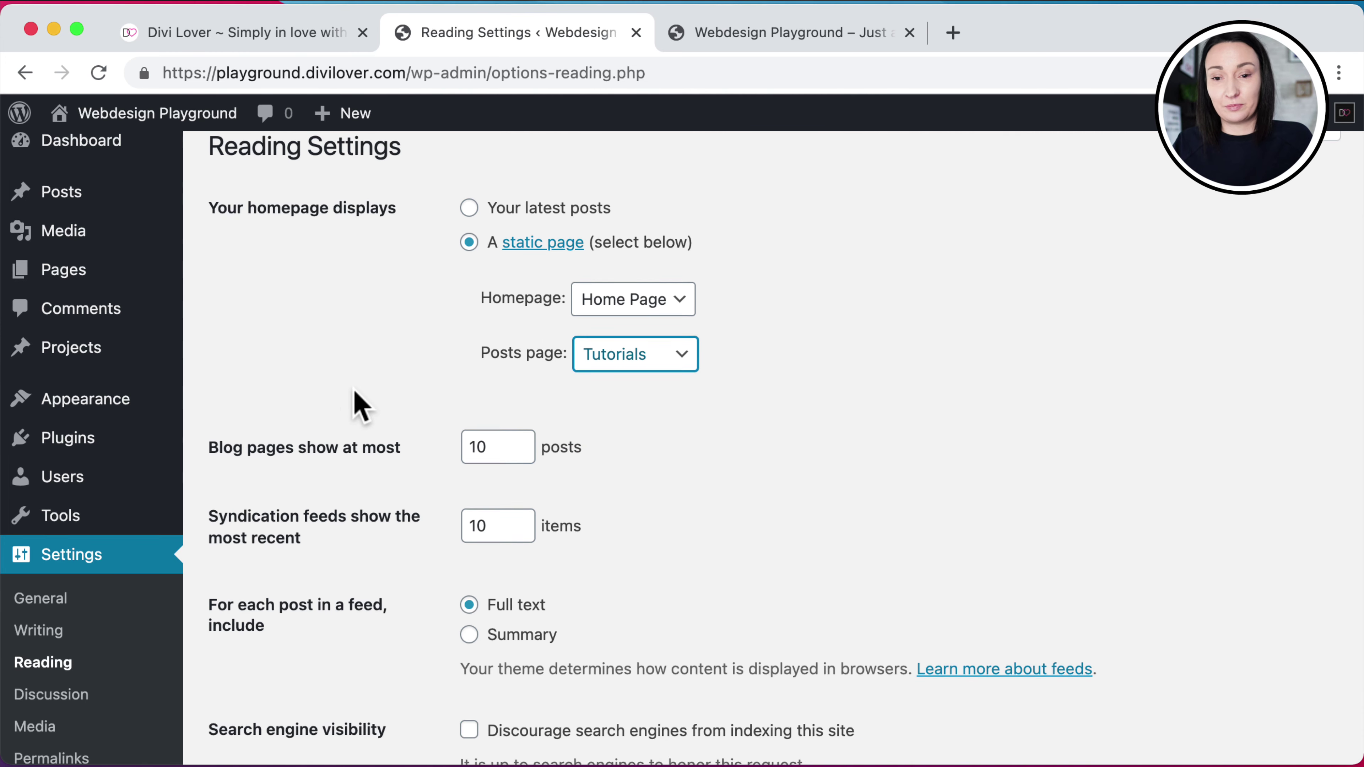
scroll(357, 403, down, 5)
click(285, 658)
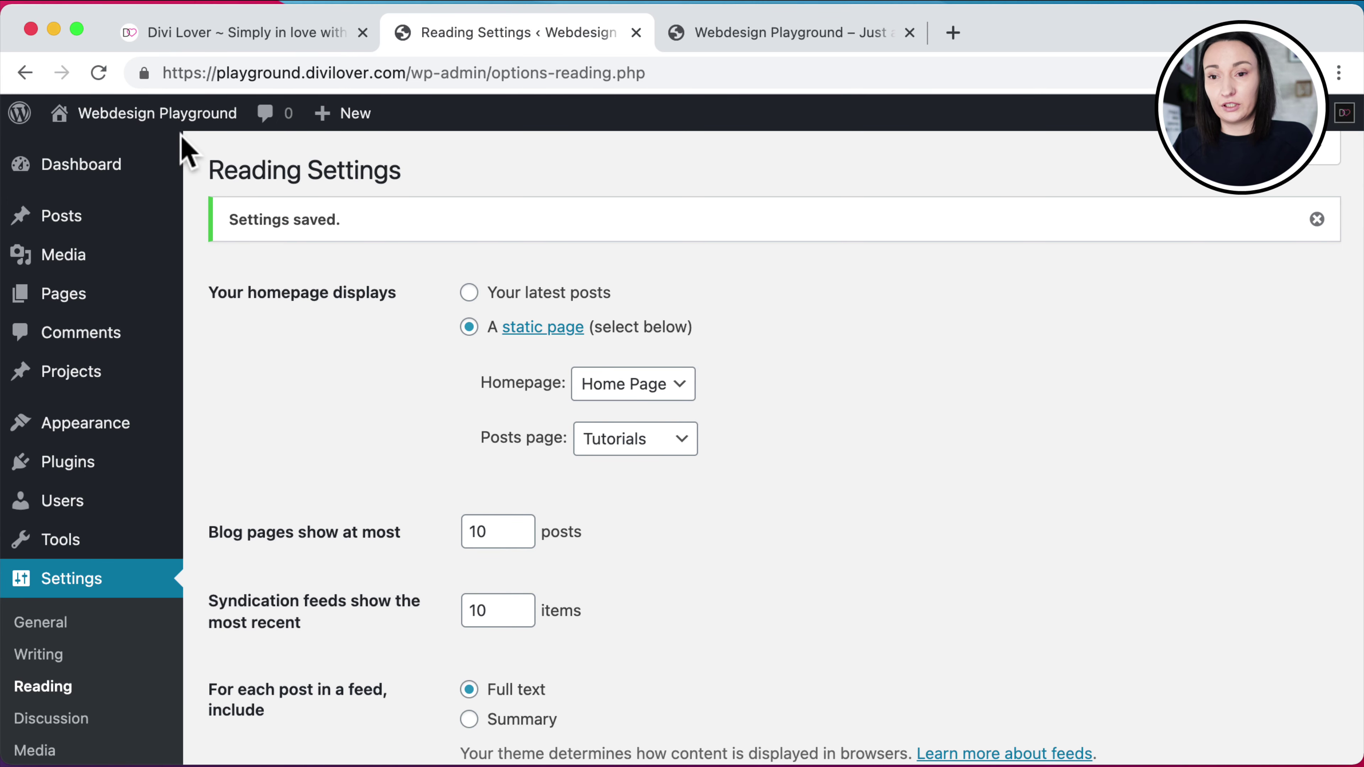
Reload the live site to check the new homepage and posts page assignments
mouse_move(213, 130)
click(762, 38)
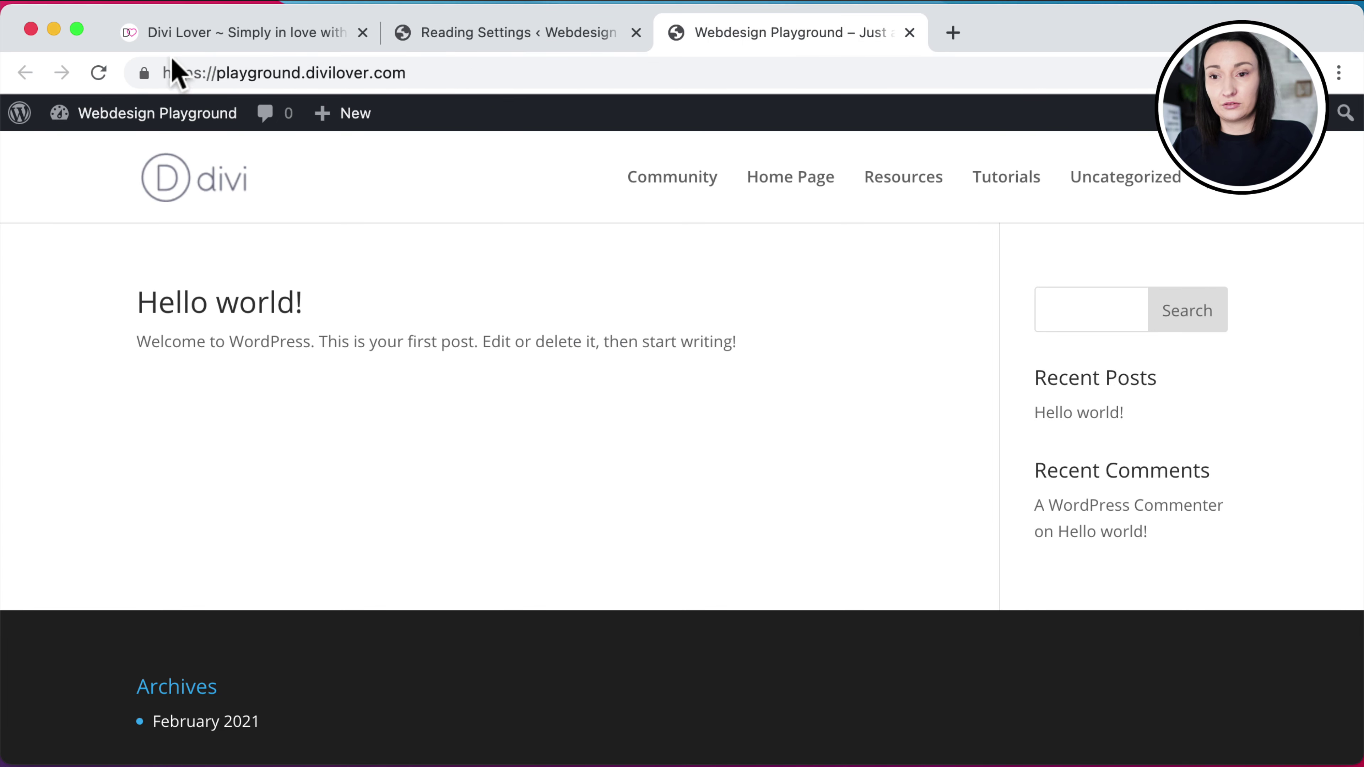
click(99, 73)
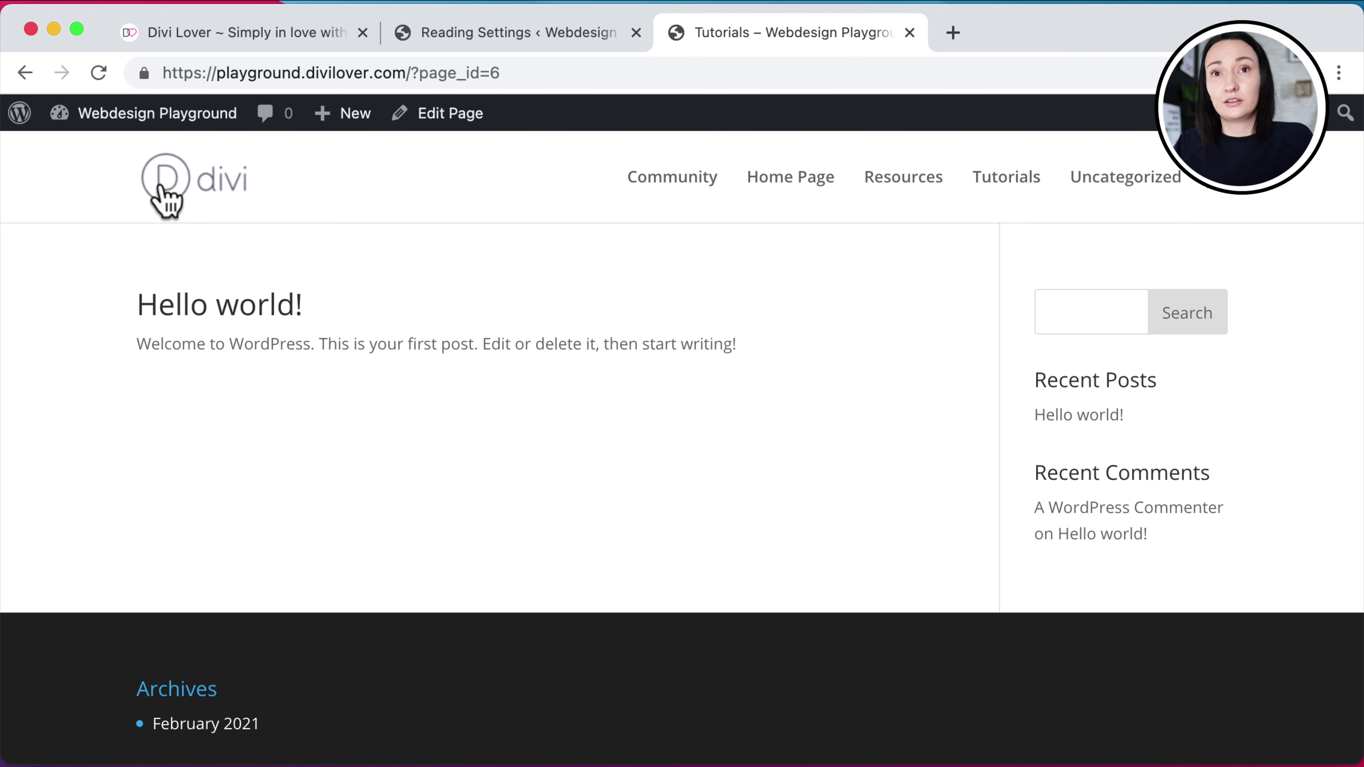
Open the menu editor and create a menu named Main Menu
mouse_move(126, 128)
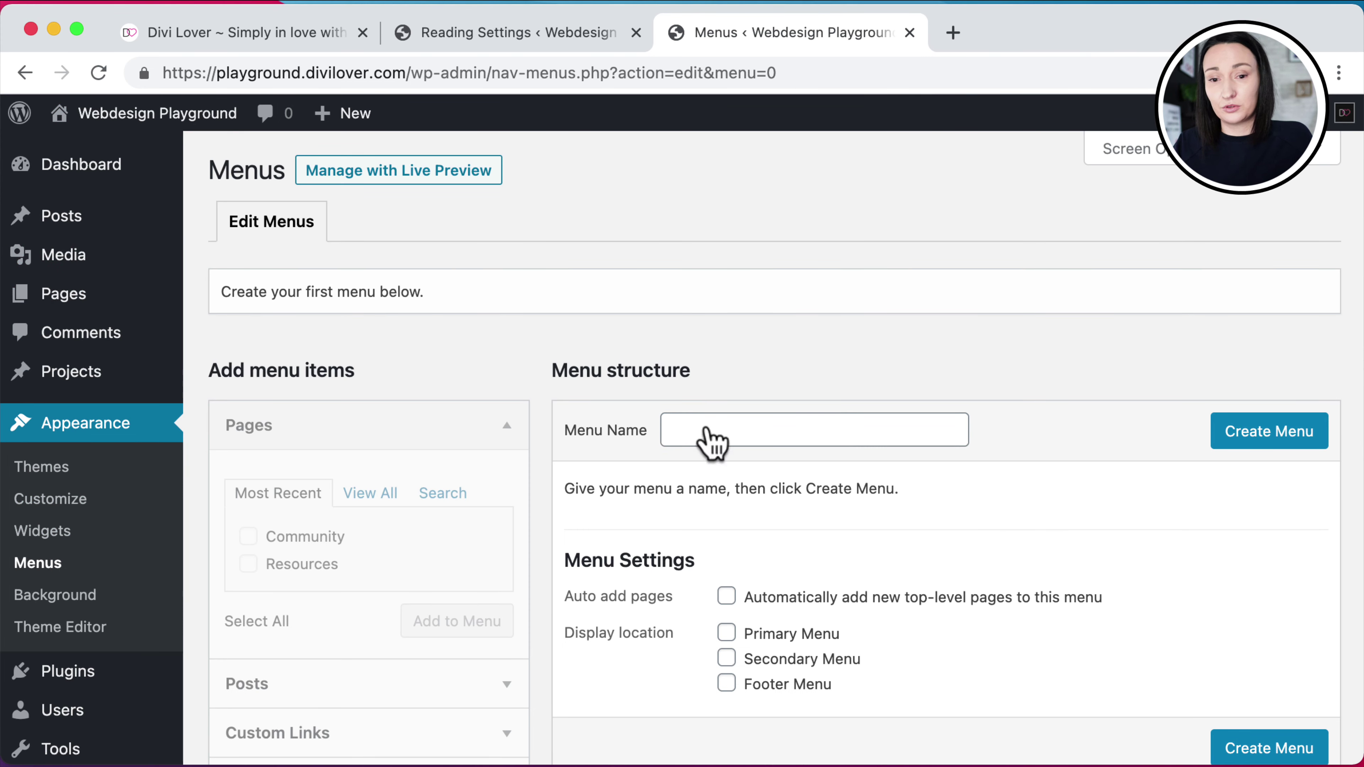
click(793, 433)
click(785, 486)
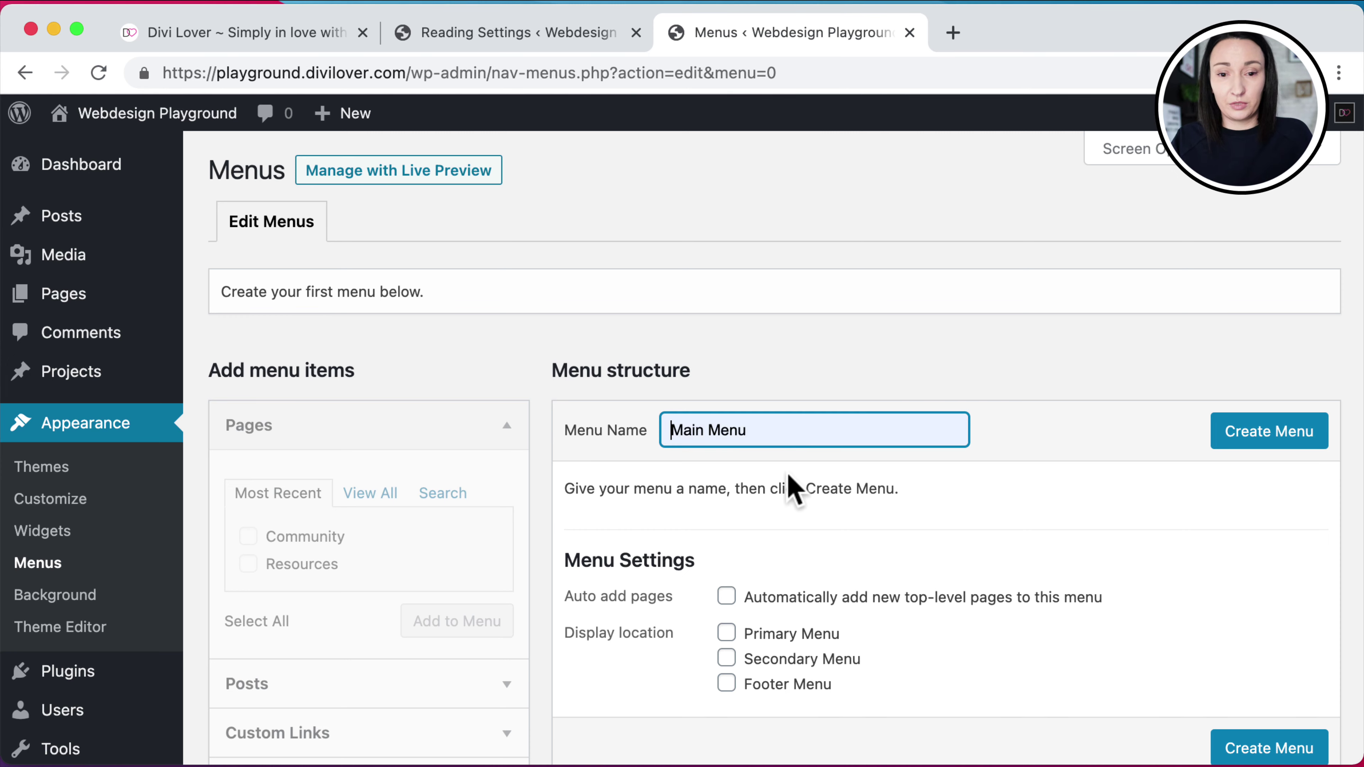
click(1299, 436)
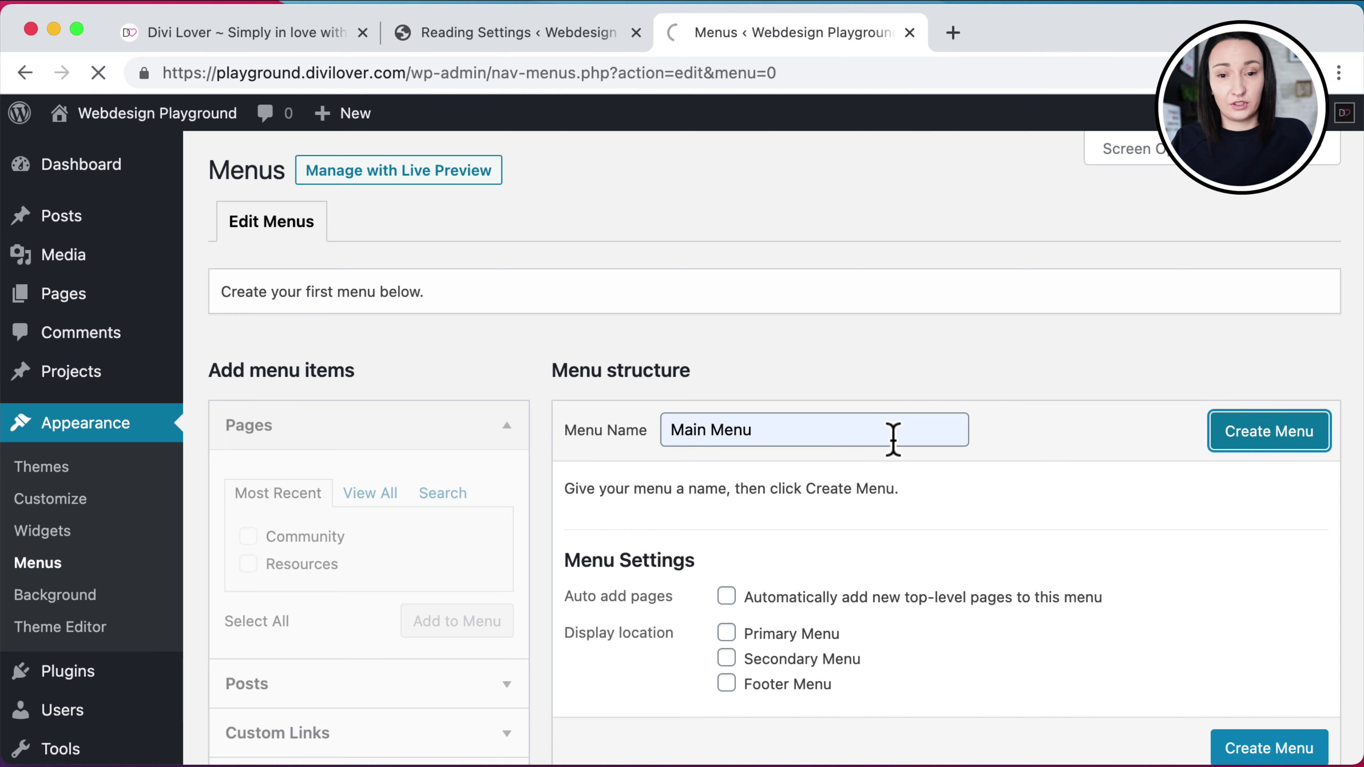
scroll(1015, 459, down, 3)
scroll(1020, 459, up, 2)
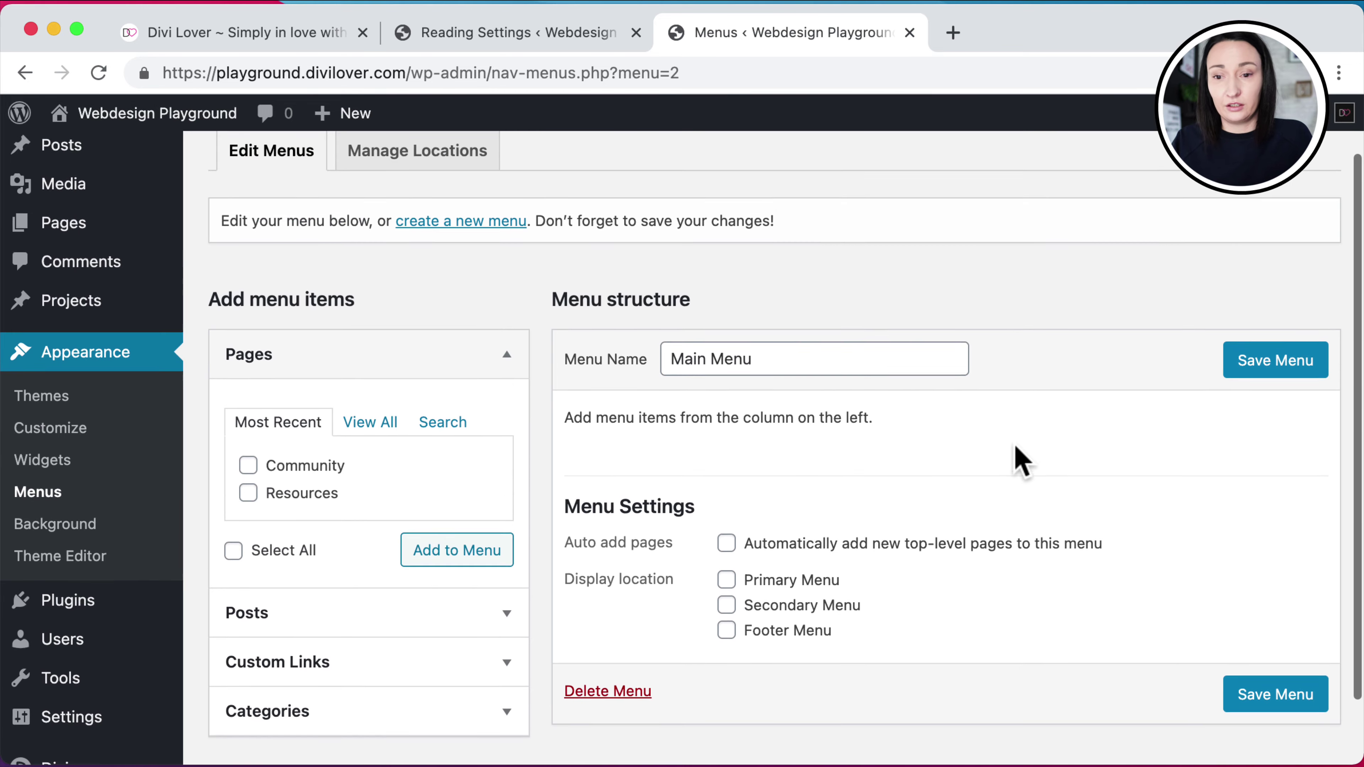
Add the Home Page, Tutorials, Community and Resources pages to Main Menu
click(371, 421)
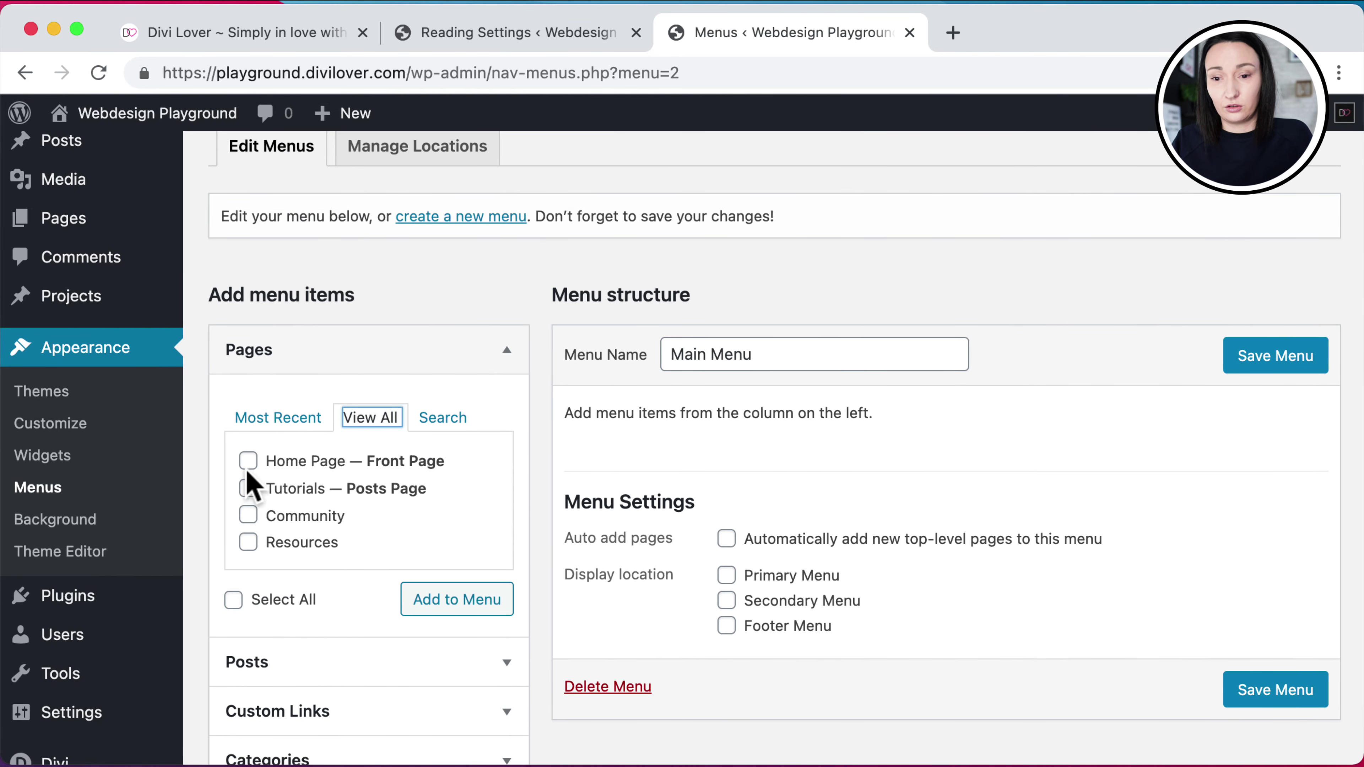
click(253, 600)
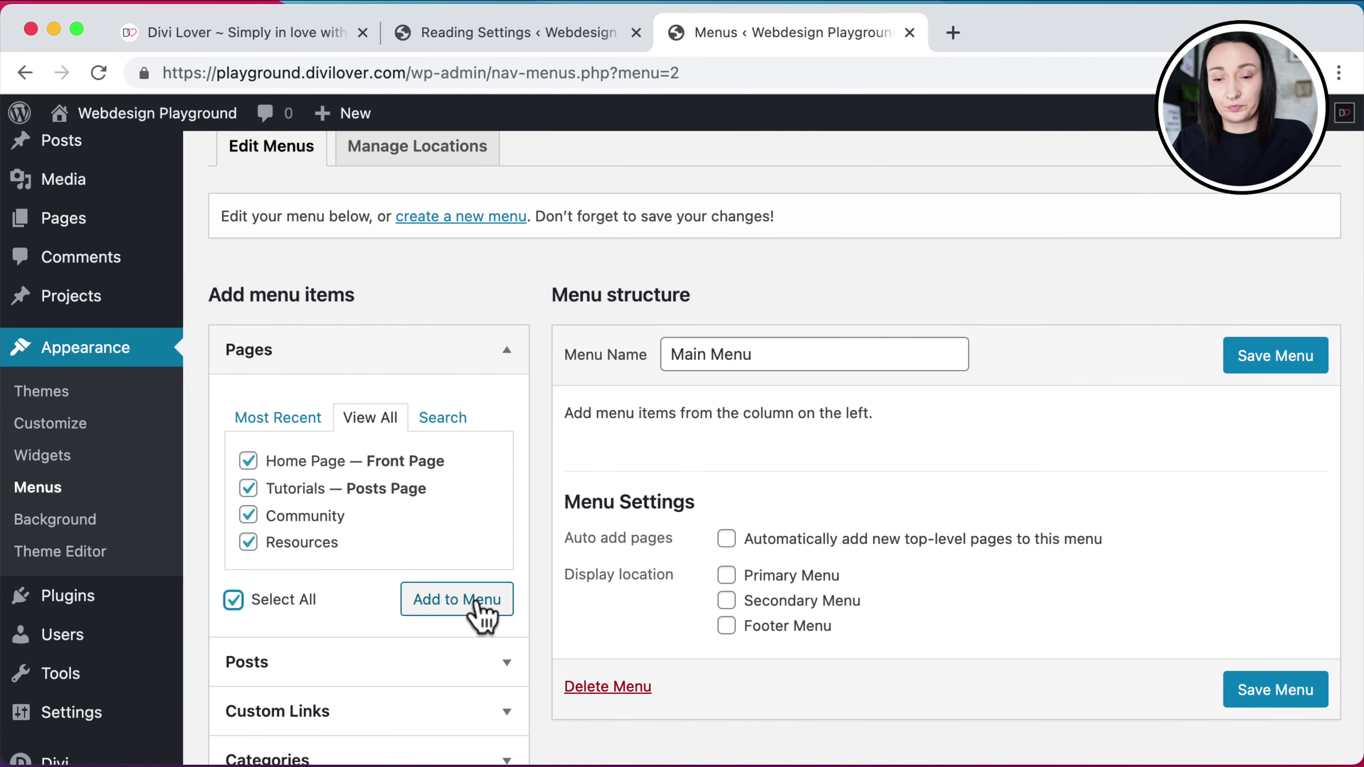
click(477, 611)
Assign Main Menu to the Primary Menu display location and save the menu
scroll(631, 585, down, 4)
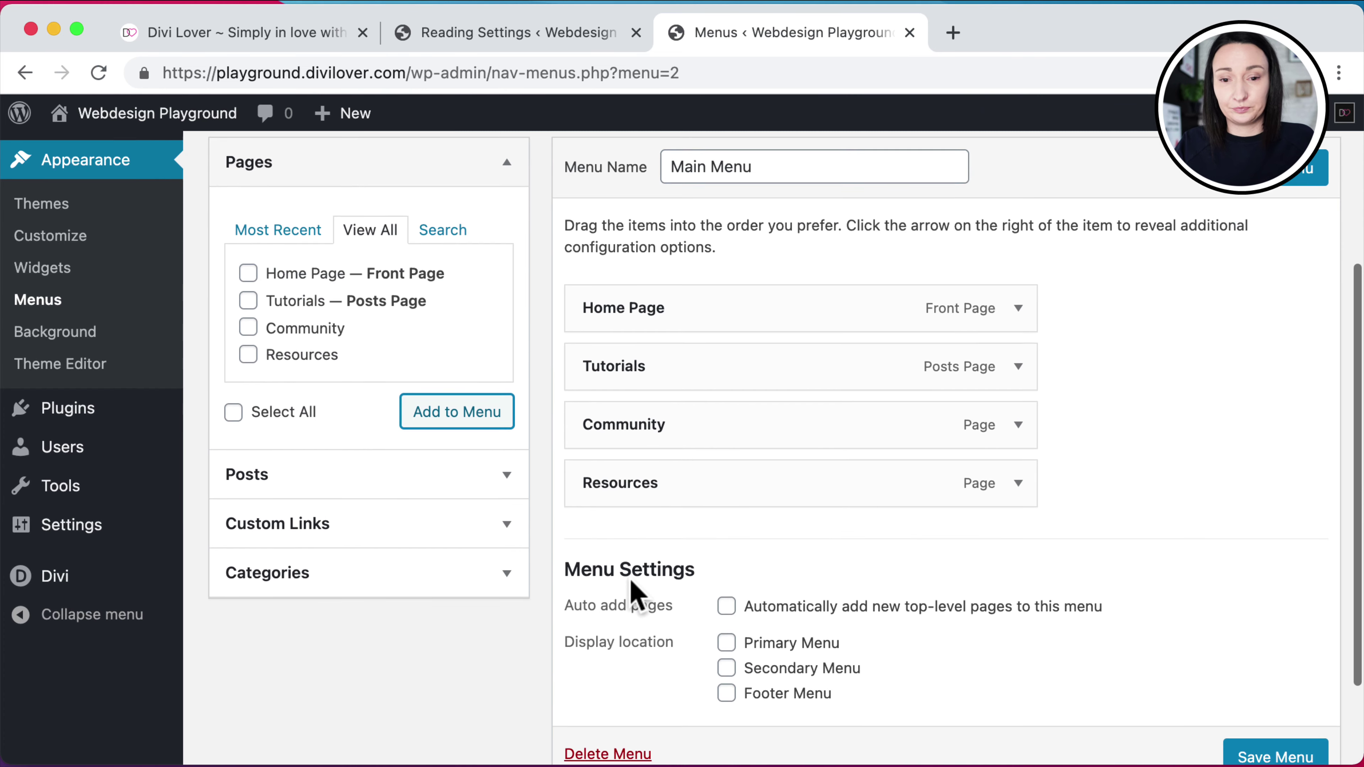
click(726, 632)
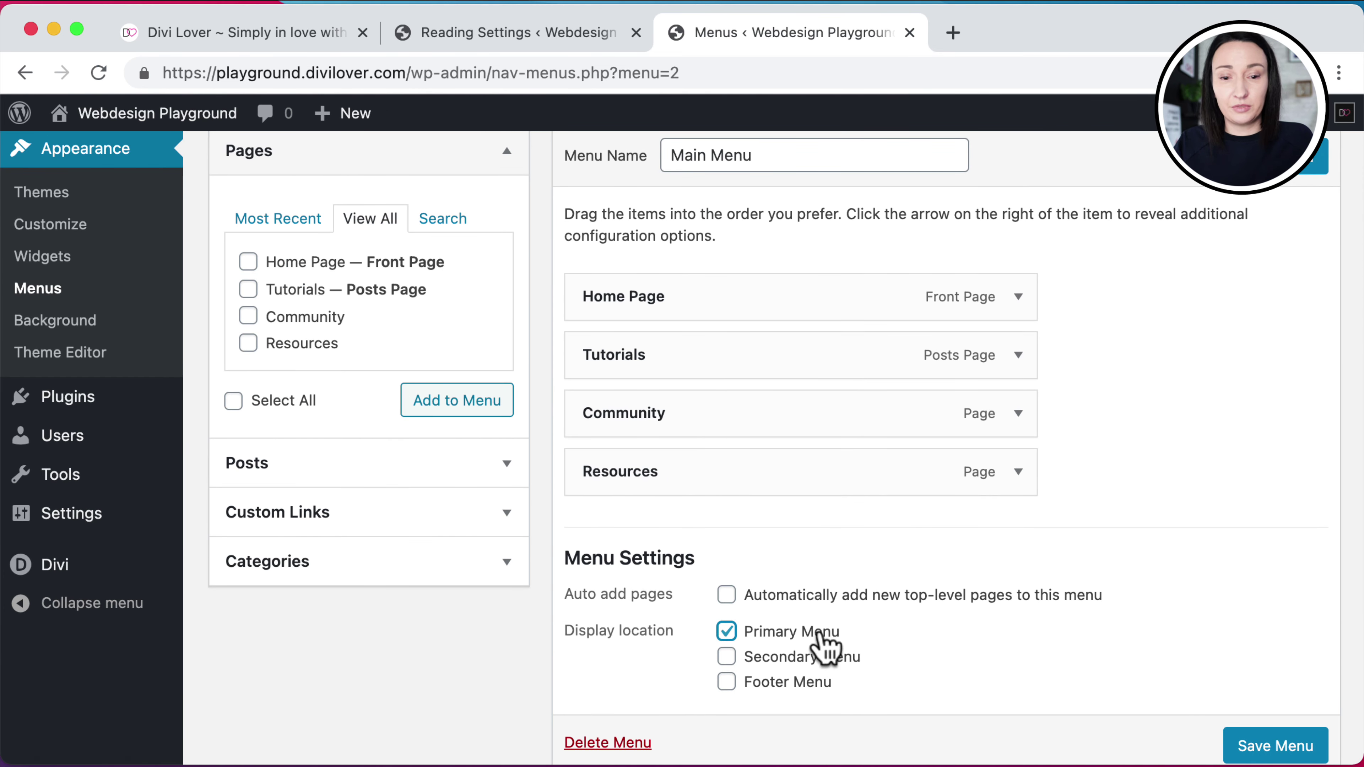
click(1284, 748)
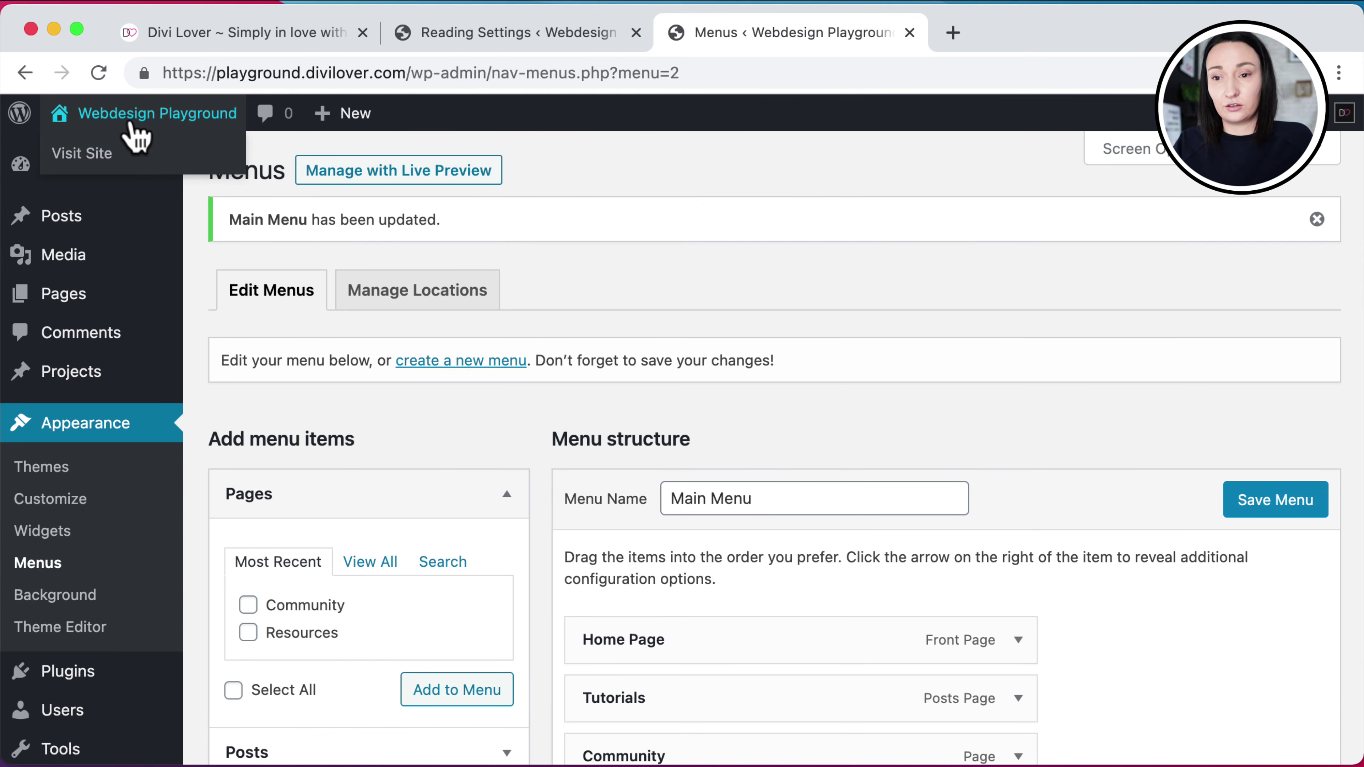
Open the live site in a new browser tab to check the main navigation
right_click(107, 148)
click(139, 158)
click(990, 49)
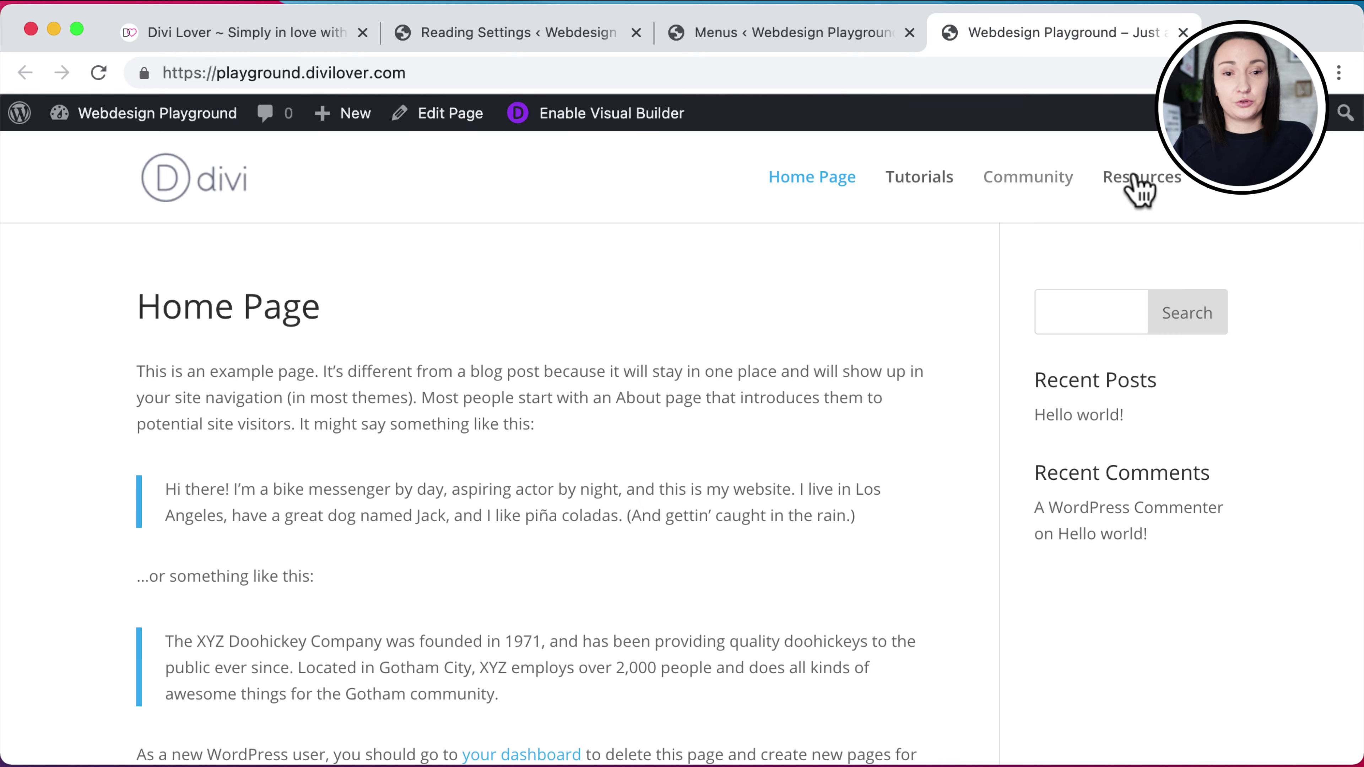
Return to the menu editor, move Resources above Community in Main Menu and save it
click(752, 34)
scroll(655, 649, down, 3)
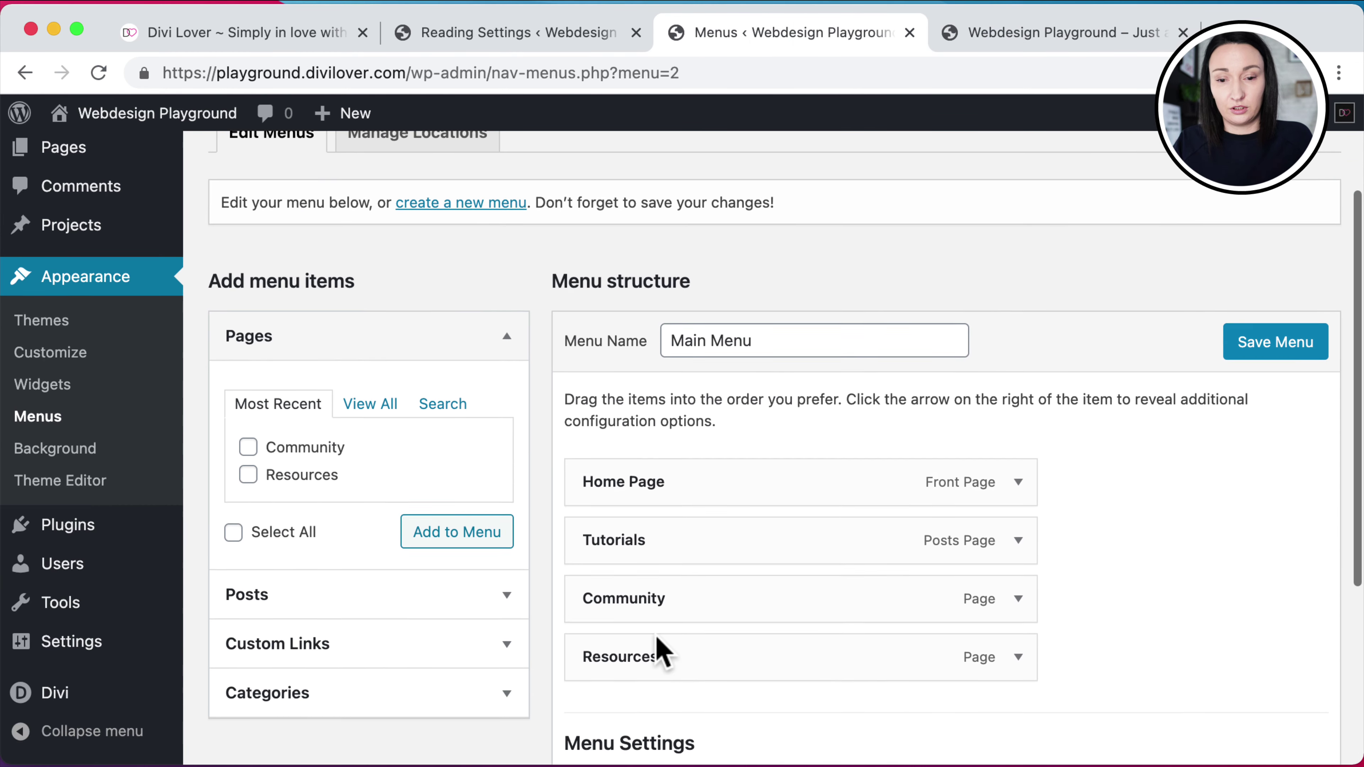
drag(636, 662, 644, 597)
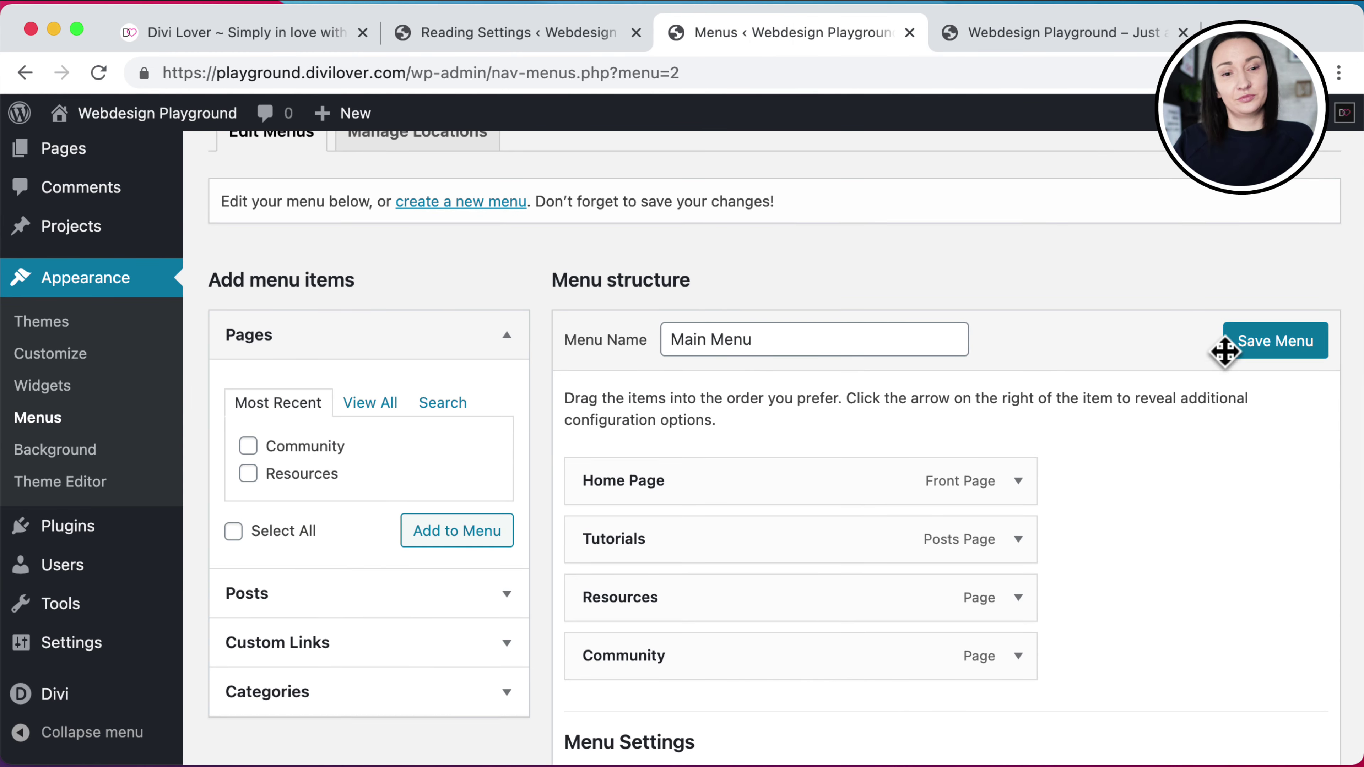
click(1281, 343)
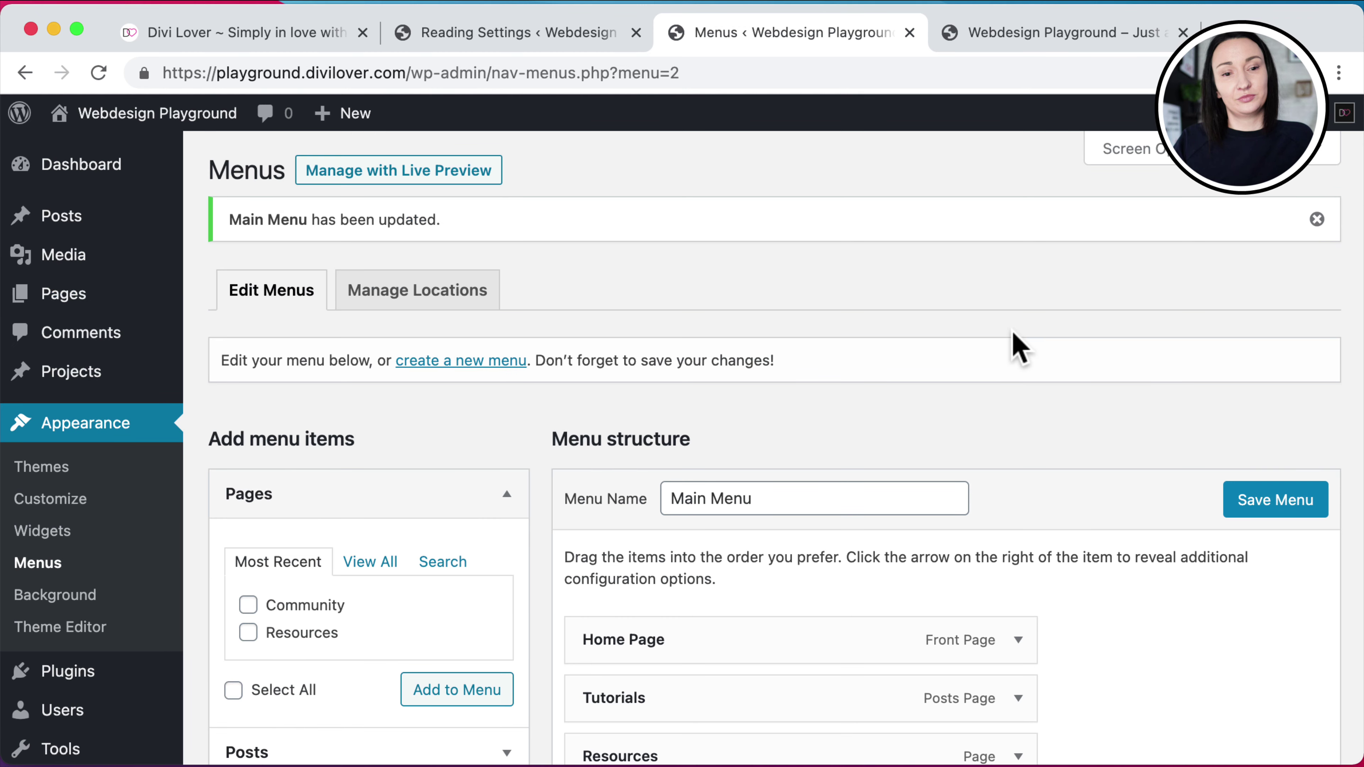
Review the item order and display location of Main Menu, and save it again
scroll(1039, 424, down, 5)
scroll(1039, 425, up, 3)
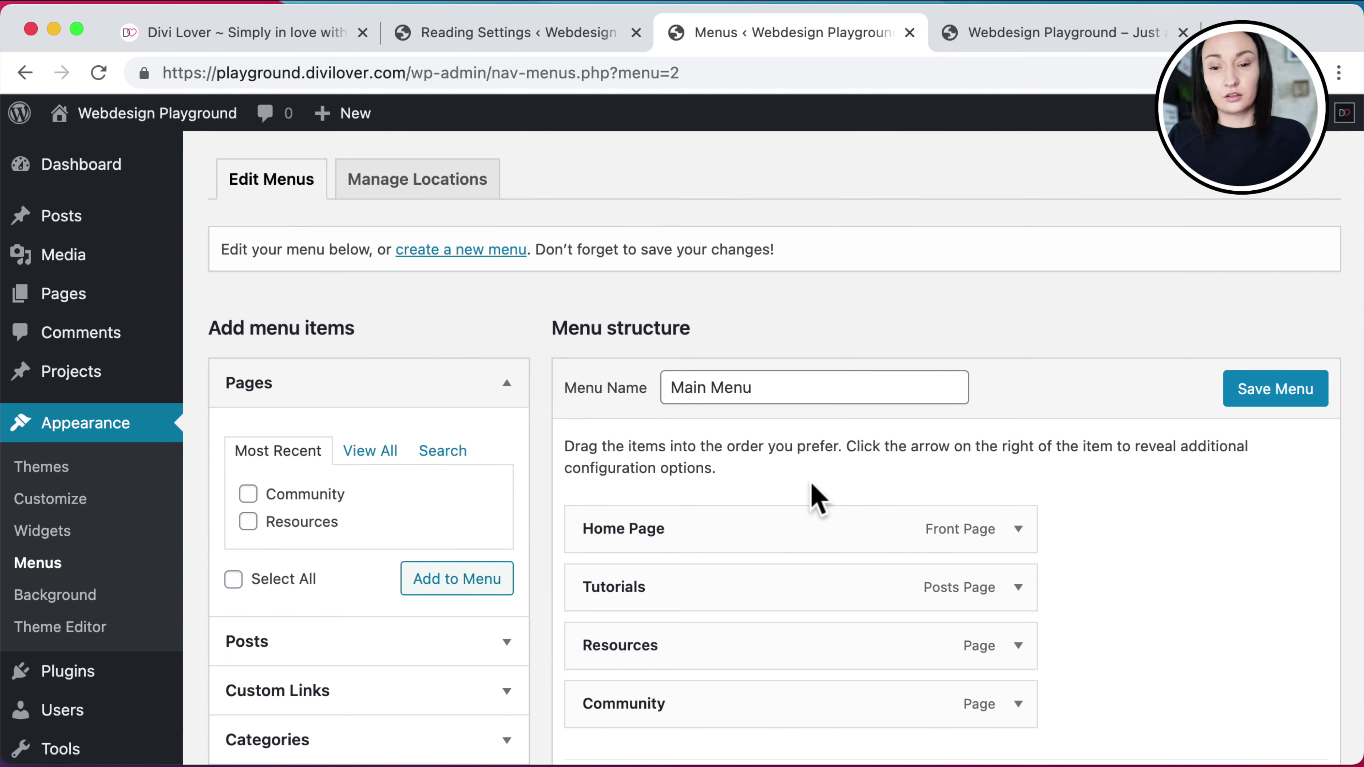
scroll(1082, 478, down, 5)
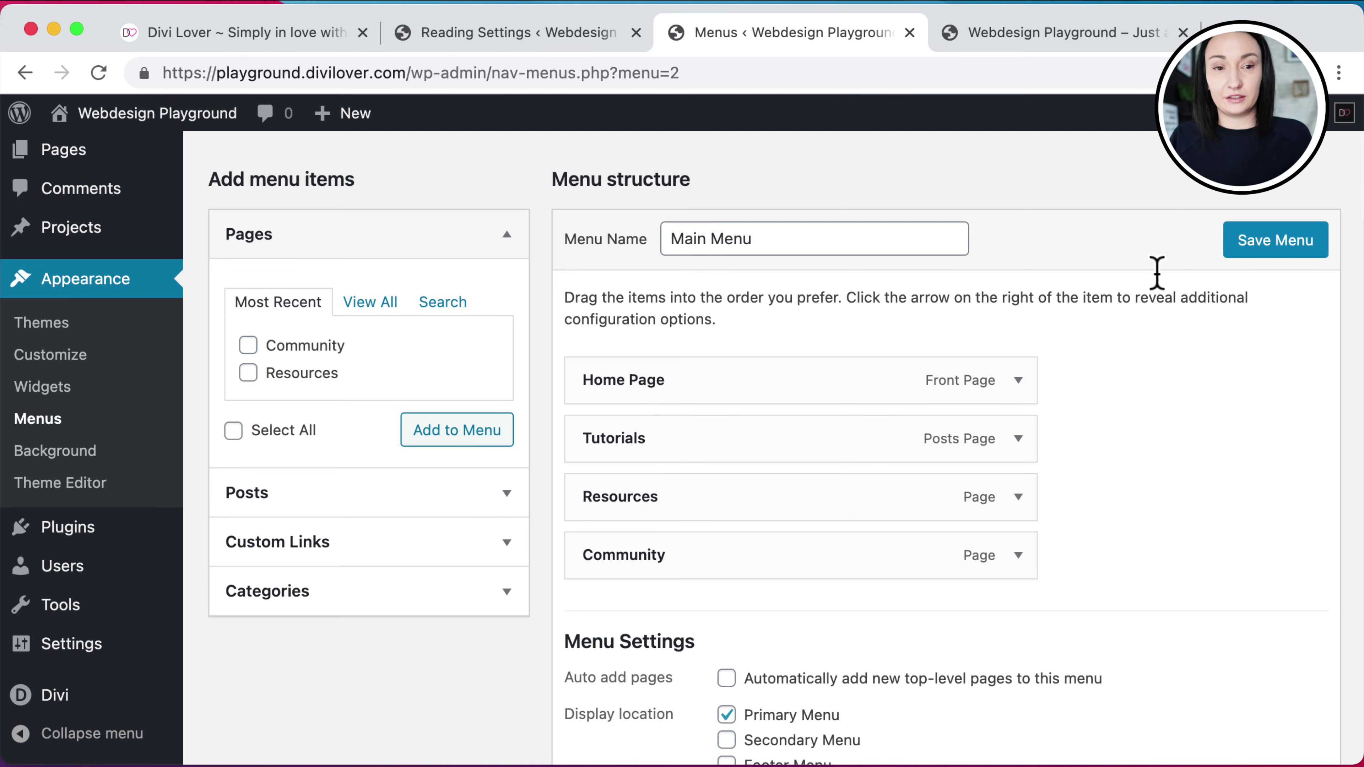
click(1235, 239)
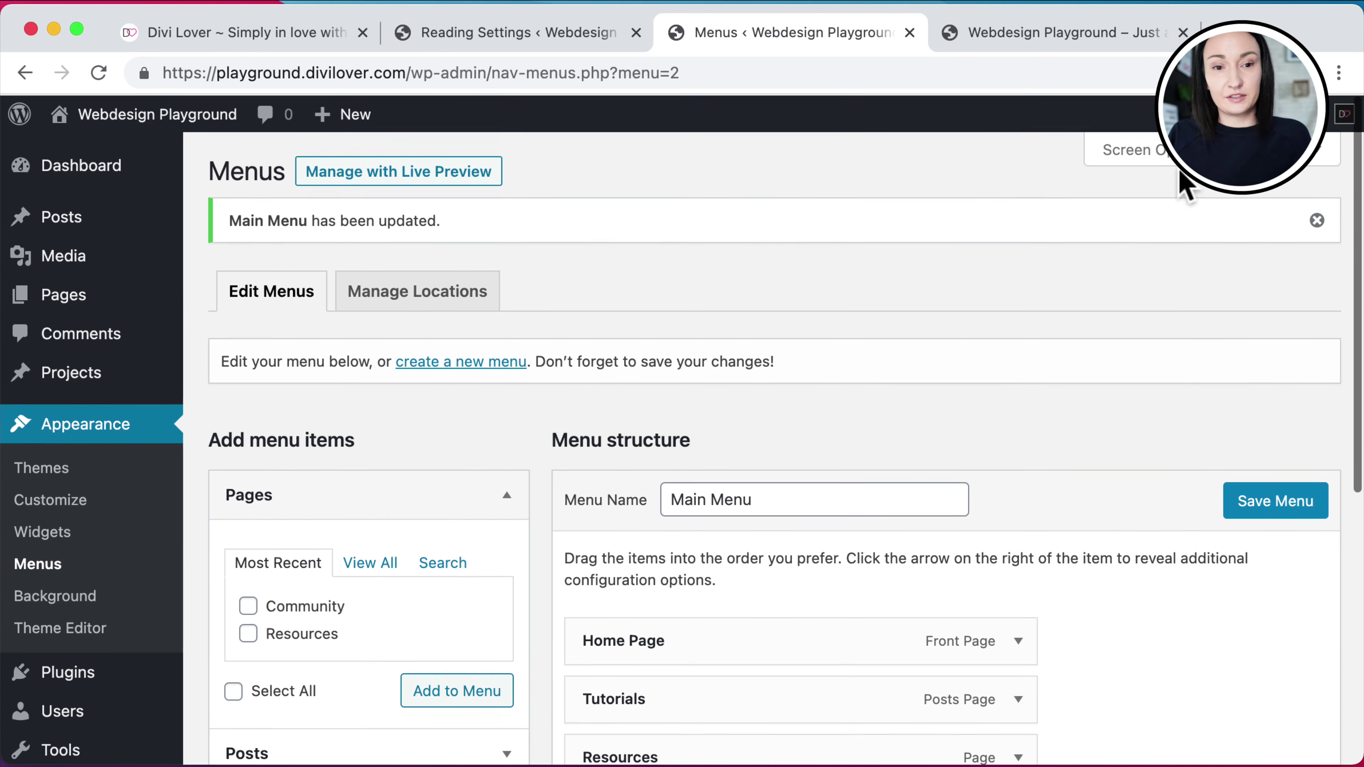
Enable the CSS Classes advanced menu property in the screen options
click(1175, 162)
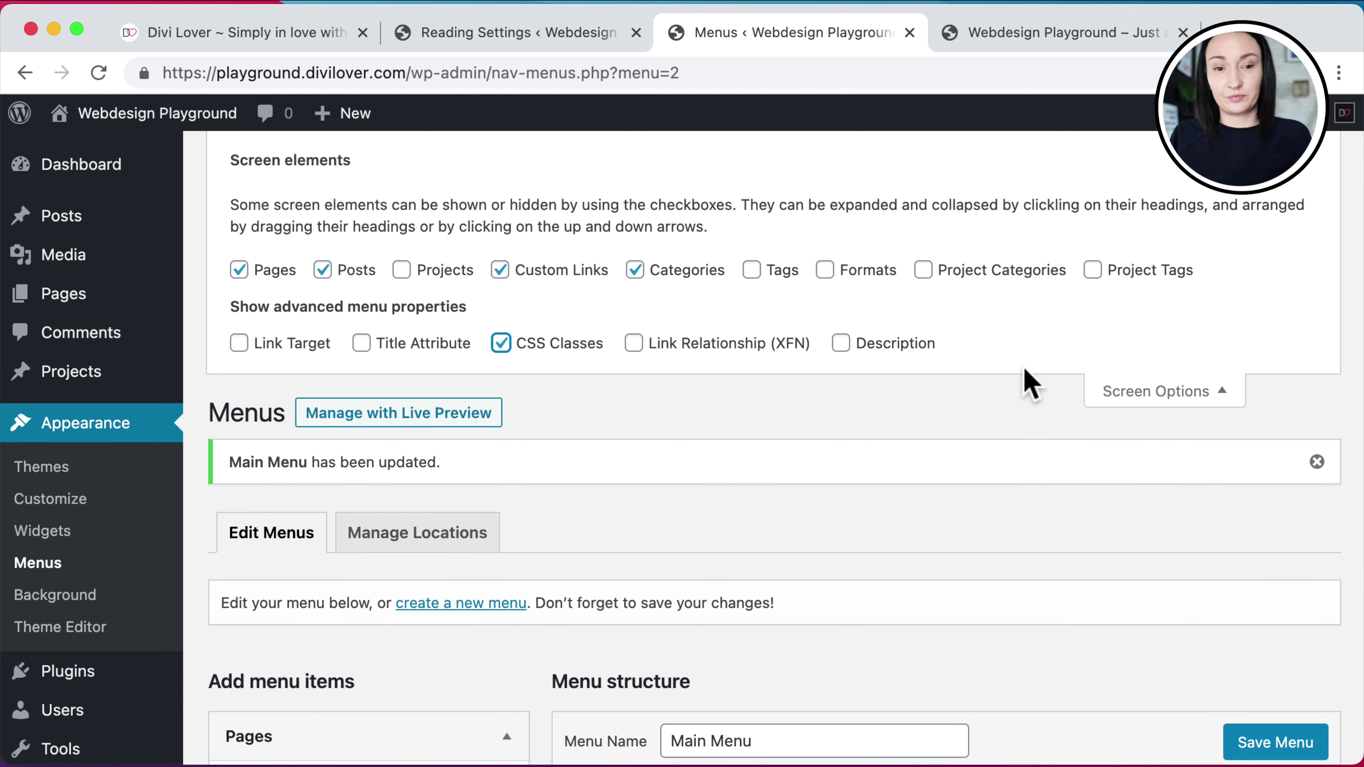
Close the screen options and give the Home Page item in Main Menu the CSS class dl-home
click(1161, 391)
scroll(904, 376, down, 5)
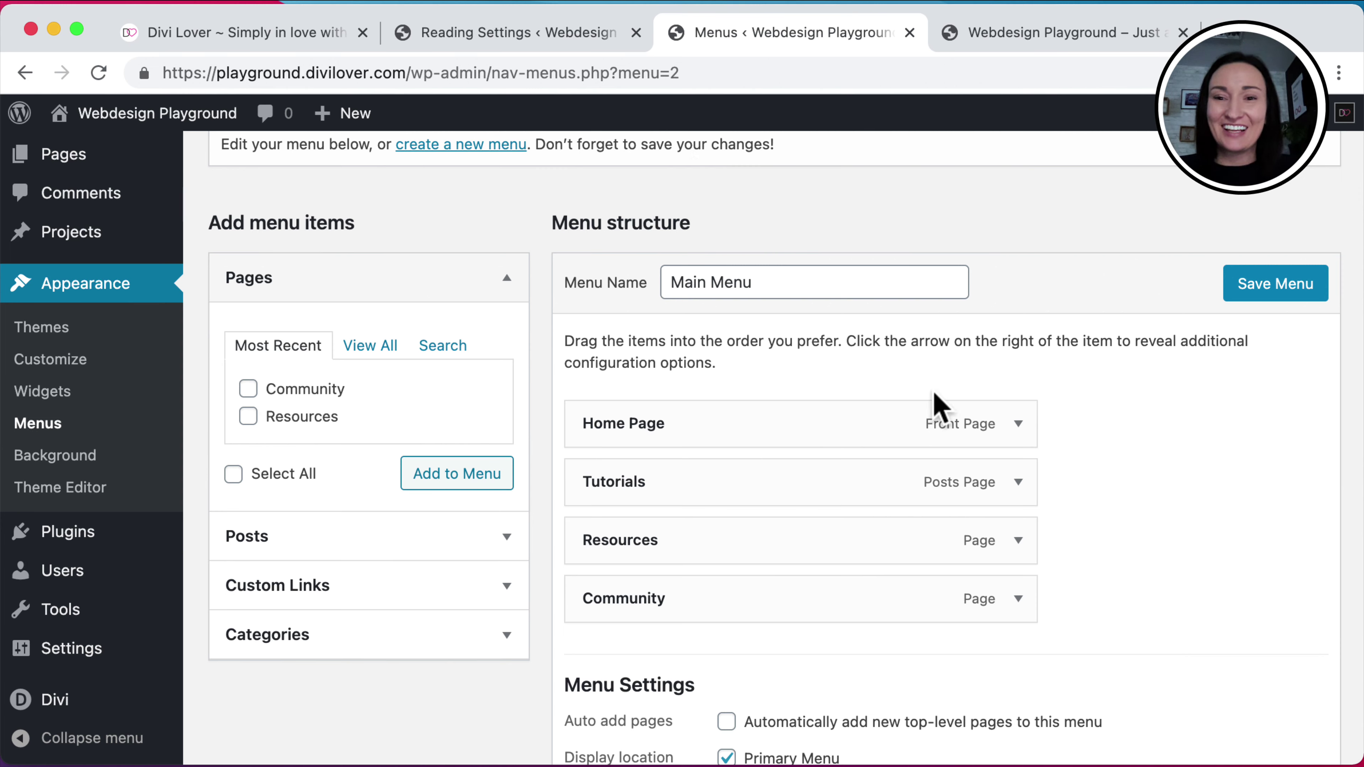
click(1018, 426)
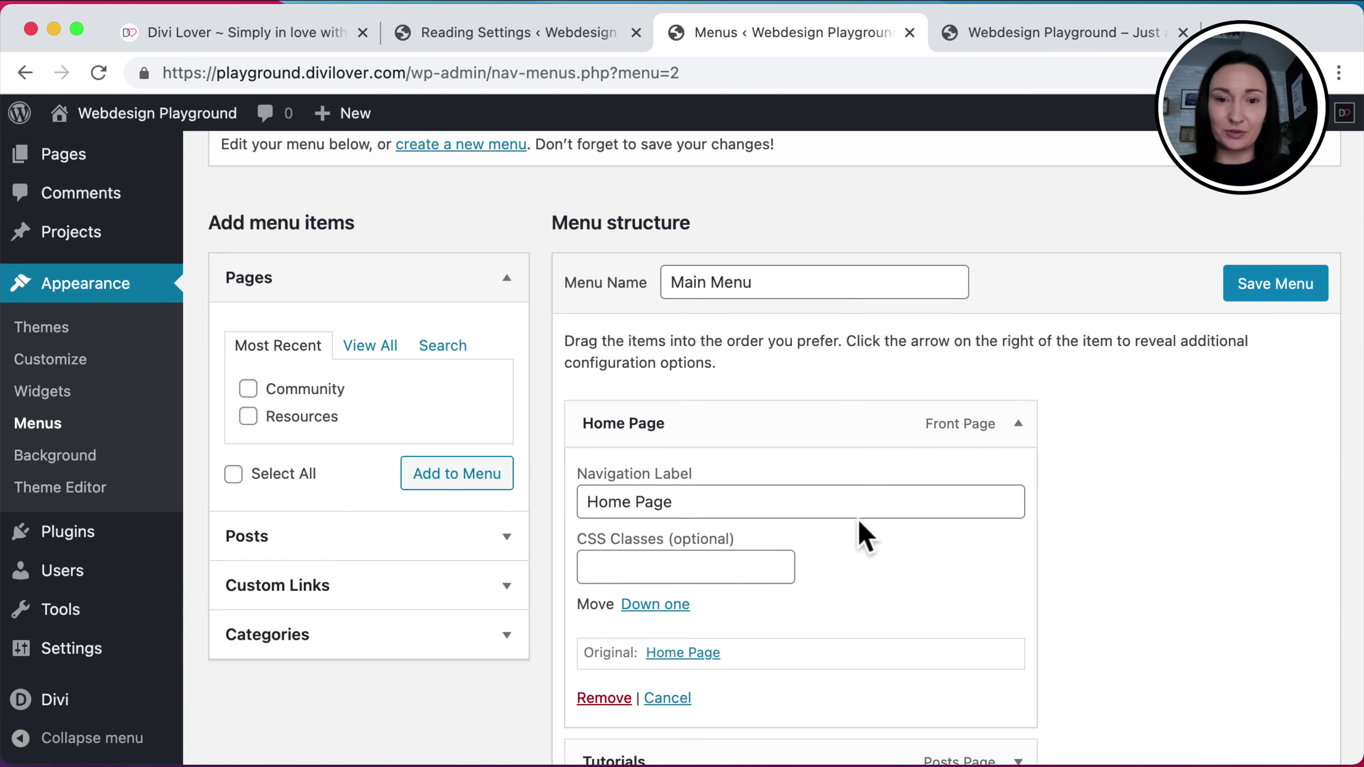
scroll(859, 532, down, 3)
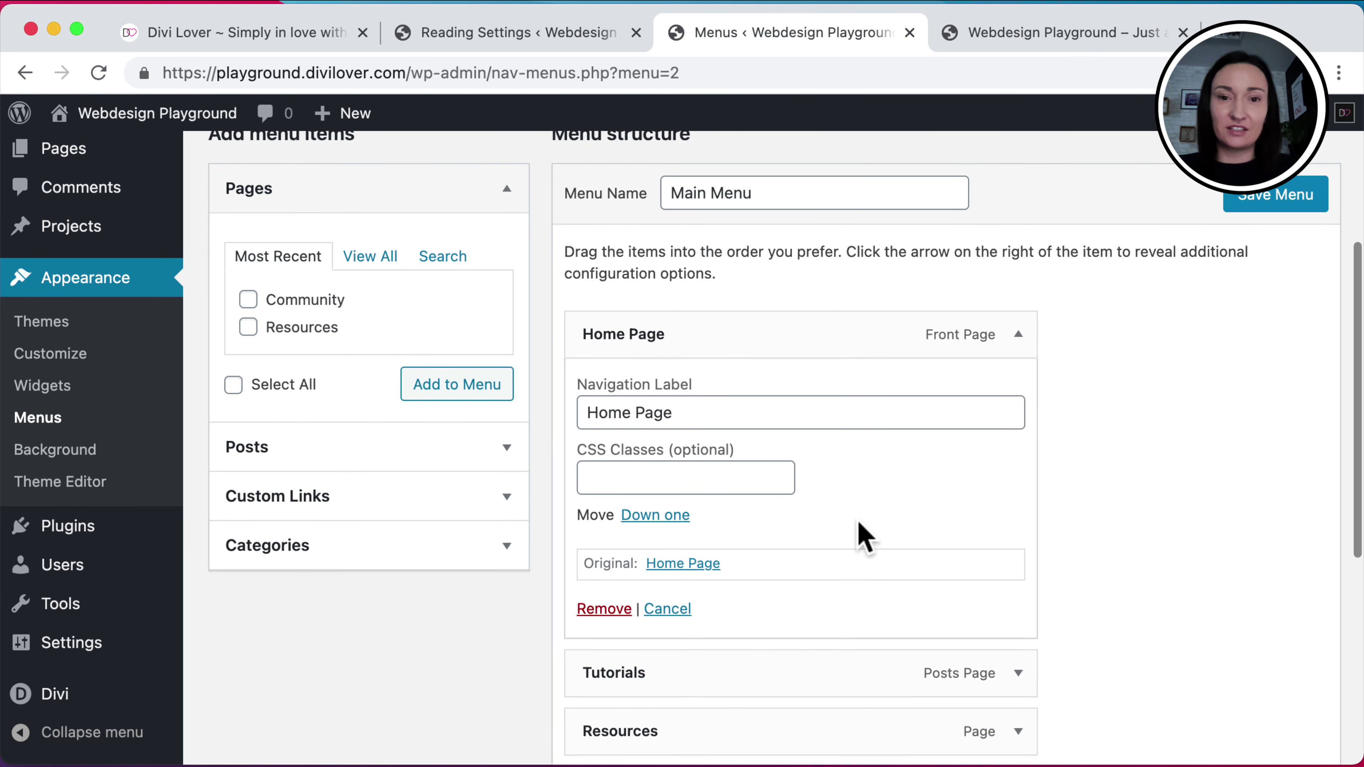
click(685, 480)
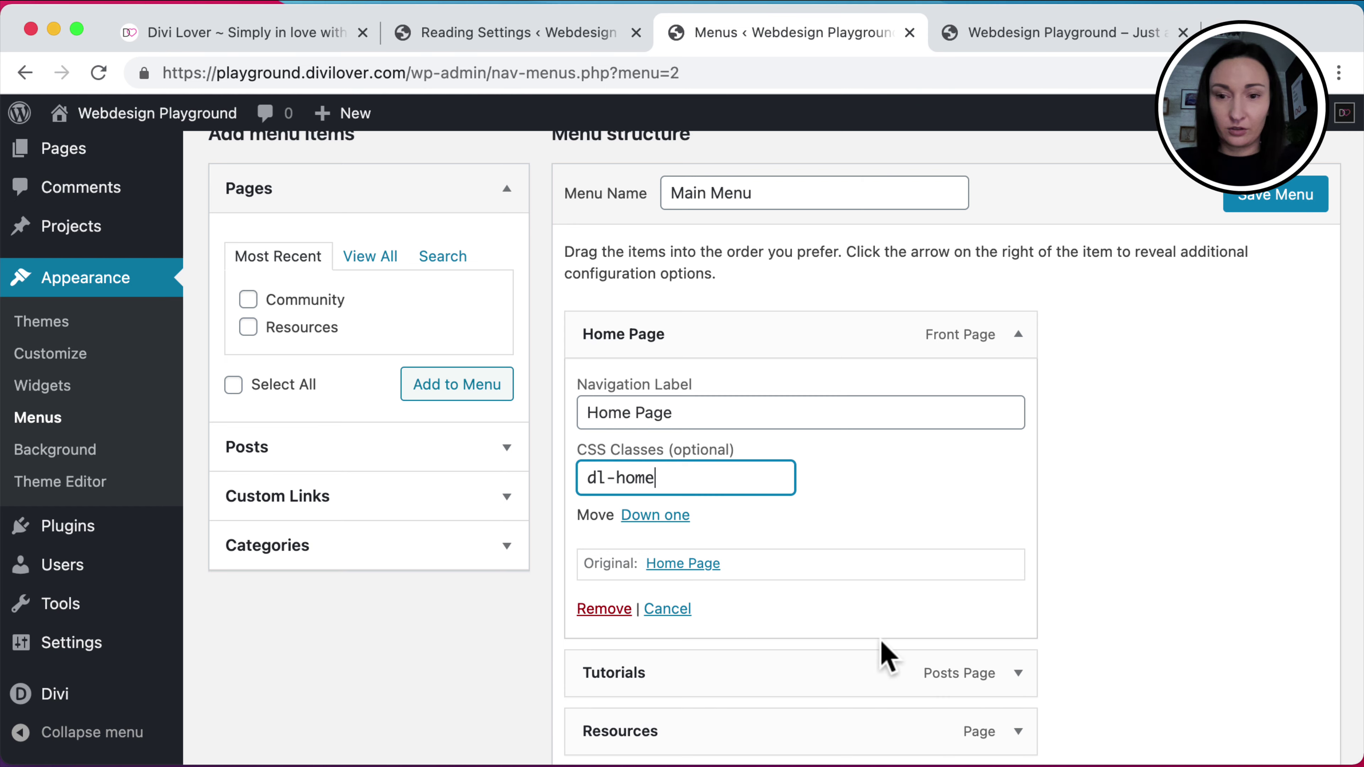
Assign the CSS class dl-tutorials to the Tutorials menu item and dl-resources to the Resources menu item
click(1018, 673)
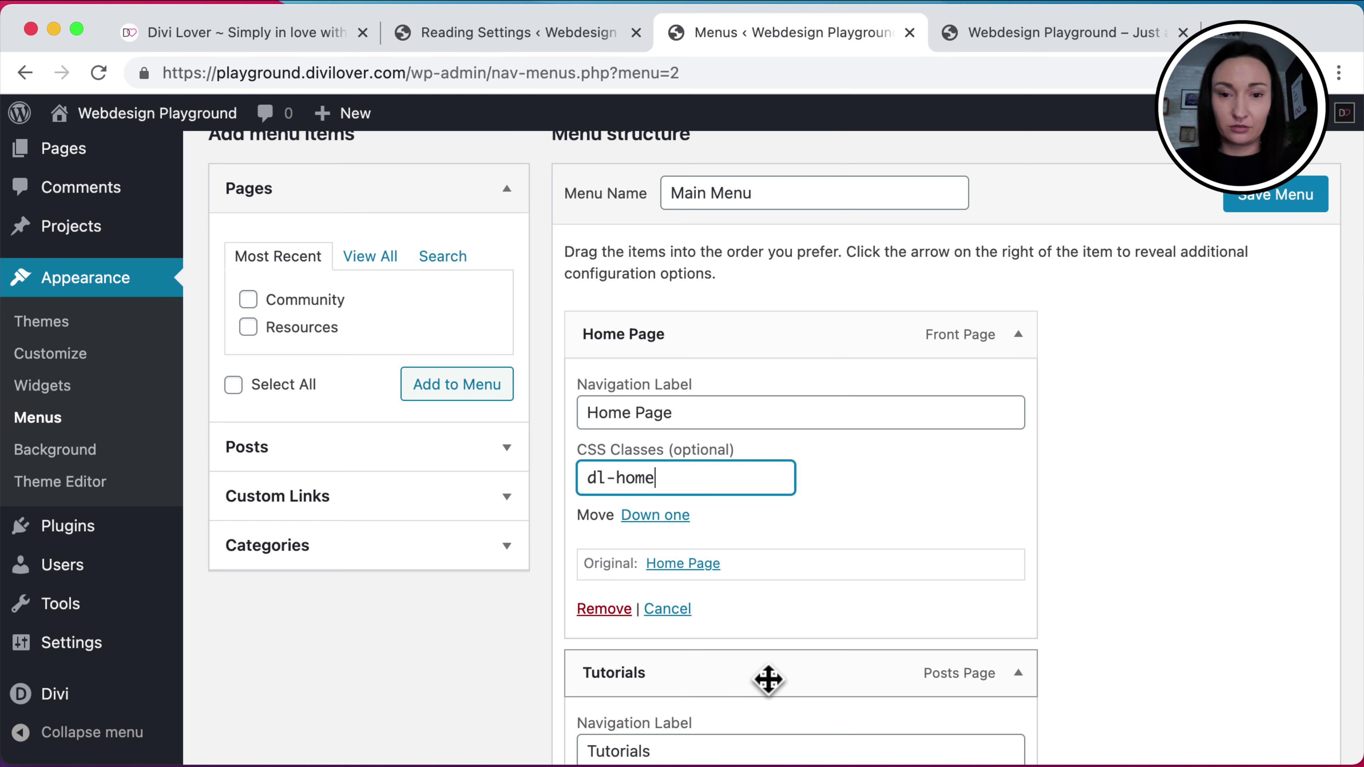
scroll(768, 679, down, 5)
click(670, 566)
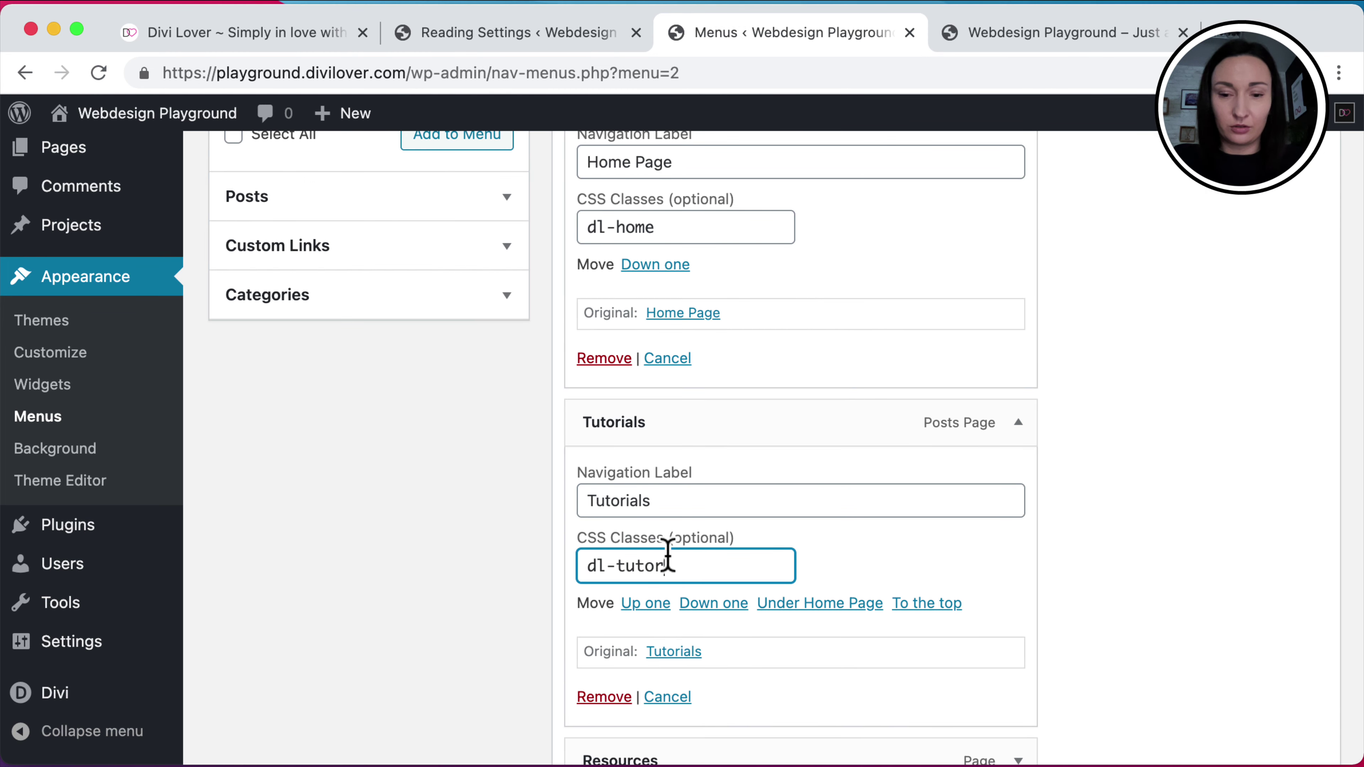
scroll(1014, 512, down, 5)
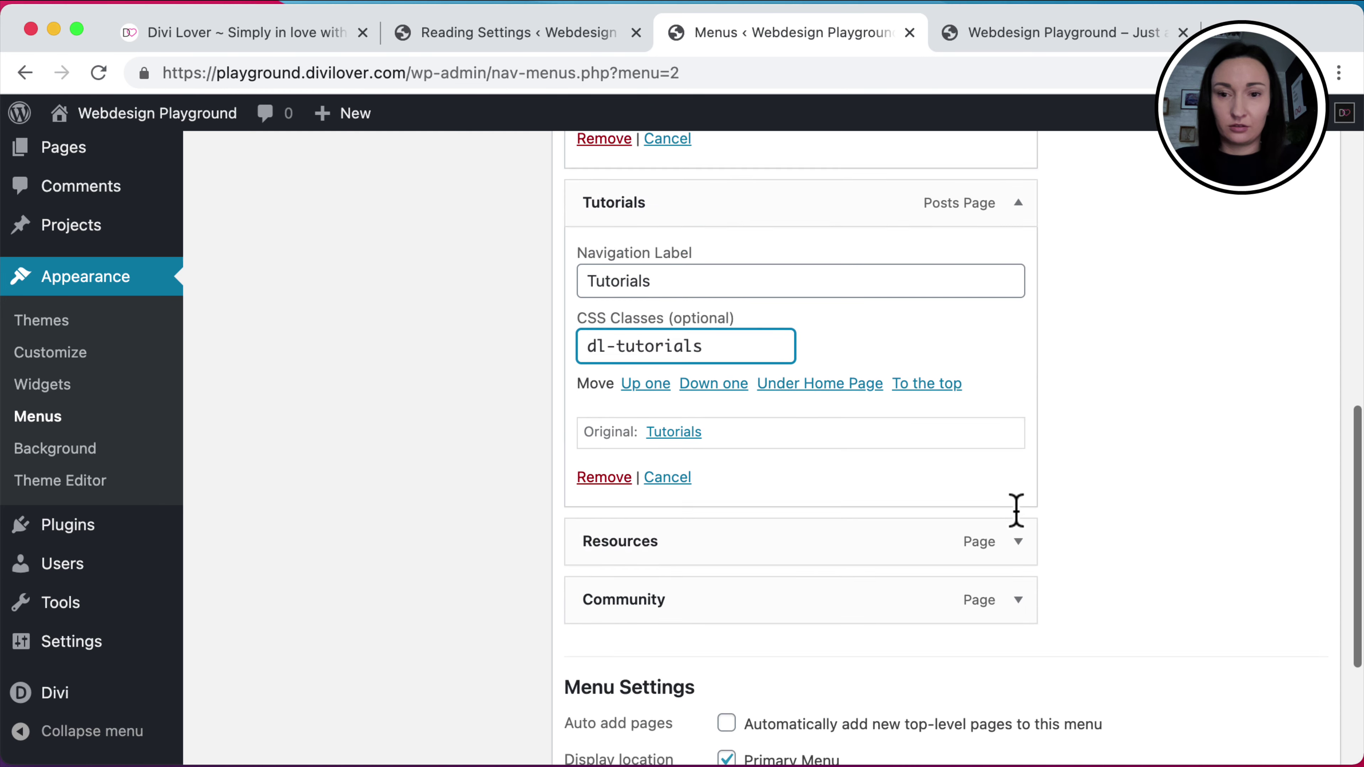
click(1018, 486)
click(640, 599)
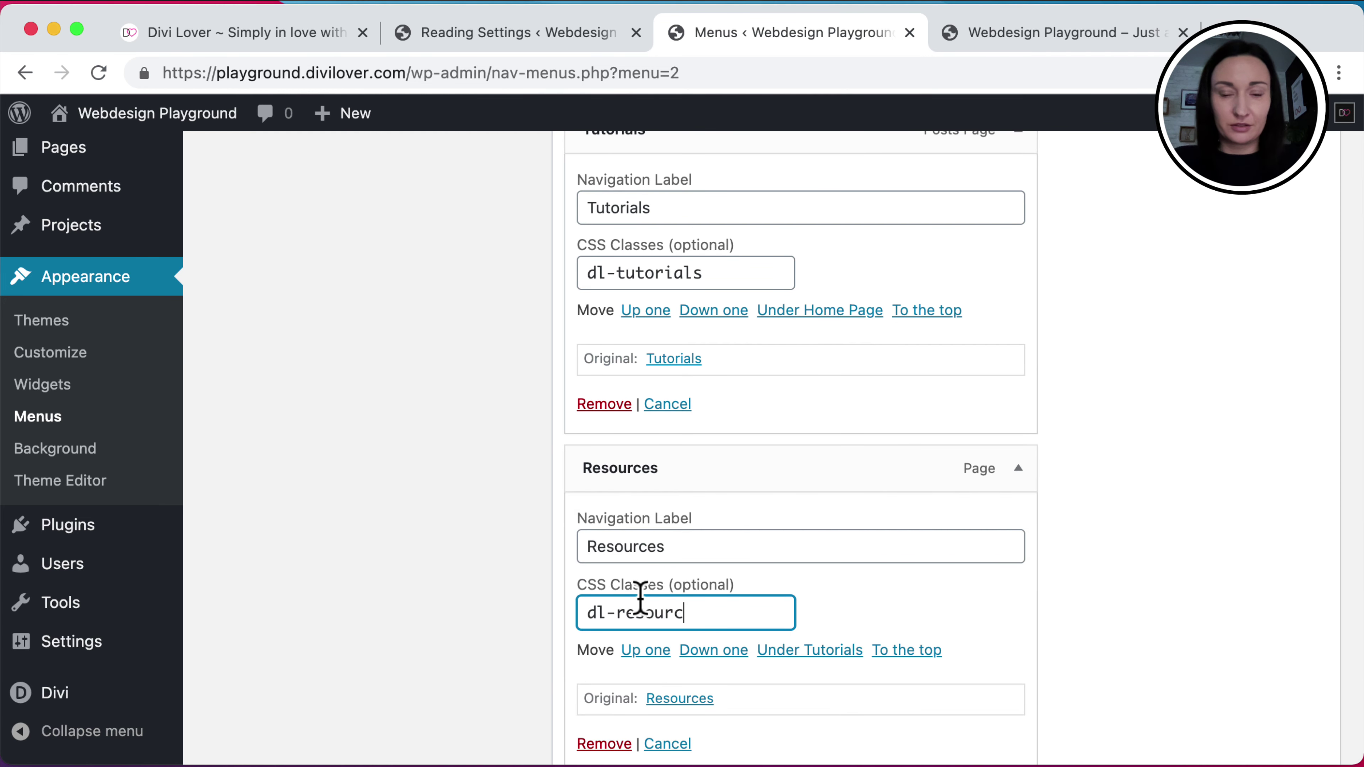
Assign the CSS class dl-community to the Community menu item and save Main Menu
scroll(1014, 542, down, 5)
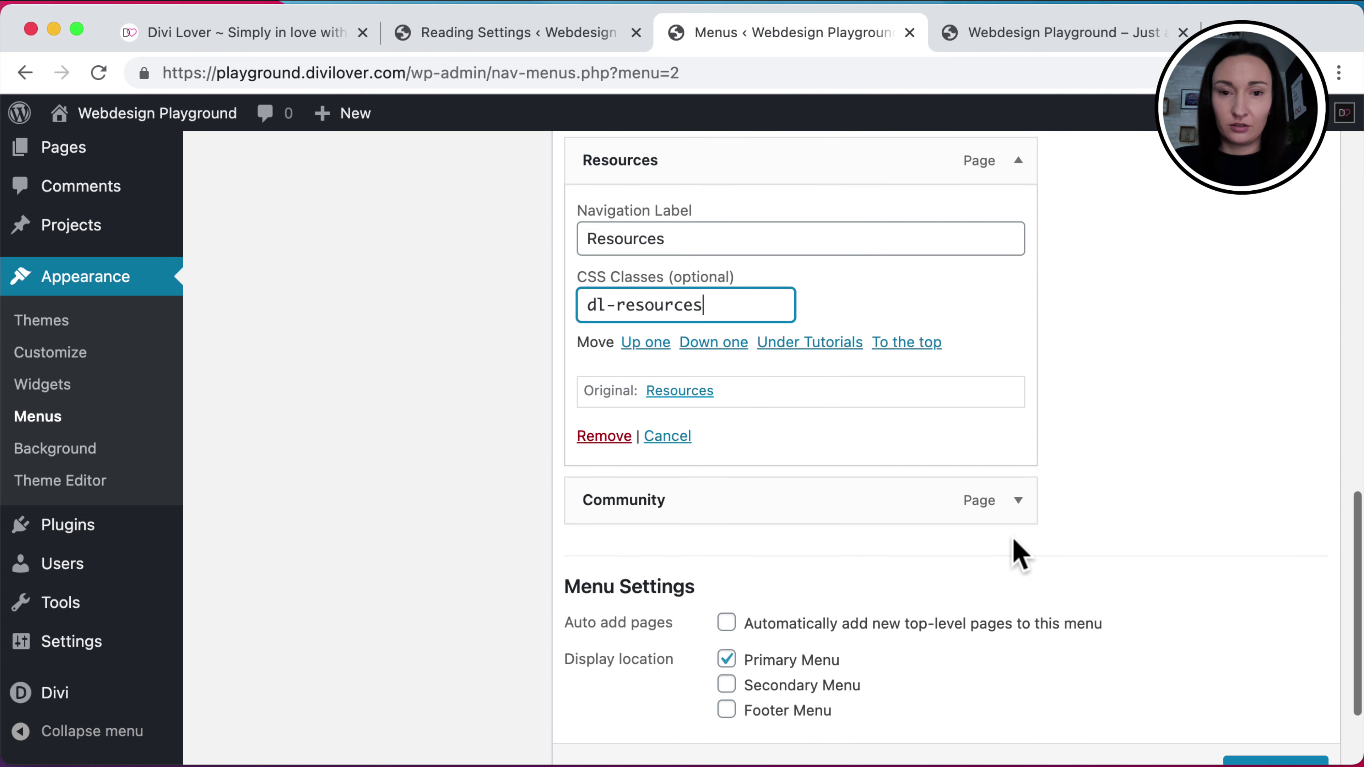
click(1017, 500)
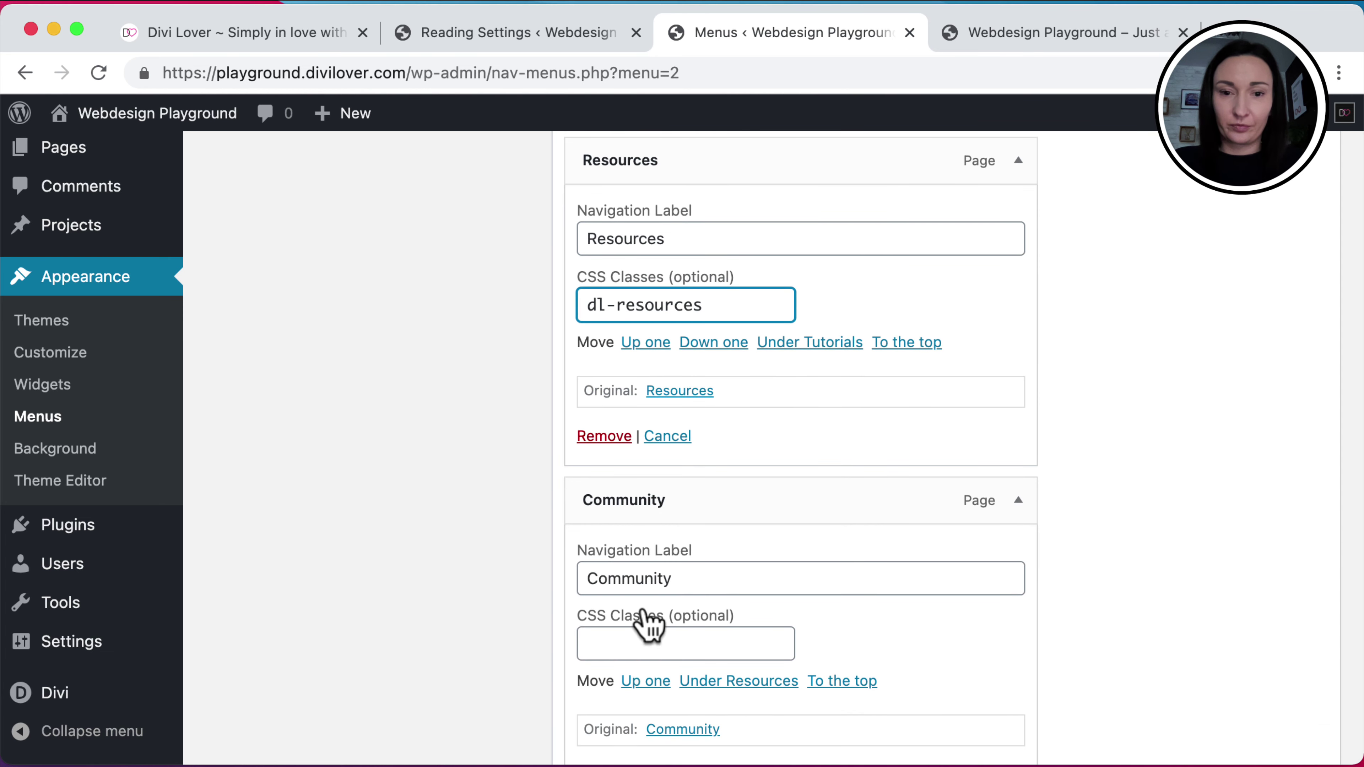
click(640, 648)
text(dl-community)
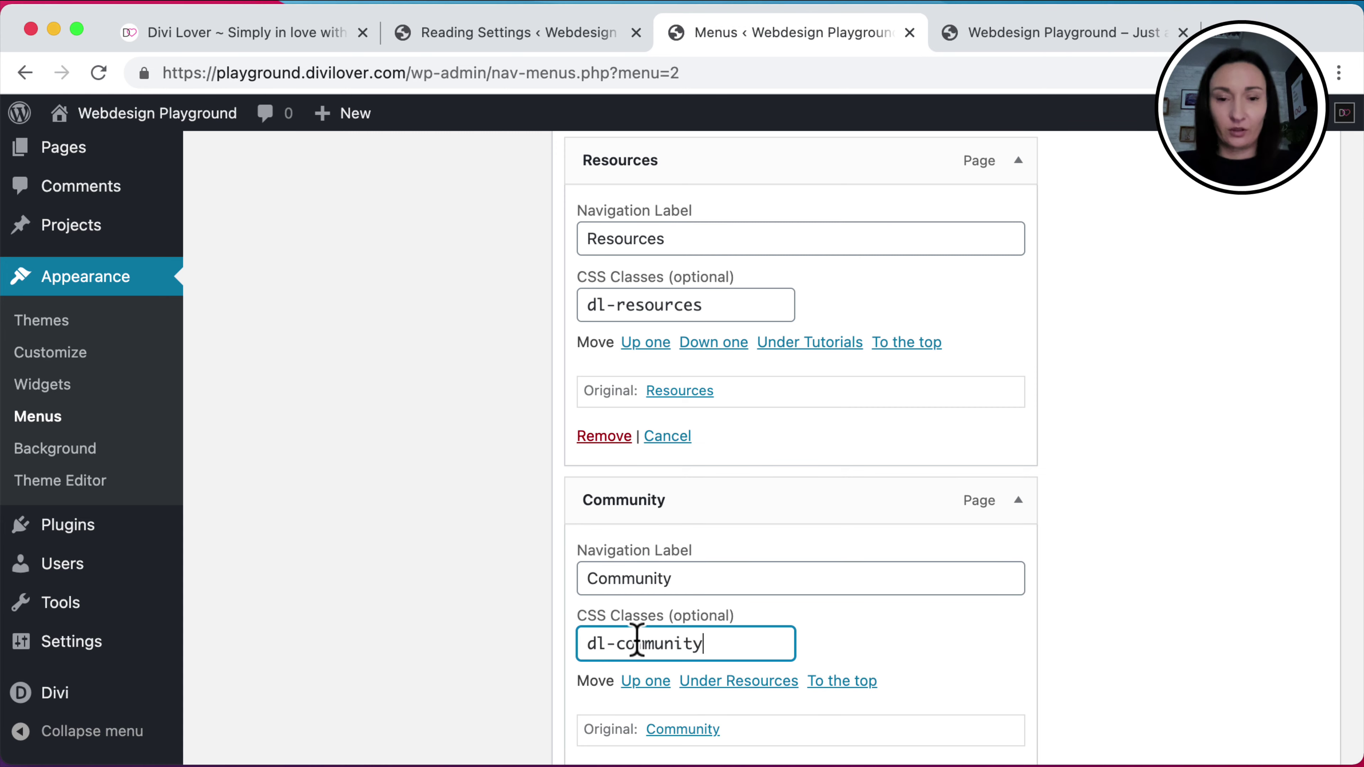
scroll(636, 641, down, 3)
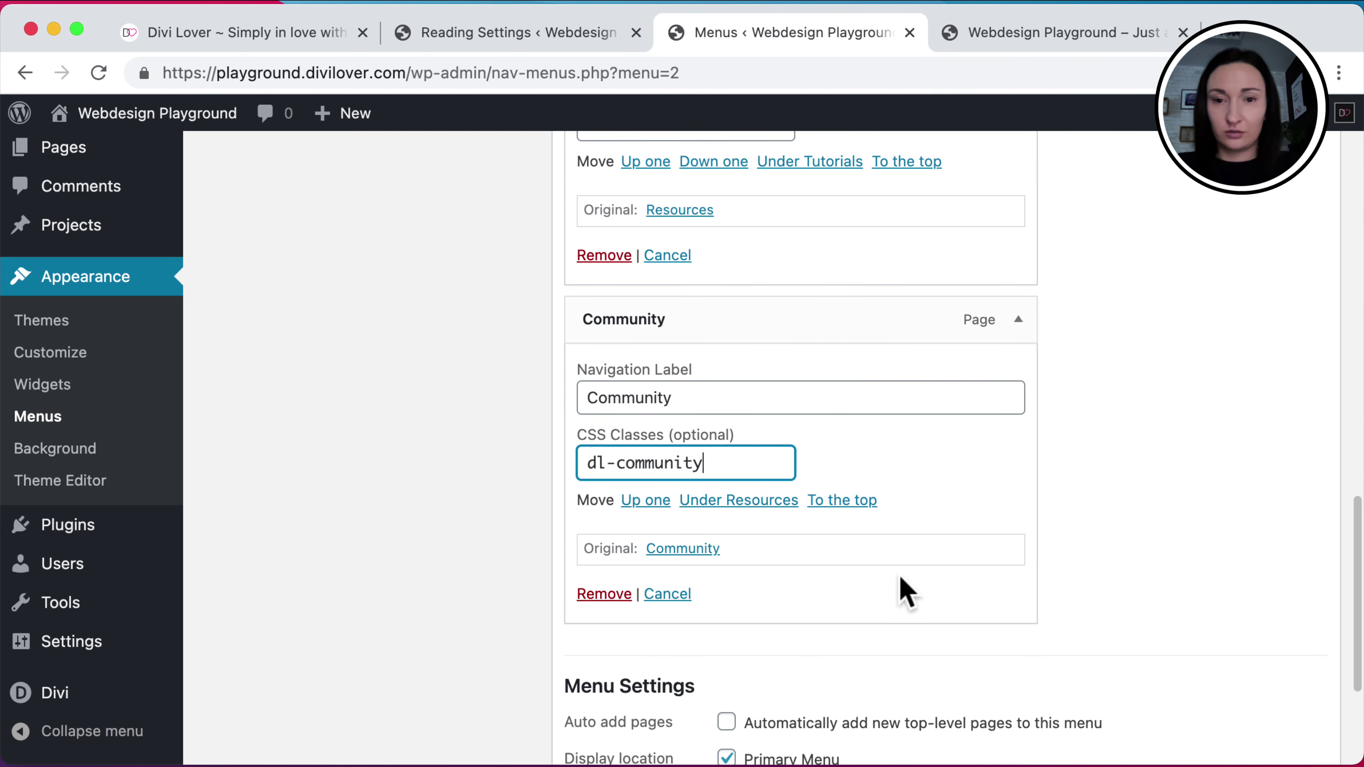
scroll(904, 587, down, 4)
click(1277, 642)
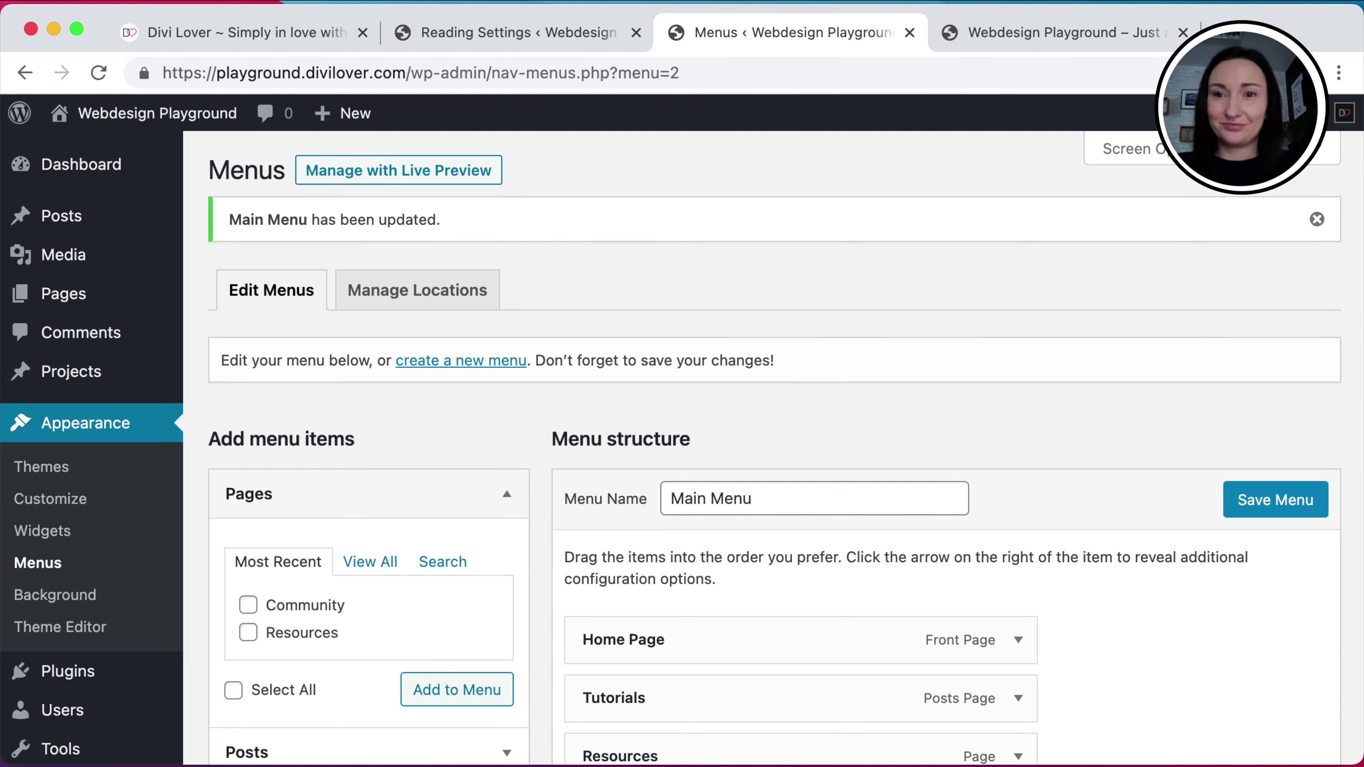
Reload the live site and inspect the Home Page link of the main navigation in the browser's developer tools
click(1013, 36)
click(99, 76)
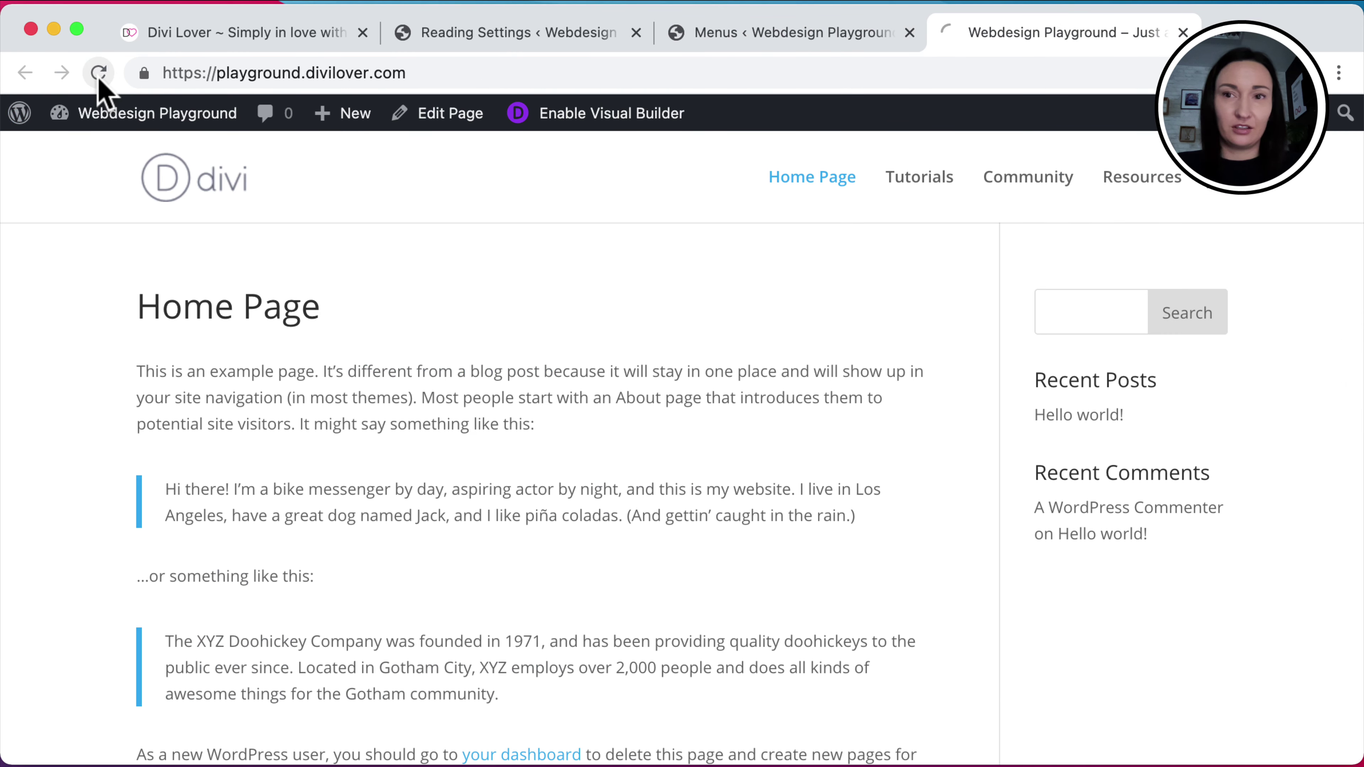
right_click(837, 293)
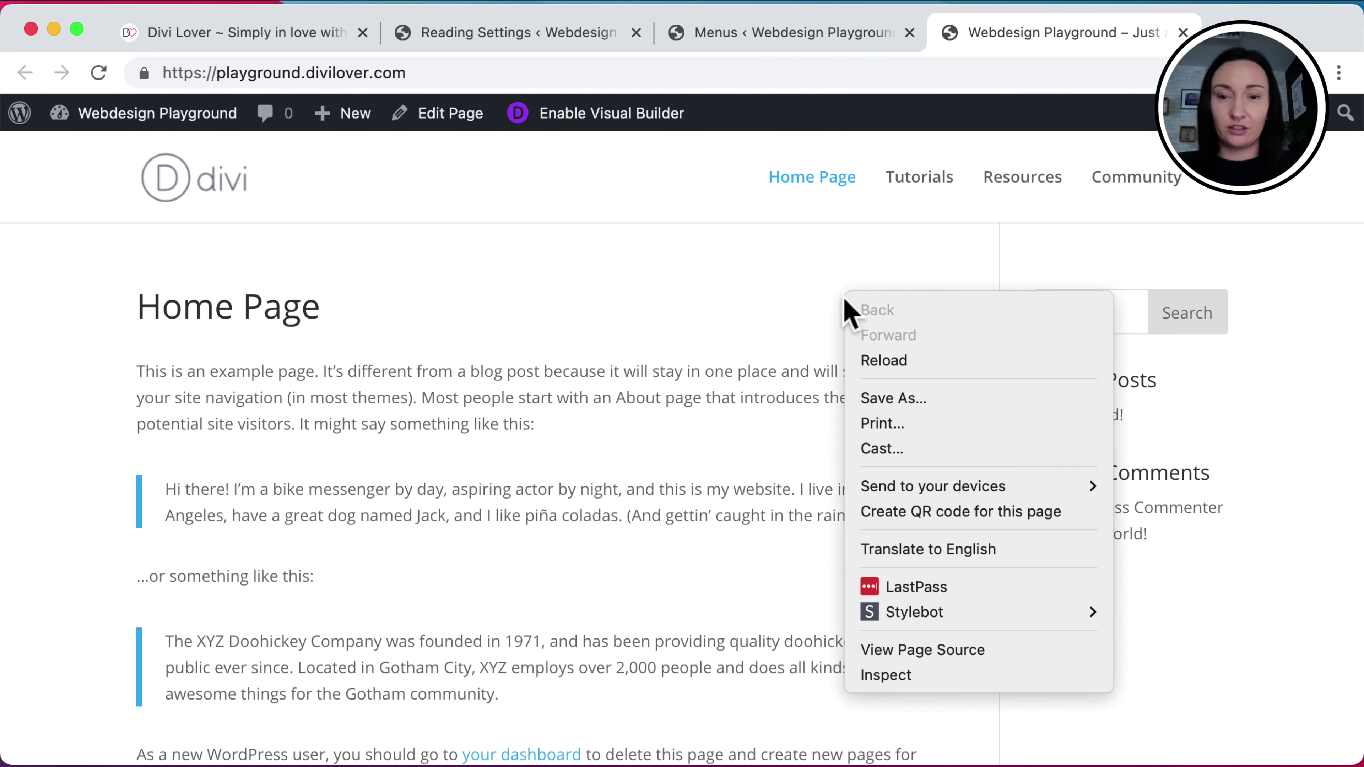
click(915, 675)
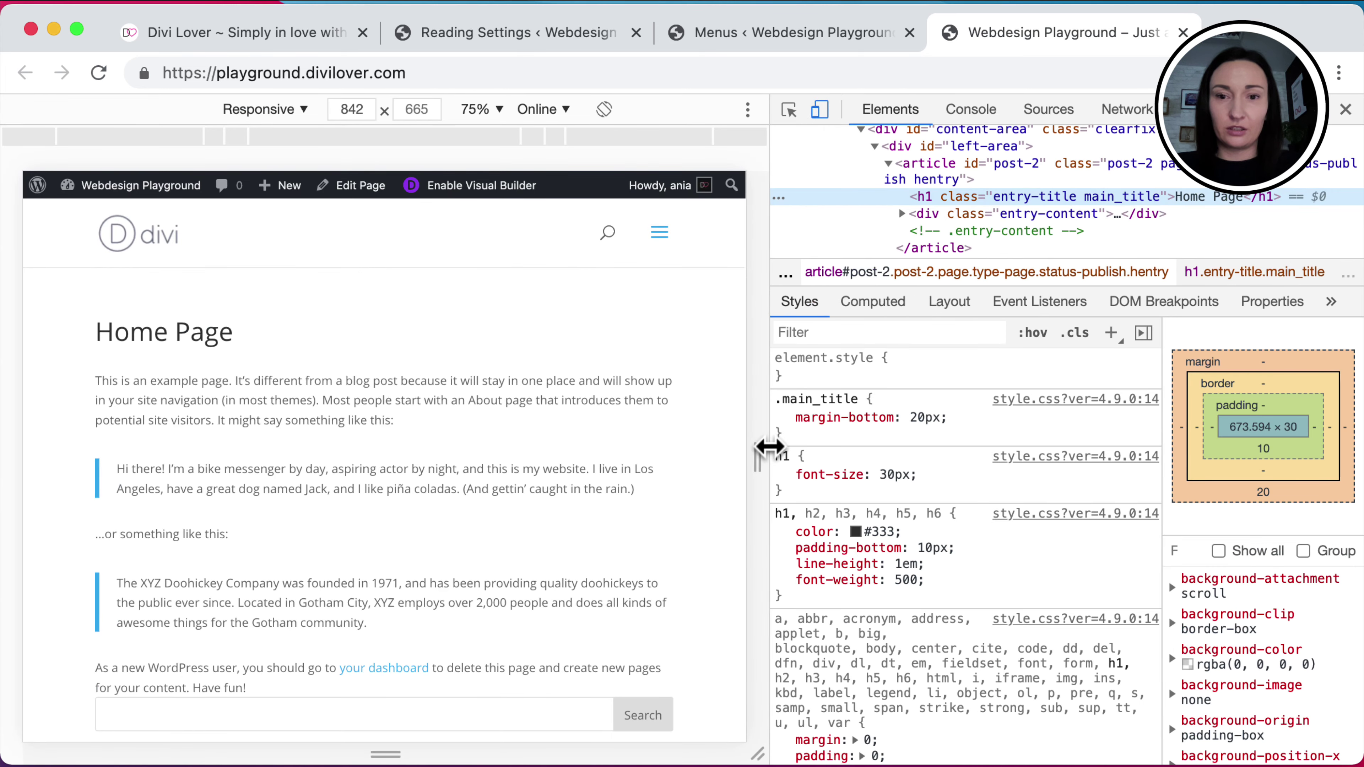
drag(768, 446, 946, 445)
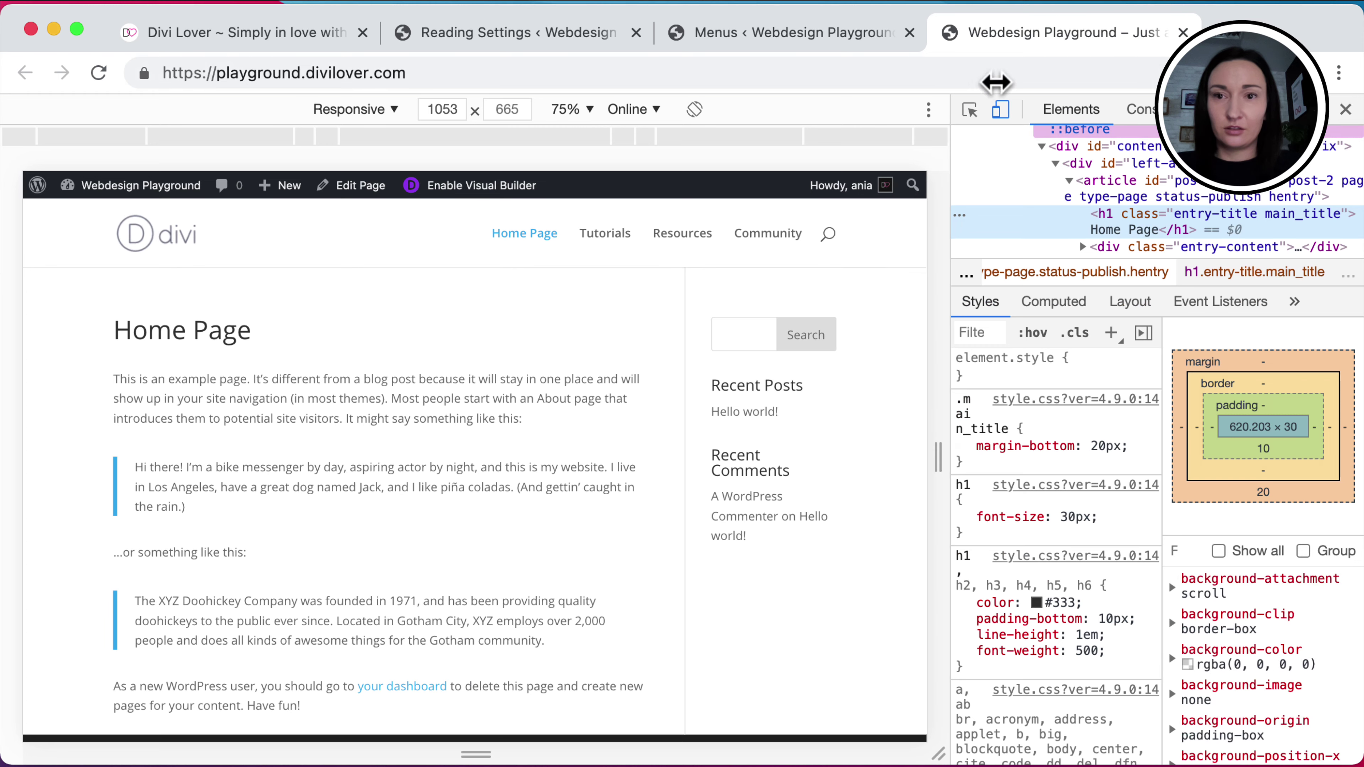
click(969, 109)
click(507, 238)
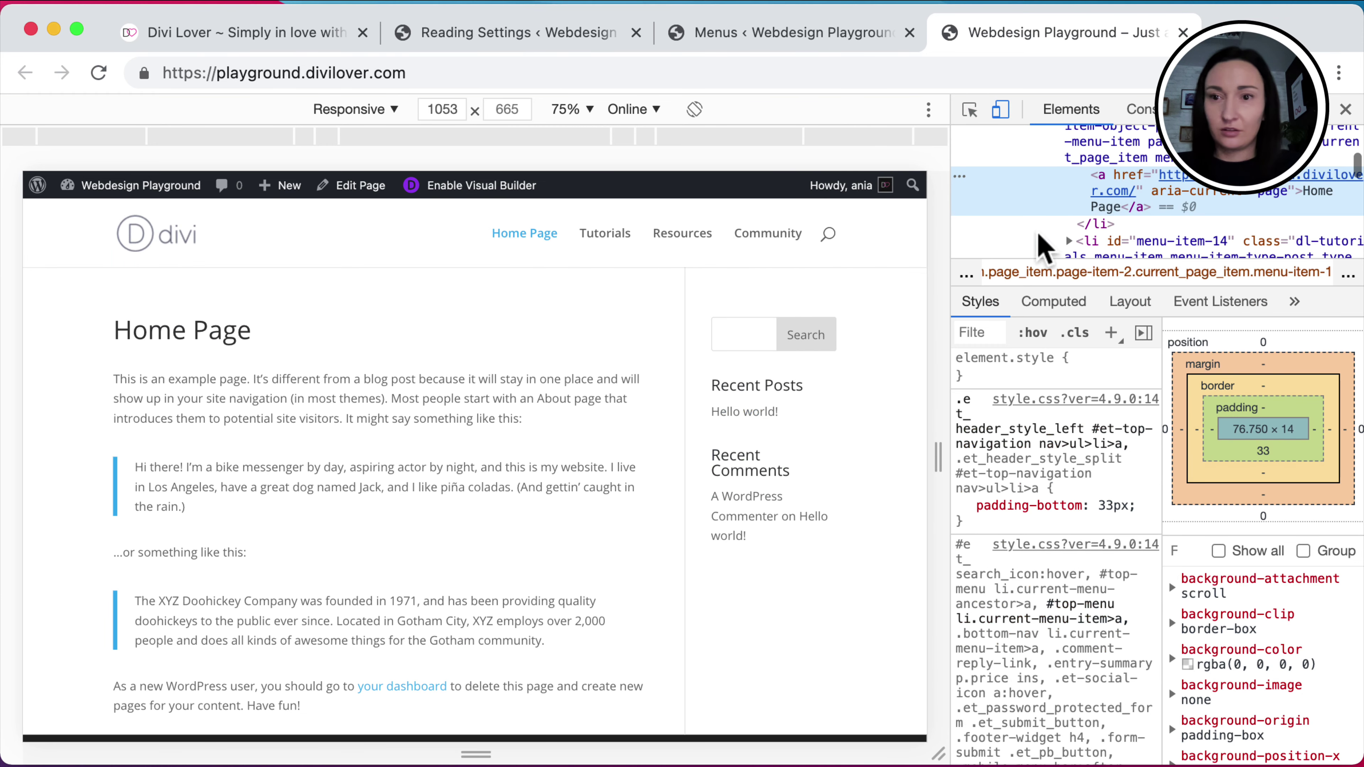
Examine the CSS classes on the main navigation's list items in the page markup, and close the developer tools
scroll(1160, 193, up, 2)
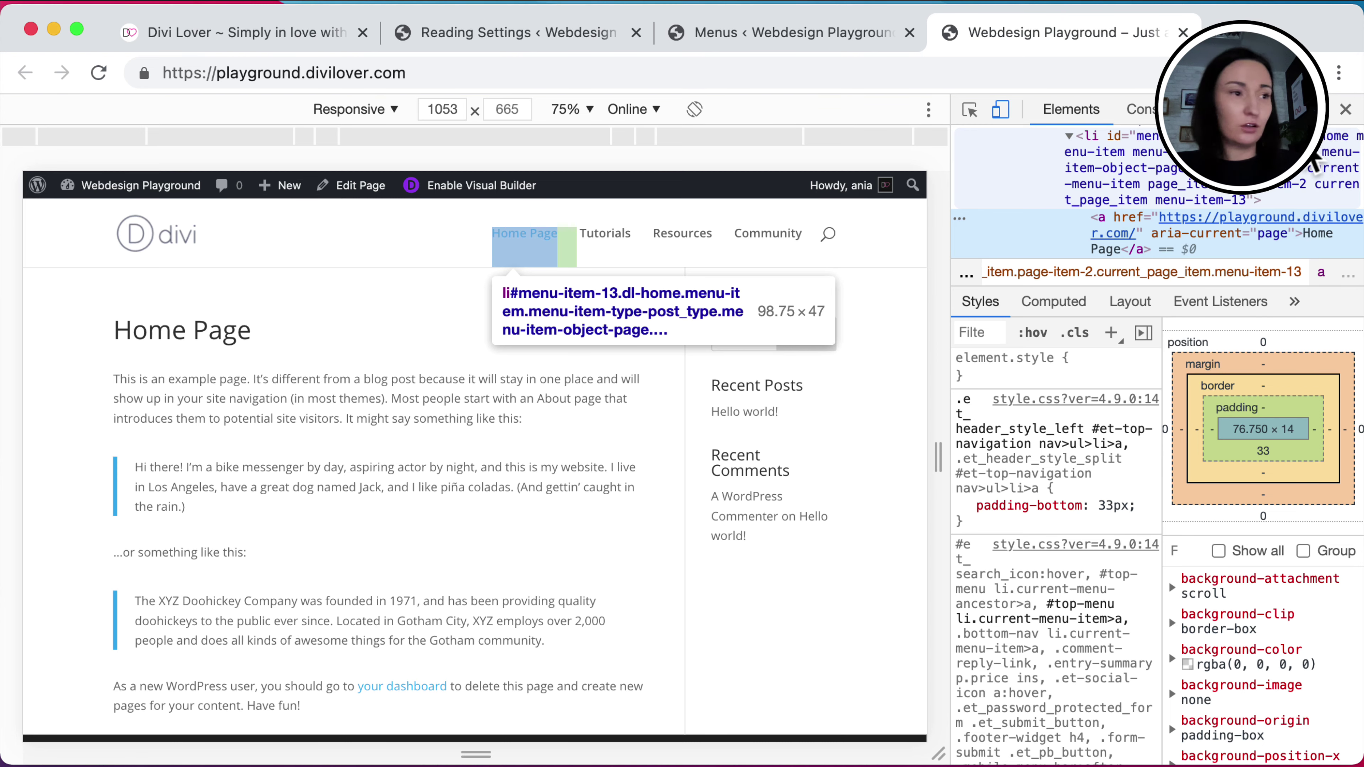
scroll(1332, 162, up, 3)
scroll(1288, 187, down, 1)
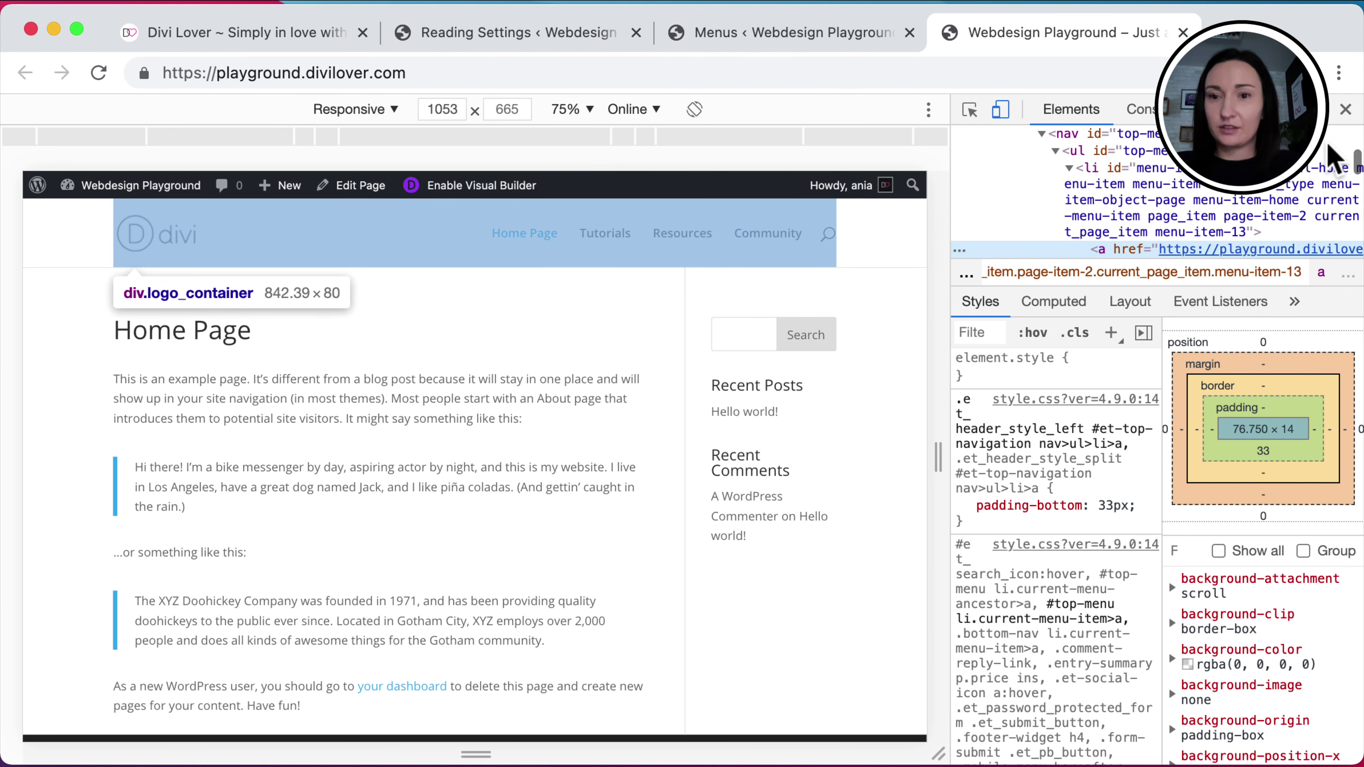
drag(1163, 286, 1184, 537)
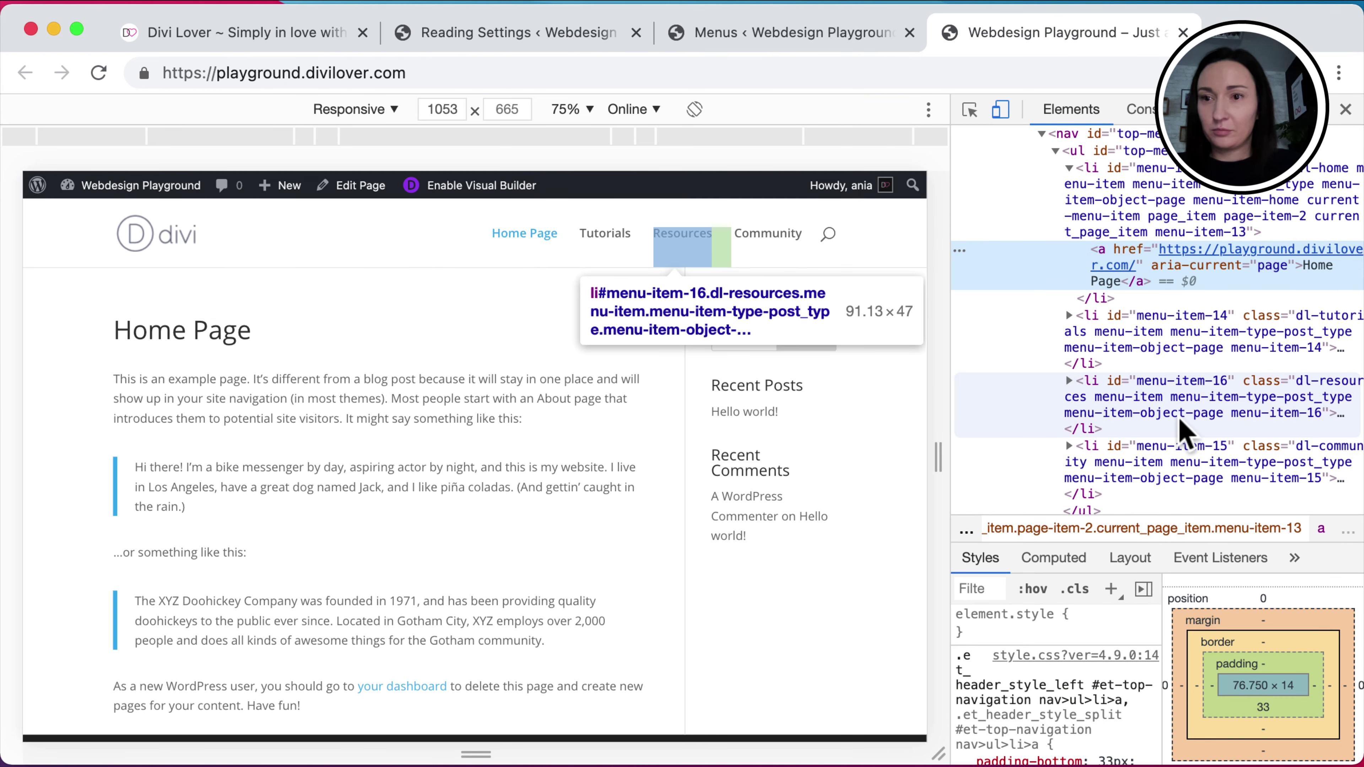
scroll(1184, 433, up, 3)
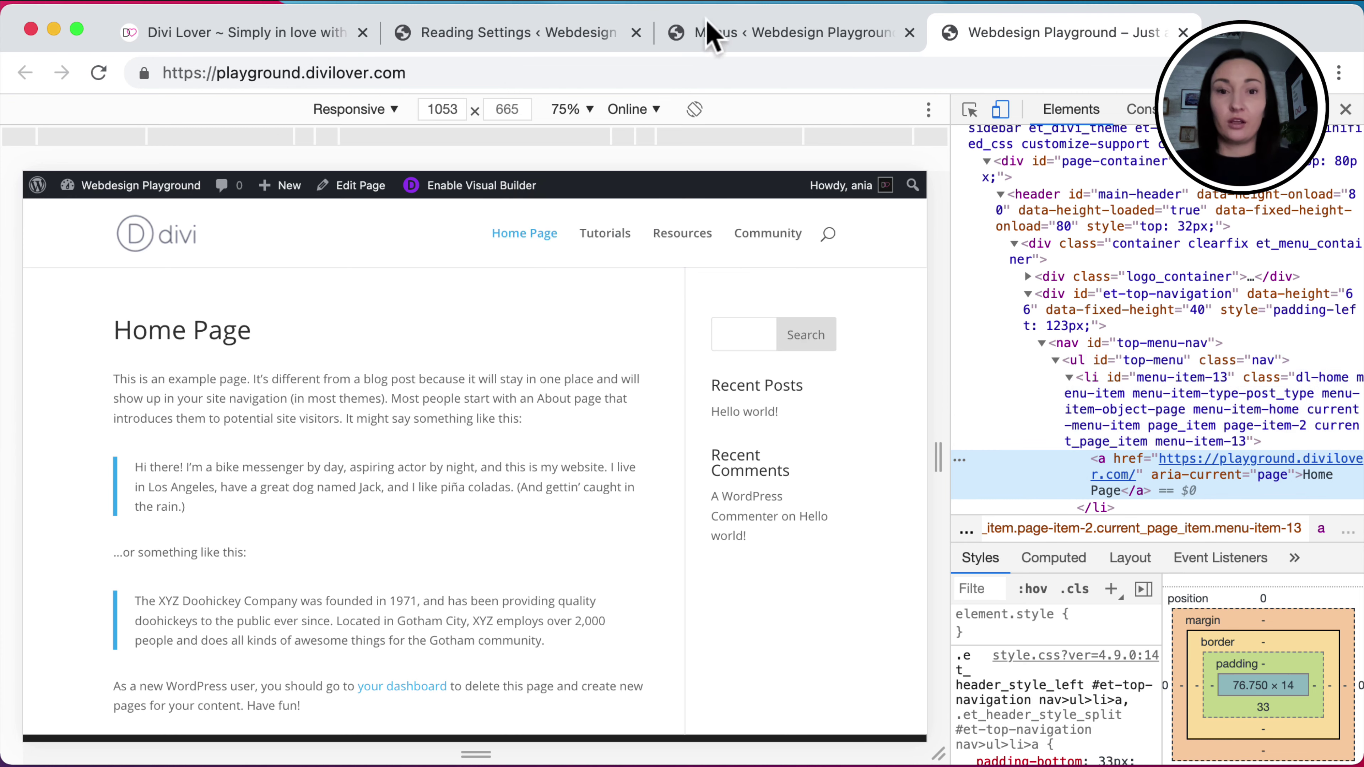
click(1345, 110)
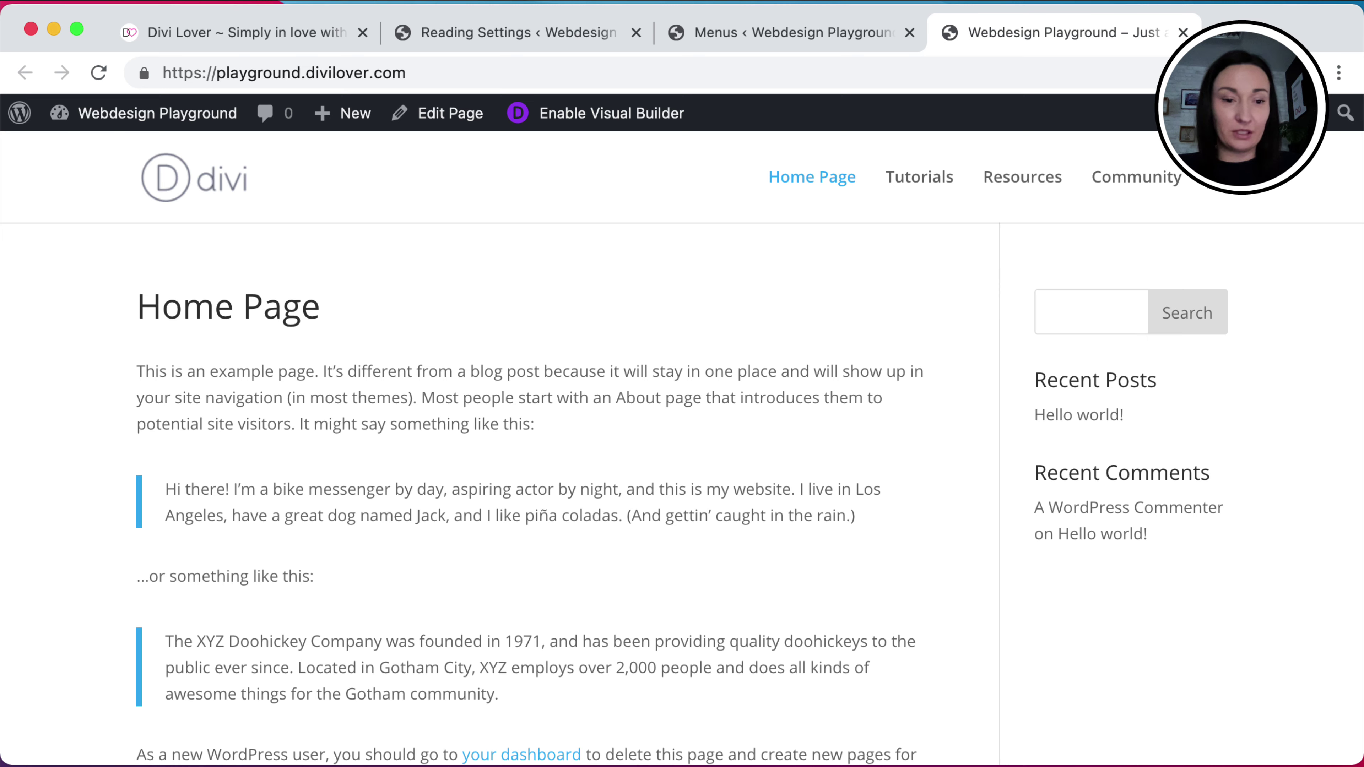
Switch to Finder and preview the SVG menu icons in the img folder, ending with ico_community.svg
key(super+Tab)
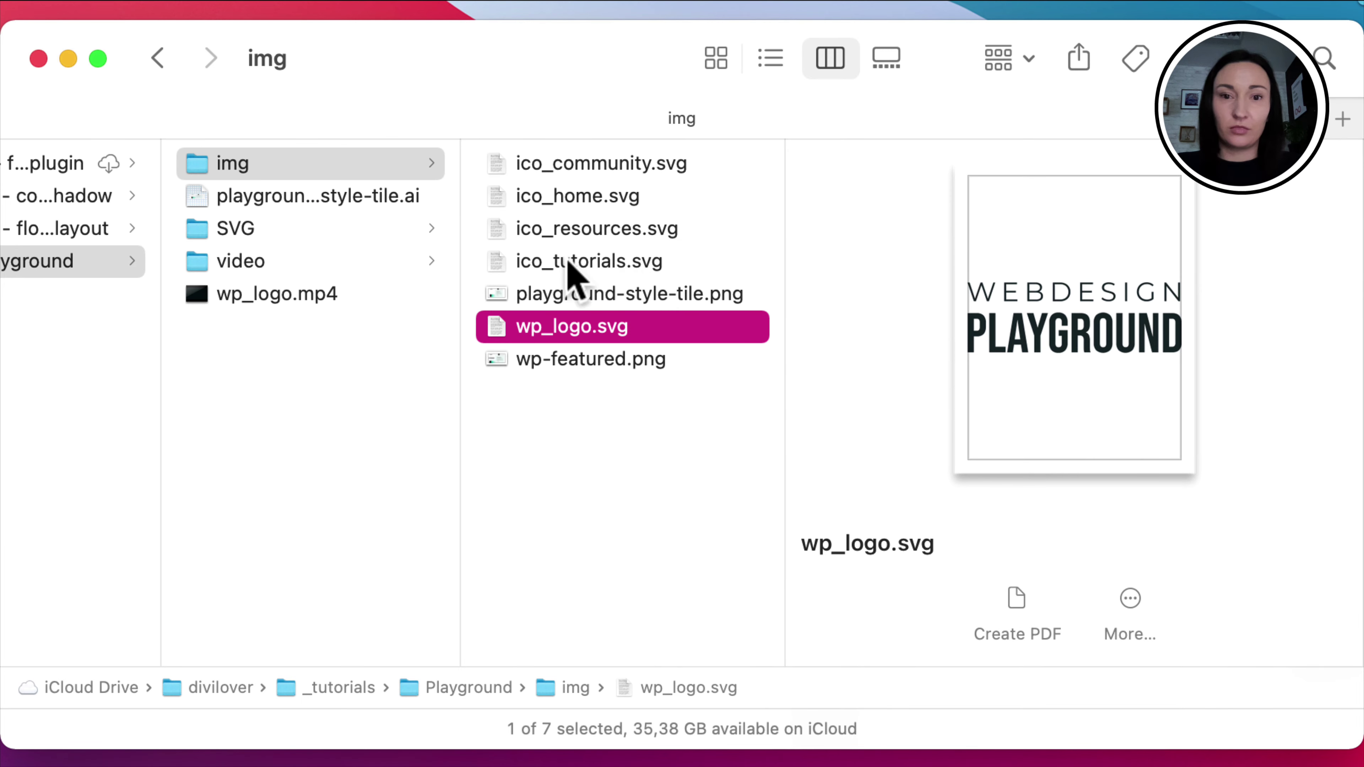
click(569, 230)
click(575, 196)
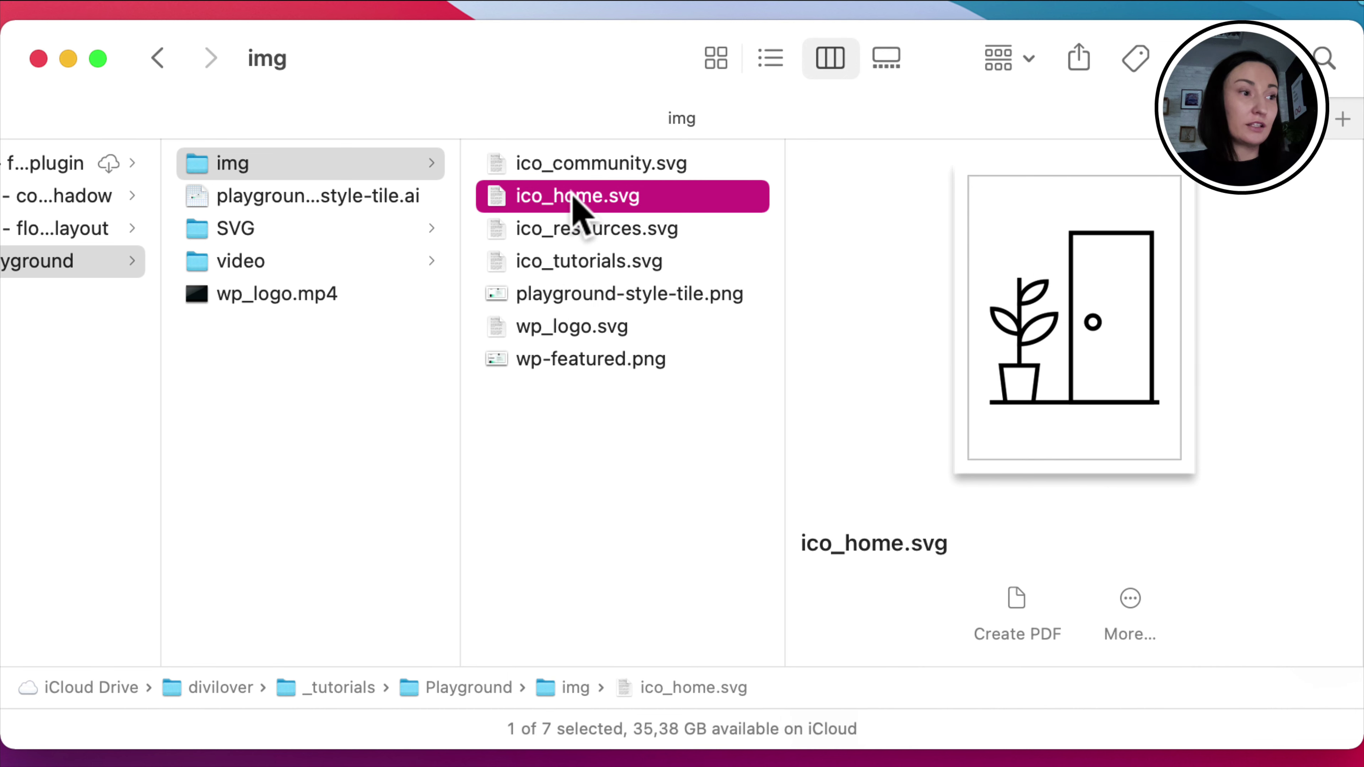
click(579, 163)
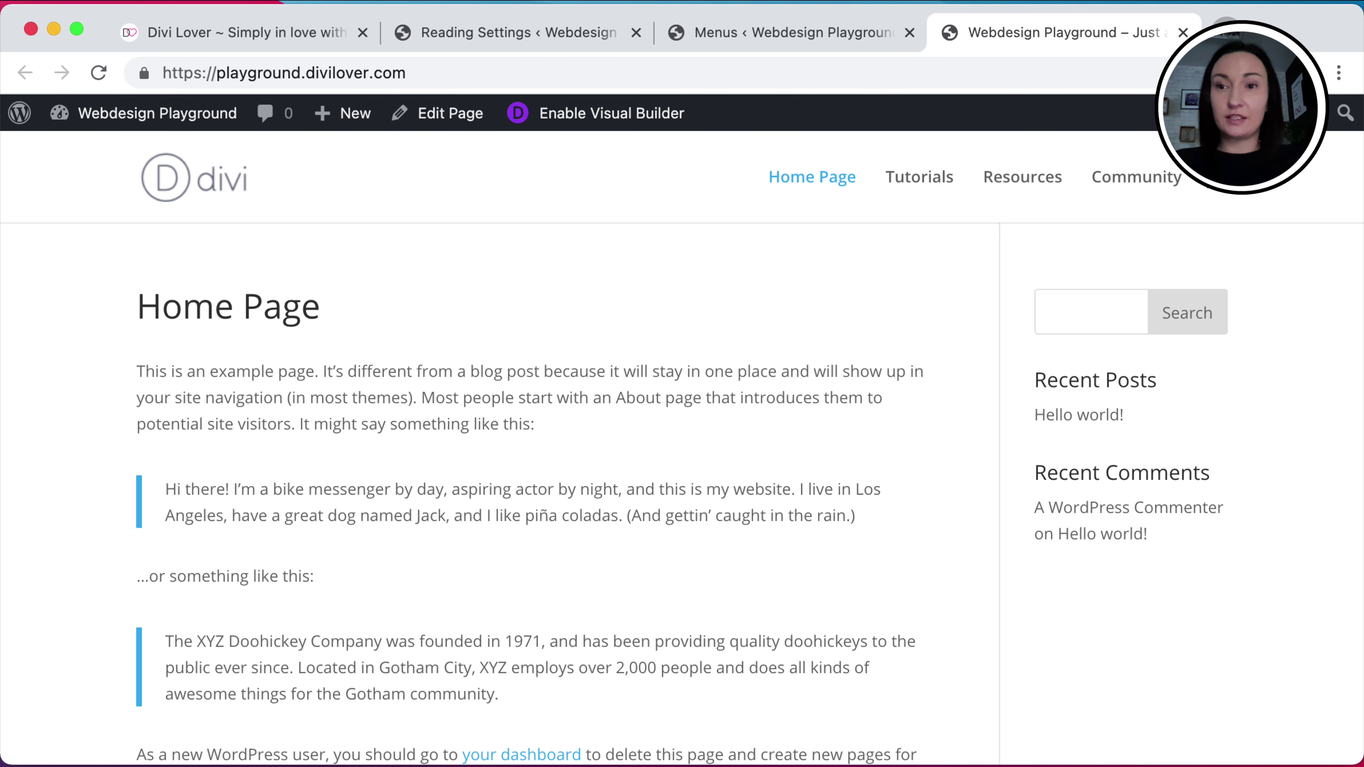
Switch to Chrome, open the SVGOMG site in a new tab and load ico_community.svg into it
key(super+t)
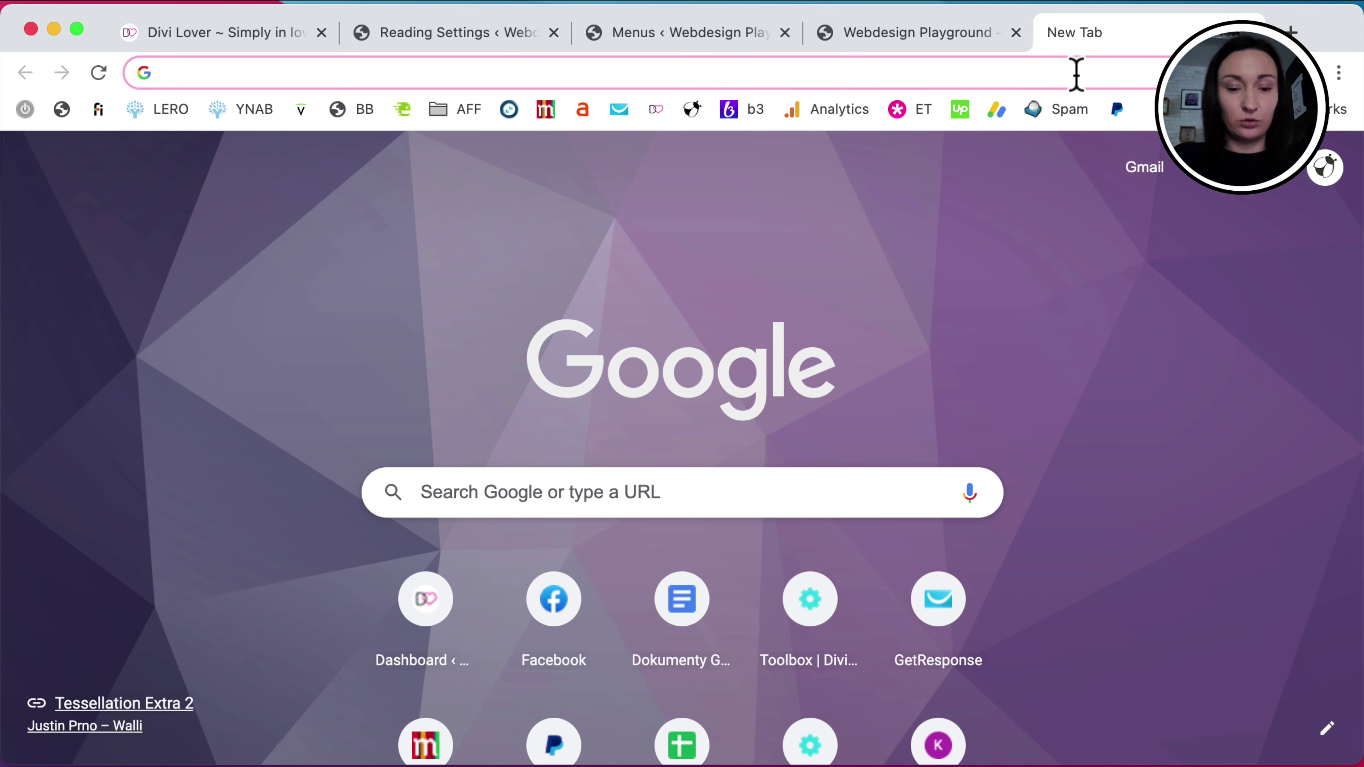
text(svg)
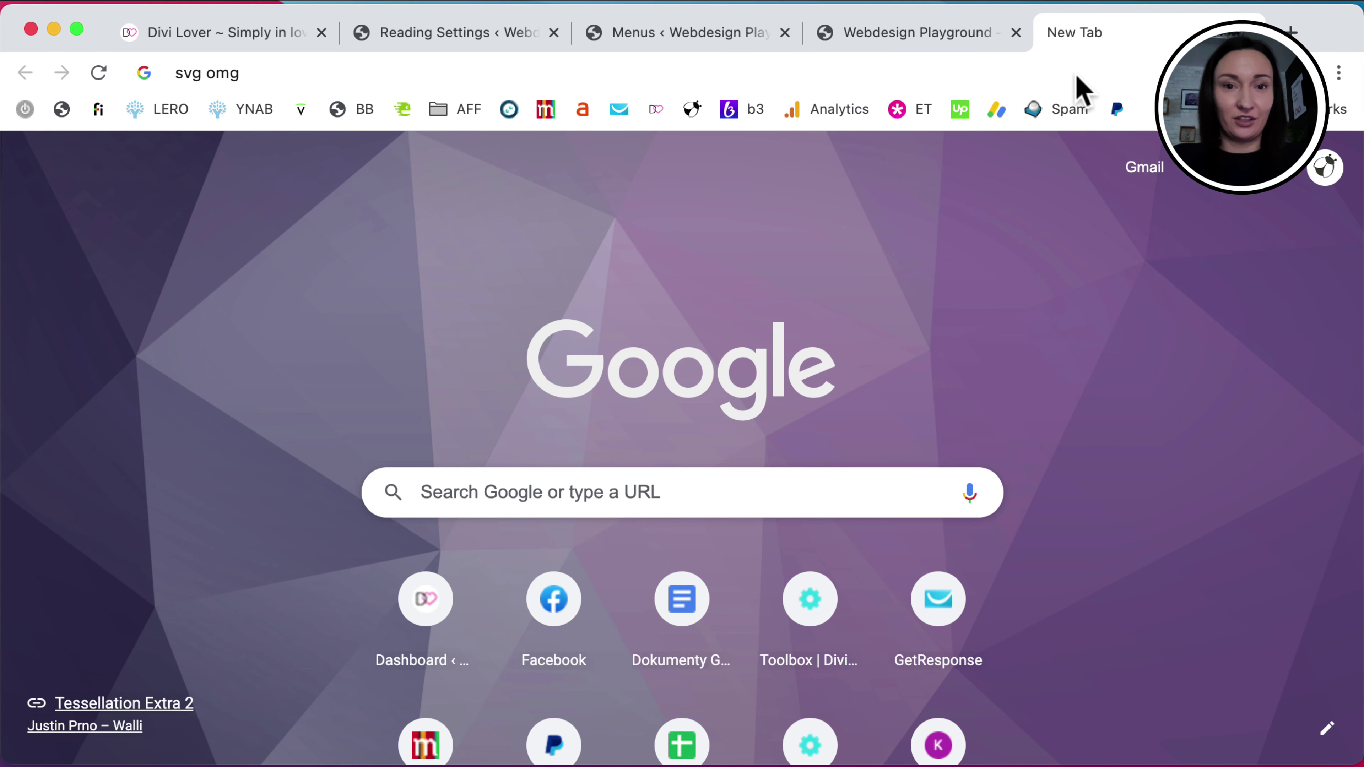
key(Down)
key(Return)
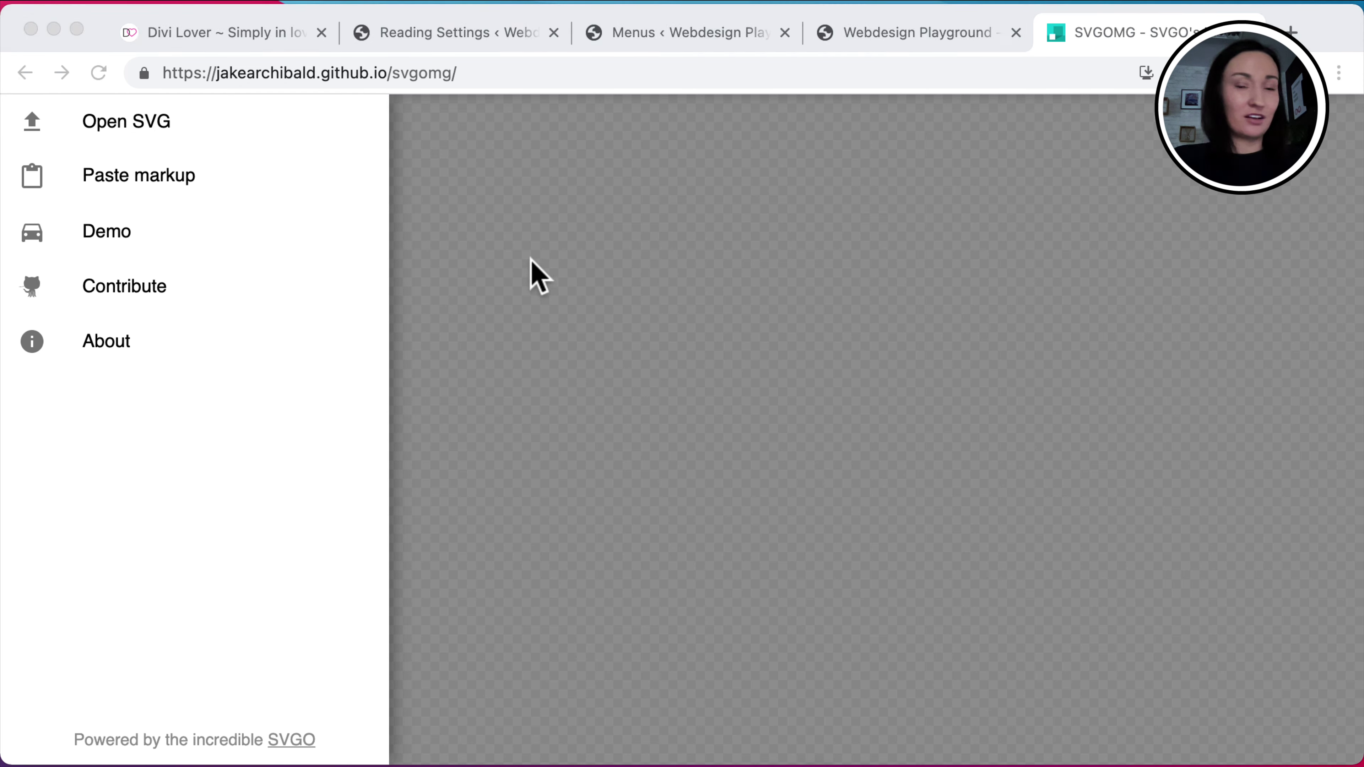
drag(505, 258, 545, 285)
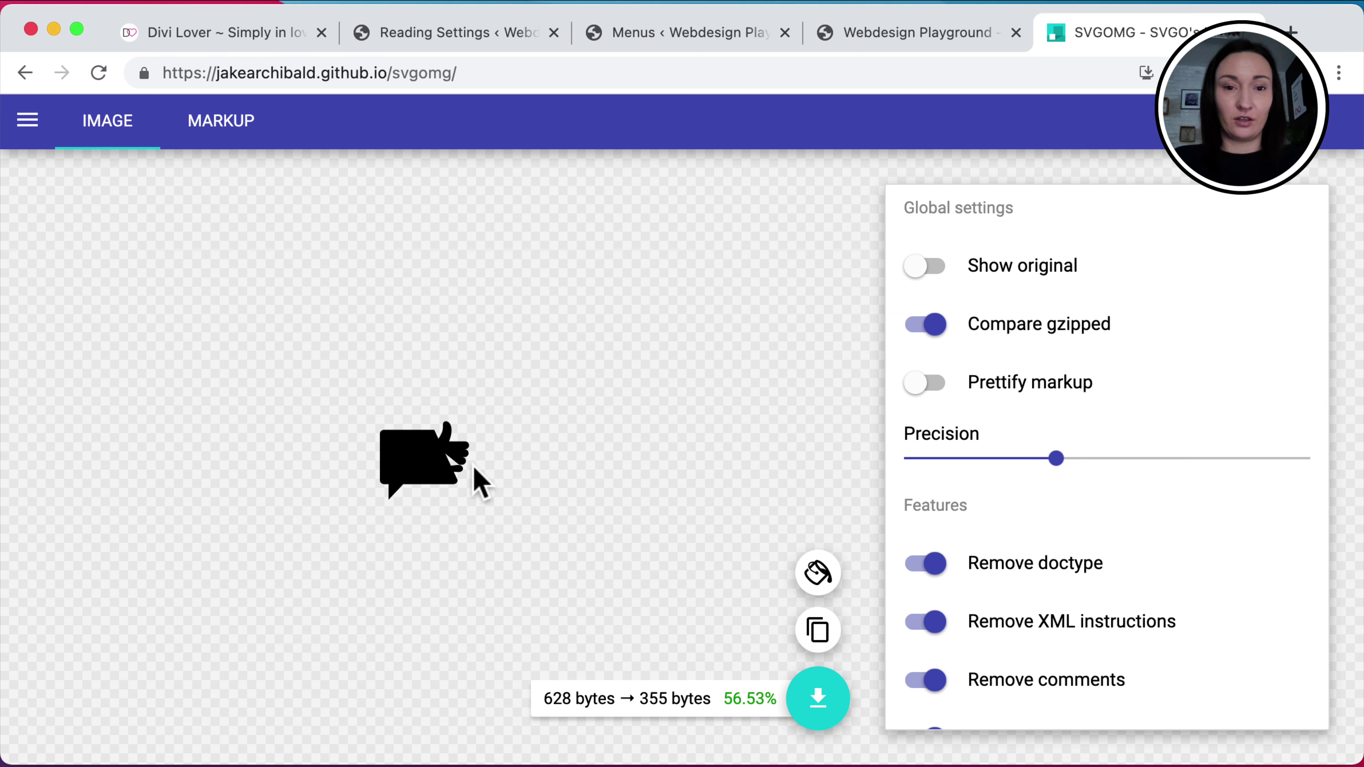
Compare the optimised community icon with its original using the Show original option, and look through the optimisation features
click(921, 271)
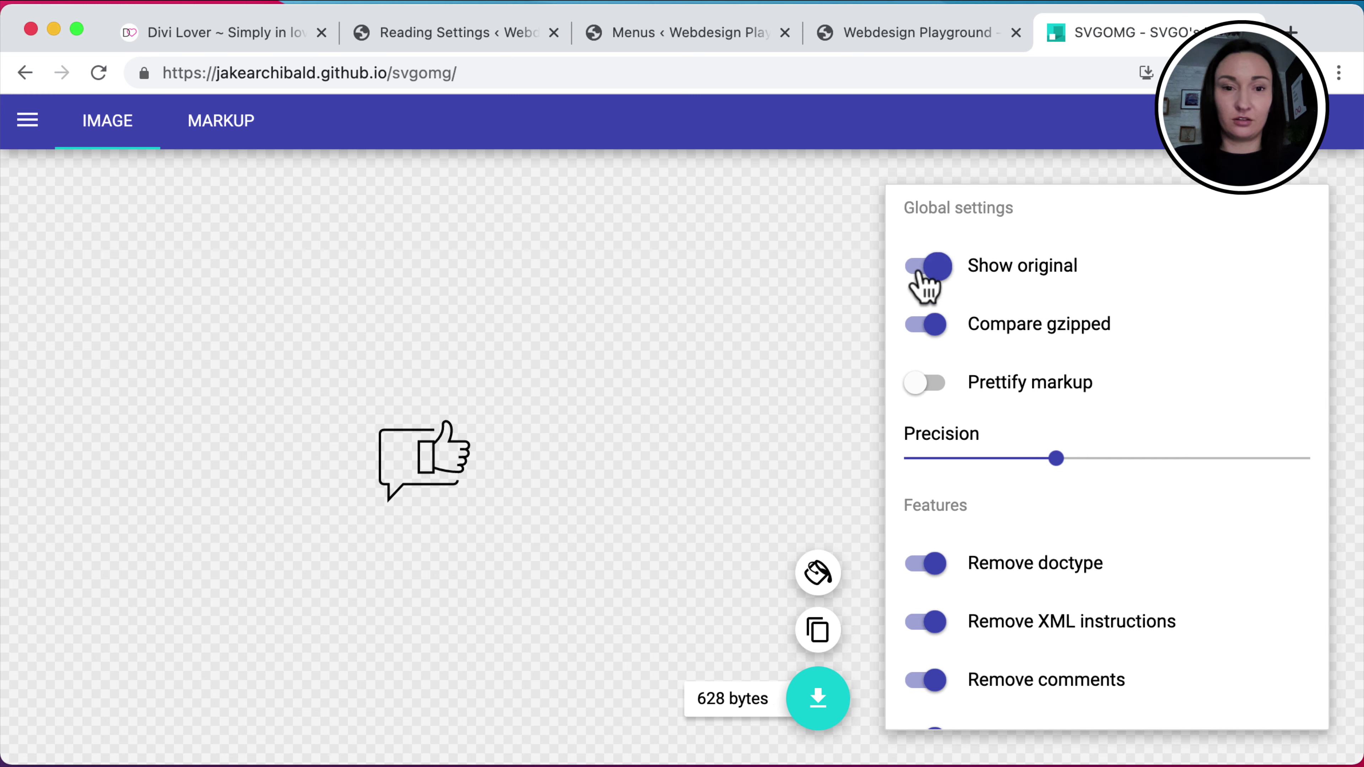
click(925, 272)
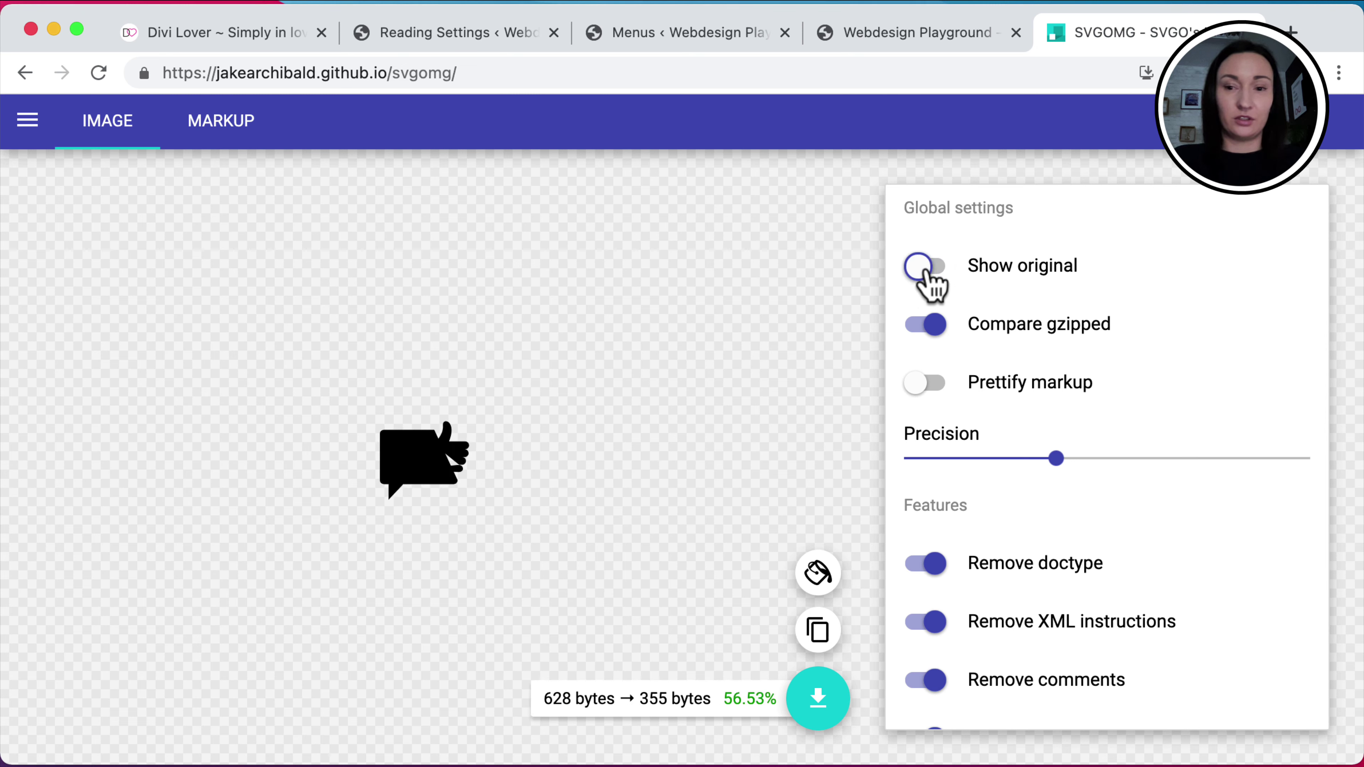
click(930, 272)
scroll(959, 317, down, 2)
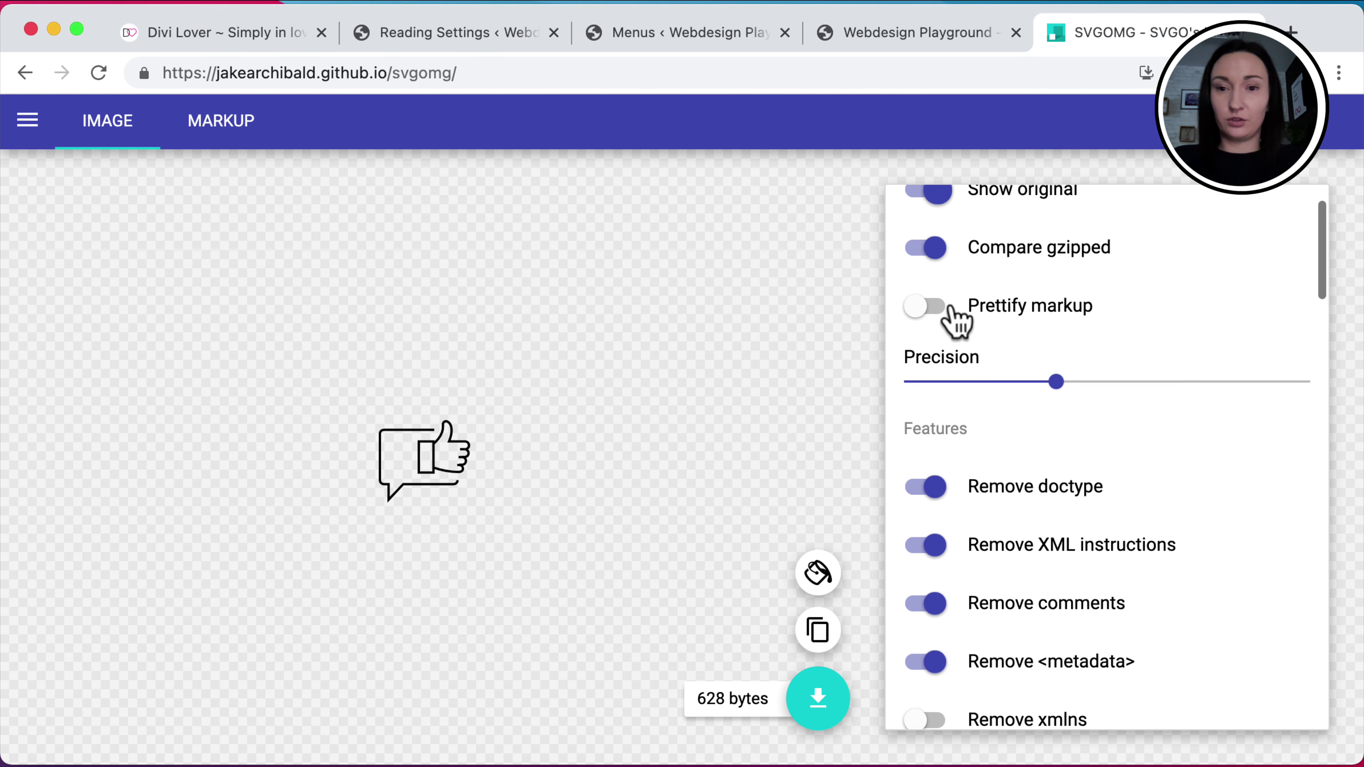
scroll(959, 317, up, 2)
scroll(992, 463, down, 20)
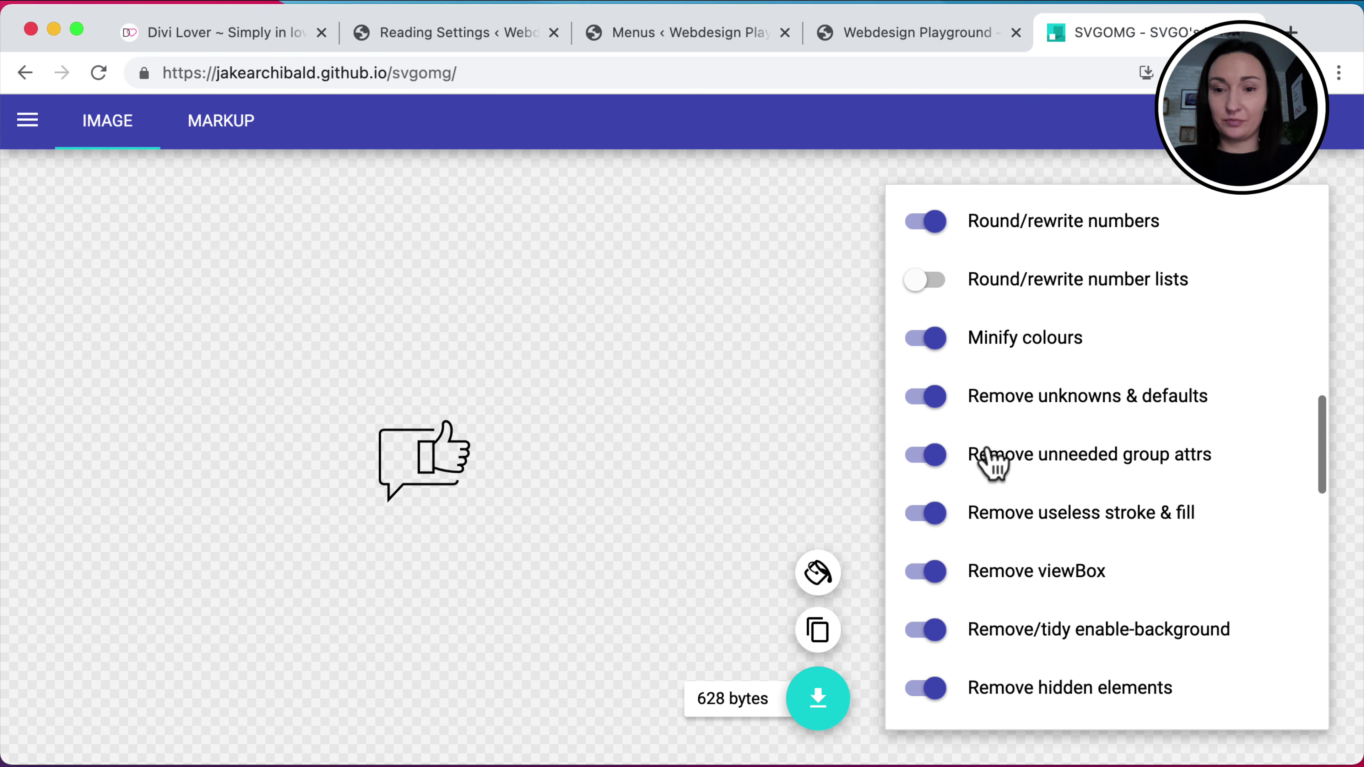
scroll(993, 464, up, 10)
scroll(933, 234, up, 4)
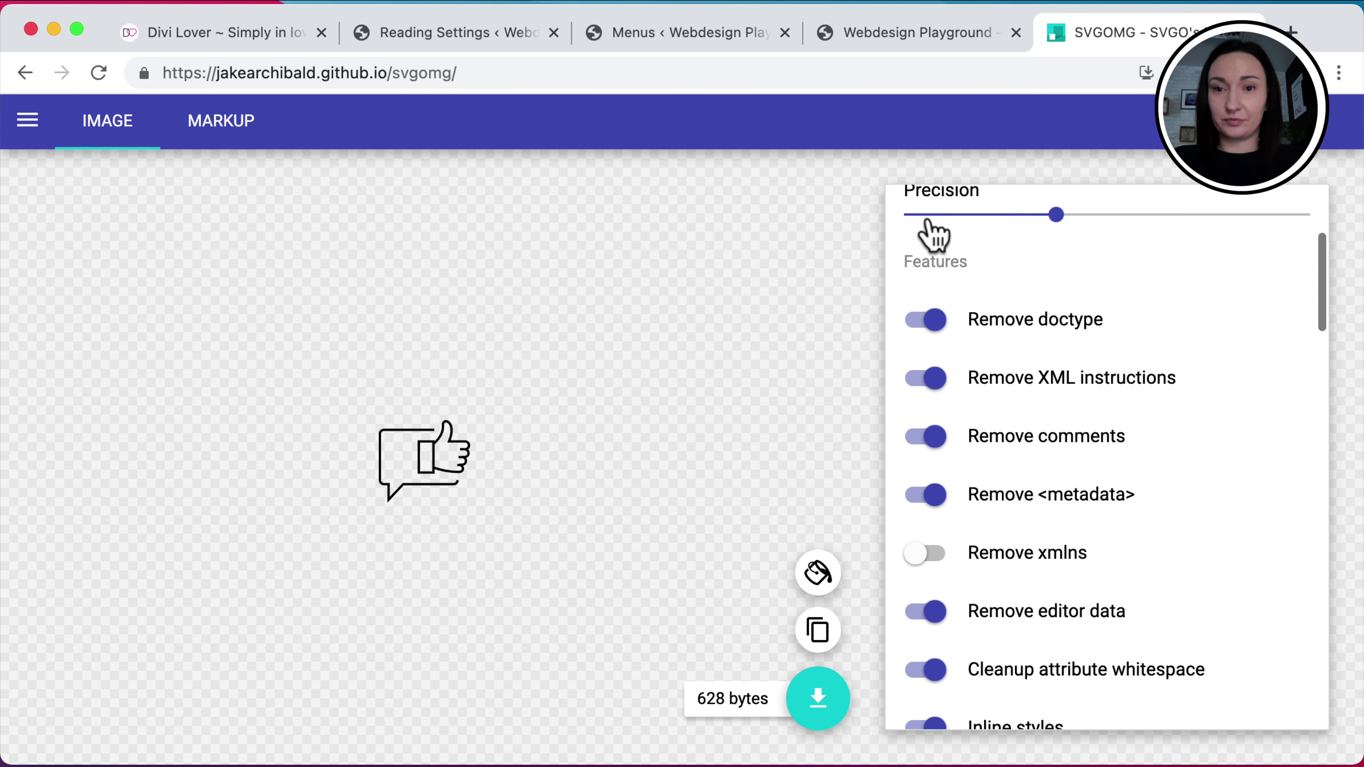
scroll(935, 238, up, 4)
click(932, 268)
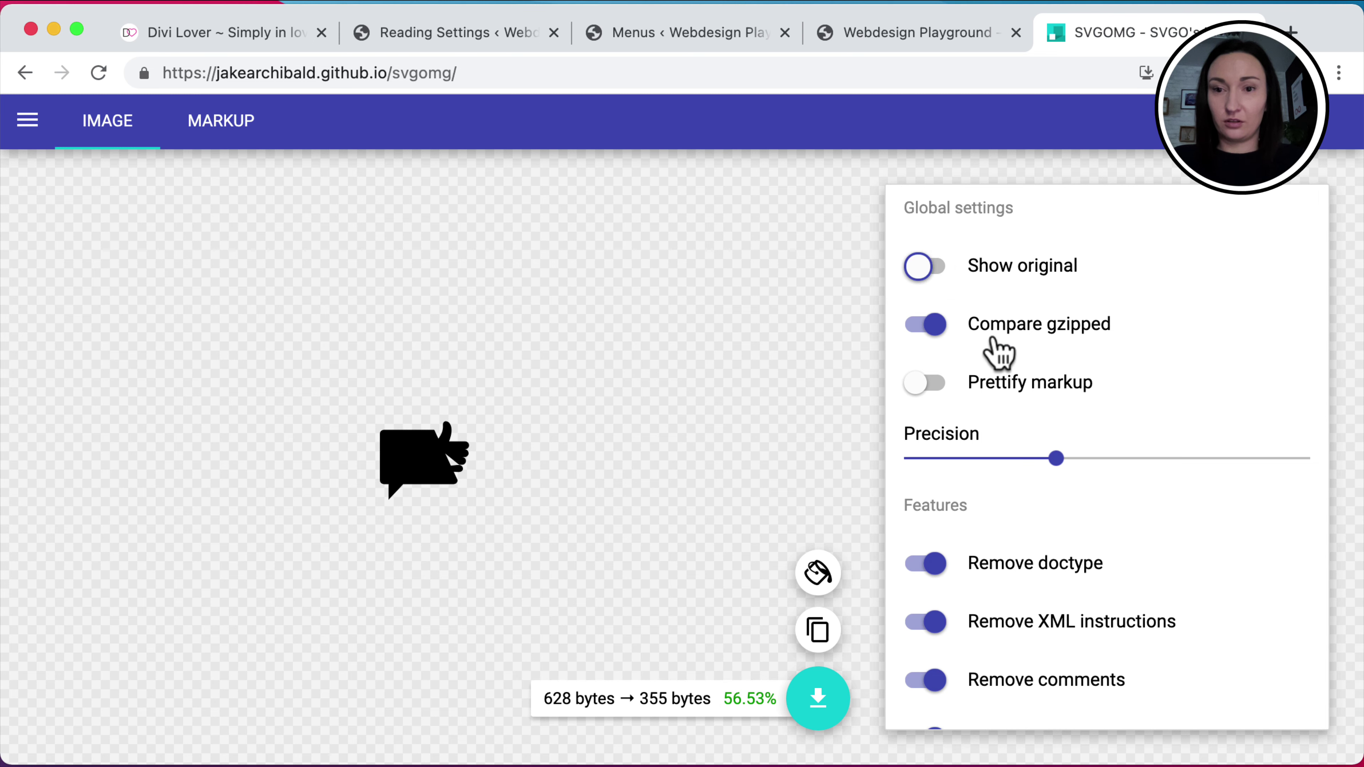
Turn off Inline styles, Minify styles, Style to attributes, Remove unused defs and Round/rewrite numbers
scroll(996, 352, down, 3)
scroll(990, 356, up, 3)
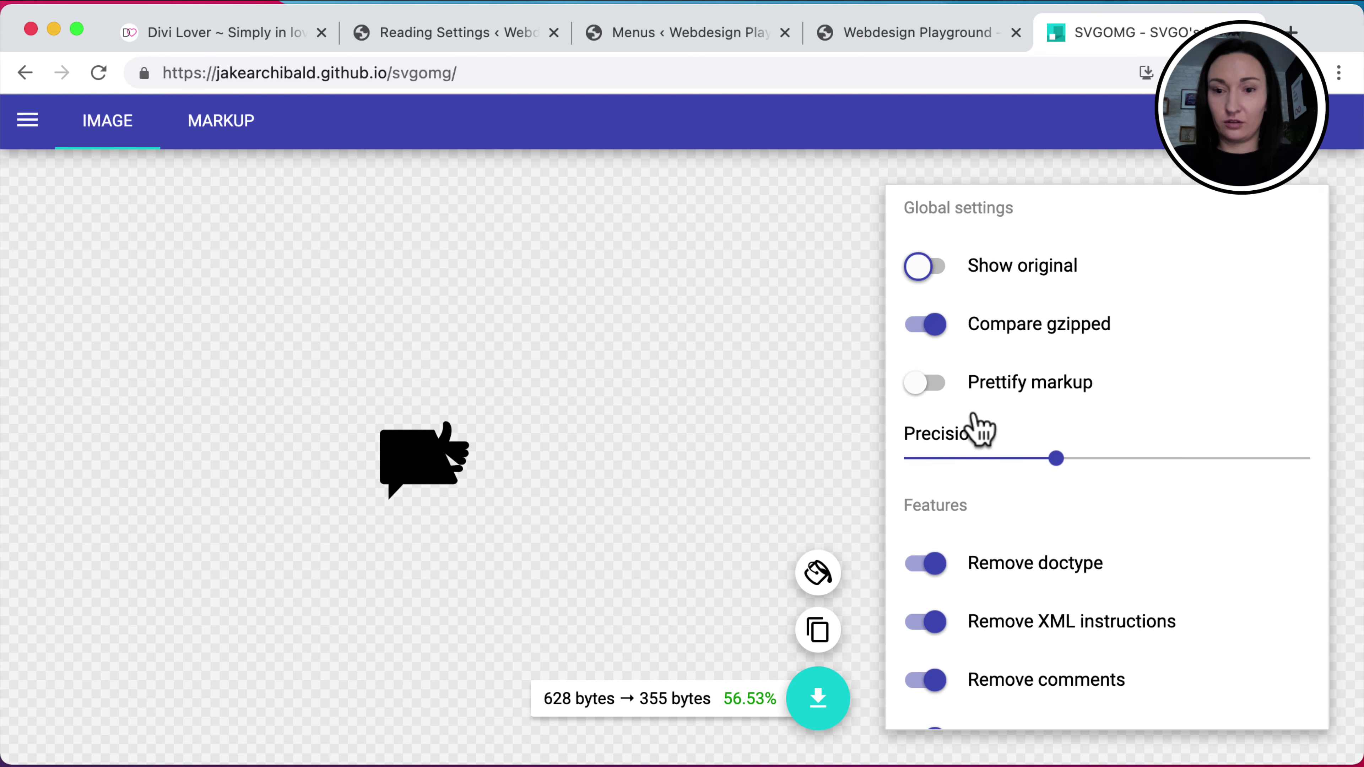
scroll(979, 430, down, 5)
scroll(980, 430, down, 2)
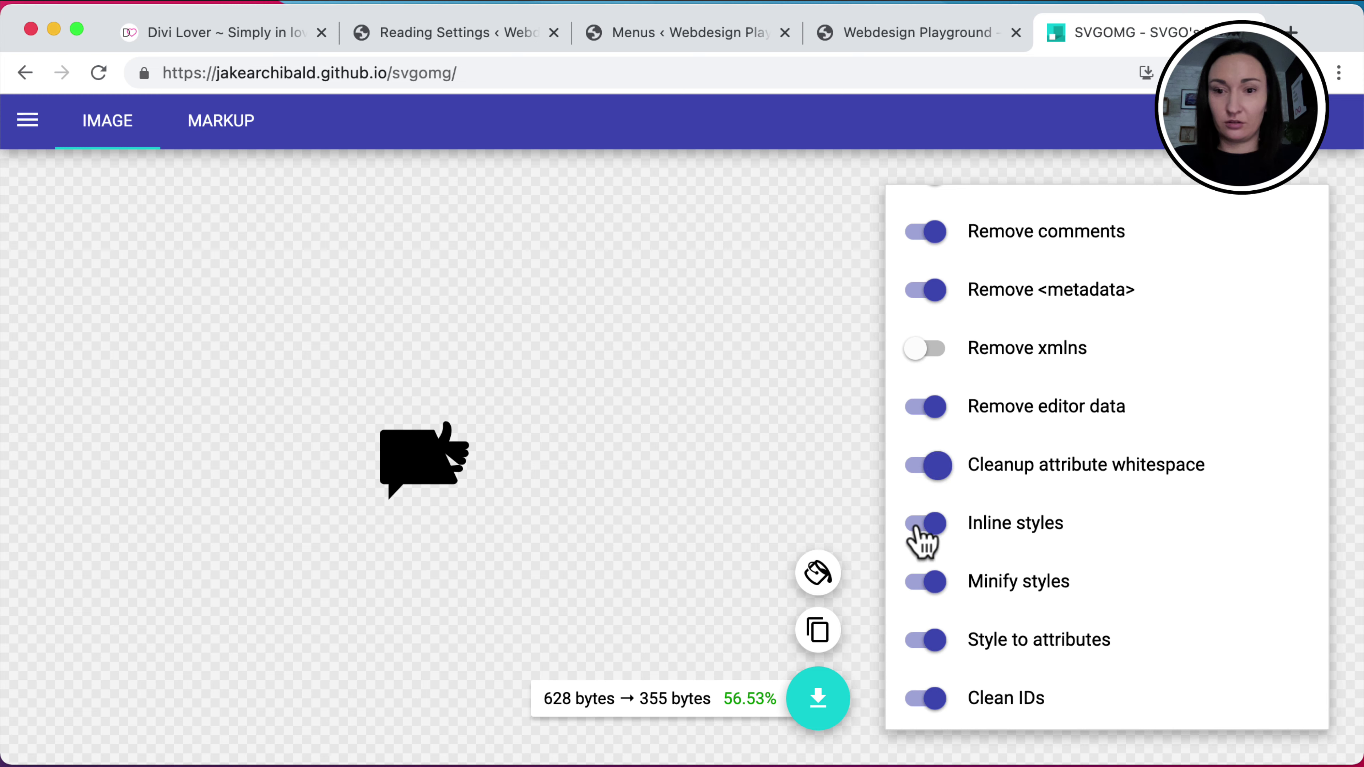
scroll(924, 653, down, 5)
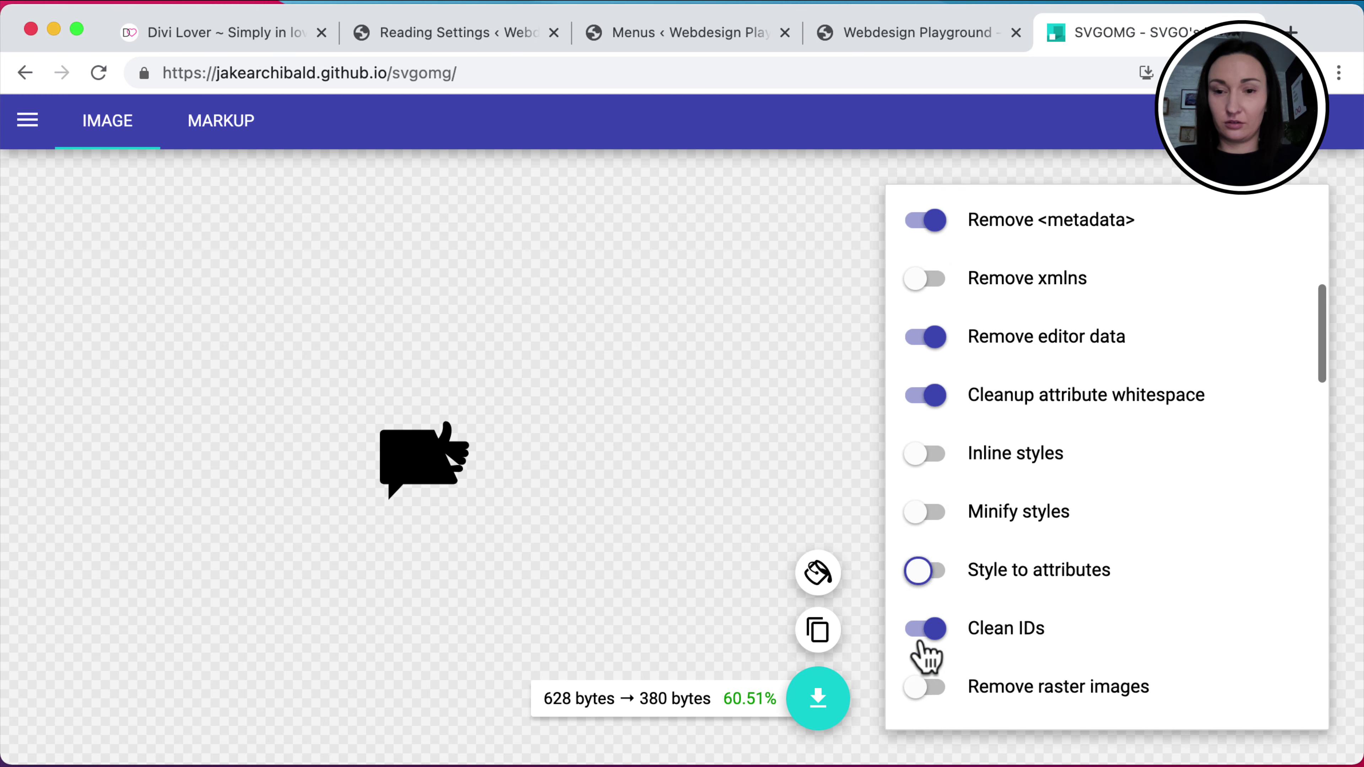
click(921, 511)
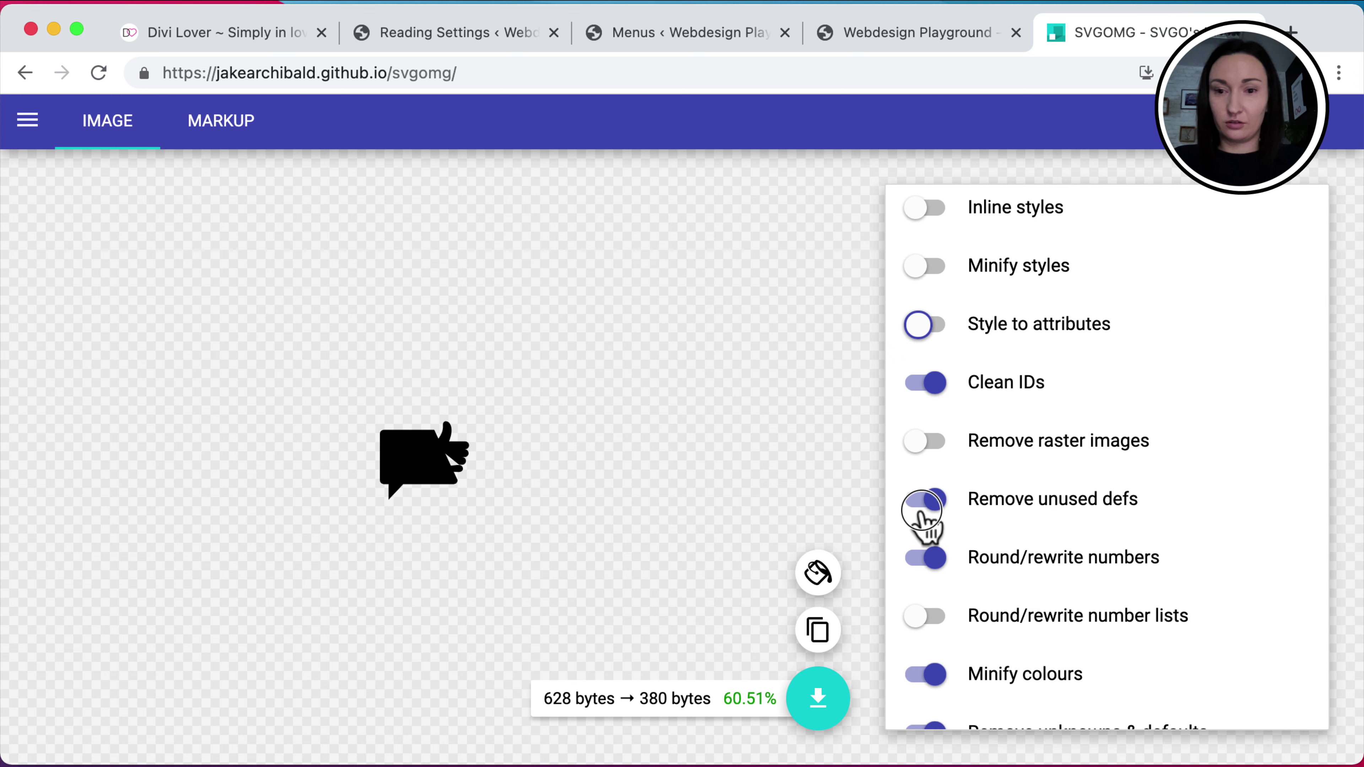
scroll(935, 582, down, 6)
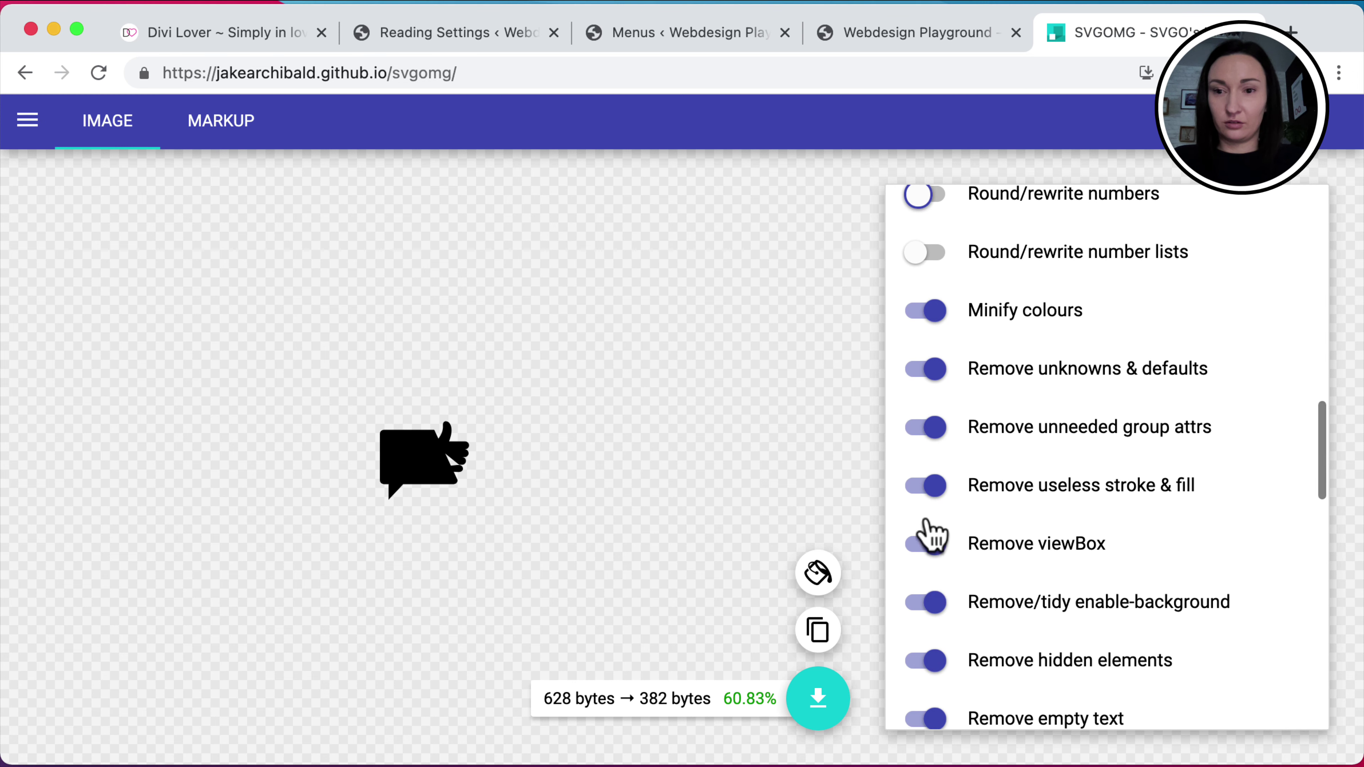
Turn off Remove useless stroke & fill, Remove unneeded group attrs, Remove unknowns & defaults, Minify colours and Remove viewBox
click(927, 485)
click(926, 427)
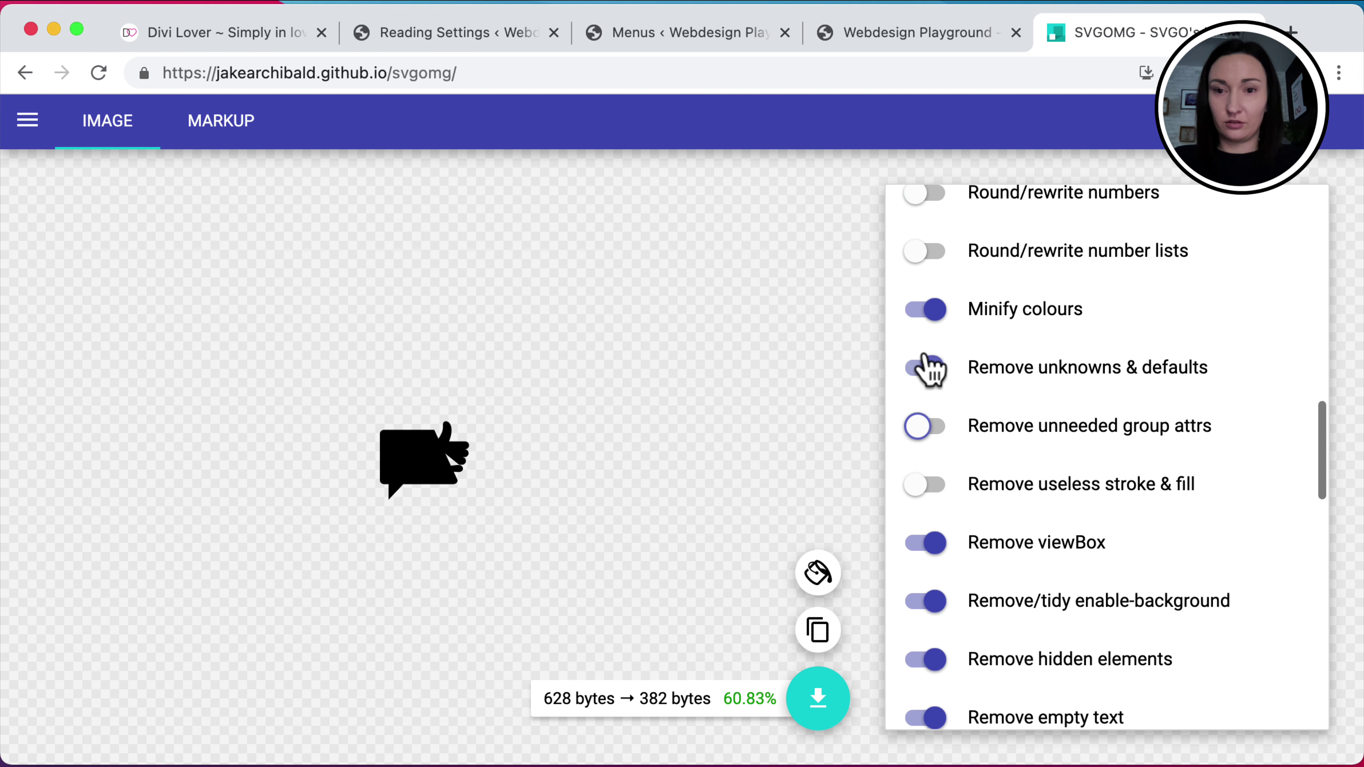
click(926, 368)
click(925, 308)
scroll(944, 524, down, 1)
click(927, 537)
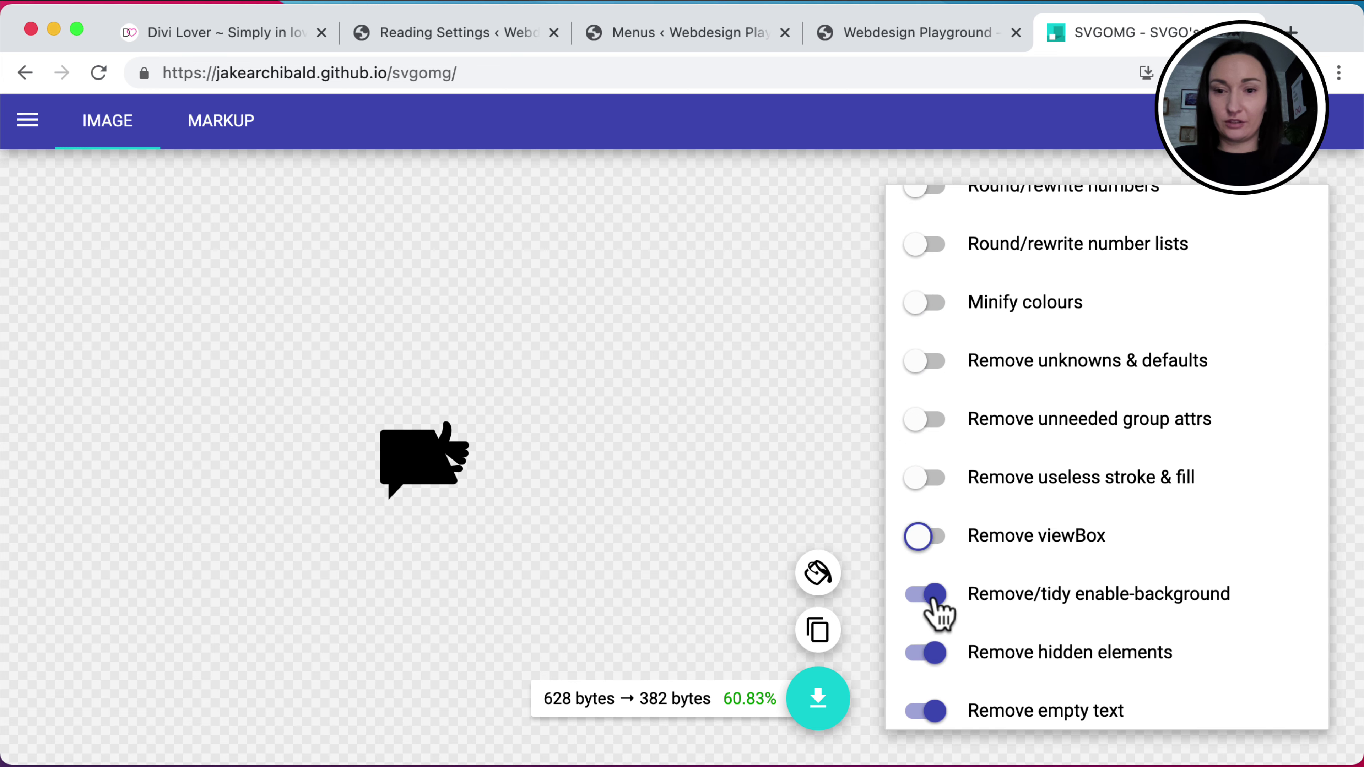
Turn off Remove/tidy enable-background, Remove hidden elements and Remove empty text
click(926, 594)
click(928, 652)
click(932, 712)
Turn on the Prefer viewBox to width/height option near the end of the features list
scroll(943, 712, down, 4)
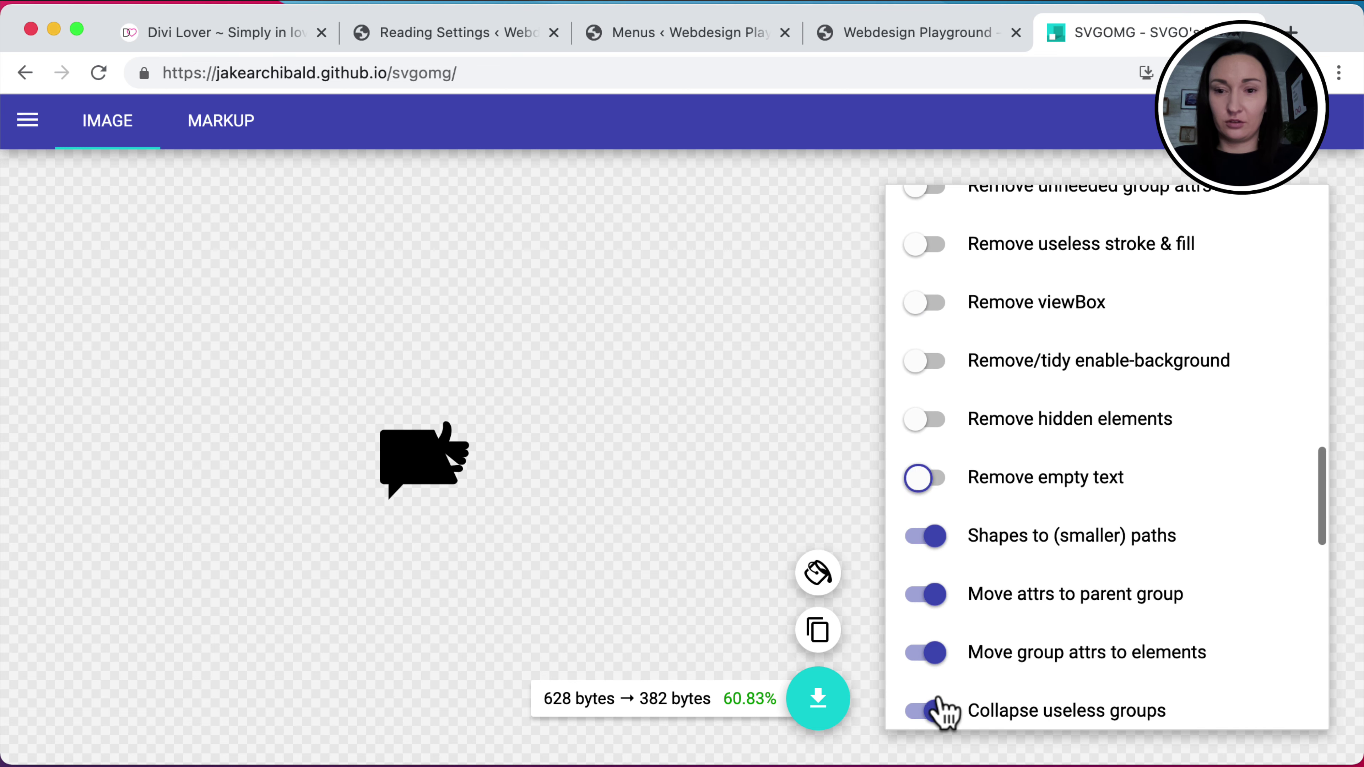
scroll(943, 712, down, 3)
scroll(955, 578, down, 3)
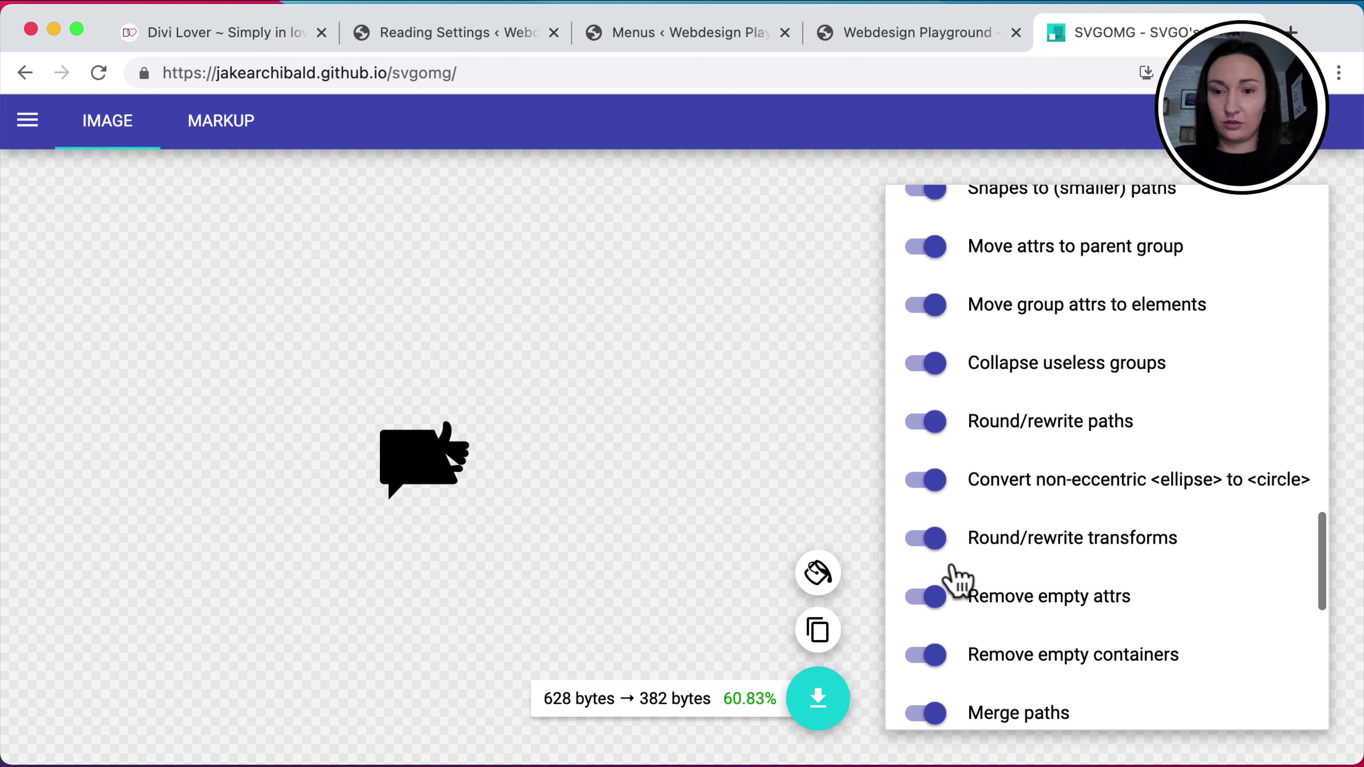
scroll(954, 579, down, 3)
scroll(955, 579, down, 1)
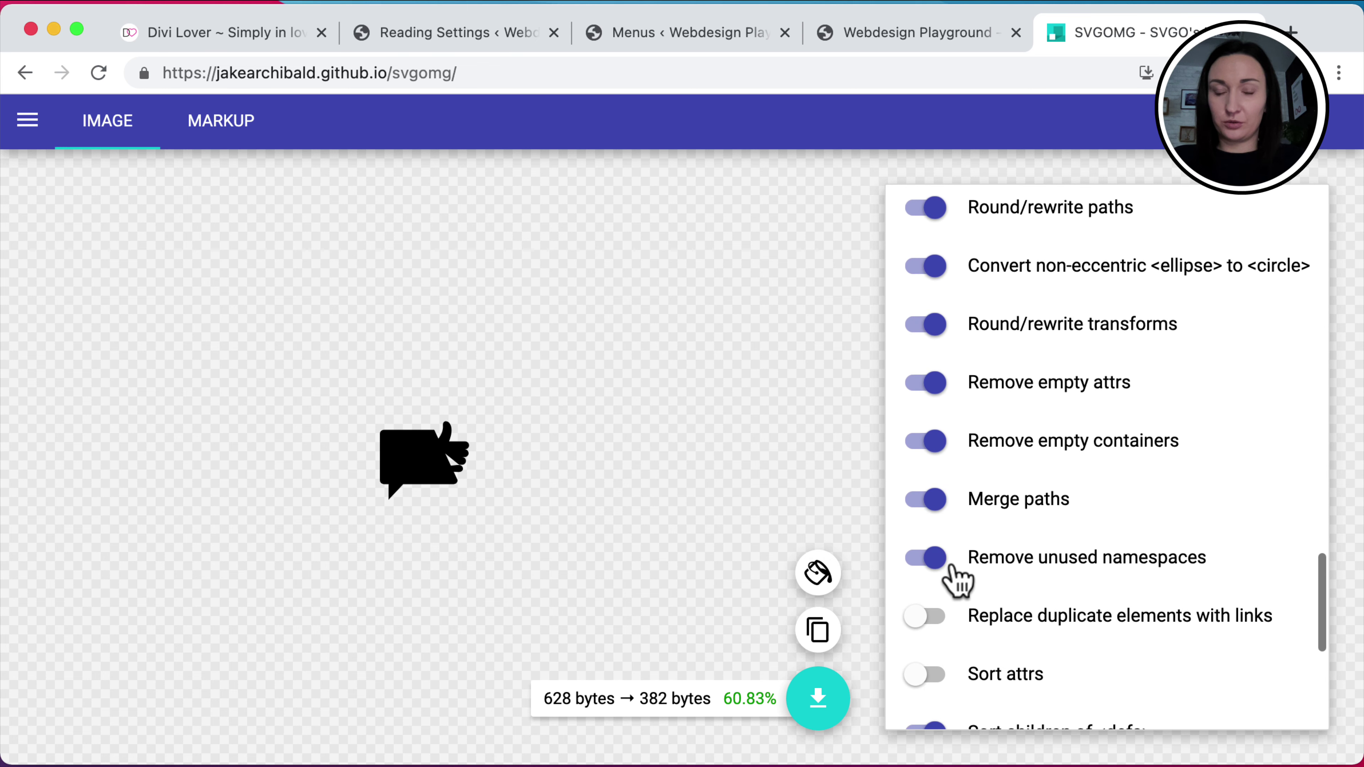
scroll(955, 579, down, 2)
scroll(955, 579, down, 3)
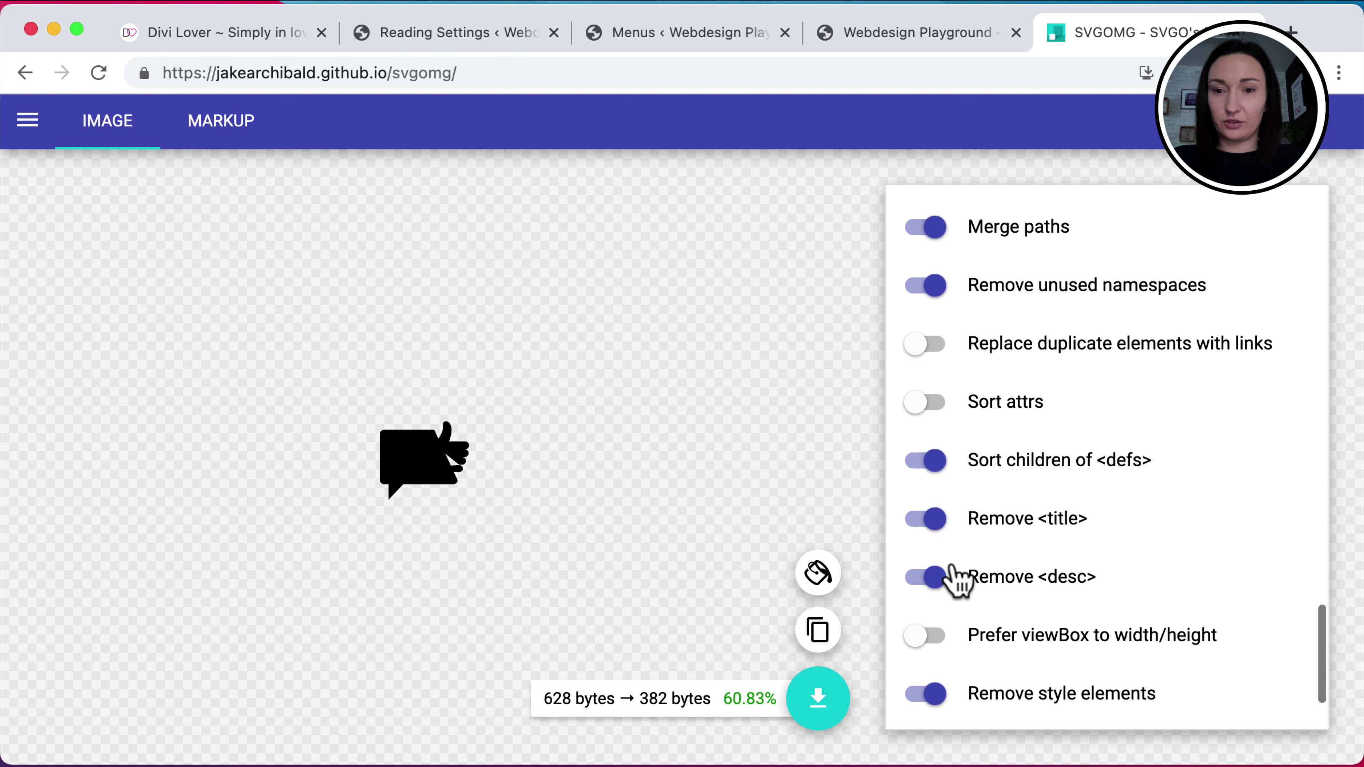
scroll(954, 579, down, 1)
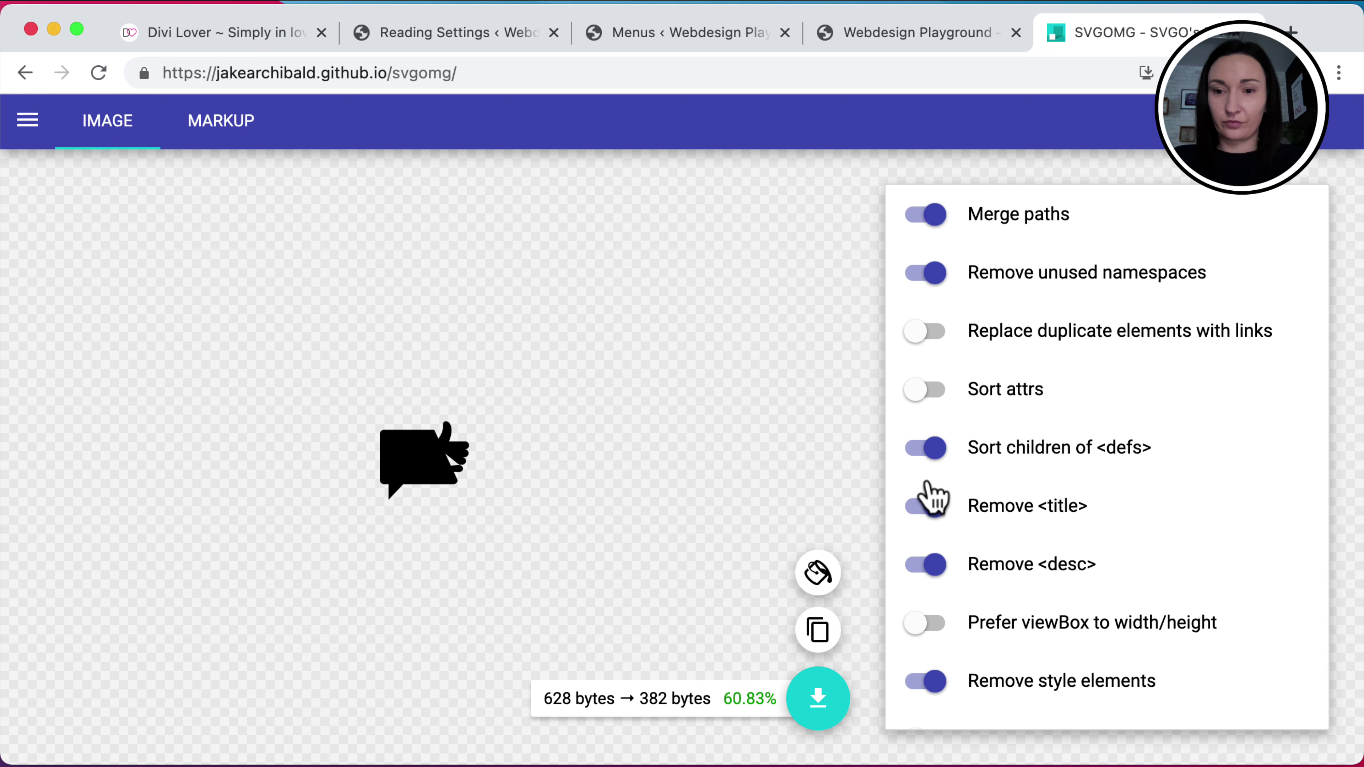
scroll(932, 496, down, 2)
click(928, 523)
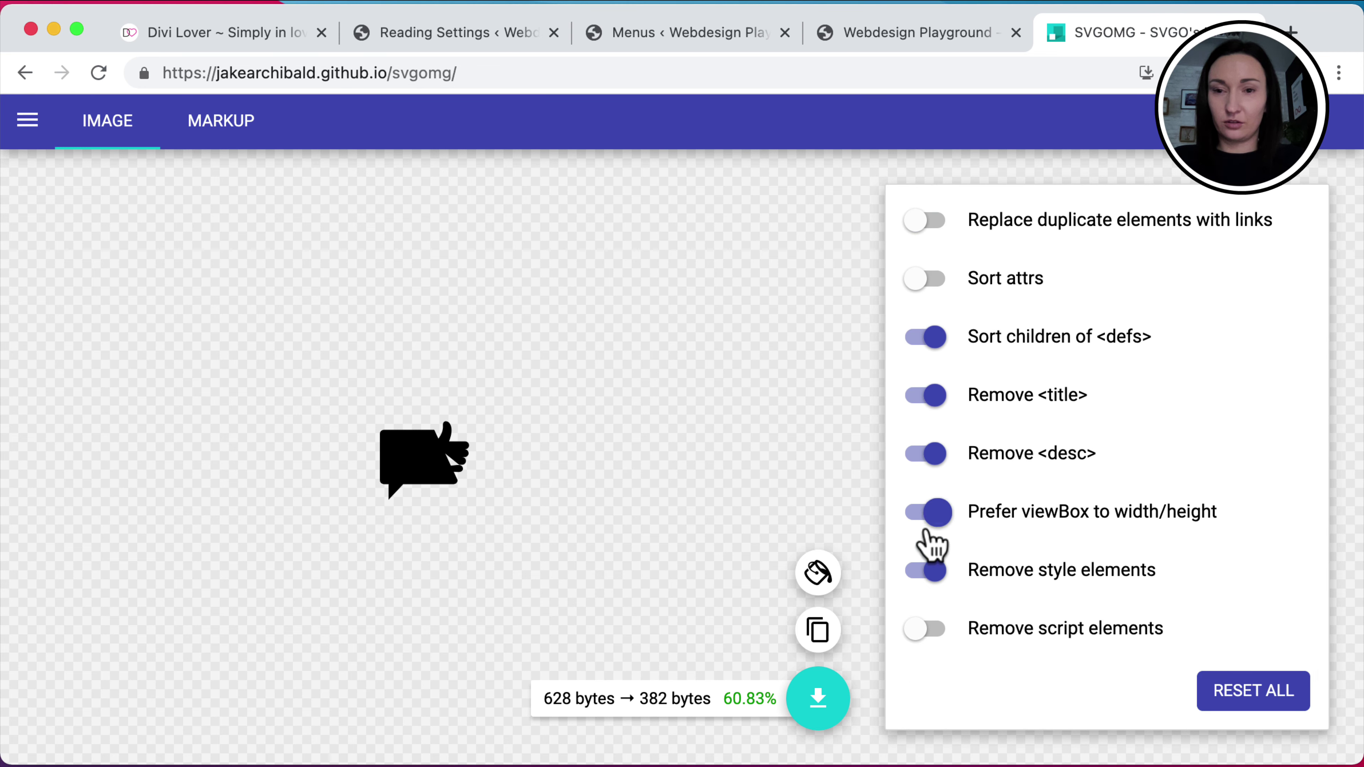
Show the original icon, examine its SVG markup, and return to the image preview
scroll(927, 529, up, 6)
scroll(924, 532, up, 10)
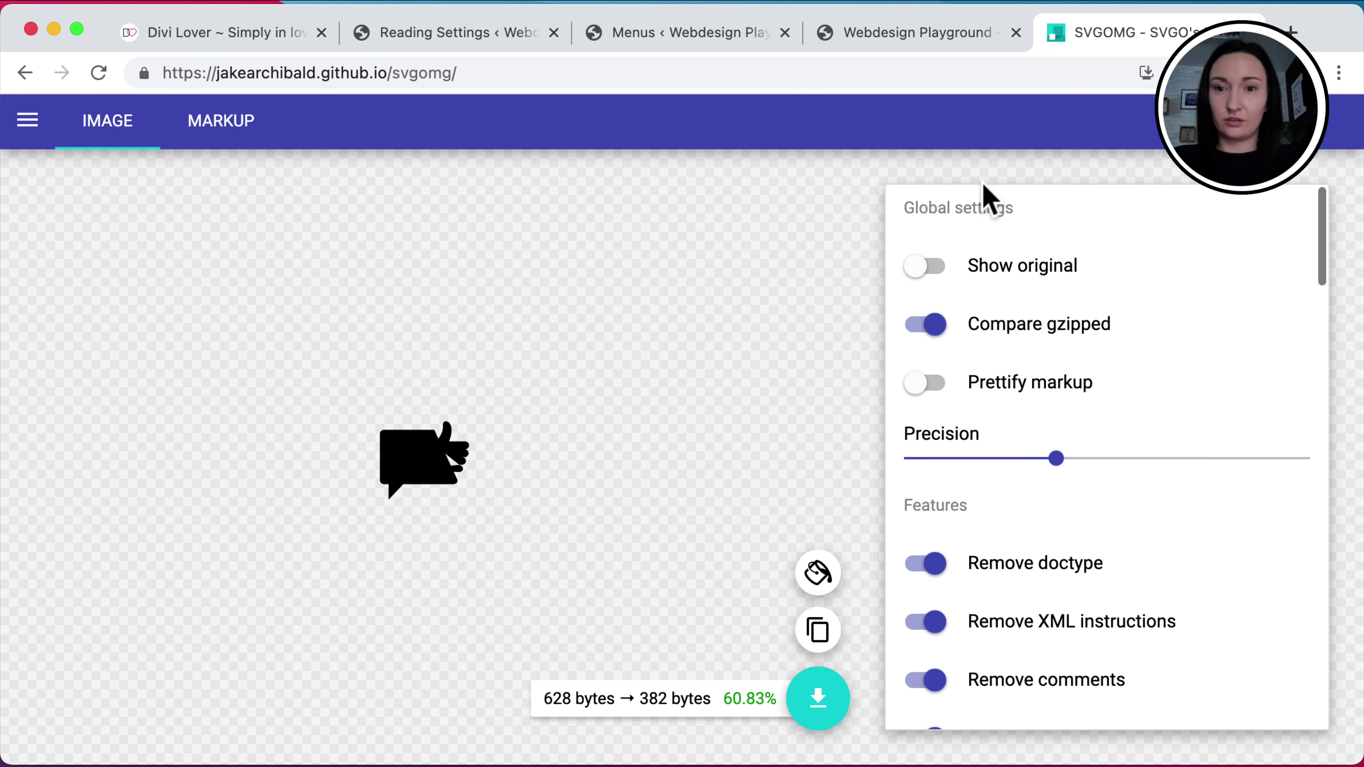
click(931, 276)
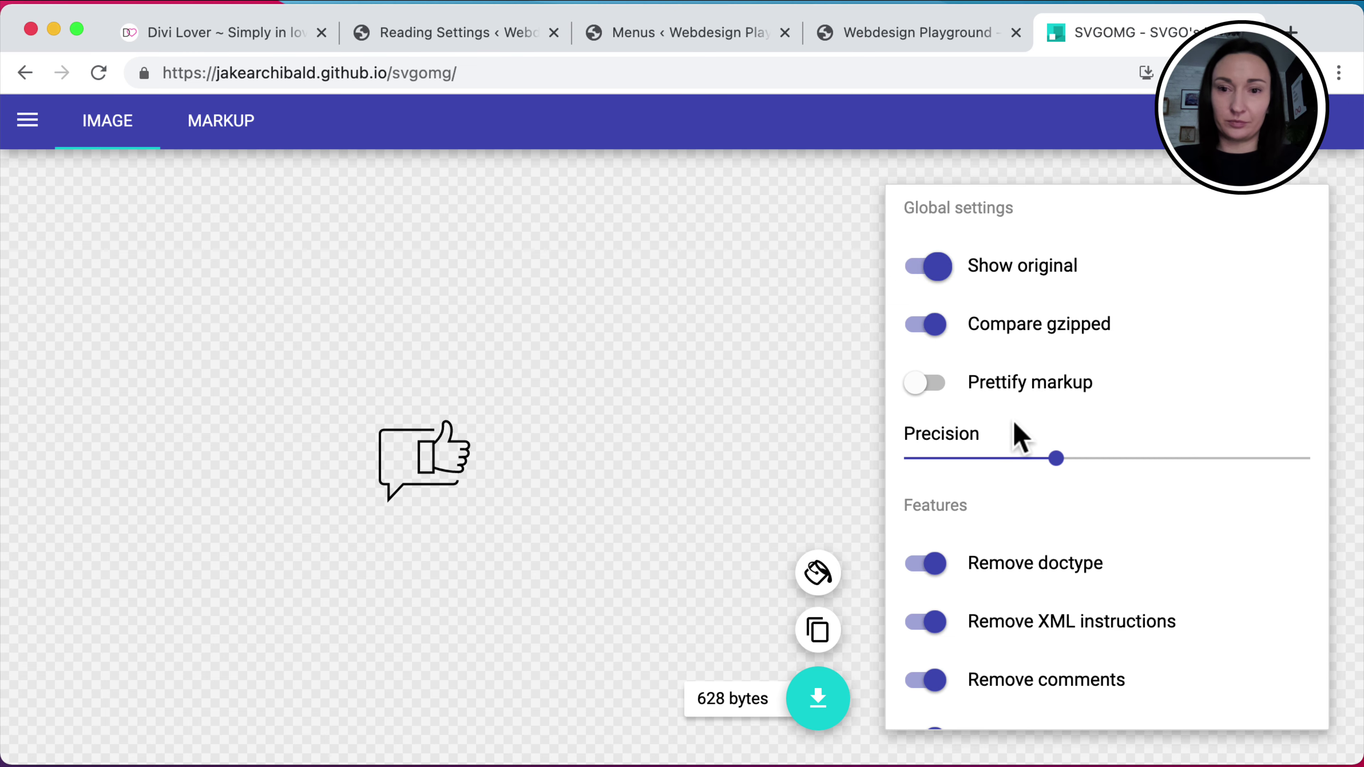
click(928, 384)
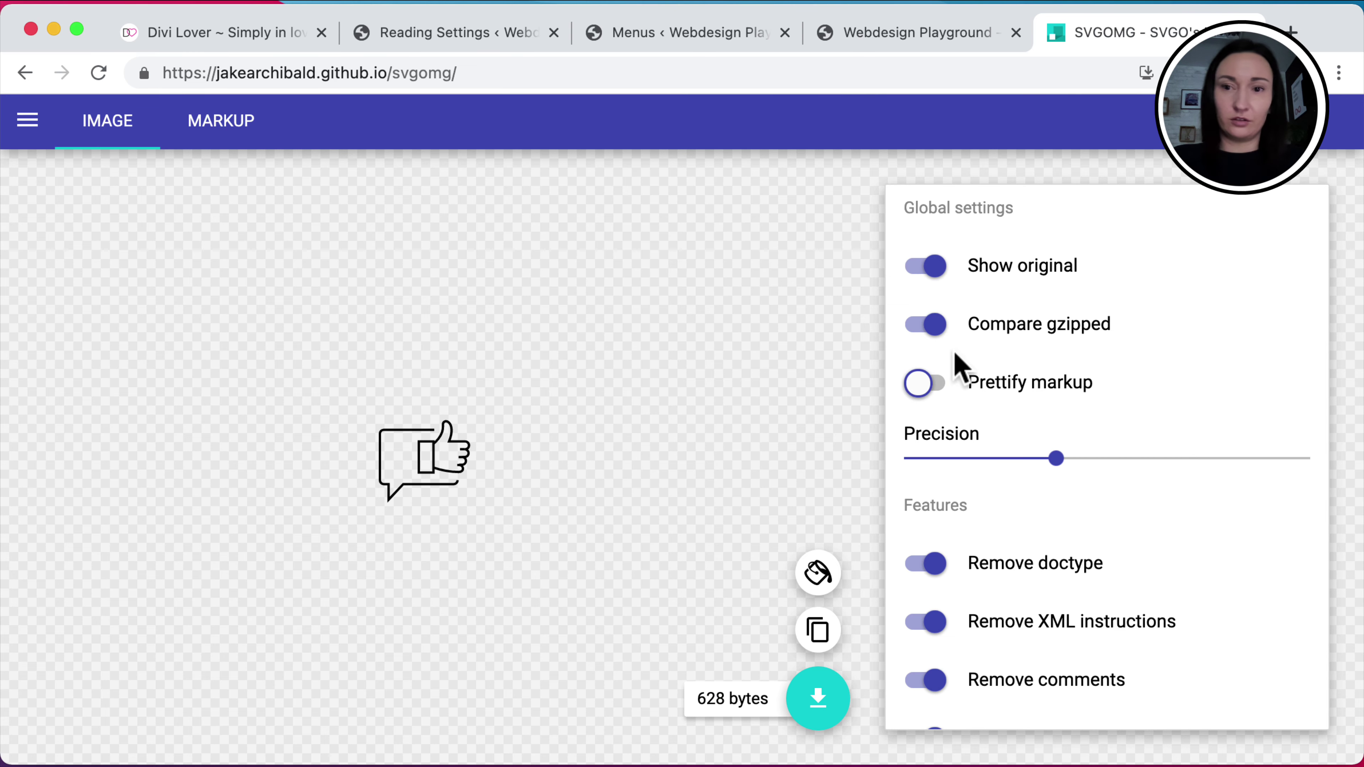
click(236, 137)
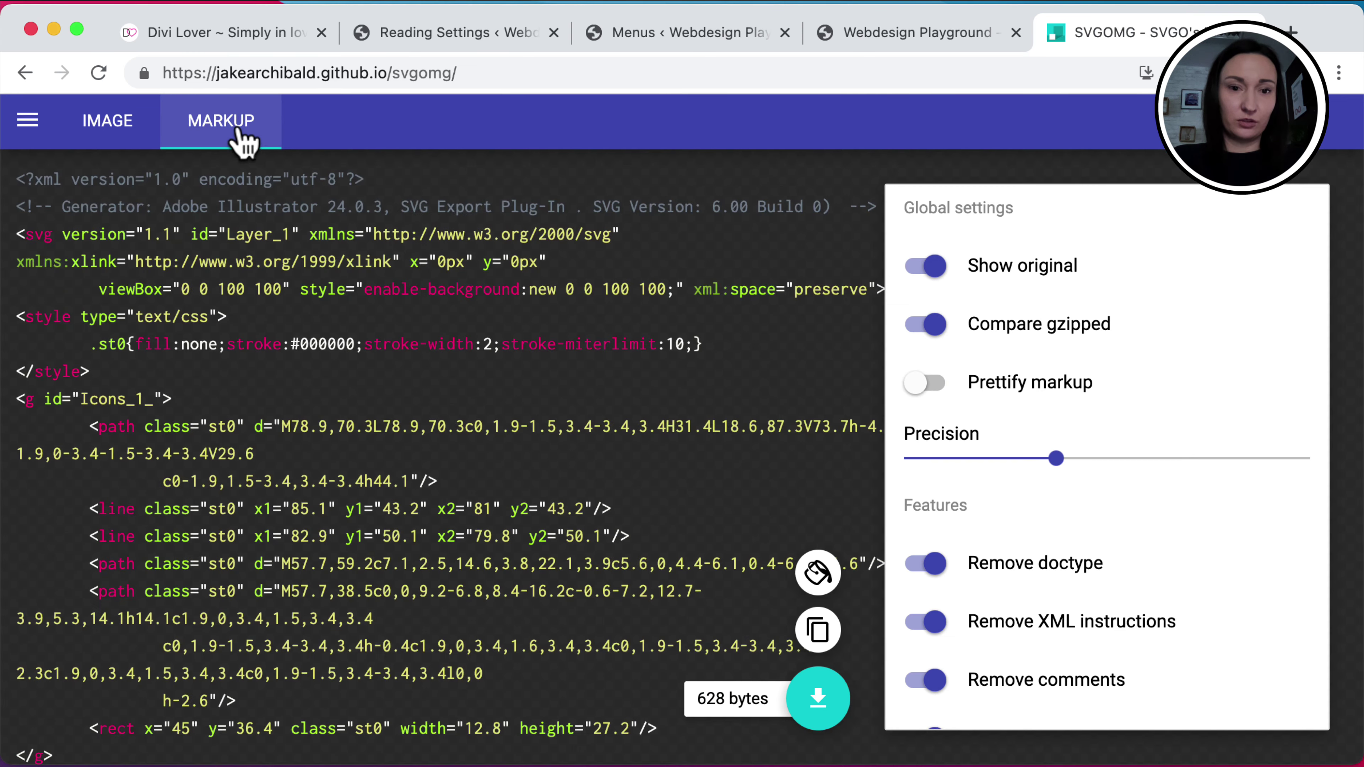
scroll(346, 304, down, 1)
scroll(346, 303, up, 1)
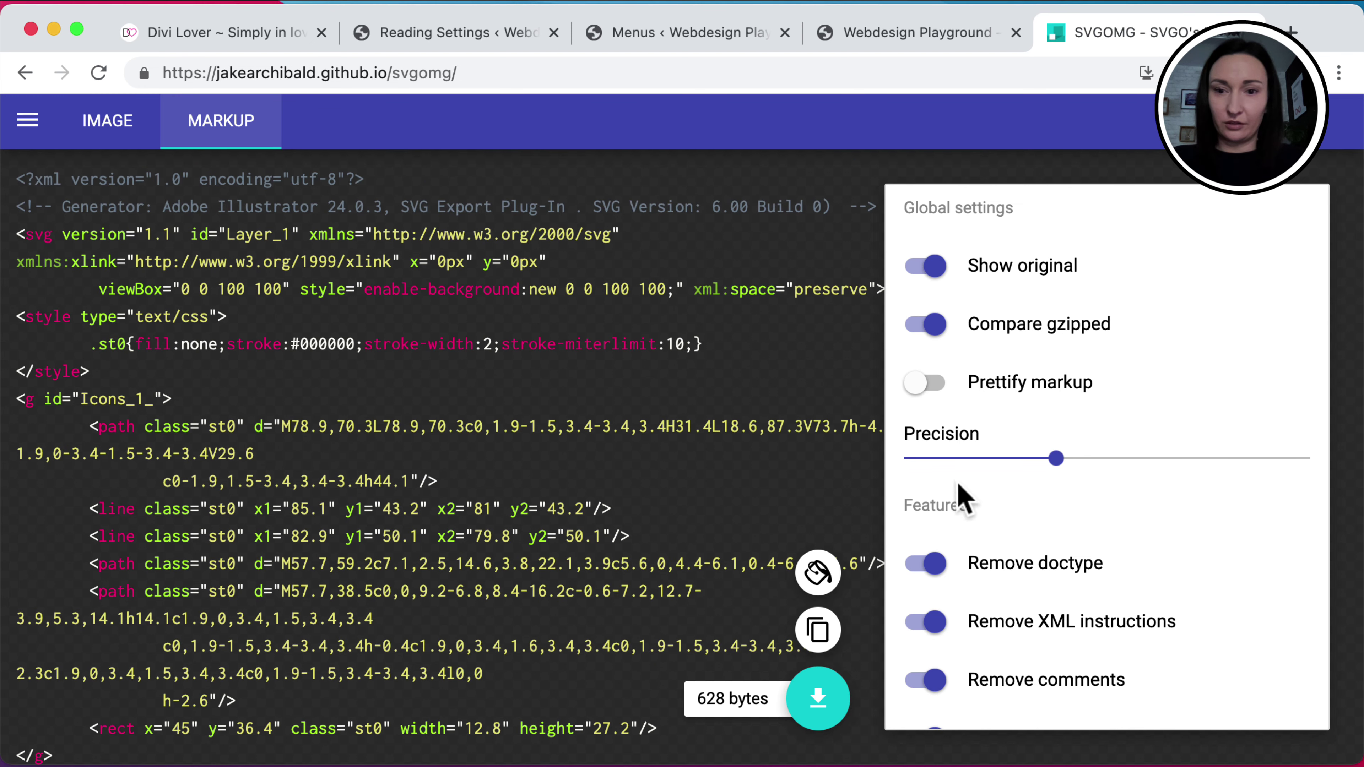
click(97, 123)
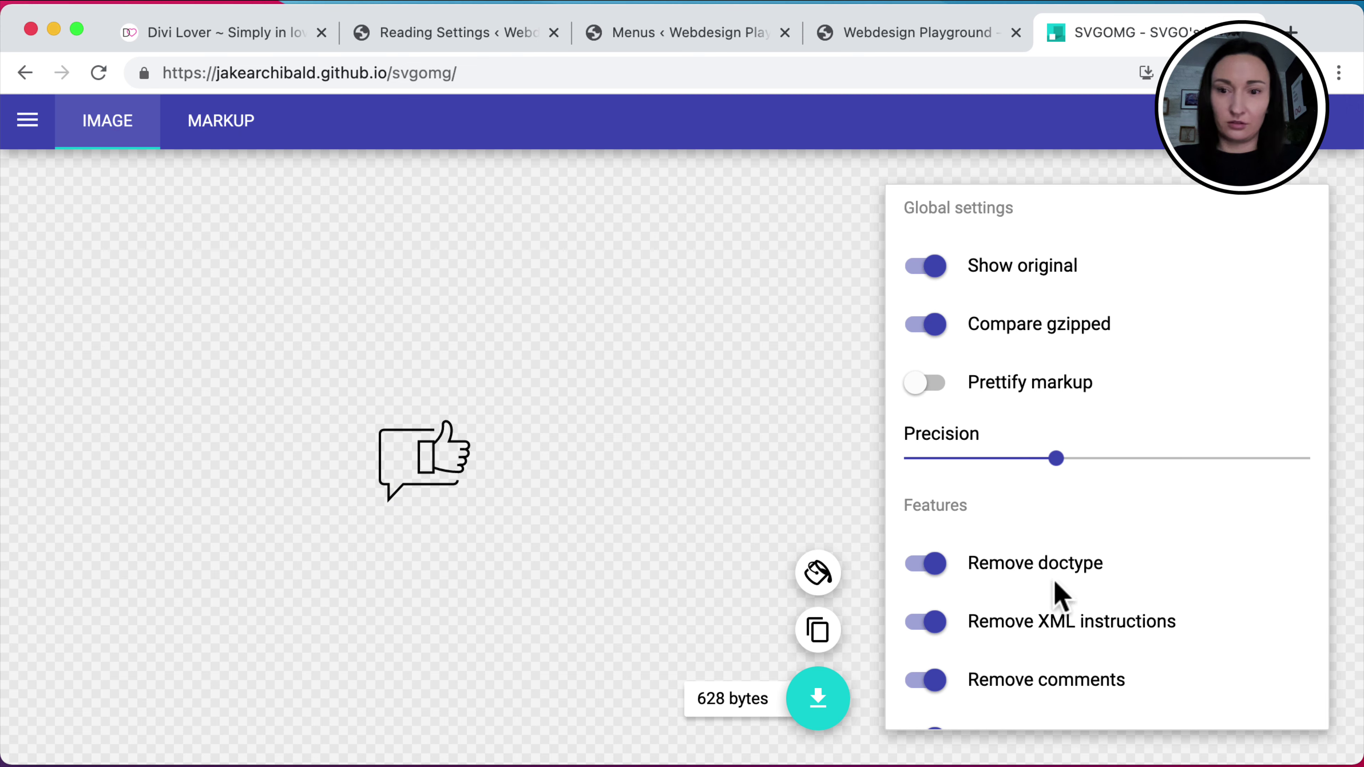
Raise the Precision setting to the middle of its range and compare the optimised icon with the original
click(926, 269)
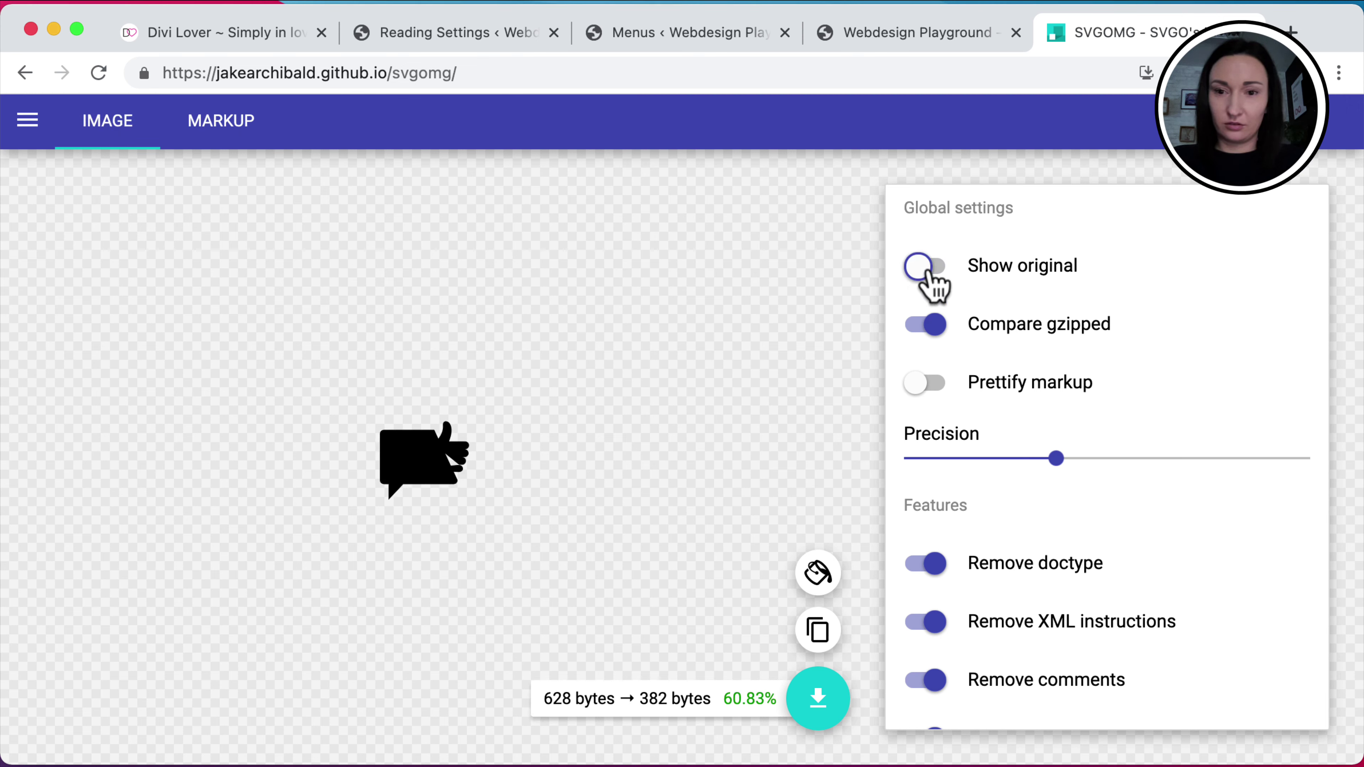
drag(993, 476, 1107, 461)
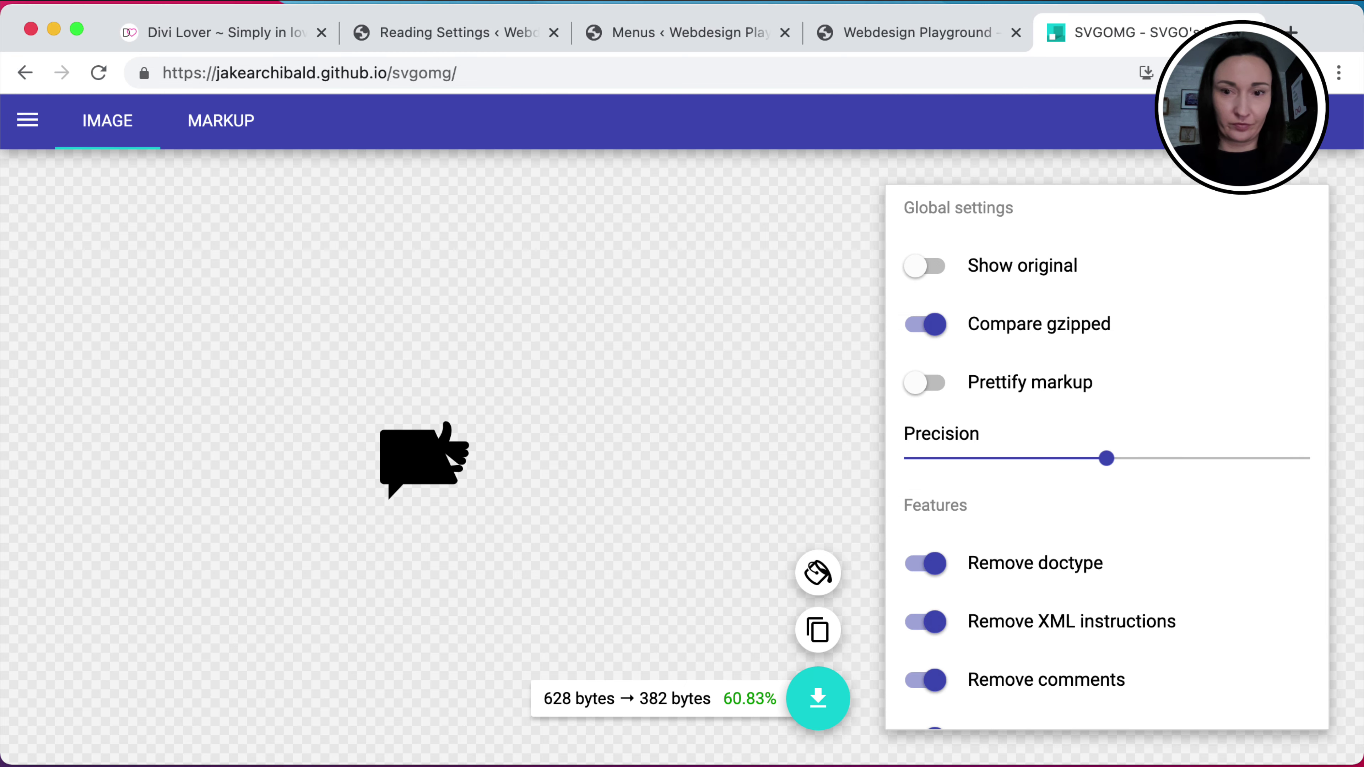
click(919, 269)
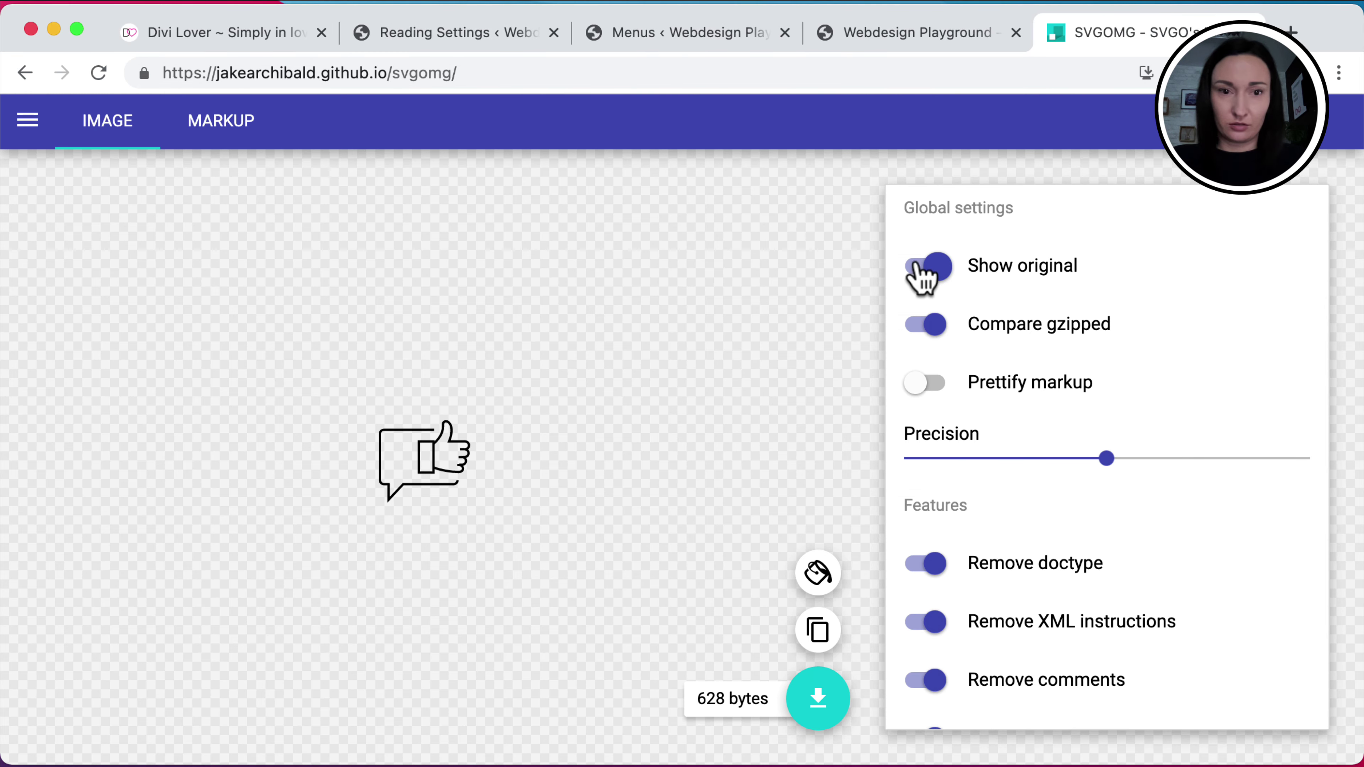
Review the feature settings beside the original icon's markup, and select the code from the opening to the closing svg tag
click(168, 128)
scroll(261, 292, down, 2)
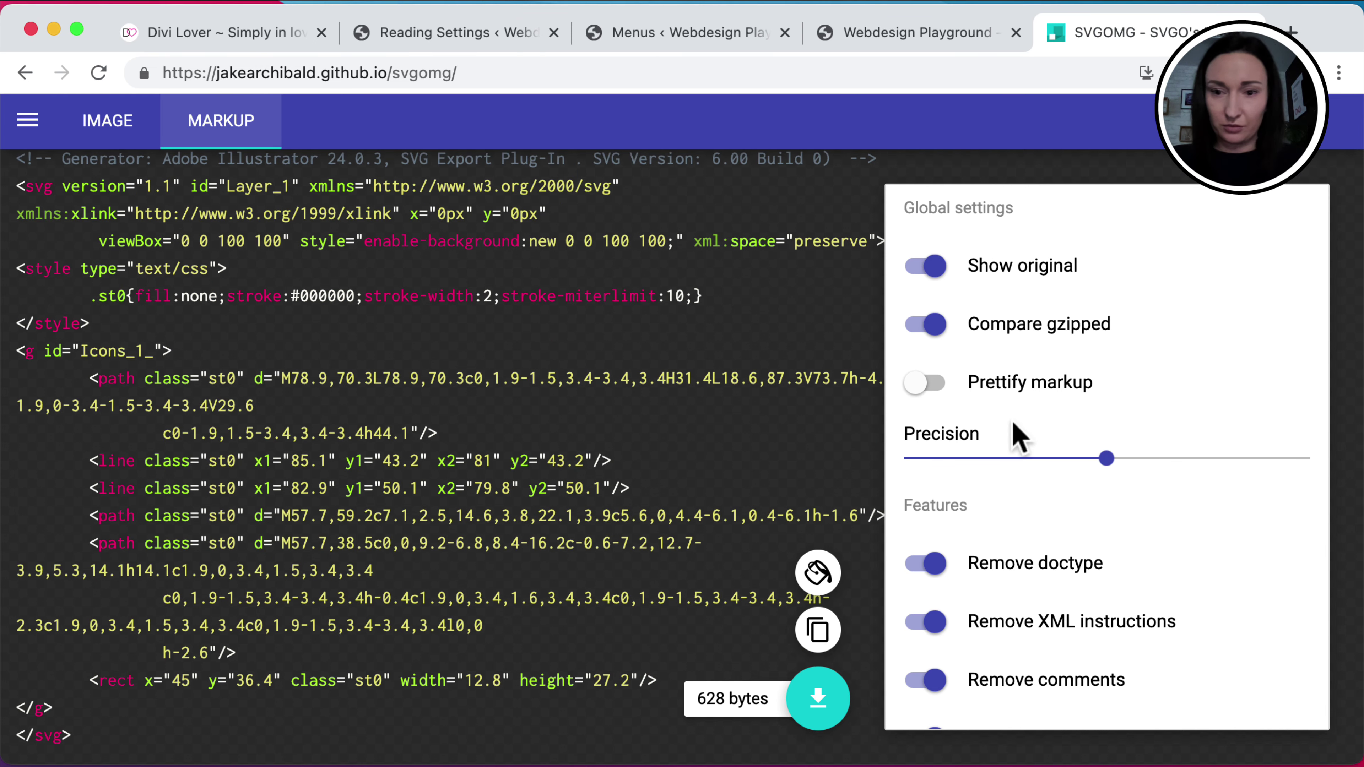
scroll(1018, 436, down, 10)
scroll(1018, 438, up, 3)
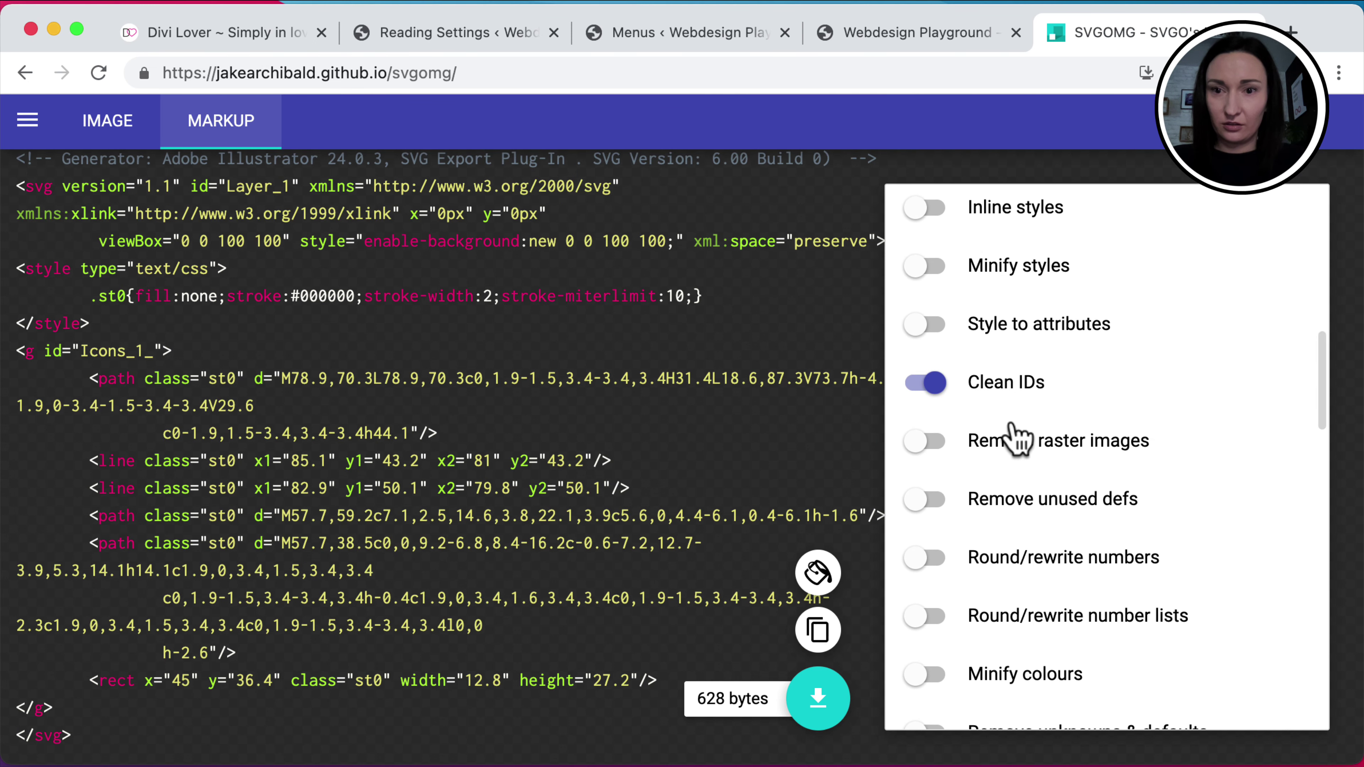
scroll(1017, 438, up, 1)
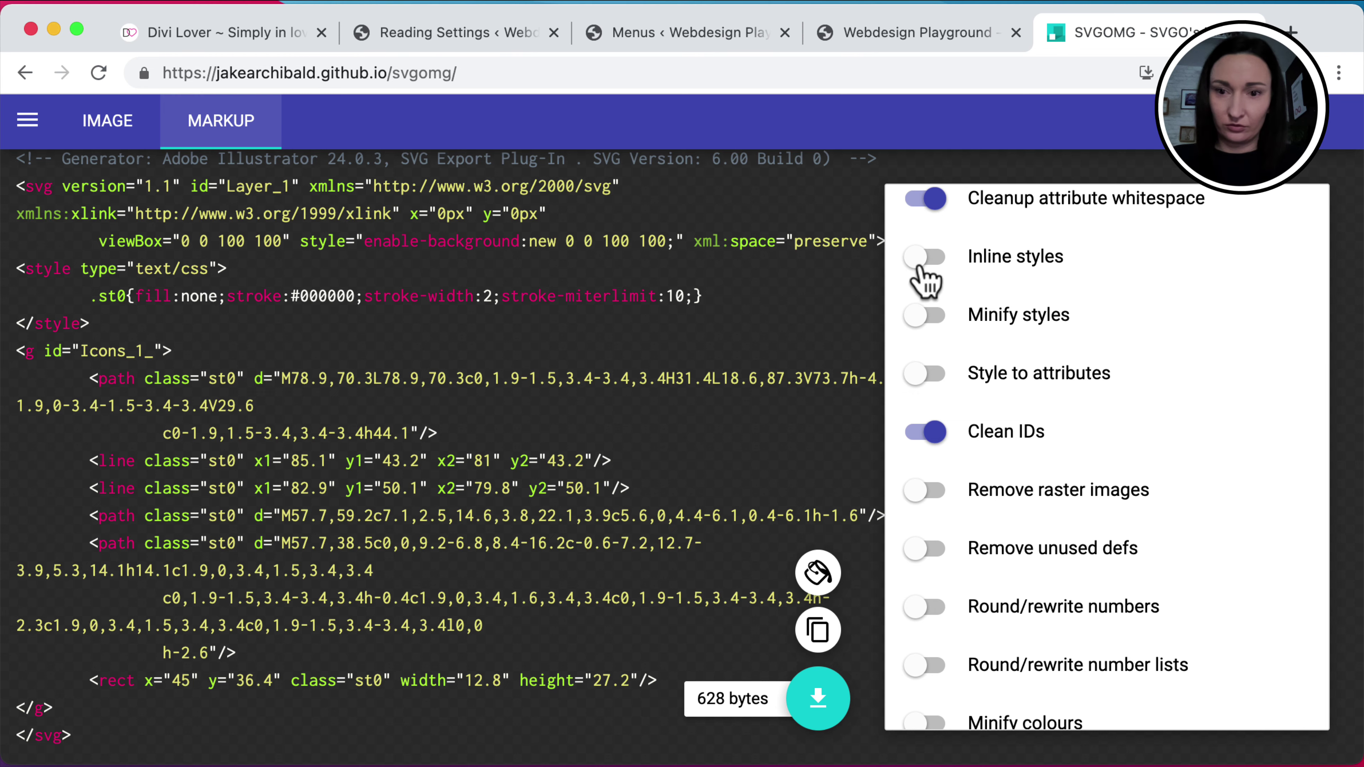
scroll(925, 279, down, 12)
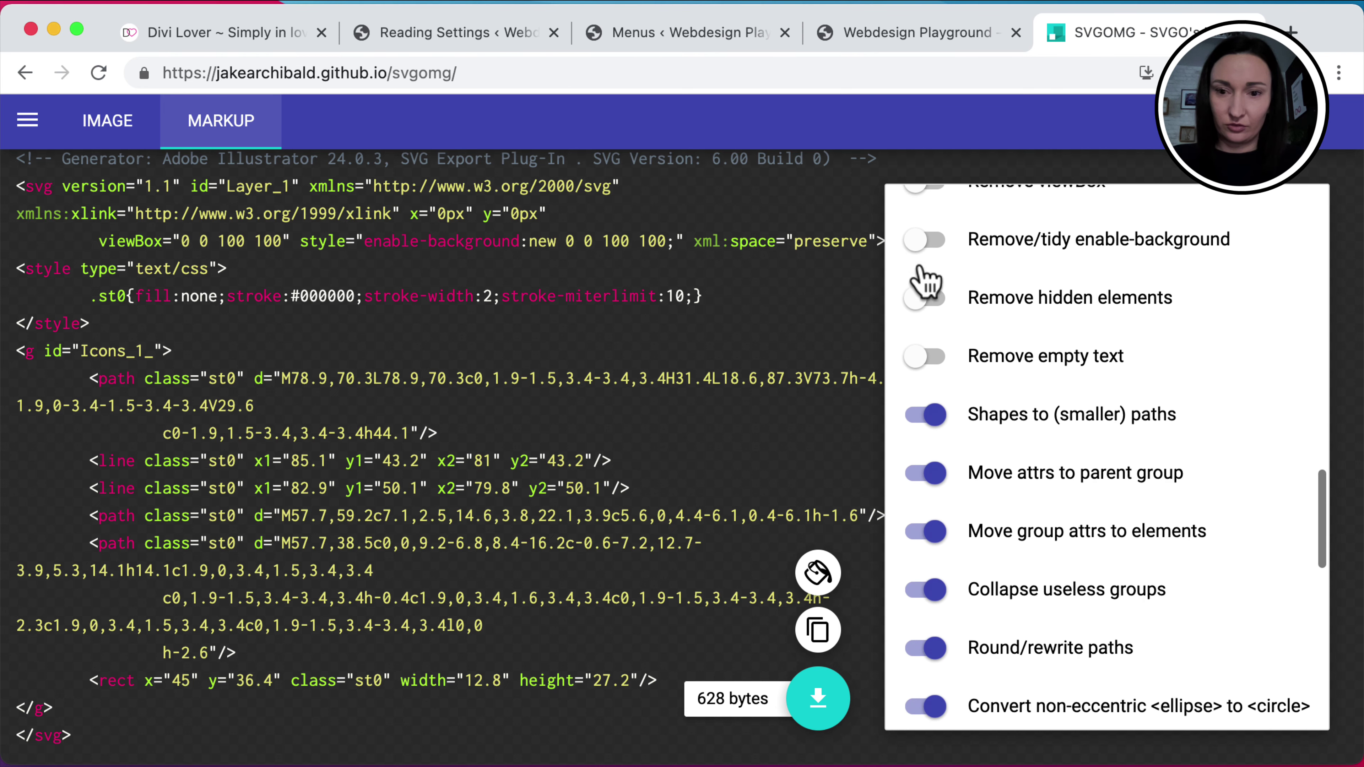
scroll(925, 279, down, 12)
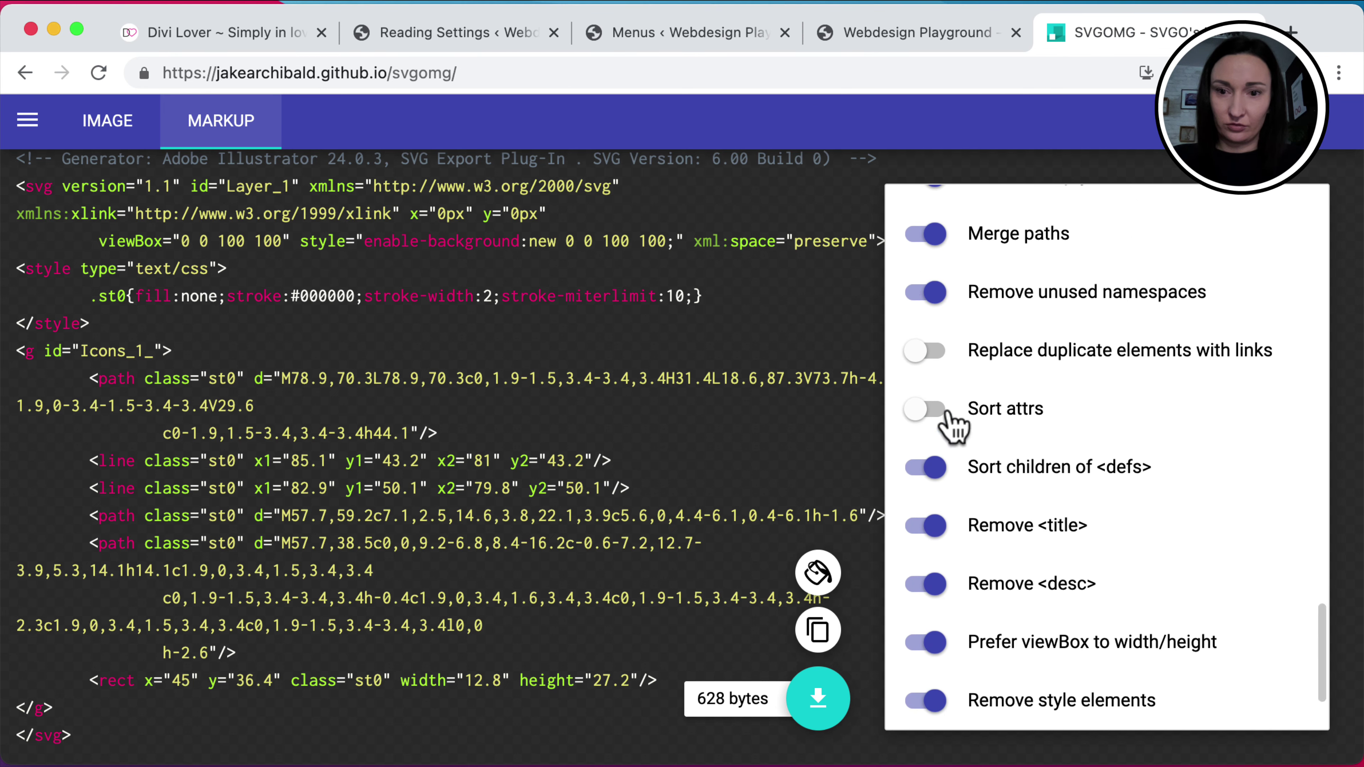
scroll(953, 435, down, 2)
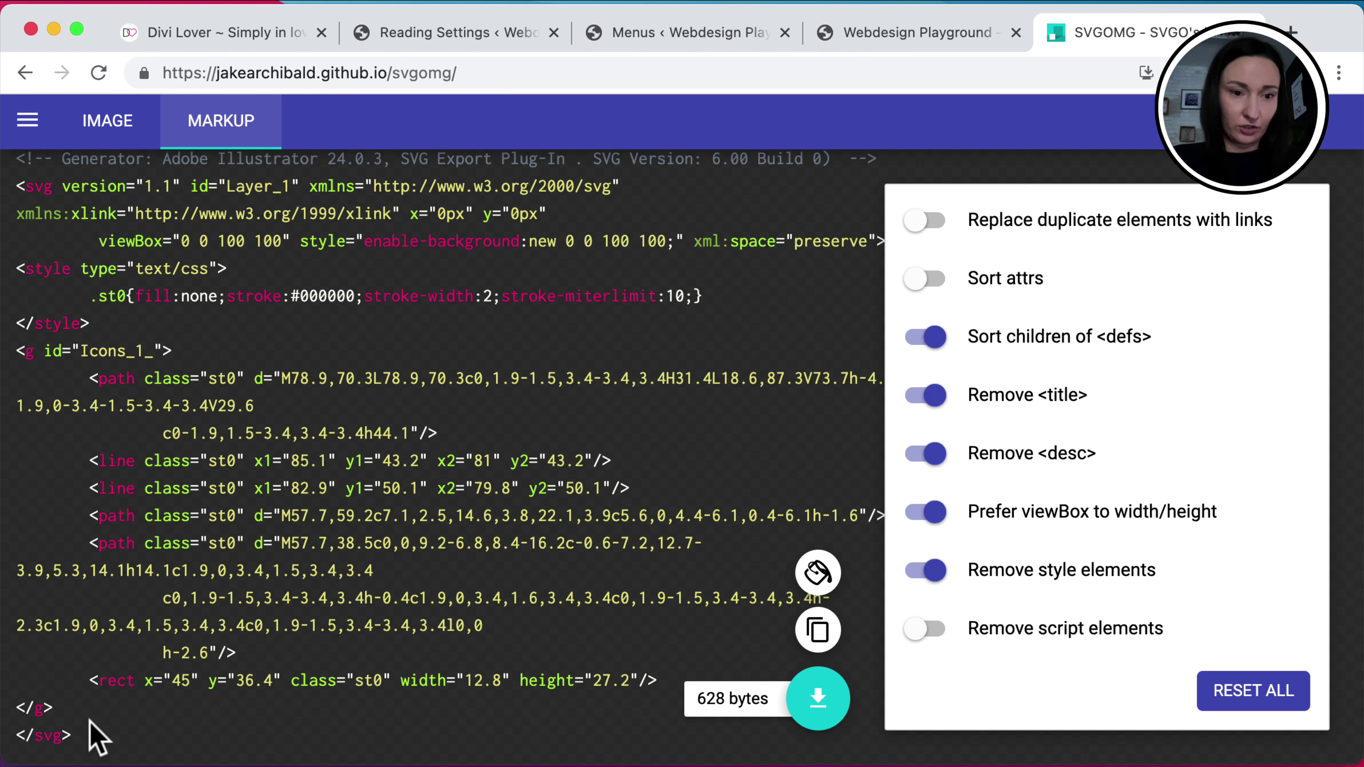
drag(82, 734, 15, 185)
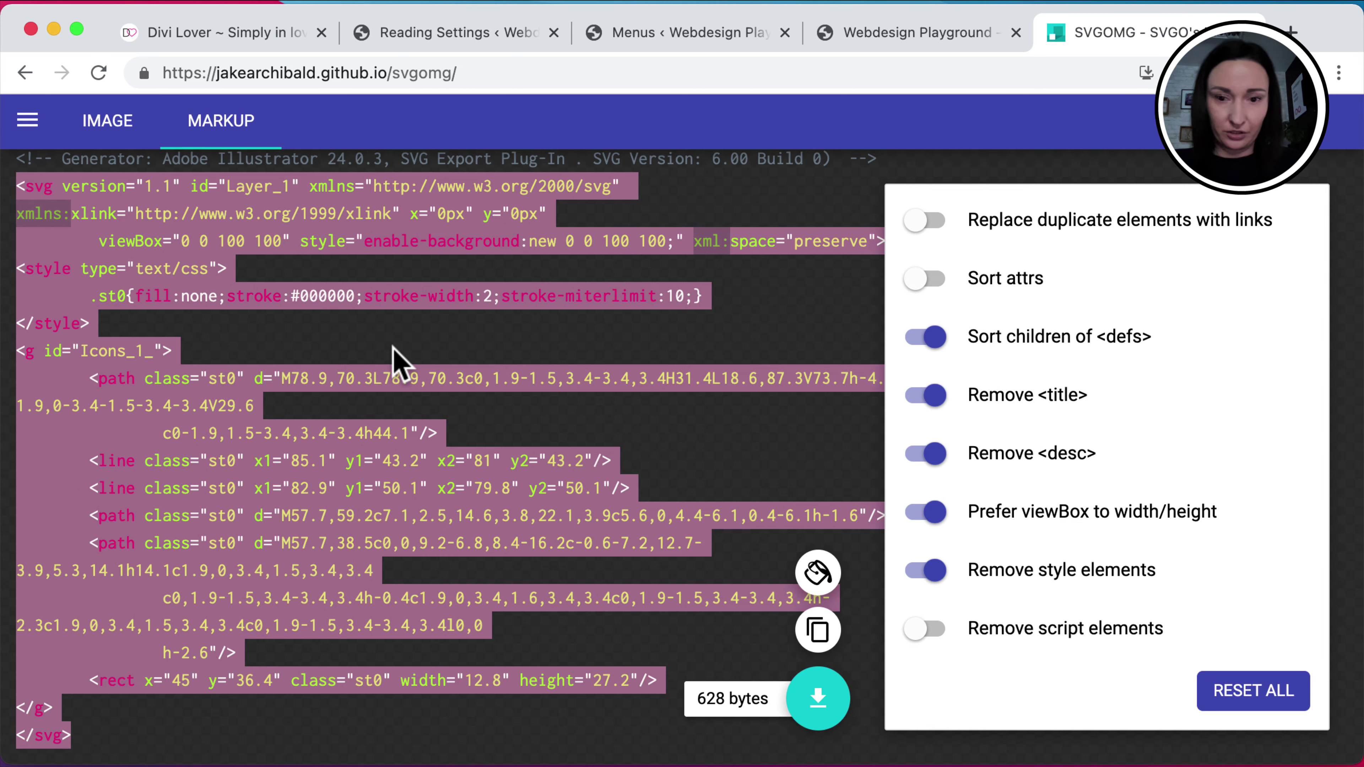
Open the Integration settings in the Divi Theme Options and bring up the code field for the blog's head
scroll(1029, 408, up, 15)
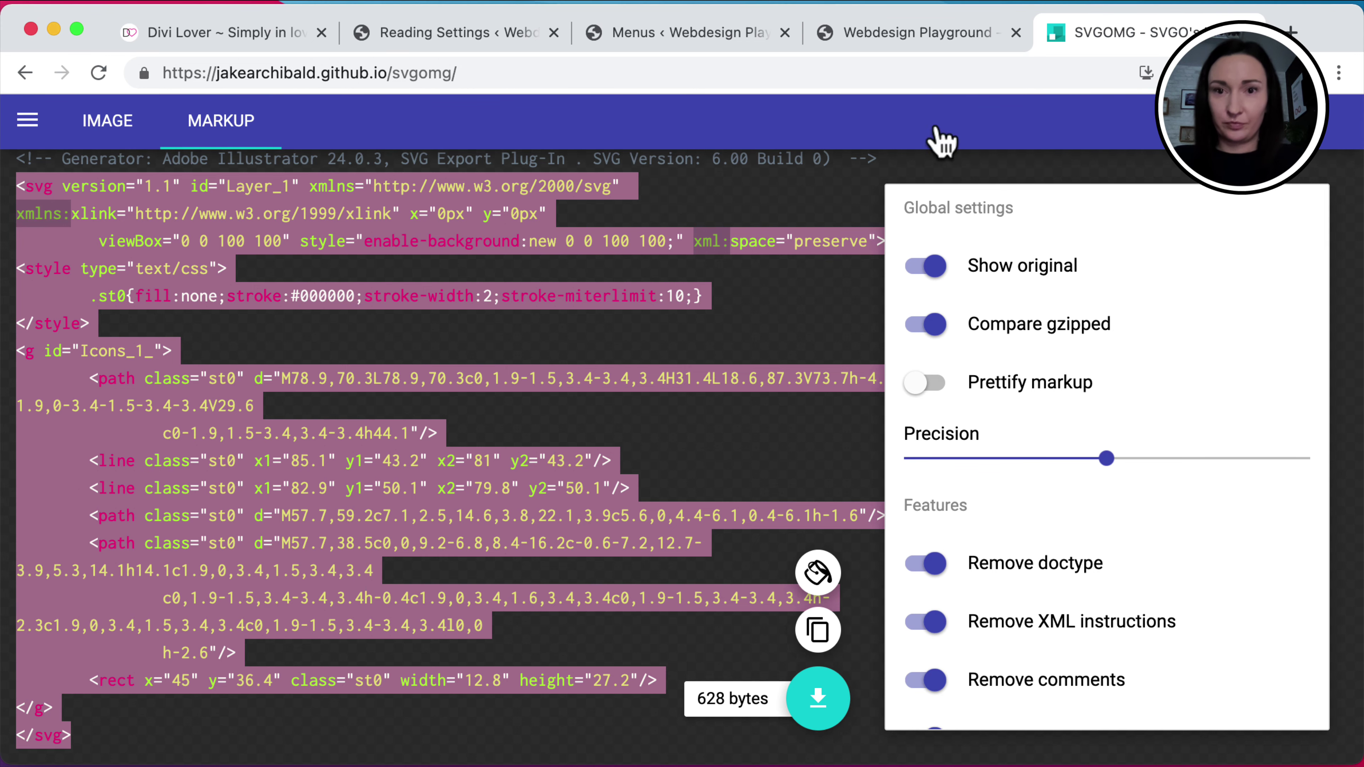
click(188, 36)
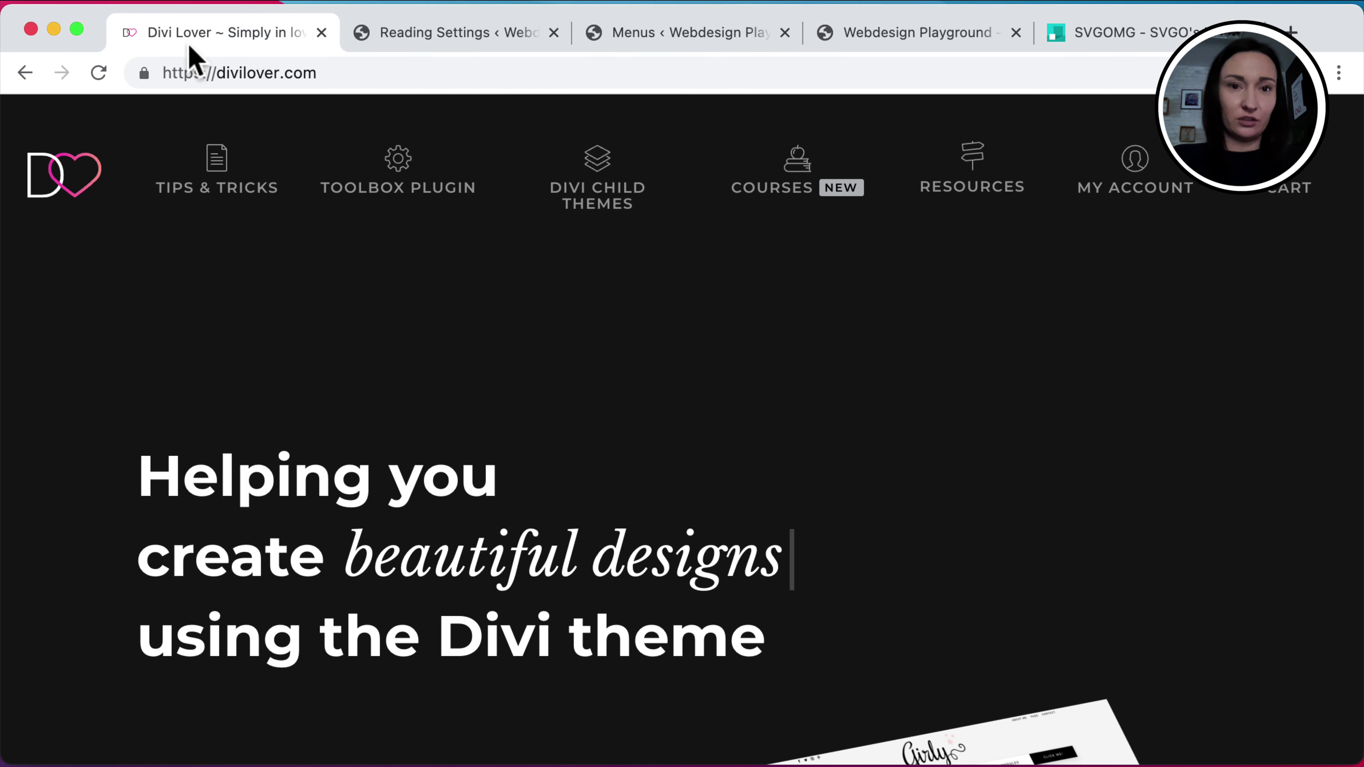
click(405, 35)
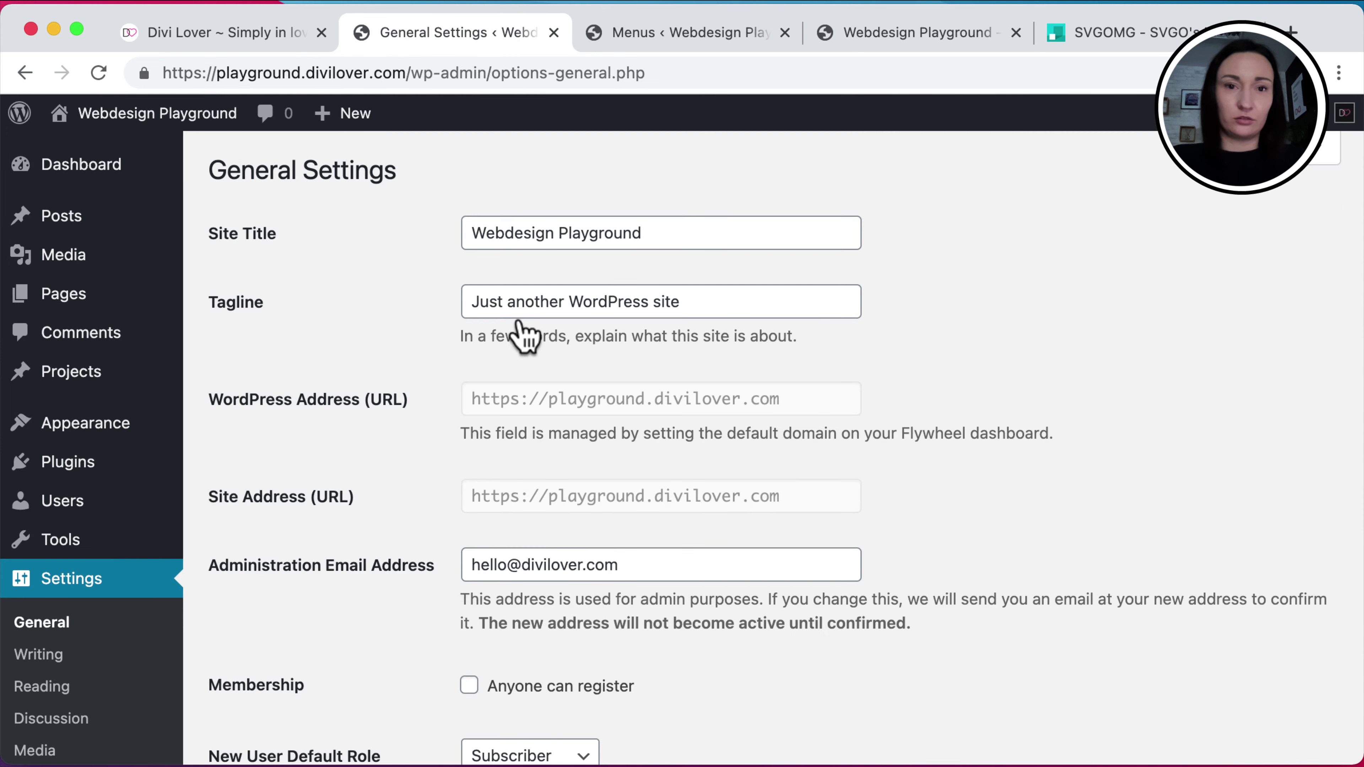
scroll(102, 546, down, 5)
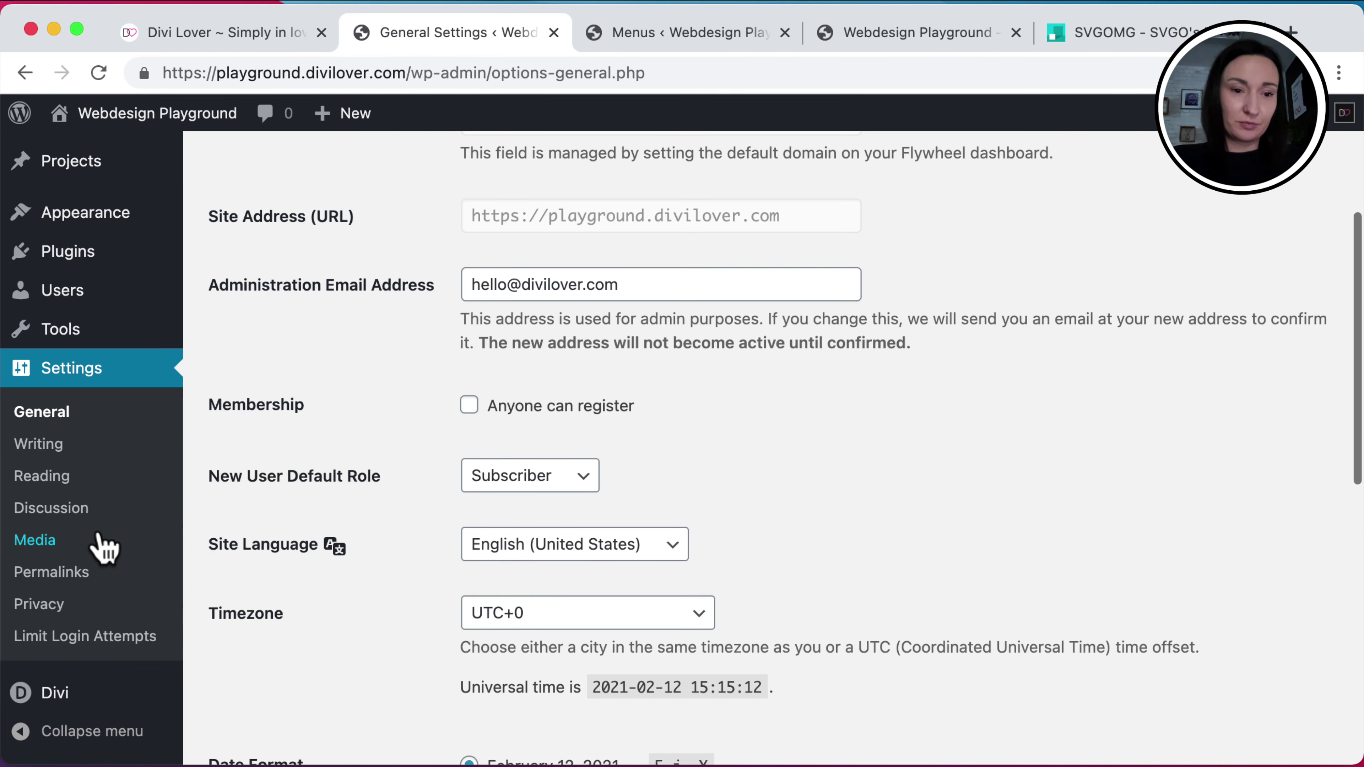
mouse_move(67, 691)
click(229, 547)
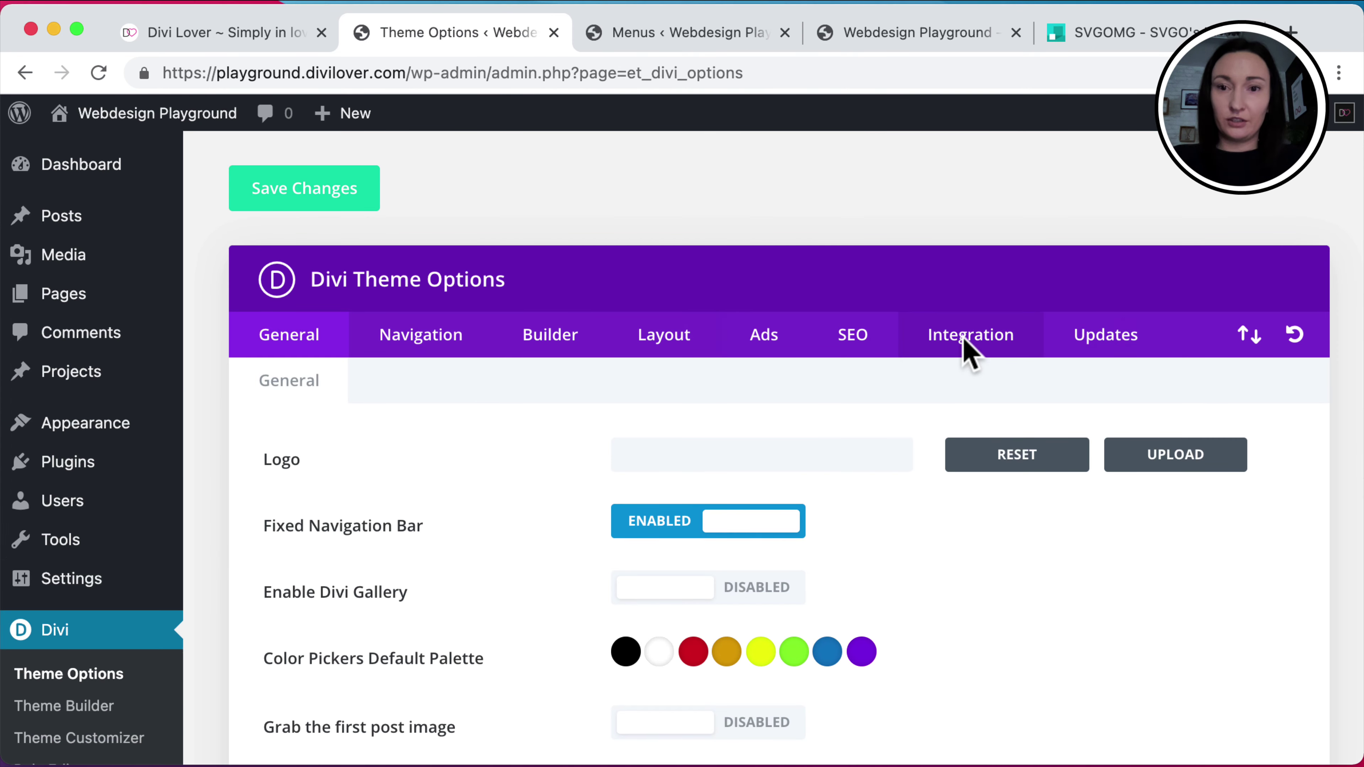
click(965, 338)
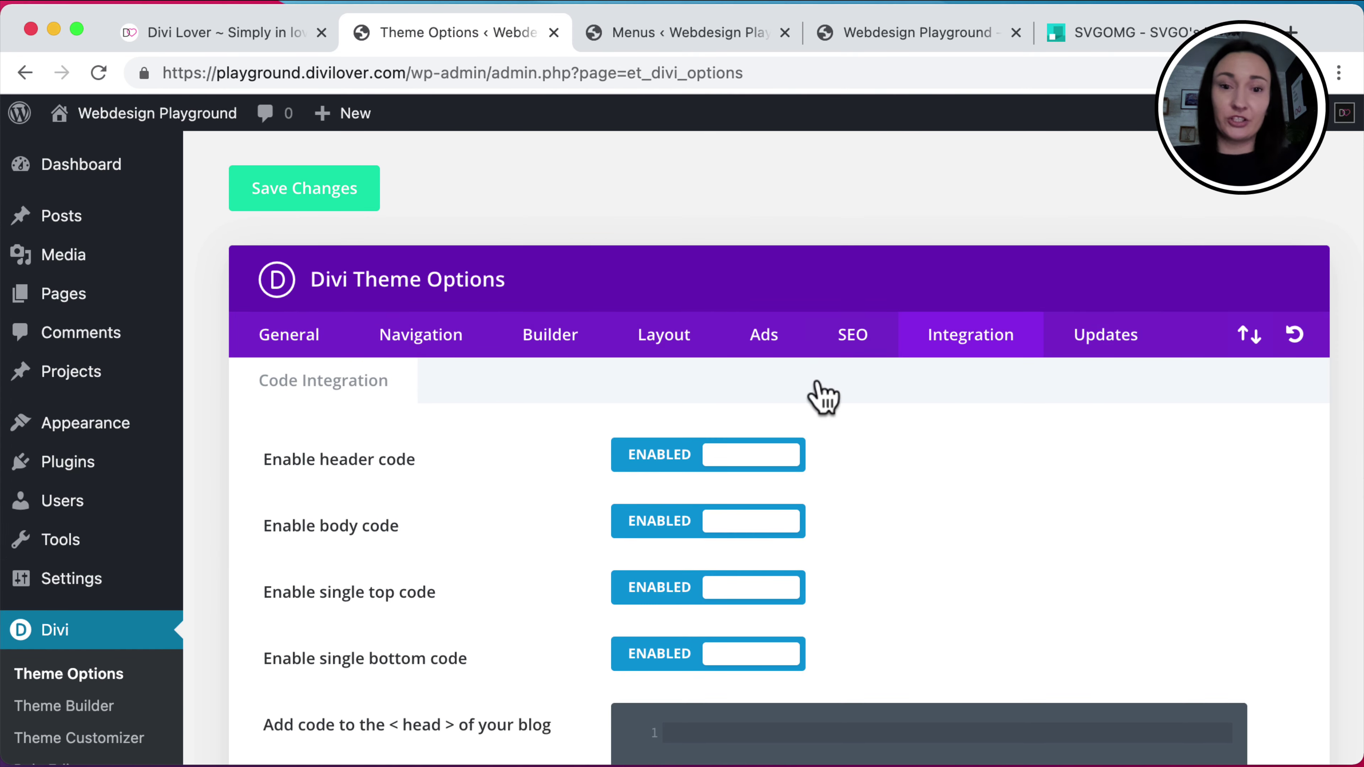
scroll(551, 433, down, 9)
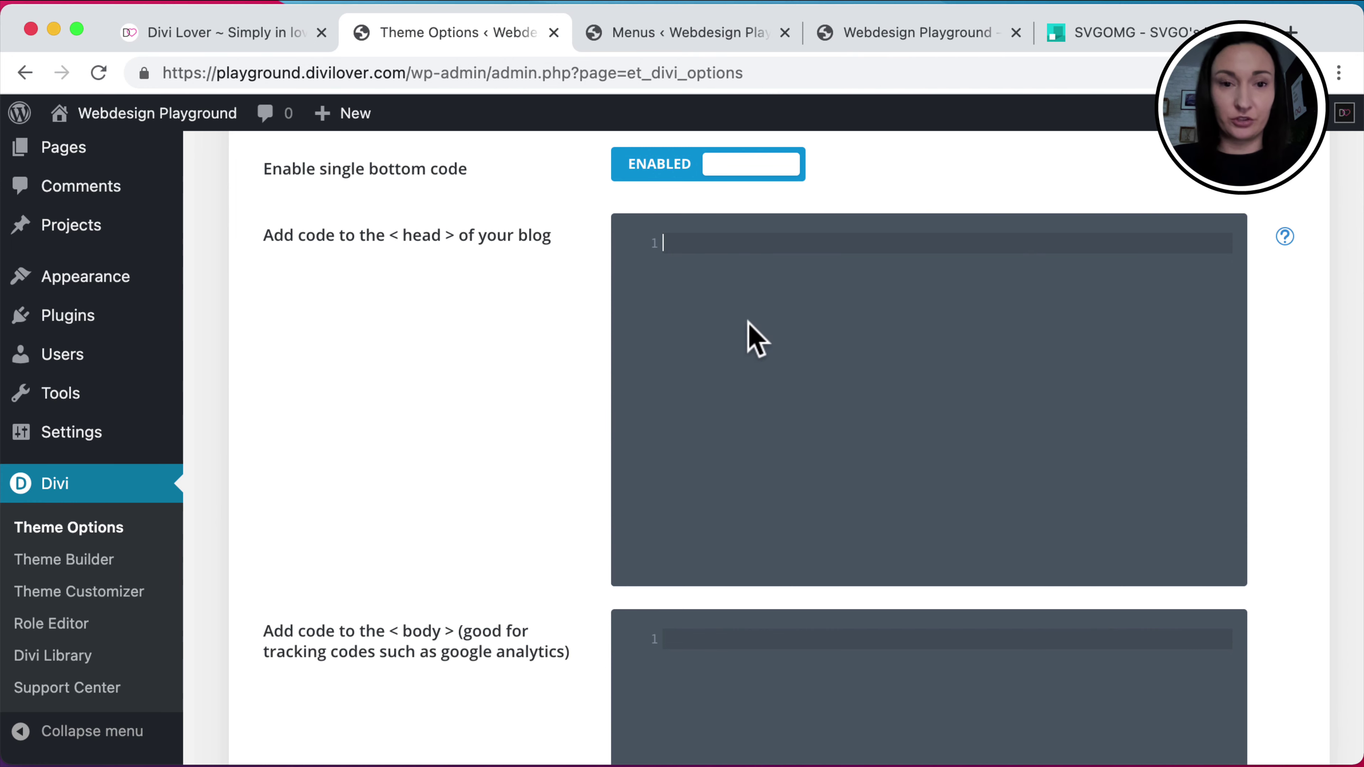
scroll(748, 325, down, 1)
scroll(748, 322, up, 4)
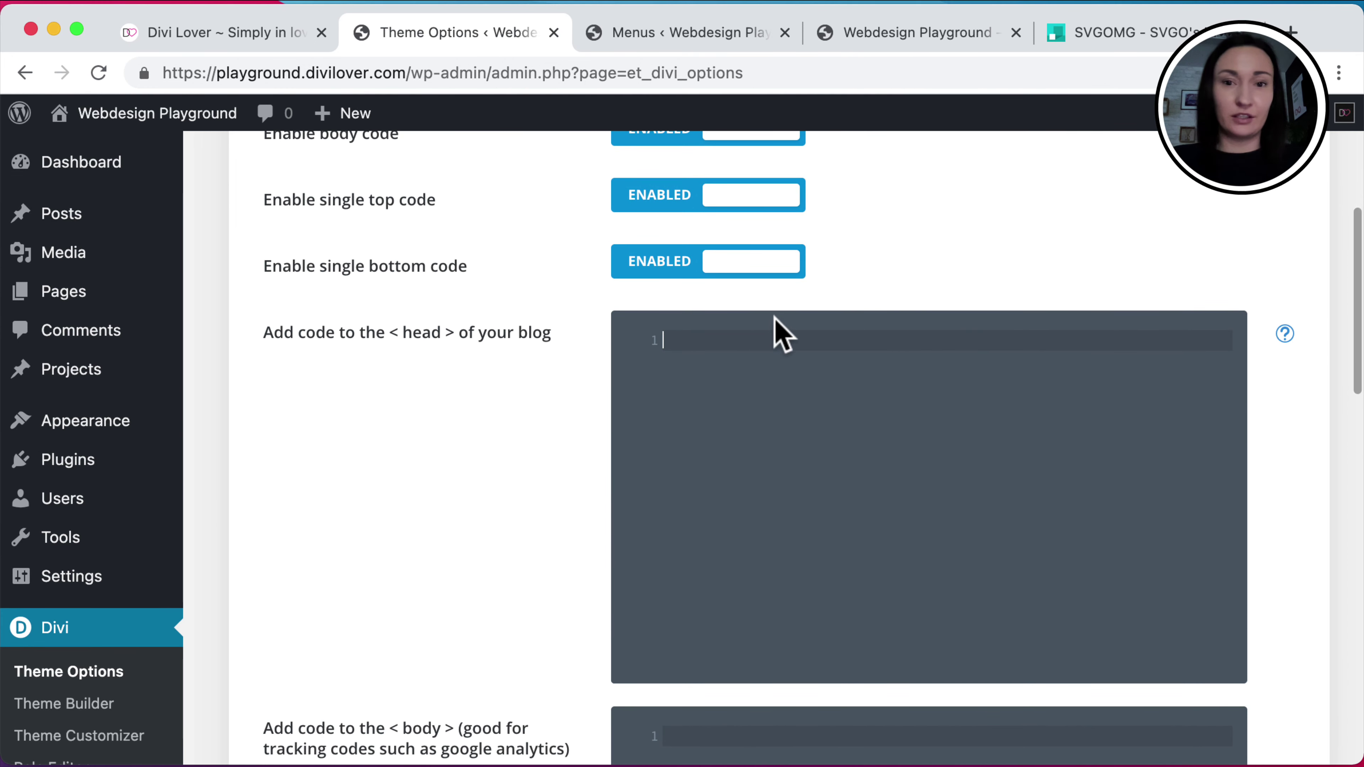
Add opening and closing script tags with blank lines between them to the head code field
click(768, 349)
text(<)
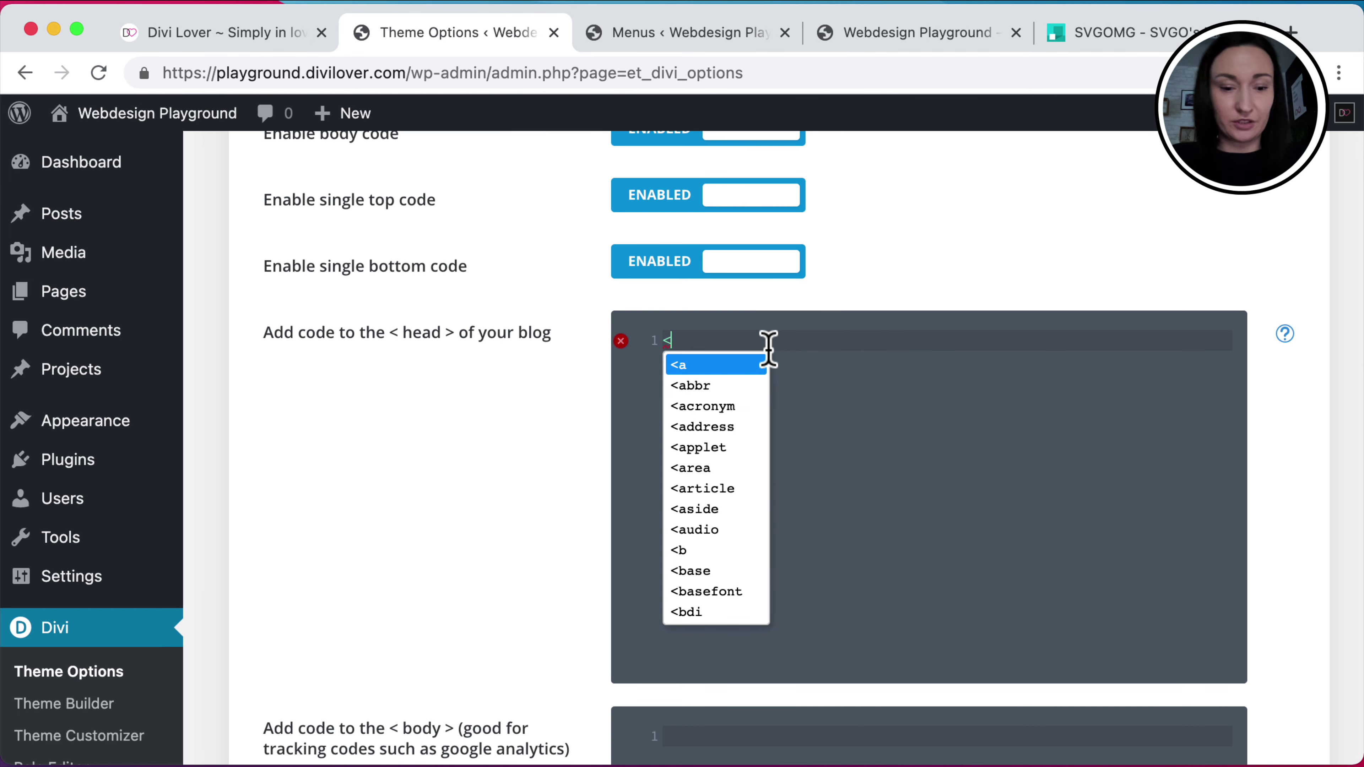
text(scr)
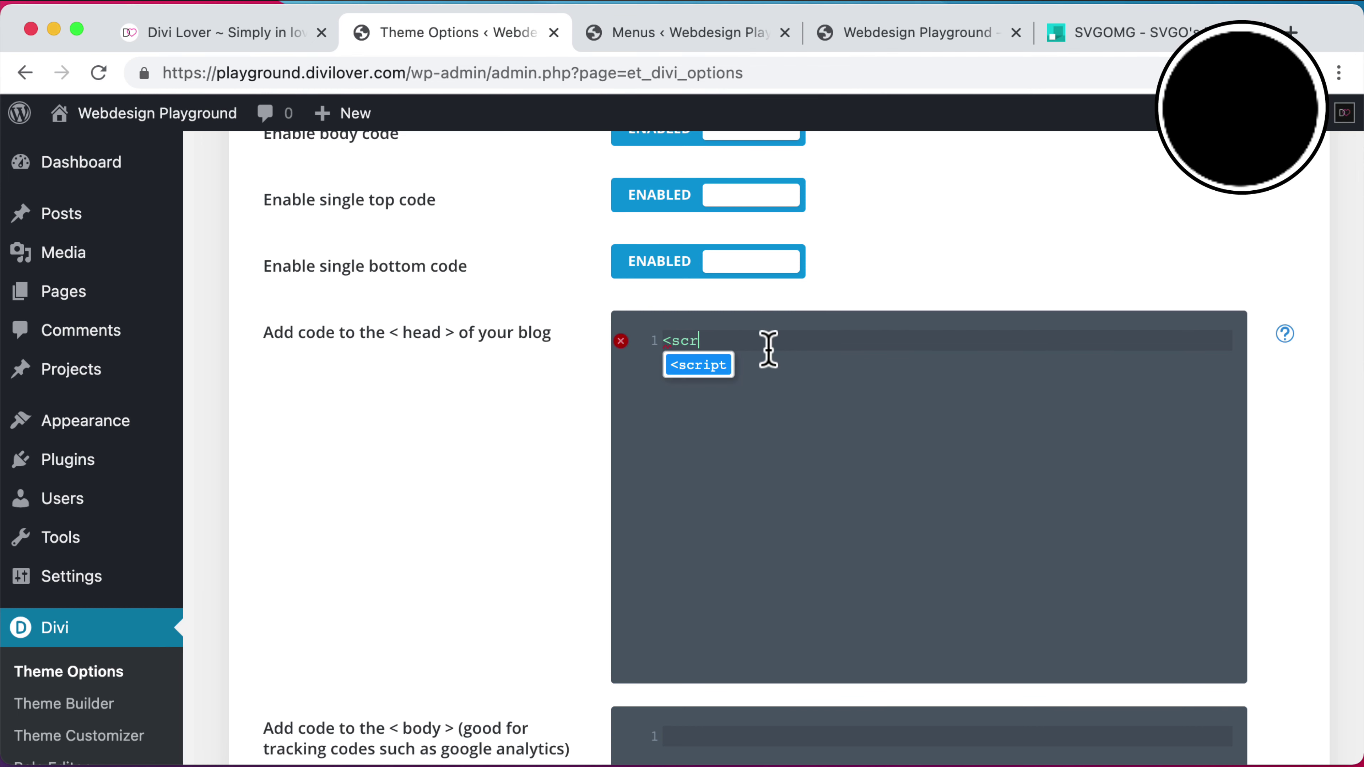
text(ipt>   </)
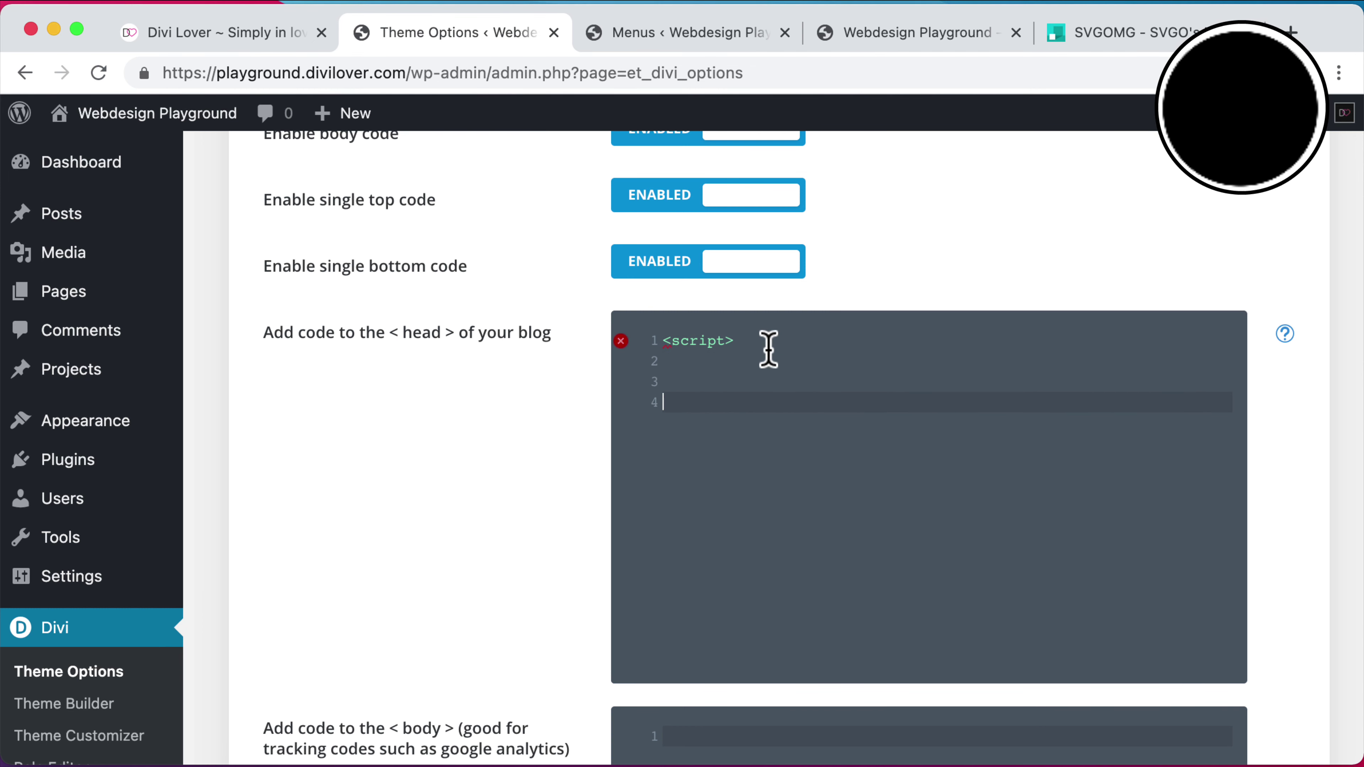
text(s)
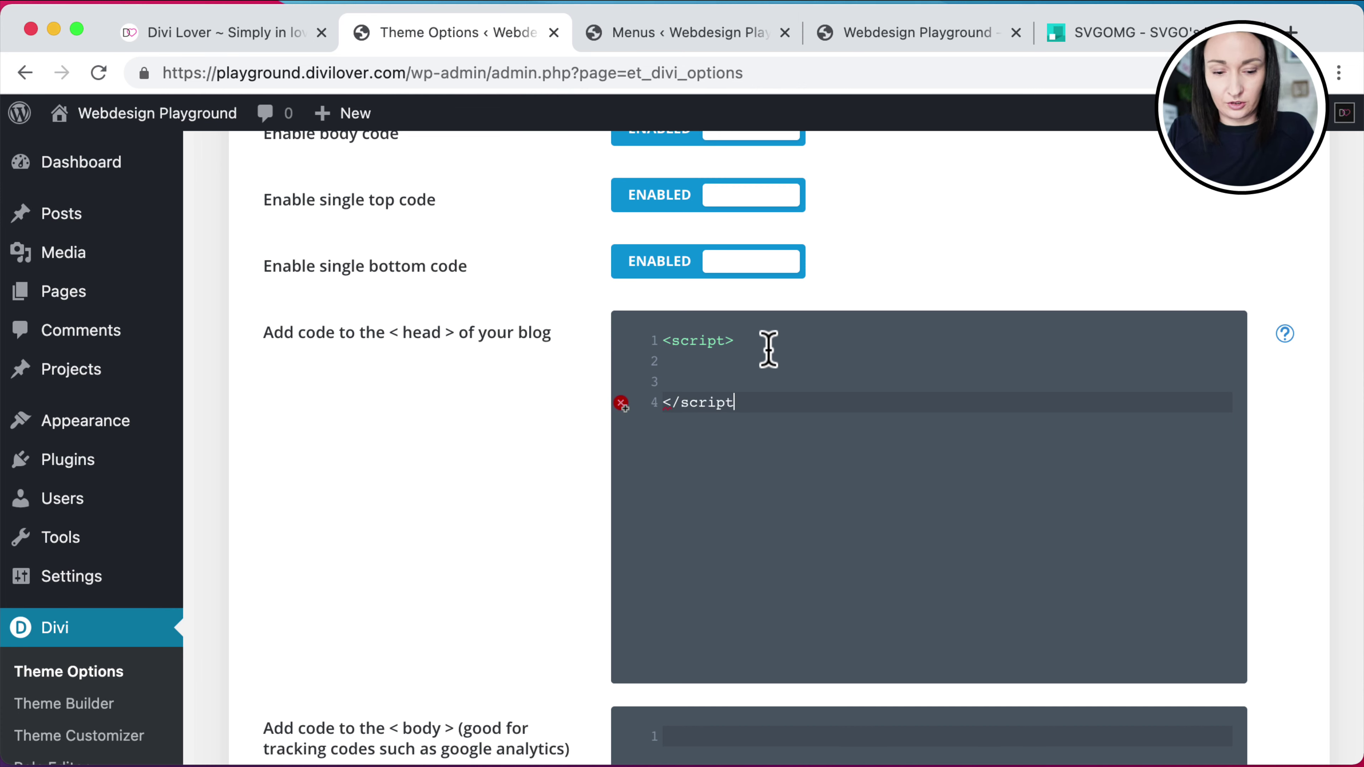
key(Up)
key(ctrl+o)
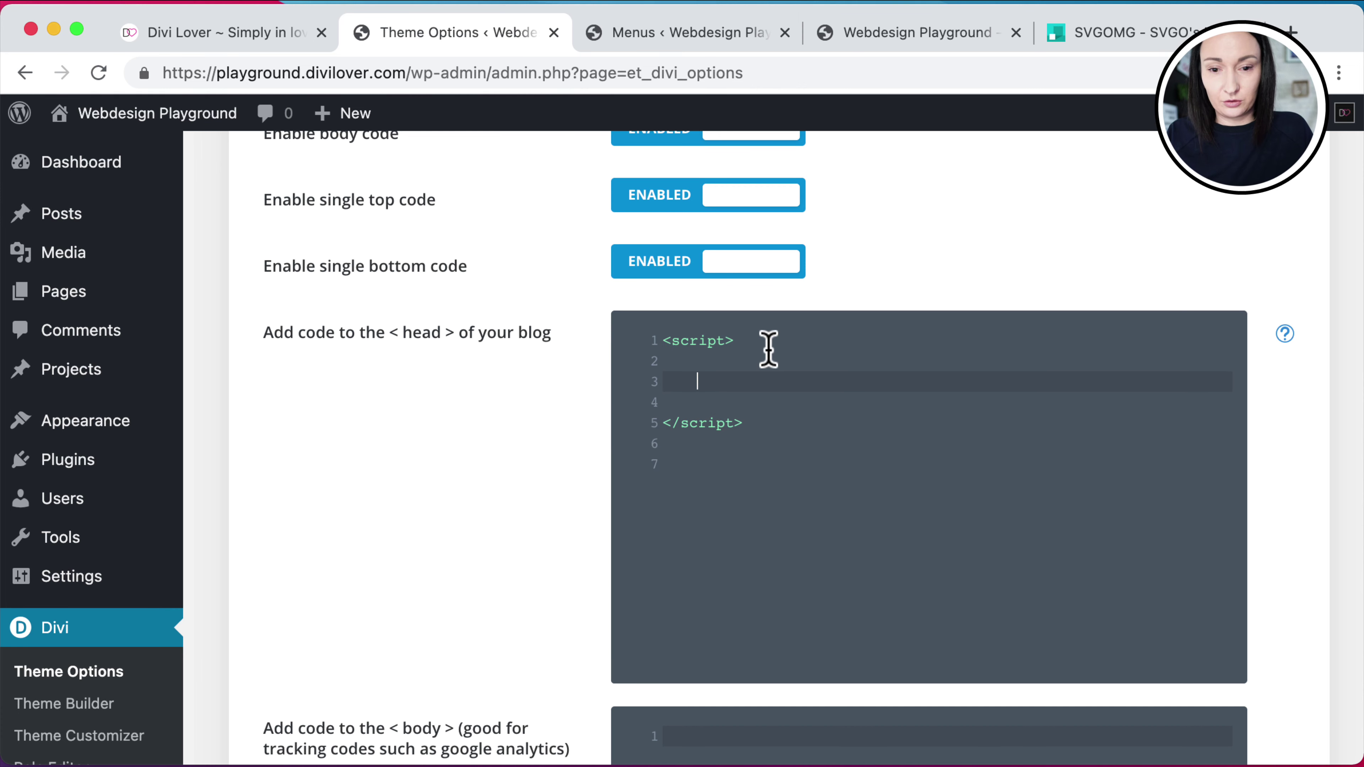
key(ctrl+o)
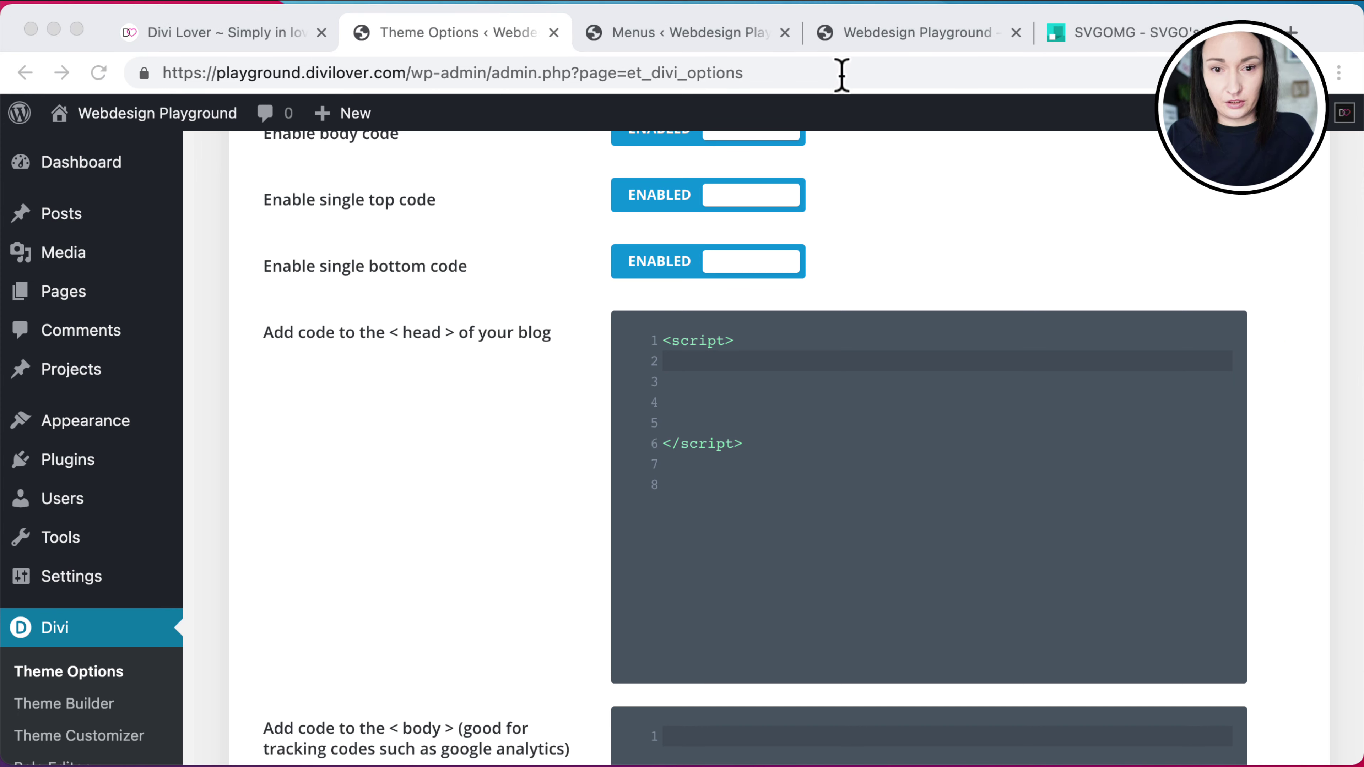
Insert the wrapper jQuery(document).ready(function($) { with its closing }); between the script tags
key(super+Tab)
text(jQuery(document).ready(function($) {)
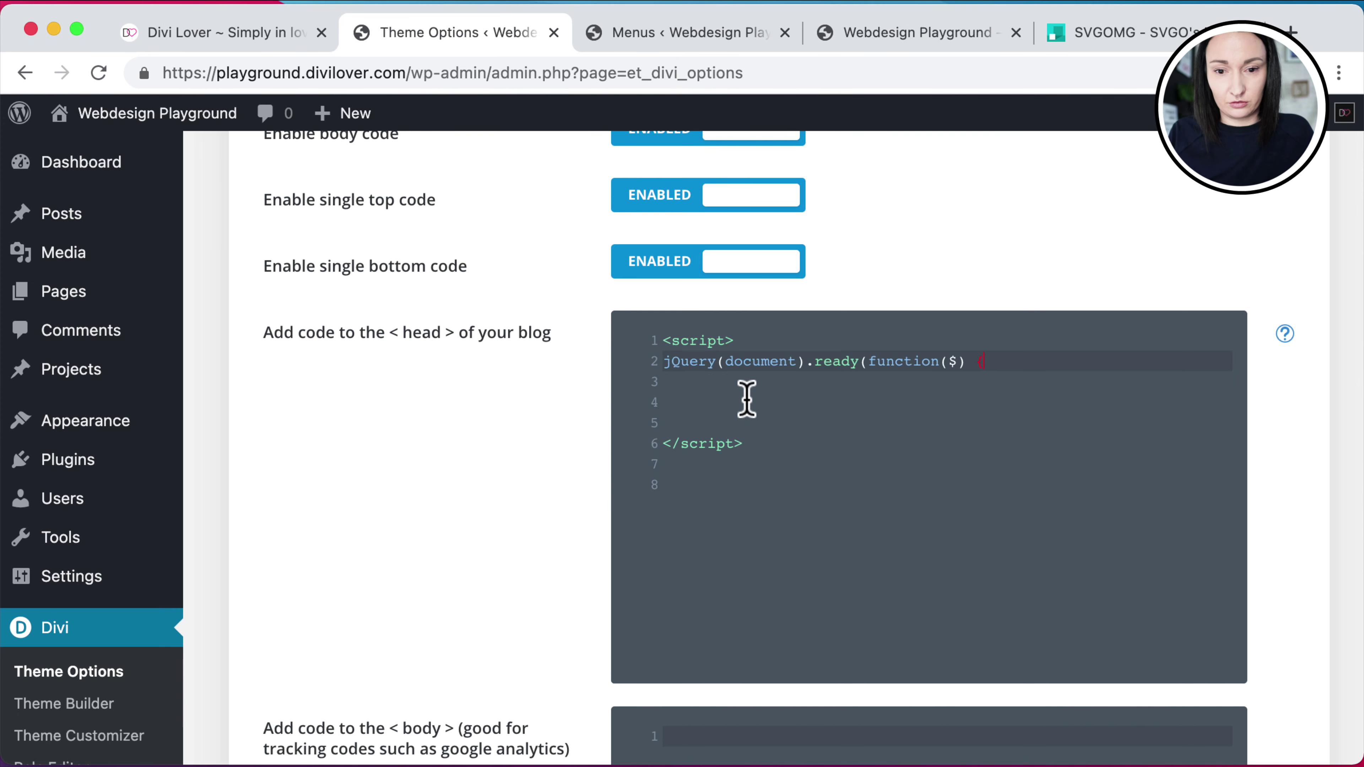
click(782, 428)
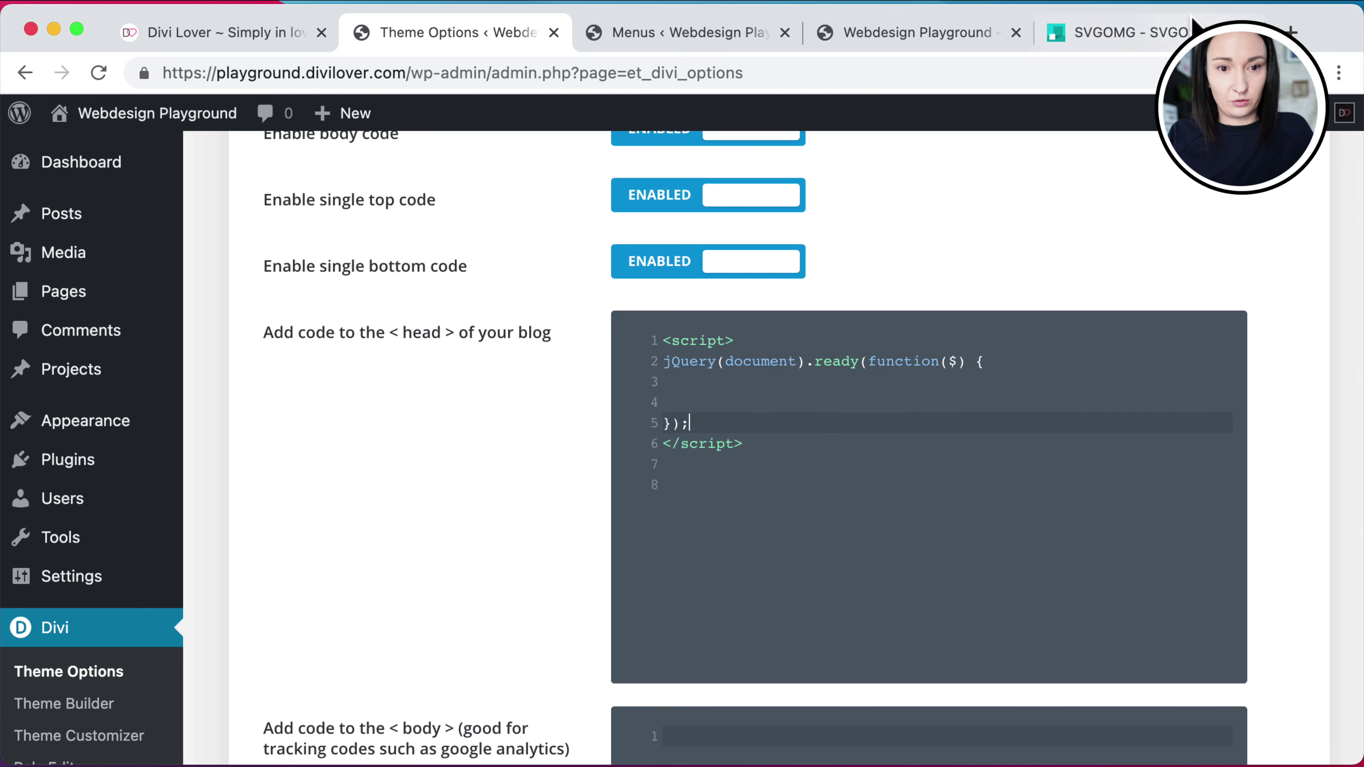
click(1130, 29)
click(677, 34)
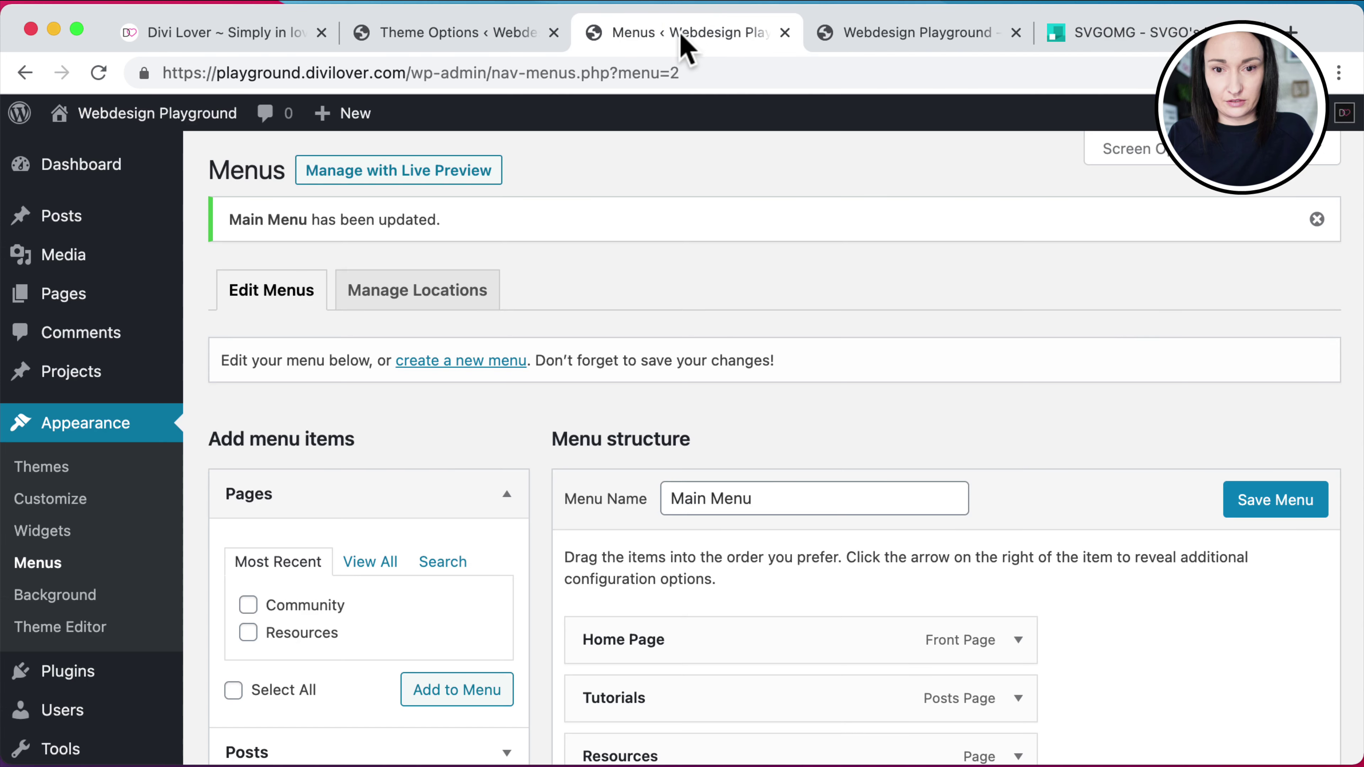
click(459, 35)
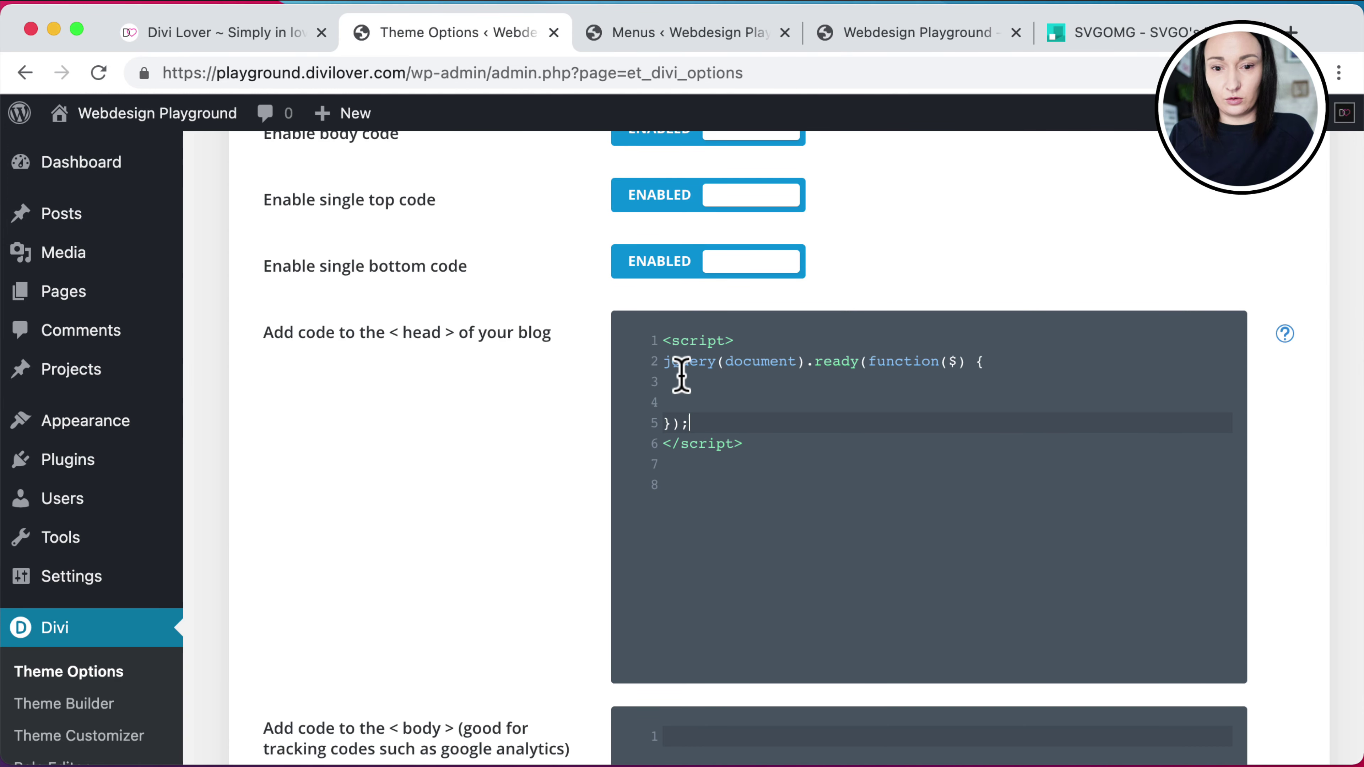
click(719, 381)
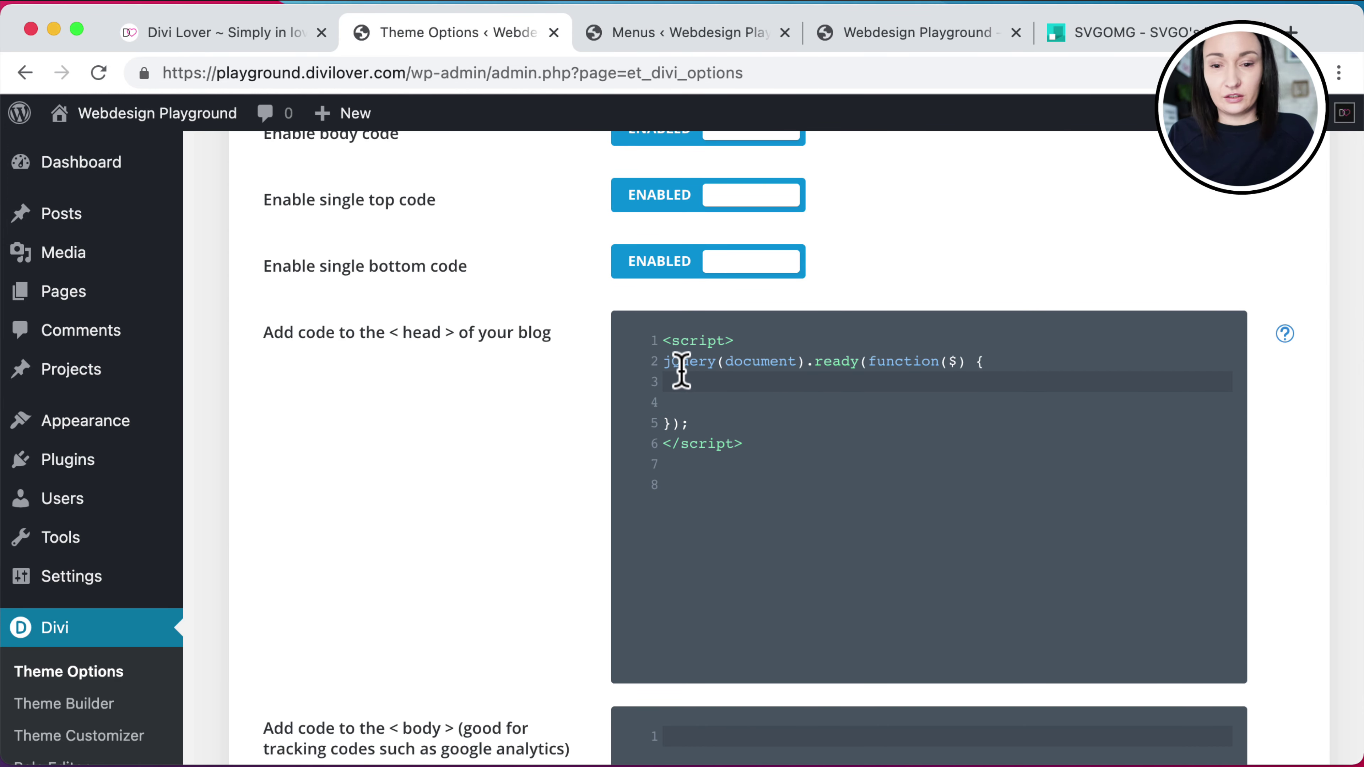
drag(663, 362, 953, 363)
click(956, 362)
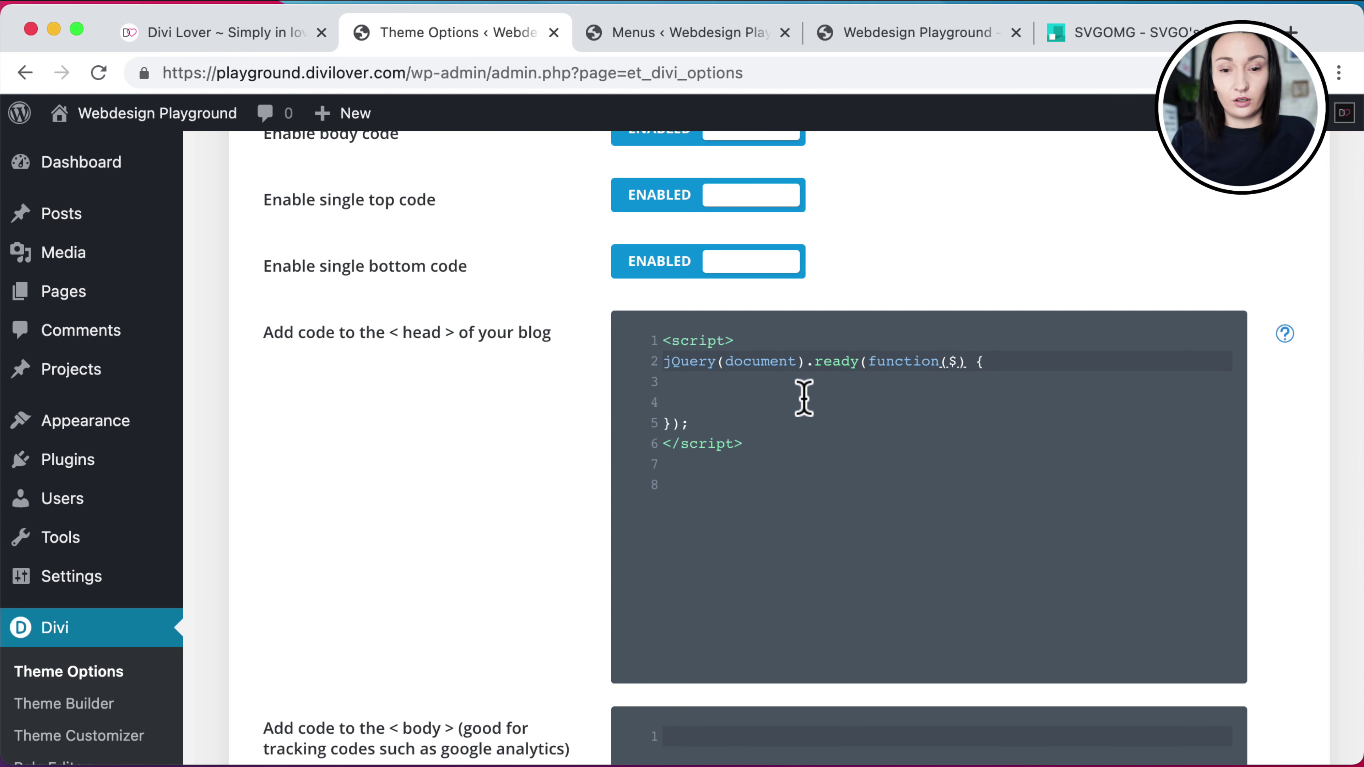
Write the selector $(.dl-community>a) on the first line inside the ready function
click(780, 387)
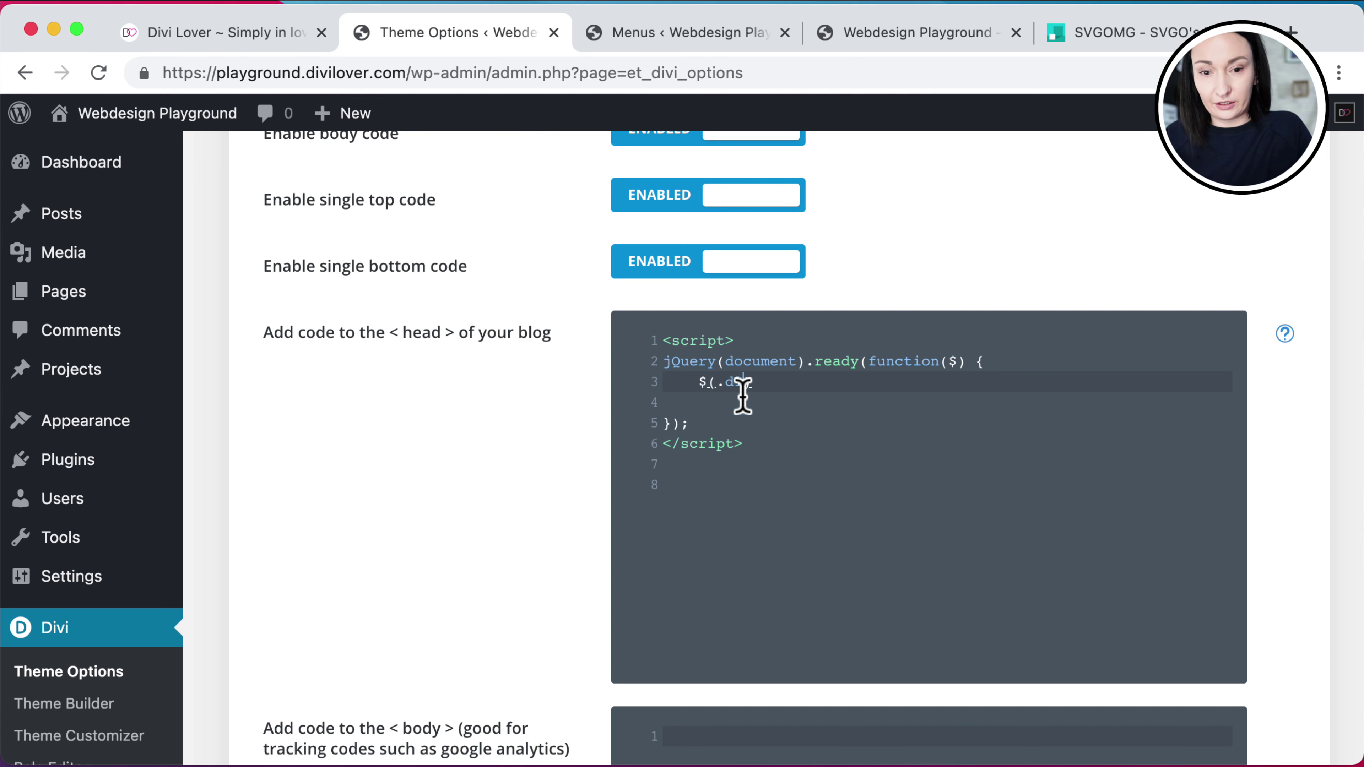
text(dl-communit)
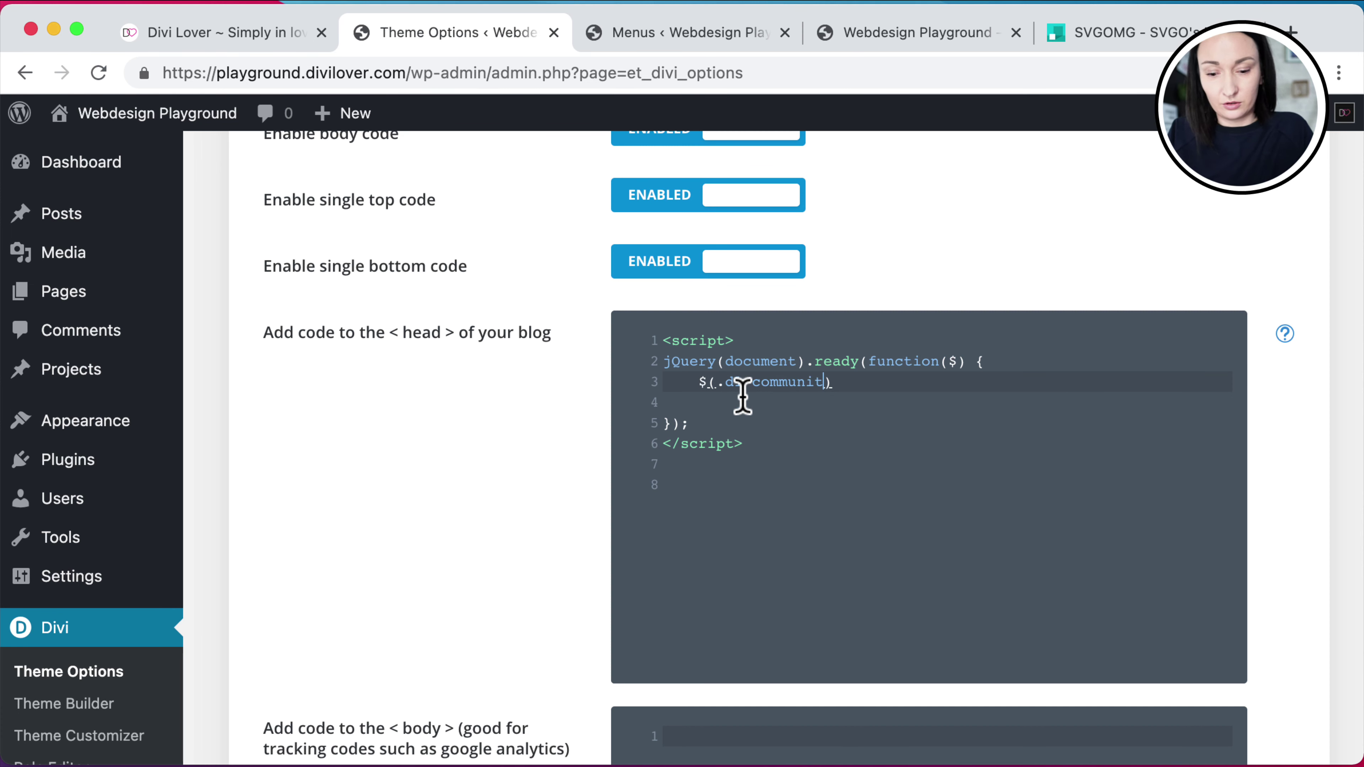
text(y>a)
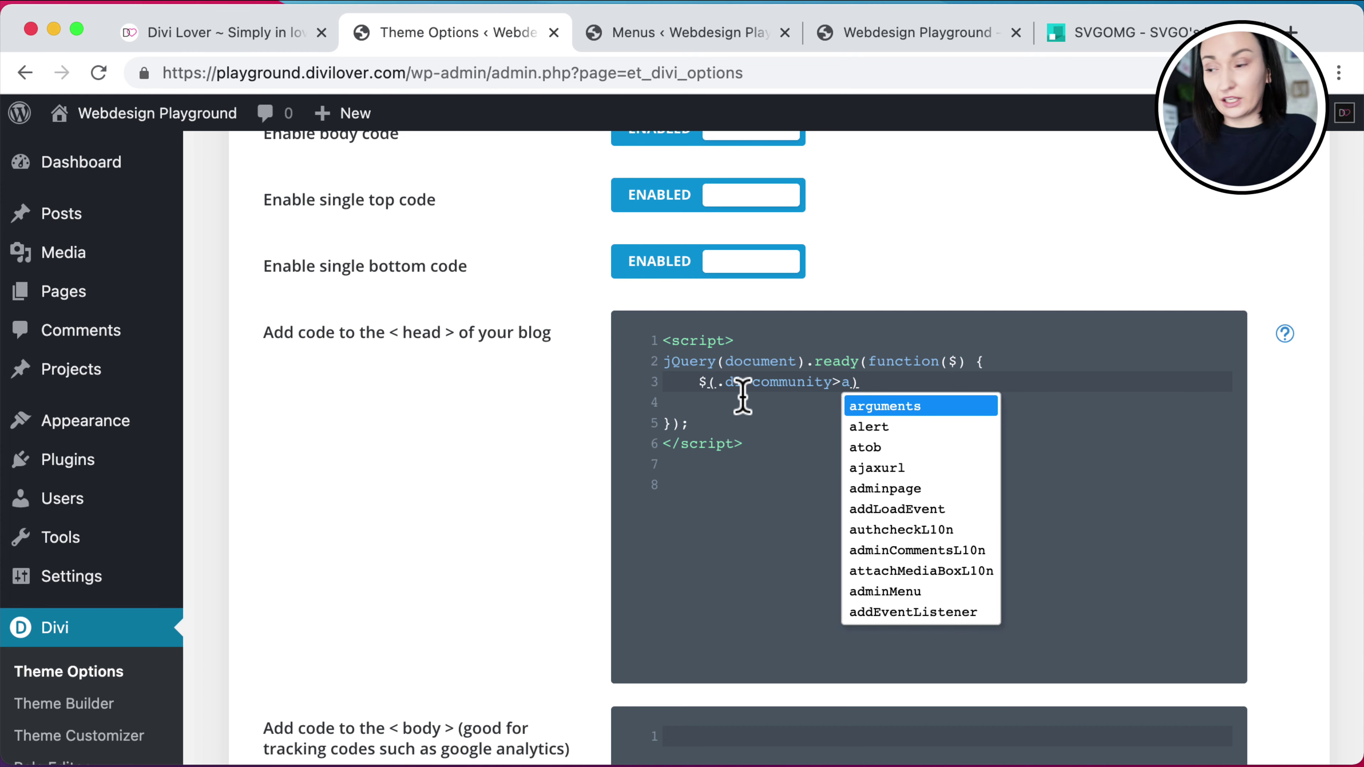
key(Escape)
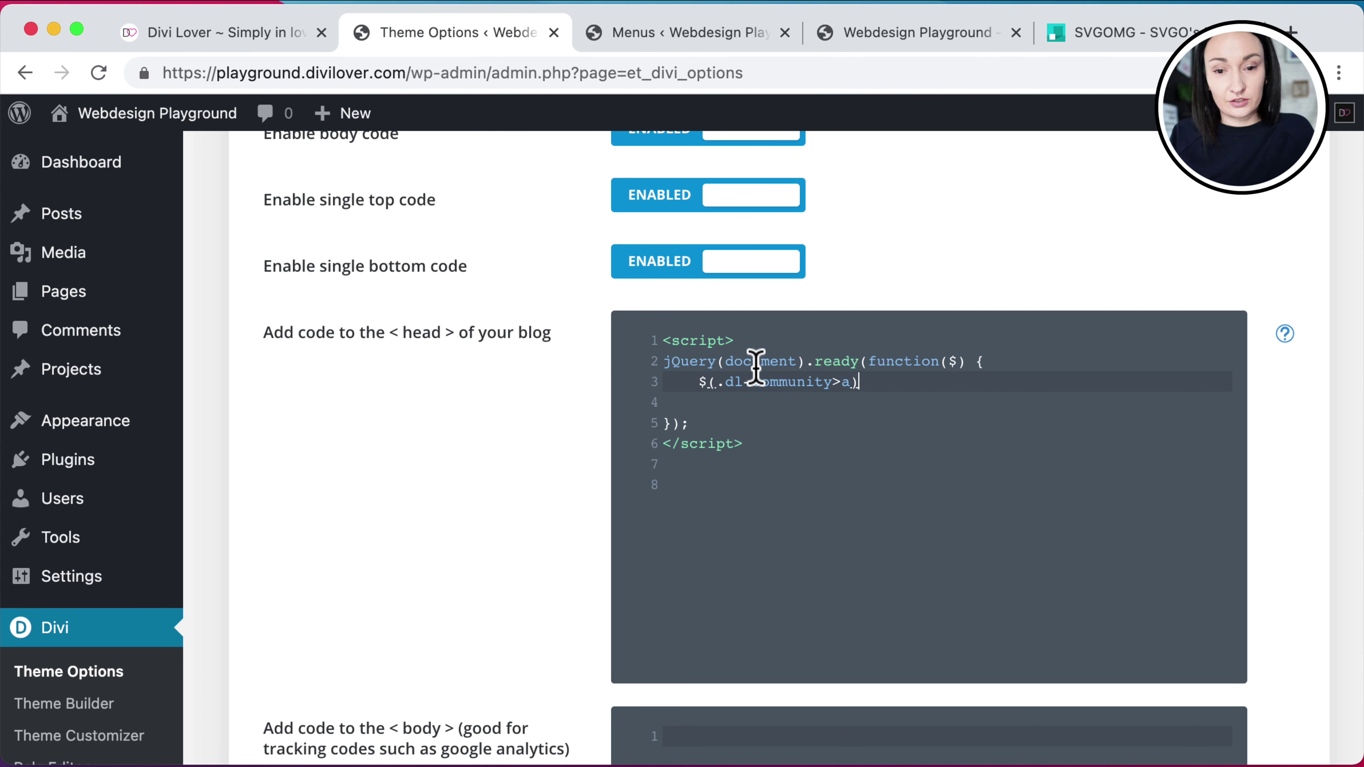
Extend the .dl-community>a selector with .prepend(''), paste the copied SVG code between the quotes, and end the statement with a semicolon
click(591, 33)
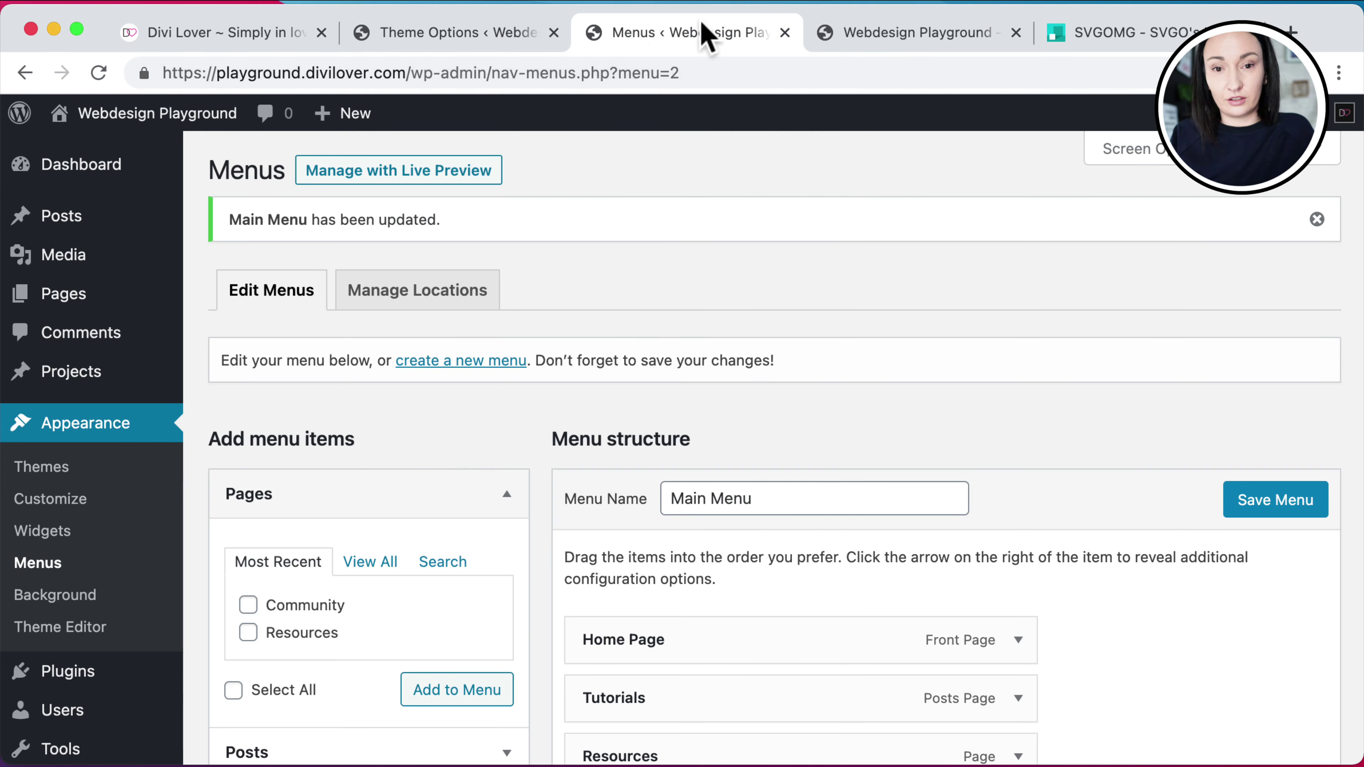
click(903, 31)
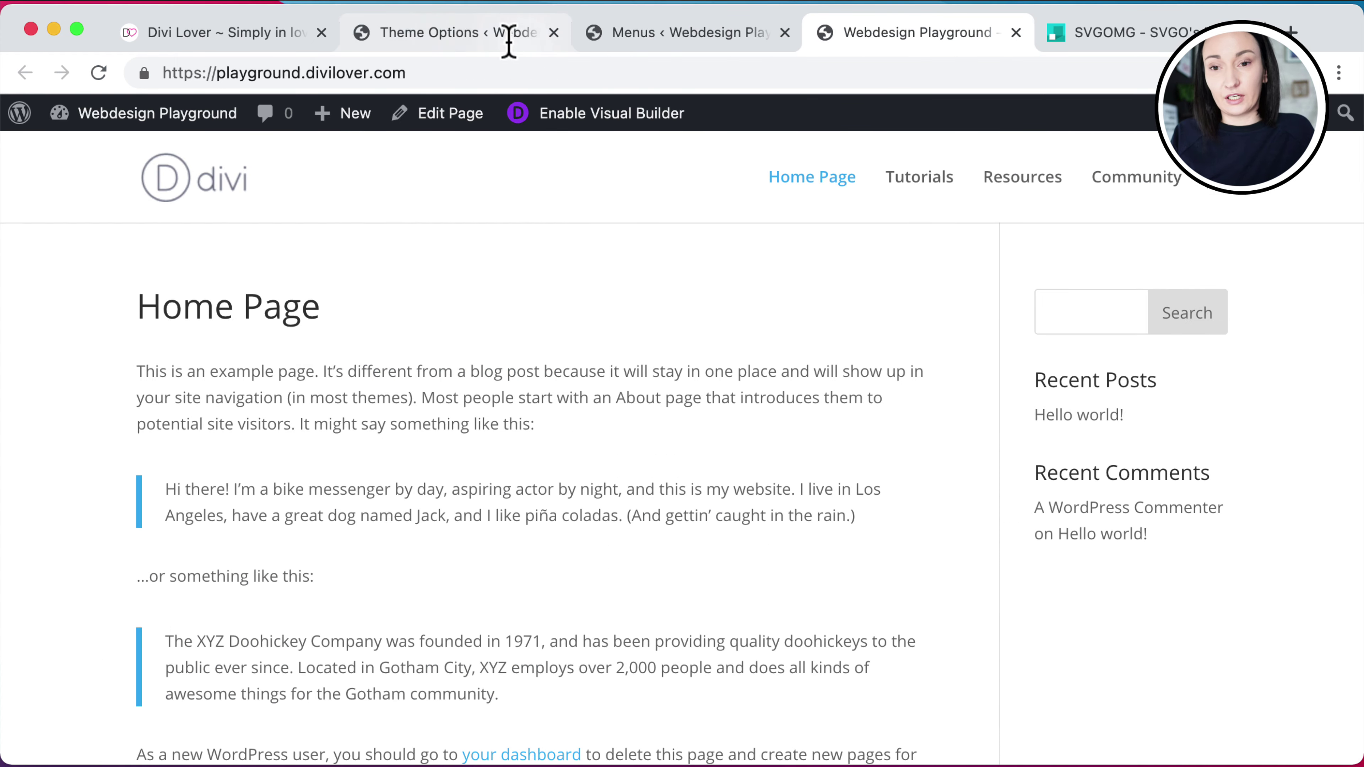
click(471, 35)
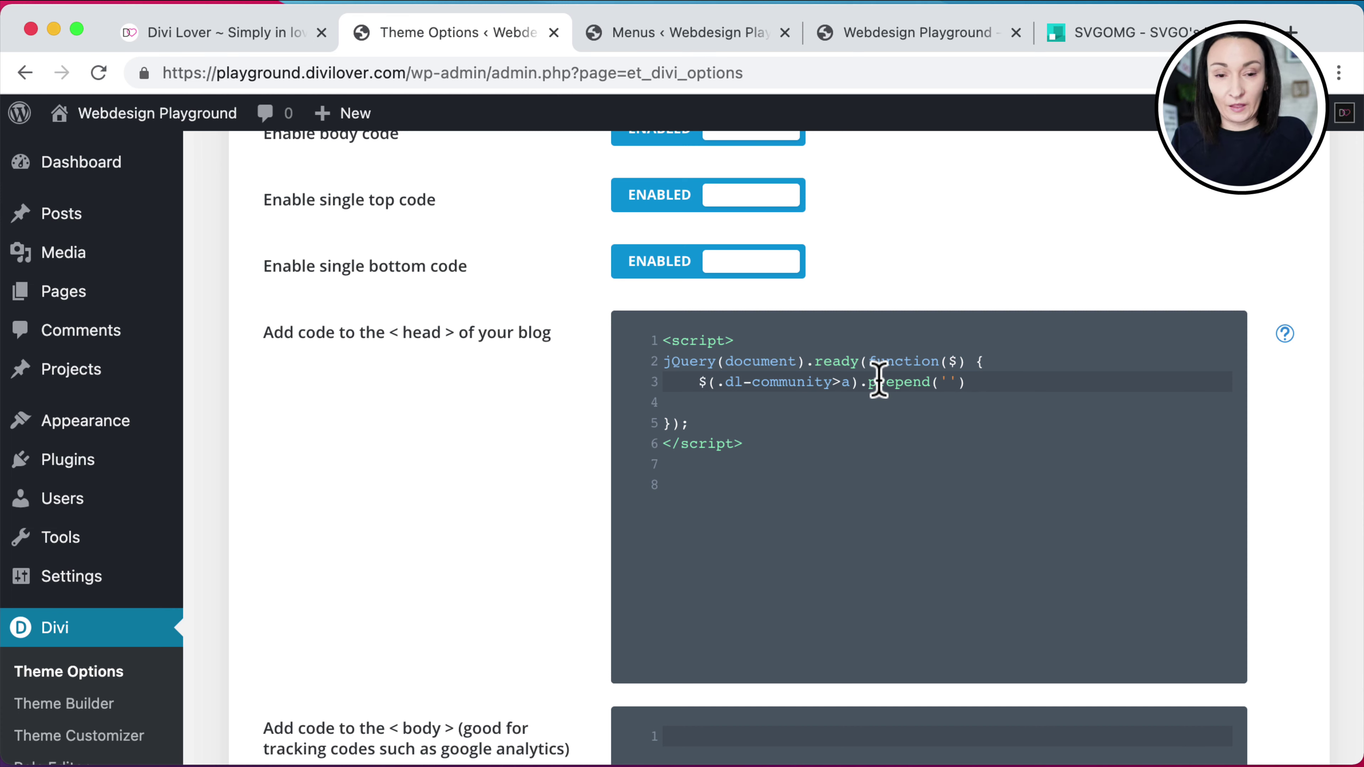
key(super+v)
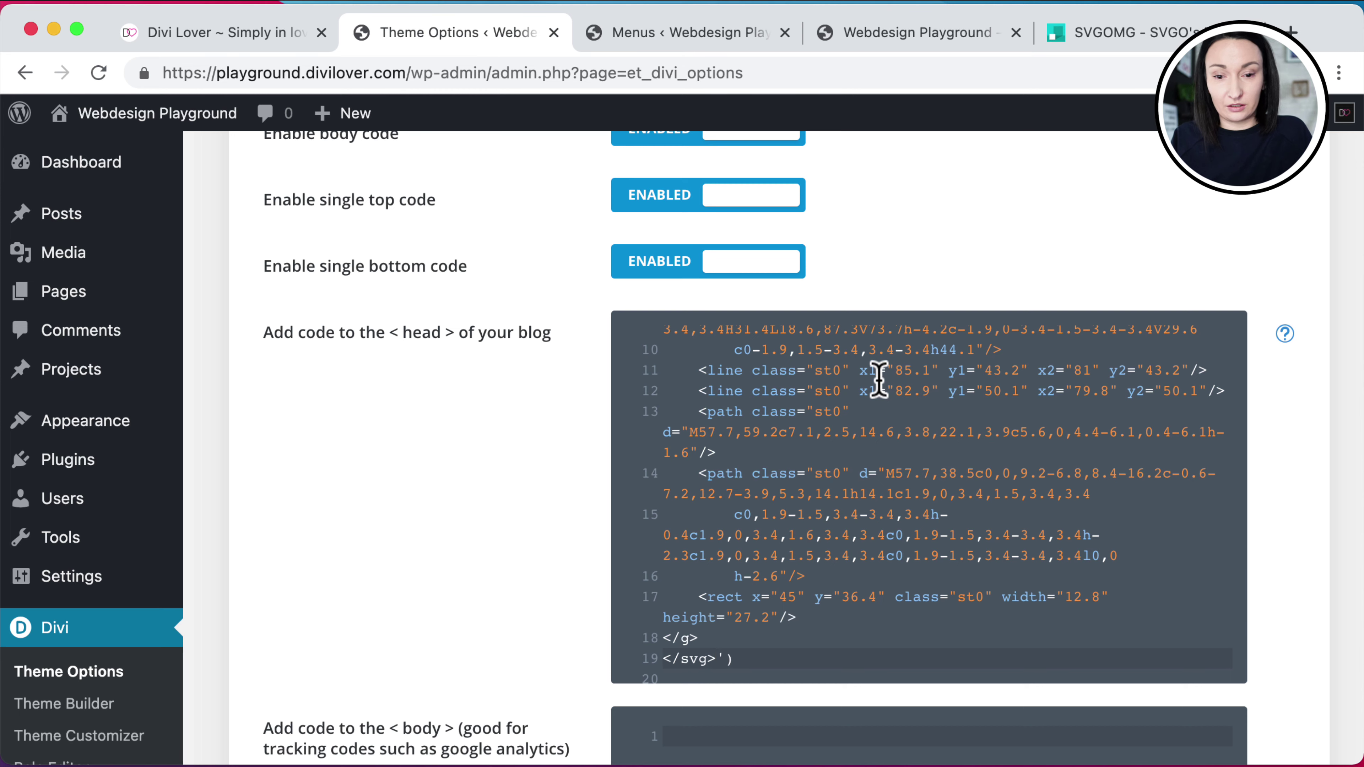
scroll(879, 381, up, 8)
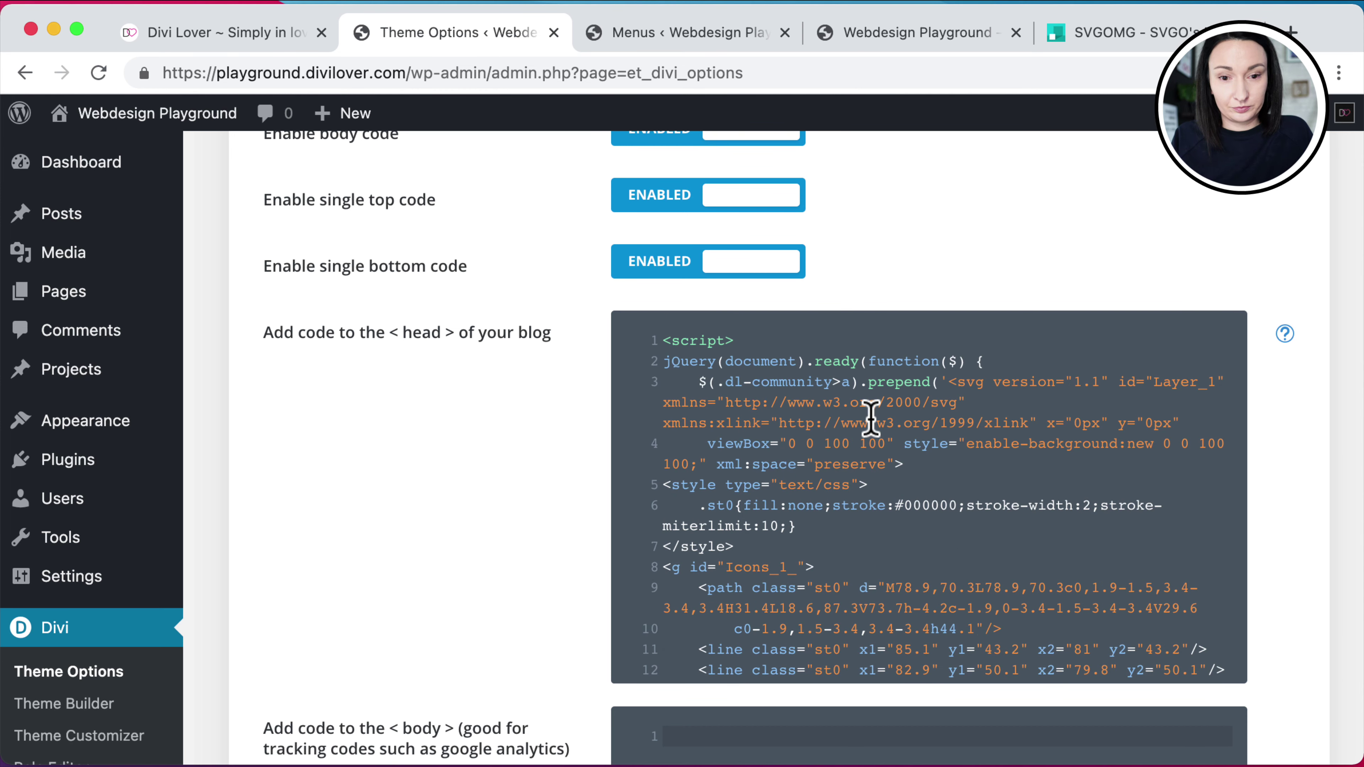
scroll(871, 418, down, 7)
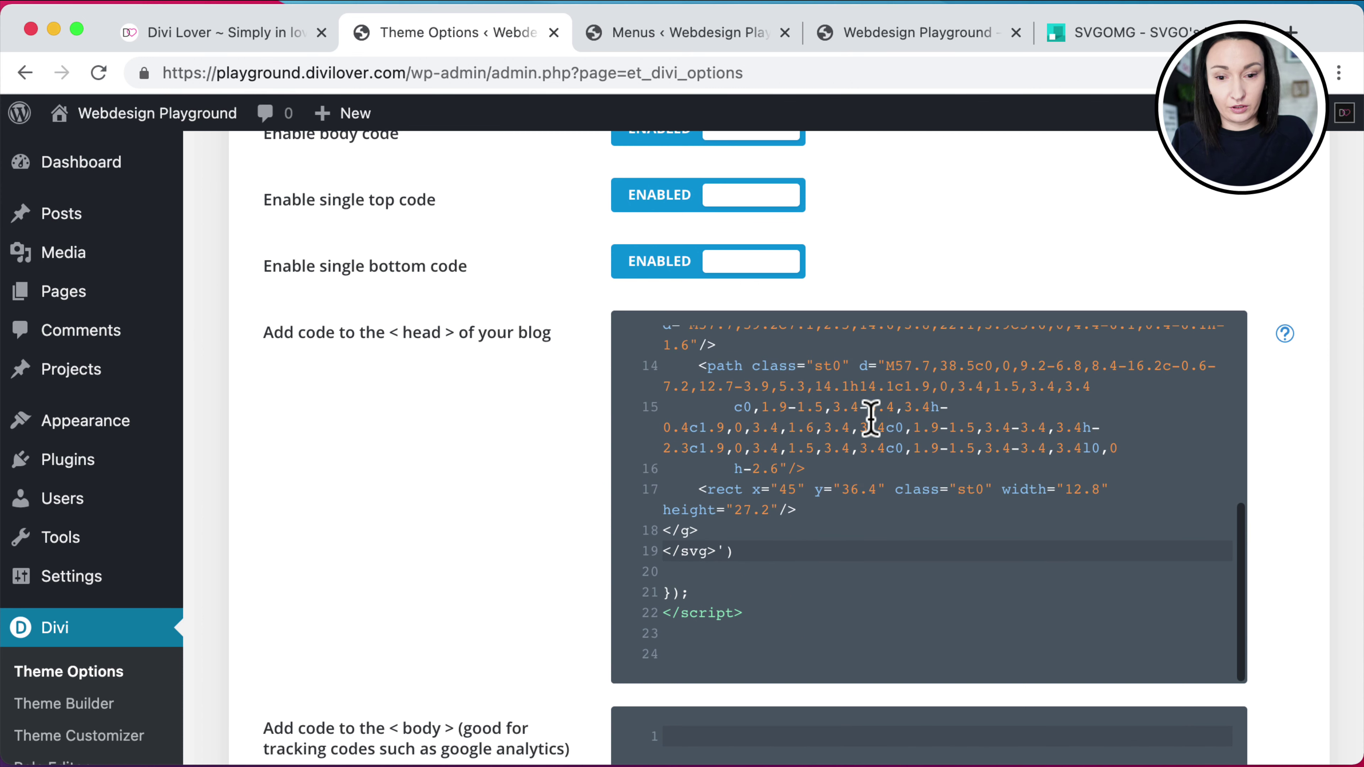
click(787, 551)
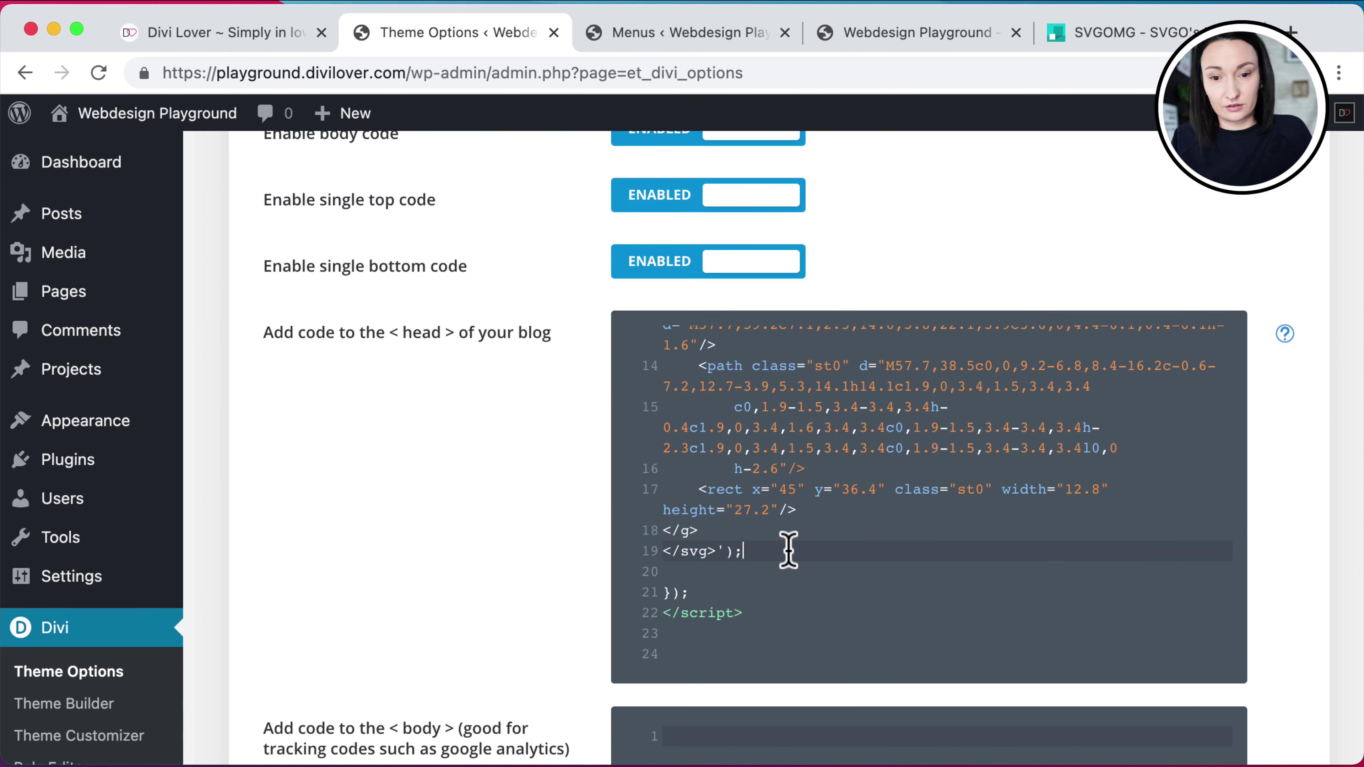
Save the Divi theme options and show the Webdesign Playground home page to check its menu
scroll(787, 550, down, 15)
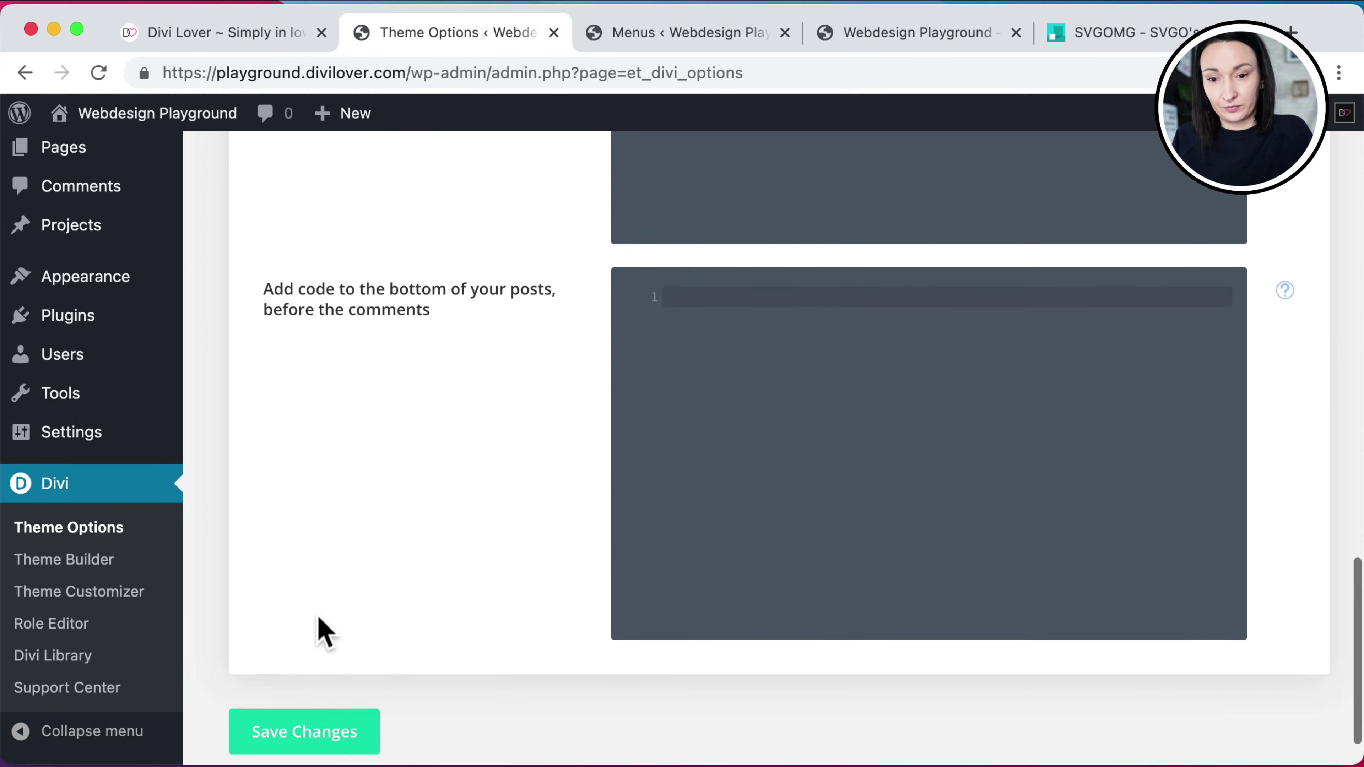
click(302, 669)
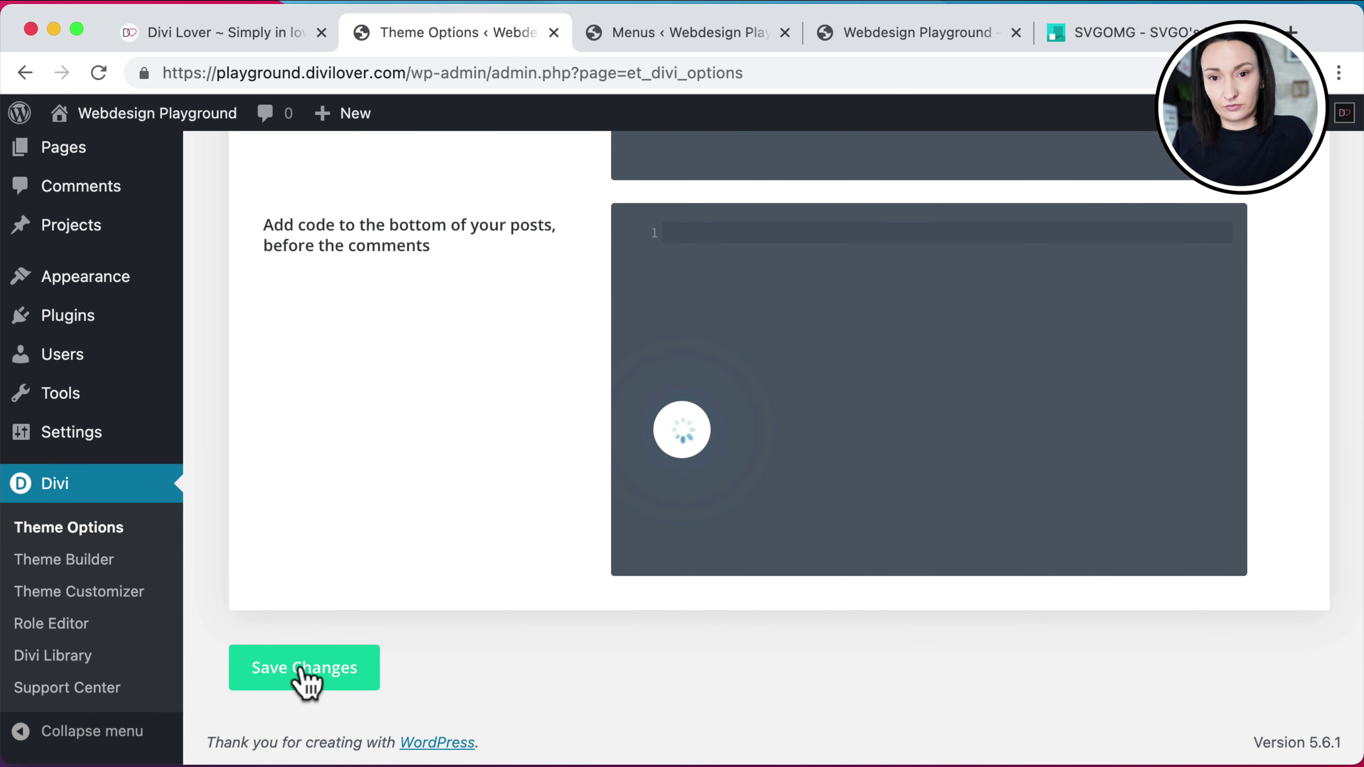
click(706, 36)
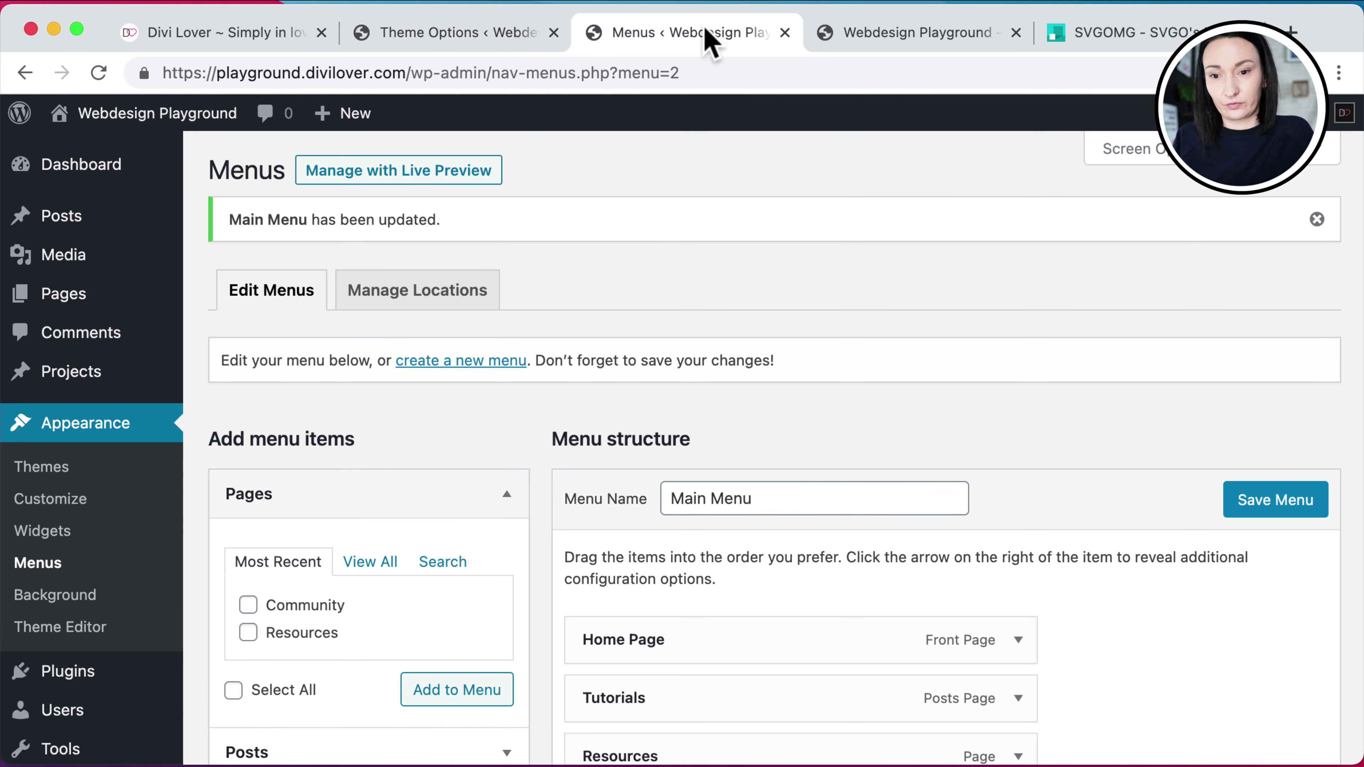
click(882, 43)
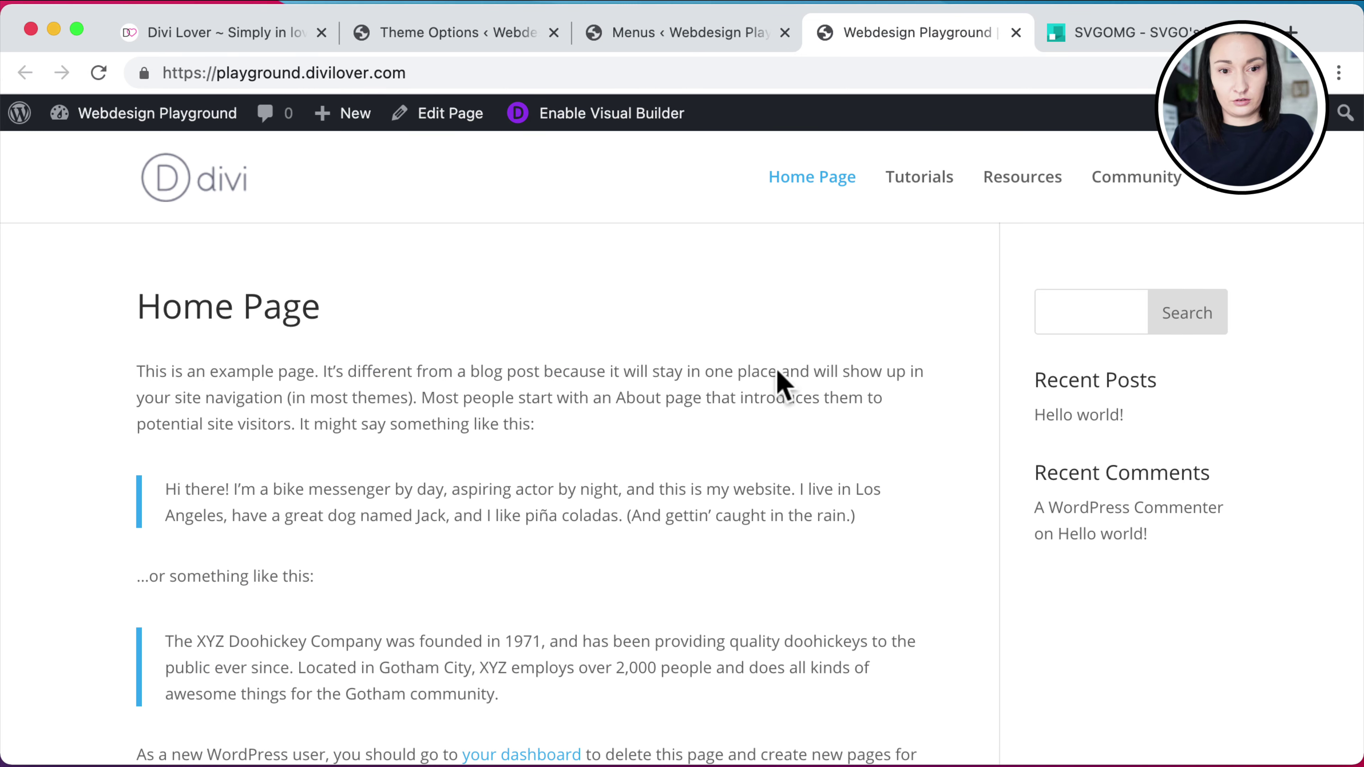
Inspect the Webdesign Playground home page with the developer tools and examine the console for script errors
click(491, 40)
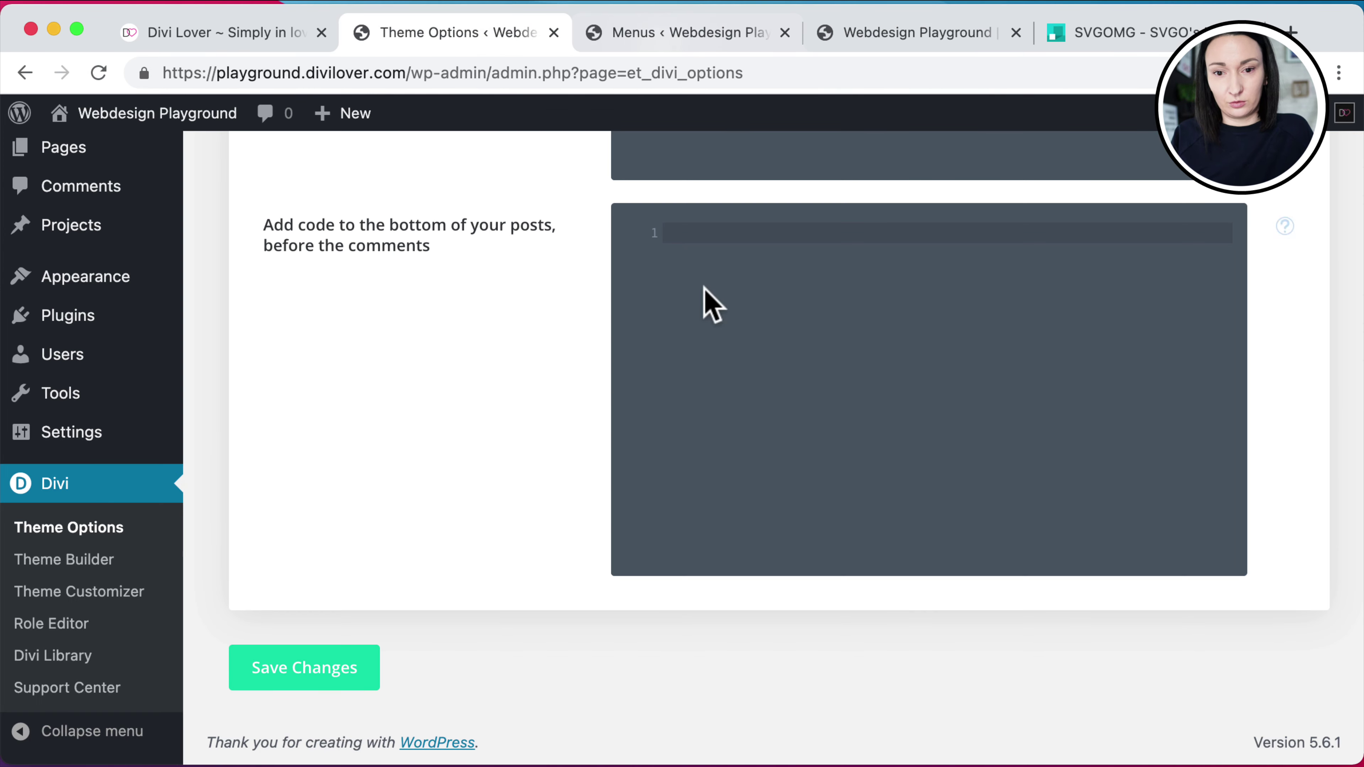
scroll(704, 305, up, 10)
scroll(703, 305, up, 5)
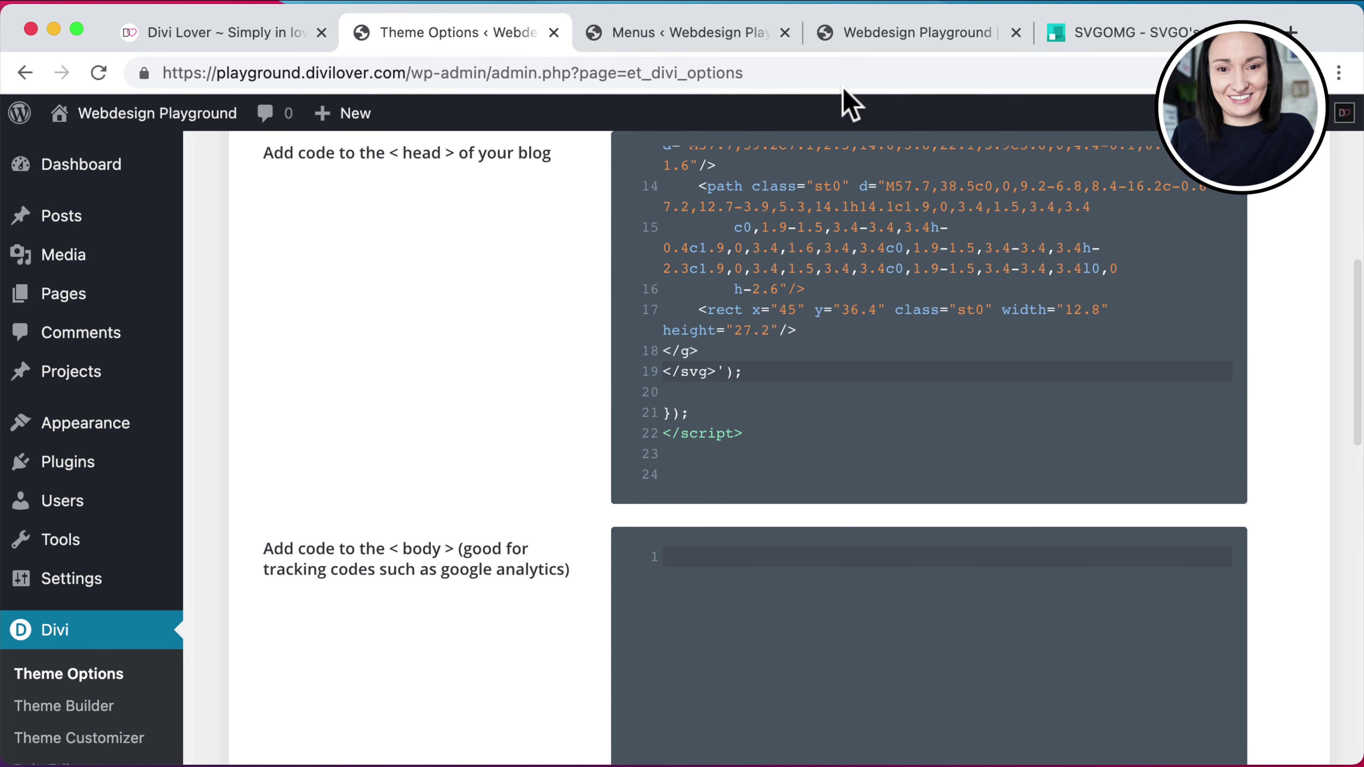
click(870, 34)
right_click(638, 489)
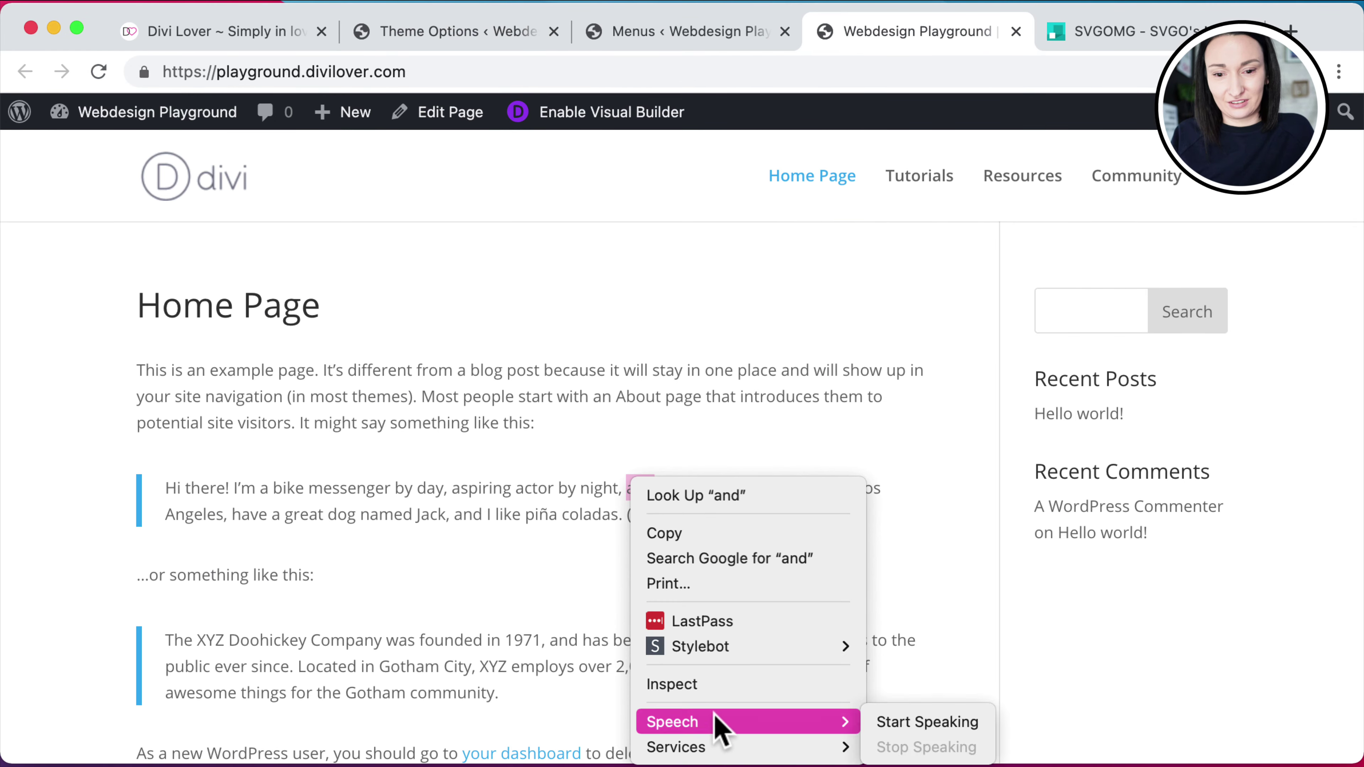
click(720, 686)
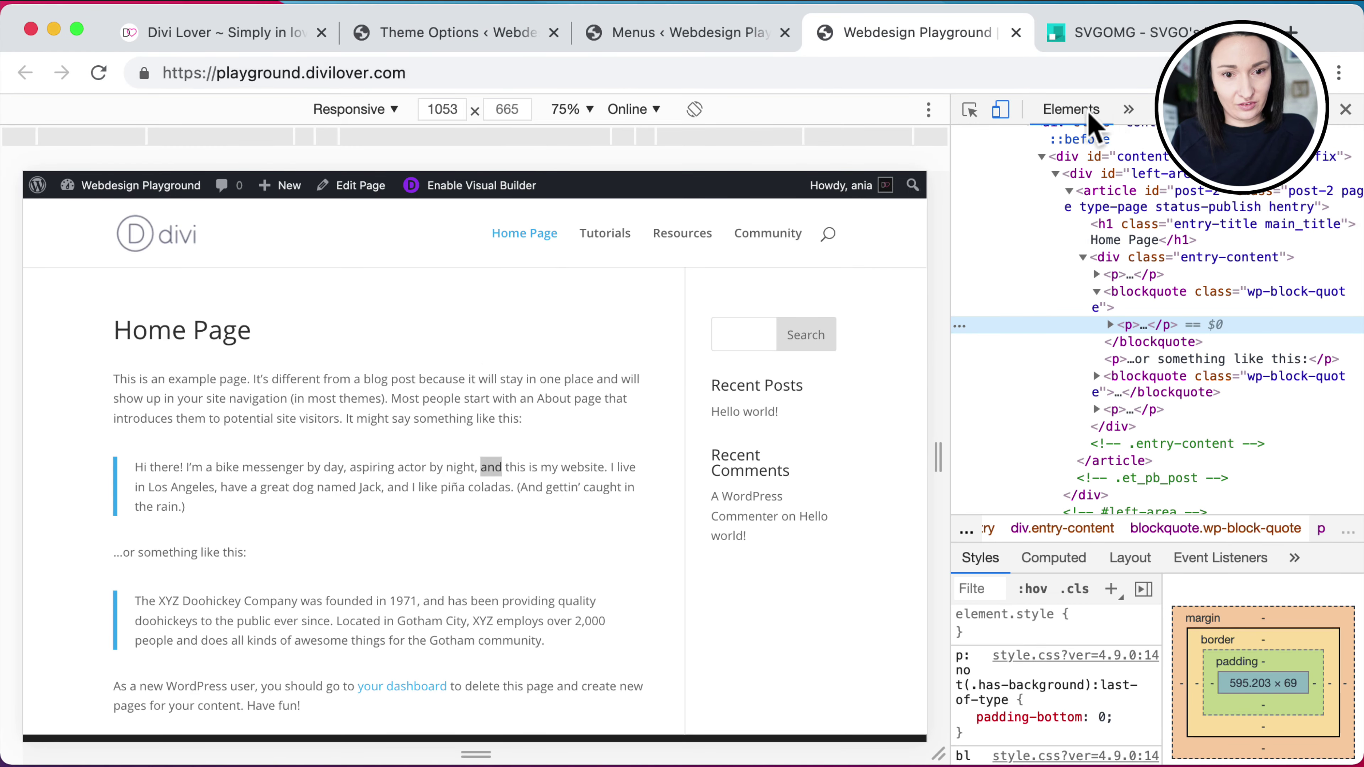
key(Escape)
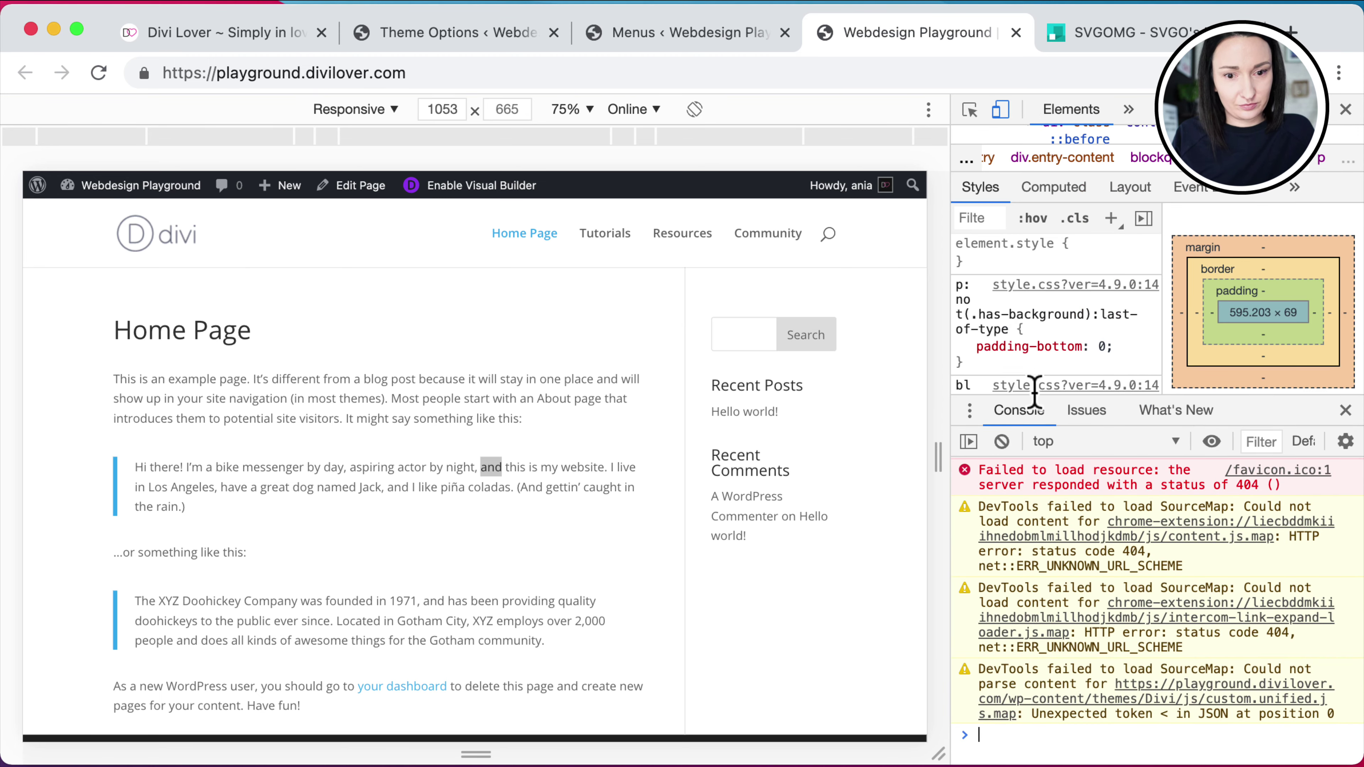
drag(938, 395, 760, 402)
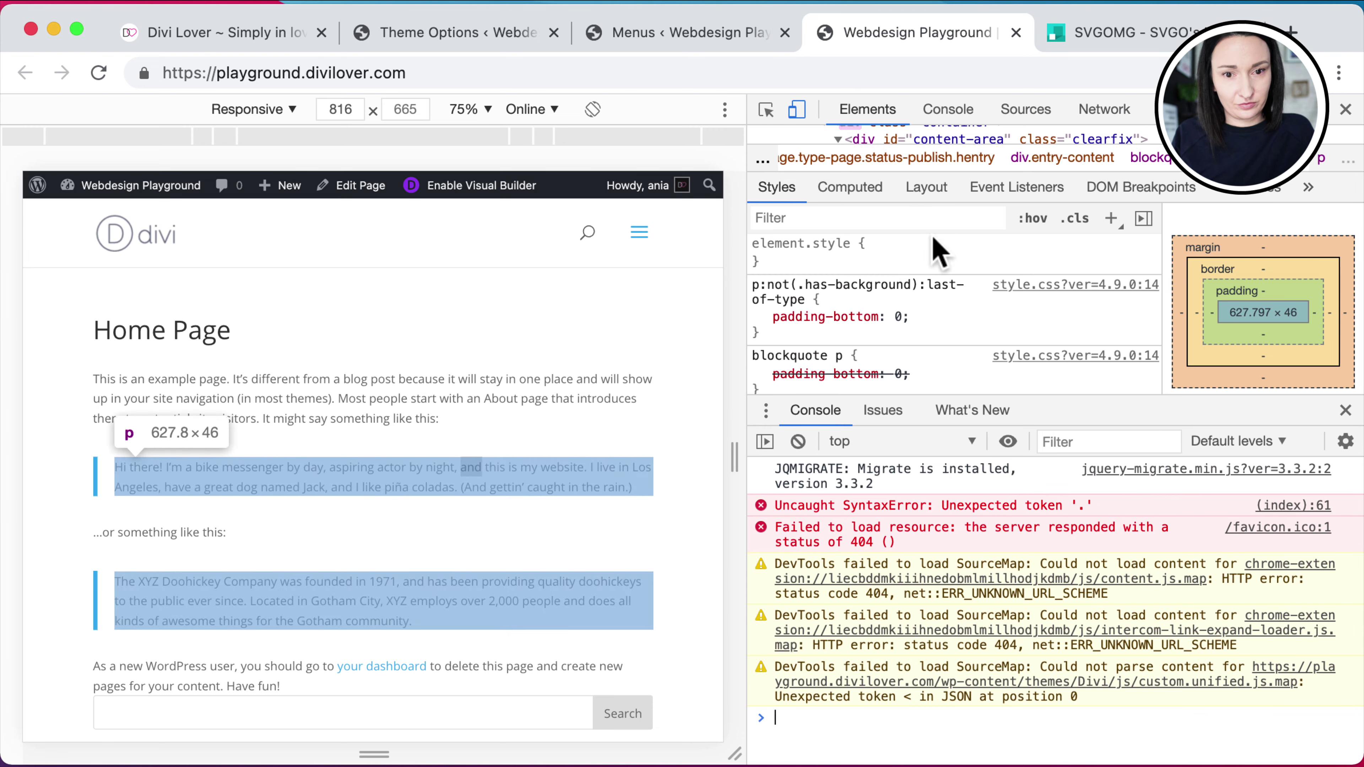
click(945, 112)
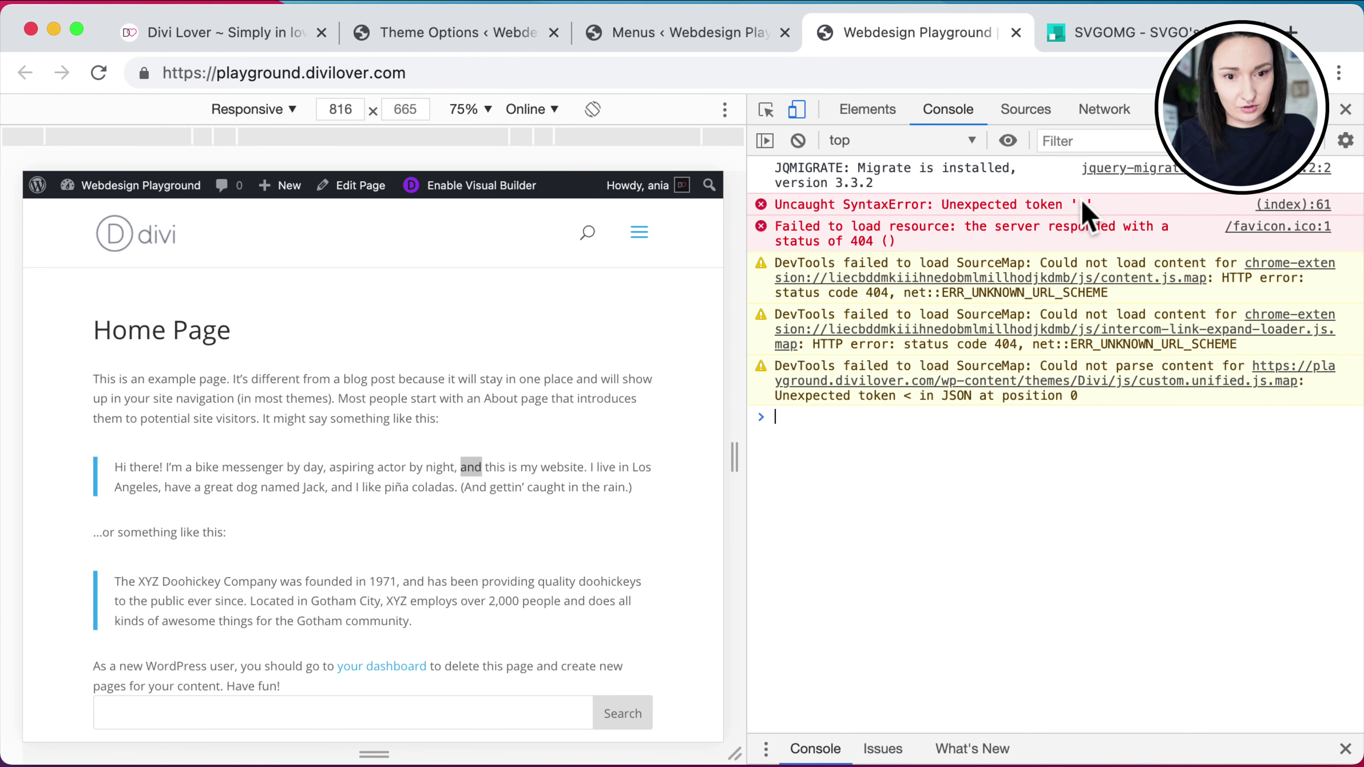
Delete the whole style block with the .st0 rule from the SVG code in the theme options' head code
click(634, 42)
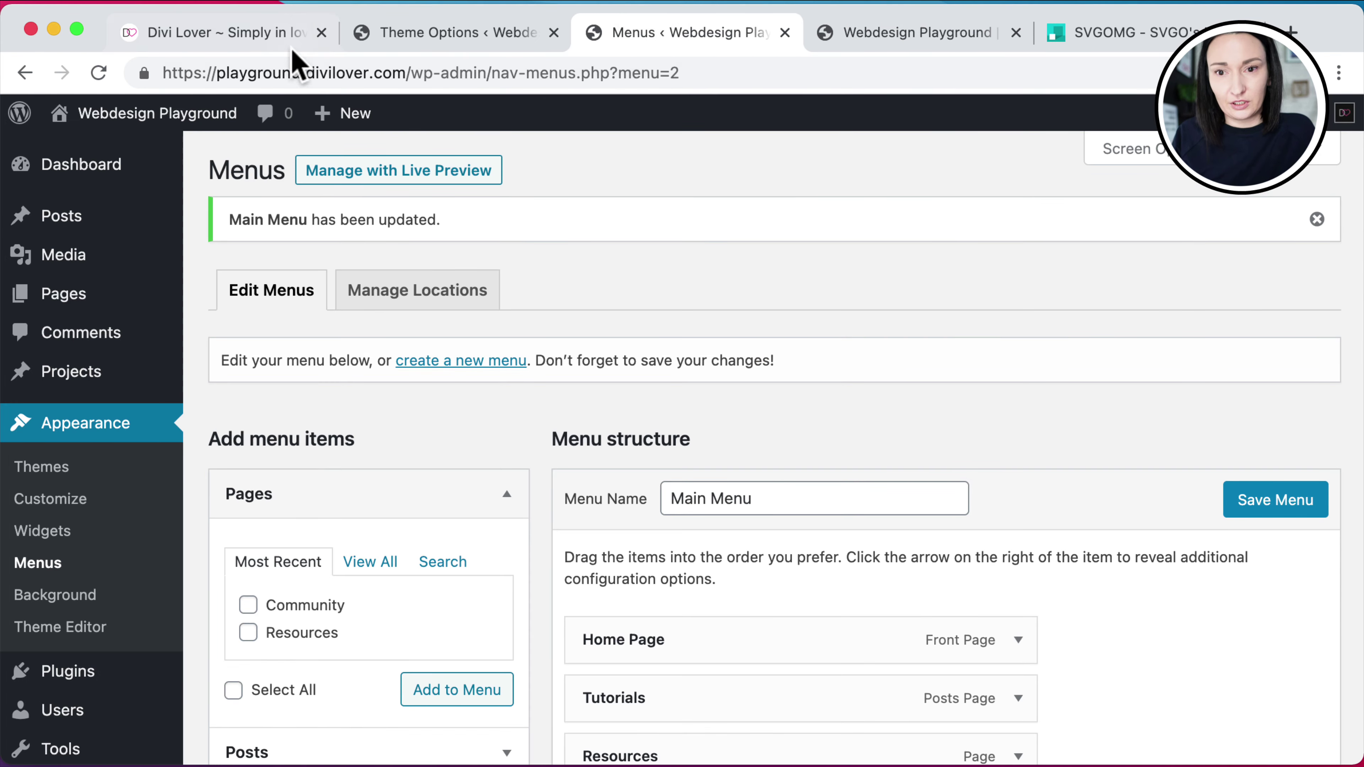
click(424, 38)
scroll(982, 404, up, 6)
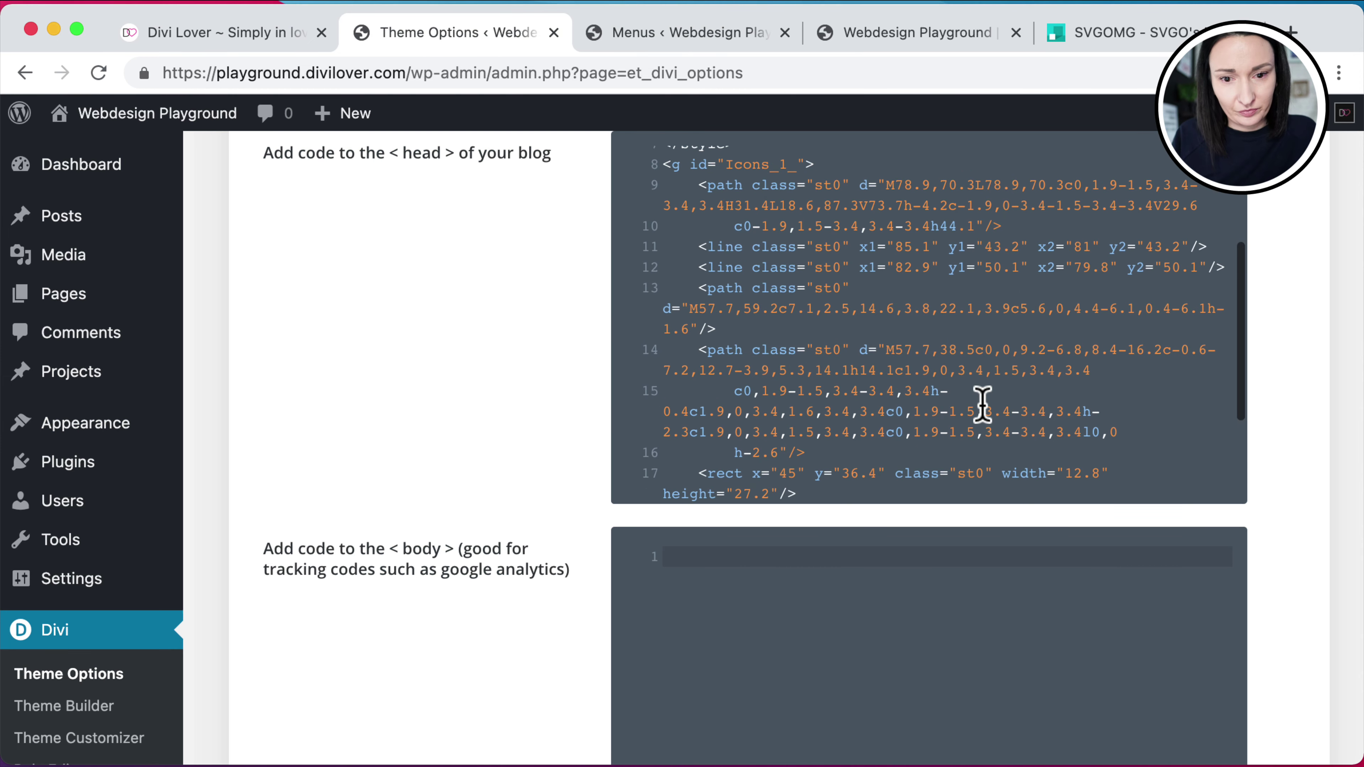
scroll(982, 404, up, 3)
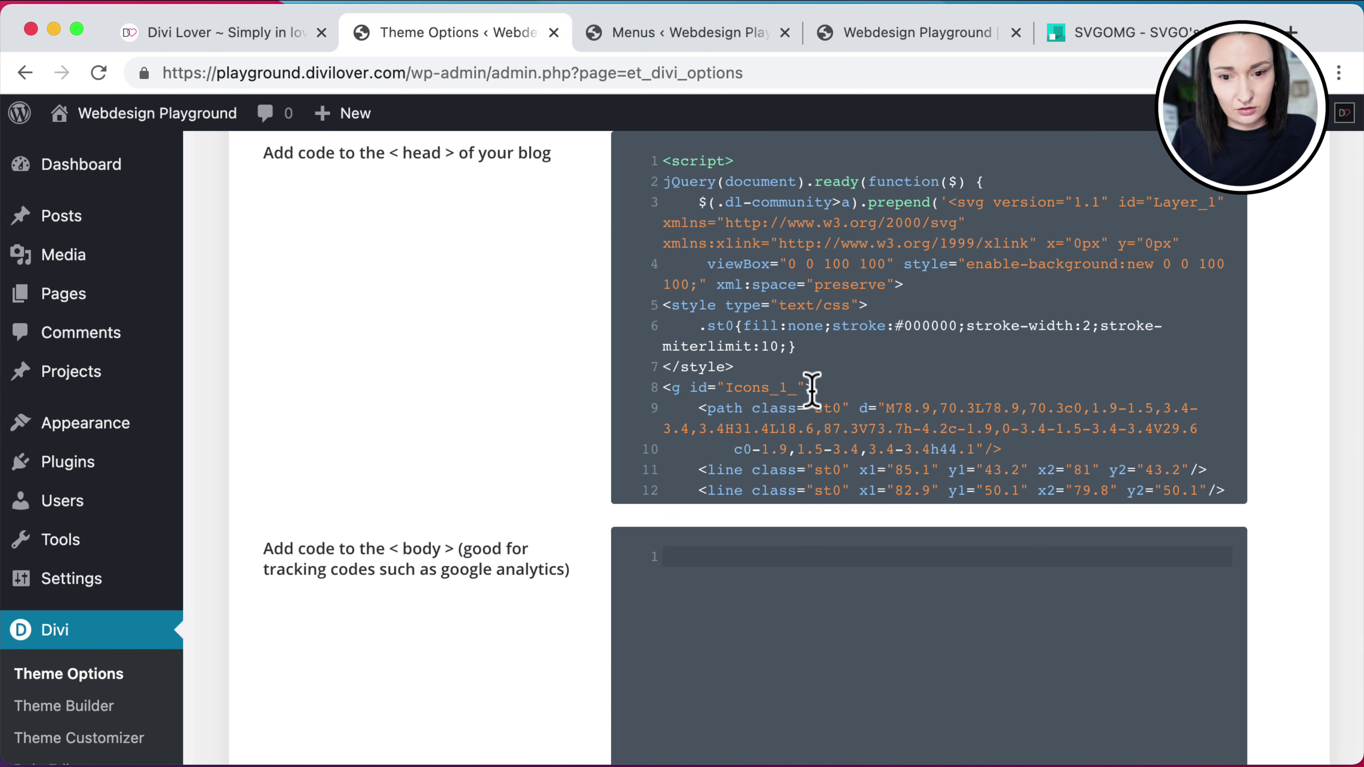
drag(756, 367, 630, 305)
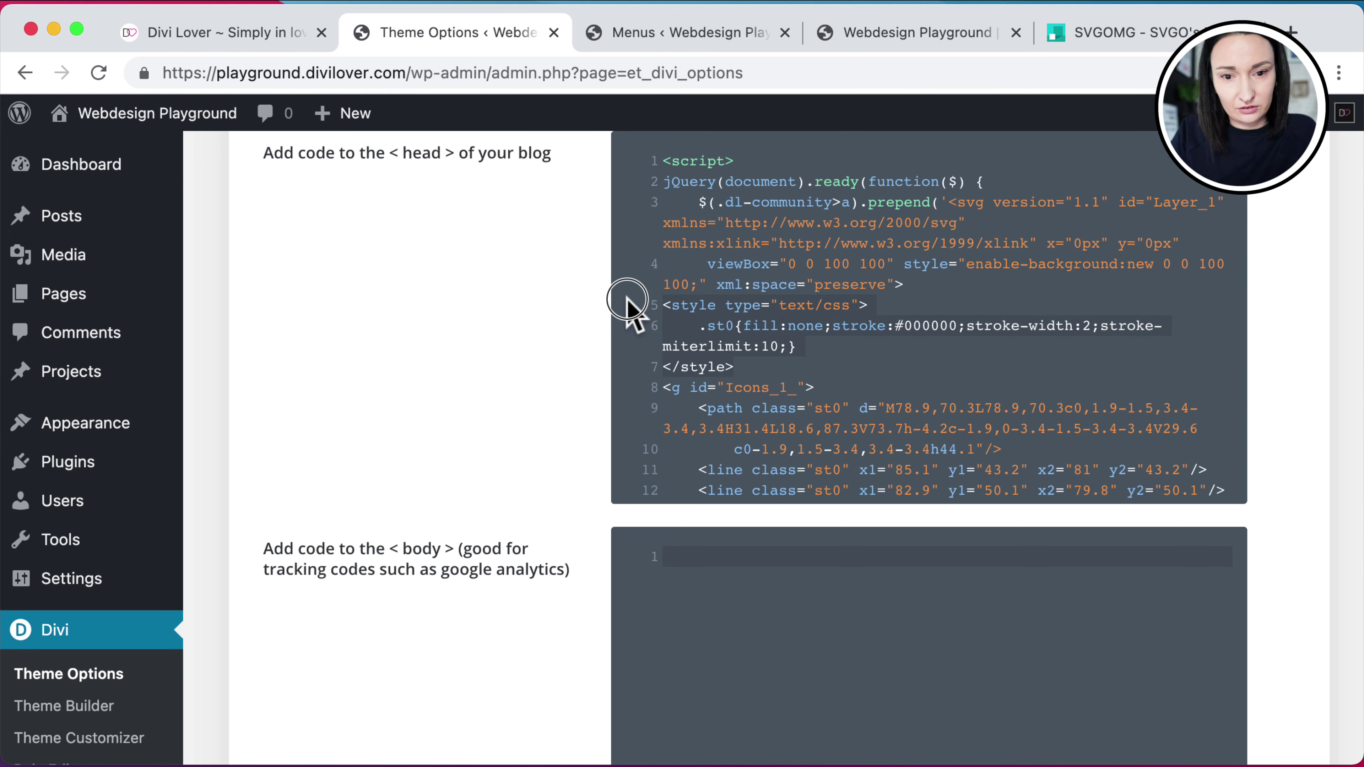
key(BackSpace)
key(BackSpace)
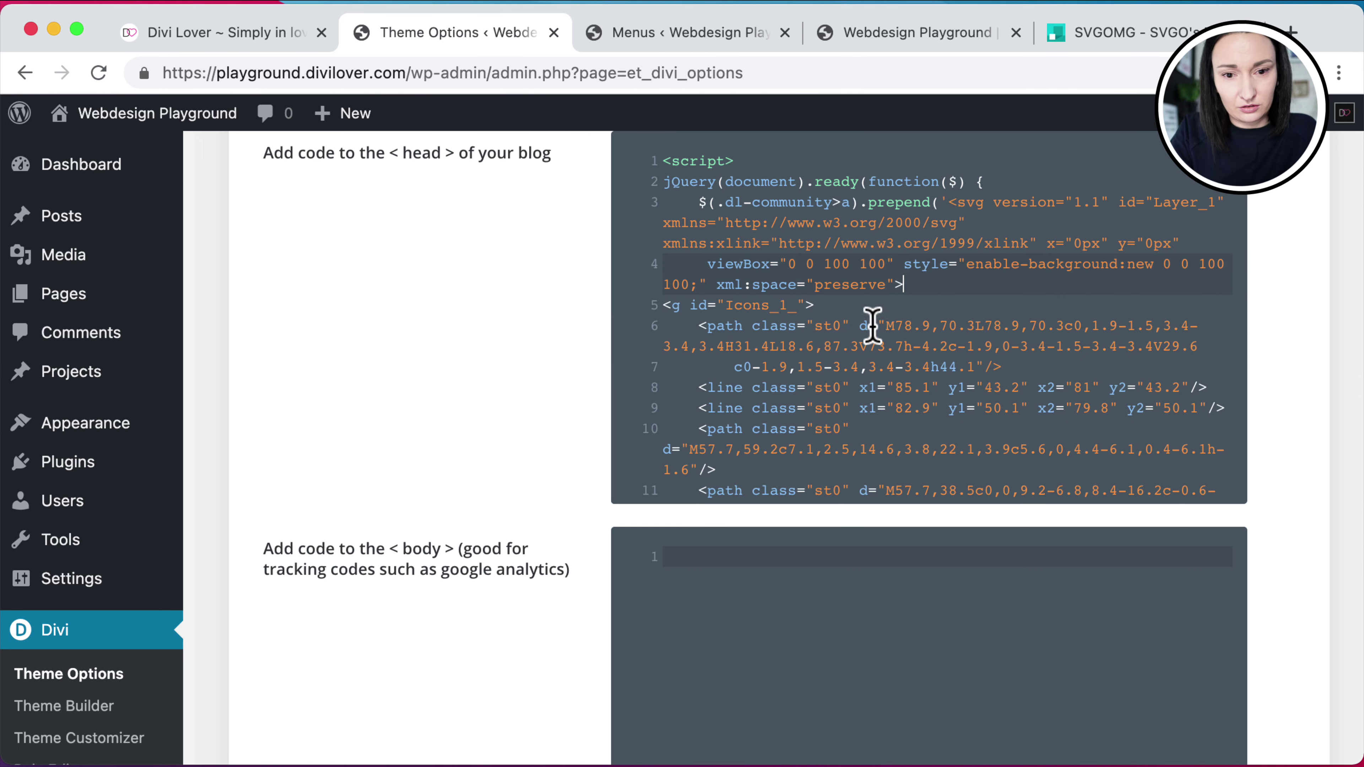
Save the Divi theme options, then reload the home page and recheck its menu and console errors
scroll(1008, 347, down, 5)
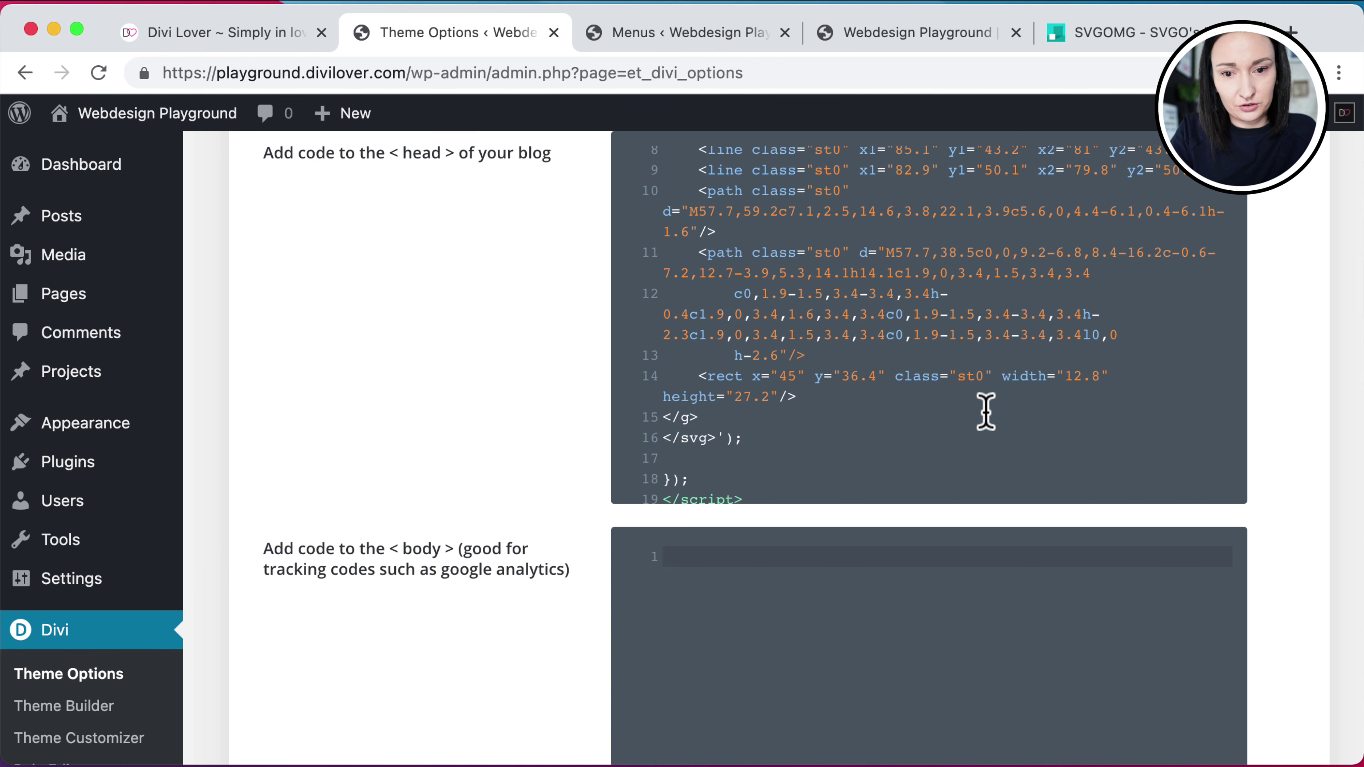
scroll(986, 412, down, 3)
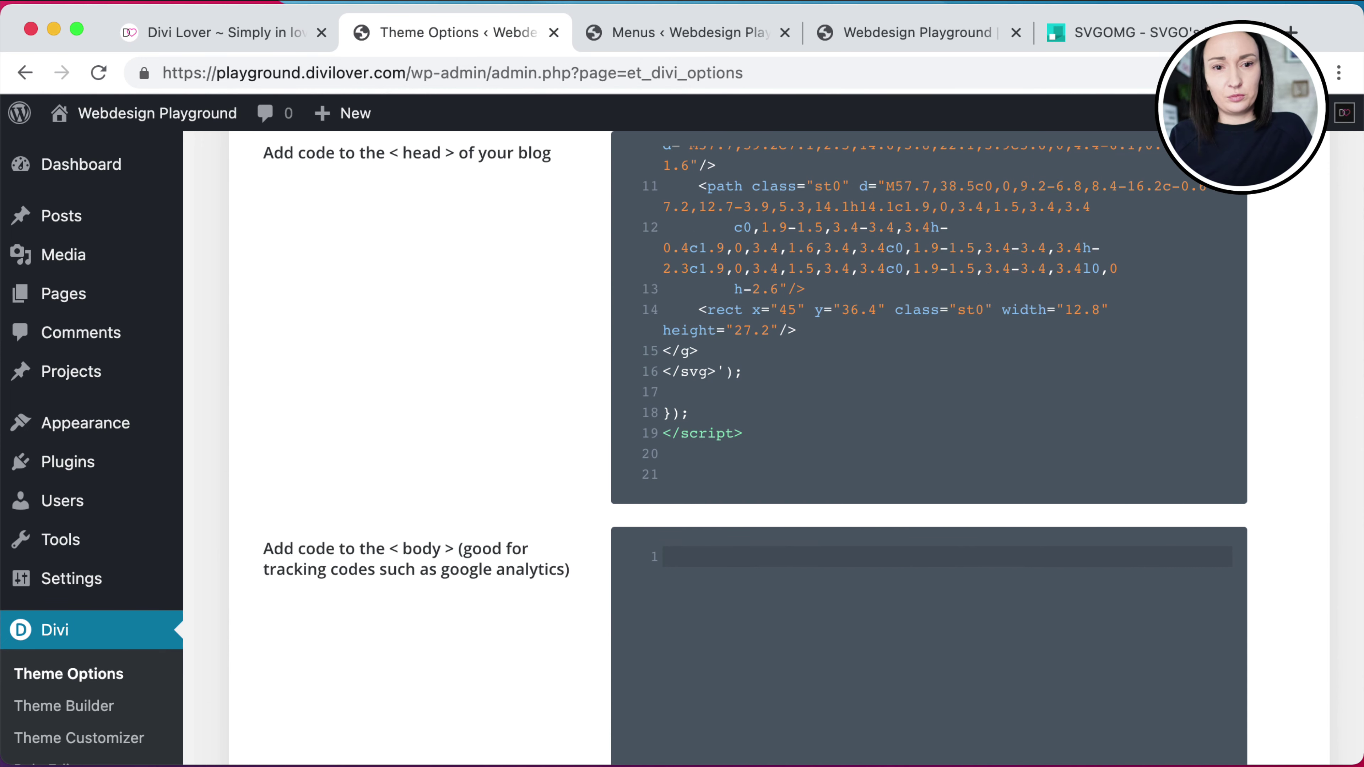
scroll(472, 381, down, 5)
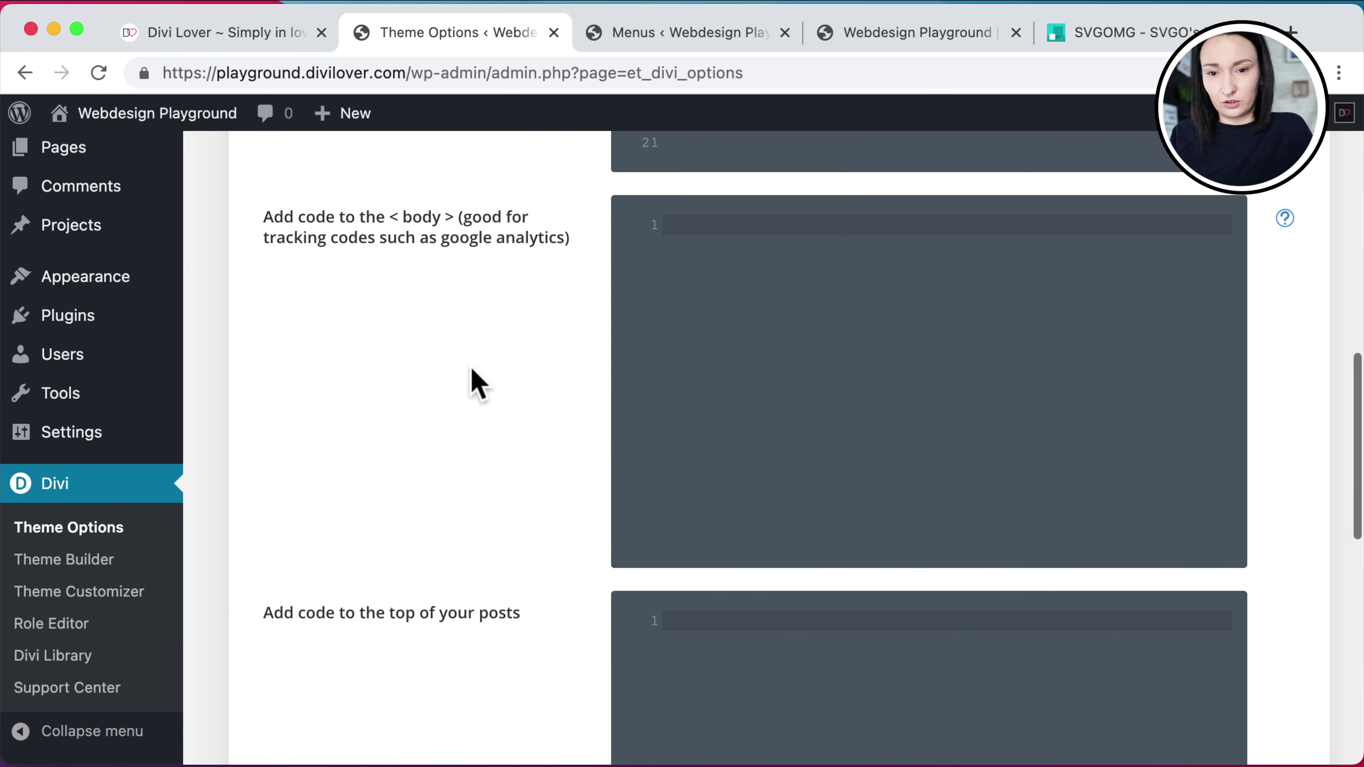
scroll(472, 381, up, 3)
scroll(478, 382, up, 2)
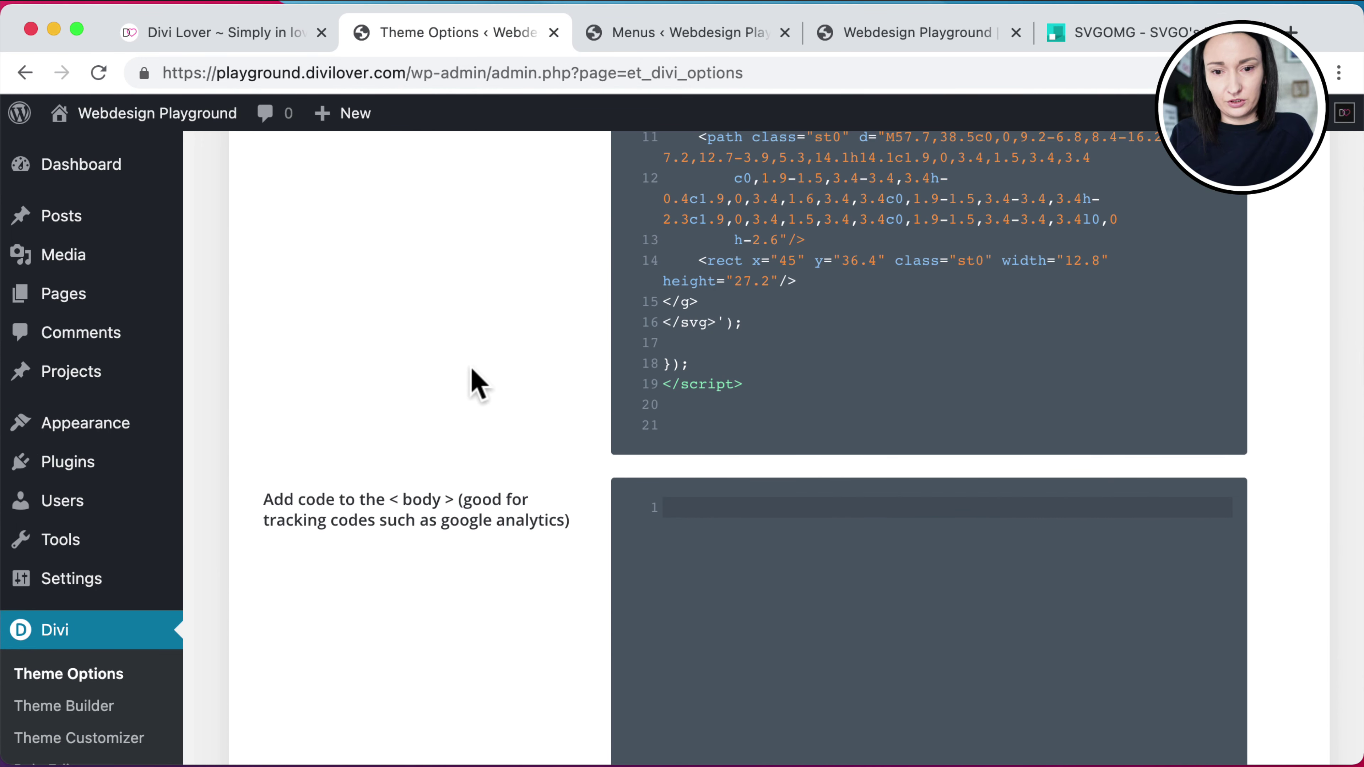
scroll(472, 381, down, 10)
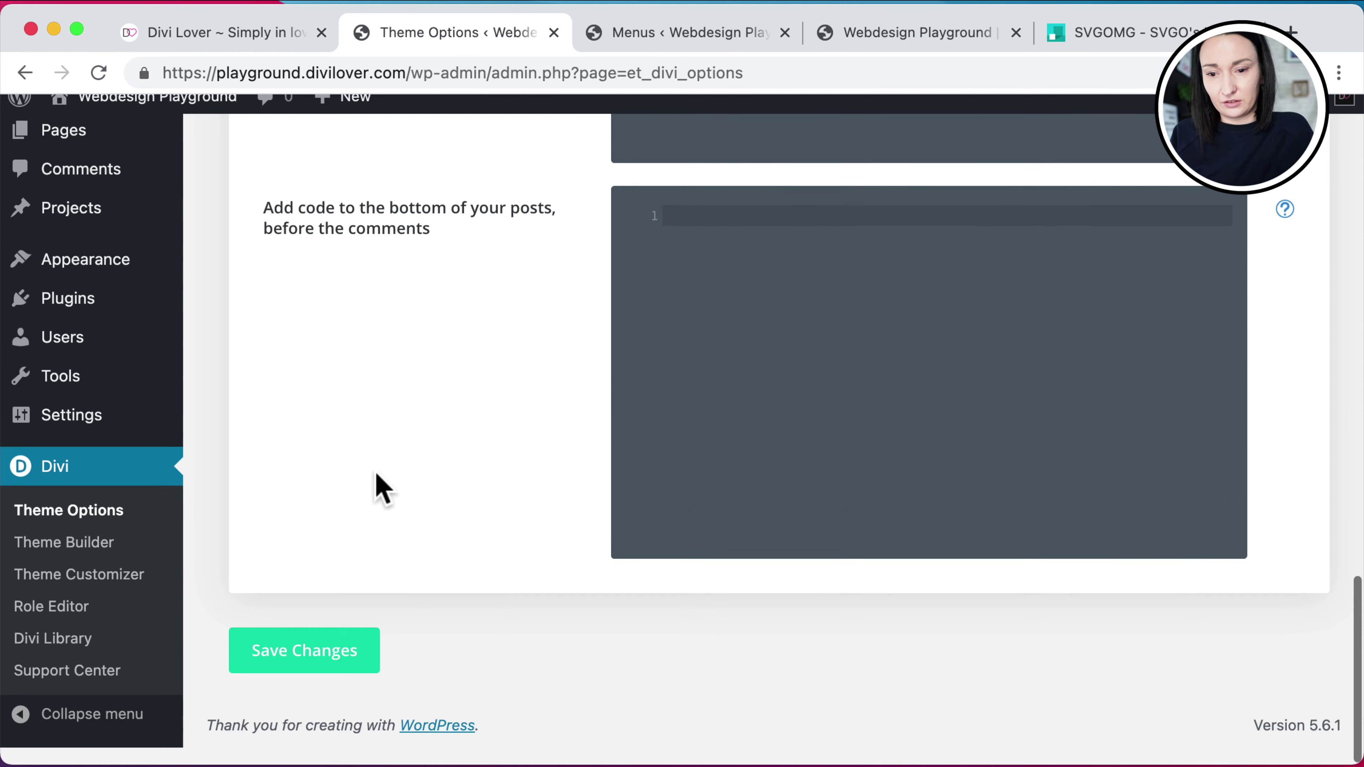
click(306, 669)
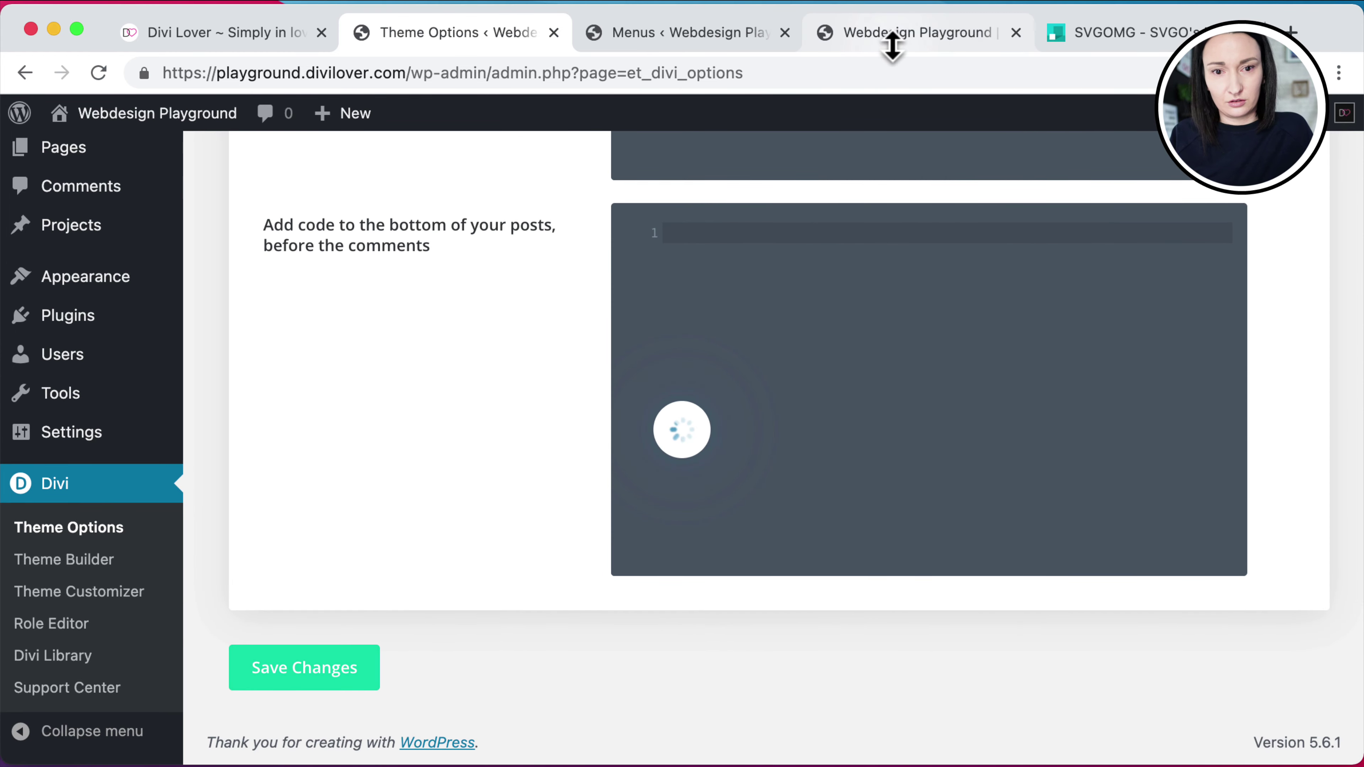
click(894, 34)
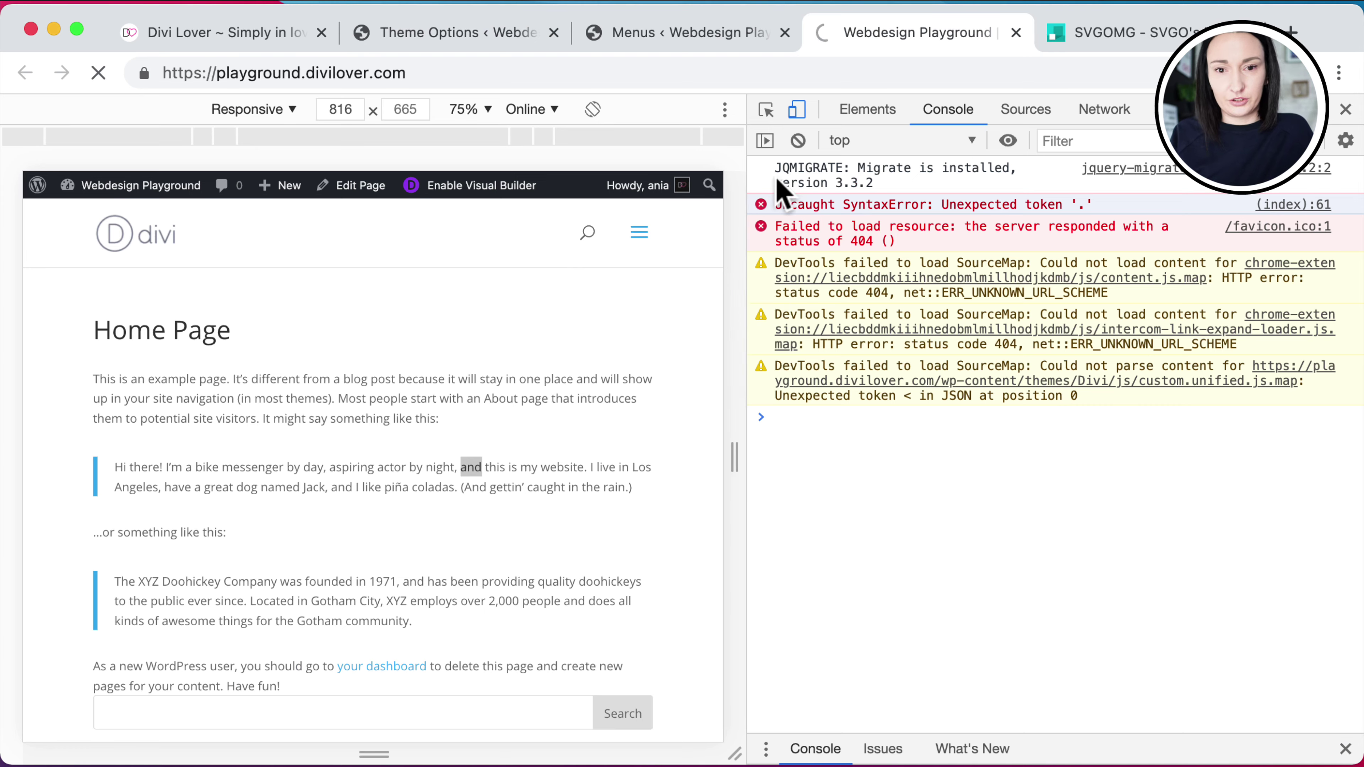
key(super+r)
drag(735, 458, 910, 461)
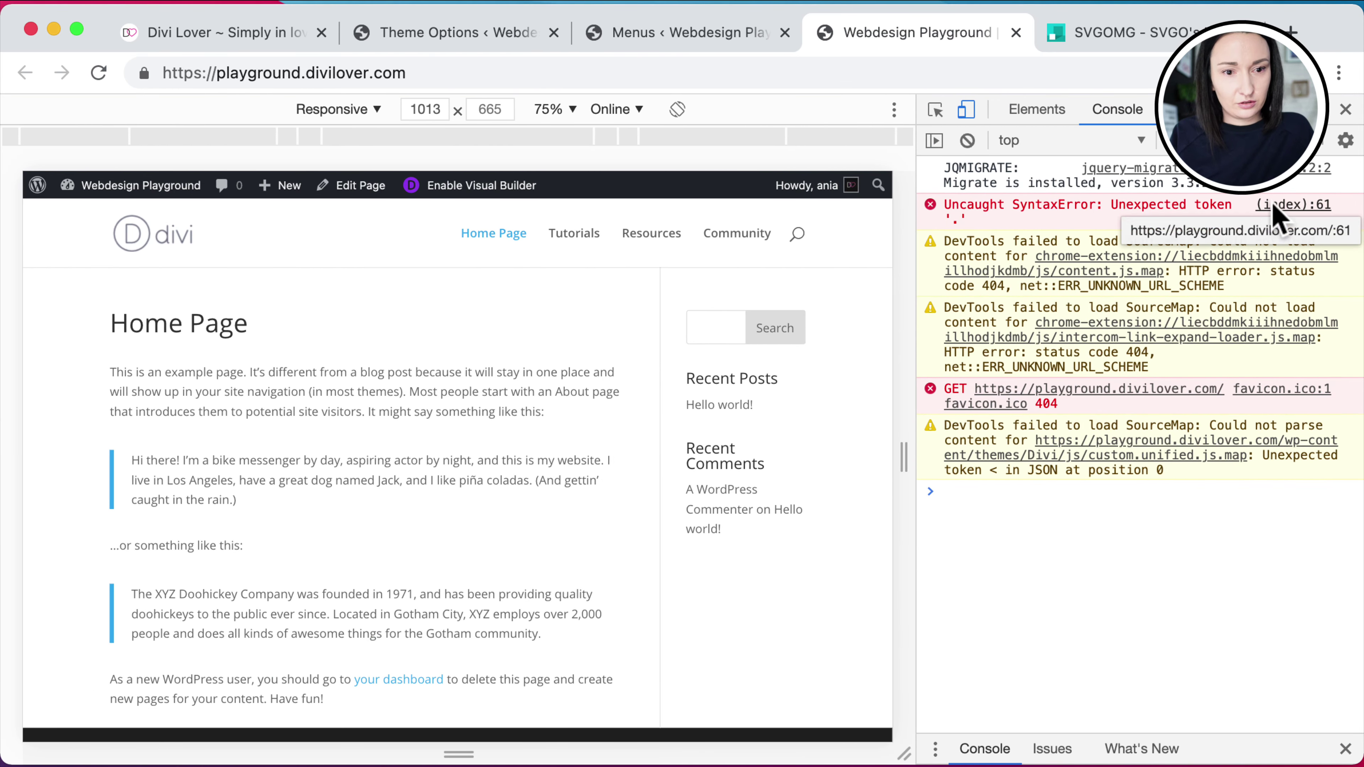
Review the prepend script and its SVG markup in the theme options' head code for the syntax error
click(687, 32)
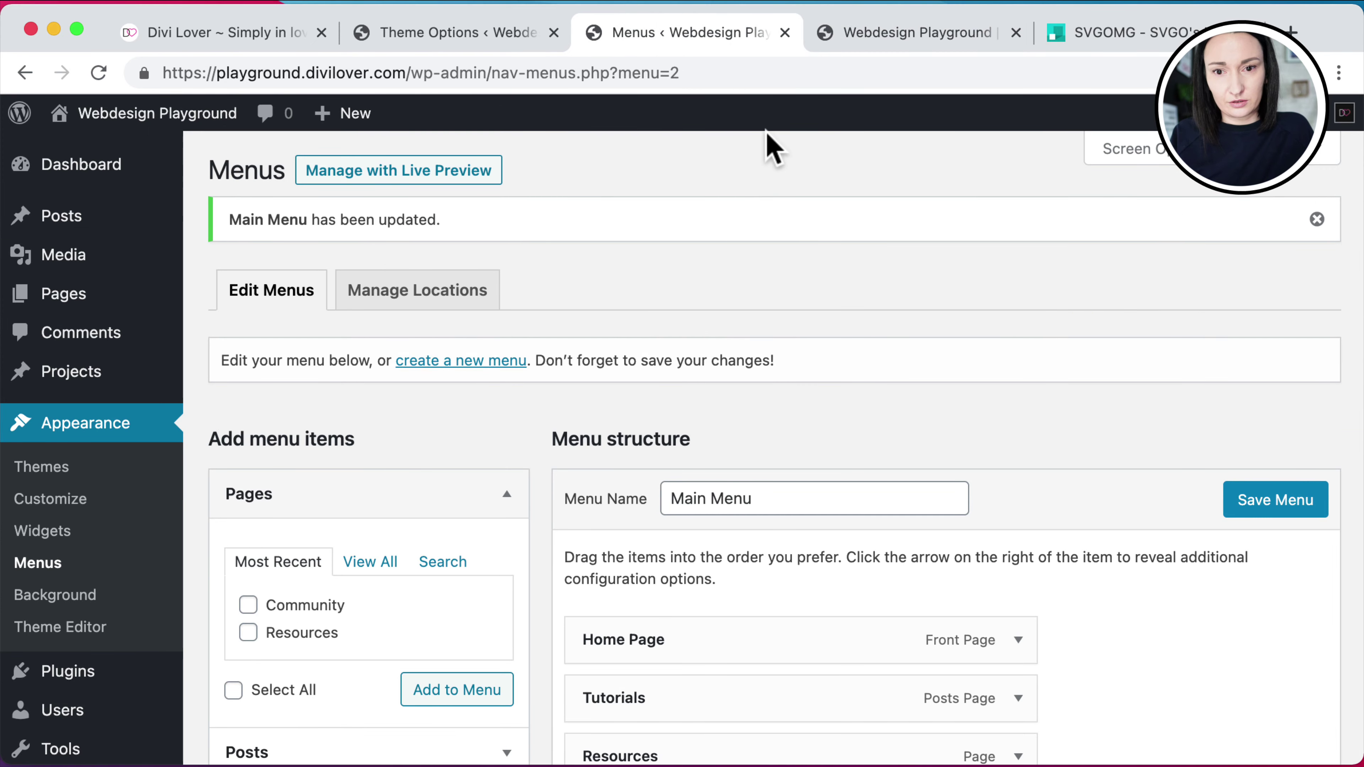
click(413, 33)
scroll(859, 414, up, 10)
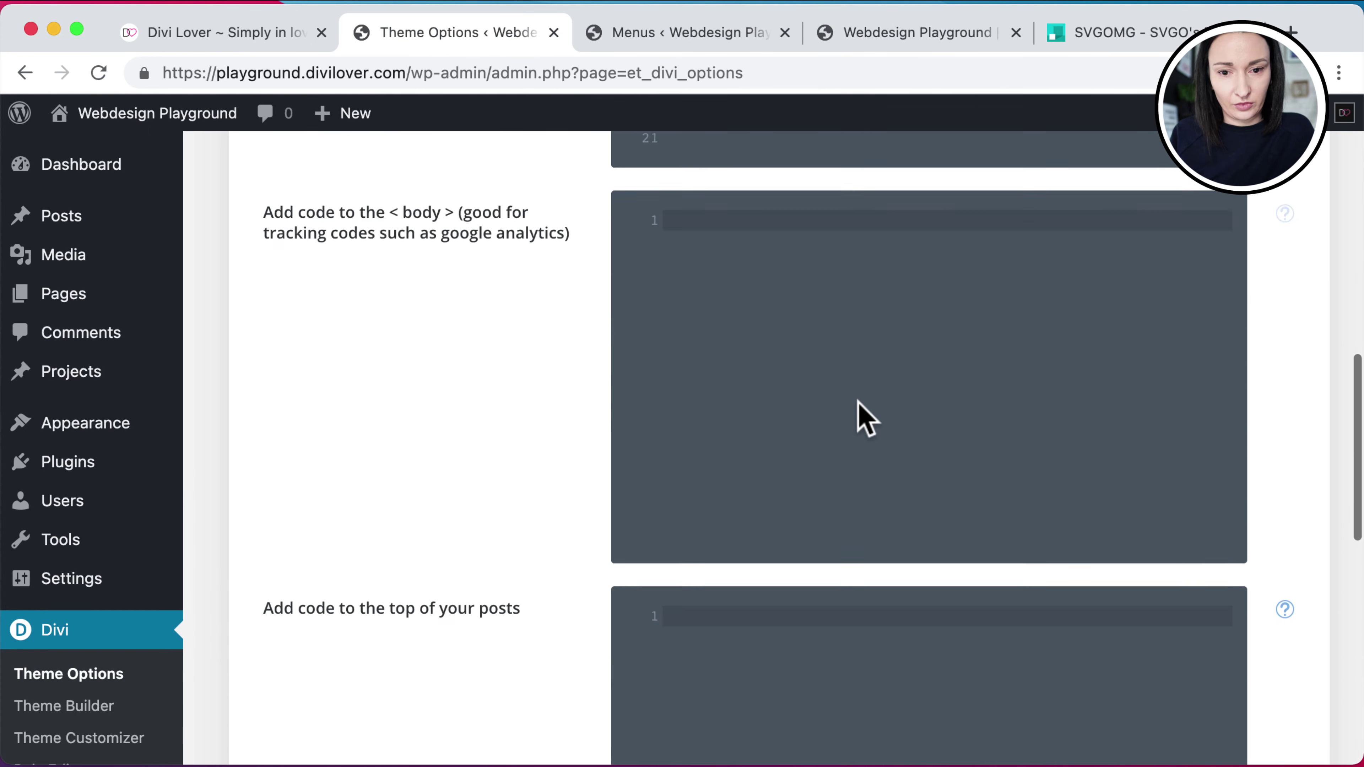
scroll(859, 404, up, 8)
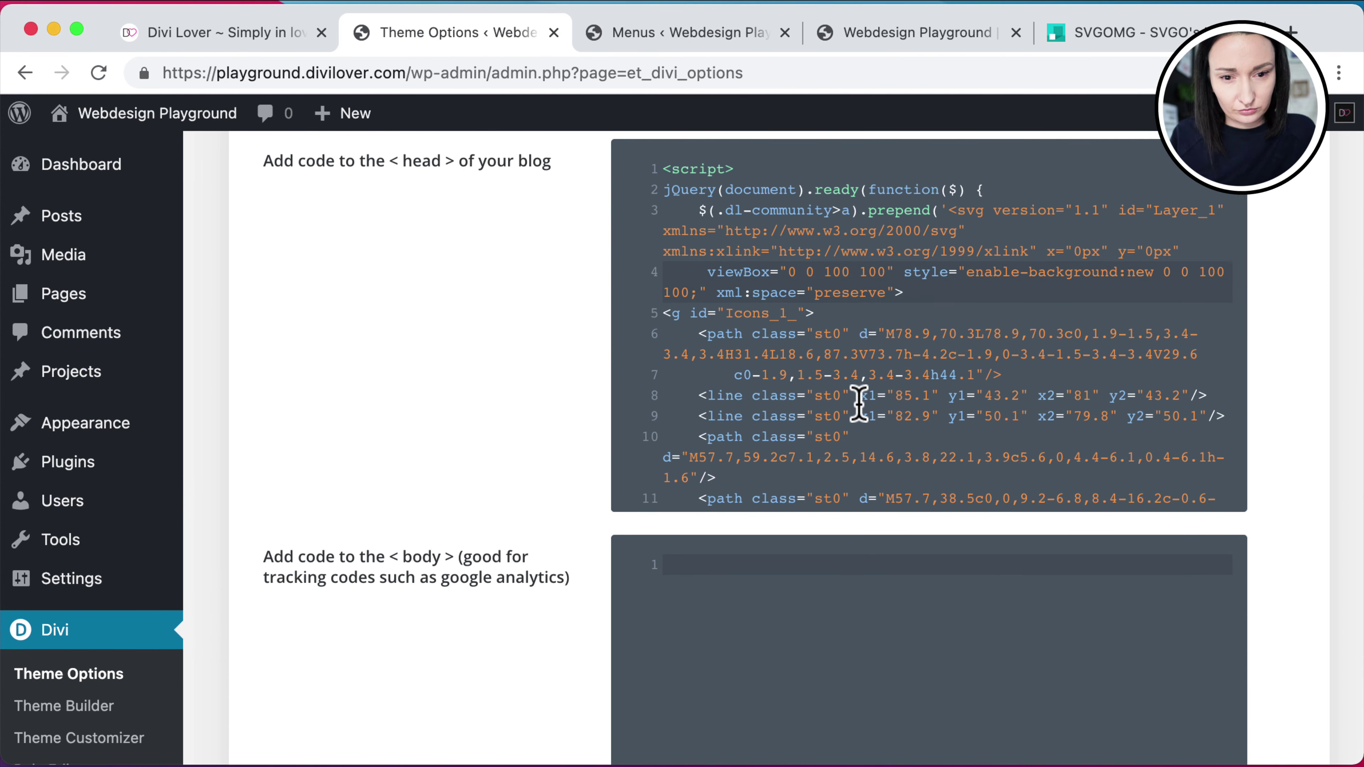
click(896, 371)
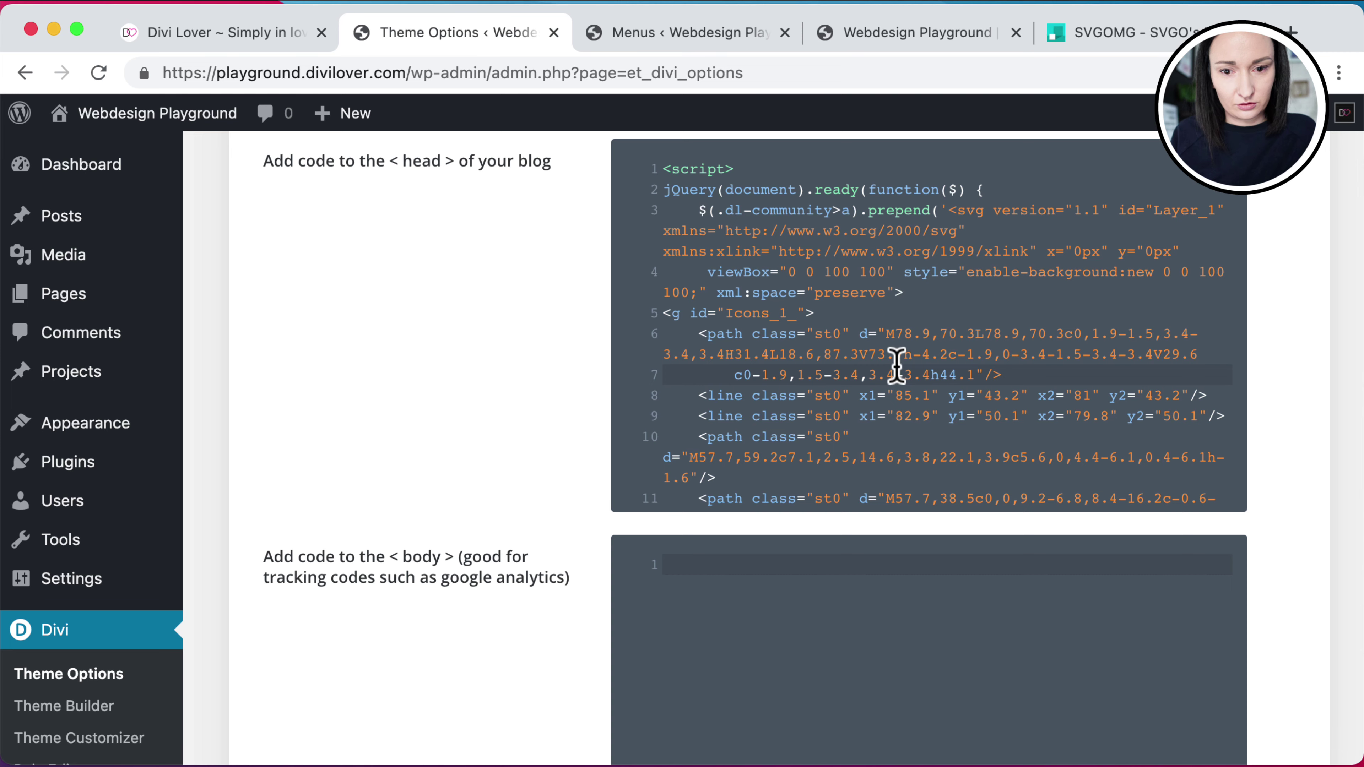
scroll(896, 370, down, 5)
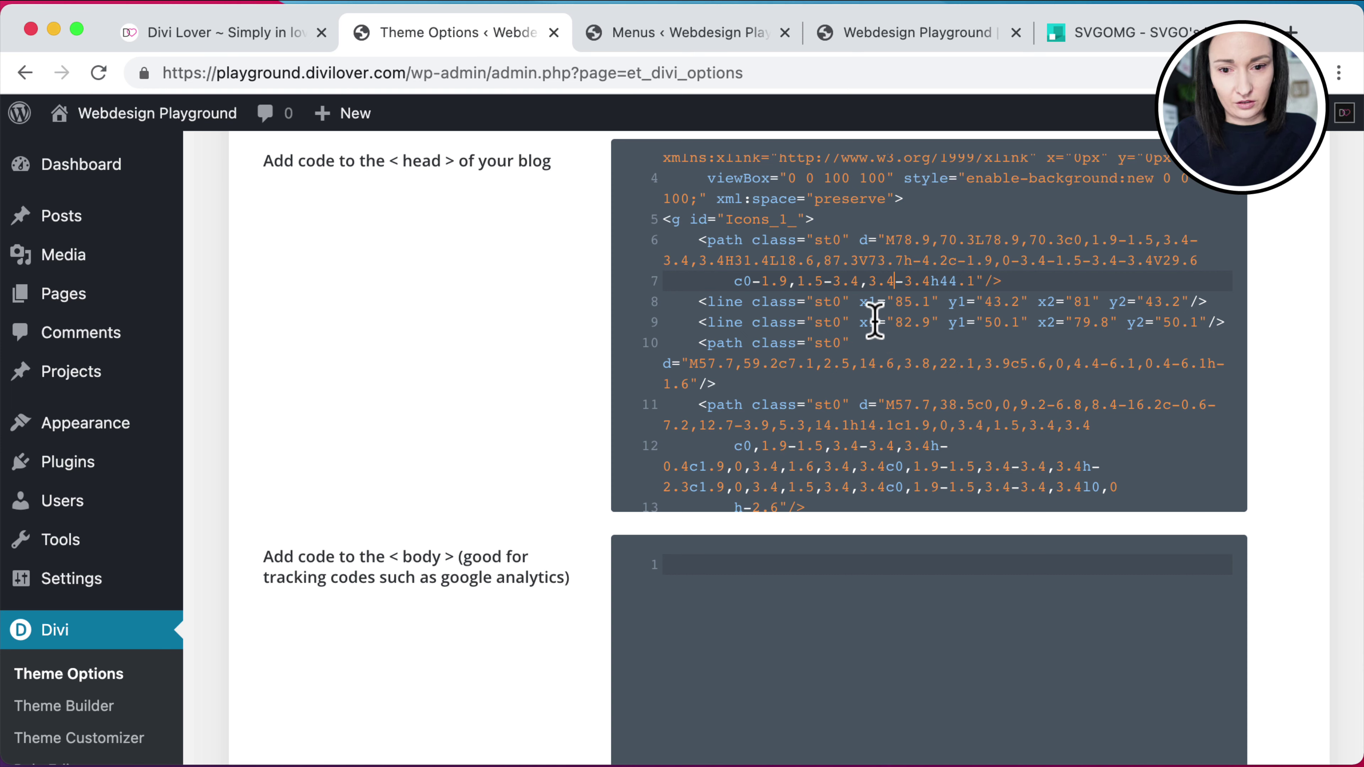
Switch to SVGOMG, show the community icon's image preview, and turn off Show original
click(1098, 33)
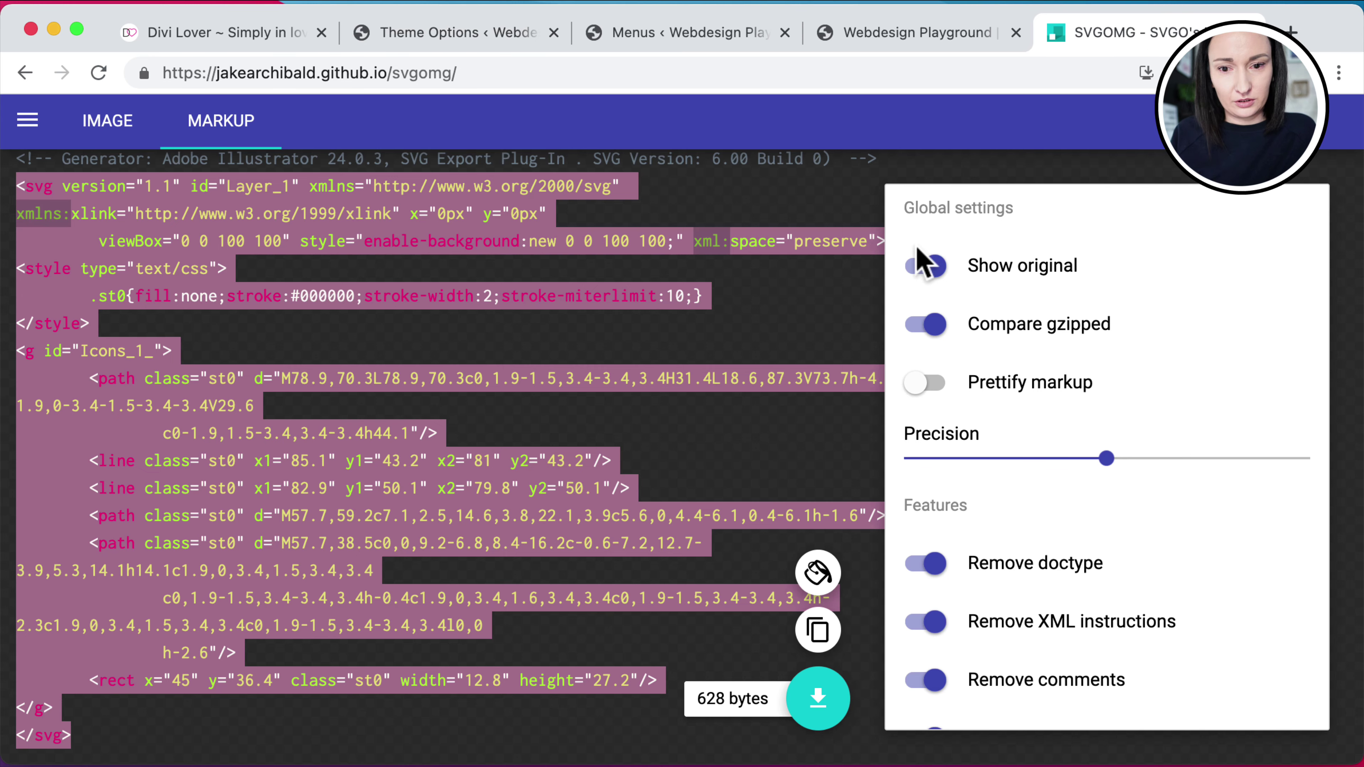
click(801, 314)
click(110, 122)
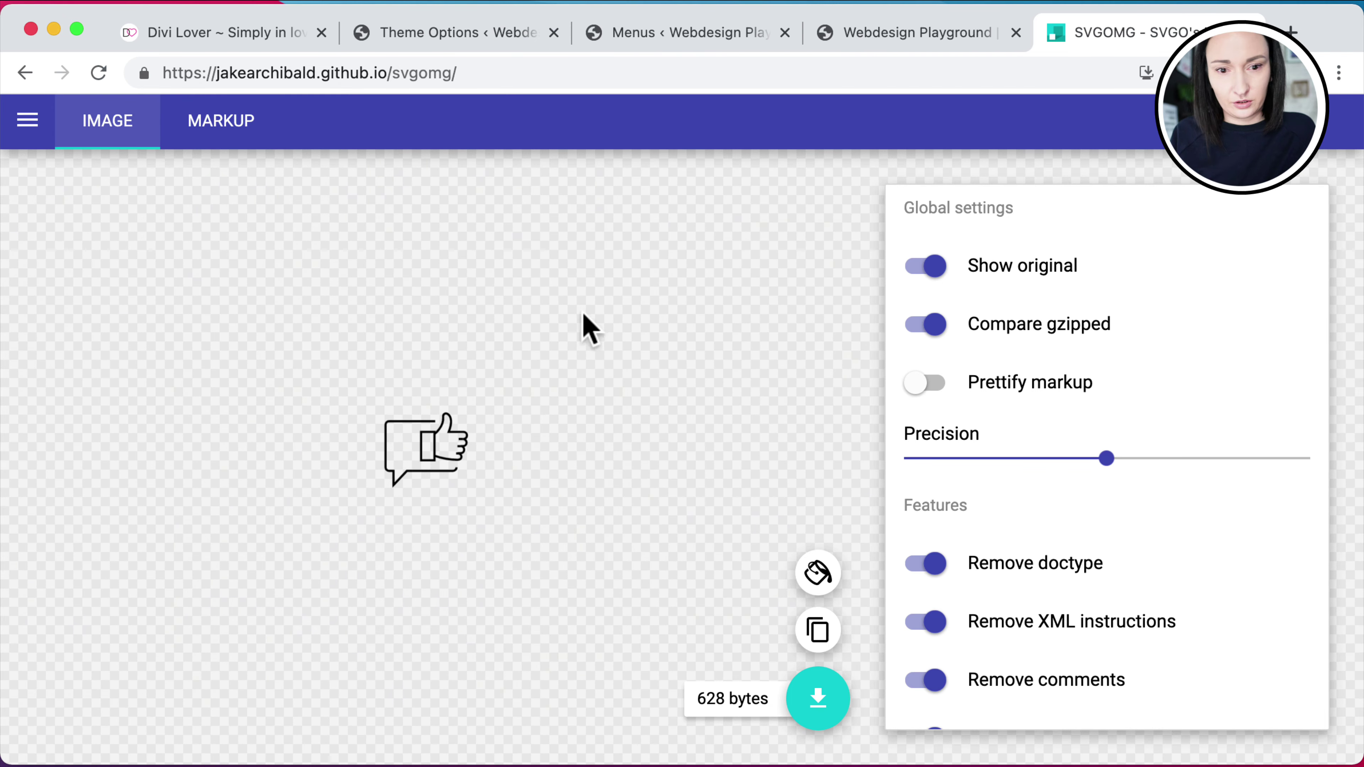
click(922, 268)
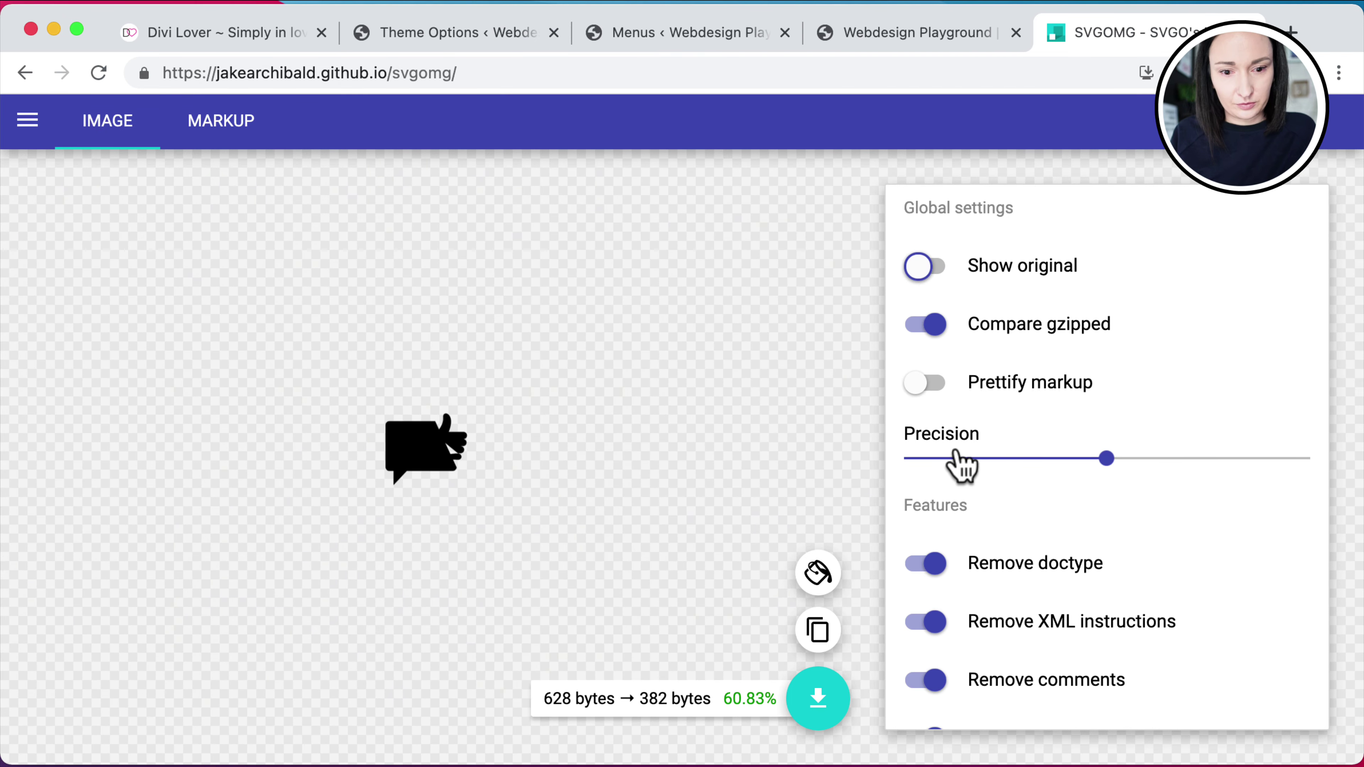
Turn off the Remove doctype, Remove XML instructions, Remove comments and Remove <metadata> optimizations
scroll(958, 462, down, 5)
click(925, 344)
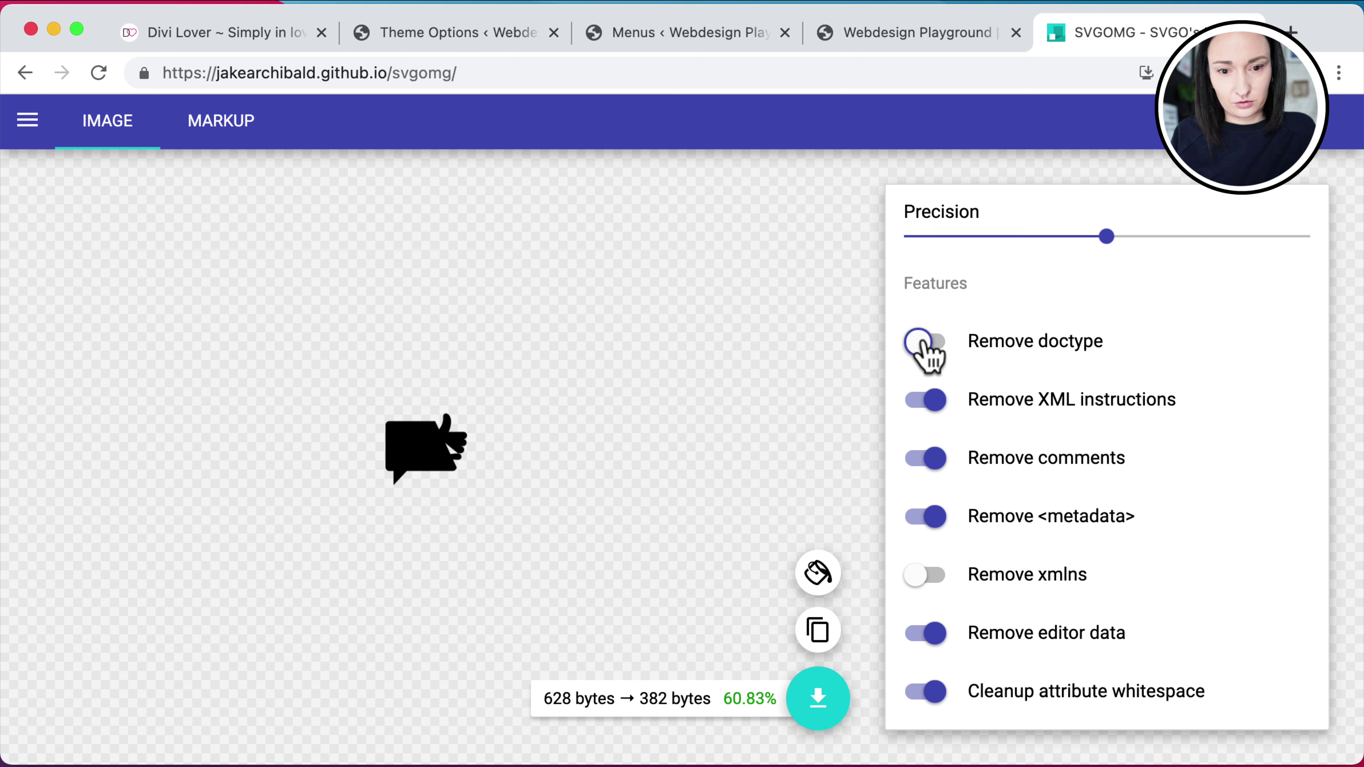
click(924, 400)
click(925, 459)
click(926, 517)
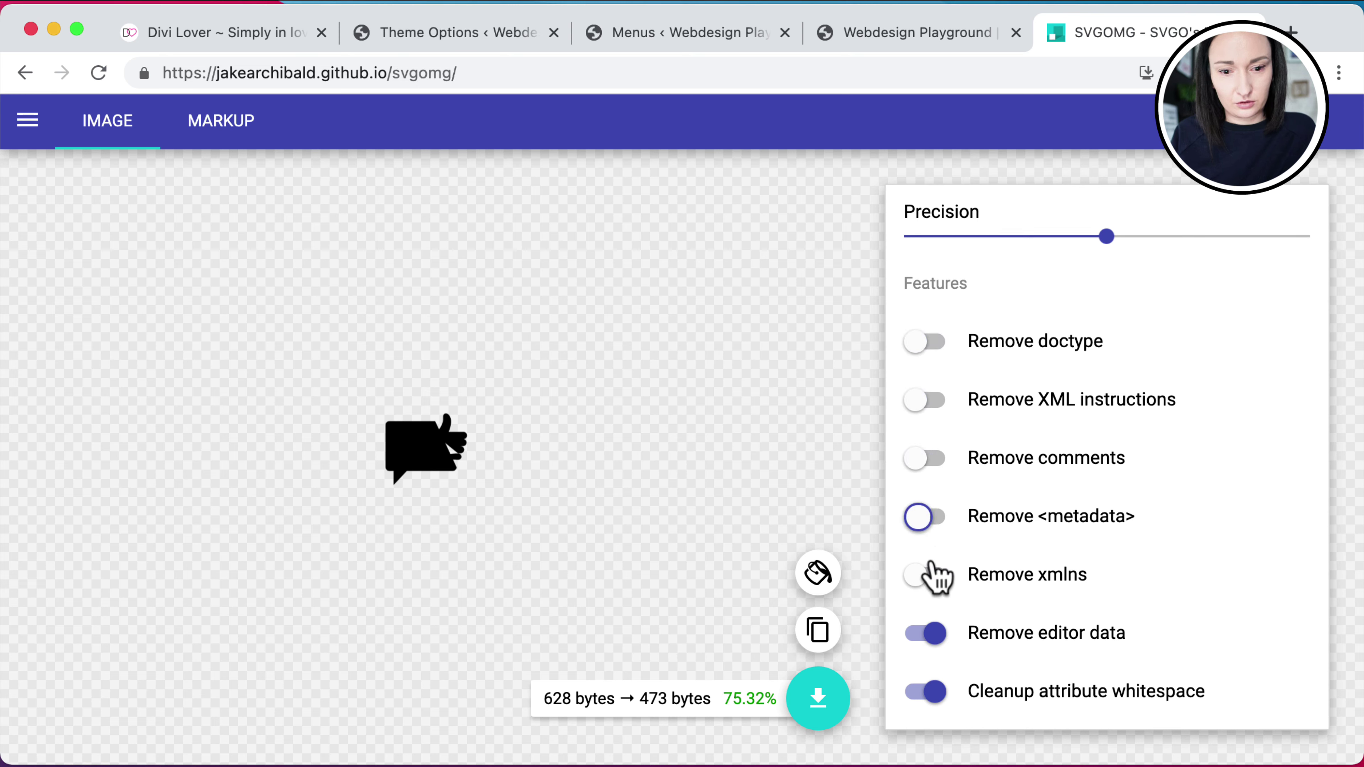
Turn off the enabled SVG optimizations from Remove editor data through Remove hidden elements, including Cleanup attribute whitespace, Minify styles and Clean IDs
scroll(934, 580, down, 1)
click(924, 615)
click(921, 675)
scroll(919, 682, down, 5)
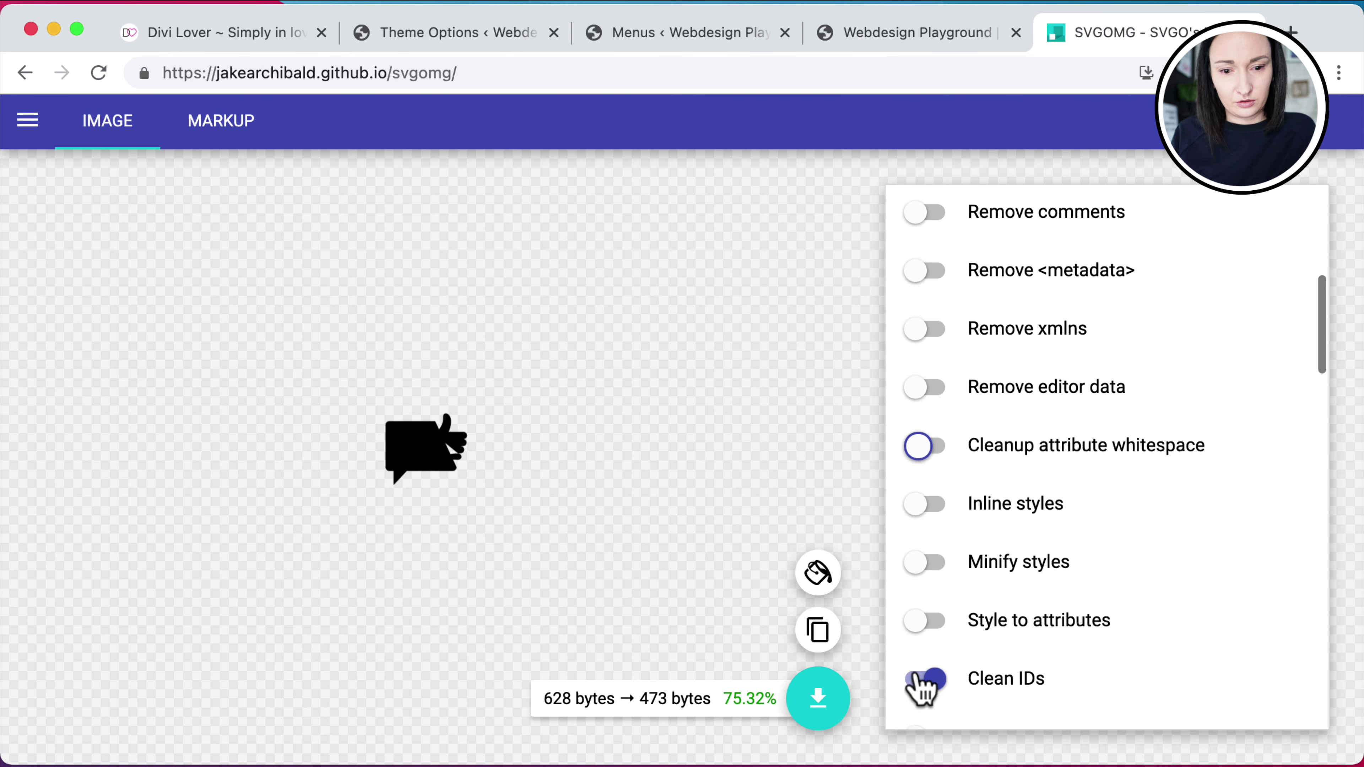
click(919, 682)
scroll(920, 685, down, 5)
scroll(919, 688, down, 5)
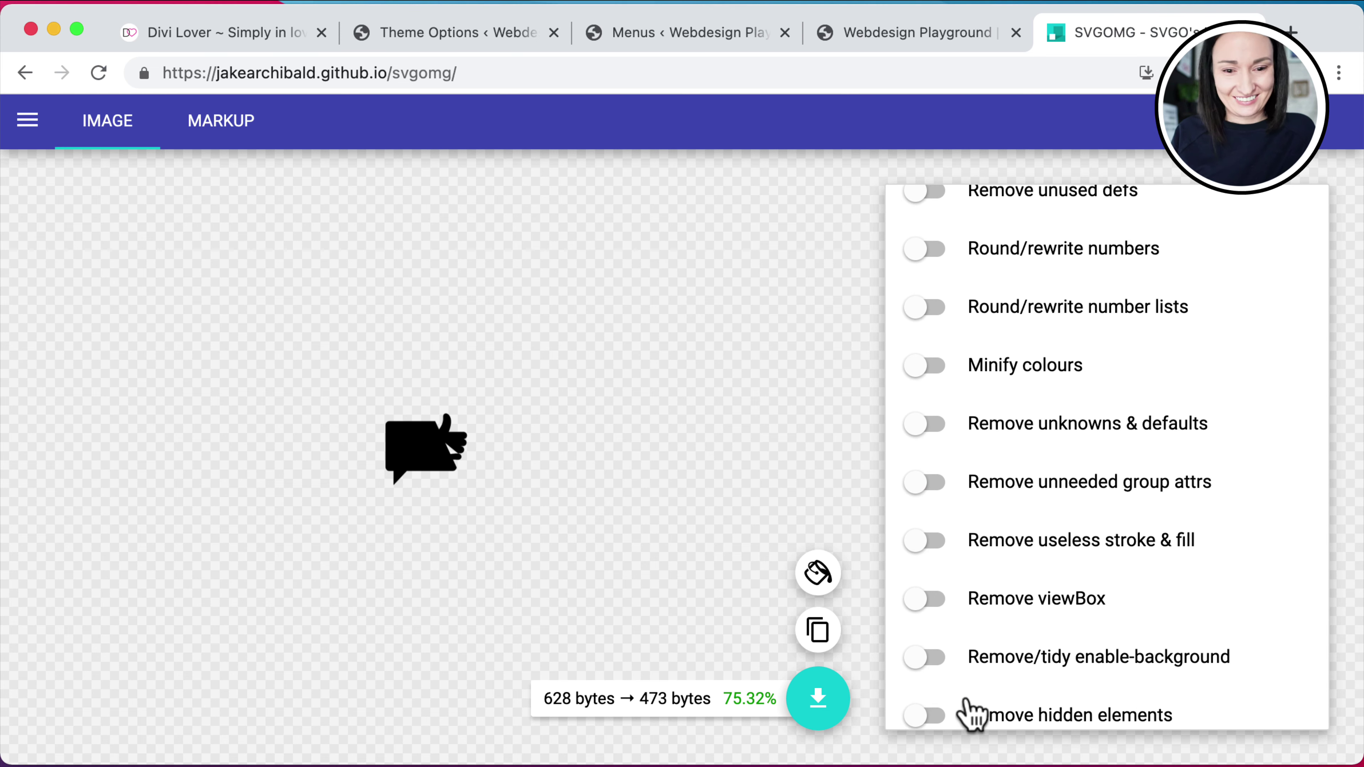
Turn off the Shapes to (smaller) paths, Move attrs to parent group, Move group attrs to elements and Collapse useless groups optimizations
scroll(956, 661, down, 6)
click(933, 489)
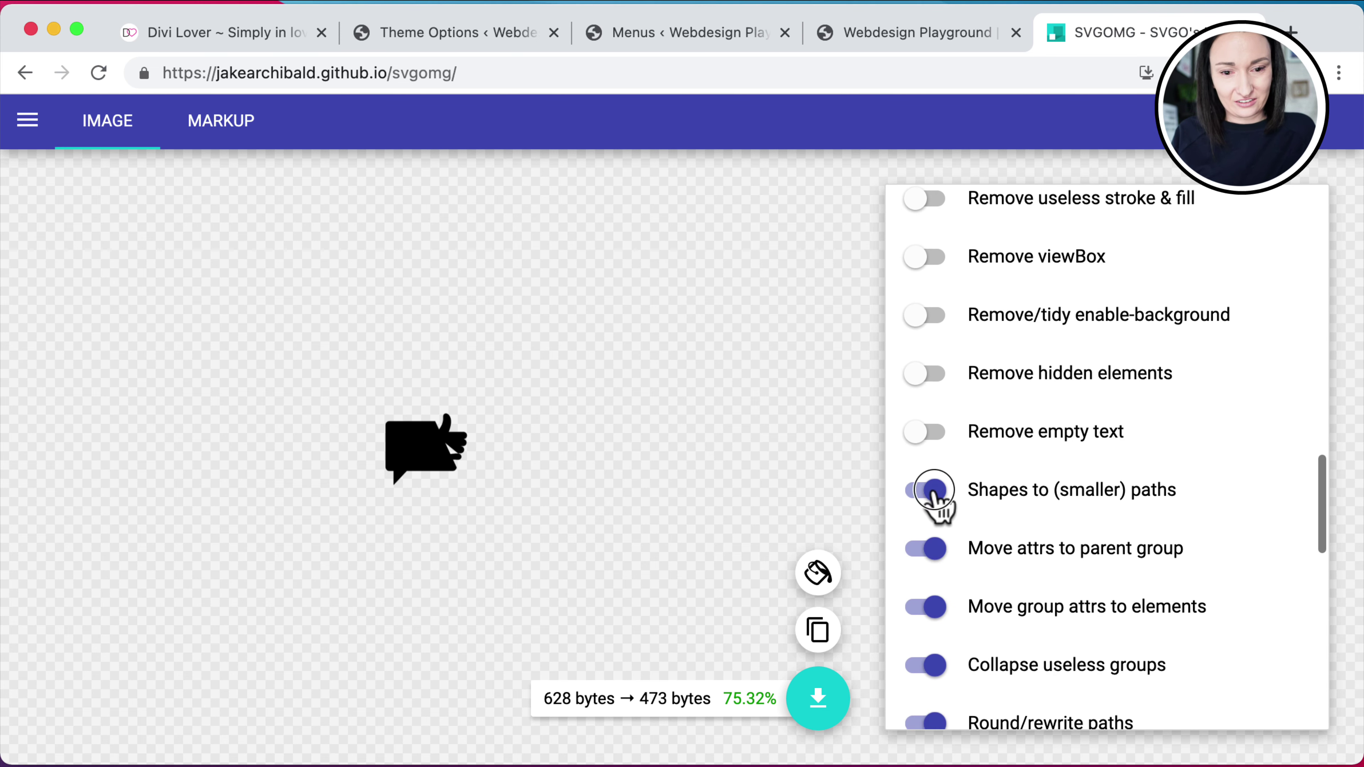
click(931, 549)
click(934, 606)
click(934, 665)
Turn off Round/rewrite paths, Convert non-eccentric <ellipse> to <circle>, Round/rewrite transforms, Remove empty attrs and Remove empty containers
scroll(948, 680, down, 5)
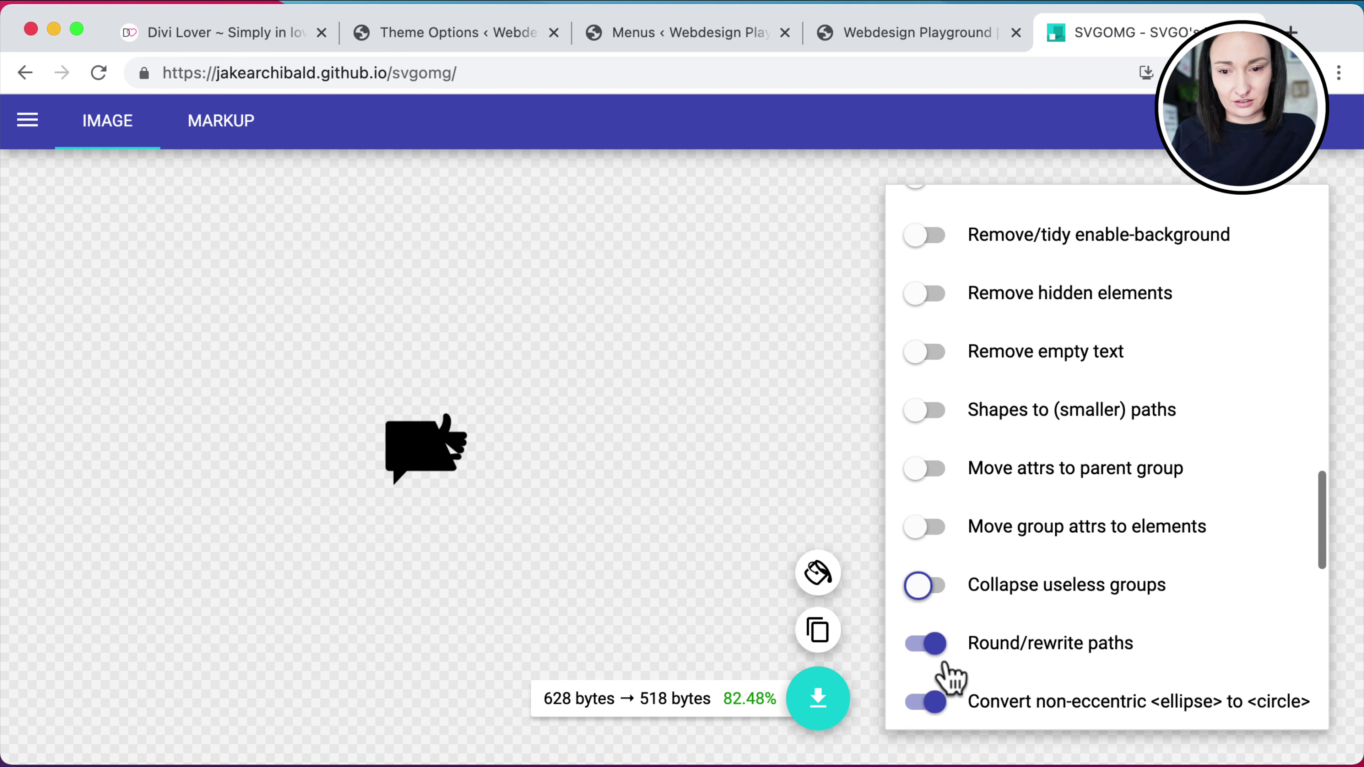
click(927, 458)
click(930, 515)
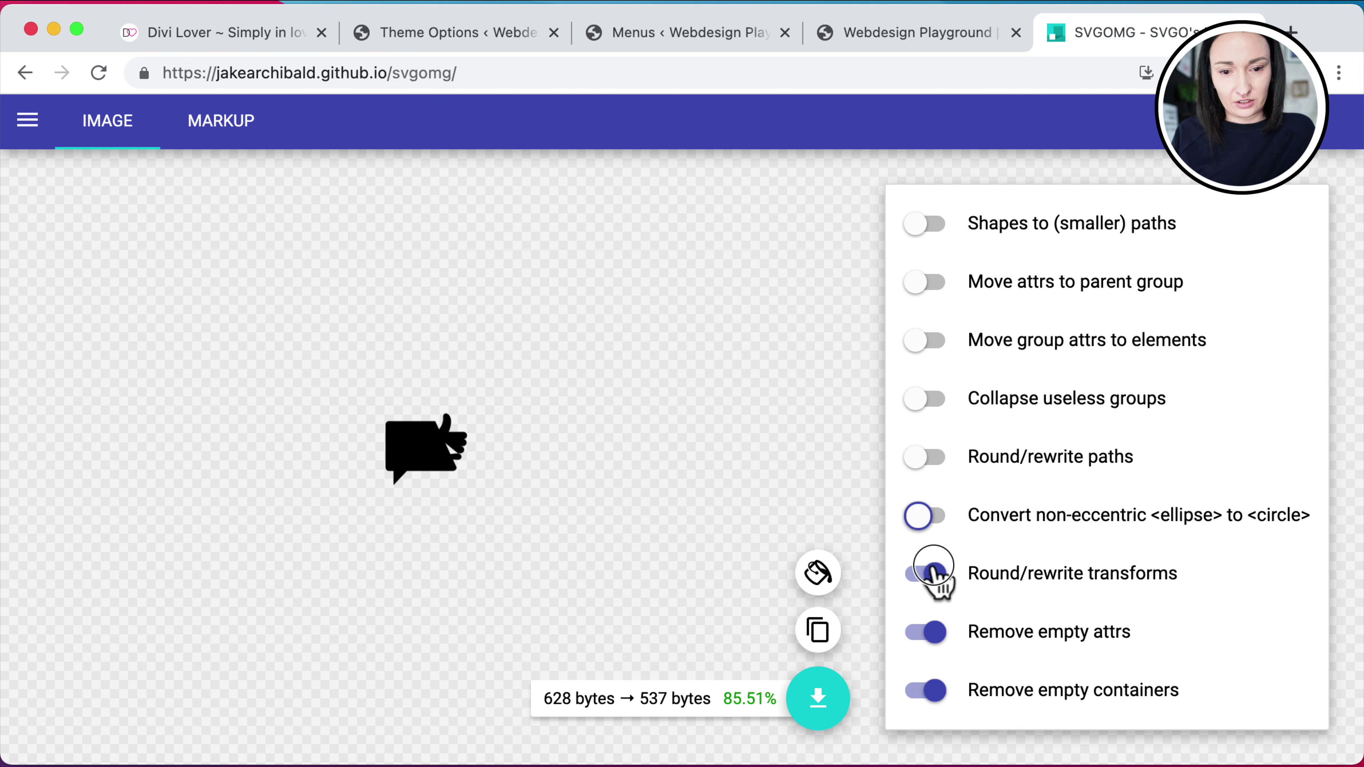
click(931, 573)
click(932, 631)
click(932, 691)
Turn off the Merge paths, Remove unused namespaces, Sort children of <defs>, Remove <title> and Remove <desc> optimizations
scroll(1066, 634, down, 7)
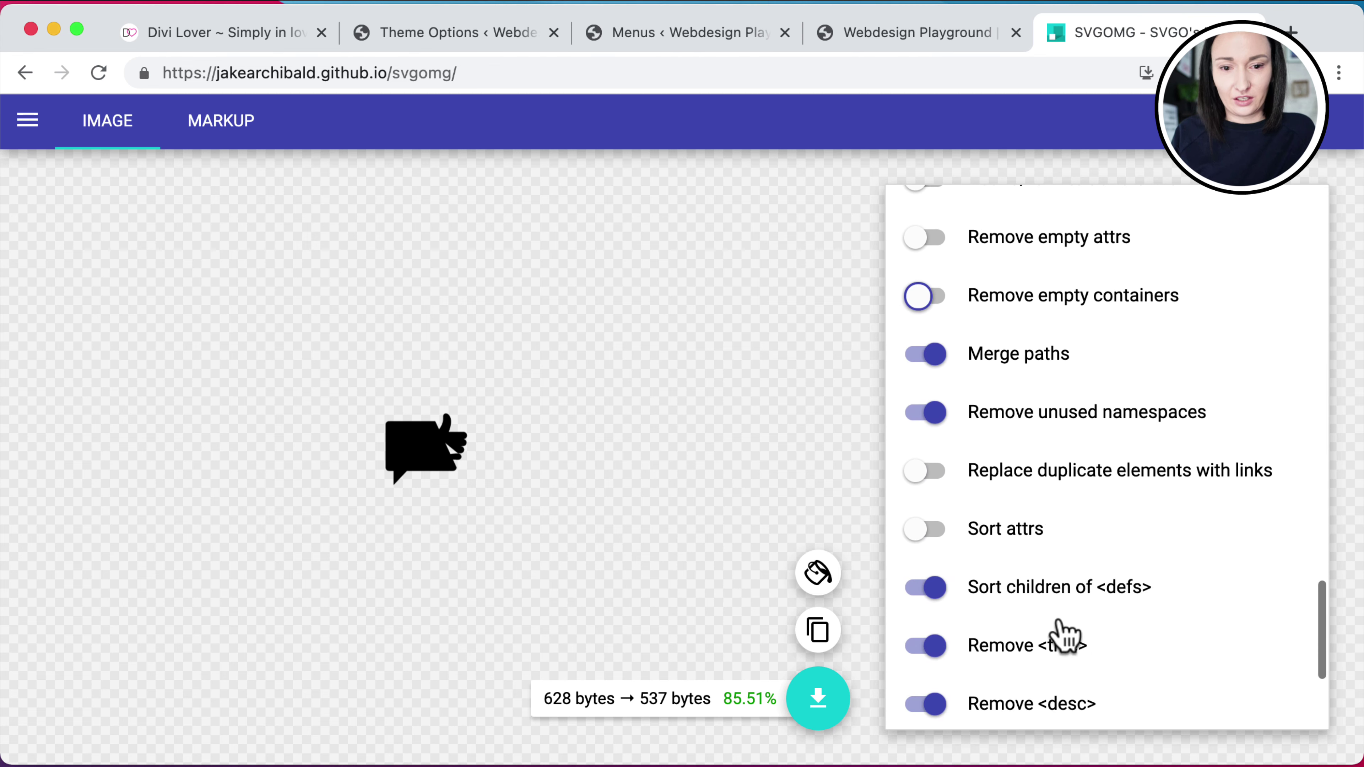
click(924, 355)
click(926, 412)
click(932, 588)
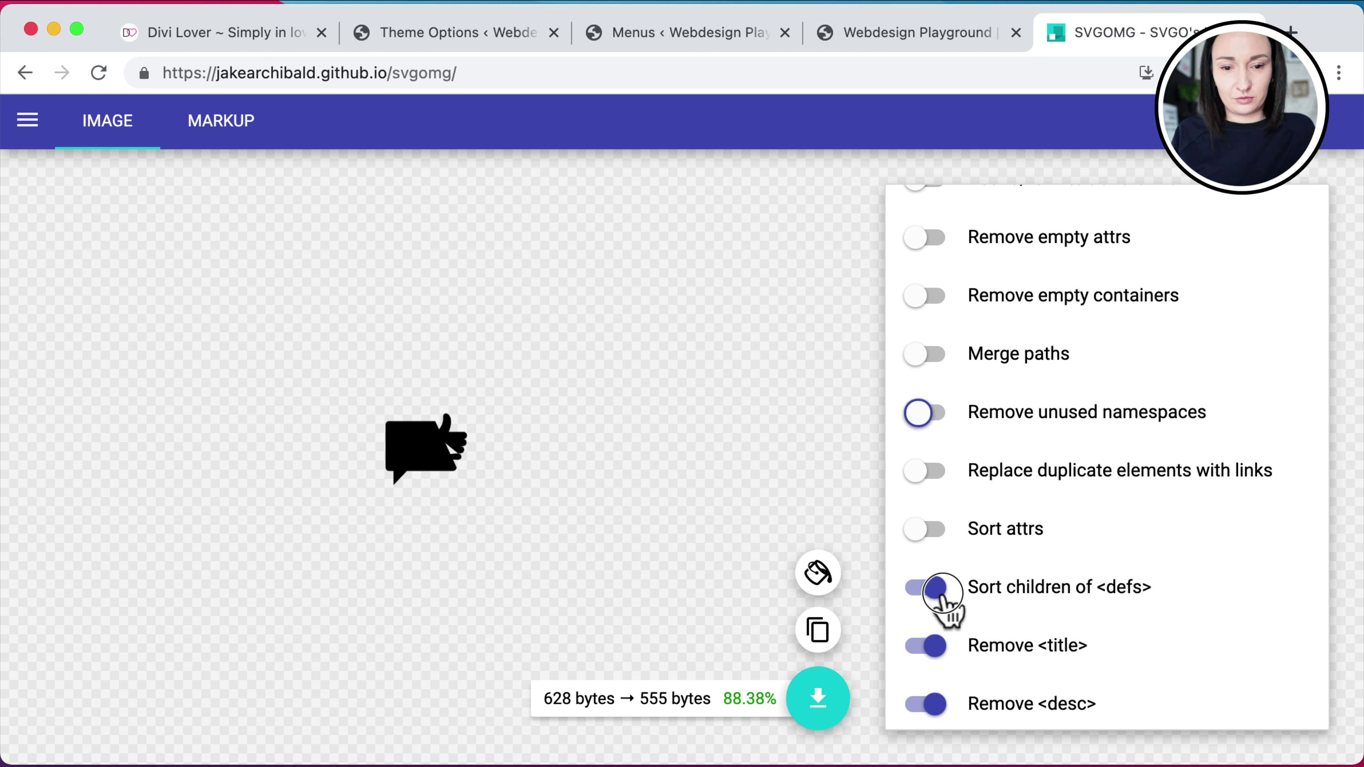
click(932, 647)
click(931, 705)
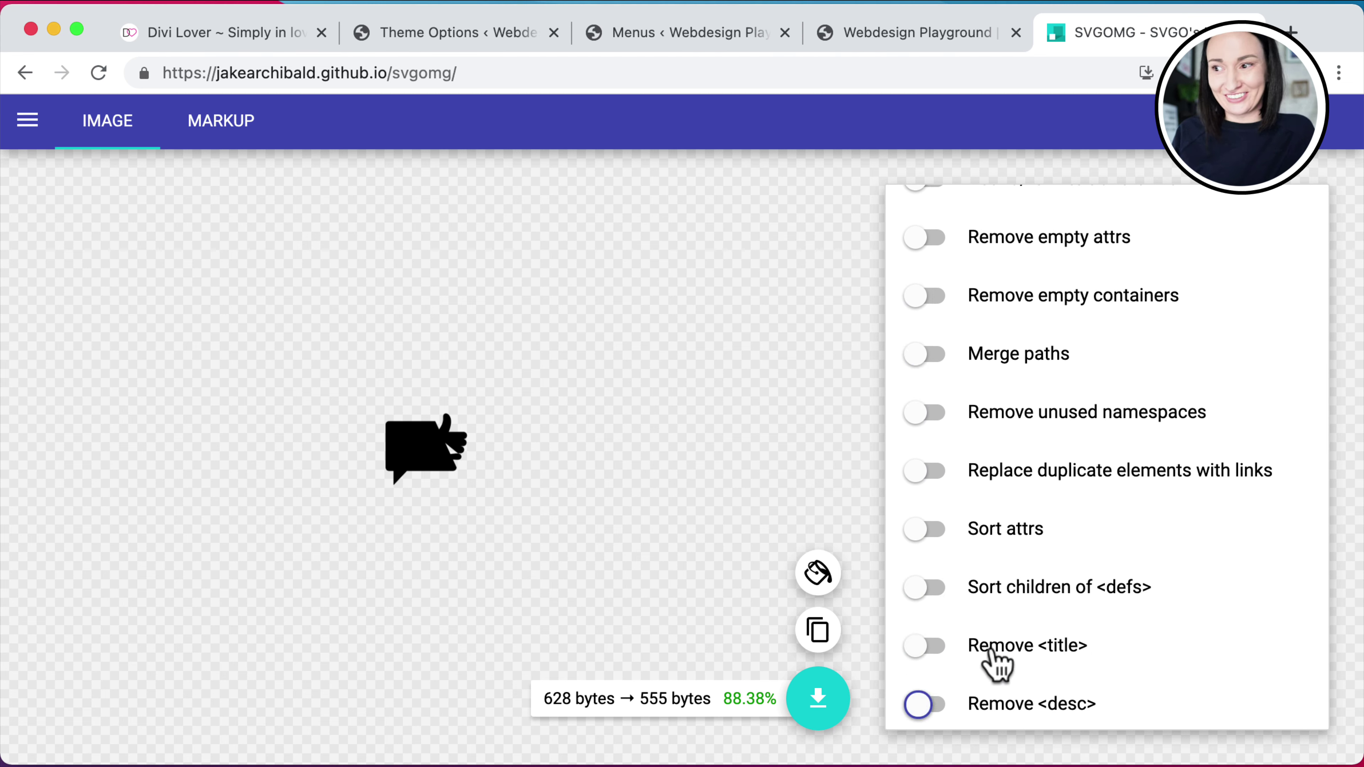
Turn off Prefer viewBox to width/height and Remove style elements, checking the latter's effect on the icon preview
scroll(993, 665, down, 5)
click(937, 514)
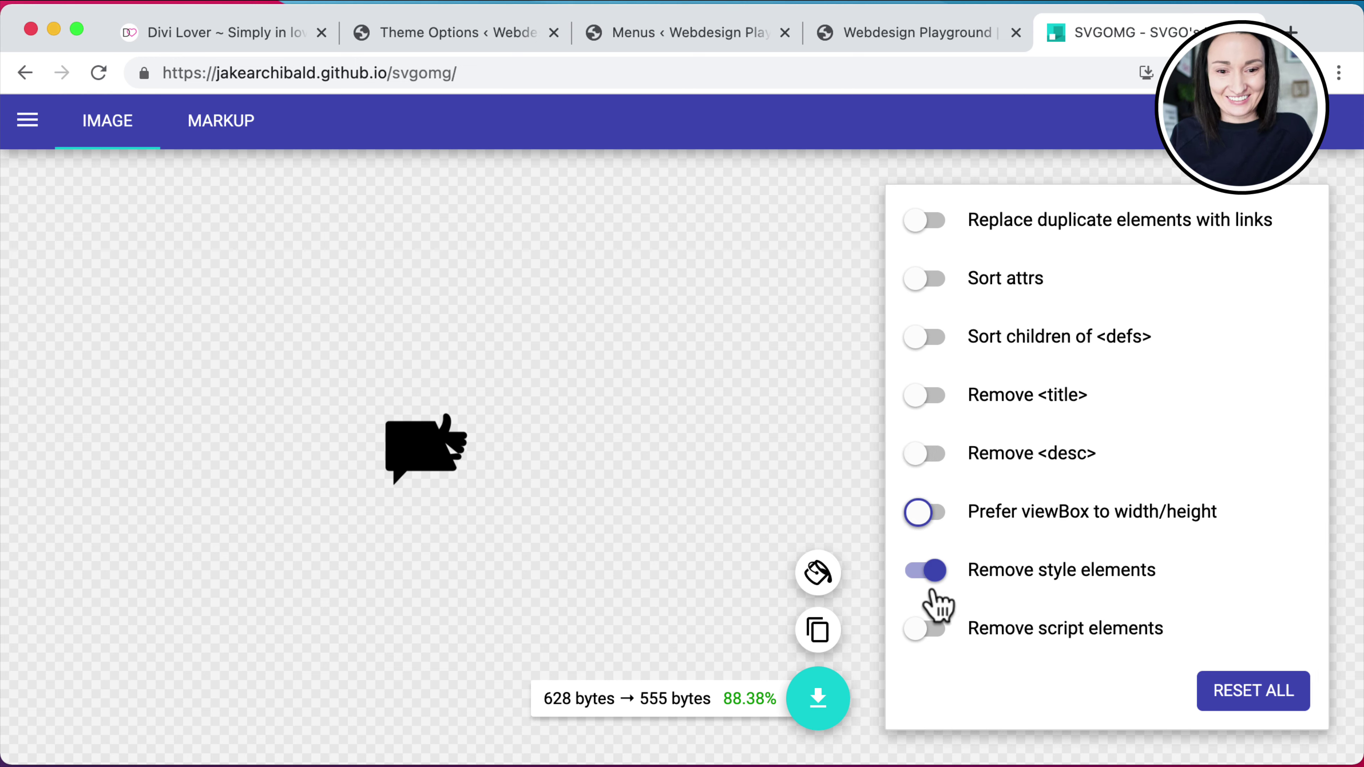
click(929, 573)
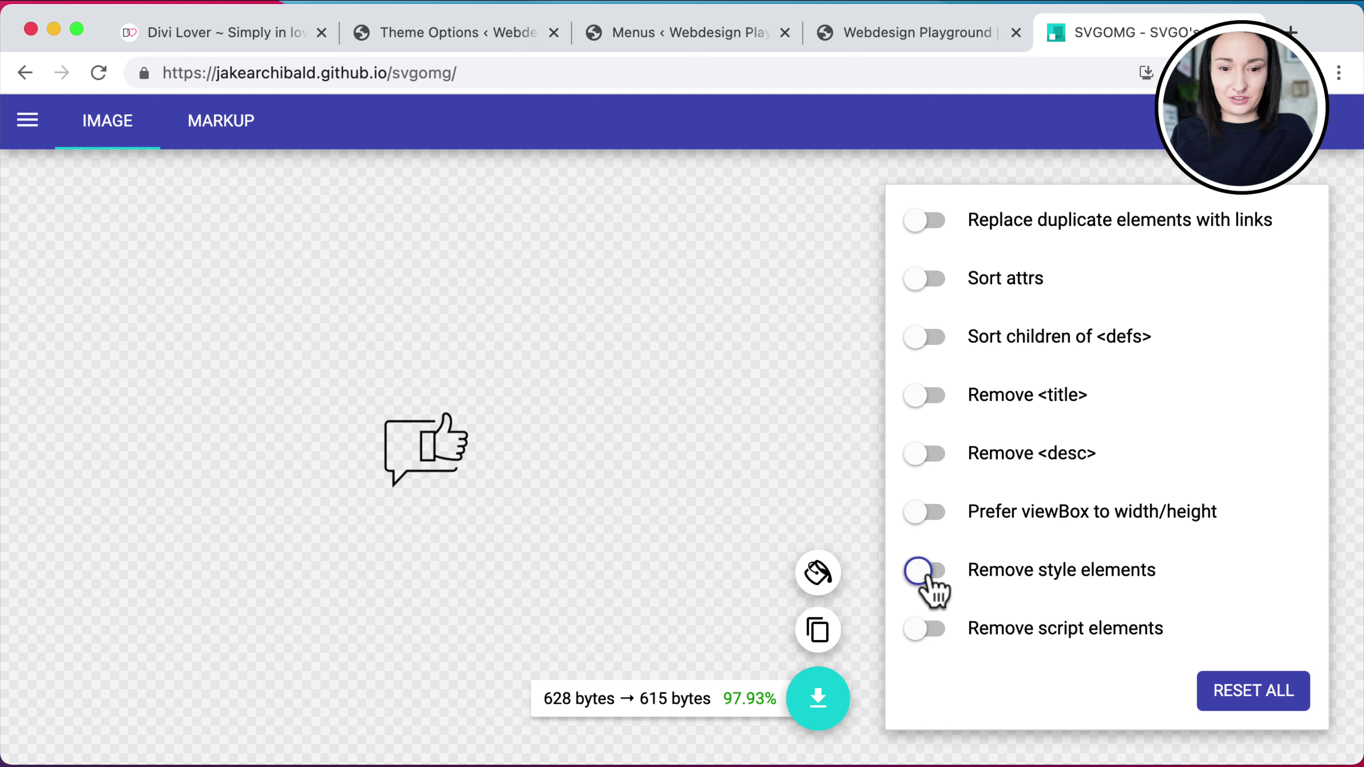
click(929, 583)
click(931, 588)
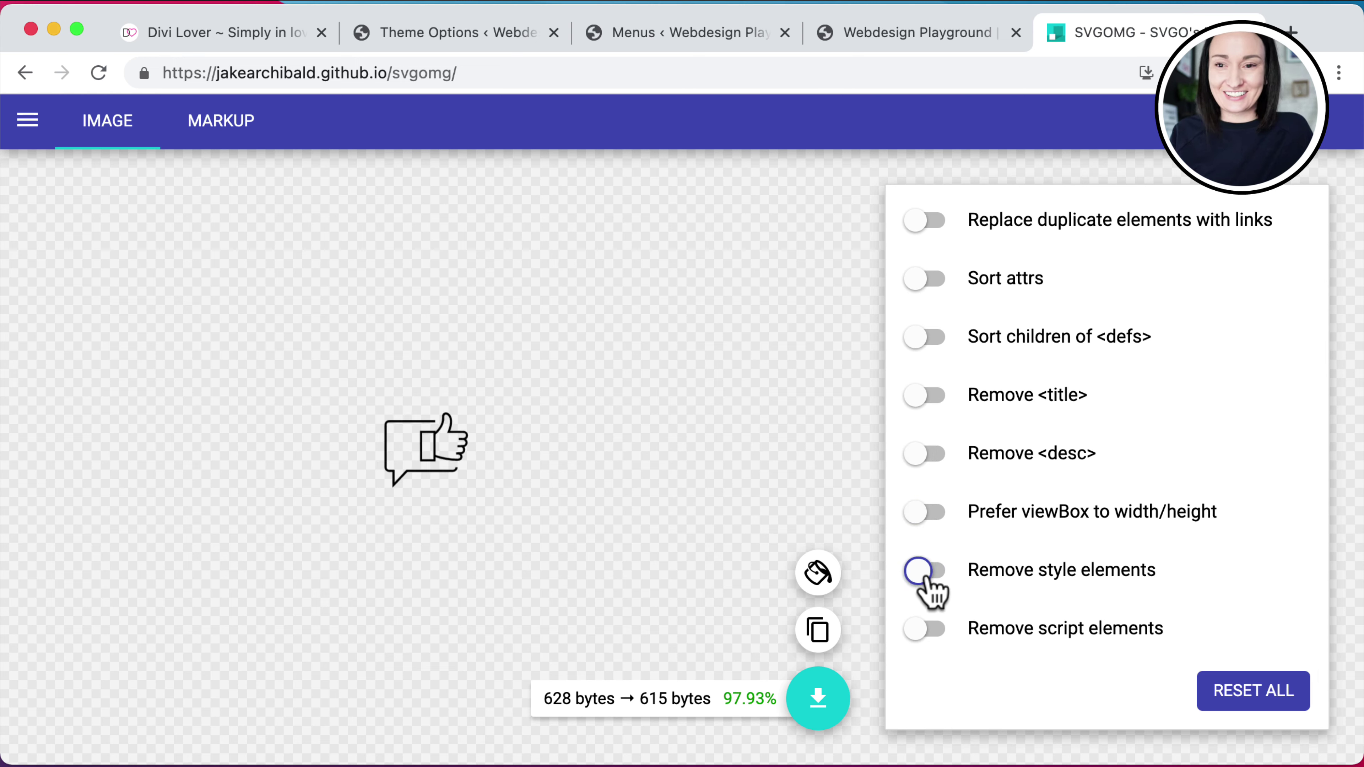
Reload SVGOMG, load the community icon's SVG file again and check the settings from the top of the list
click(430, 81)
key(Return)
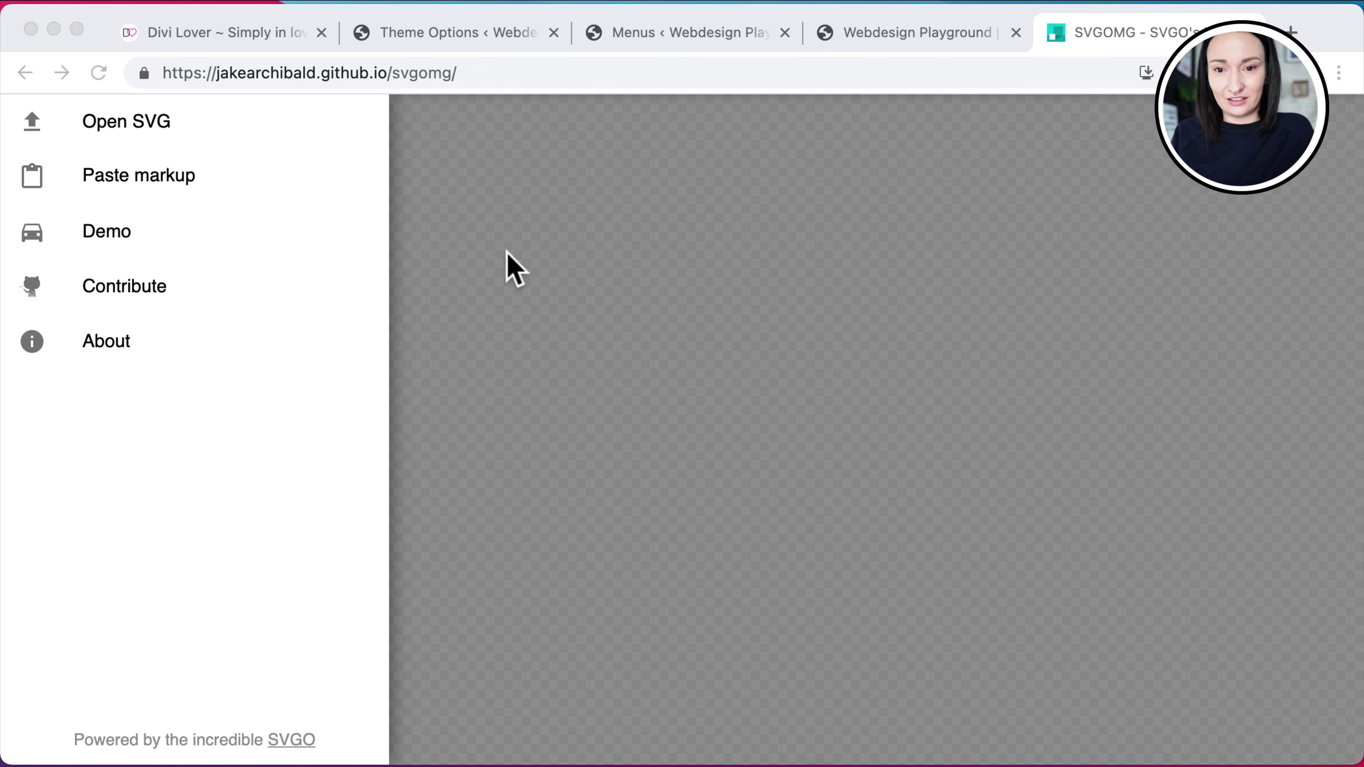
drag(507, 252, 837, 127)
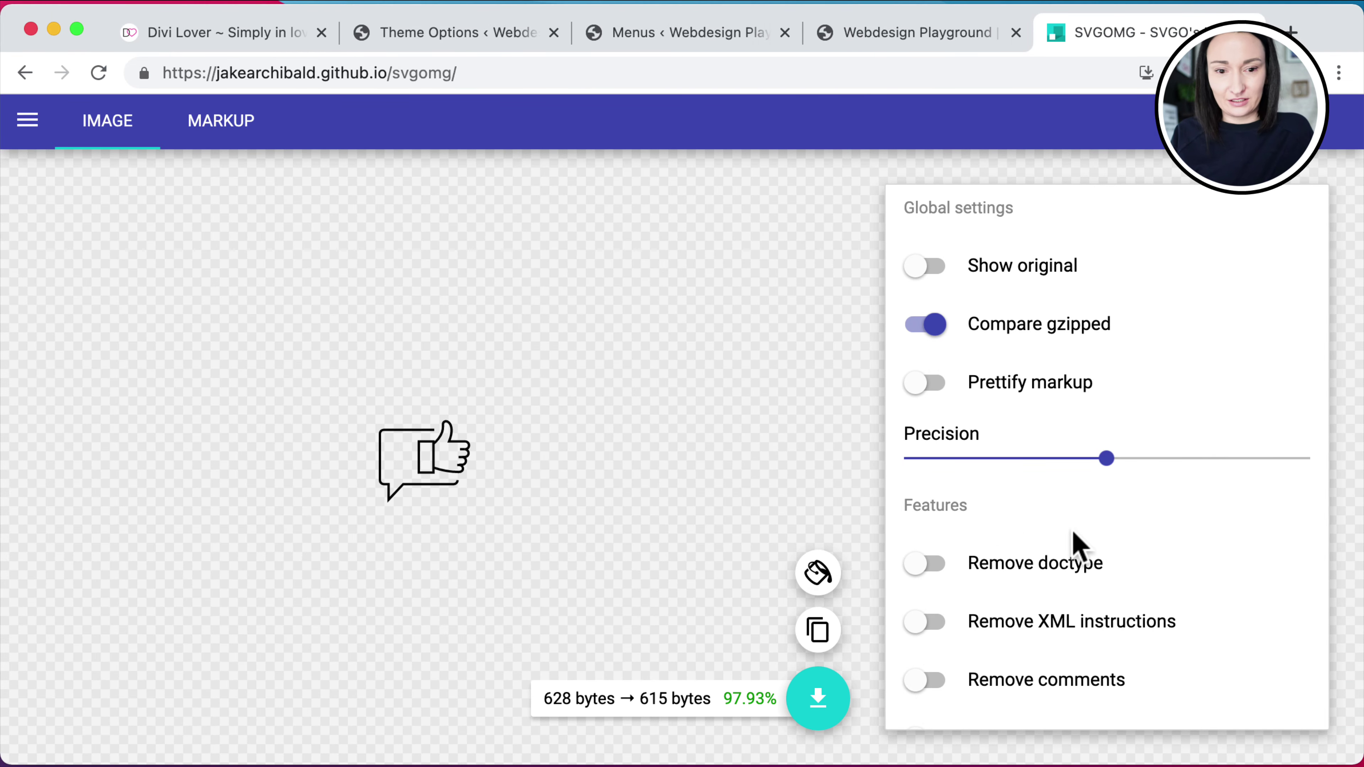
scroll(1085, 537, down, 5)
scroll(1079, 532, up, 5)
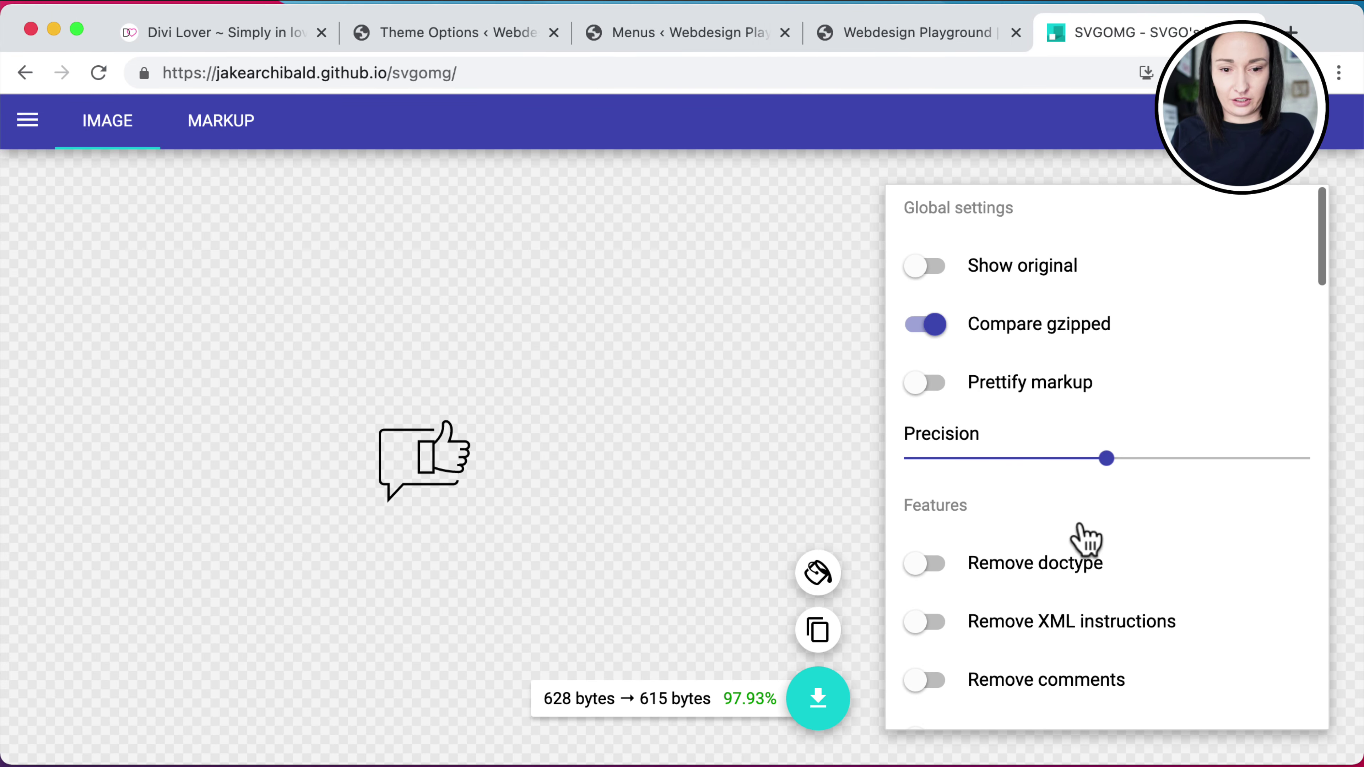
Turn on Remove doctype, Remove XML instructions, Remove comments, Remove <metadata> and Remove editor data, trying Remove xmlns and switching it back off
click(926, 564)
click(928, 622)
click(928, 681)
scroll(931, 686, down, 4)
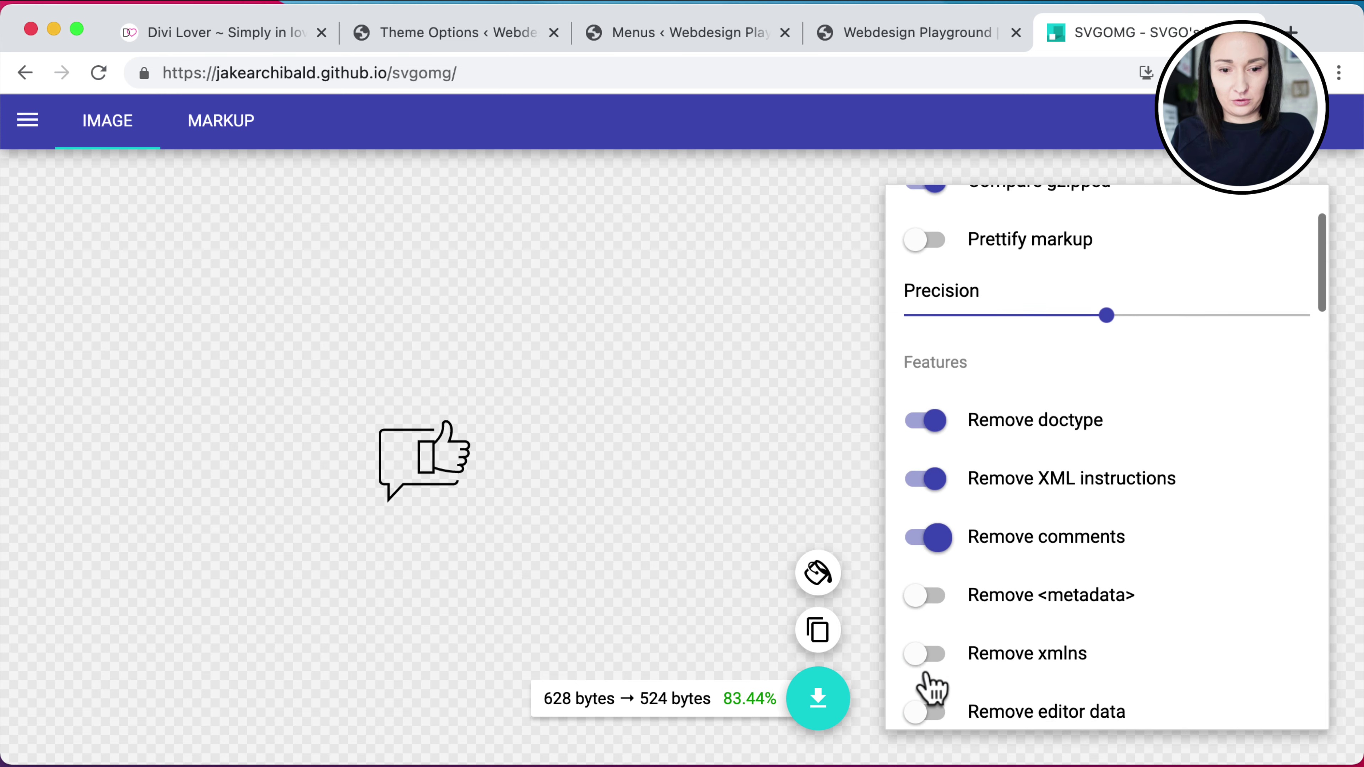
click(926, 513)
click(929, 572)
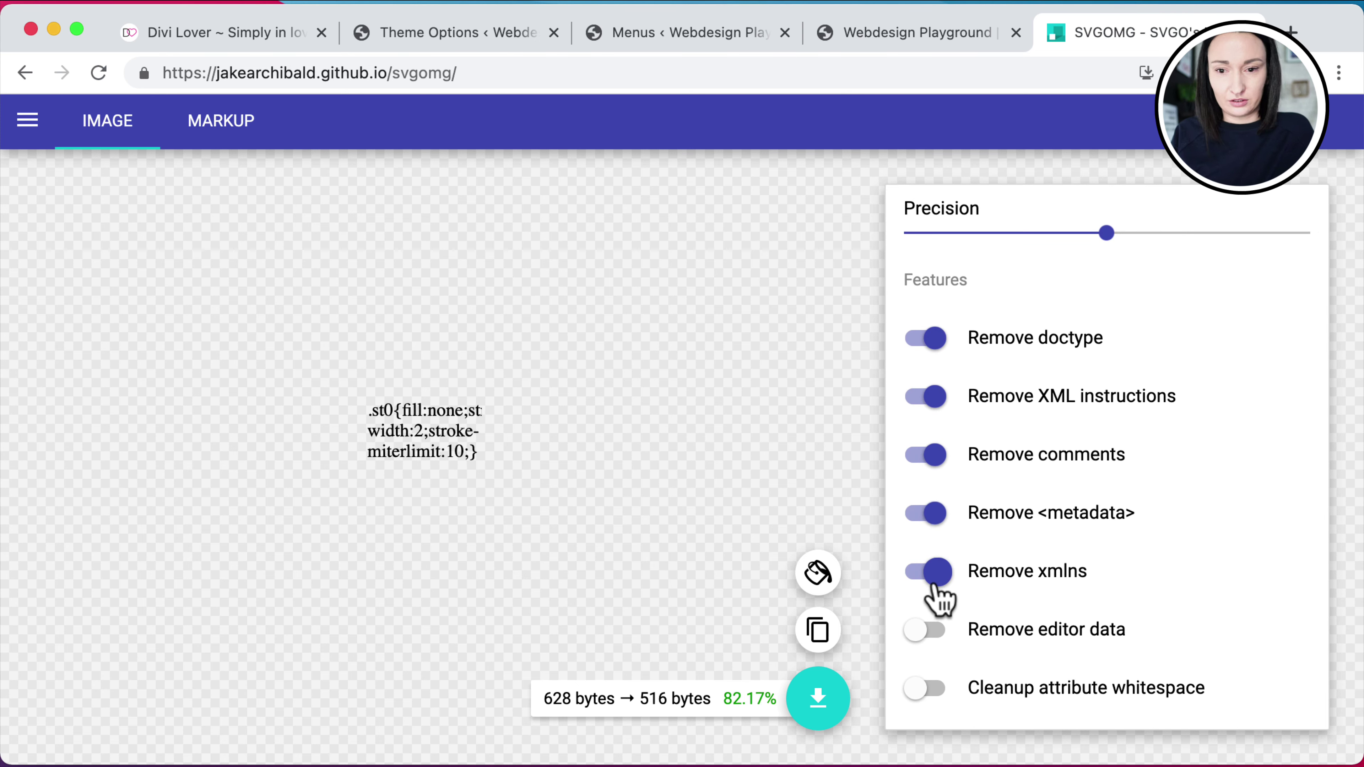
click(930, 573)
click(928, 631)
Turn on the Cleanup attribute whitespace, Inline styles, Minify styles, Style to attributes and Clean IDs optimizations
scroll(935, 649, down, 3)
click(928, 554)
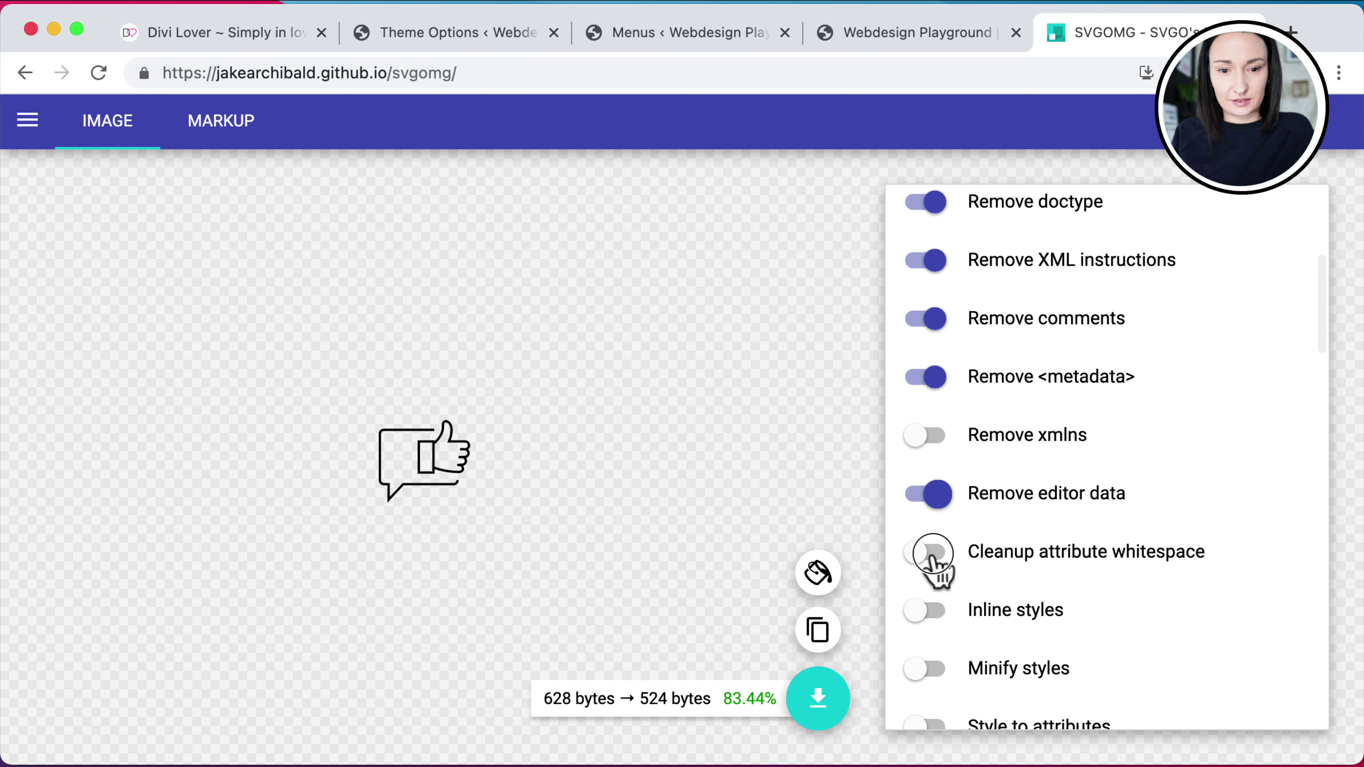
click(928, 612)
click(926, 669)
scroll(934, 682, down, 3)
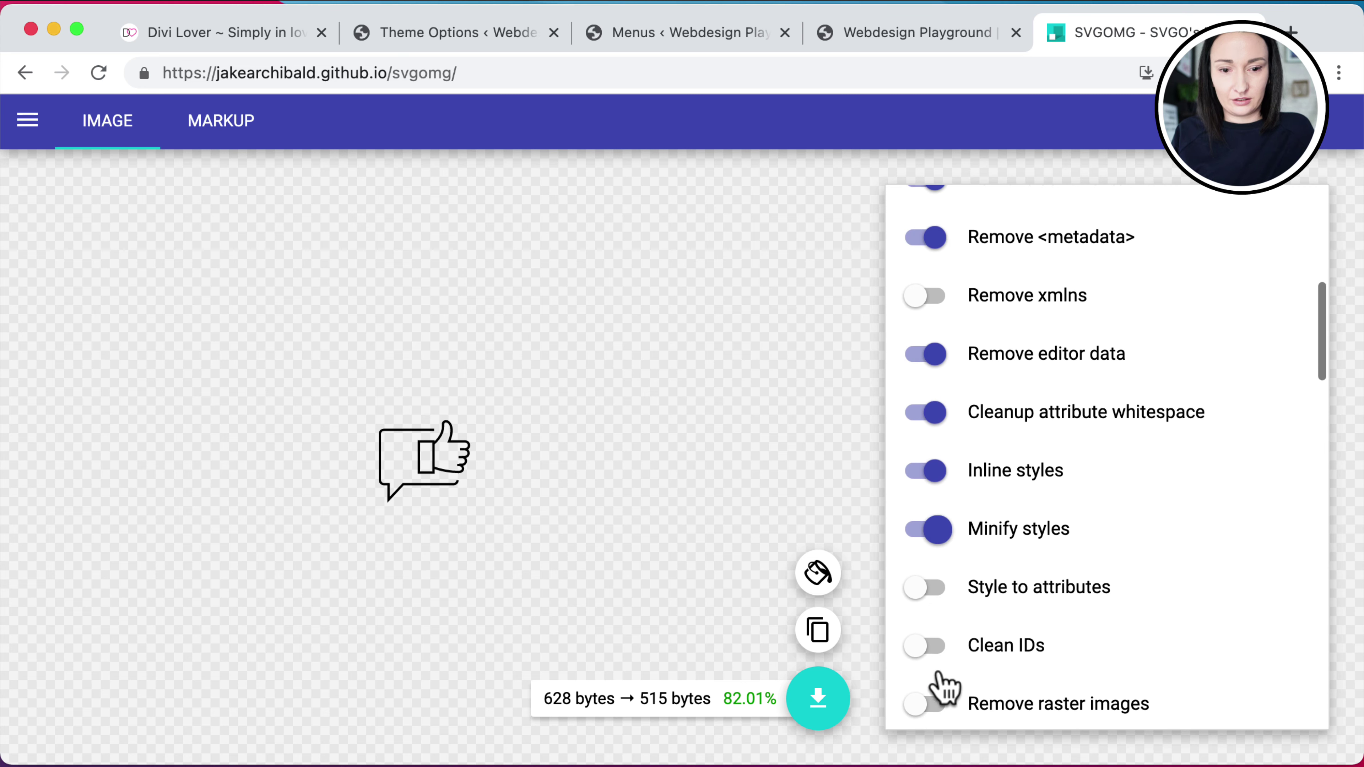
click(924, 596)
click(926, 645)
Turn on the Remove raster images, Remove unused defs, Round/rewrite numbers and Round/rewrite number lists optimizations
scroll(929, 655, down, 3)
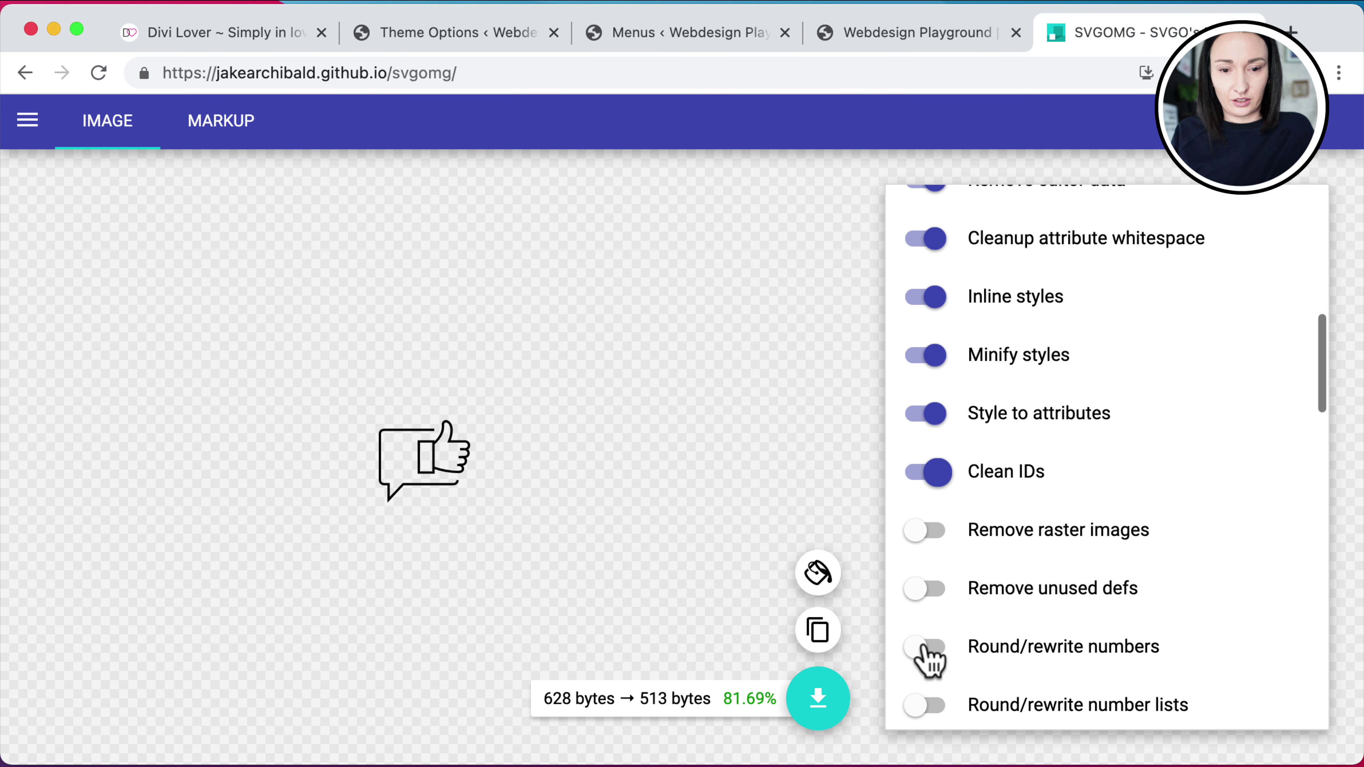
click(923, 531)
click(927, 588)
click(926, 647)
click(926, 705)
Turn on Minify colours, Remove unknowns & defaults, Remove unneeded group attrs, Remove useless stroke & fill, Remove viewBox and Remove/tidy enable-background
scroll(924, 718, down, 7)
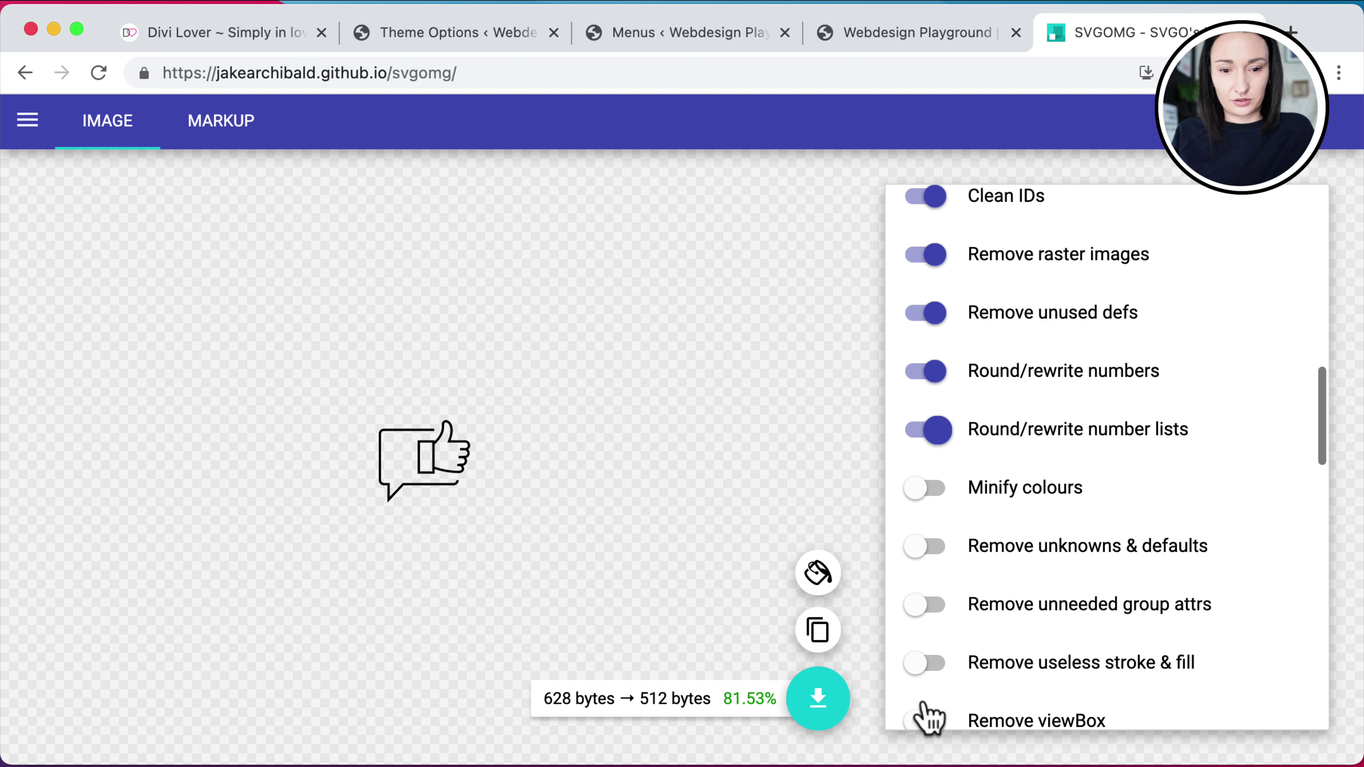
click(923, 392)
click(928, 451)
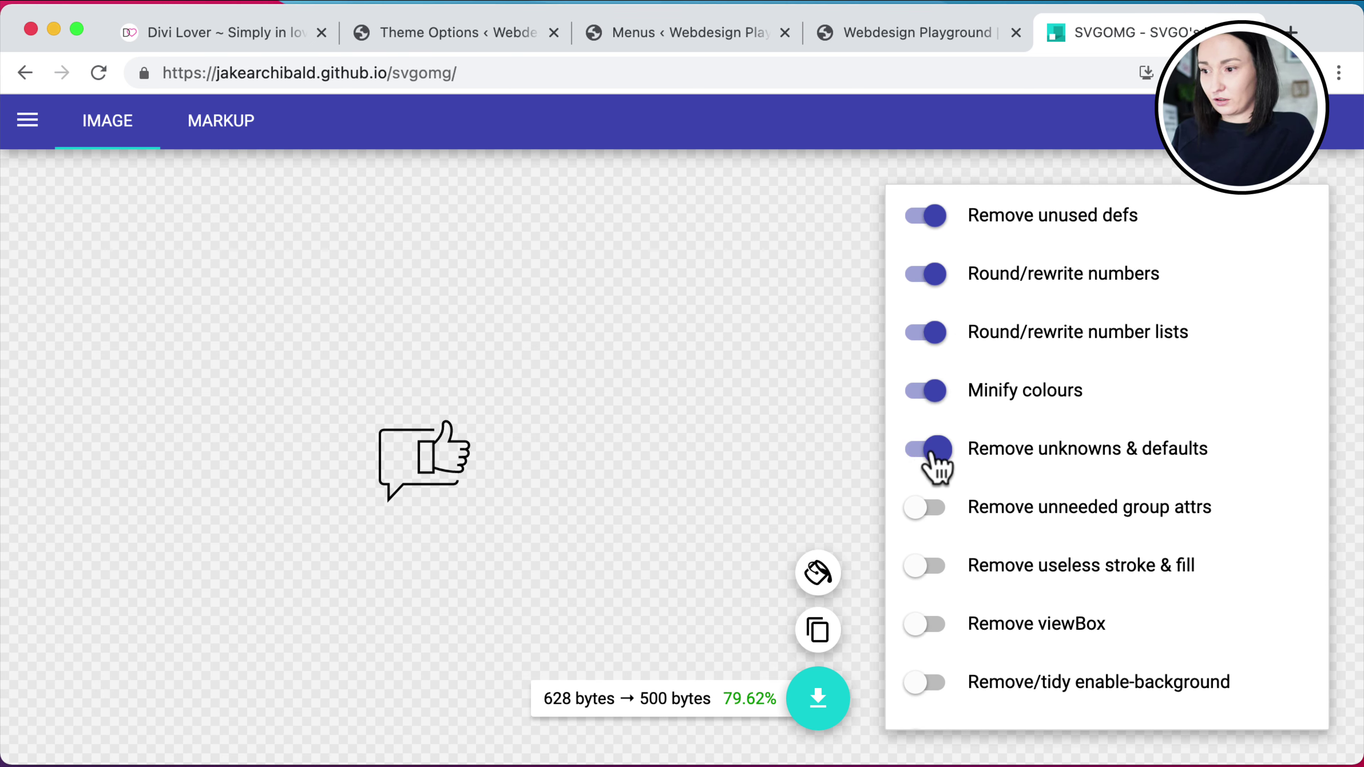
click(927, 514)
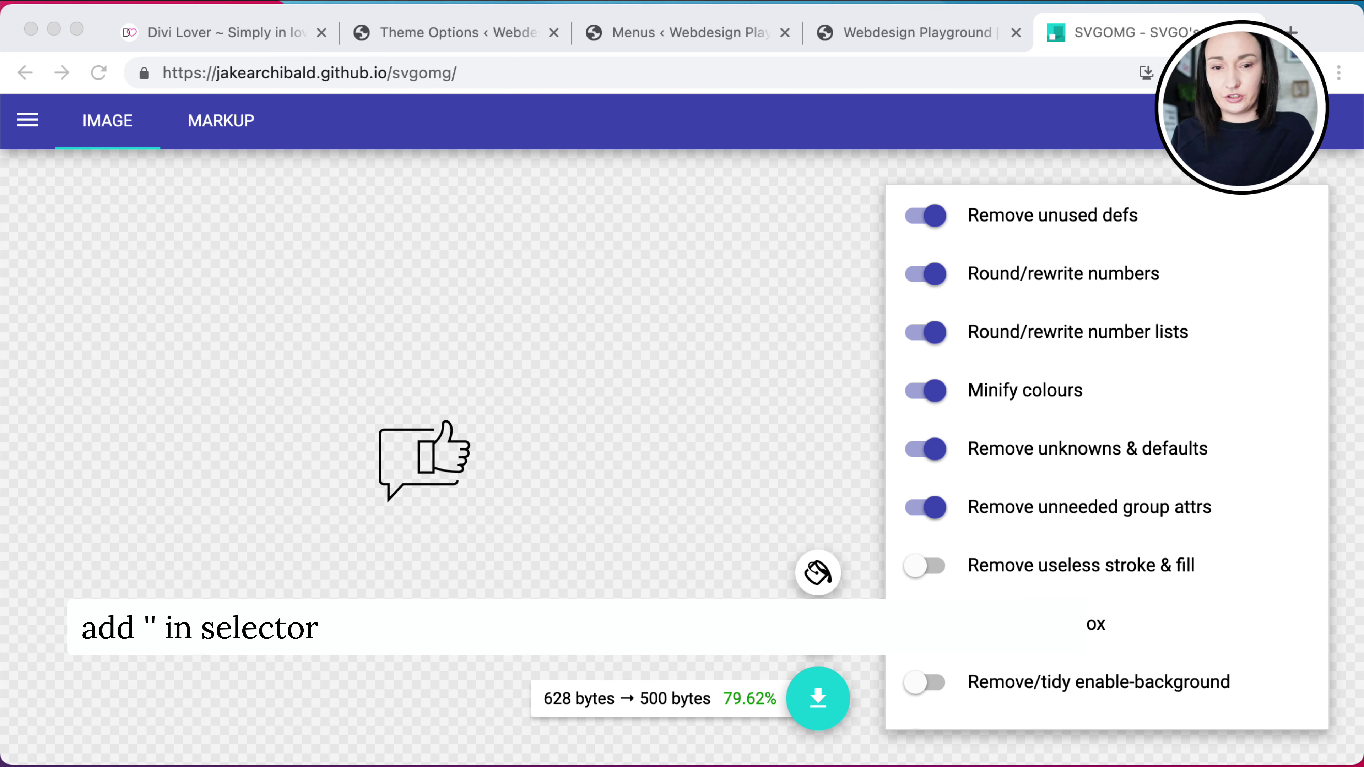
click(916, 562)
click(923, 570)
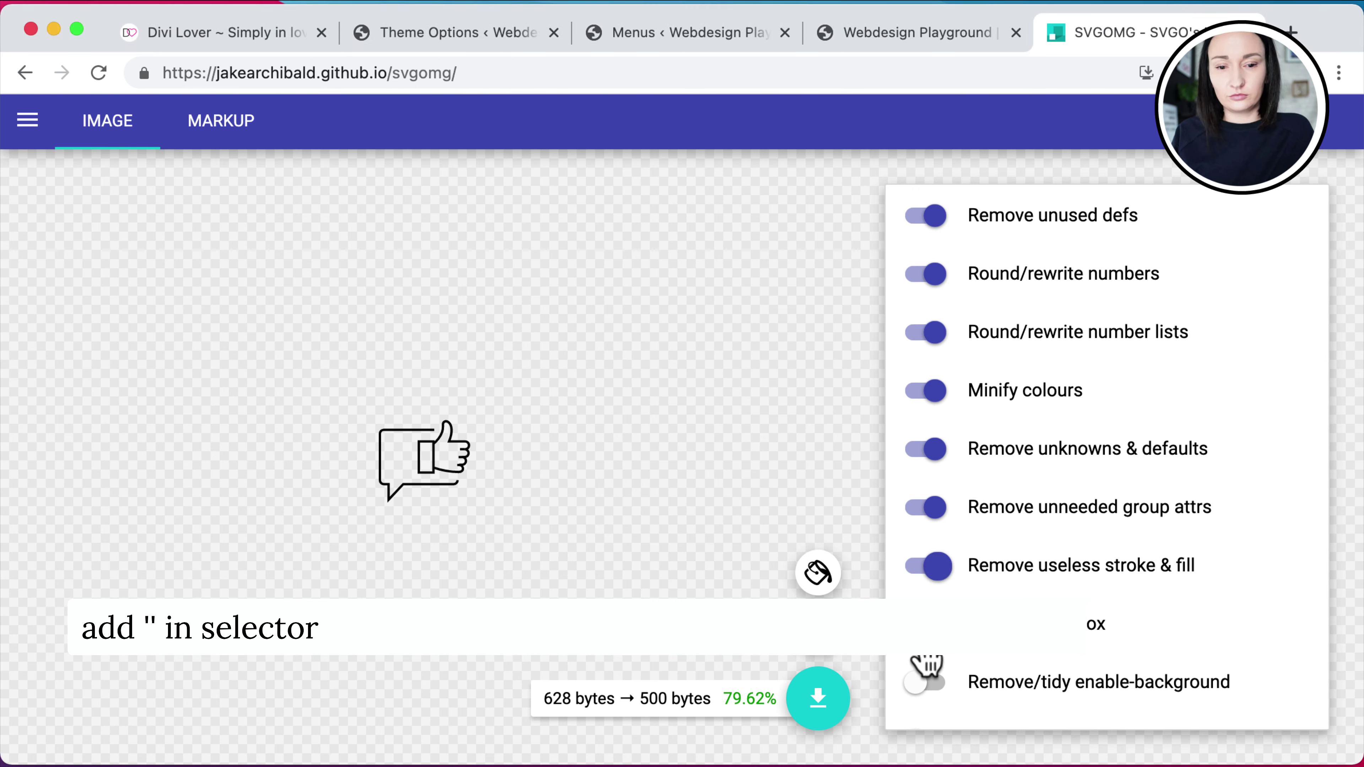
click(923, 681)
Turn on Remove hidden elements, Remove empty text, Shapes to (smaller) paths, both attribute-moving options for groups, and Collapse useless groups
scroll(927, 693, down, 2)
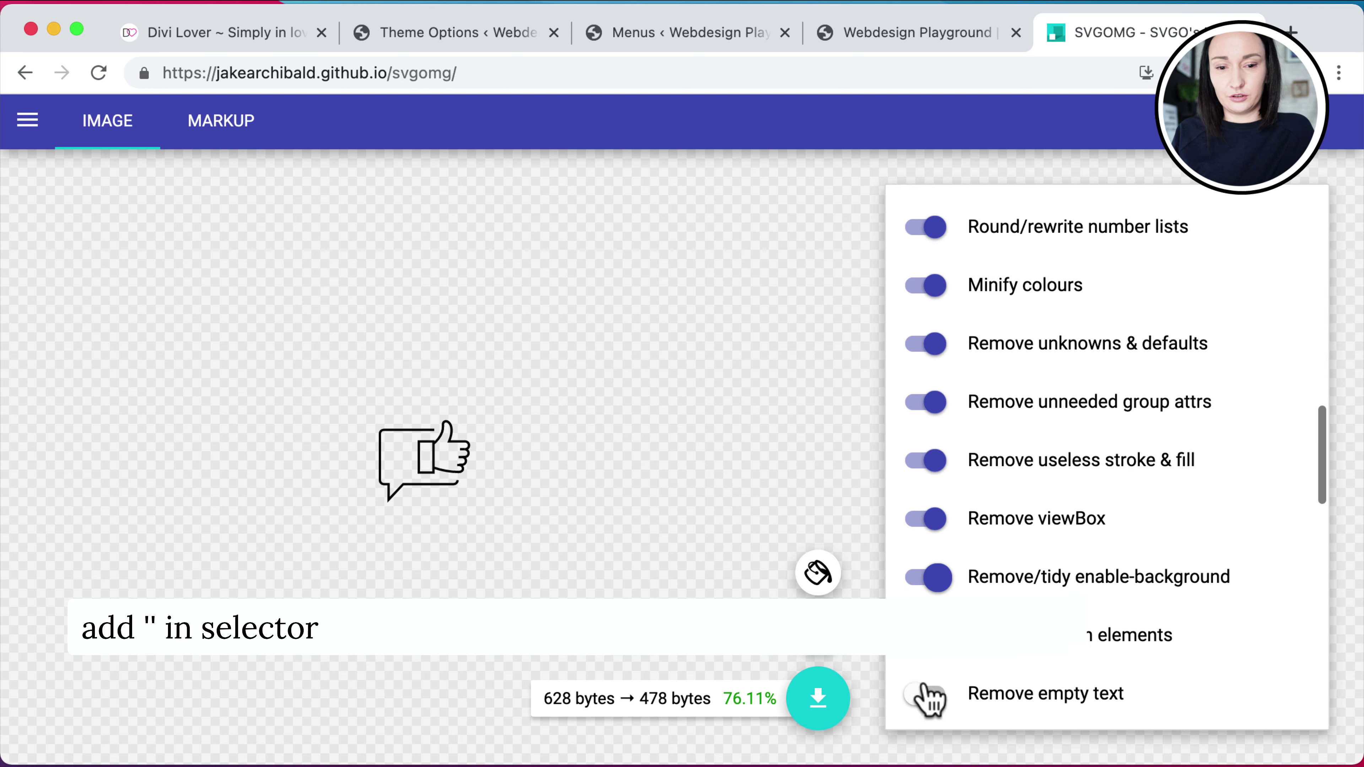
click(928, 695)
scroll(953, 676, down, 6)
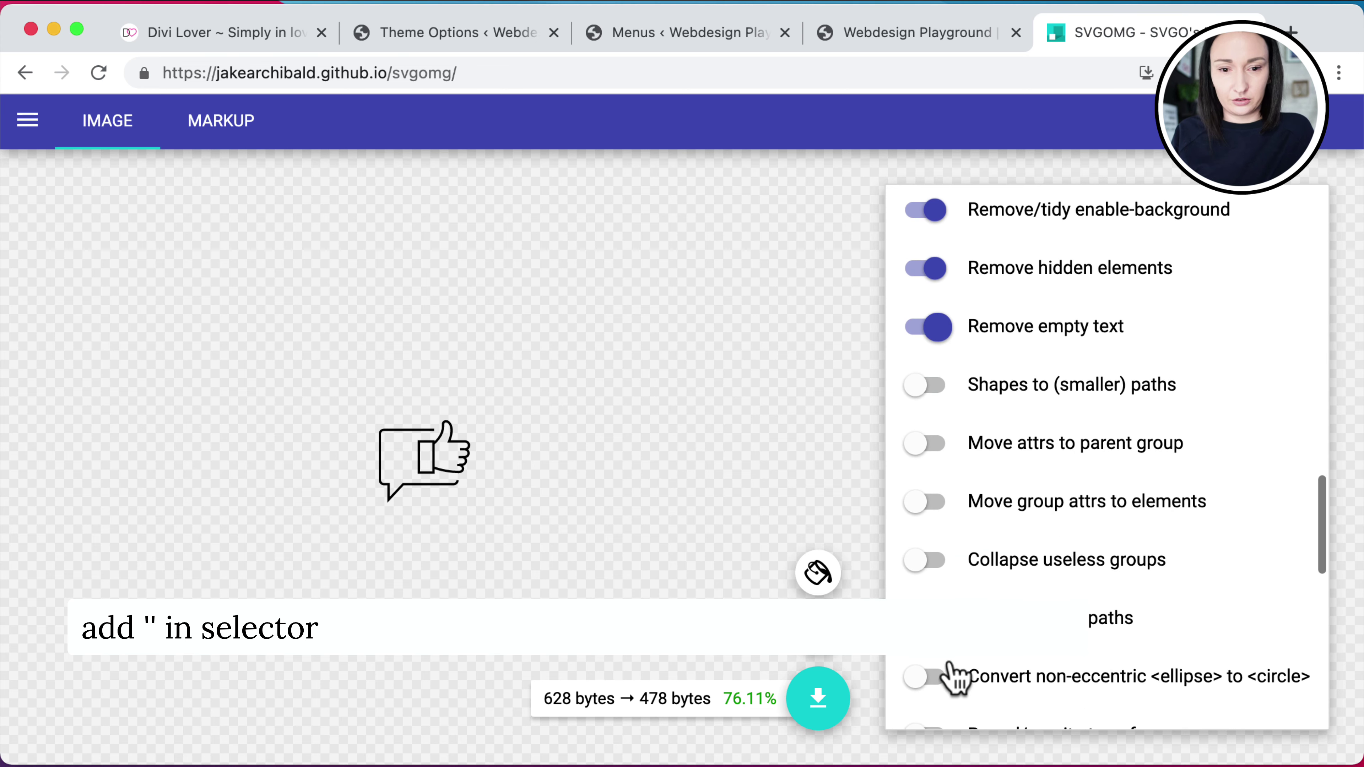
click(937, 383)
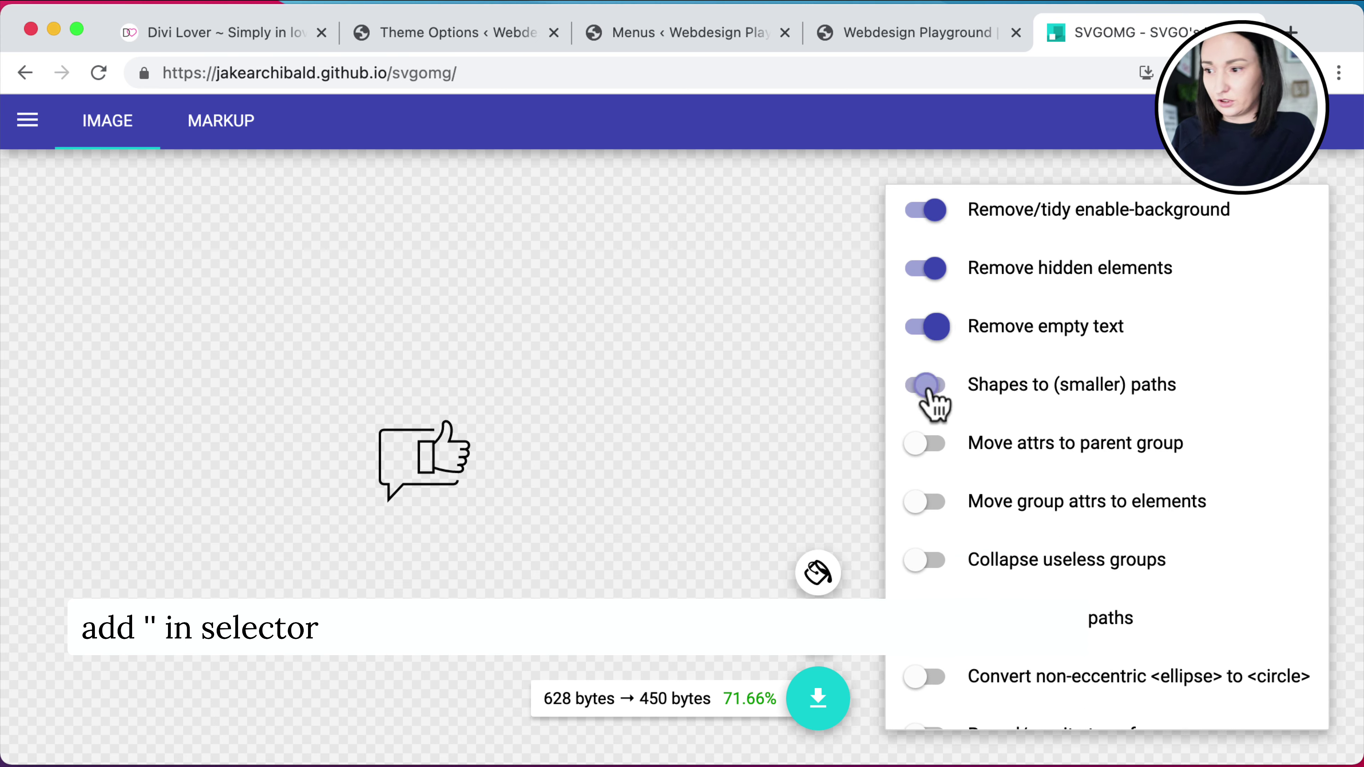
click(935, 448)
click(929, 507)
click(932, 562)
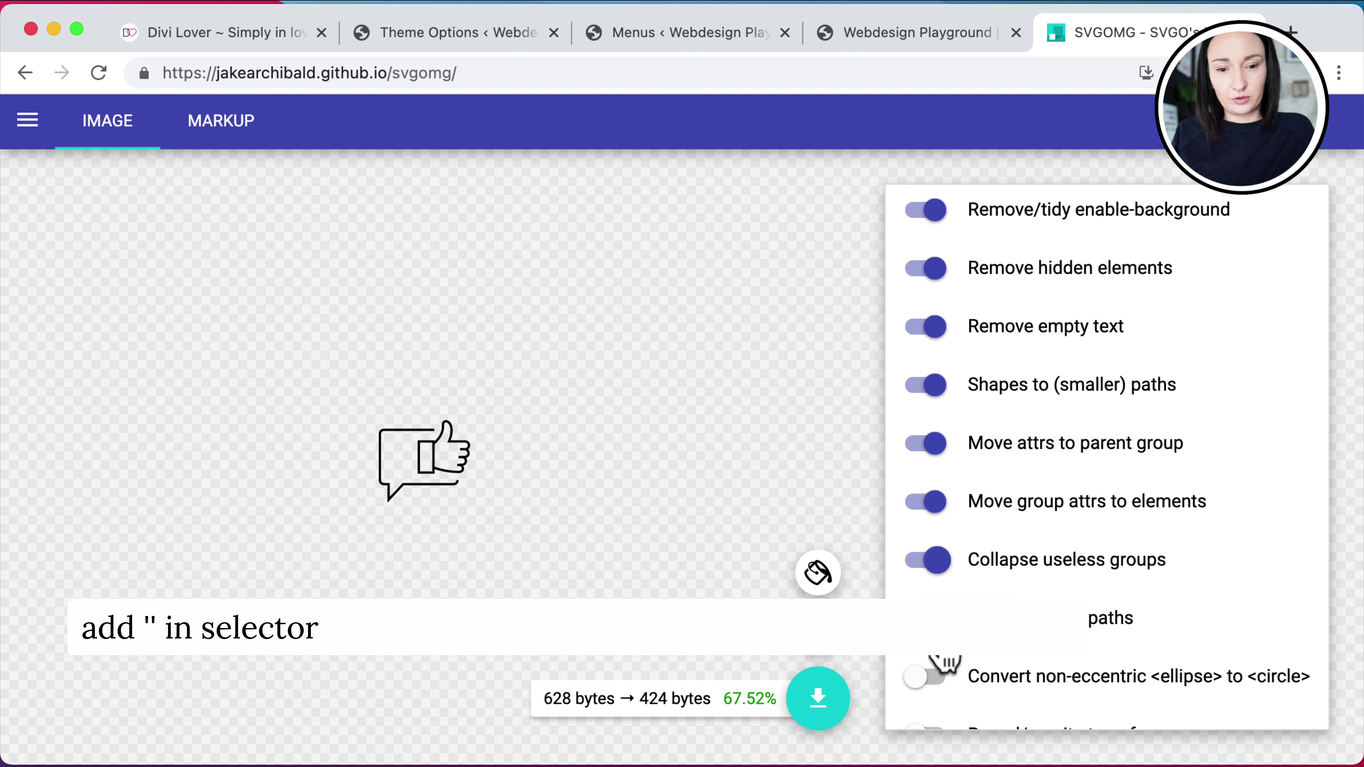
Turn on Round/rewrite paths, Convert non-eccentric <ellipse> to <circle>, Round/rewrite transforms, Remove empty attrs and Remove empty containers
click(935, 678)
scroll(935, 537, down, 8)
click(925, 297)
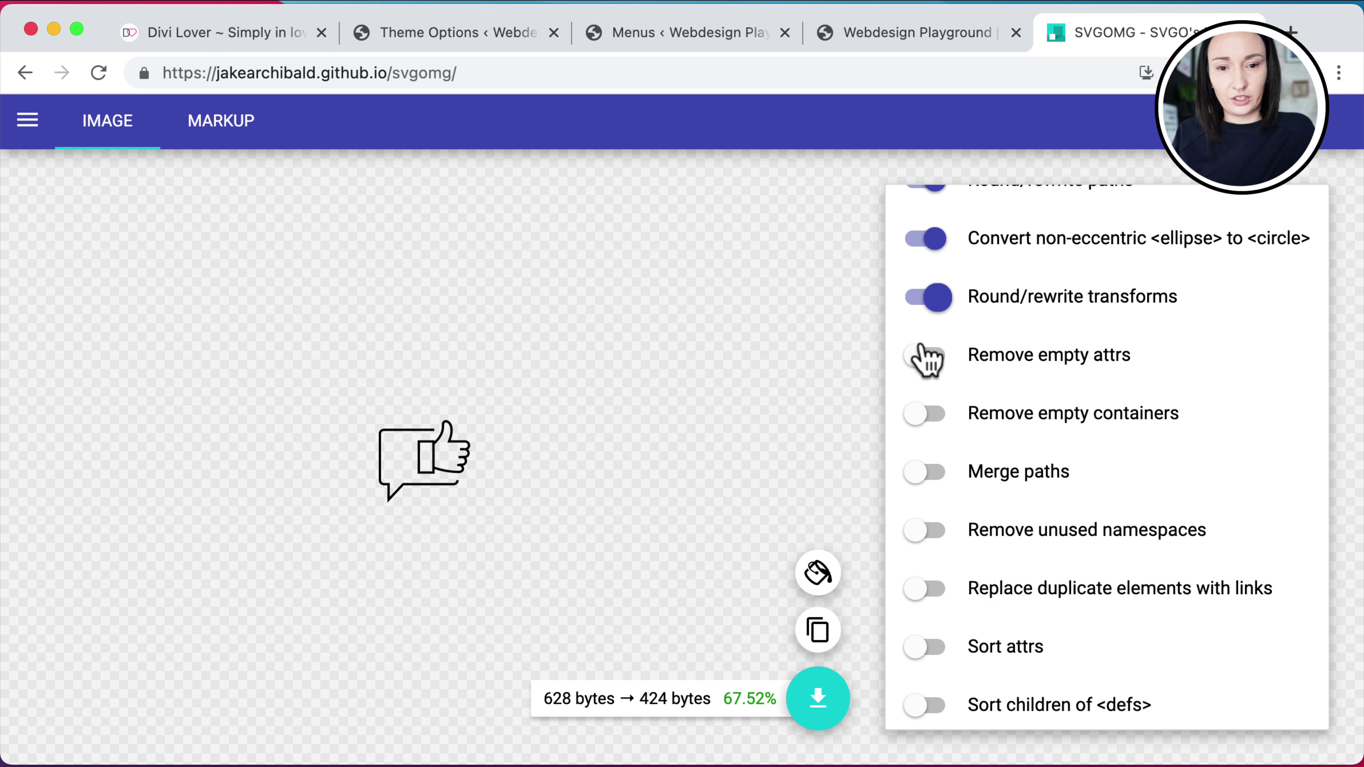
click(926, 356)
scroll(925, 428, up, 1)
click(923, 438)
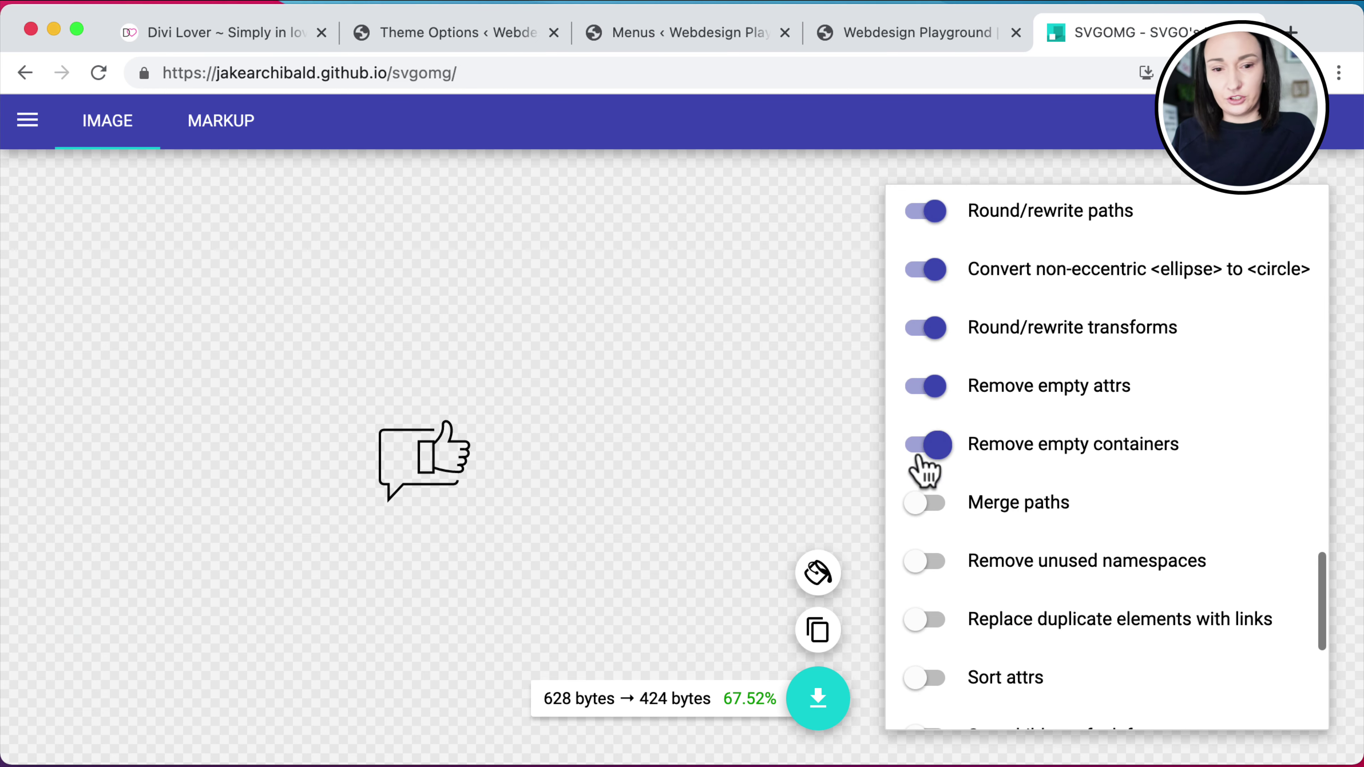
Turn on the Merge paths, Remove unused namespaces, Replace duplicate elements with links and Sort attrs optimizations
click(924, 508)
click(924, 555)
click(924, 613)
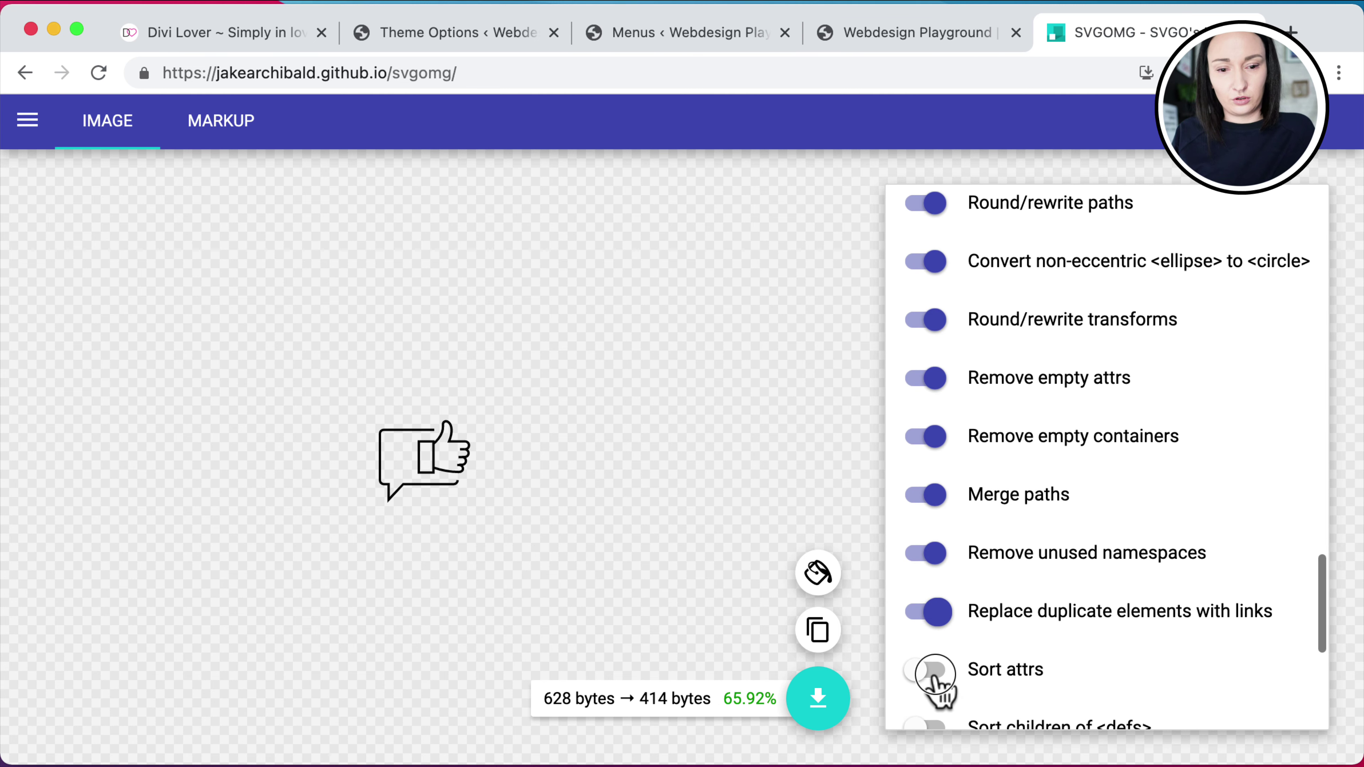
click(926, 672)
Turn on Sort children of <defs>, Remove <title>, Remove <desc> and Prefer viewBox to width/height
scroll(945, 661, down, 4)
click(927, 338)
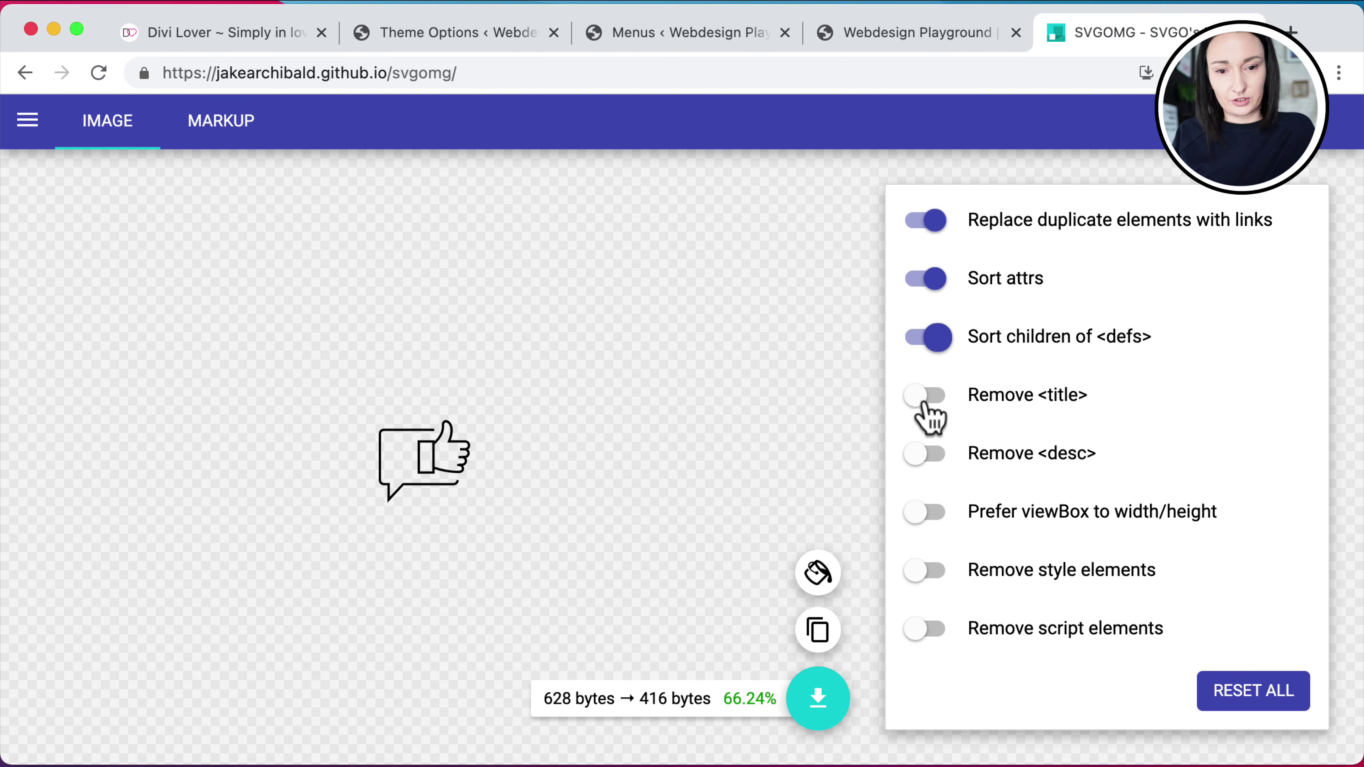
click(926, 396)
click(926, 455)
click(924, 512)
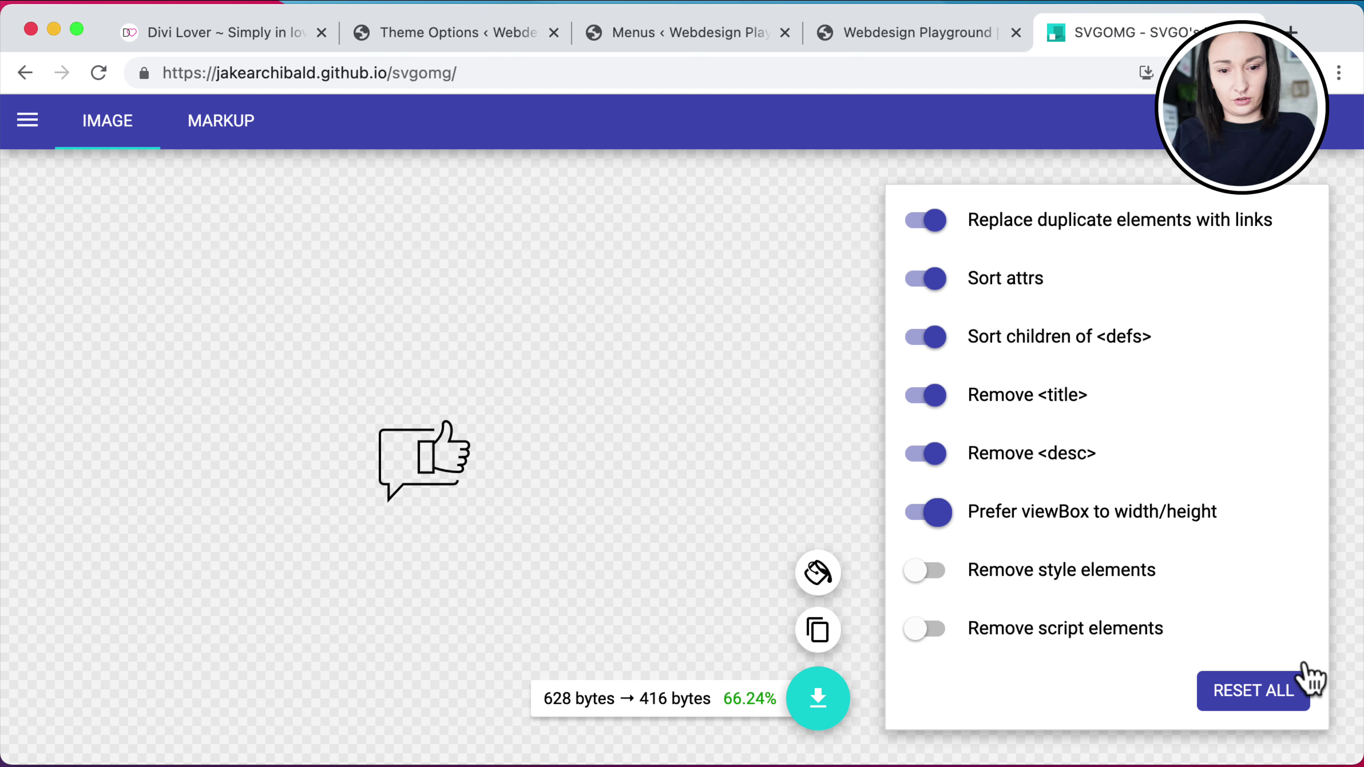
Show the optimized SVG's markup and copy all of it
click(221, 125)
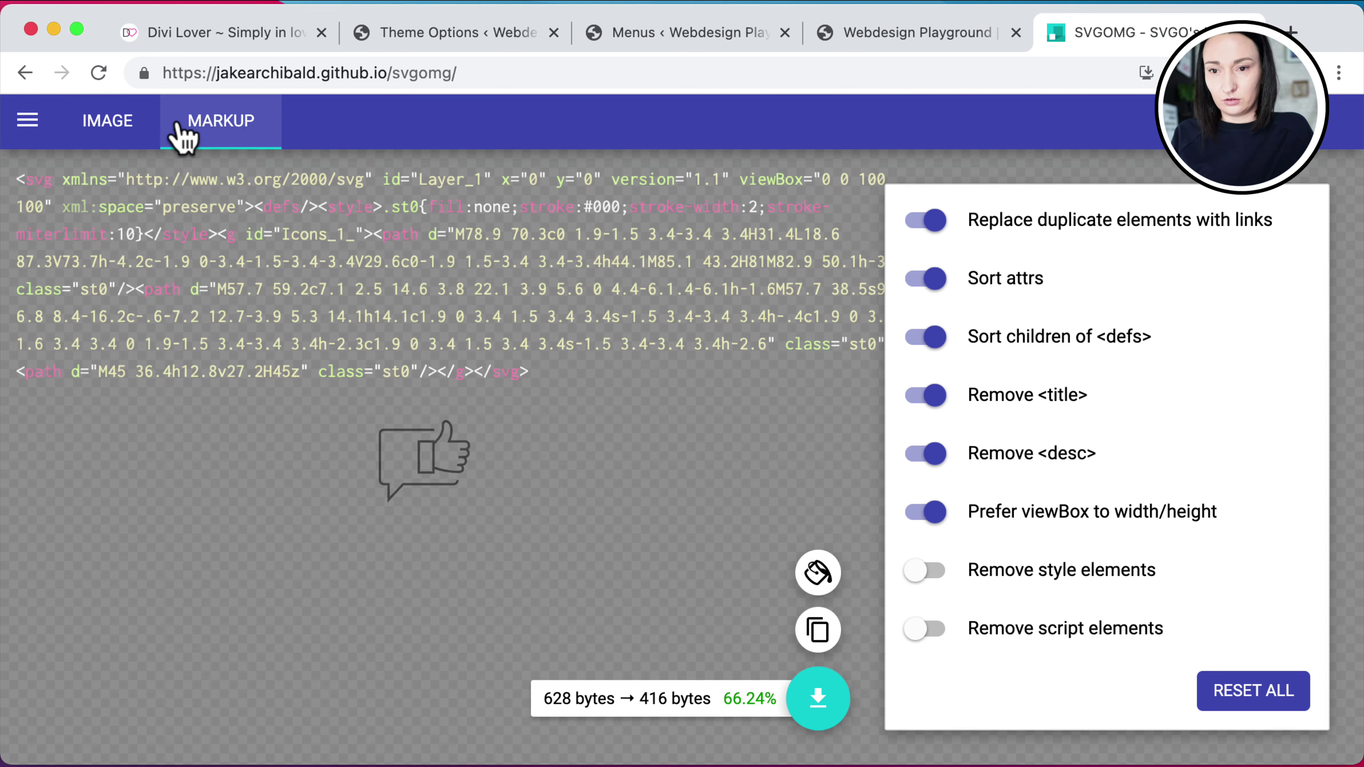
key(super+a)
key(super+c)
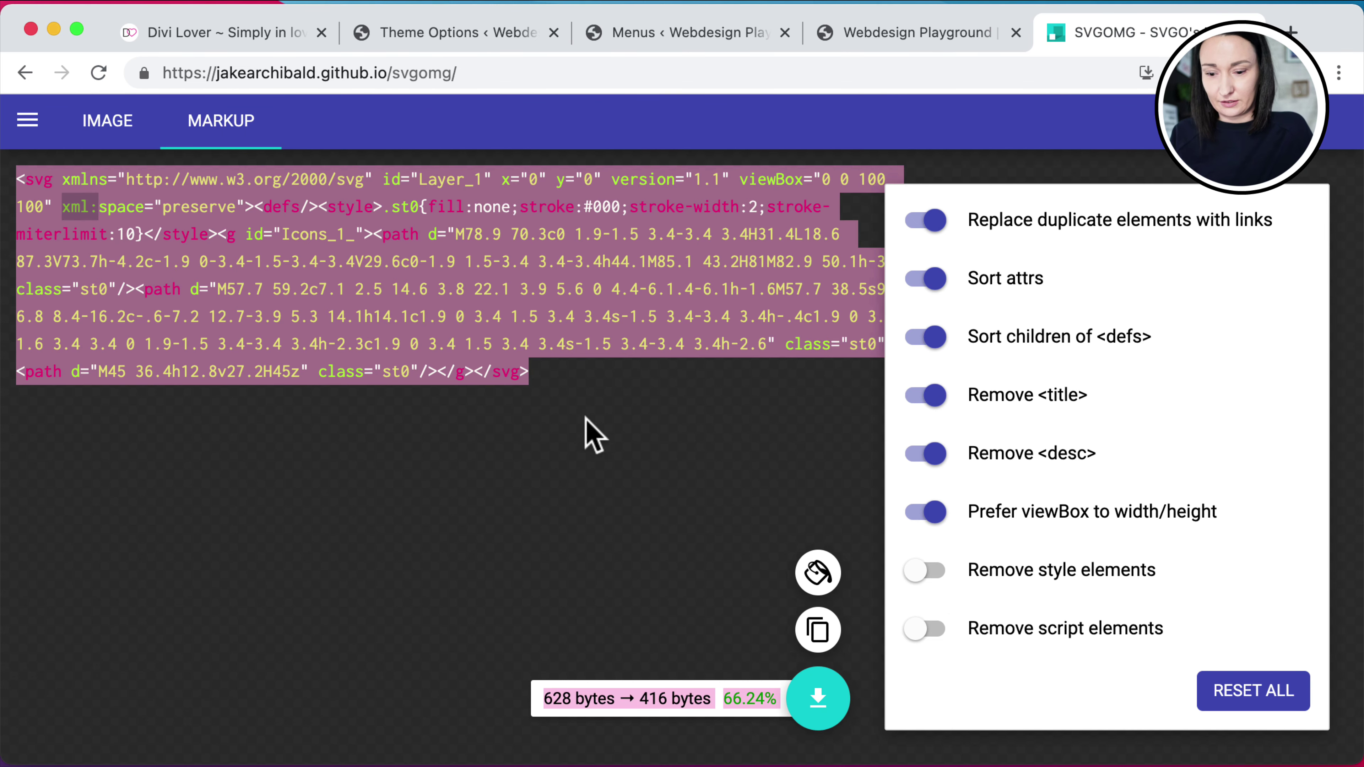
Replace the old SVG inside the prepend call in Divi's head code with the copied optimized markup
click(912, 33)
click(672, 34)
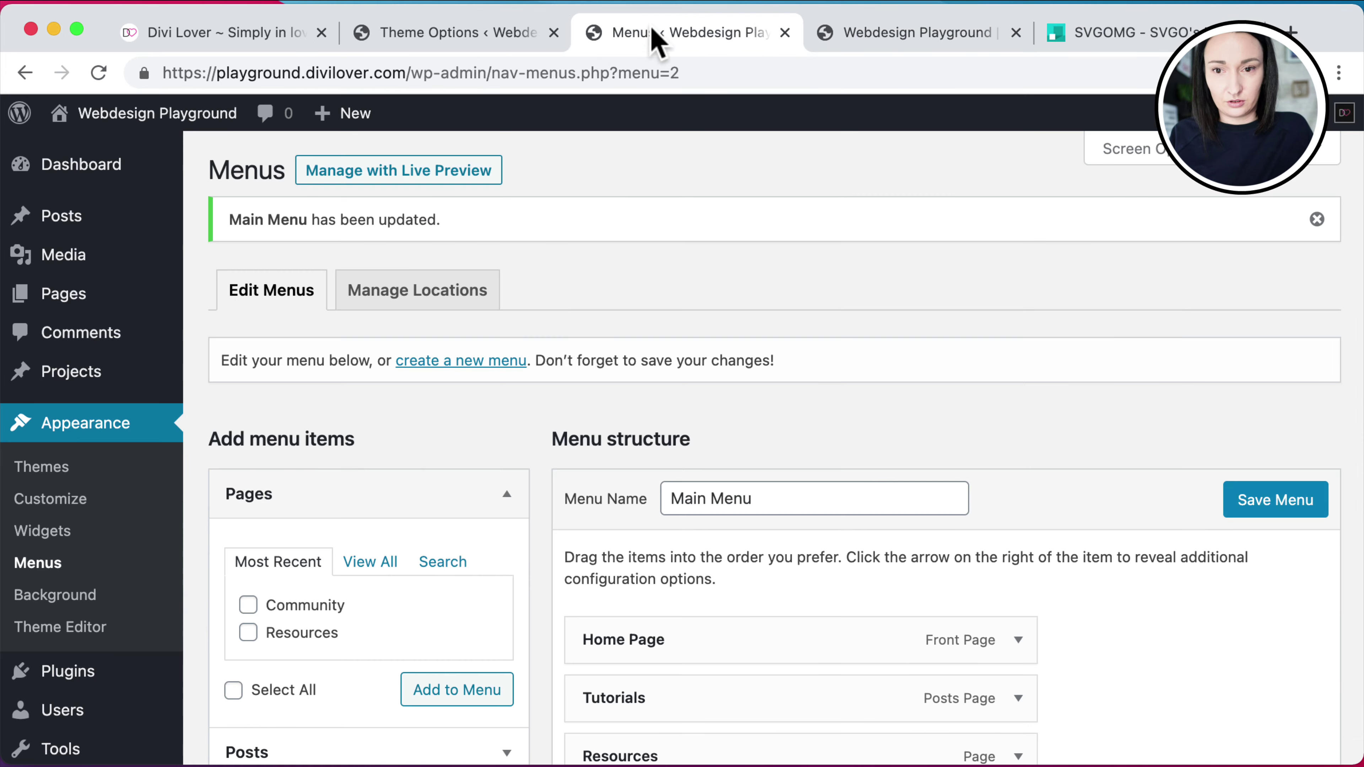
click(455, 33)
scroll(800, 366, up, 3)
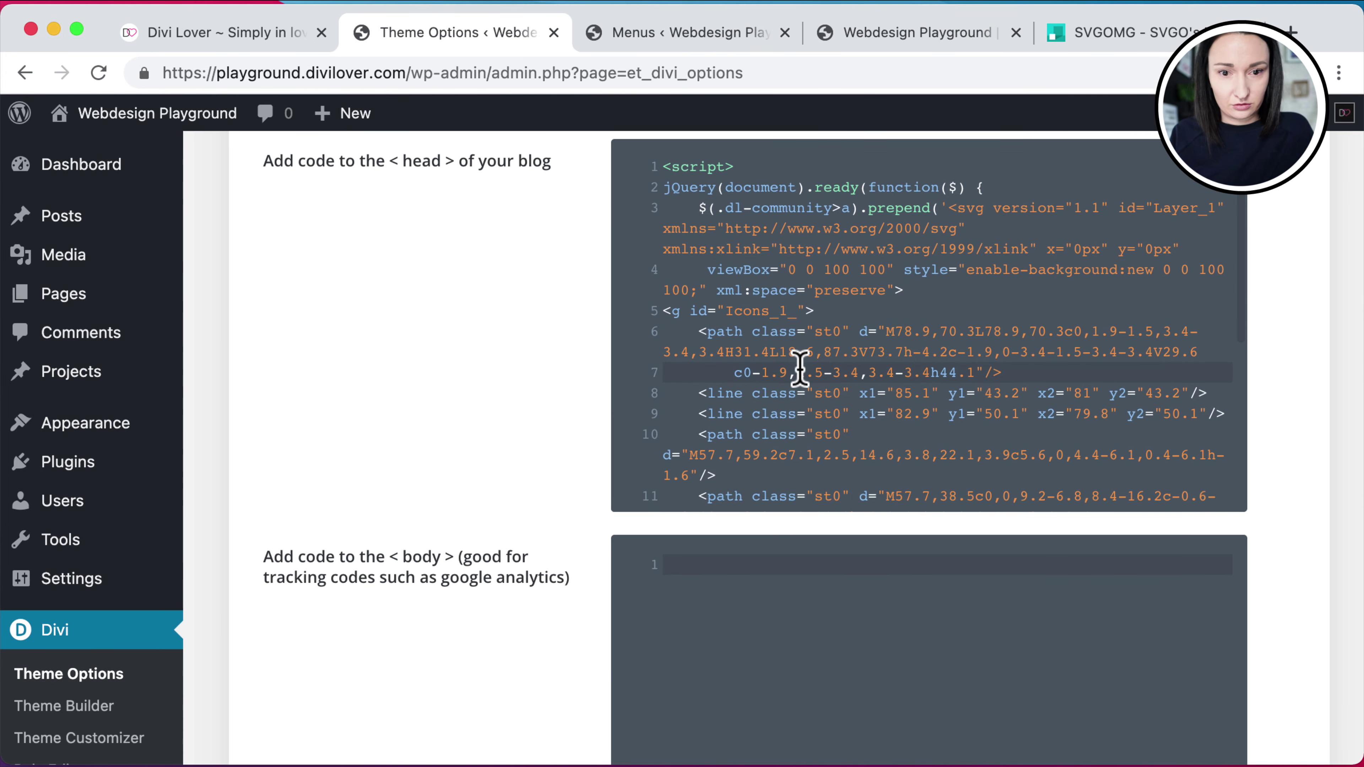
scroll(1081, 387, down, 5)
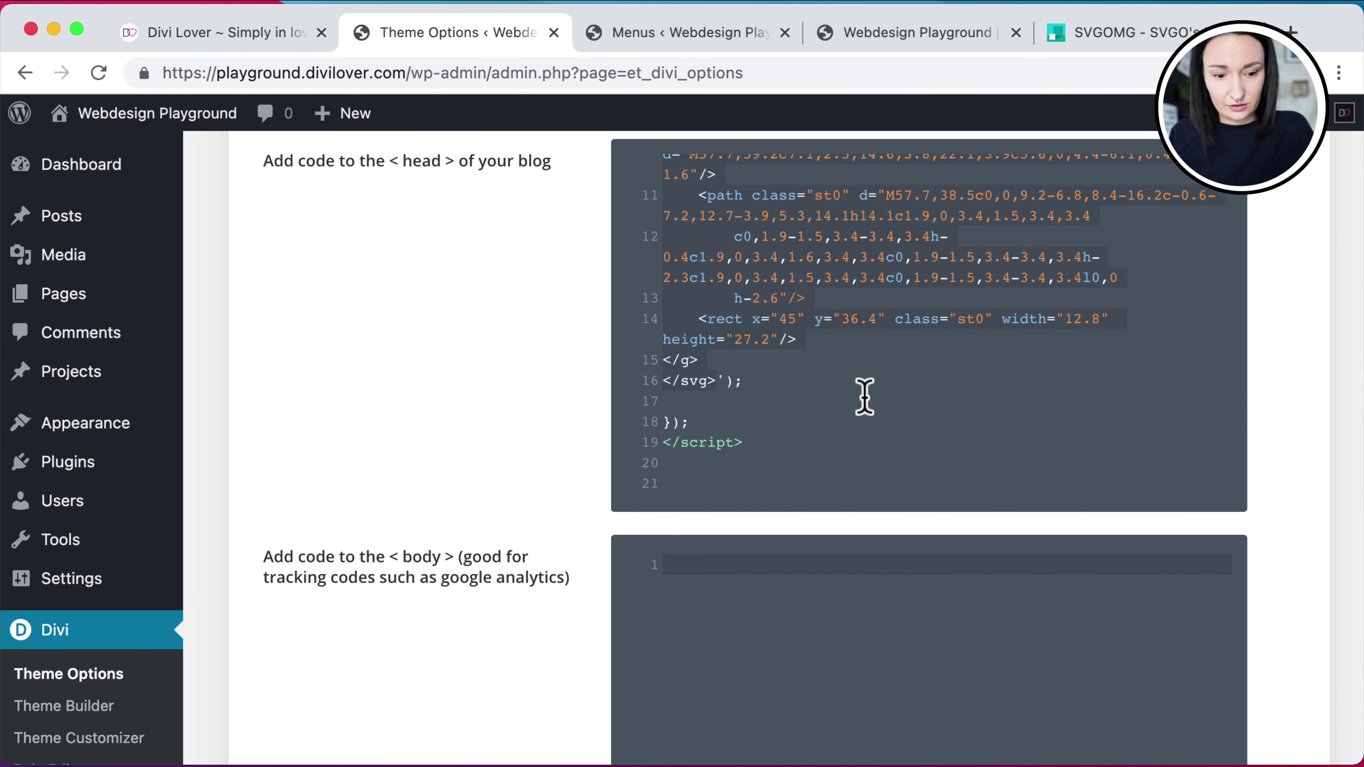
key(BackSpace)
key(super+v)
Try enclosing the pasted SVG markup in double quotes inside the prepend call
scroll(970, 349, up, 3)
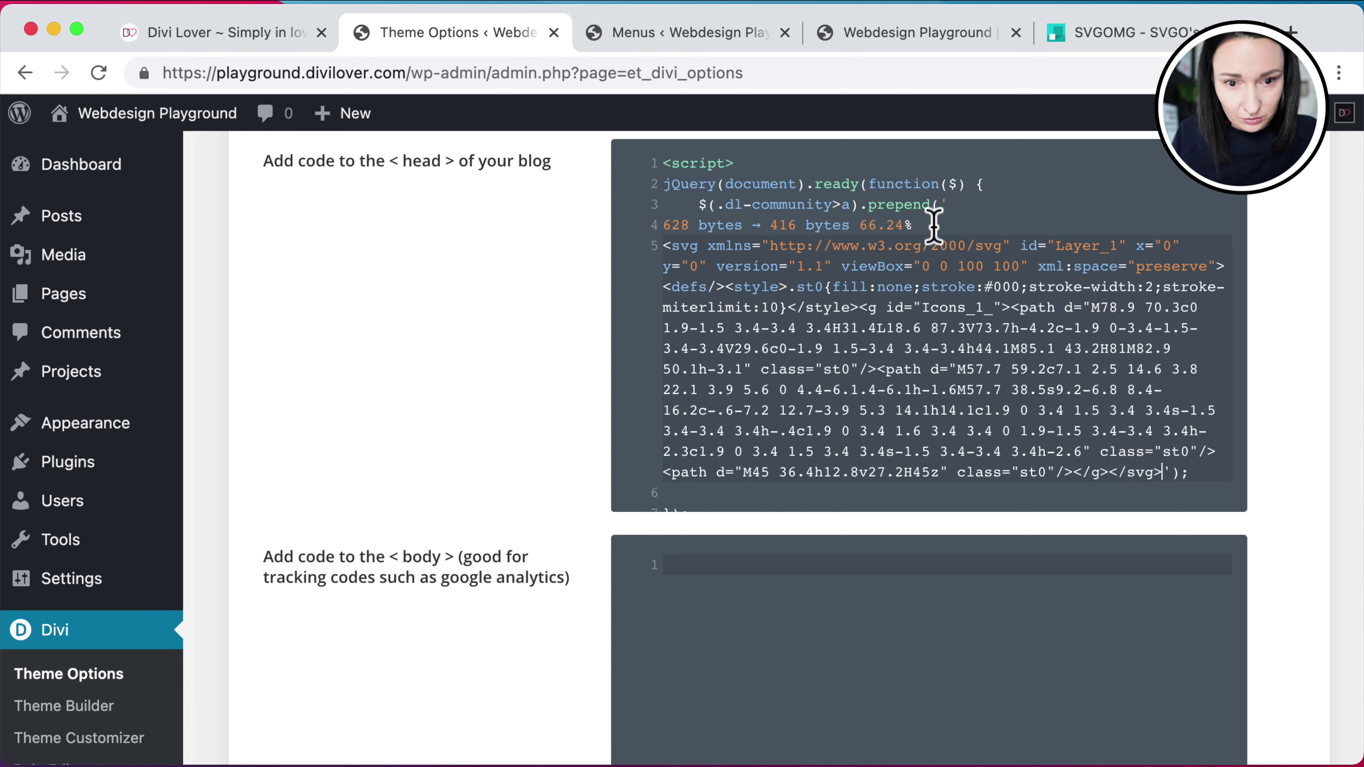
click(952, 209)
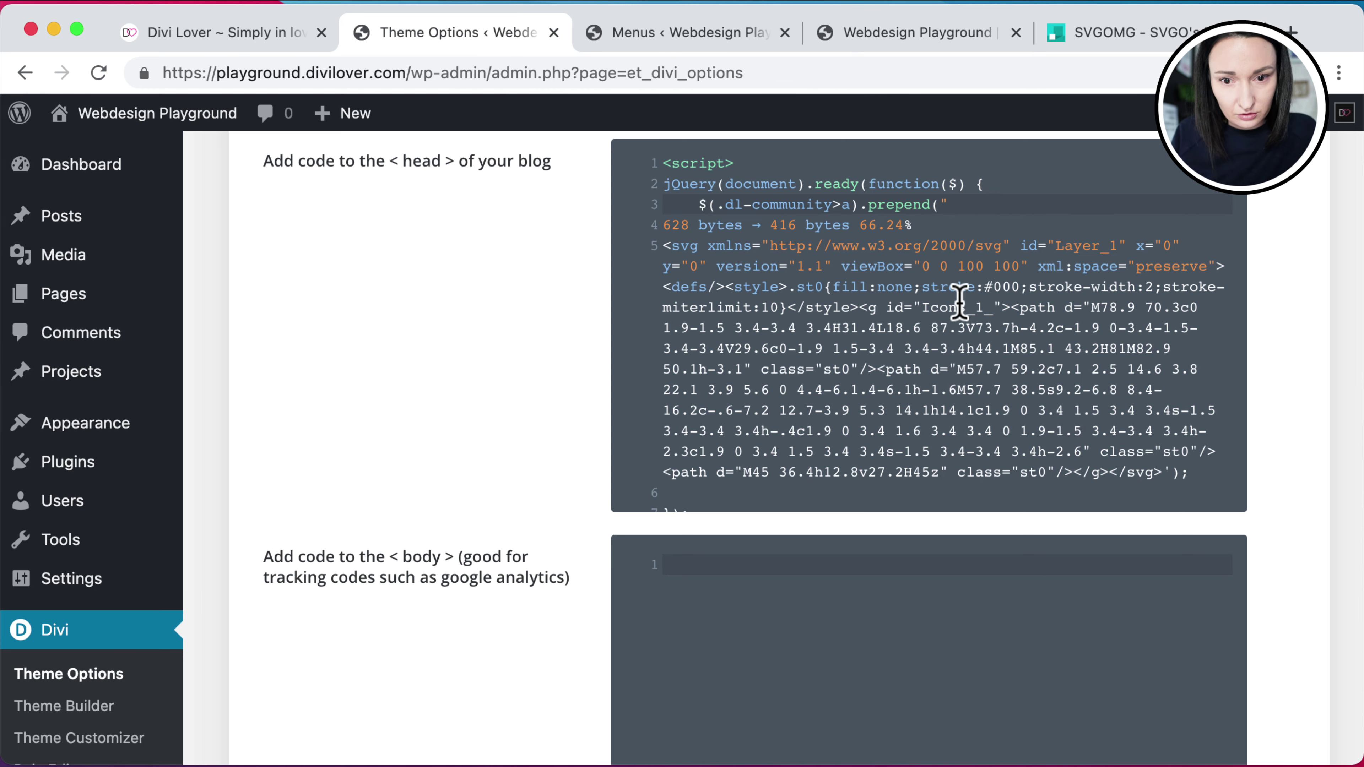
scroll(960, 301, down, 3)
click(1171, 396)
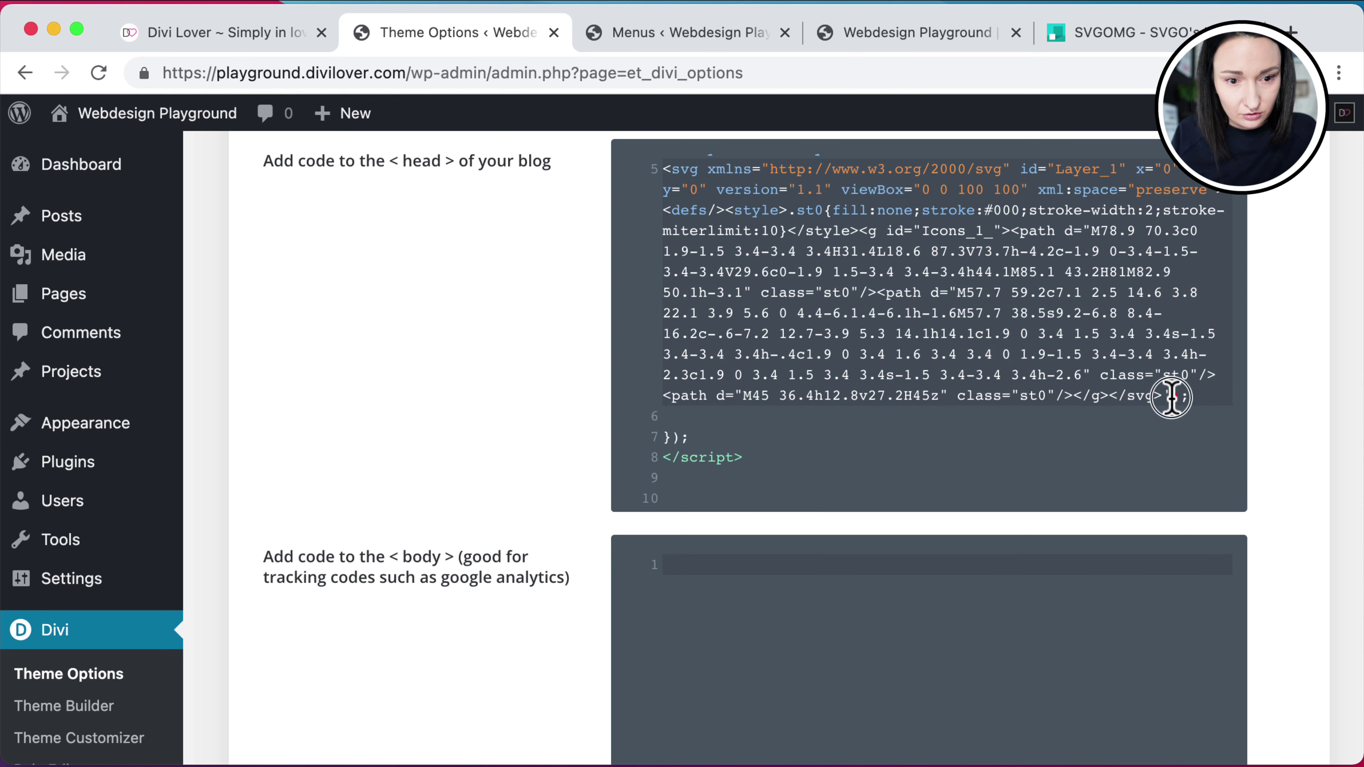
scroll(1201, 398, up, 3)
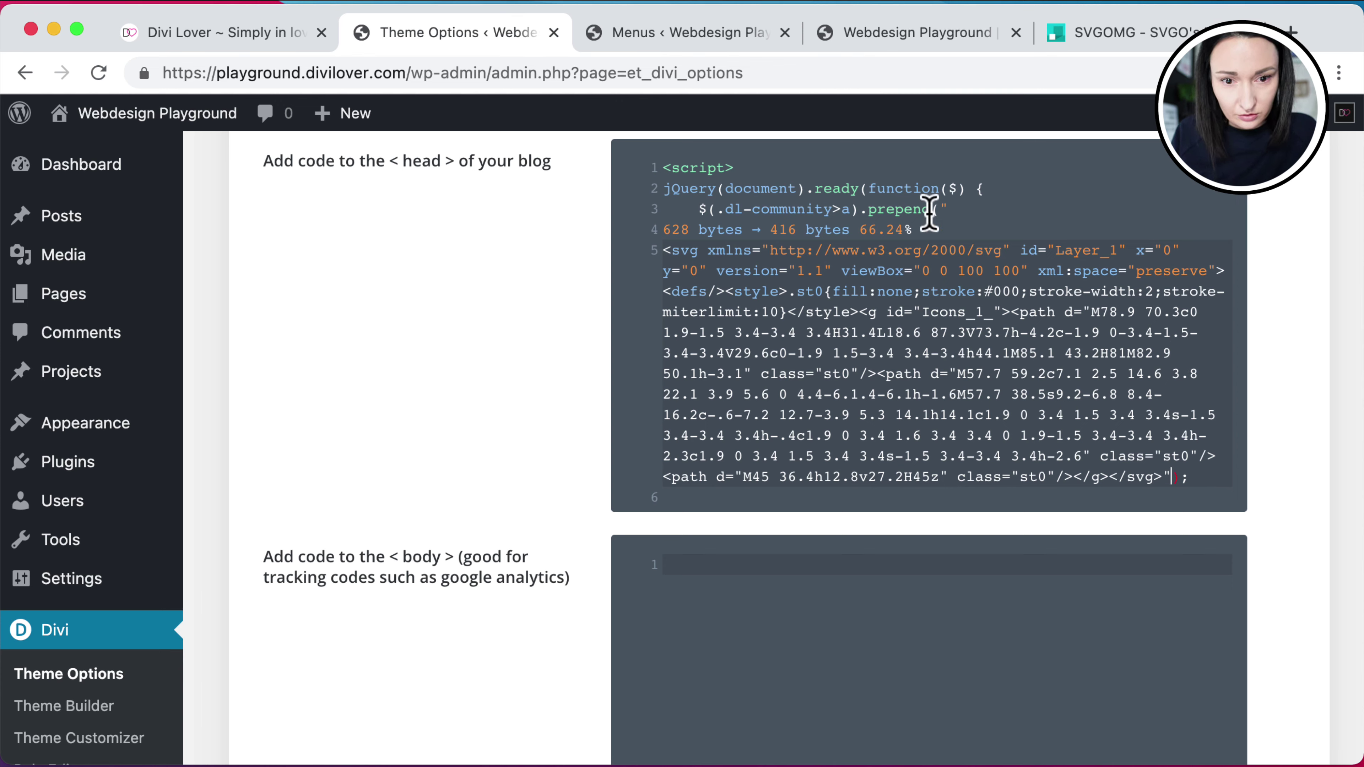
Delete the stray "628 bytes → 416 bytes 66.24%" line and its line breaks, and enclose the SVG string in single quotes
click(950, 210)
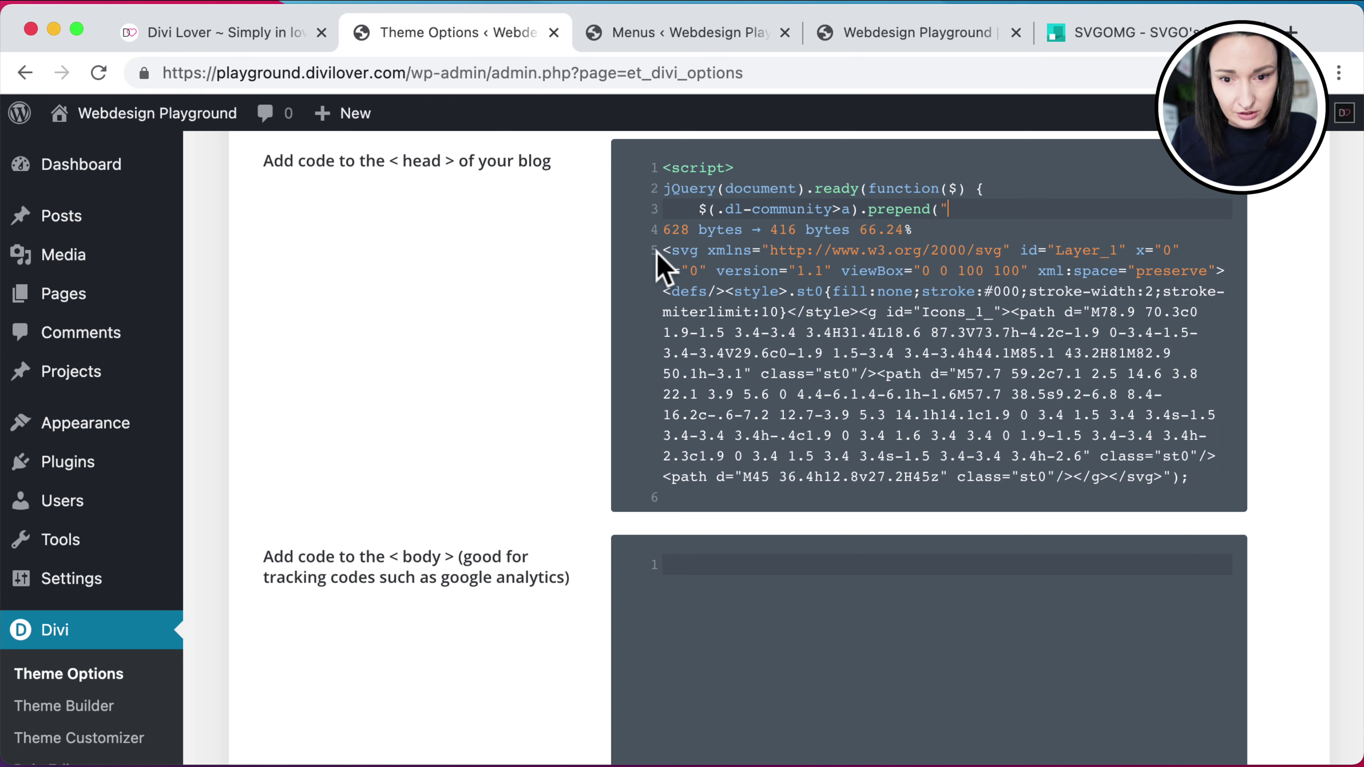
drag(665, 251, 943, 212)
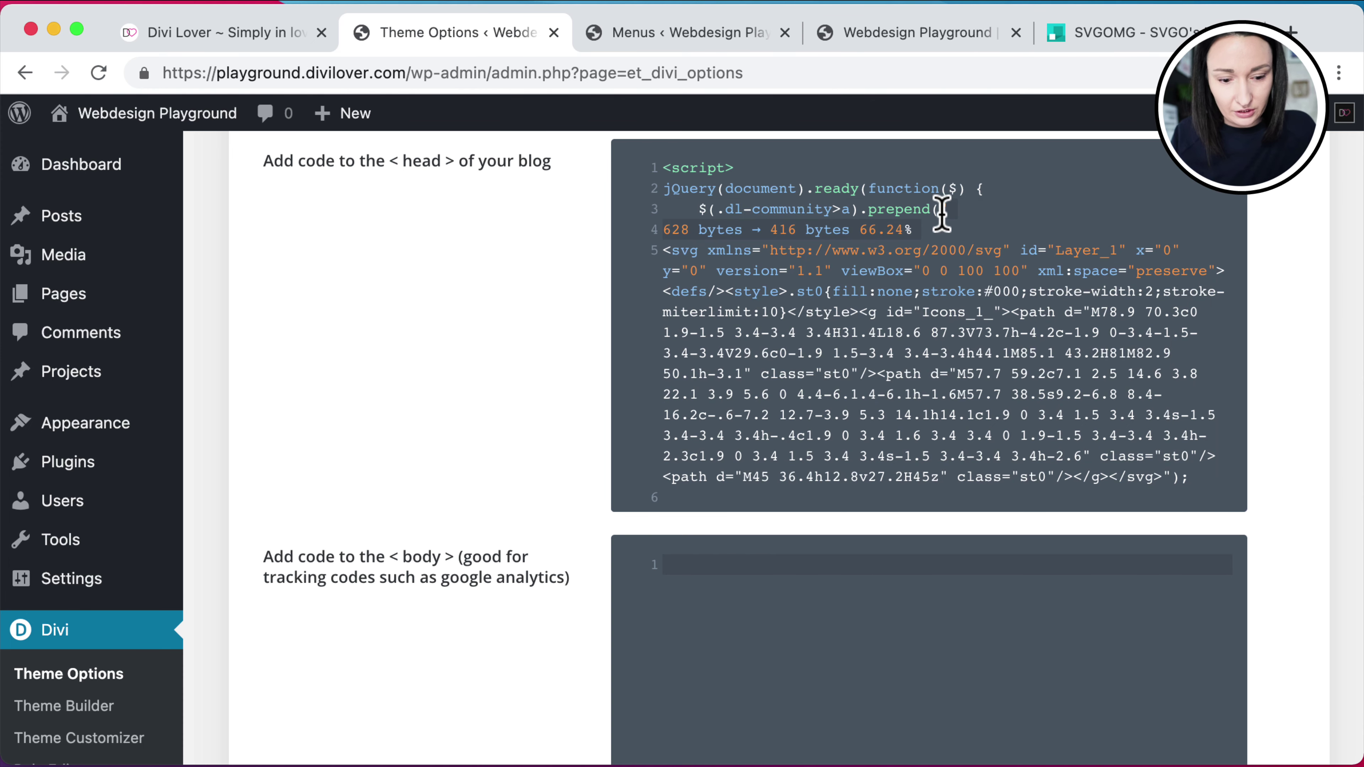
key(BackSpace)
key(BackSpace)
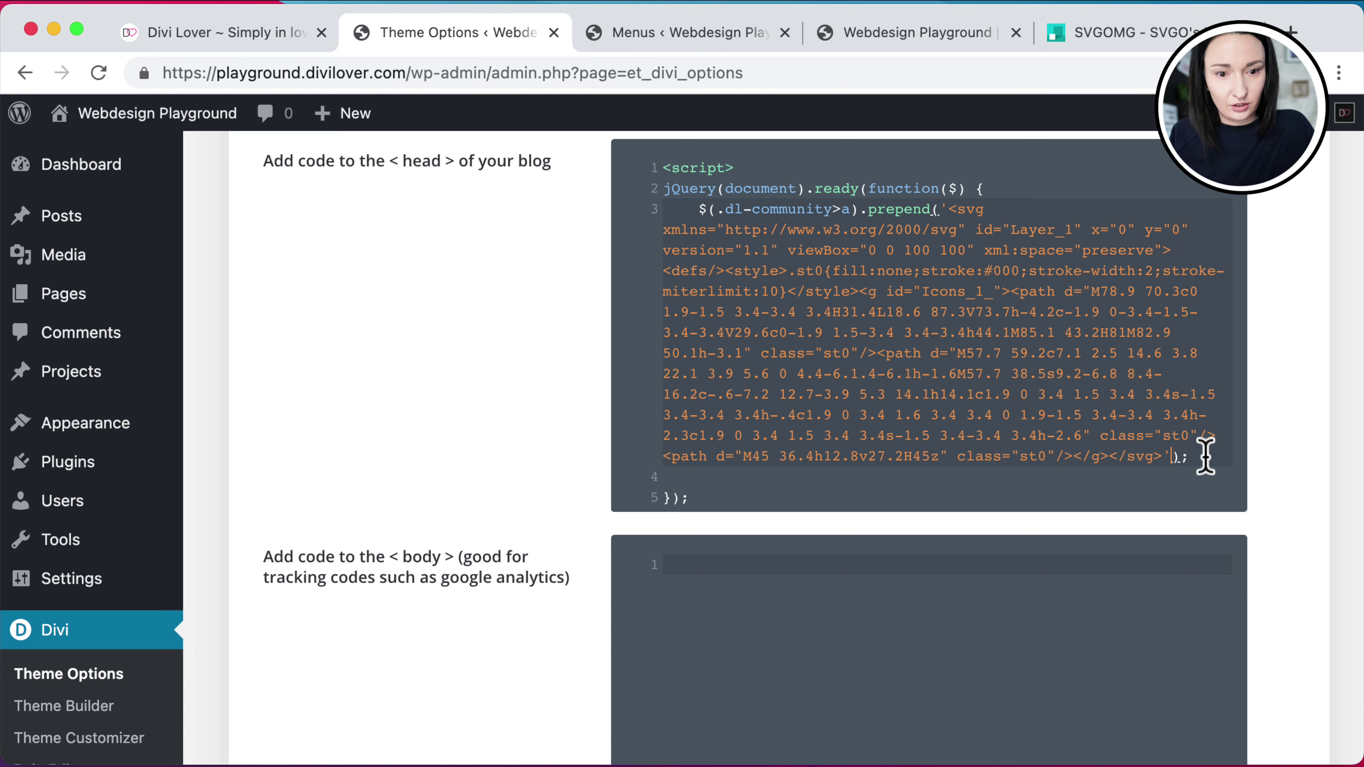
Save the Divi theme options and switch to the Webdesign Playground home page
scroll(1131, 451, down, 3)
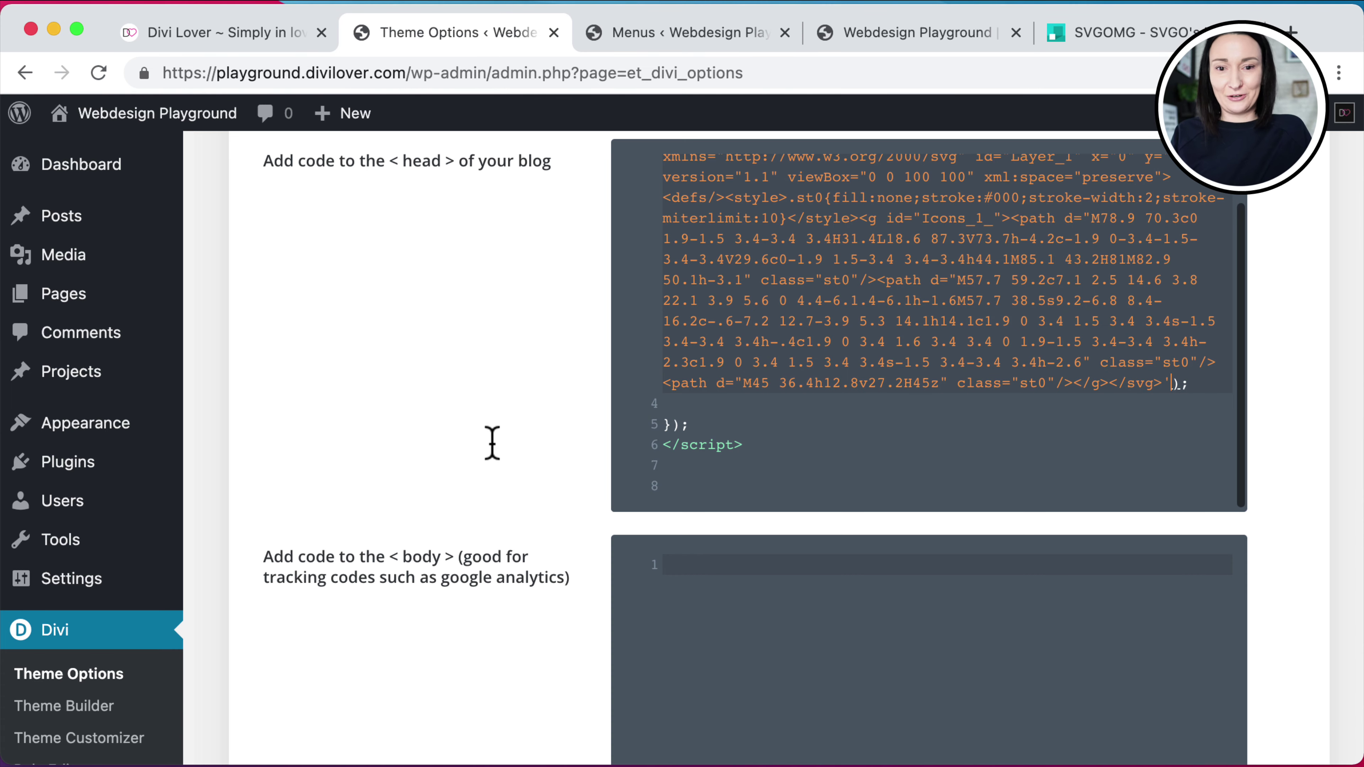
scroll(488, 449, down, 5)
scroll(490, 445, down, 10)
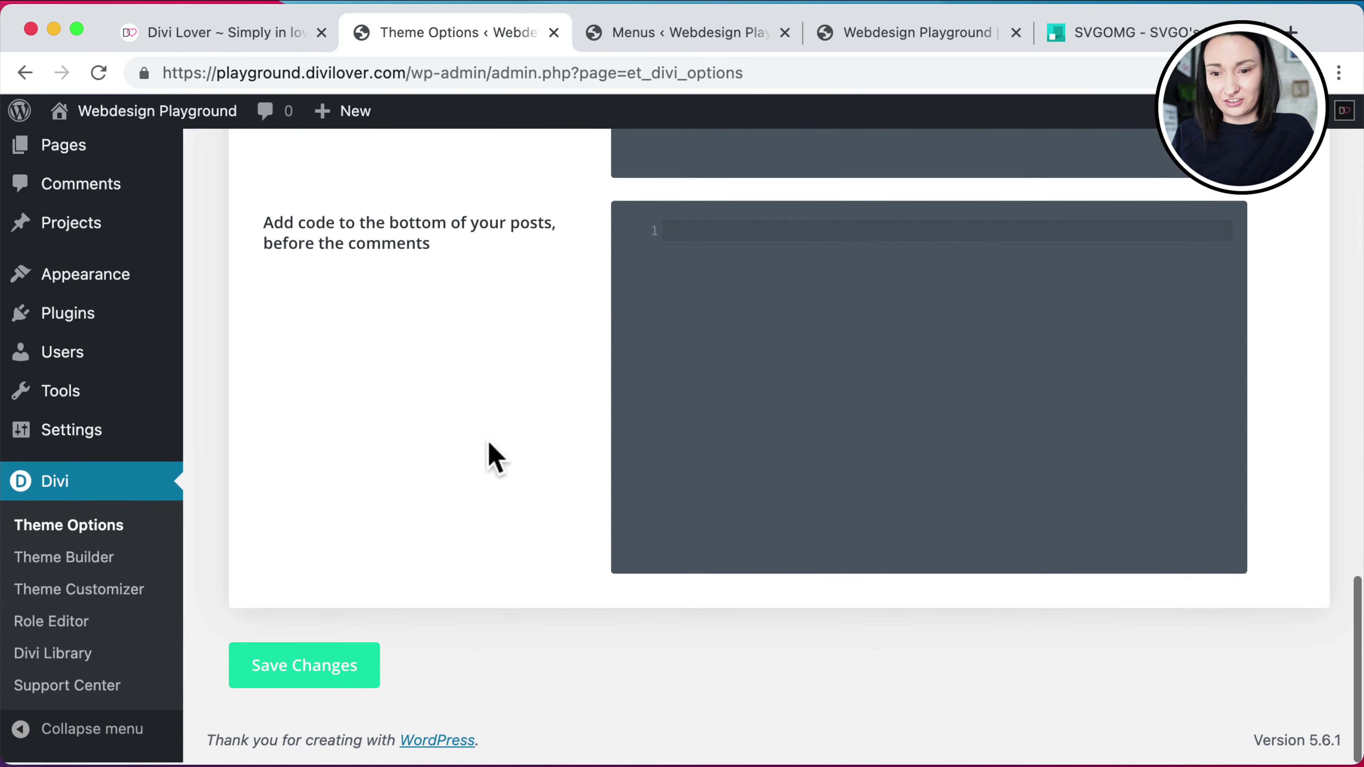
click(325, 669)
click(934, 38)
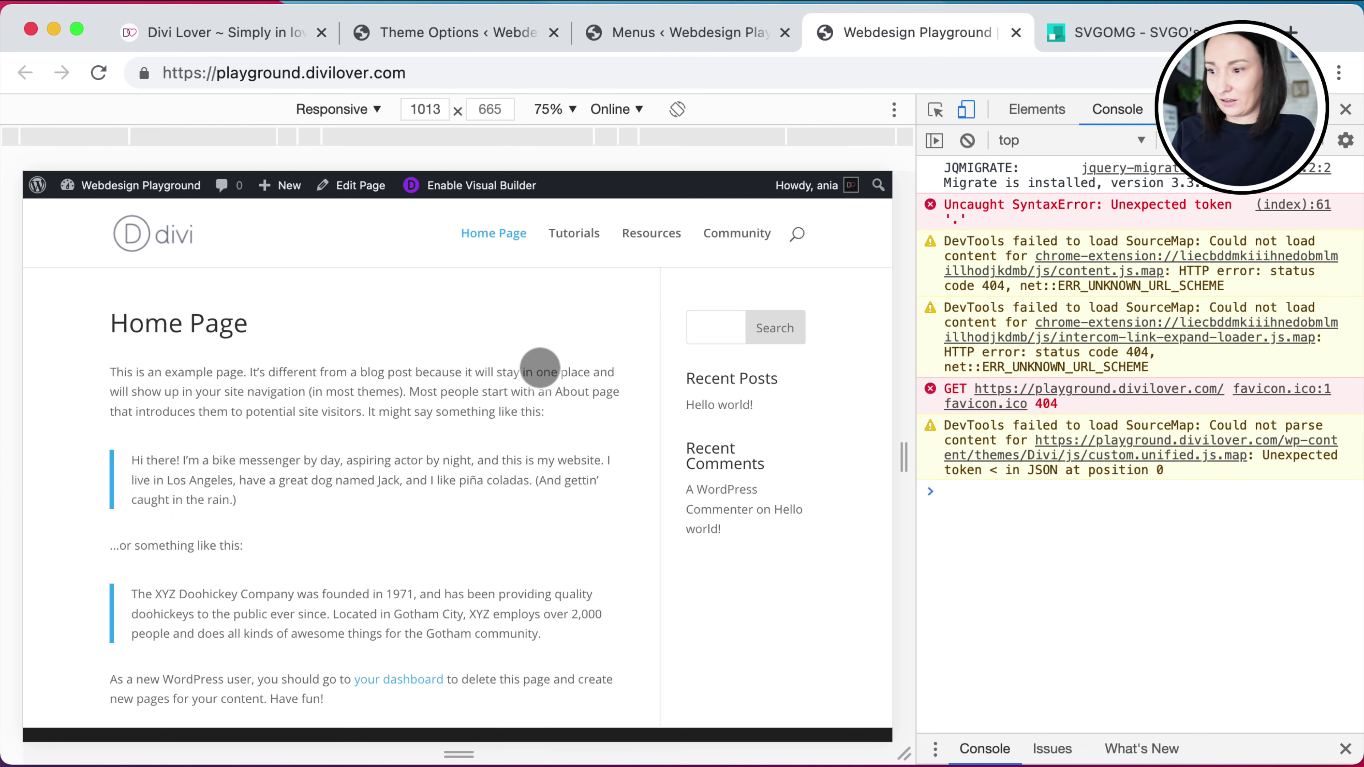
Reopen the developer tools on the home page and open the source location of the console's syntax error
click(1344, 111)
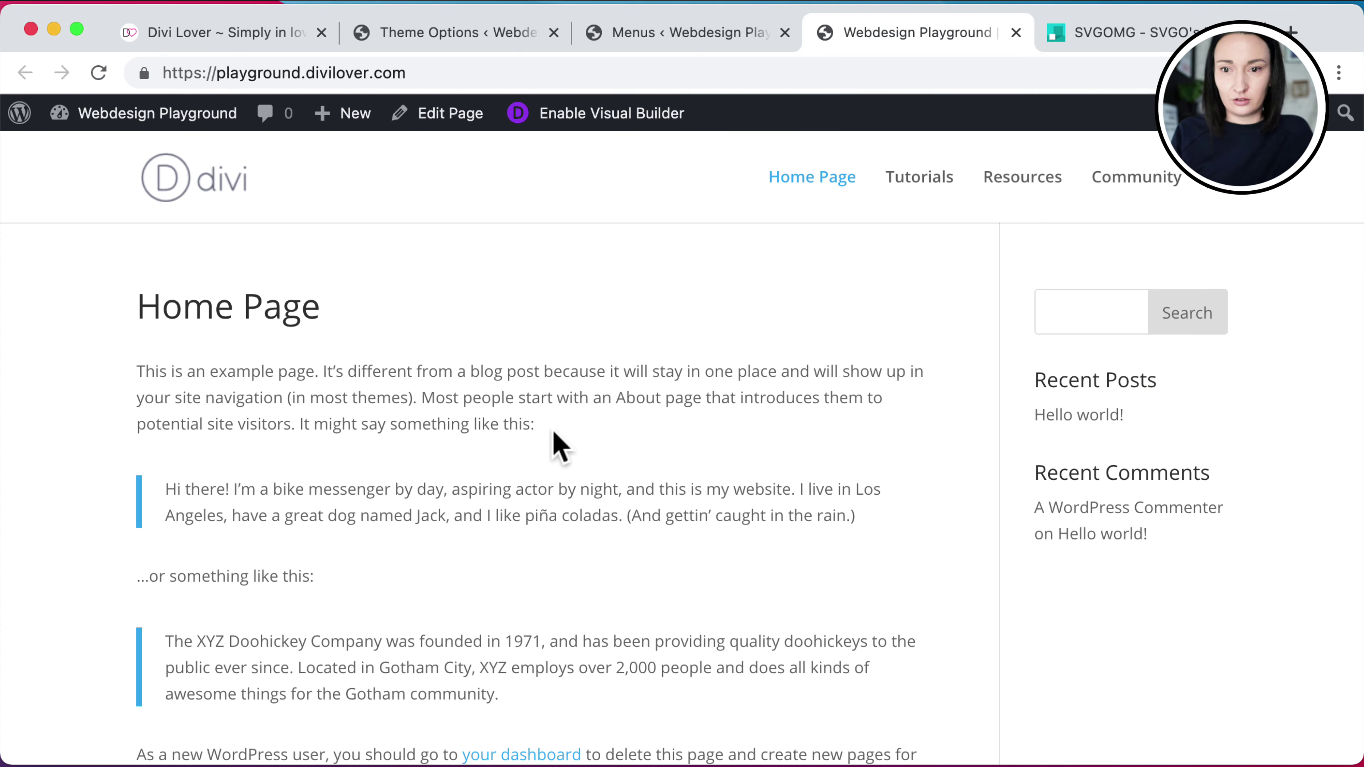
right_click(709, 315)
click(788, 703)
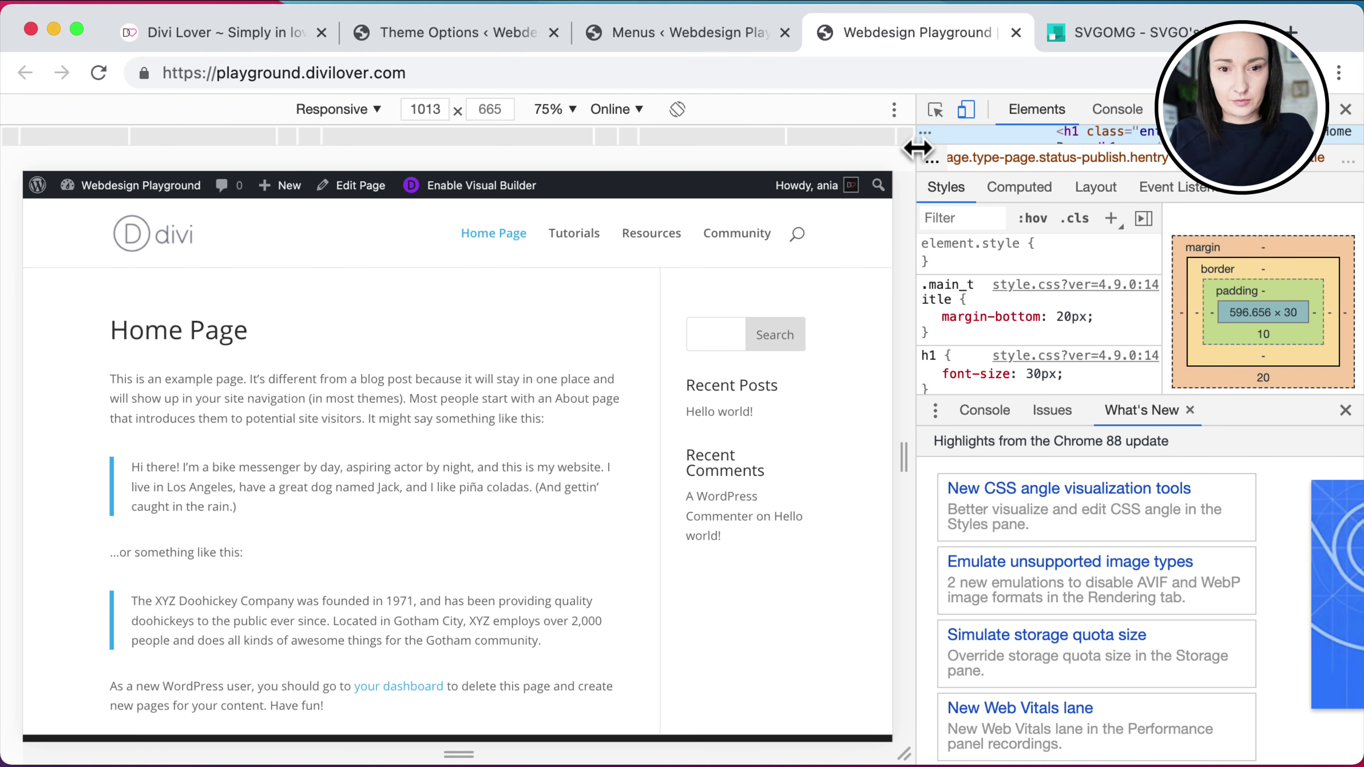
click(1117, 109)
scroll(1117, 221, up, 3)
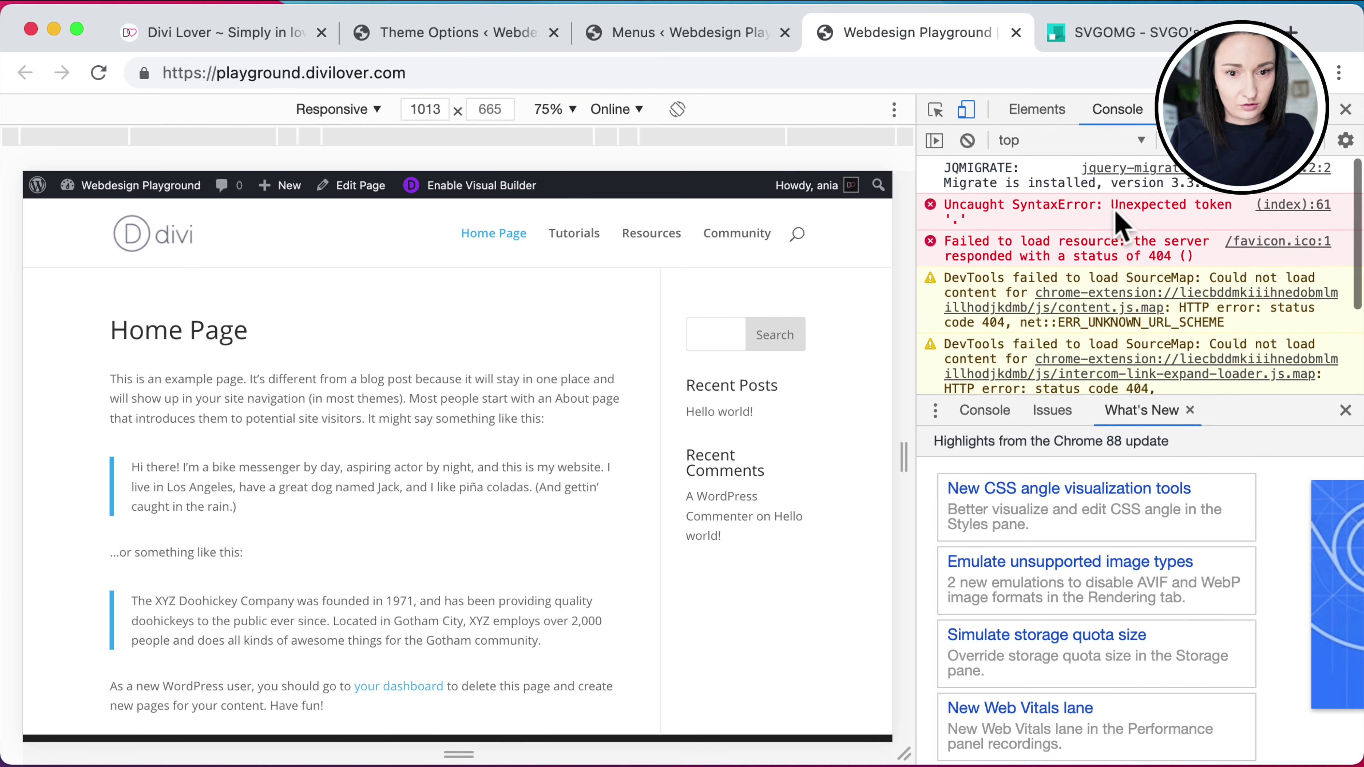
click(1300, 205)
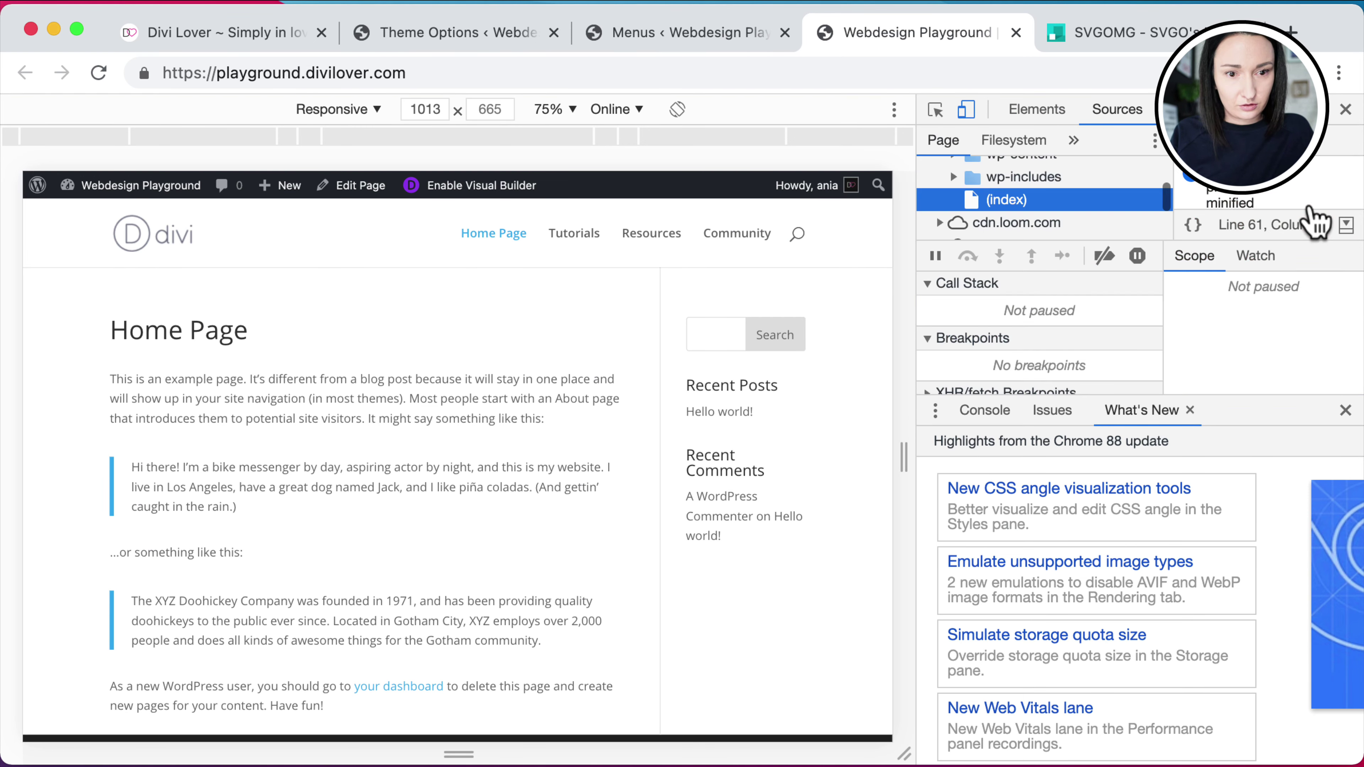
In the Divi theme options head code, wrap the .dl-community>a selector in single quotes
click(618, 35)
click(472, 38)
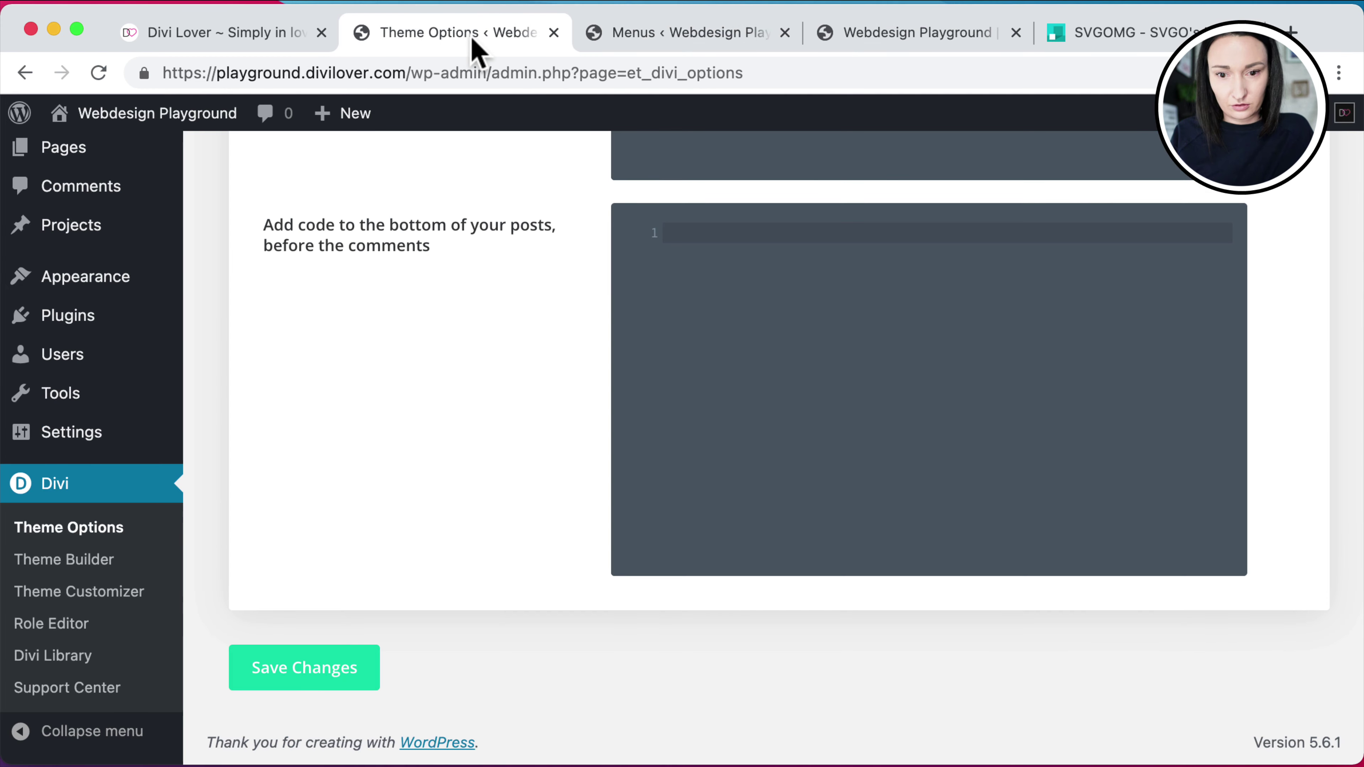
scroll(639, 177, up, 15)
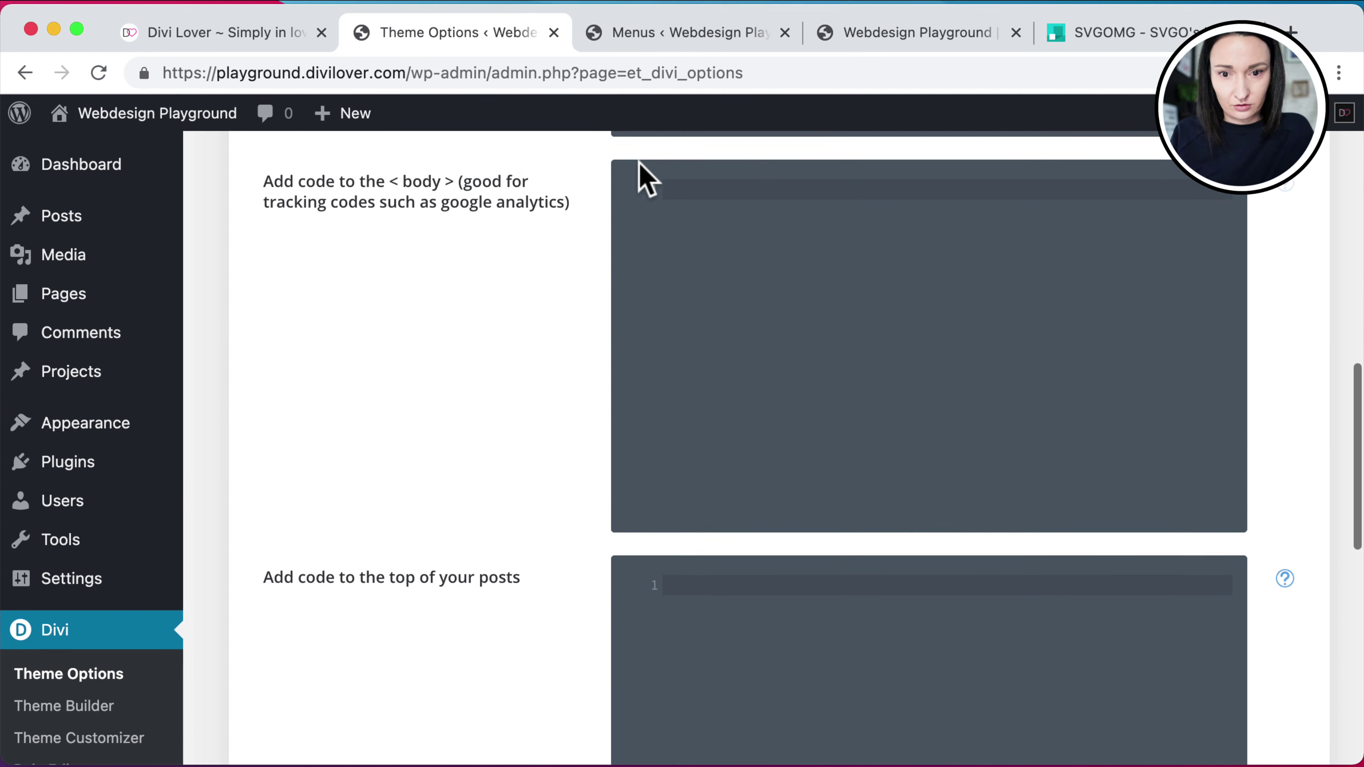
scroll(647, 177, up, 8)
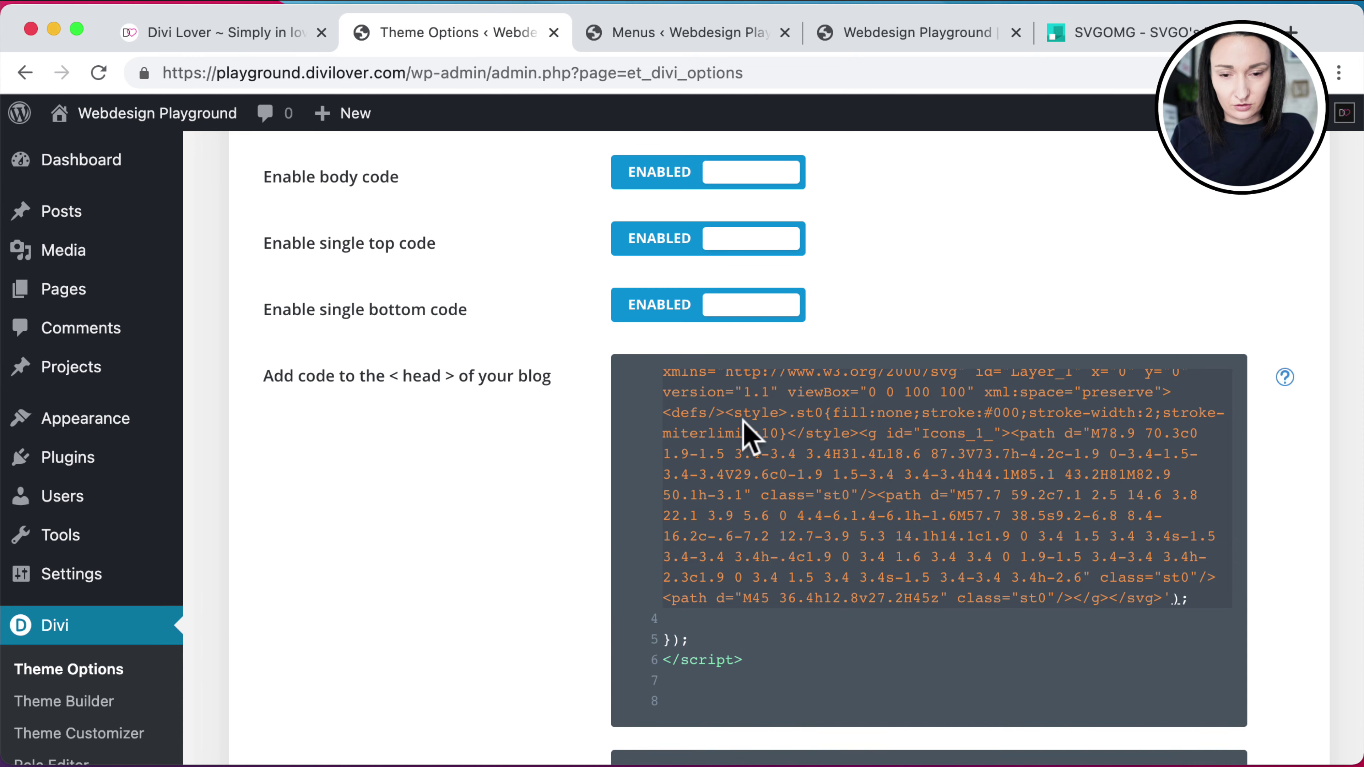
scroll(744, 424, up, 3)
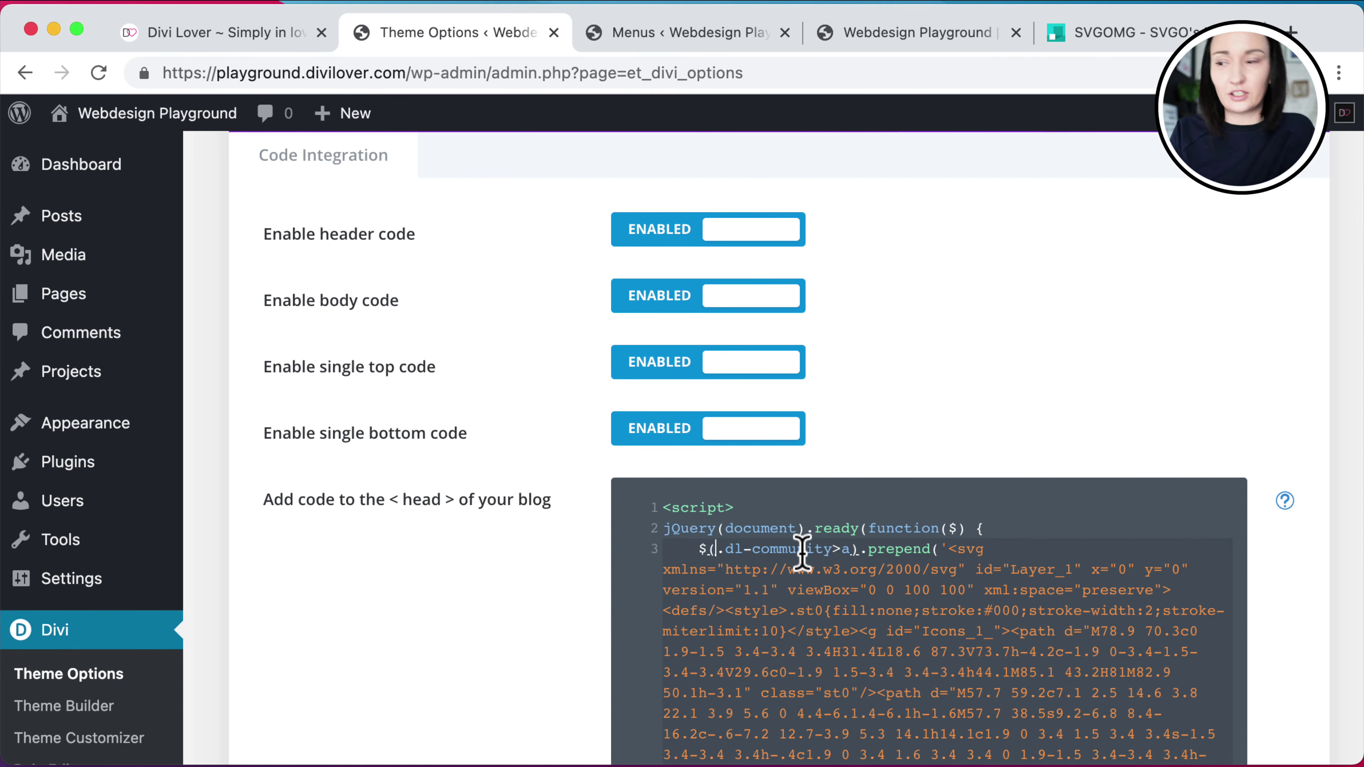
text('')
key(BackSpace)
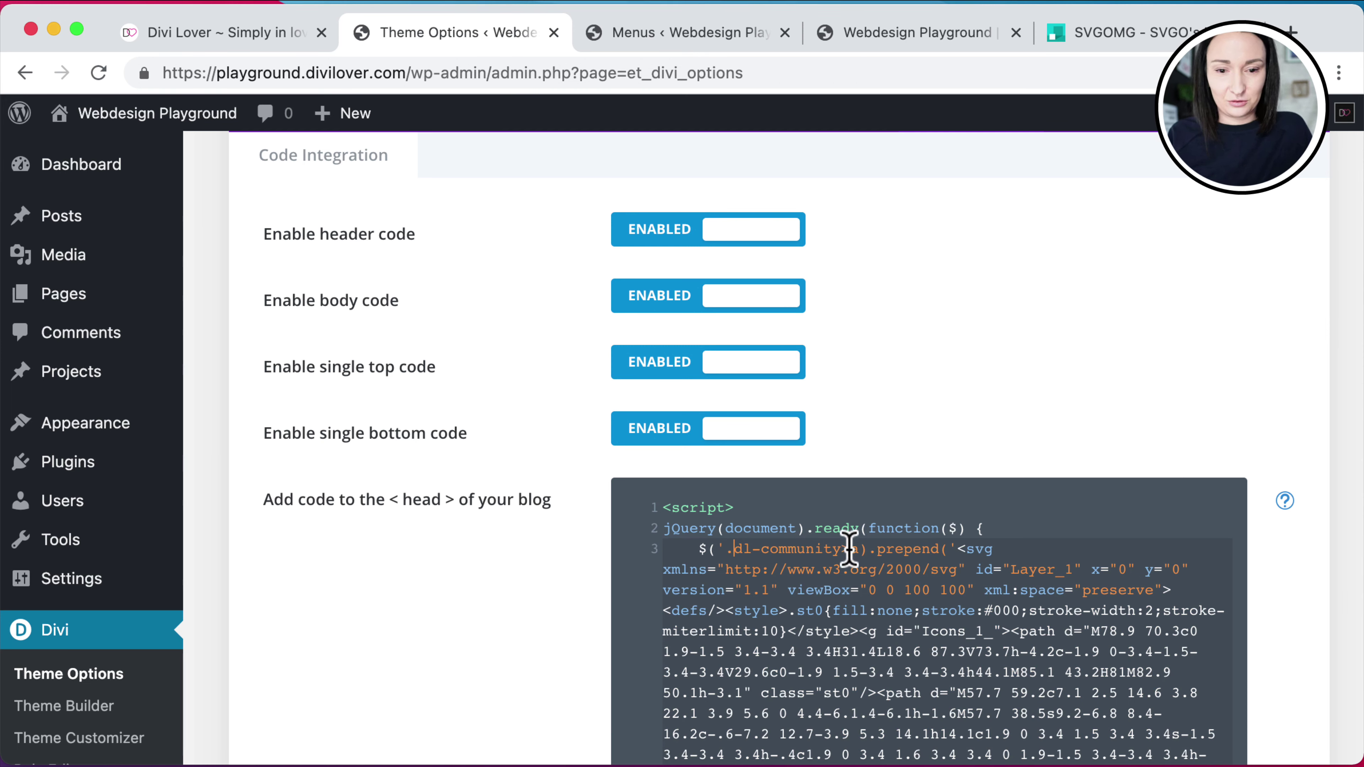
text(')
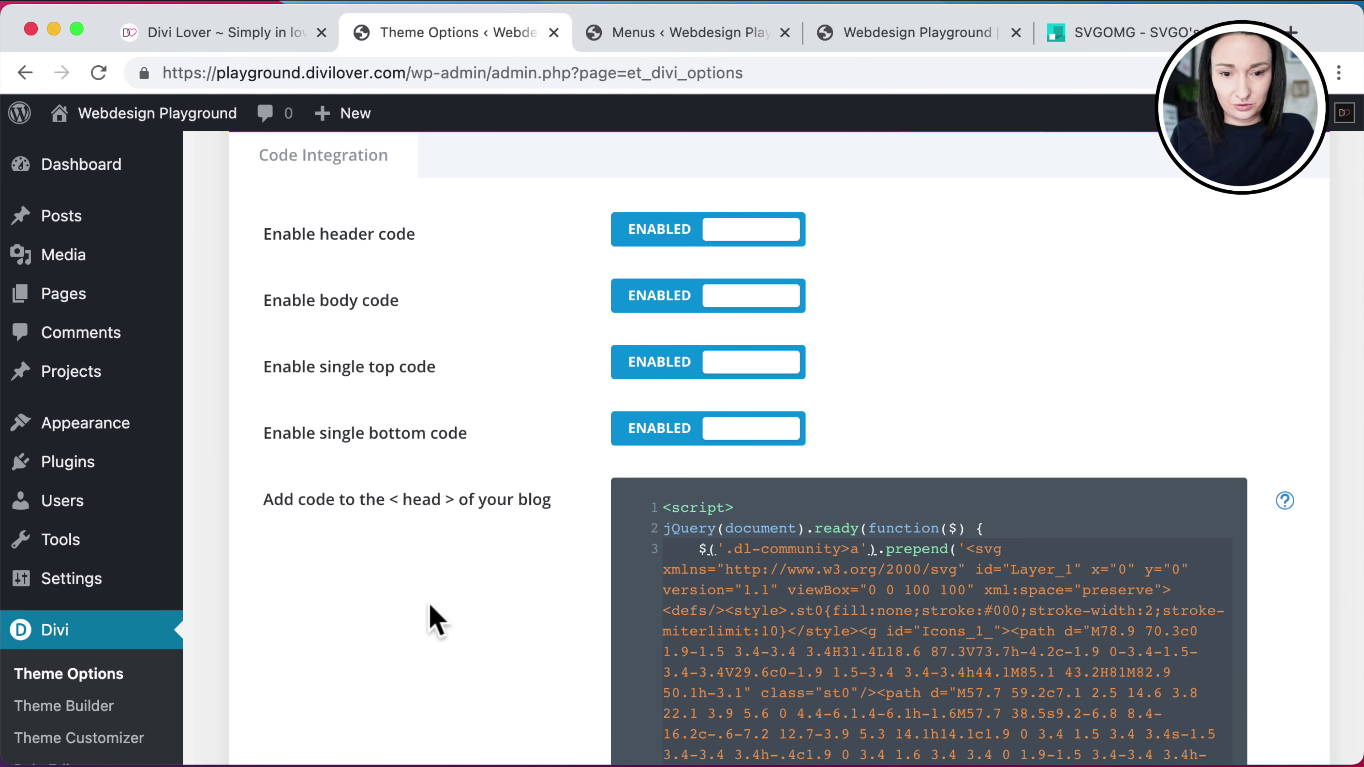
Save the Divi theme options and check the home page menu
scroll(435, 618, down, 7)
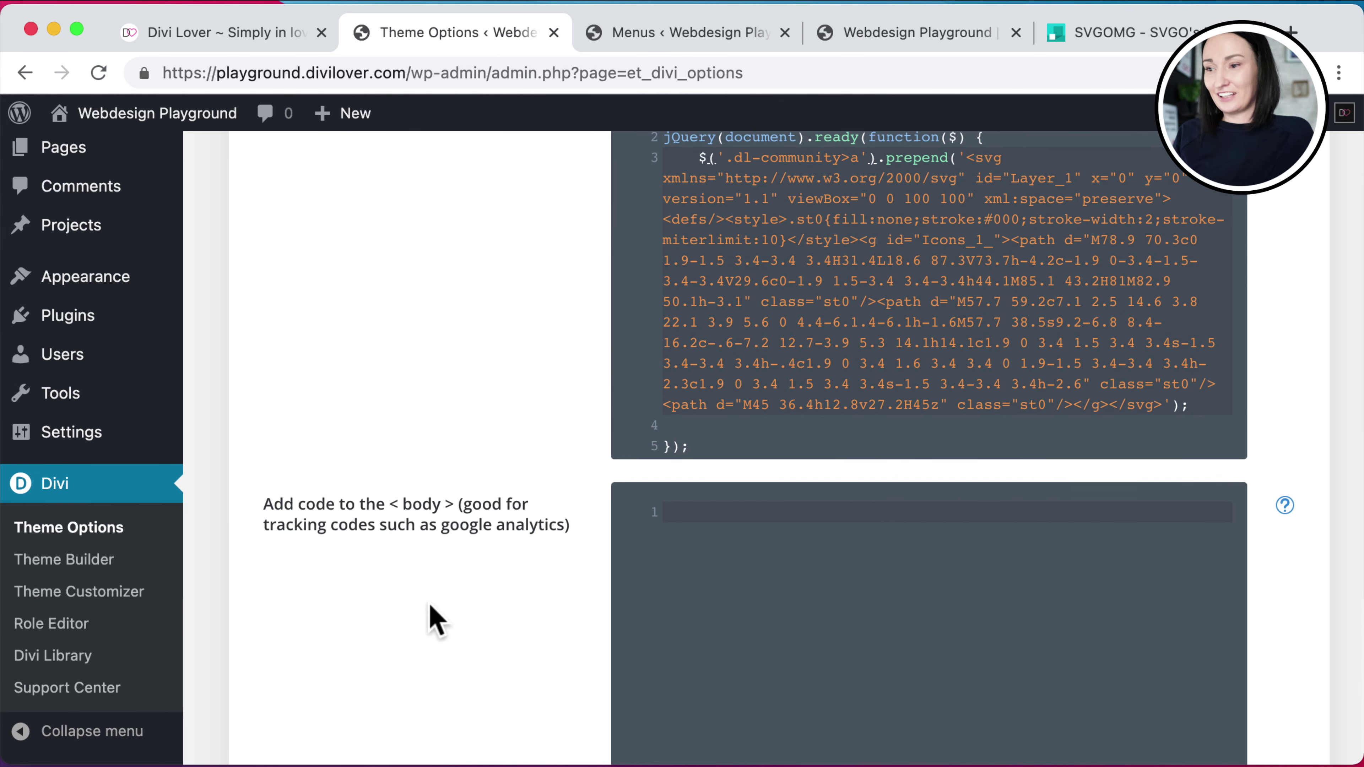
scroll(435, 621, down, 18)
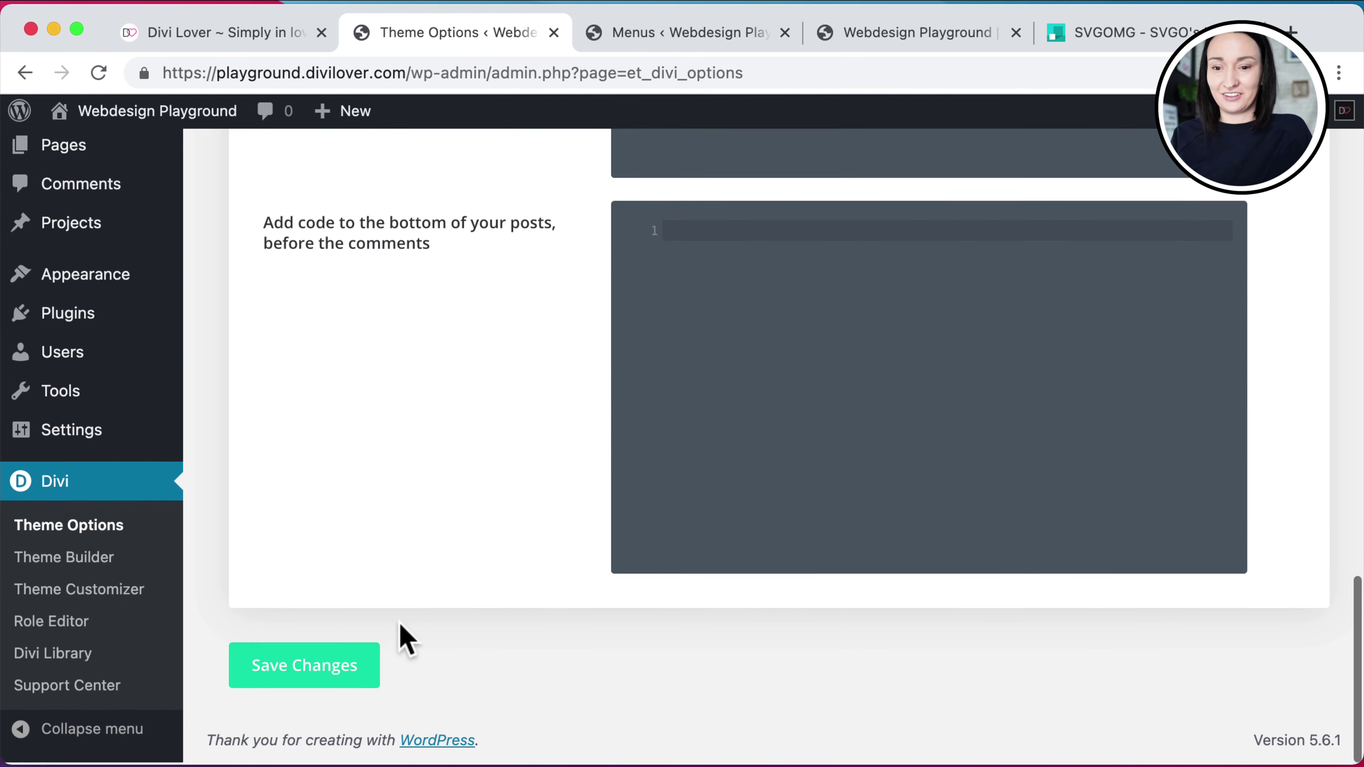
click(344, 678)
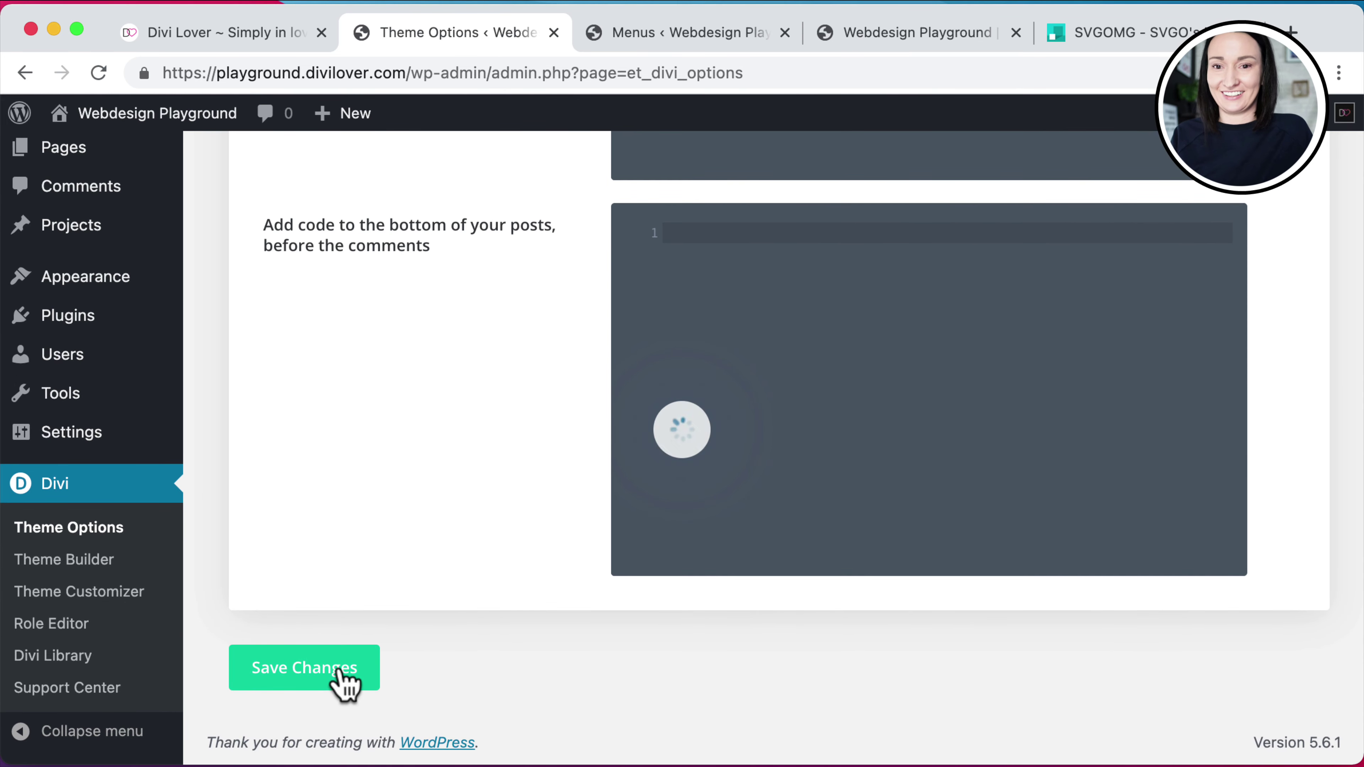
click(939, 34)
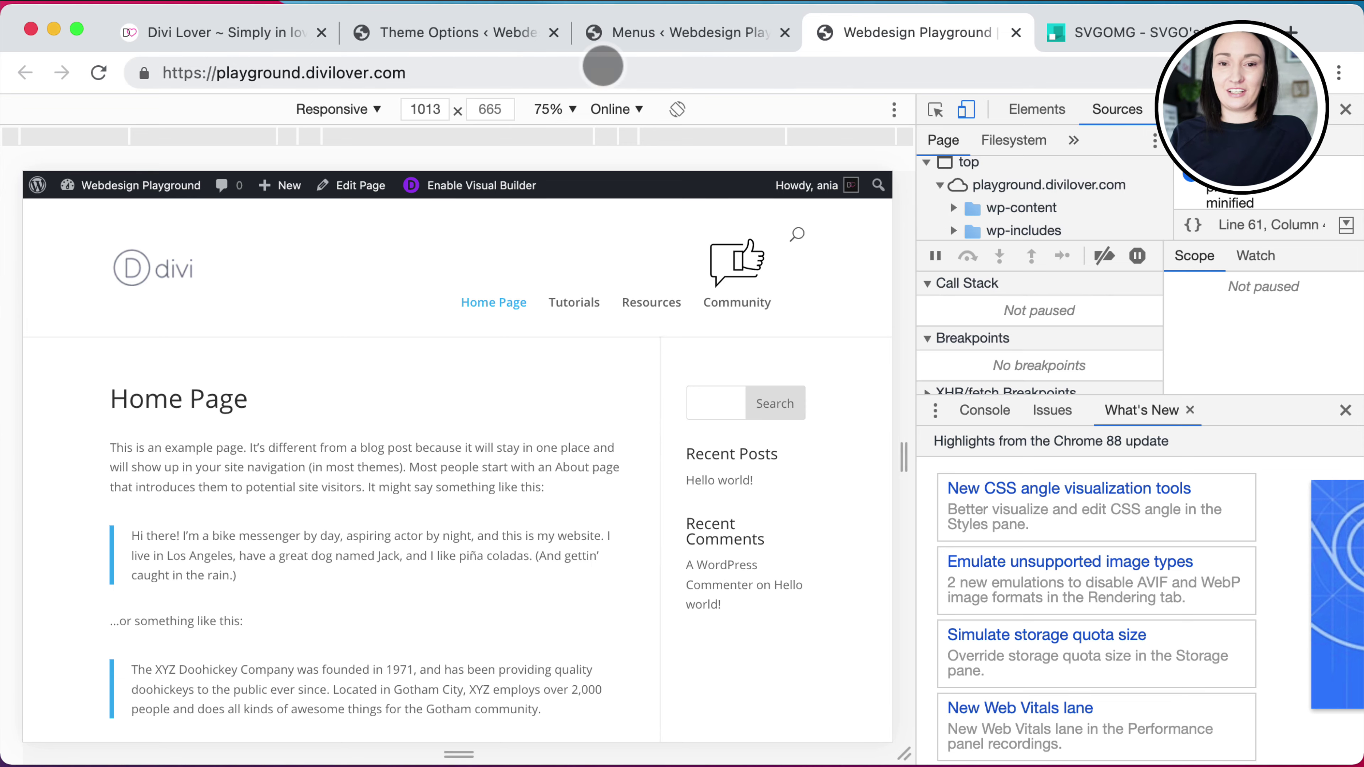
Switch to SVGOMG, load the door-and-plant SVG icon and copy its entire optimized markup
click(1146, 38)
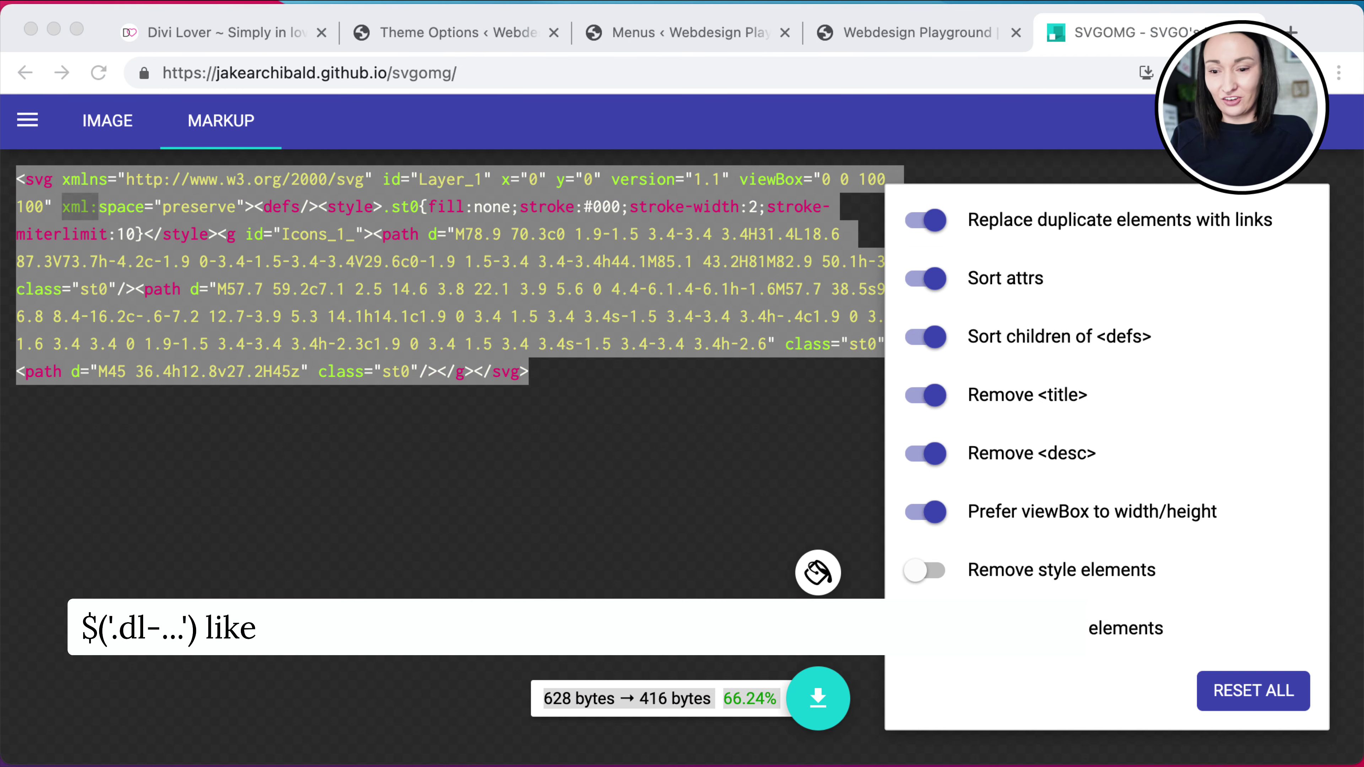
click(105, 135)
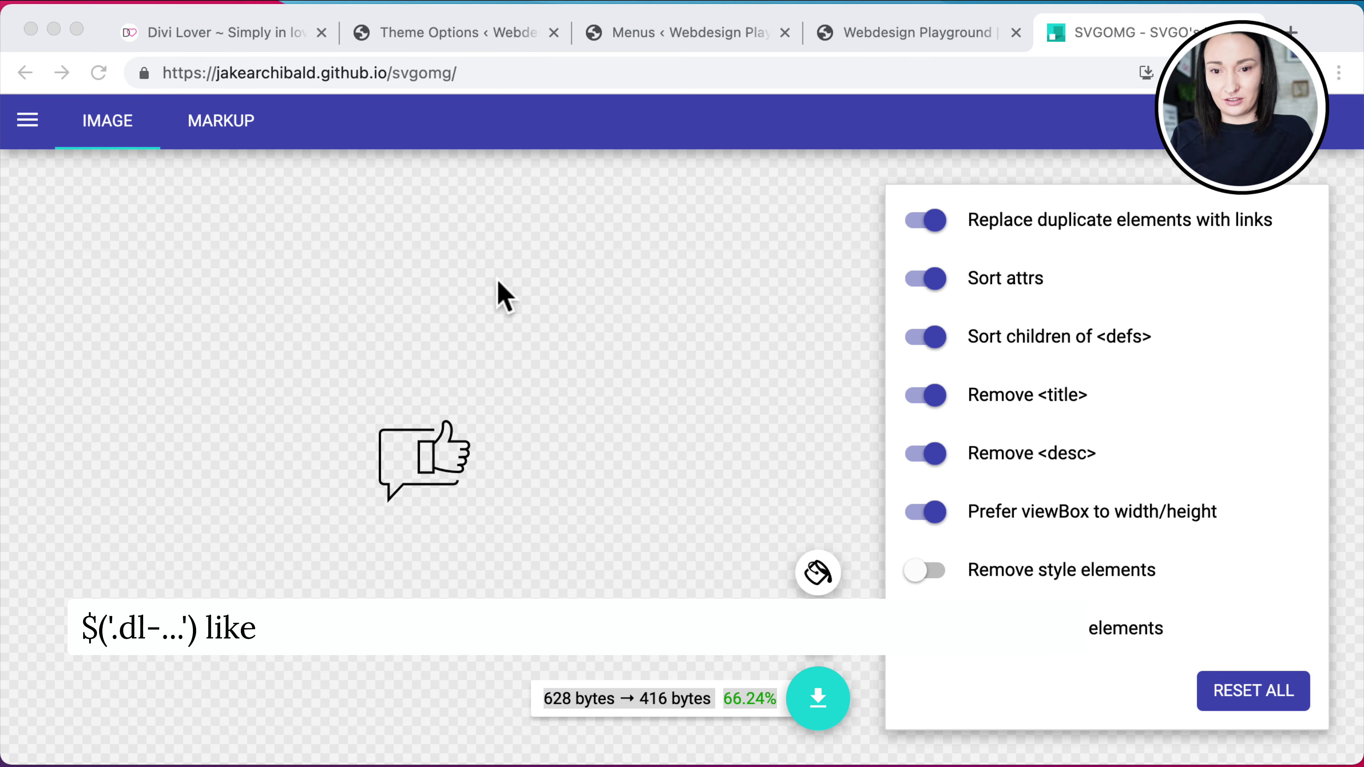
drag(502, 295, 424, 134)
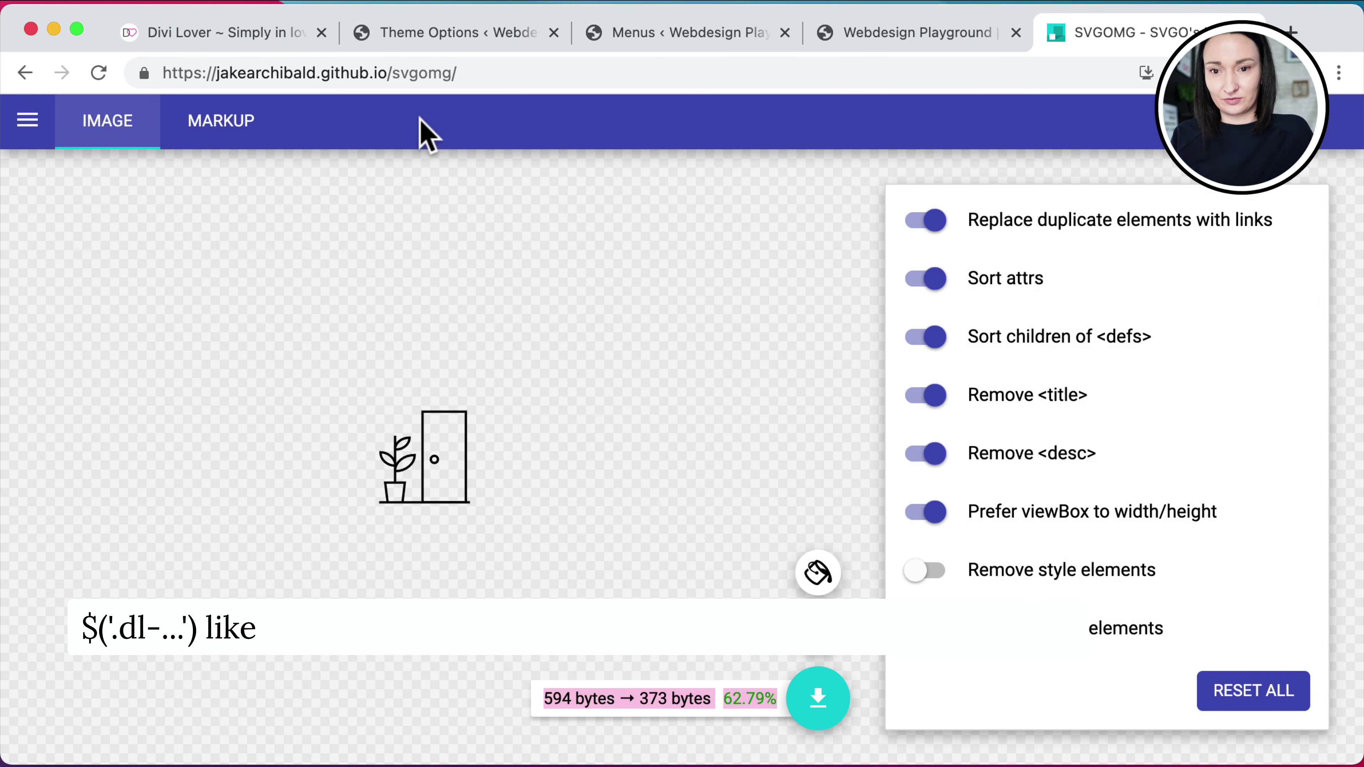
click(197, 124)
drag(359, 433, 15, 171)
In the Divi head code, add a line after the community one that prepends the copied SVG to '.dl-home>a'
click(681, 35)
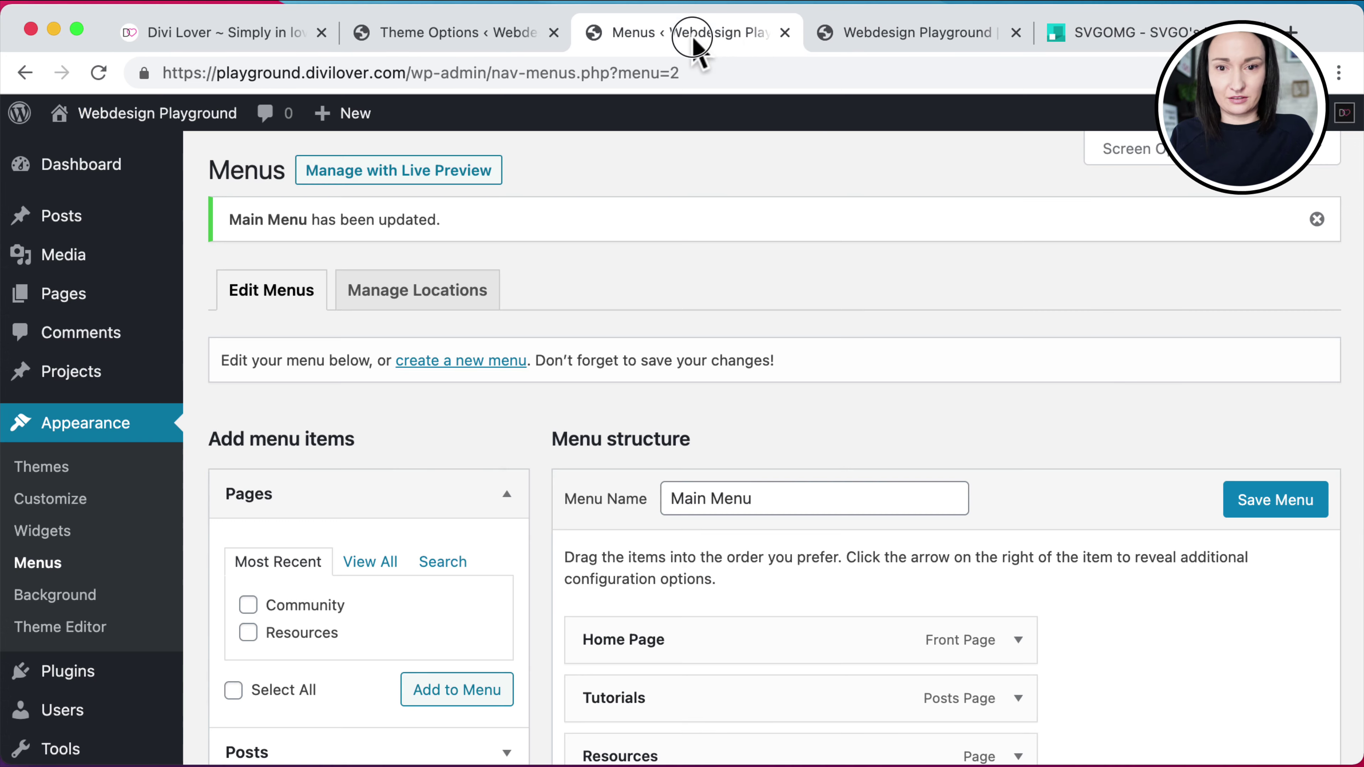
click(852, 39)
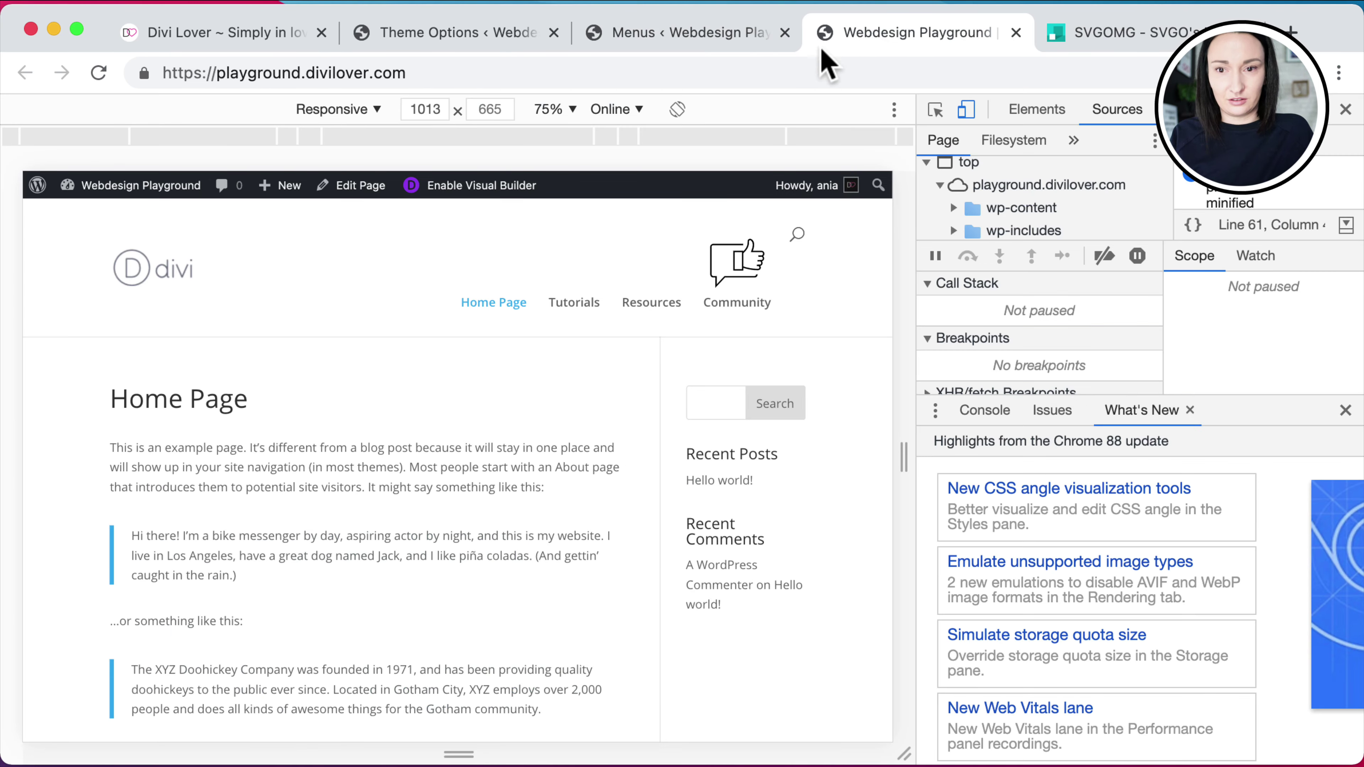
click(444, 34)
scroll(746, 244, up, 15)
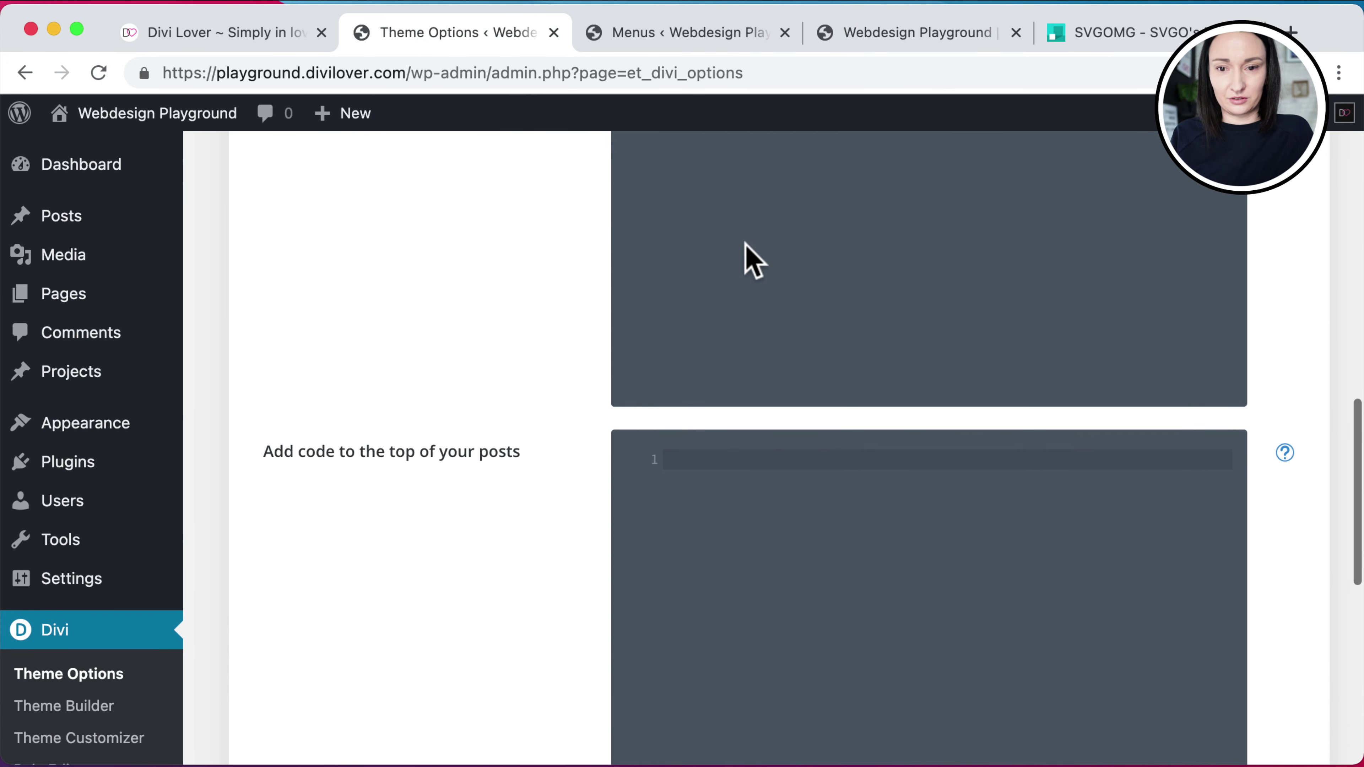
scroll(745, 244, up, 7)
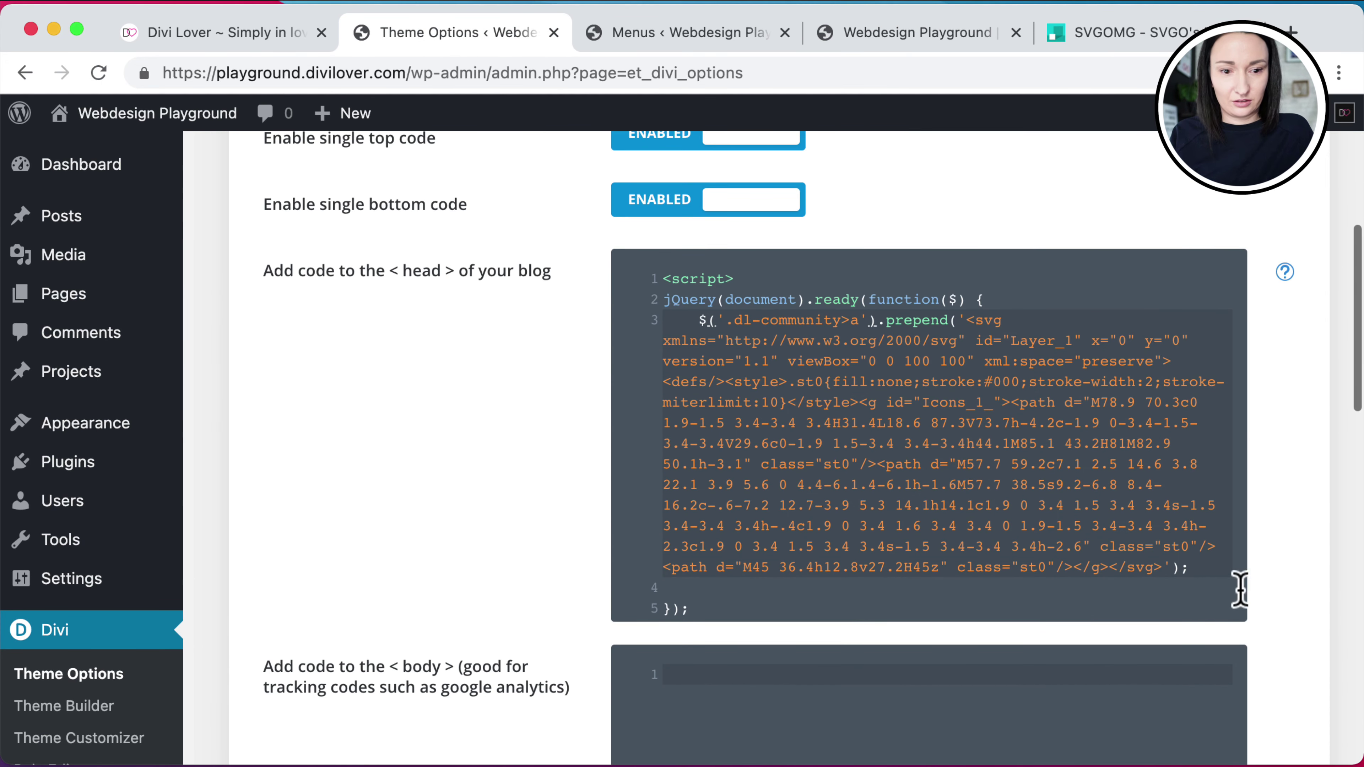
click(1212, 573)
key(Return)
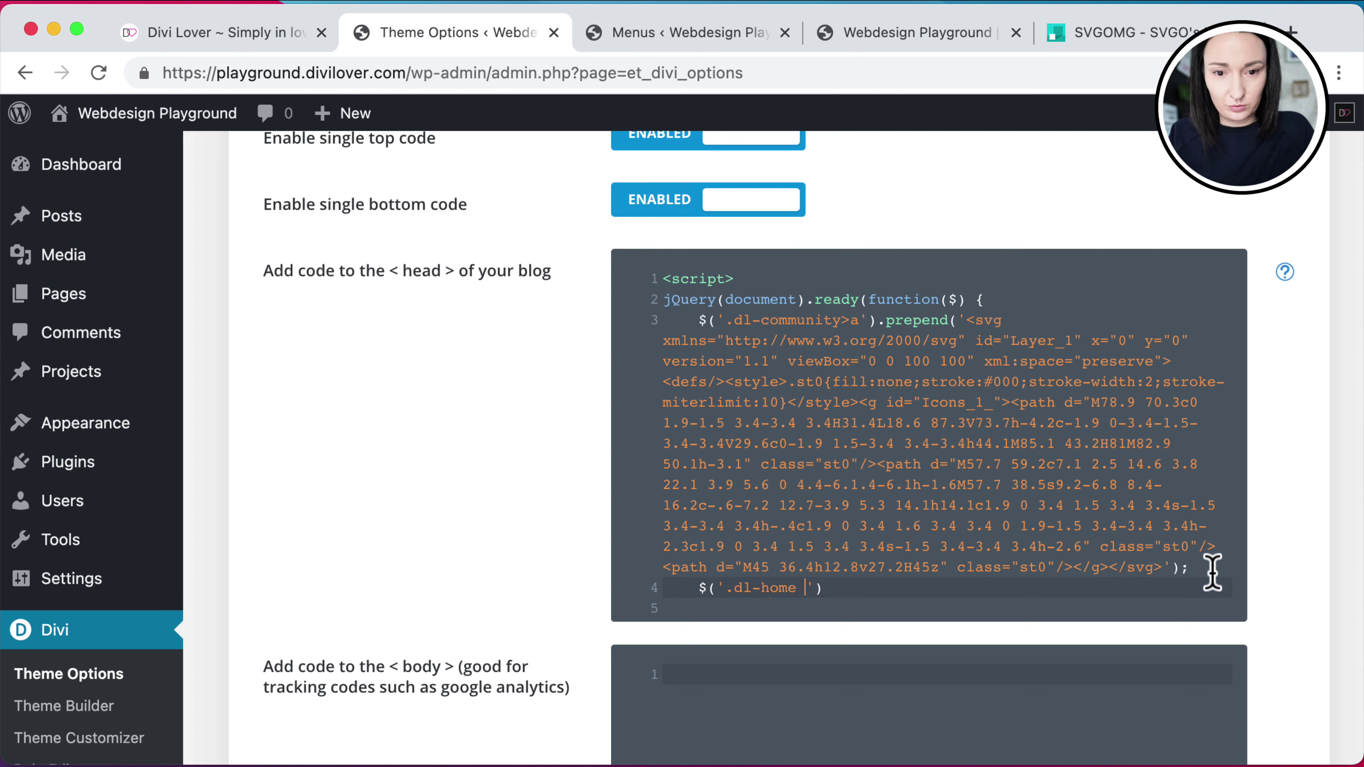
scroll(1213, 572, down, 1)
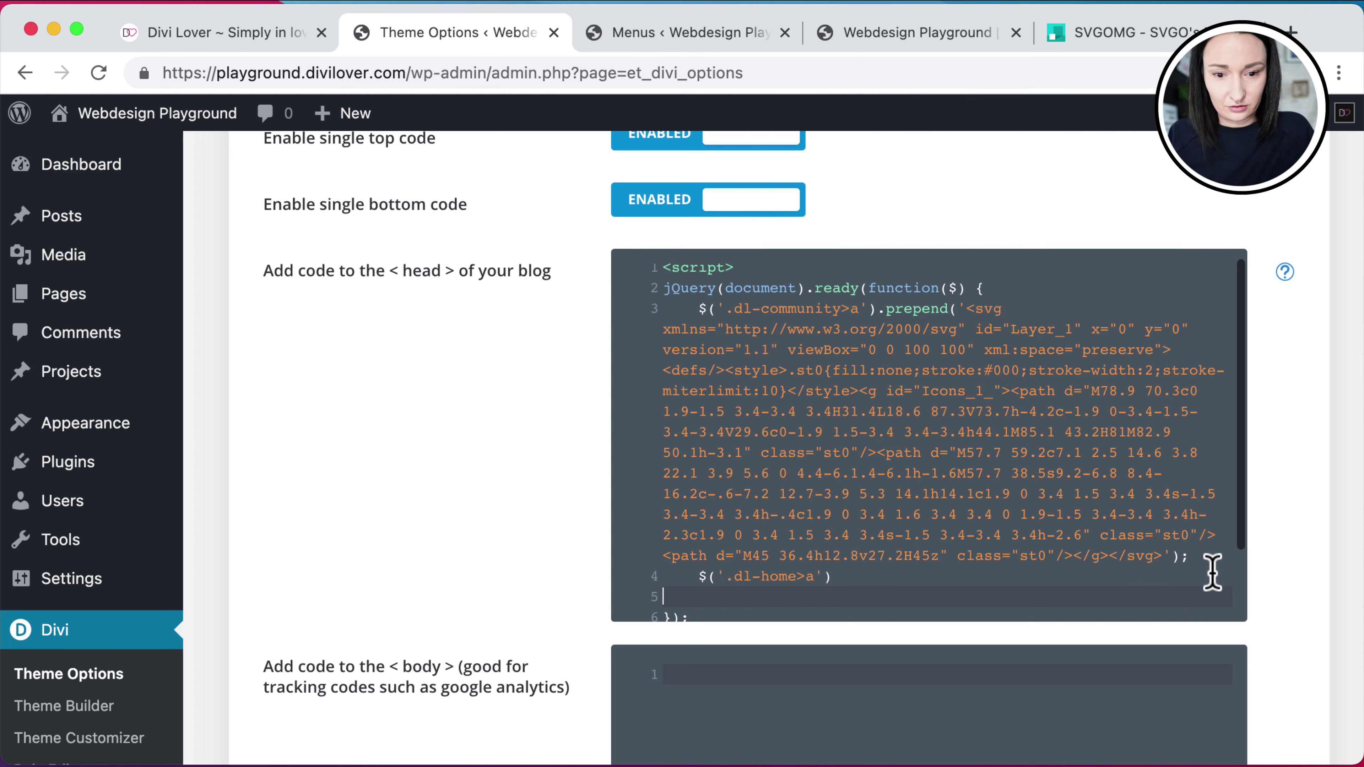
text())
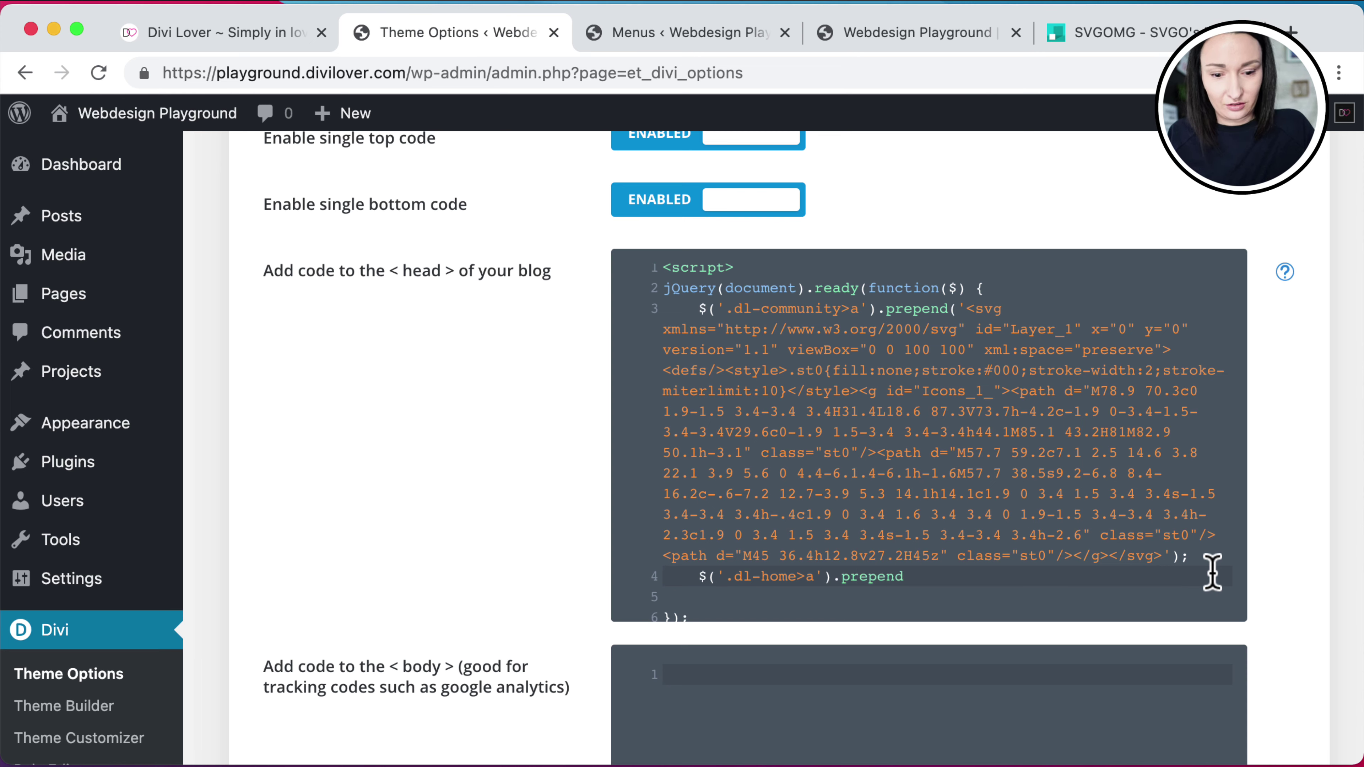
text(<svg xmlns="http://www.w3.org/2000/svg" id="Layer_1" x="0" y="0" version="1.1" viewBox="0 0 100 100" xml:space="preserve"><defs/><style>.st0{fill:none;stroke:#000;stroke-width:2;stroke-miterlimit:10}</style><path d="M30.7 89.6l2.1-17.2H15.6l2.1 17.2M48.3 10.4h37.8v79.1H48.3zM89.6 89.6H10.4" class="st0"/><circle cx="58.6" cy="52.1" r="3.1" class="st0"/><path d="M11.5 45.9c0 6.9 6.2 11.7 13.1 11.7-.4-6.9-6.6-11.7-13.1-11.7zM41.4 48.3c-10 0-17.2 6.5-17.2 14.1 10 0 17.2-6.9 17.2-14.1zM36.9 33.1c-7.2 0-12.7 4.8-12.7 10.3 7.2.4 12.7-4.7 12.7-10.3zM24.2 31.4v41" class="st0"/></svg>)
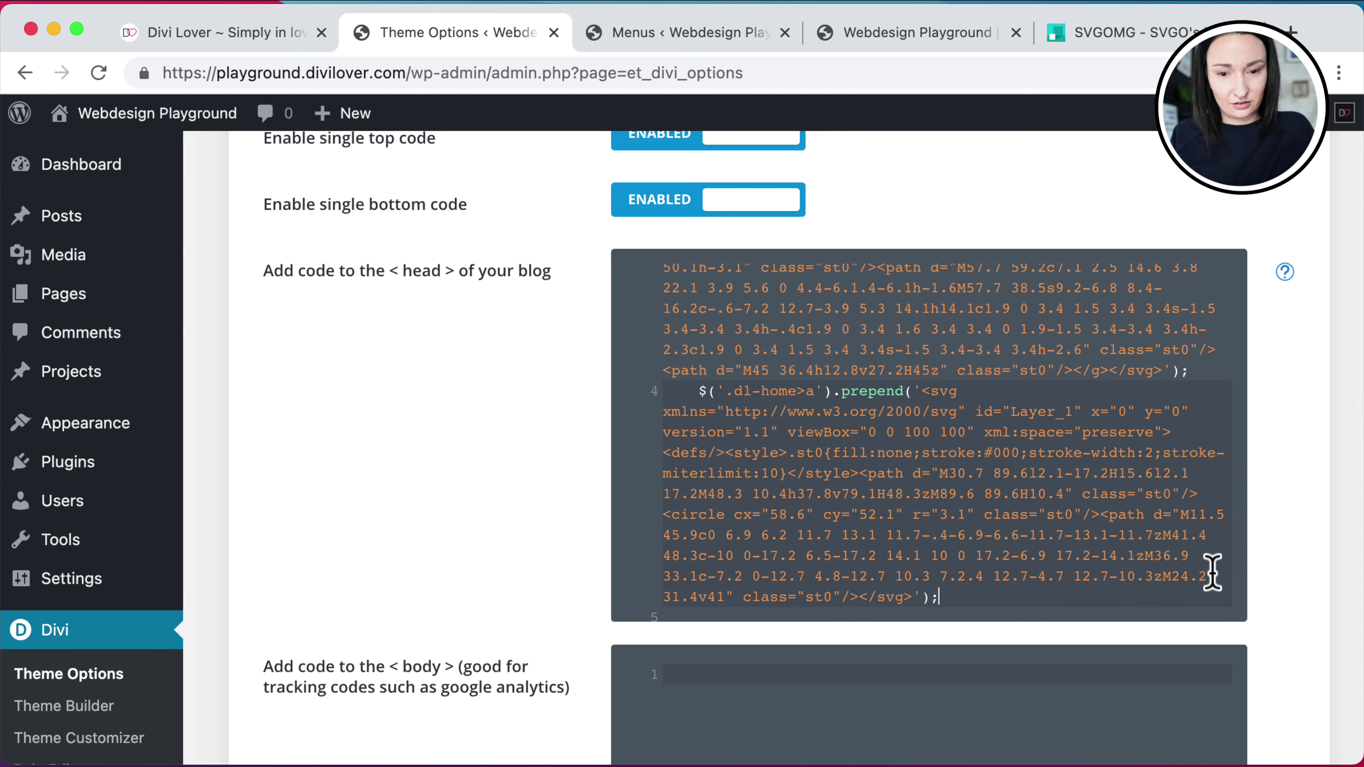
key(Return)
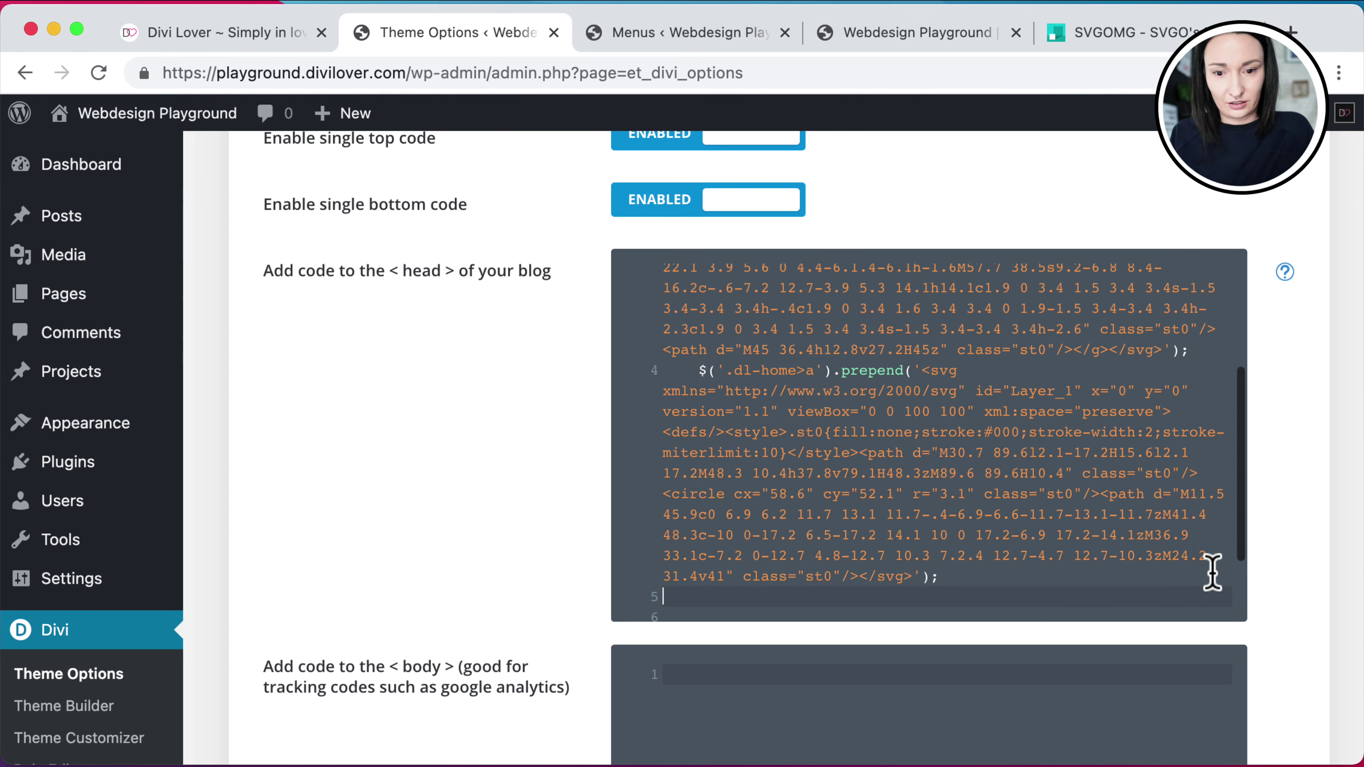
Switch to SVGOMG, load the notepad SVG icon and copy its entire optimized markup
click(1138, 38)
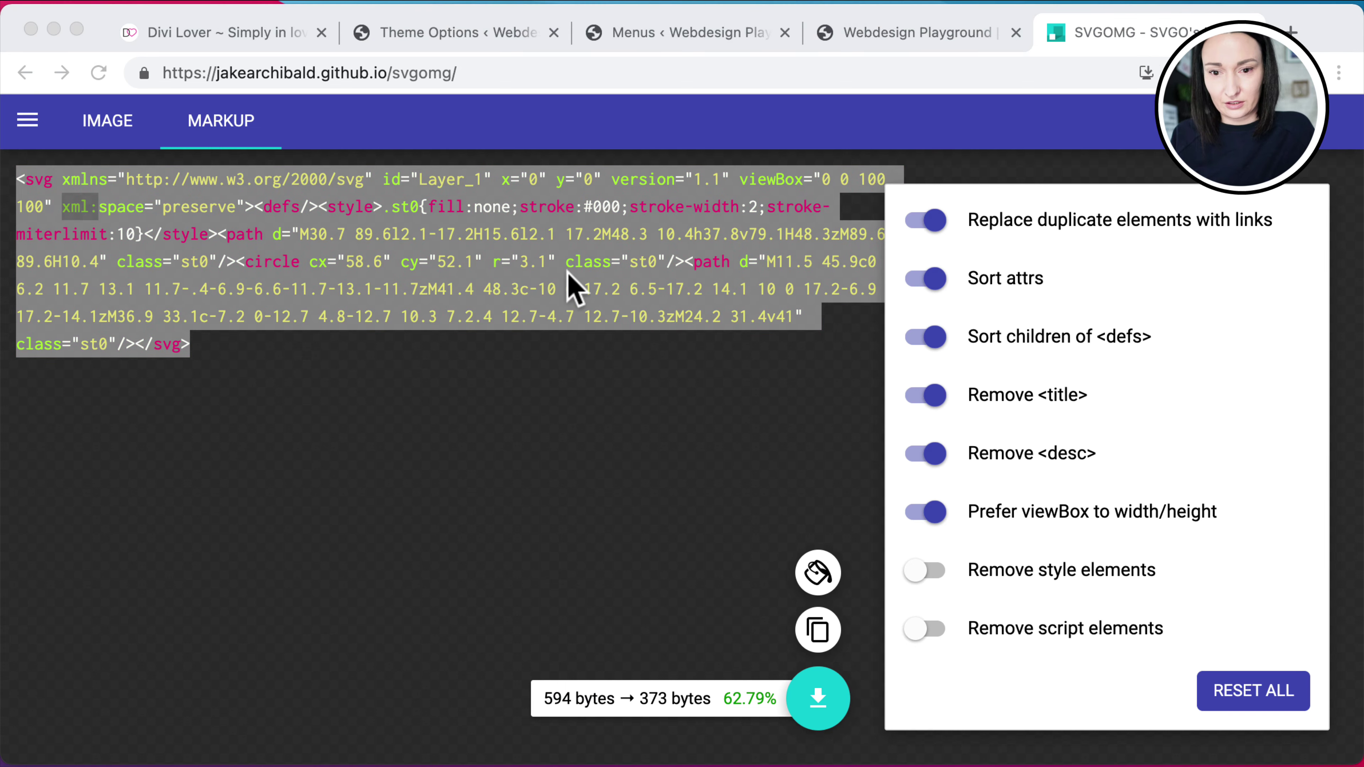
drag(507, 325, 43, 289)
click(118, 127)
click(208, 129)
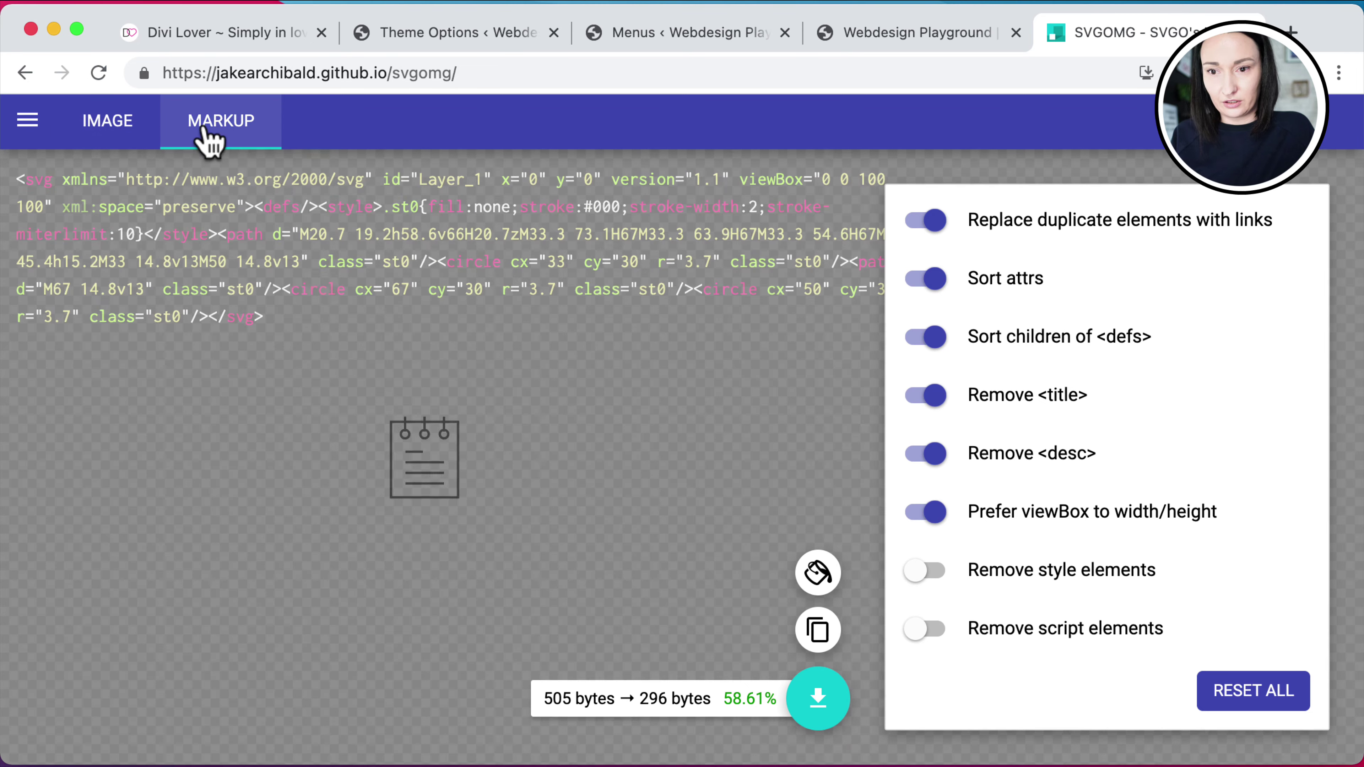
drag(266, 319, 14, 173)
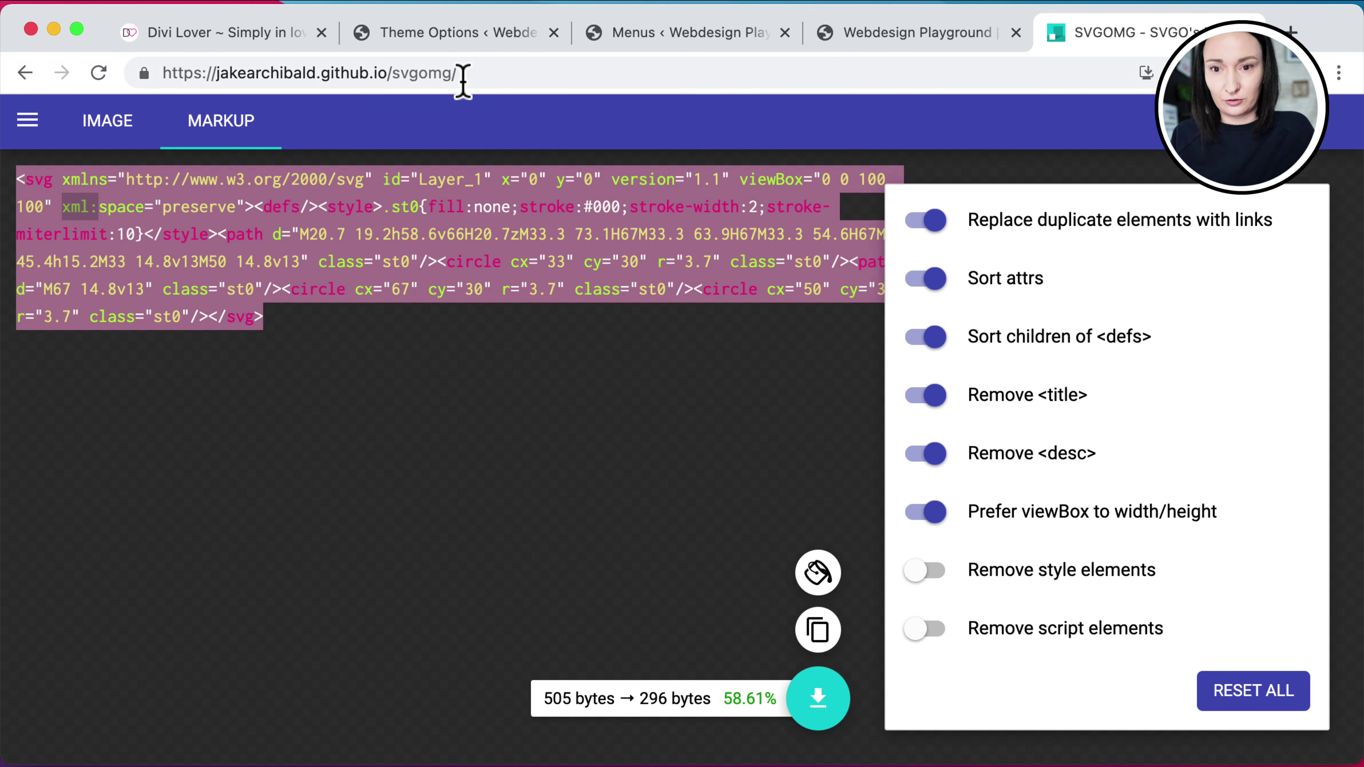
In the Divi head code, add a line after the home one that prepends the copied SVG to '.dl-resources>a'
click(438, 33)
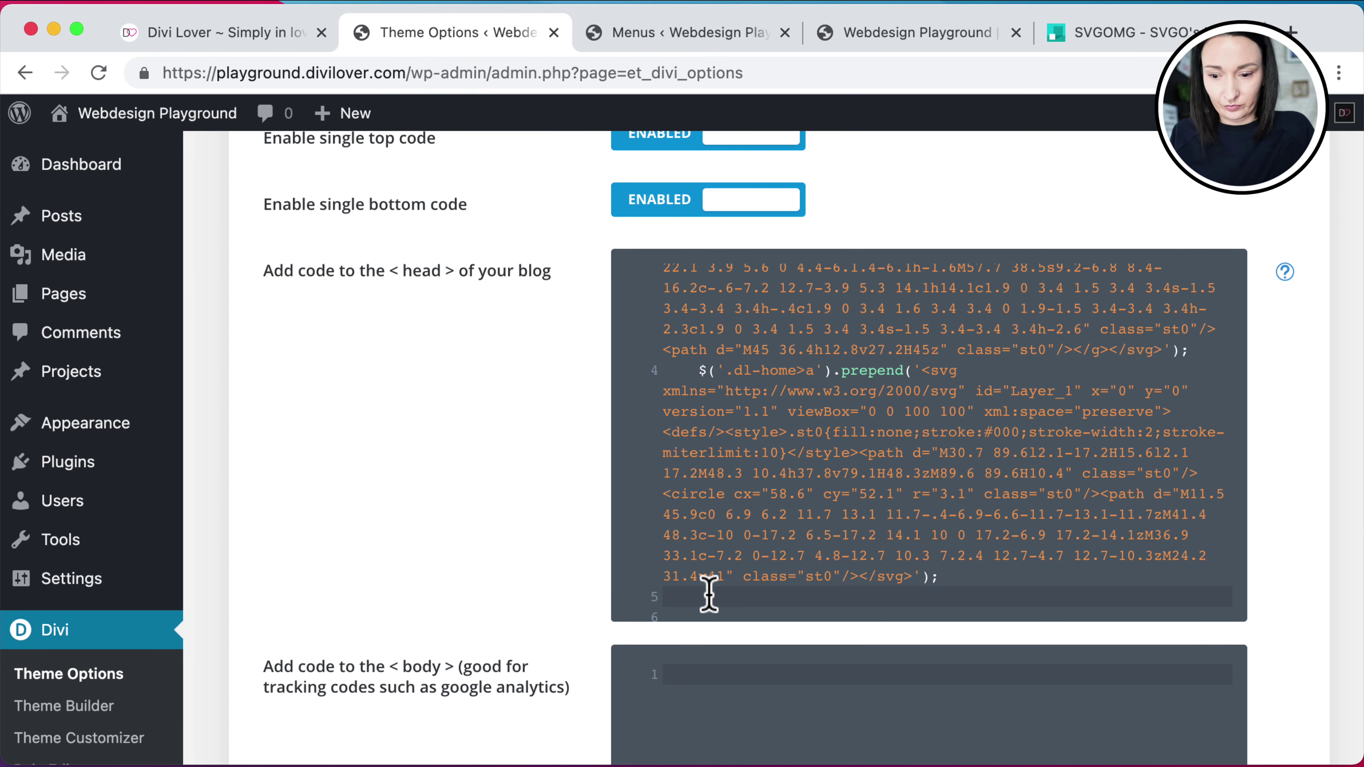
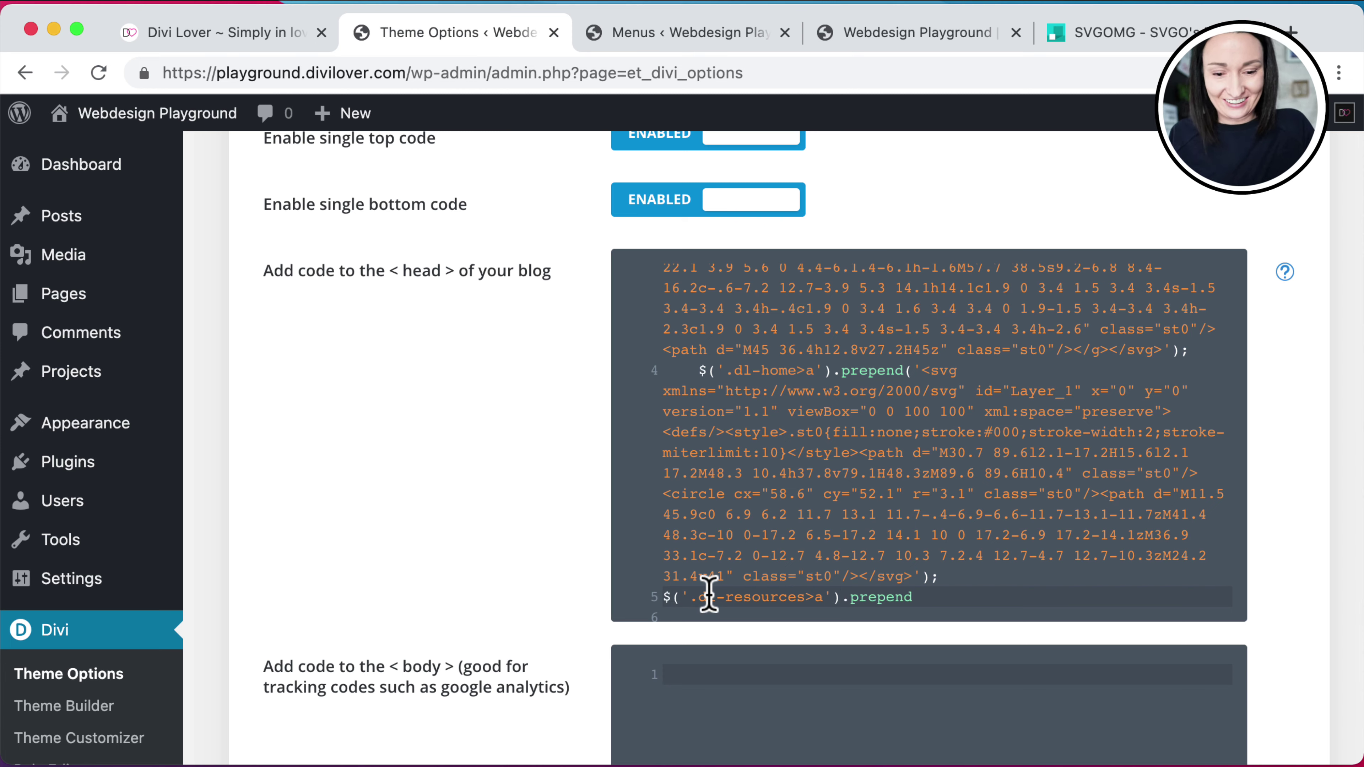
text(<svg xmlns="http://www.w3.org/2000/svg" id="Layer_1" x="0" y="0" version="1.1" viewBox="0 0 100 100" xml:space="preserve"><defs/><style>.st0{fill:none;stroke:#000;stroke-width:2;stroke-miterlimit:10}</style><path d="M20.7 19.2h58.6v66H20.7zM33.3 73.1H67M33.3 63.9H67M33.3 54.6H67M33.3 45.4h15.2M33 14.8v13M50 14.8v13" class="st0"/><circle cx="33" cy="30" r="3.7" class="st0"/><path d="M67 14.8v13" class="st0"/><circle cx="67" cy="30" r="3.7" class="st0"/><circle cx="50" cy="30" r="3.7" class="st0"/></svg>)
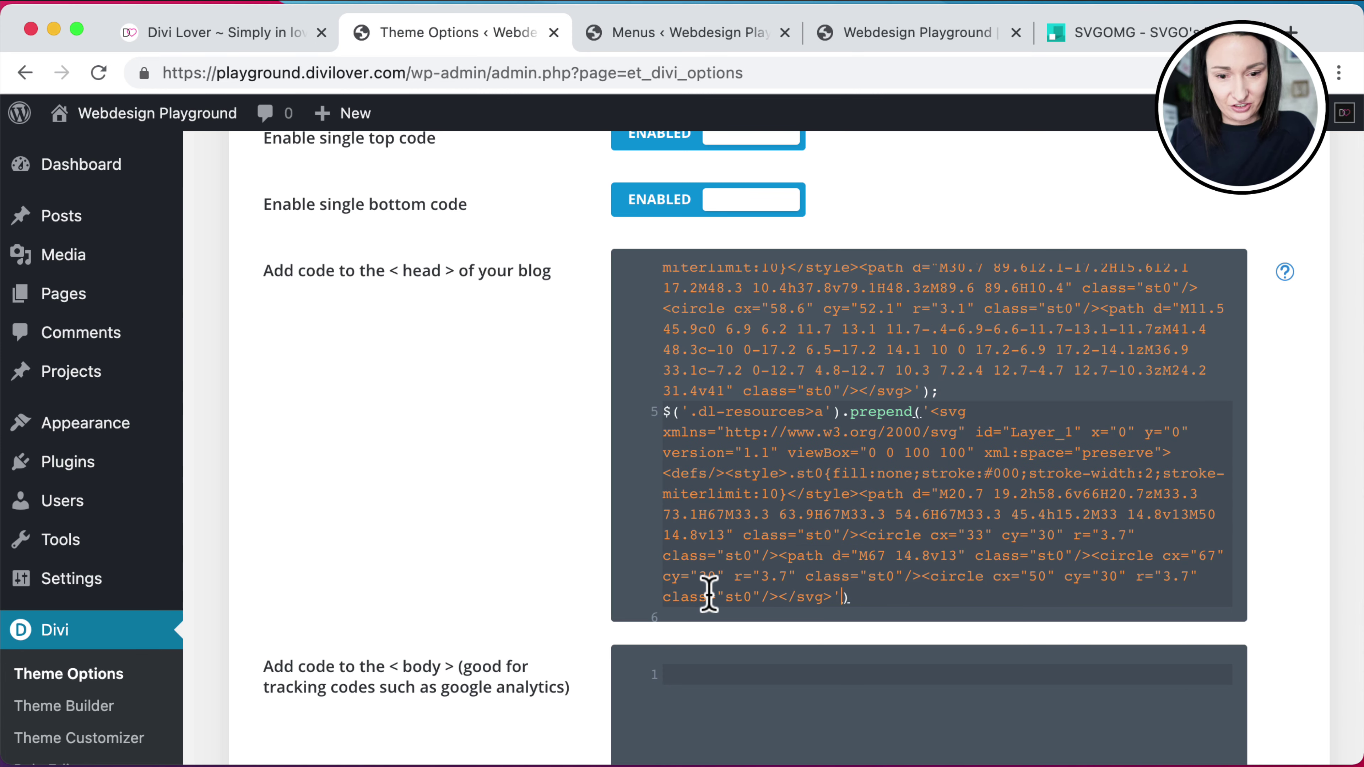
key(Return)
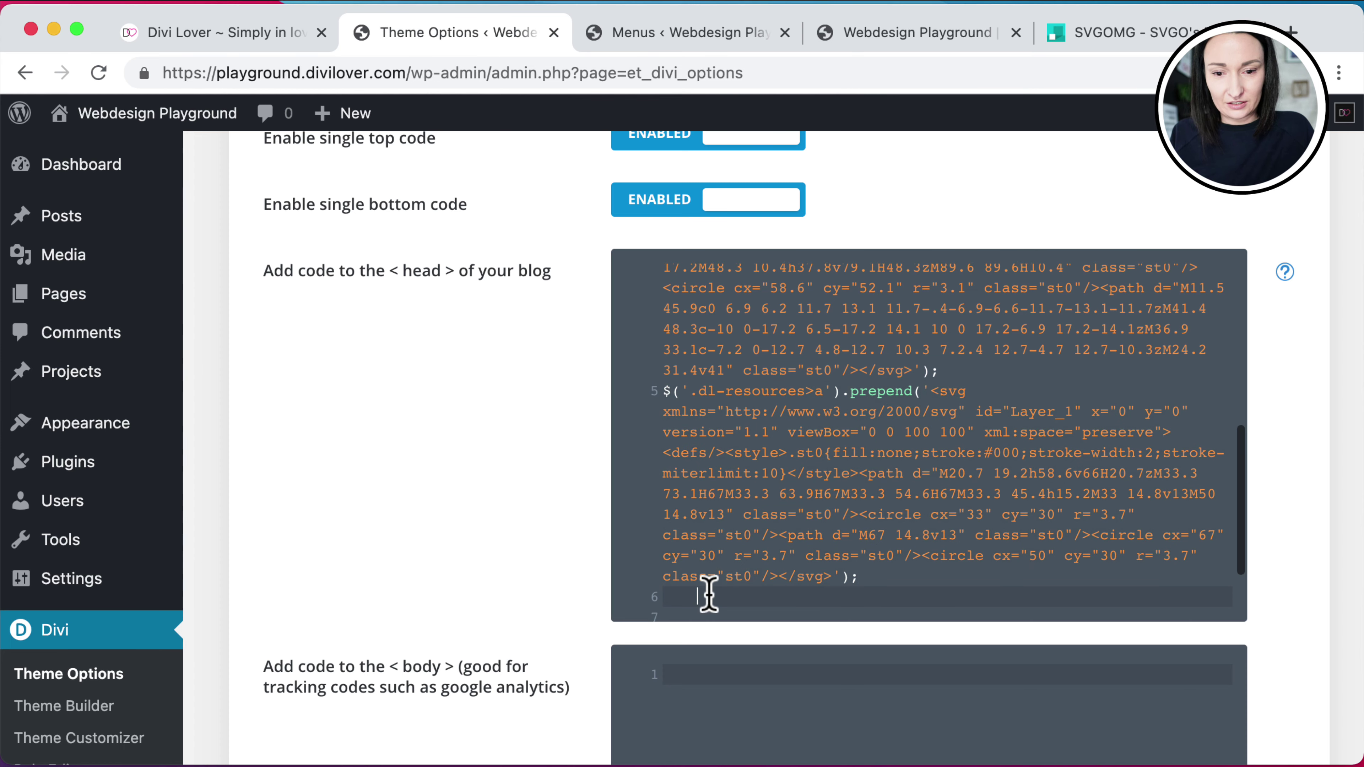
Switch to SVGOMG, load the browser-window-and-gear SVG icon and copy its entire optimized markup
key(super+Tab)
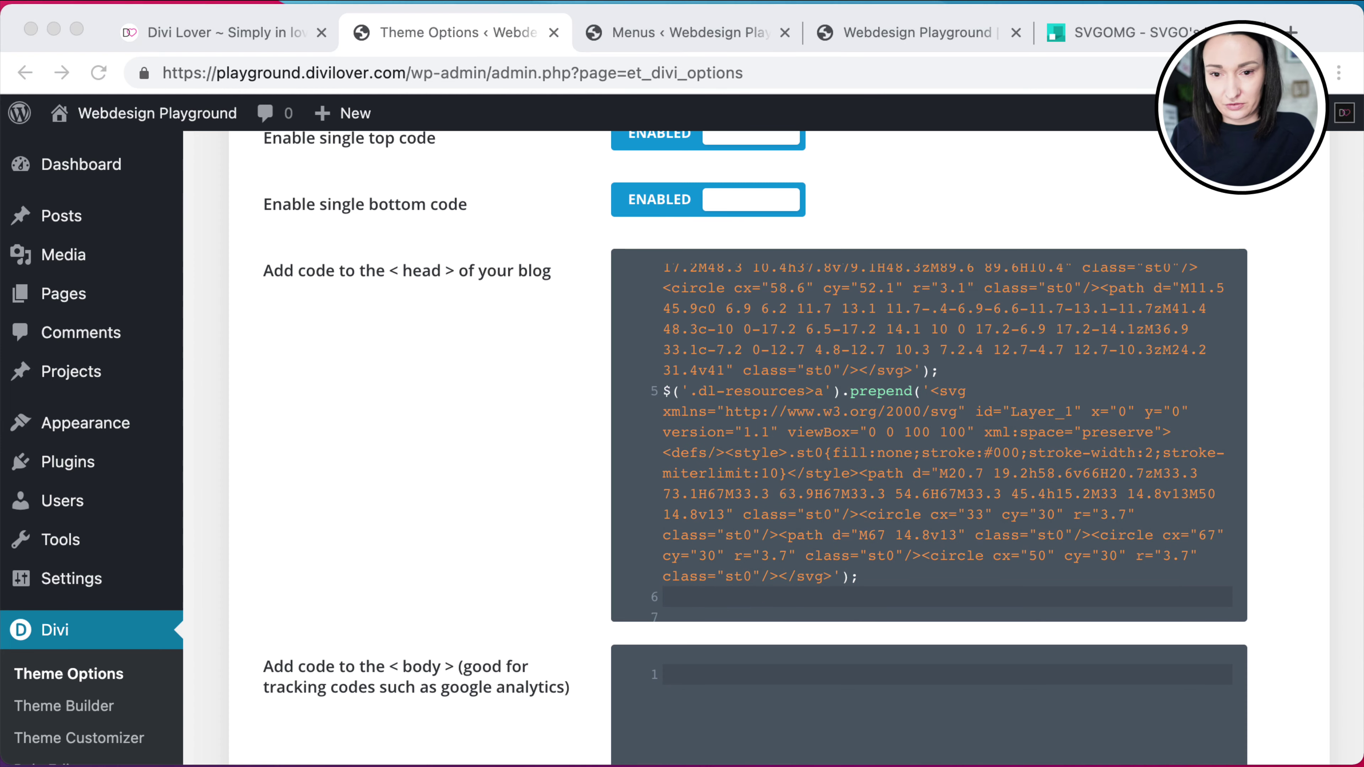
click(1110, 31)
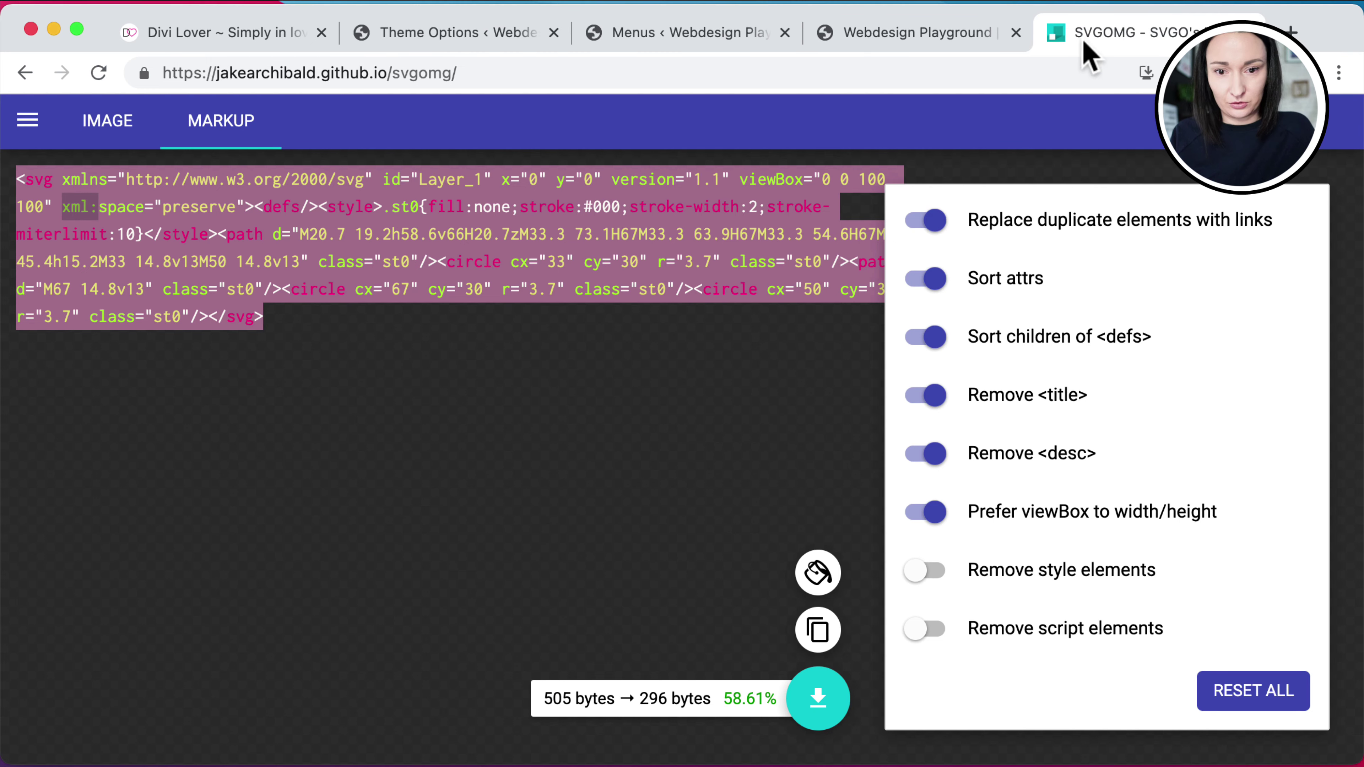
key(super+Tab)
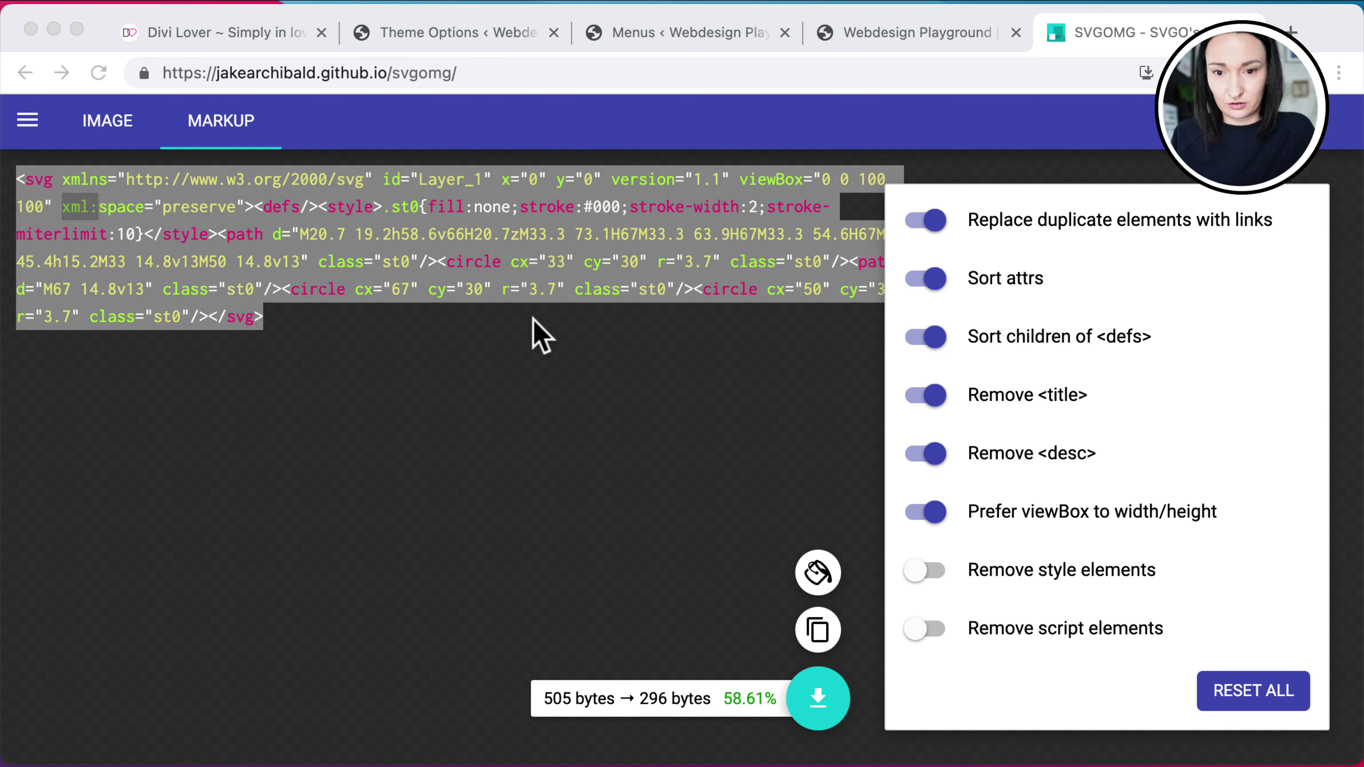
drag(500, 339, 73, 432)
drag(795, 421, 6, 177)
click(122, 138)
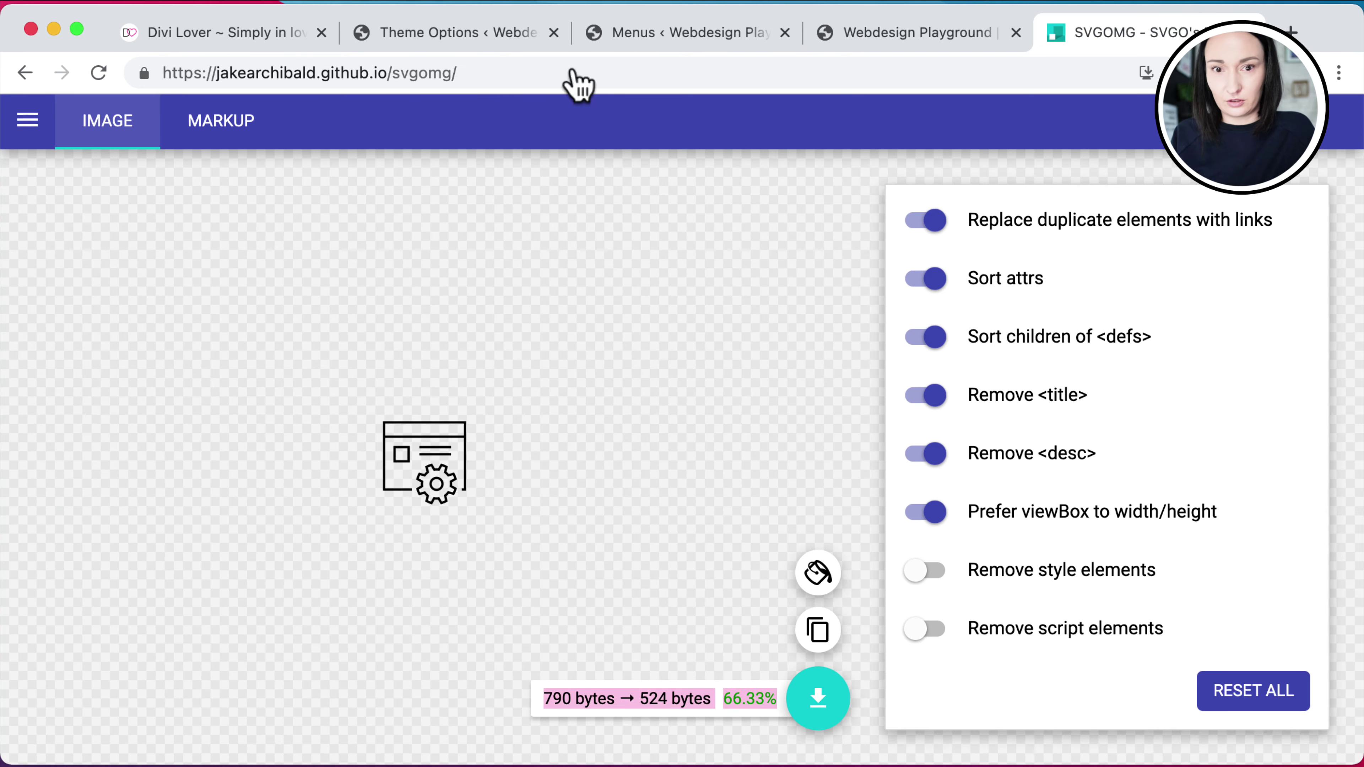
In the Divi head code, add a line after the resources one that prepends the copied SVG to '.dl-tutorials>a'
click(426, 34)
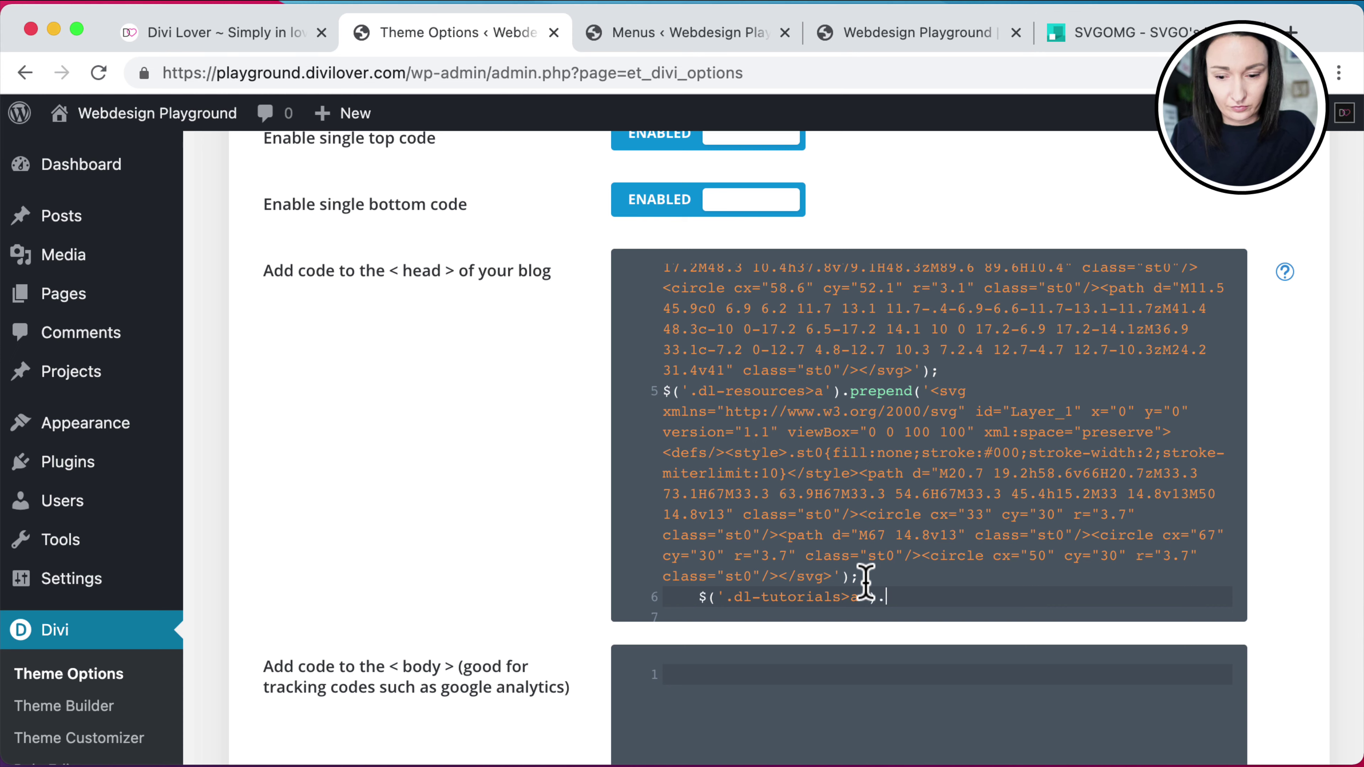
text(')
key(super+v)
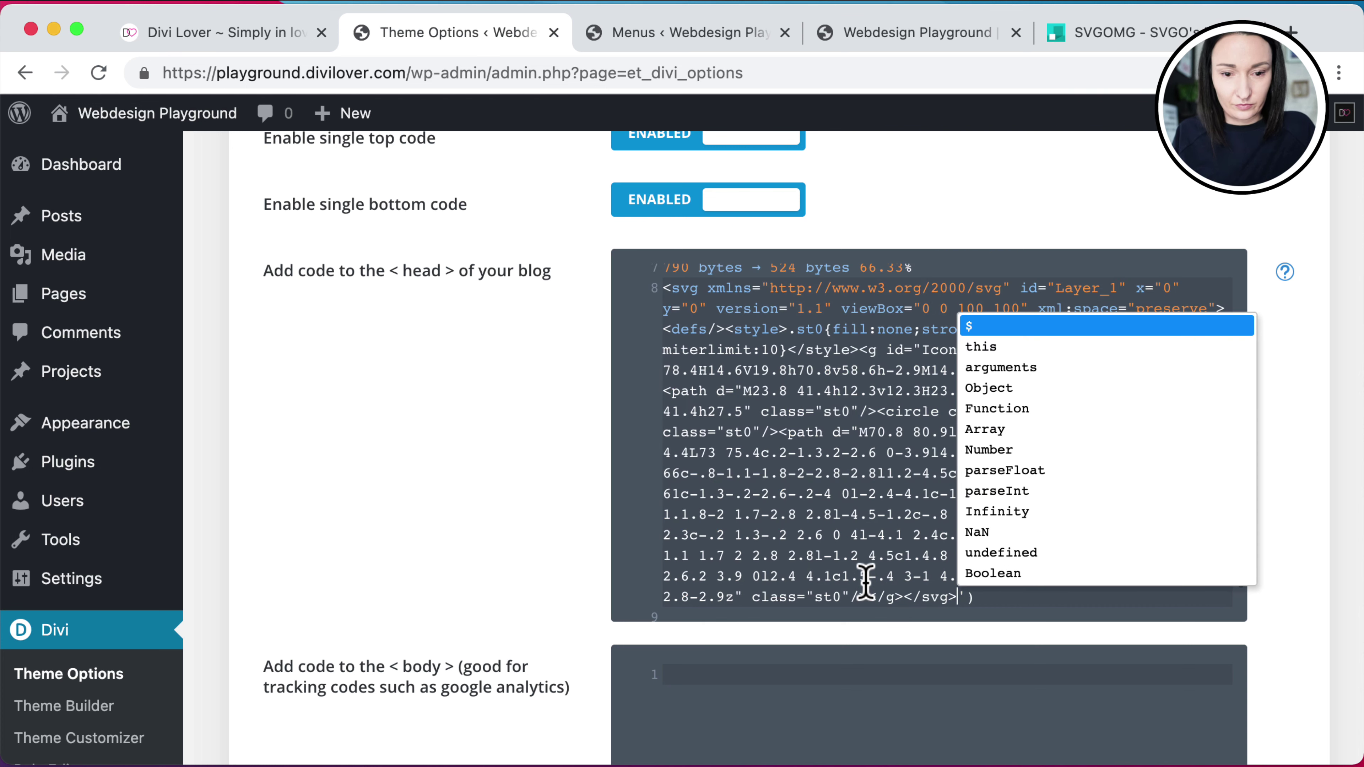
key(Escape)
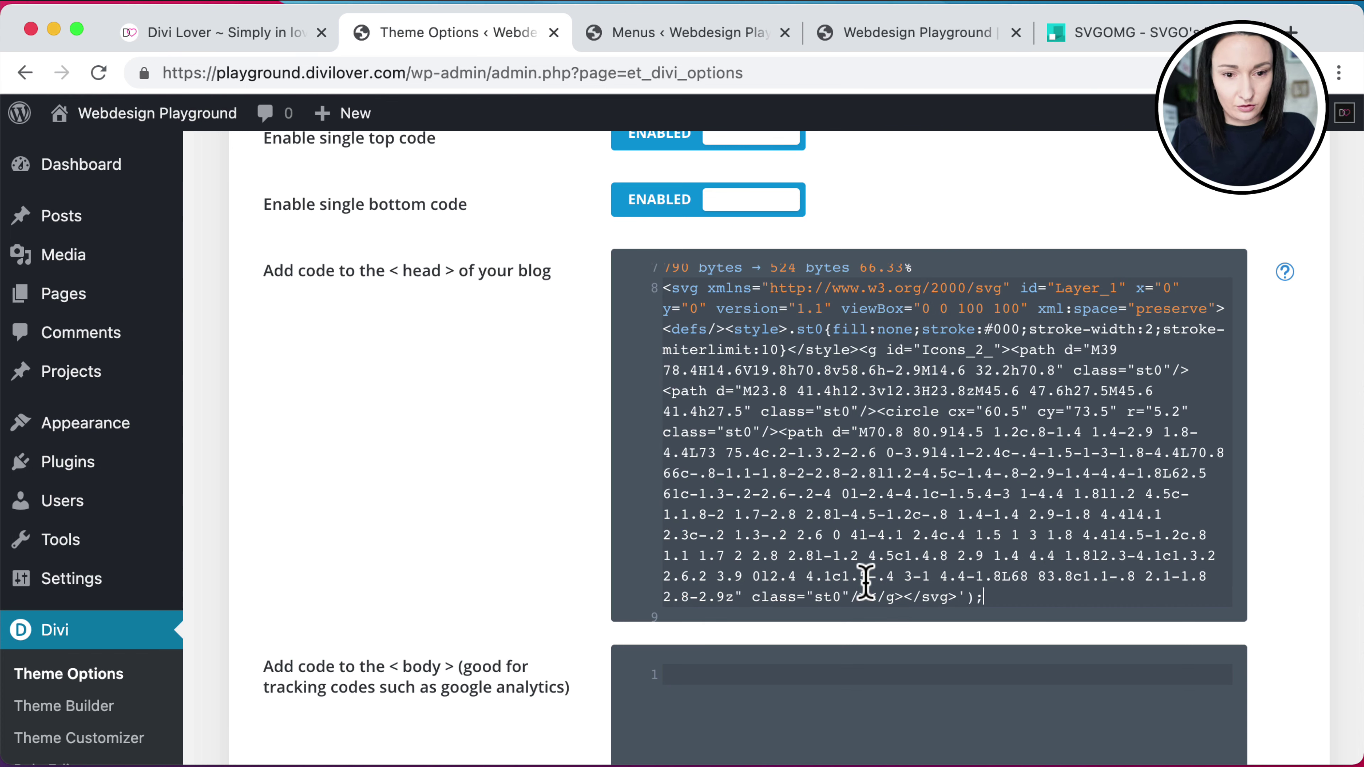
Remove the stray '790 bytes → 524 bytes 66.33%' text and line breaks before the SVG in the '.dl-tutorials>a' line, then review the head code
click(857, 349)
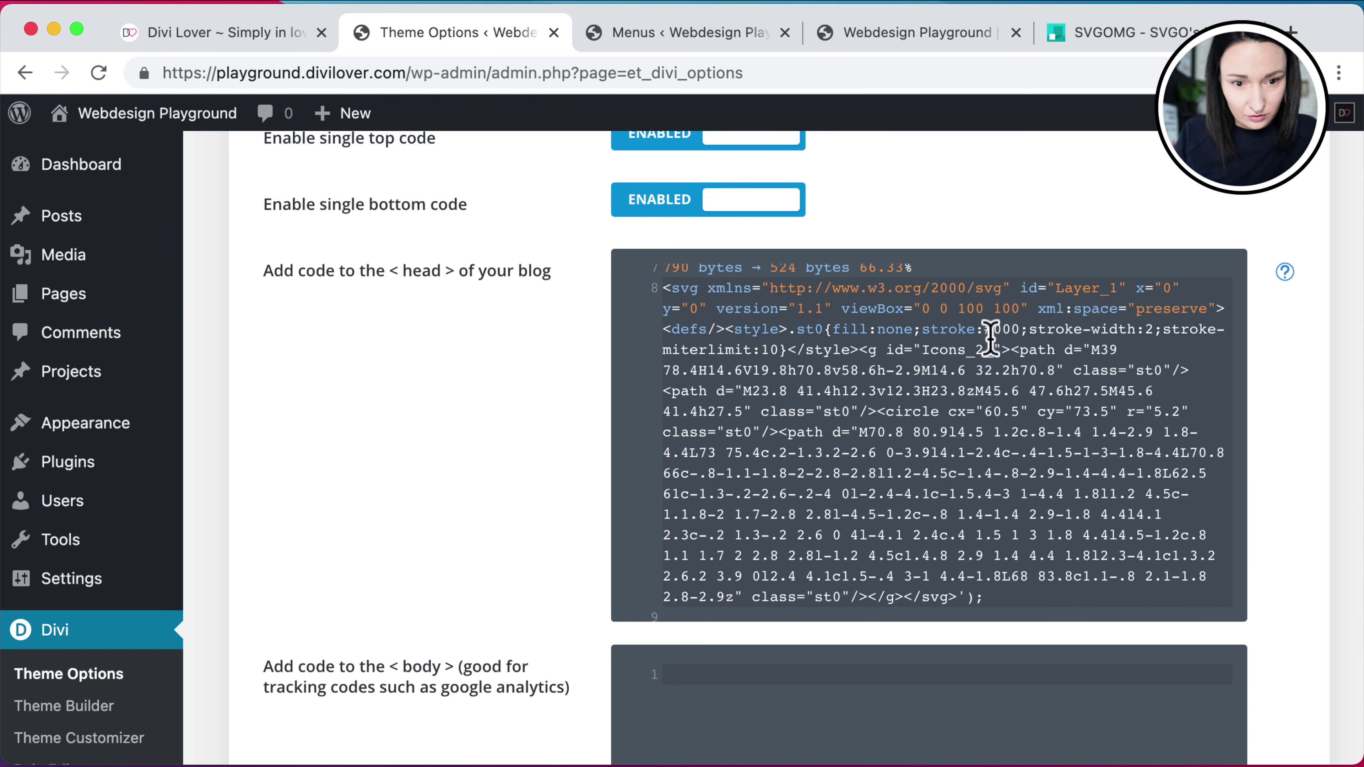
scroll(1038, 314, up, 3)
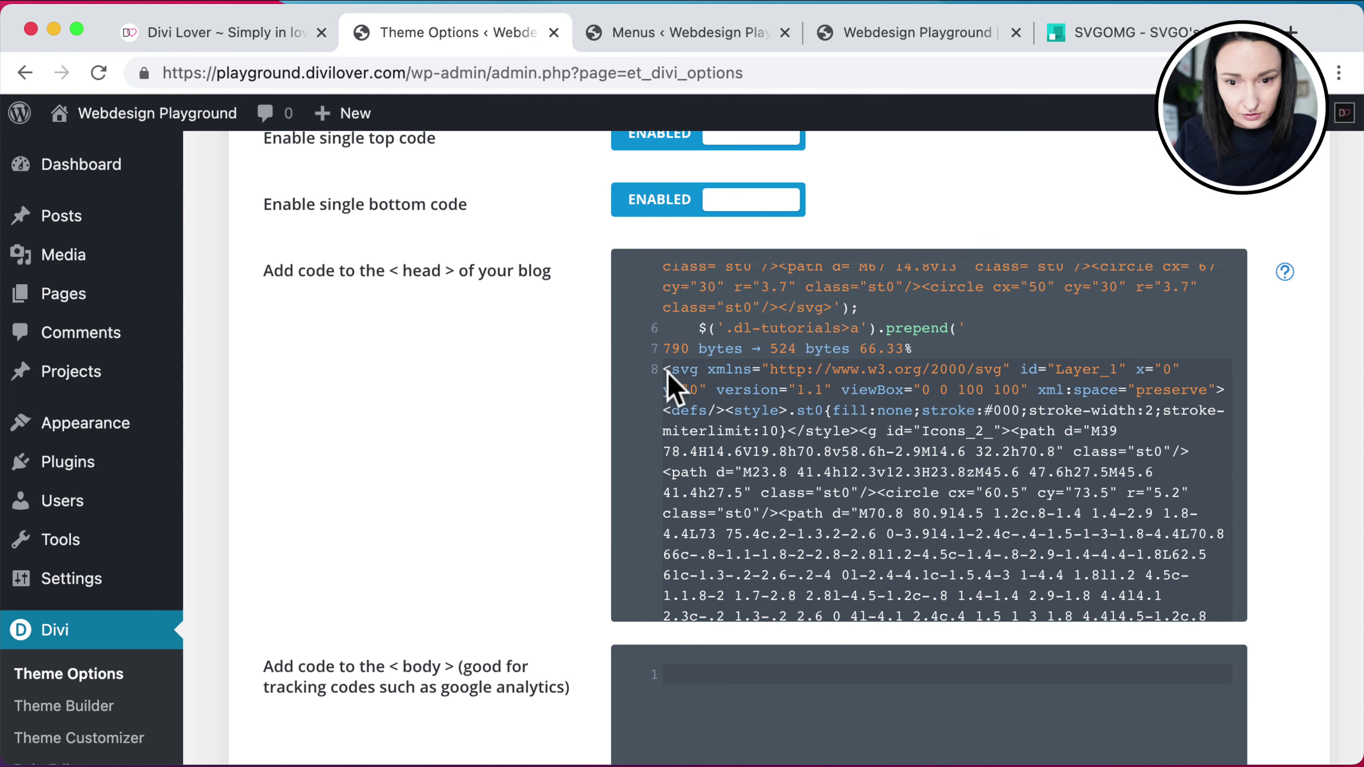
drag(665, 349, 967, 347)
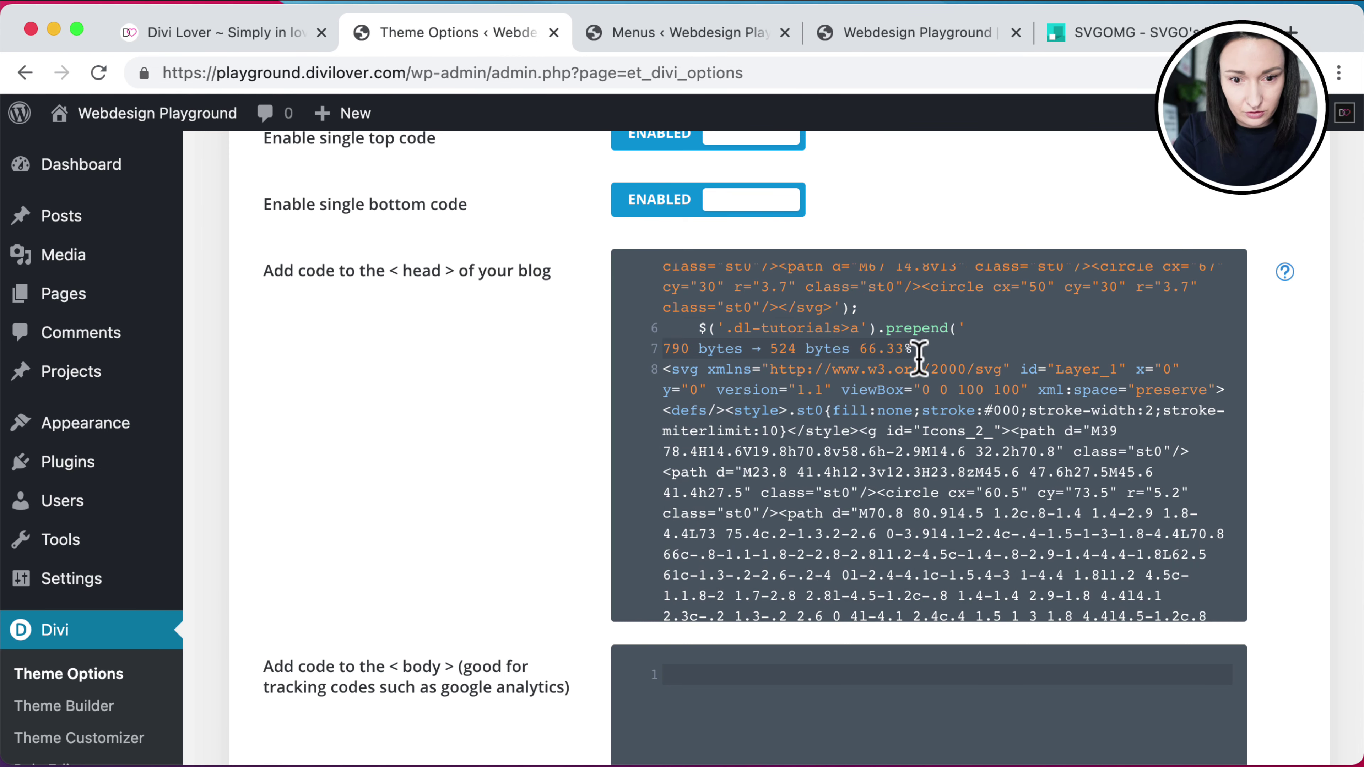
key(BackSpace)
scroll(999, 354, down, 5)
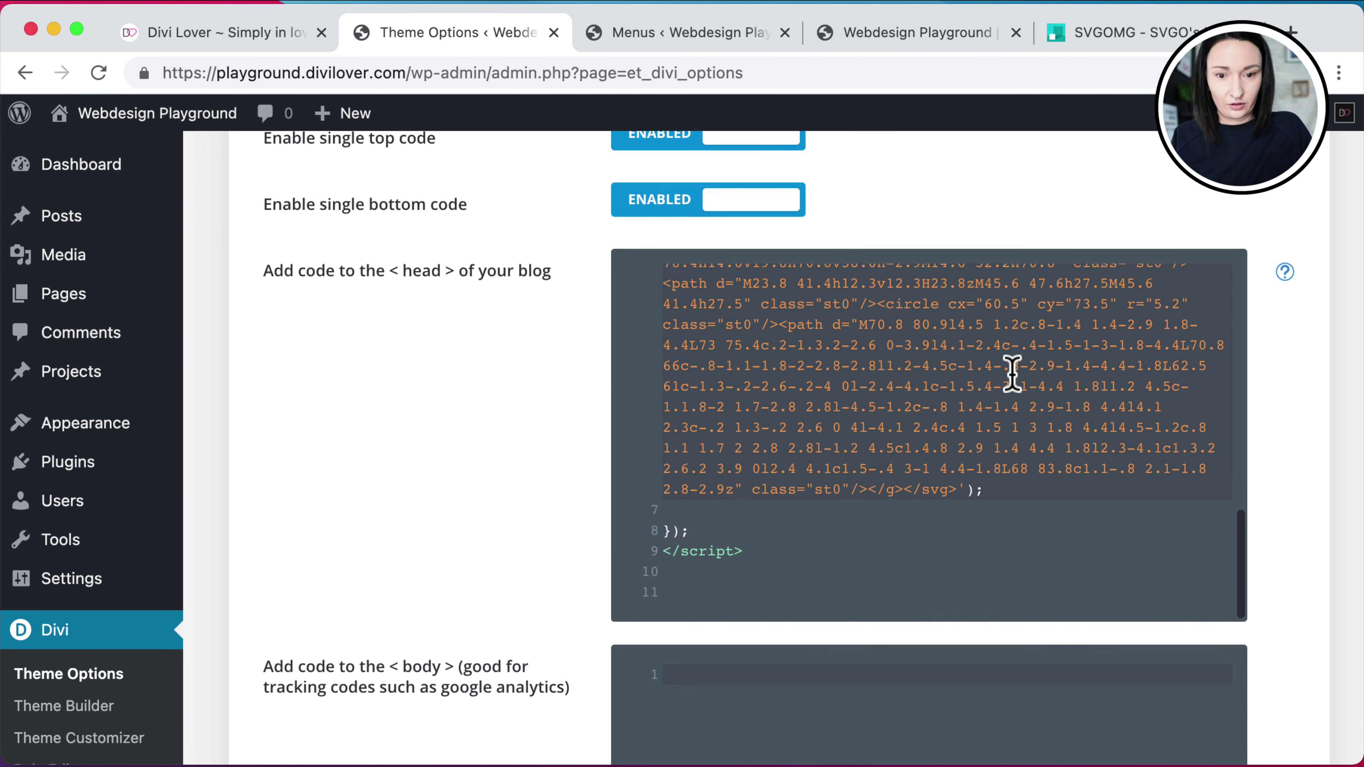
scroll(1012, 373, up, 10)
scroll(1012, 374, down, 4)
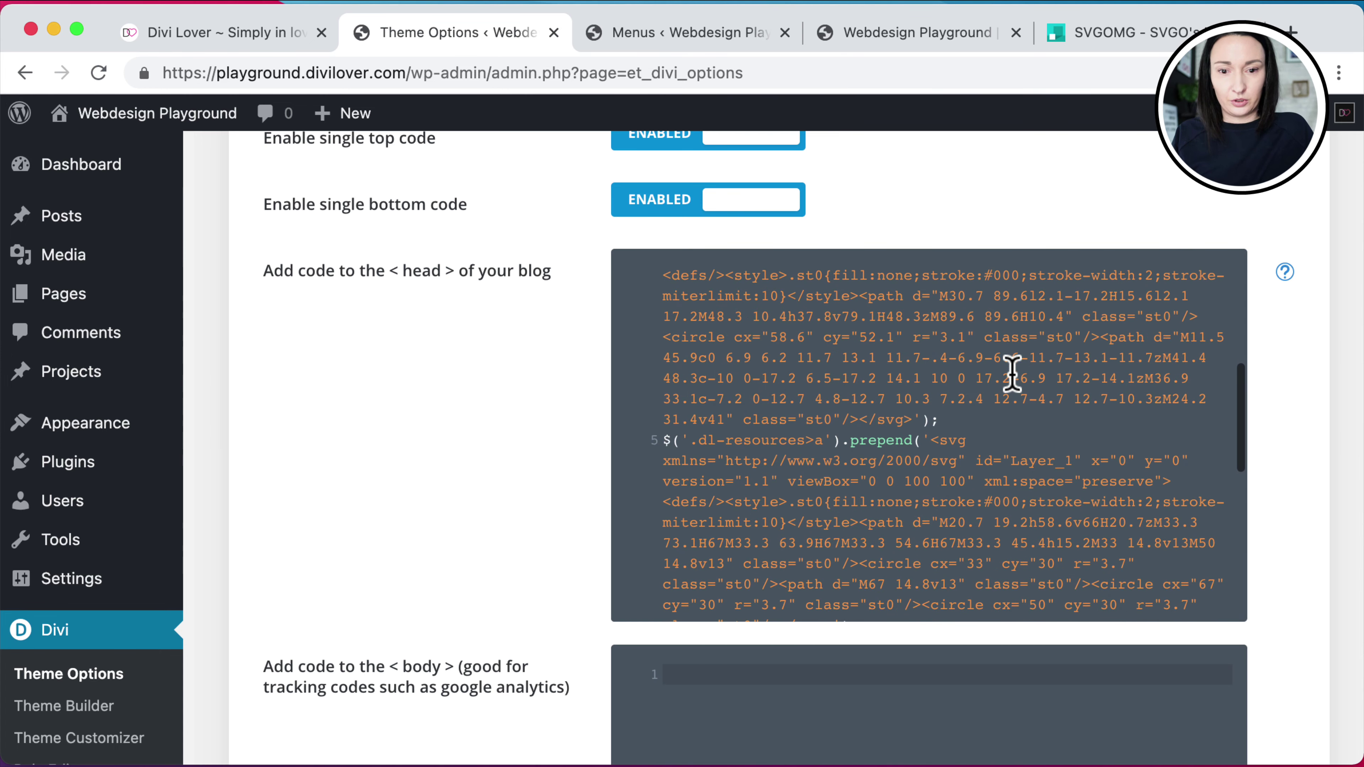
Save the changes to the Divi theme options
scroll(1012, 374, down, 10)
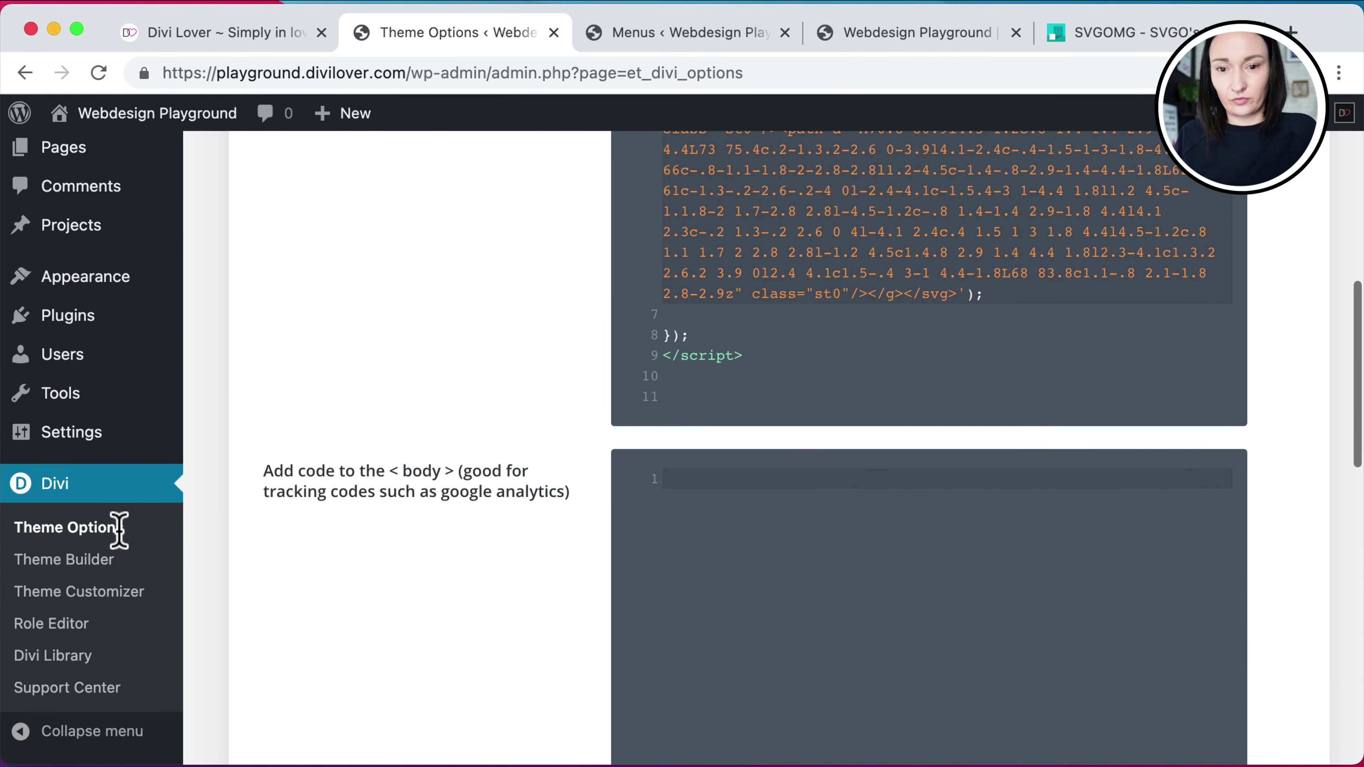
scroll(507, 535, down, 10)
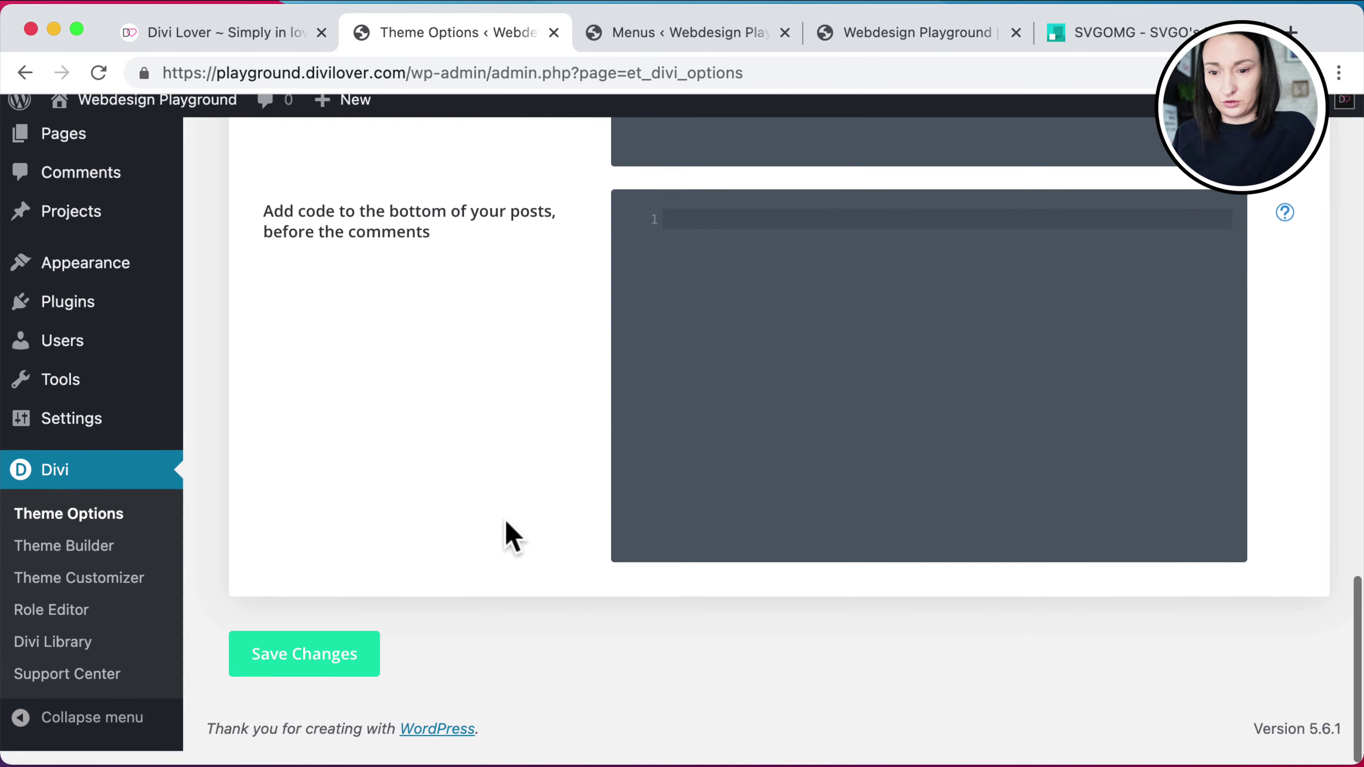
click(307, 666)
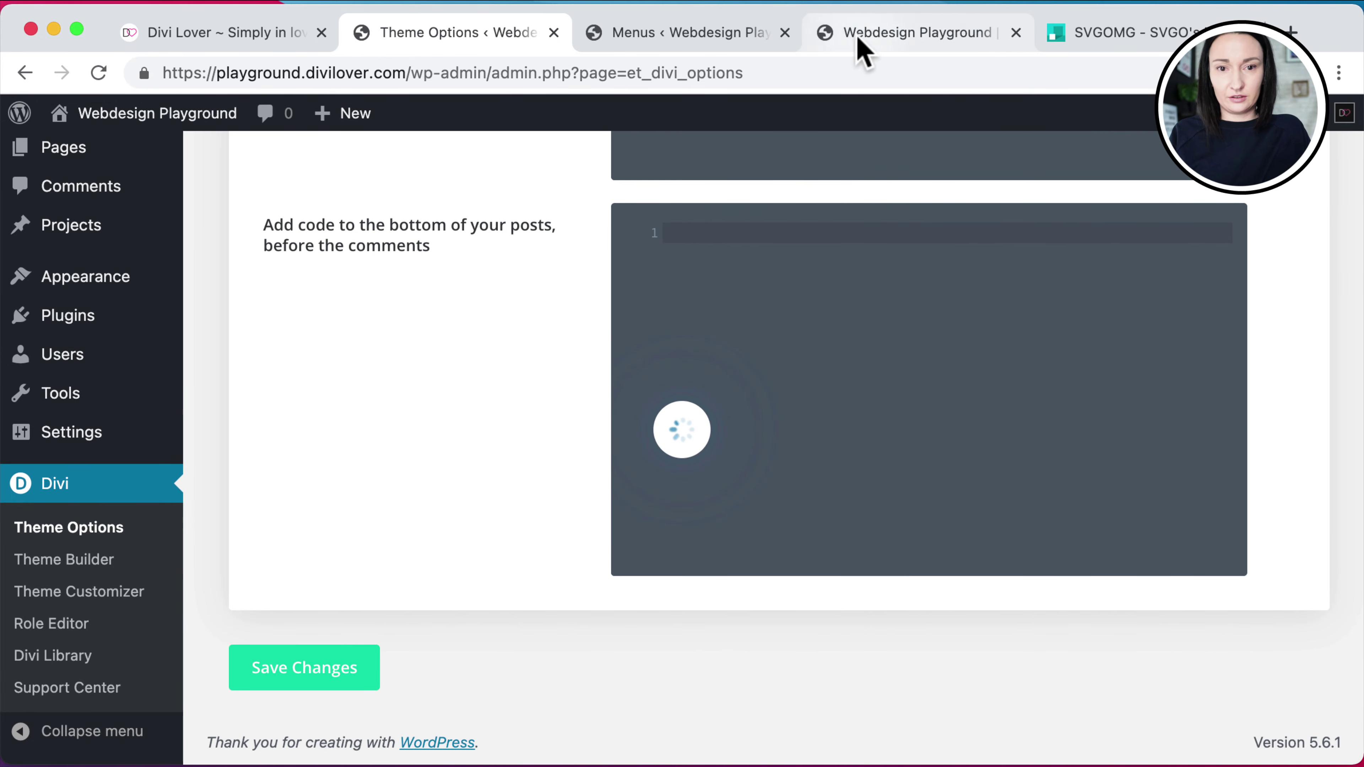
Reload the front-end home page and close the developer tools to check the menu icons at full width
click(913, 32)
key(super+r)
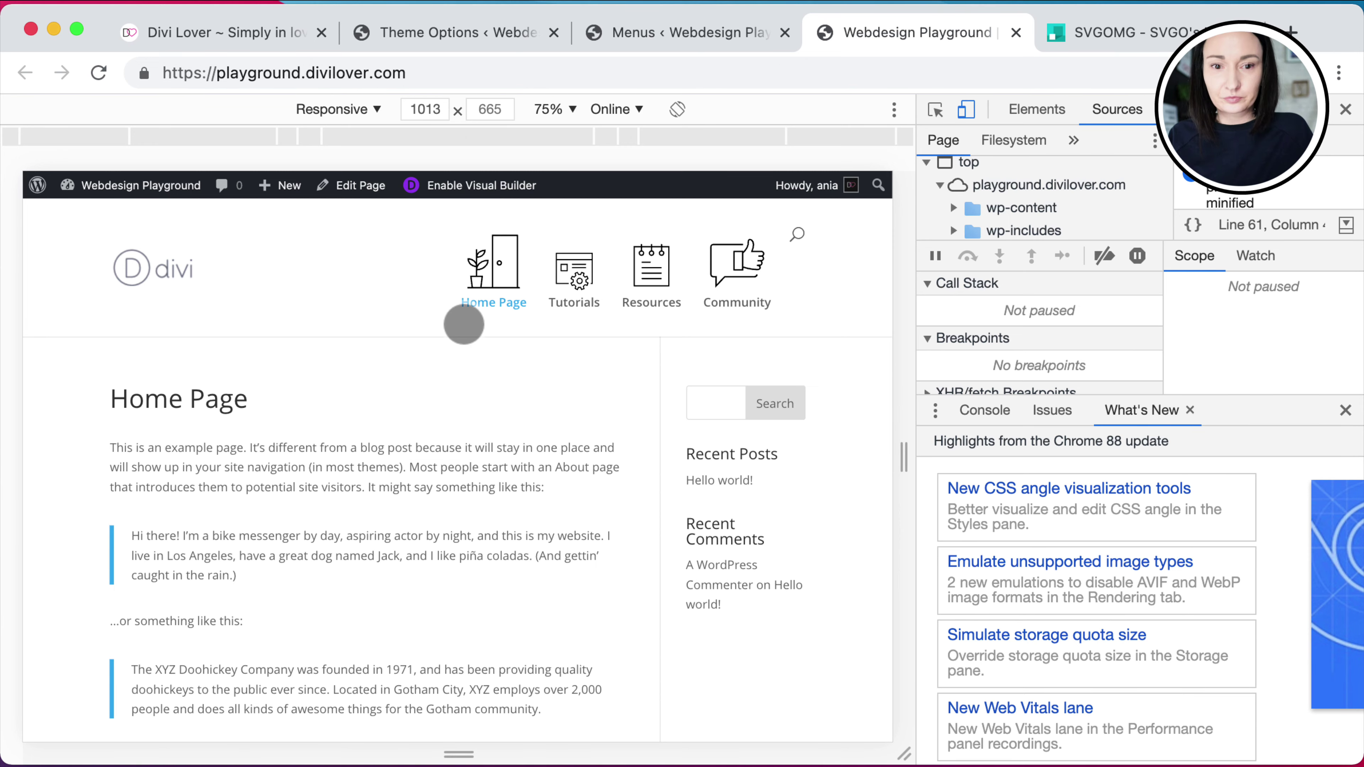
click(934, 110)
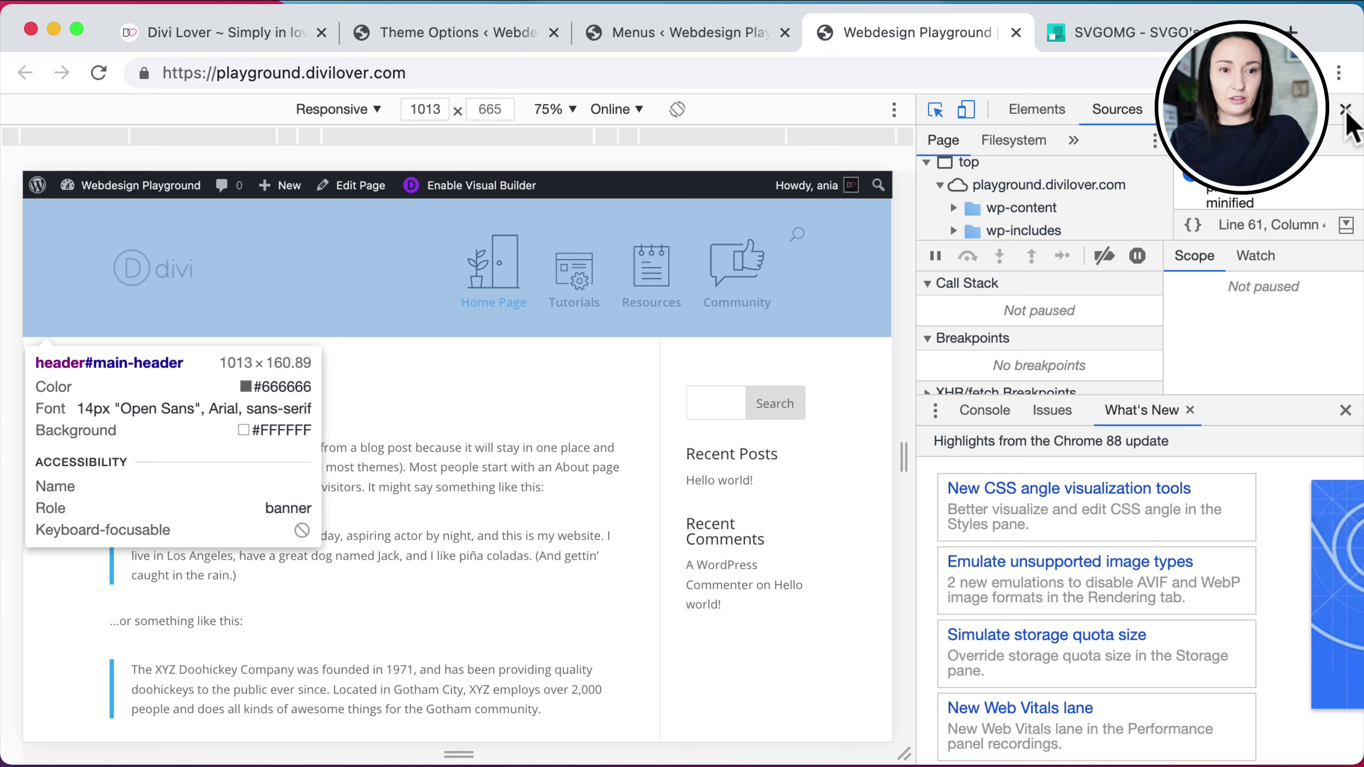
click(1345, 110)
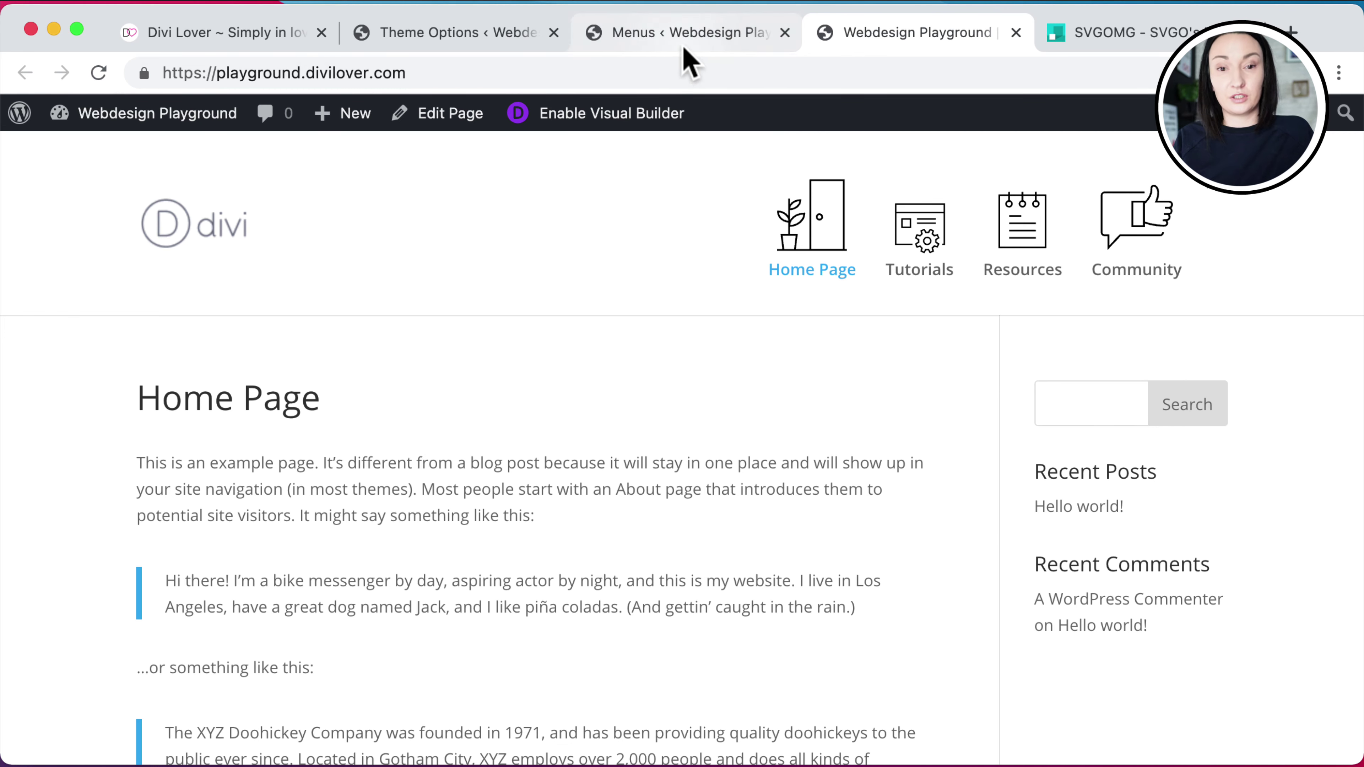
From the site's dashboard, open the Divi Theme Builder and start building a global header for the Default Website Template
mouse_move(139, 126)
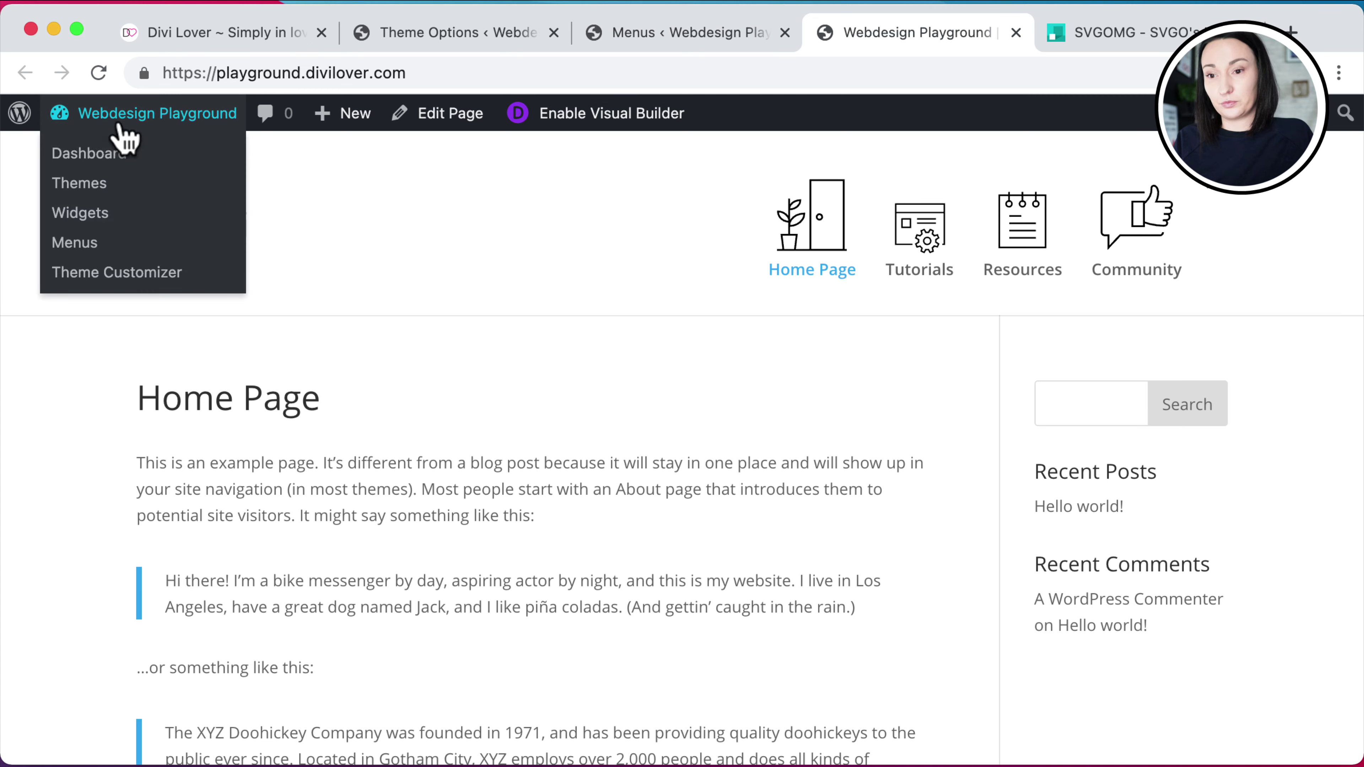
click(92, 157)
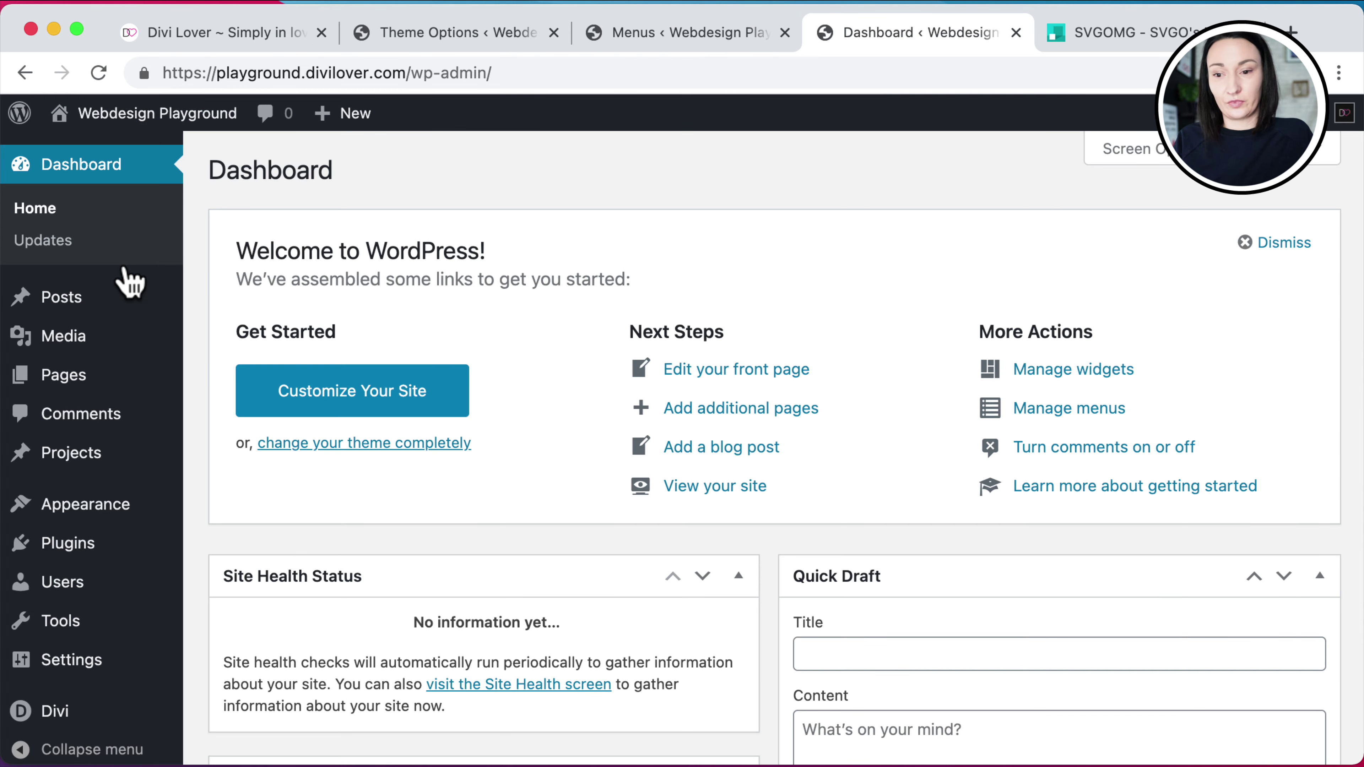
mouse_move(85, 584)
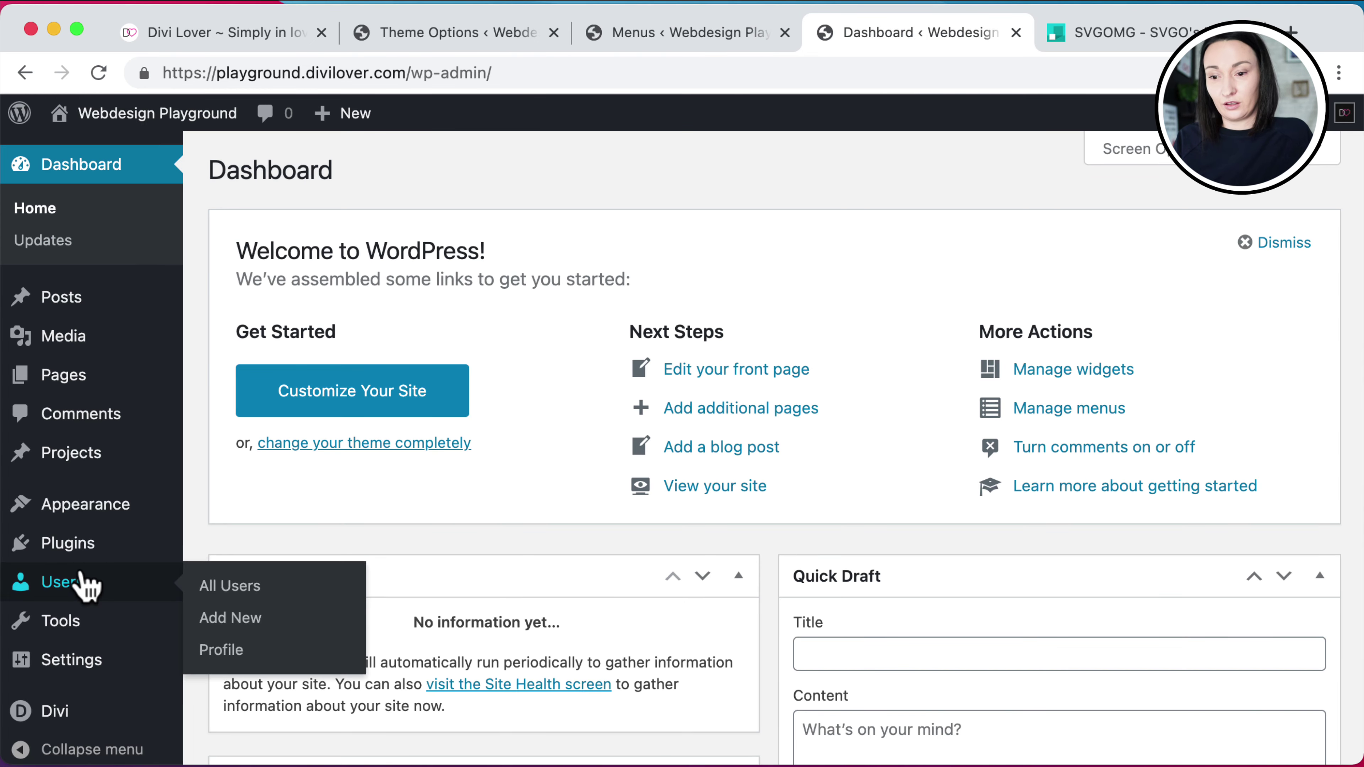
scroll(86, 586, down, 5)
mouse_move(82, 698)
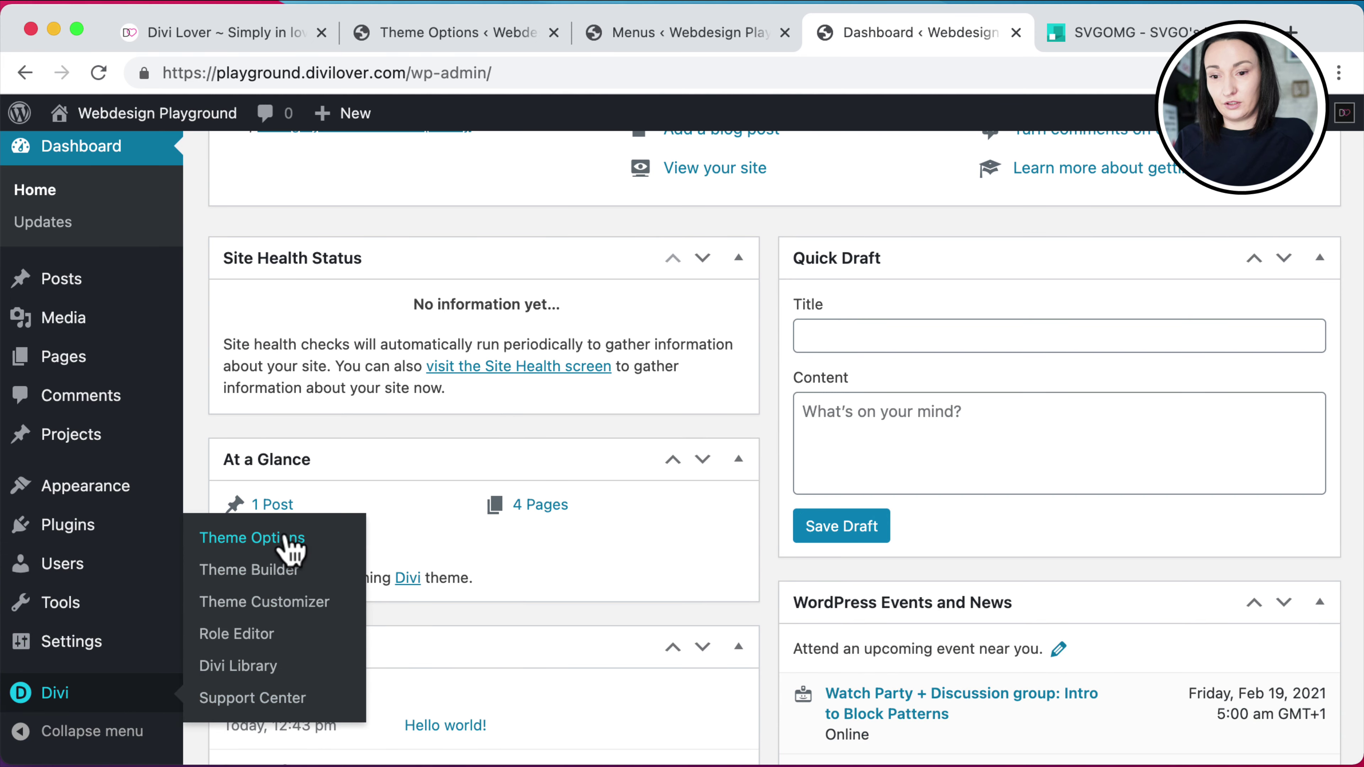
click(271, 572)
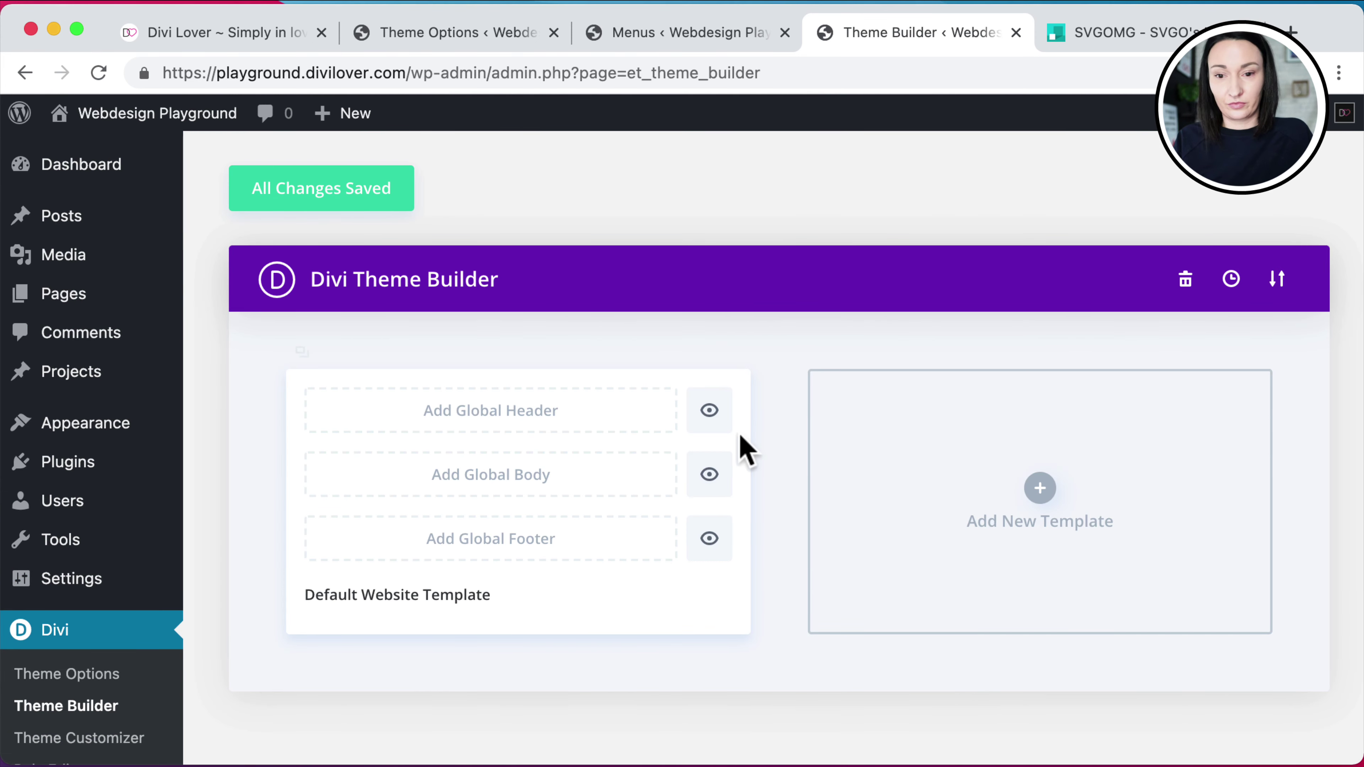
click(495, 411)
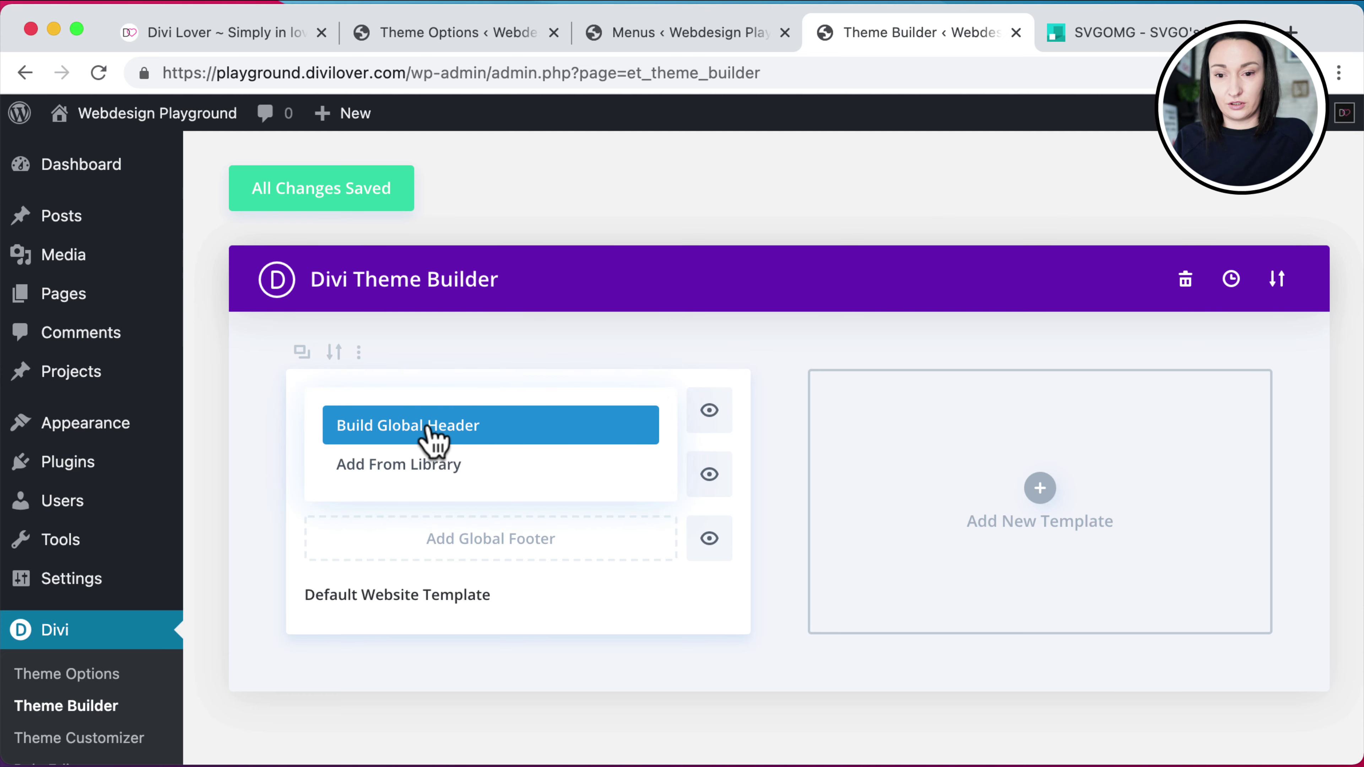
click(431, 438)
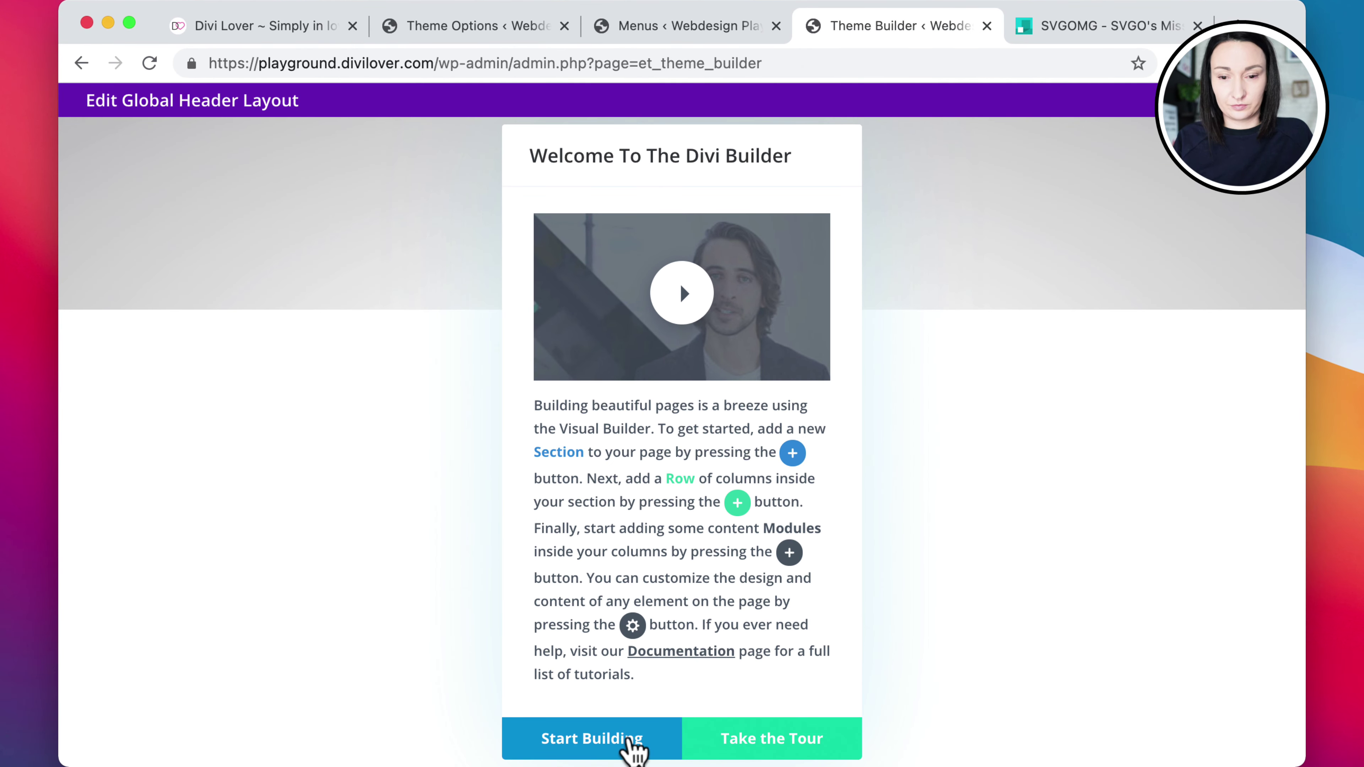
Dismiss the builder welcome, exit the header layout discarding unsaved changes, and reopen the Global Header for editing
click(634, 747)
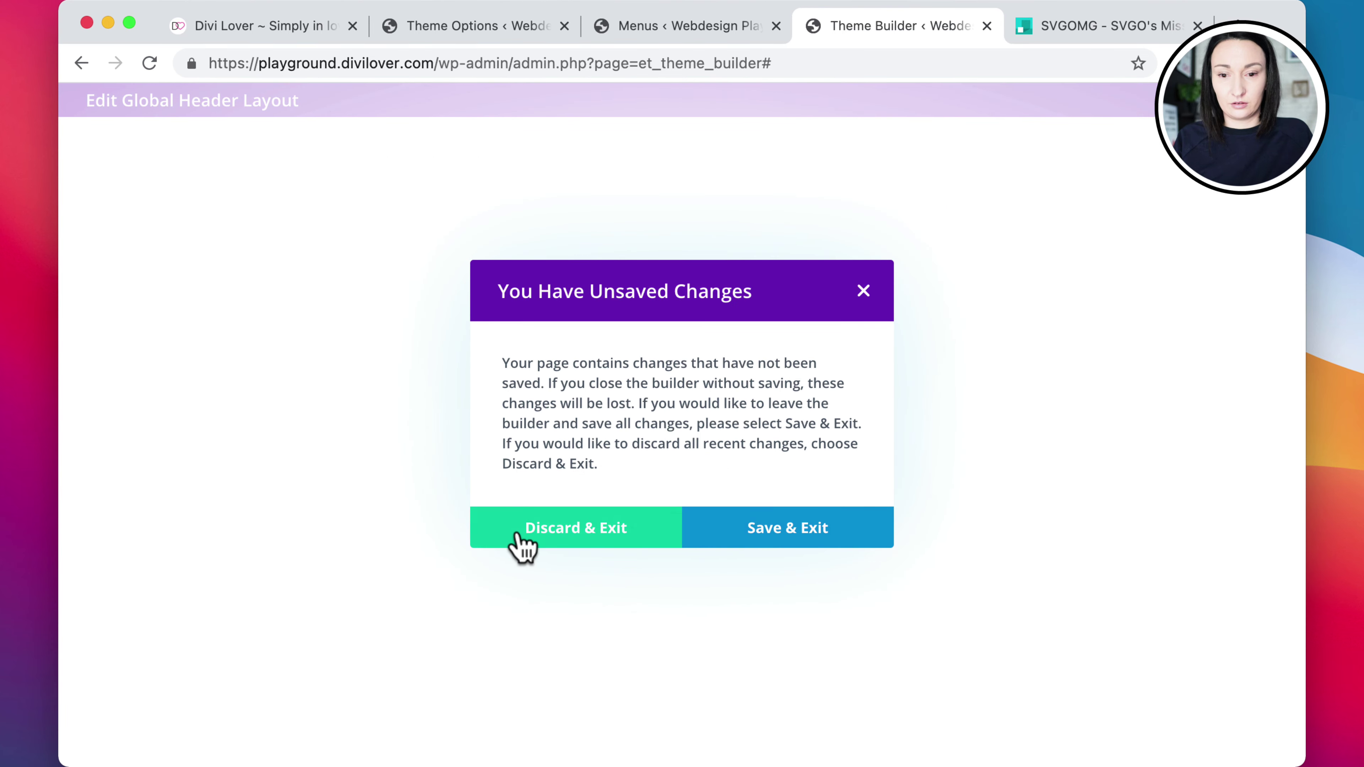
click(518, 544)
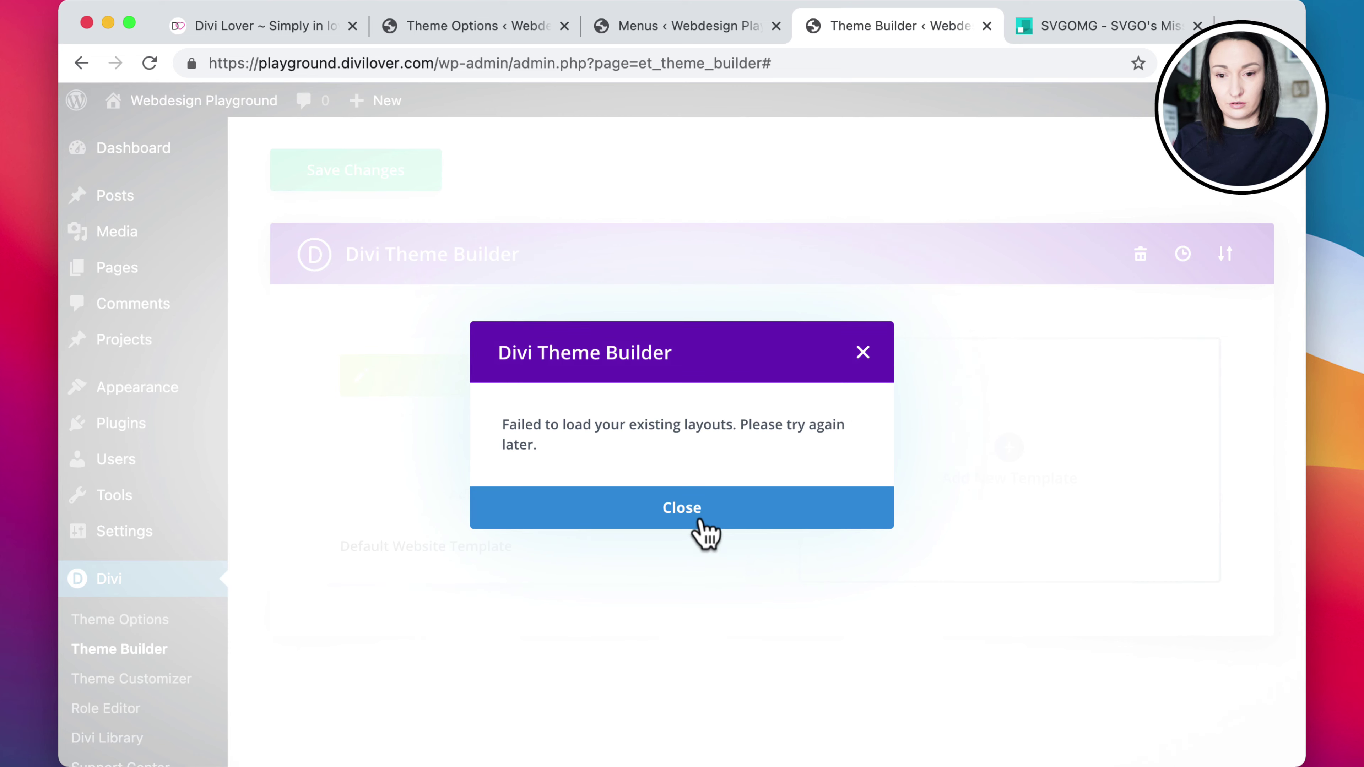
click(700, 515)
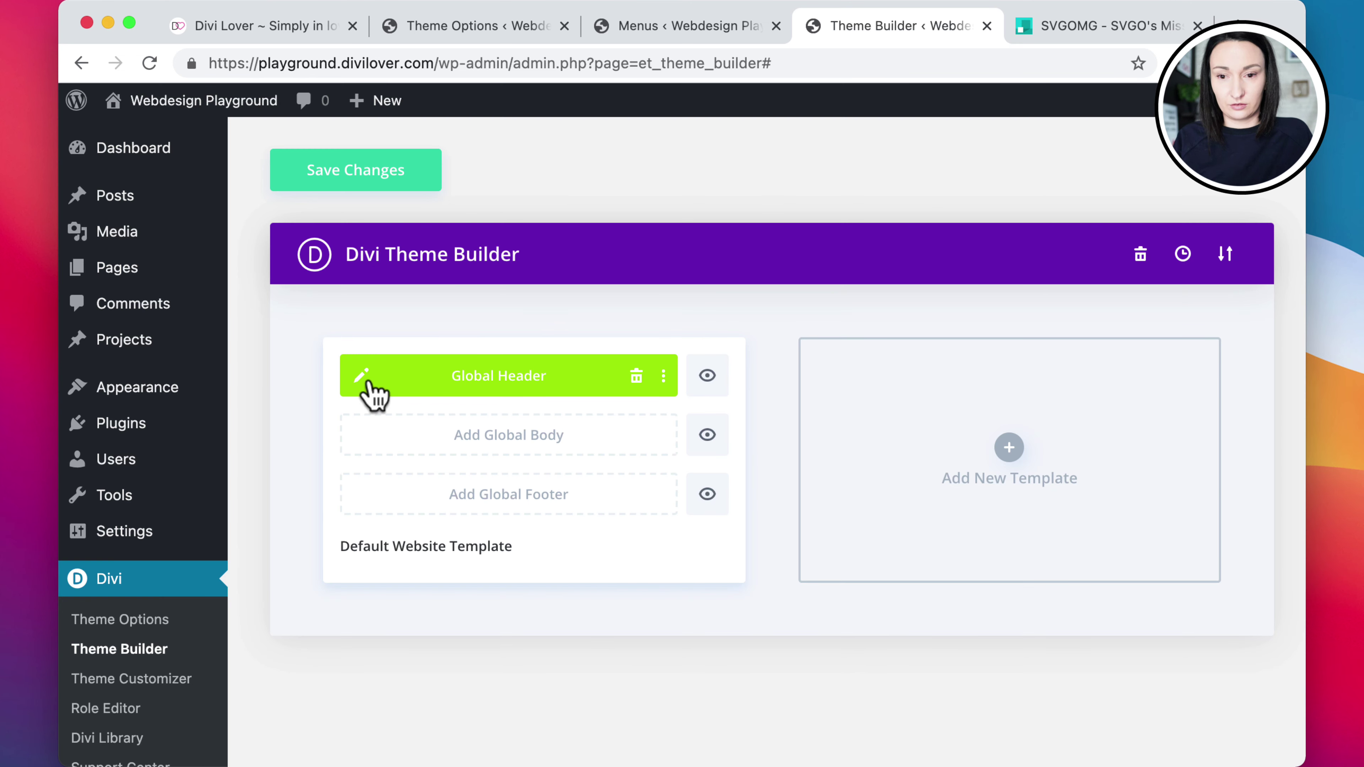
click(349, 375)
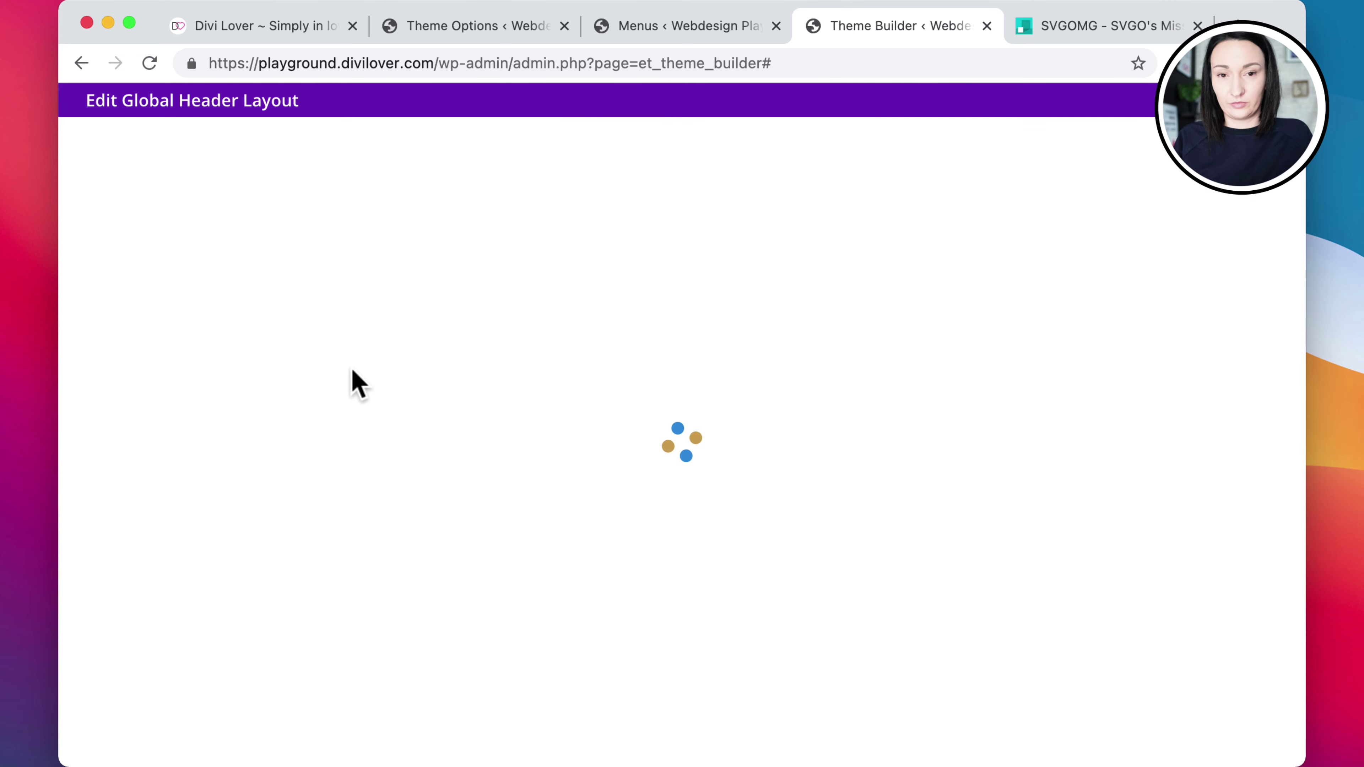
Insert a single-column row with a Menu module using Main Menu, and accept the module settings
click(304, 426)
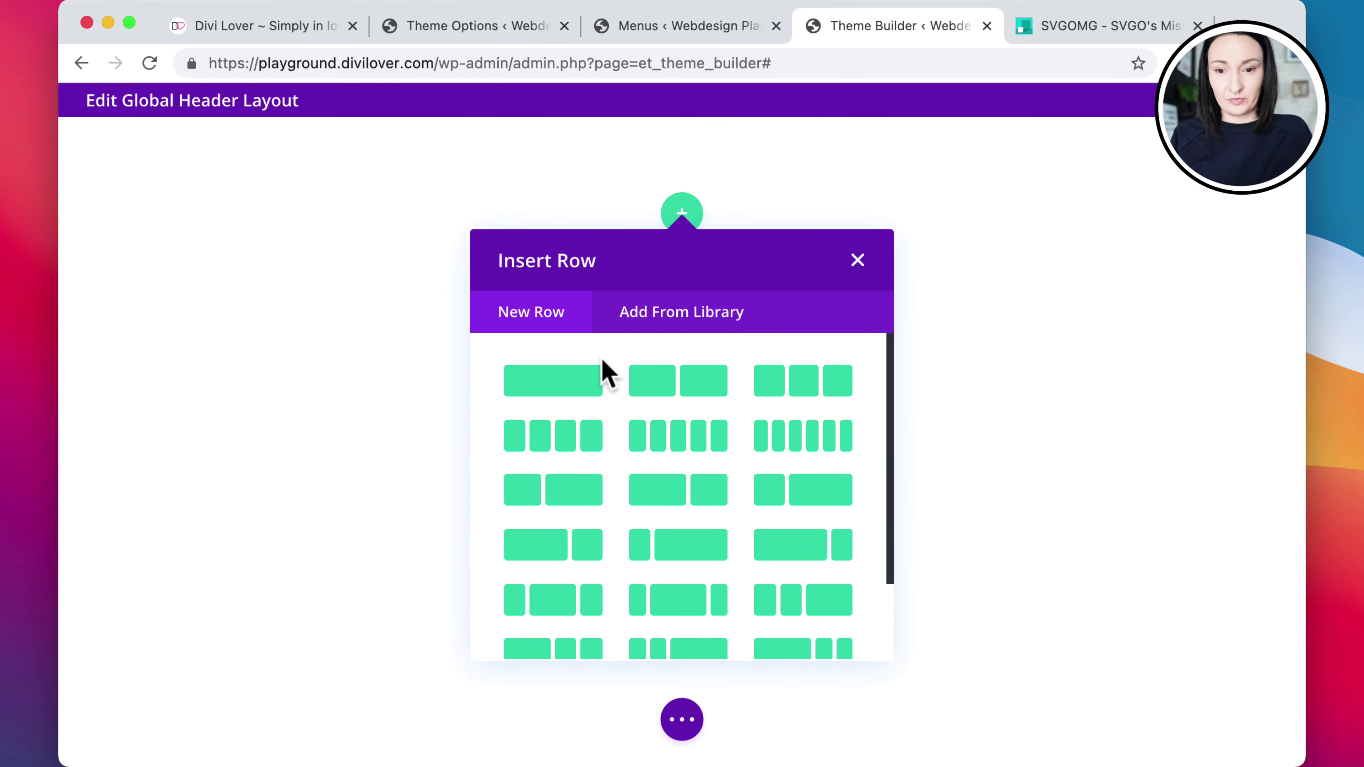
click(578, 388)
text(menu)
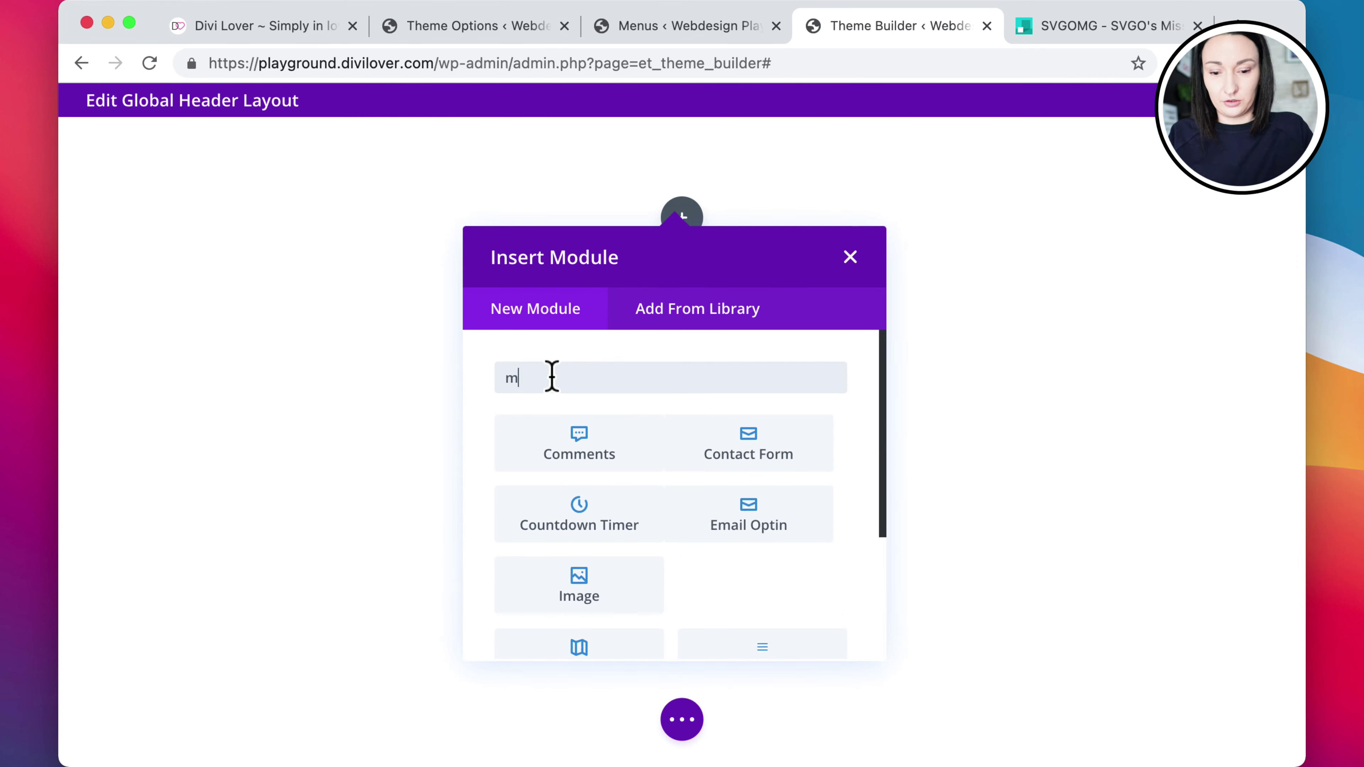
click(585, 466)
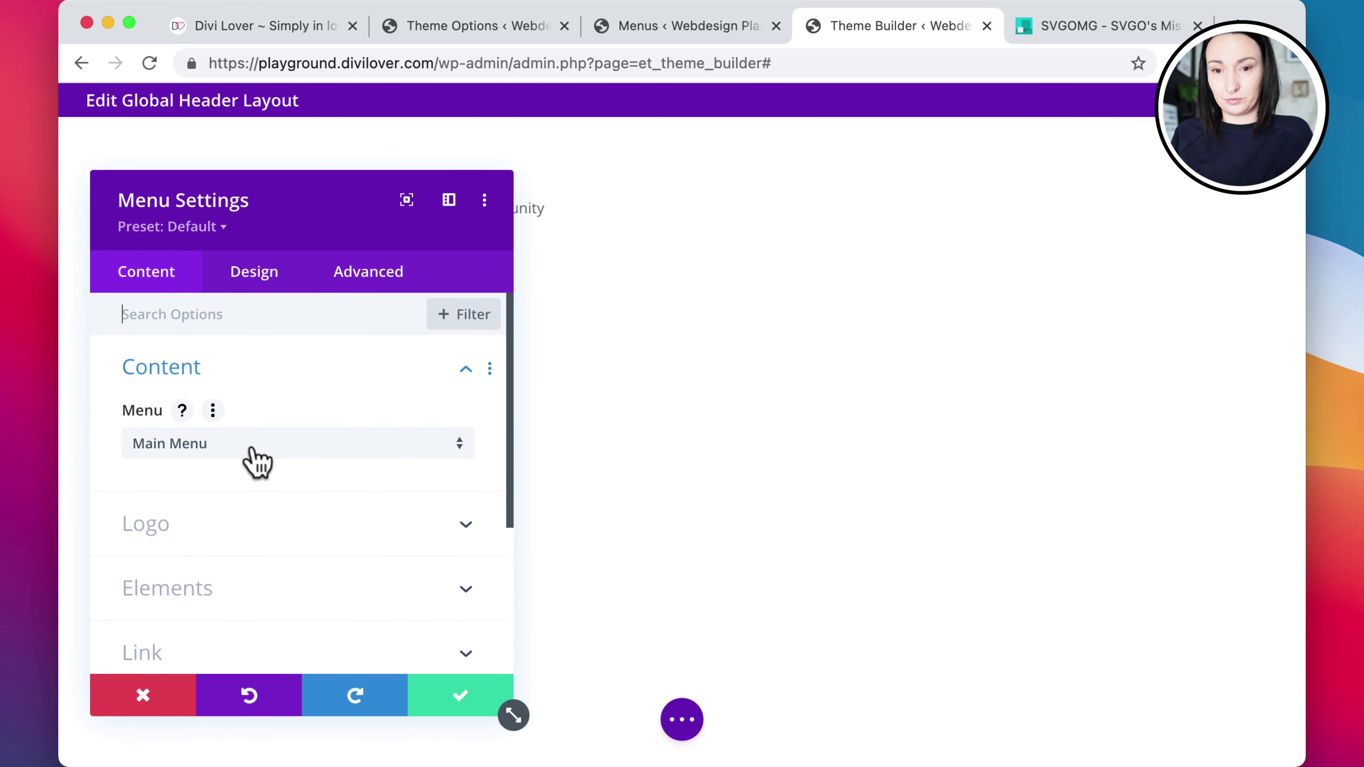
drag(335, 192, 822, 146)
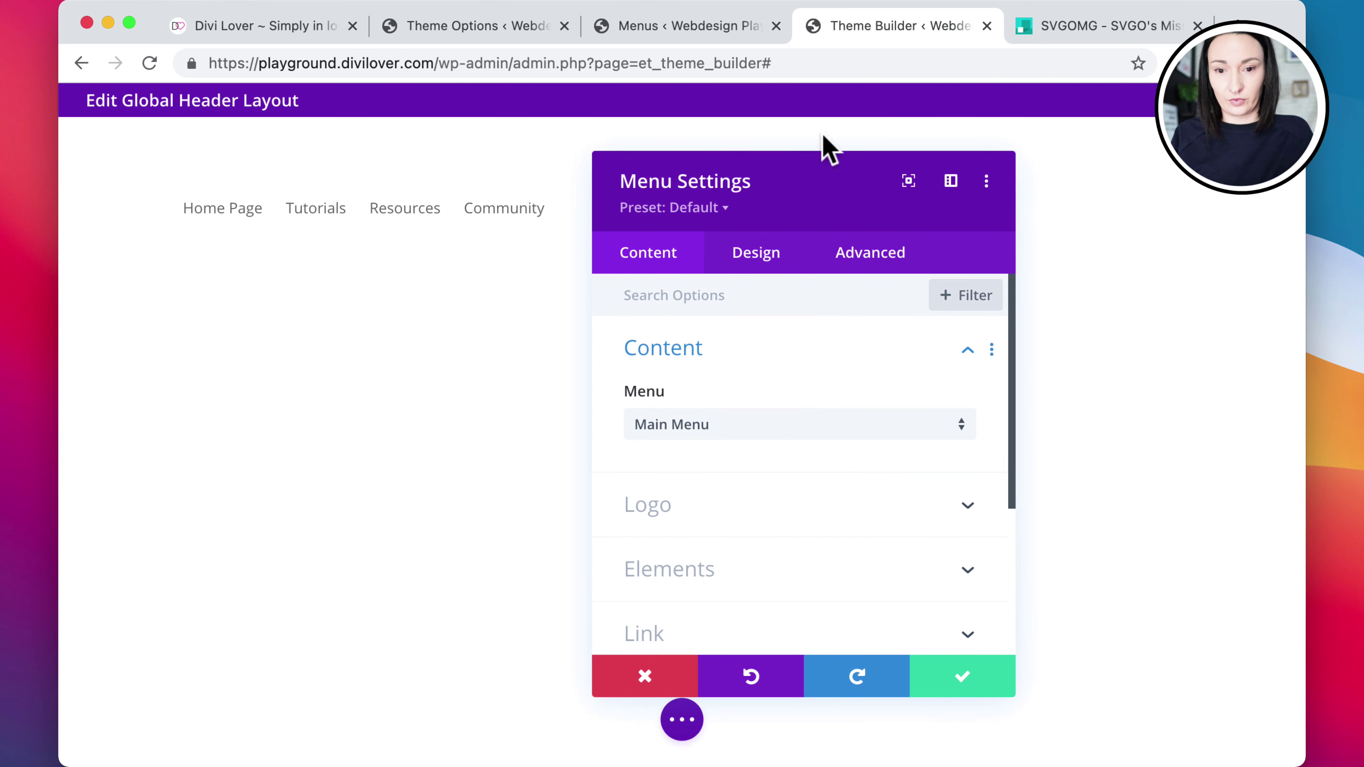
click(969, 678)
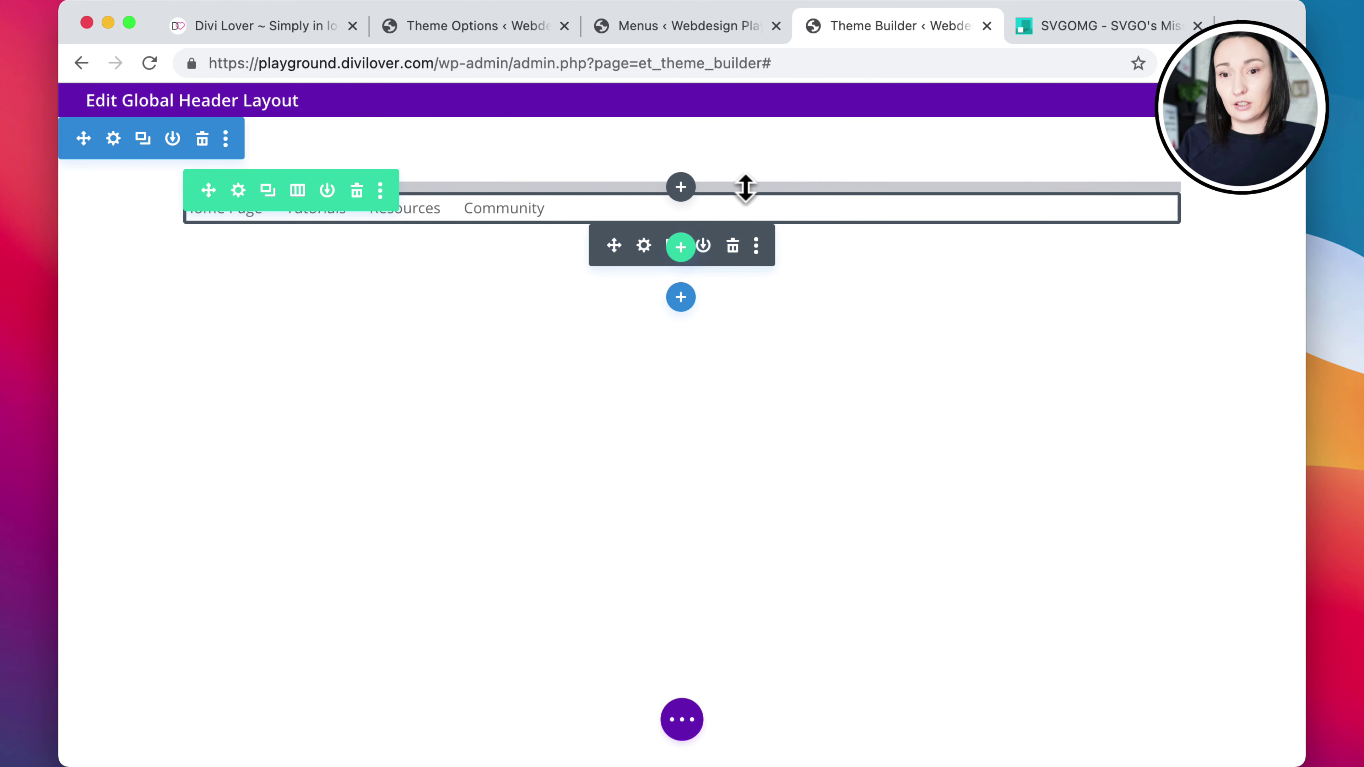
Save the global header layout and return to the Theme Builder overview
click(682, 720)
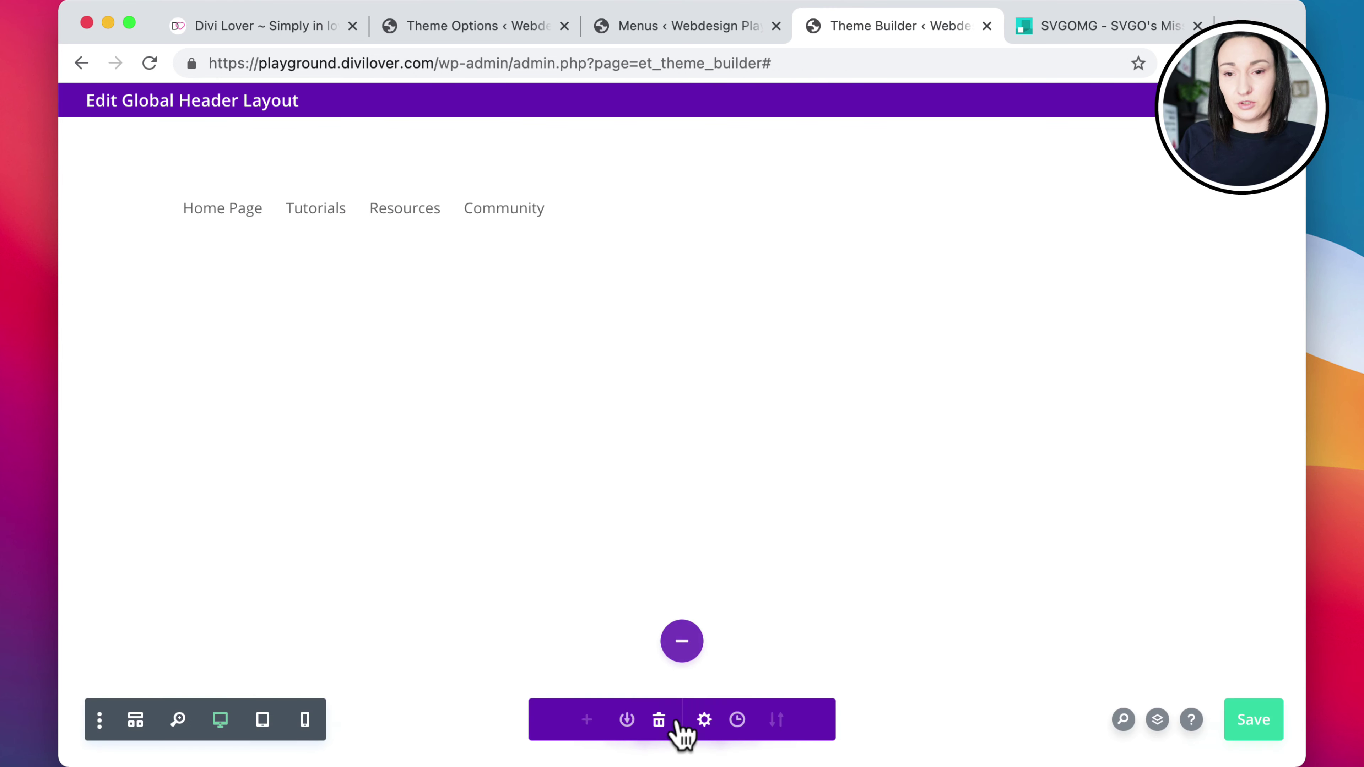
click(1234, 720)
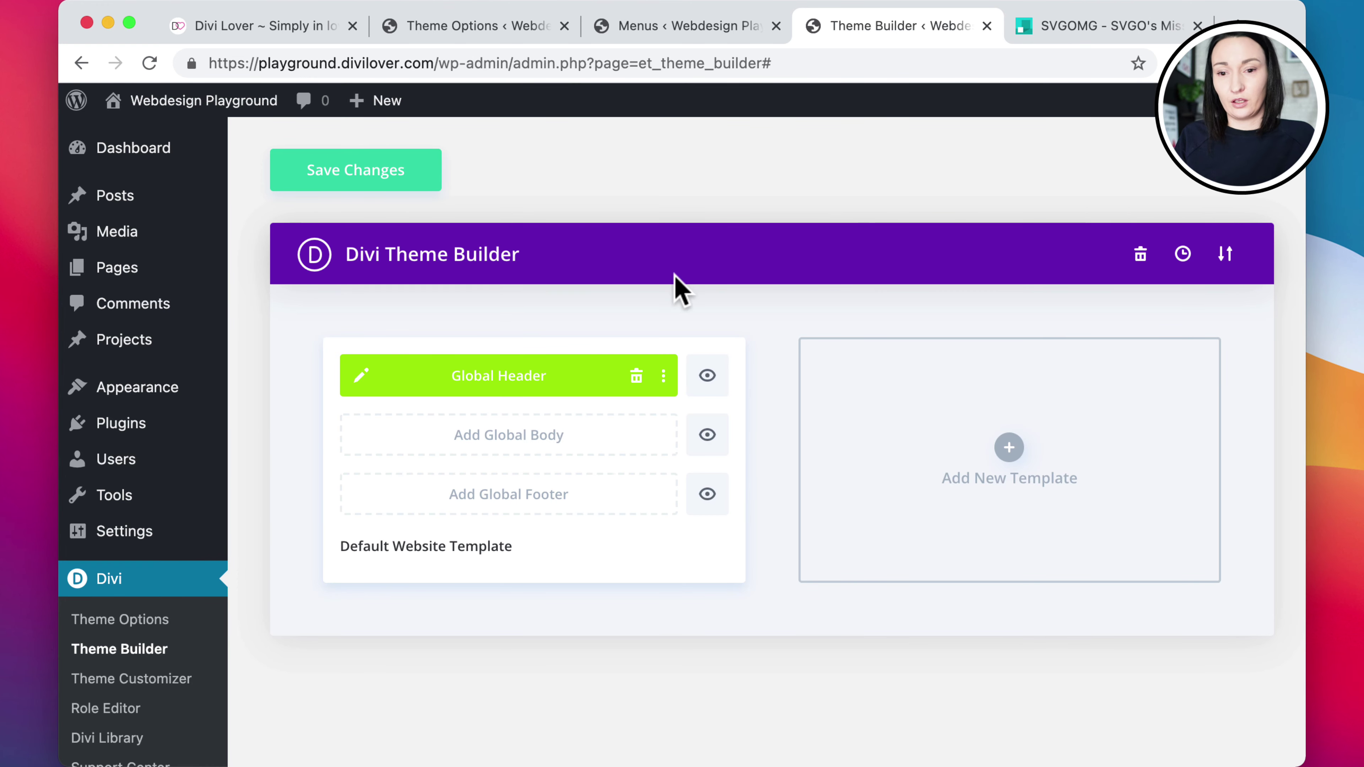
click(1053, 33)
click(902, 27)
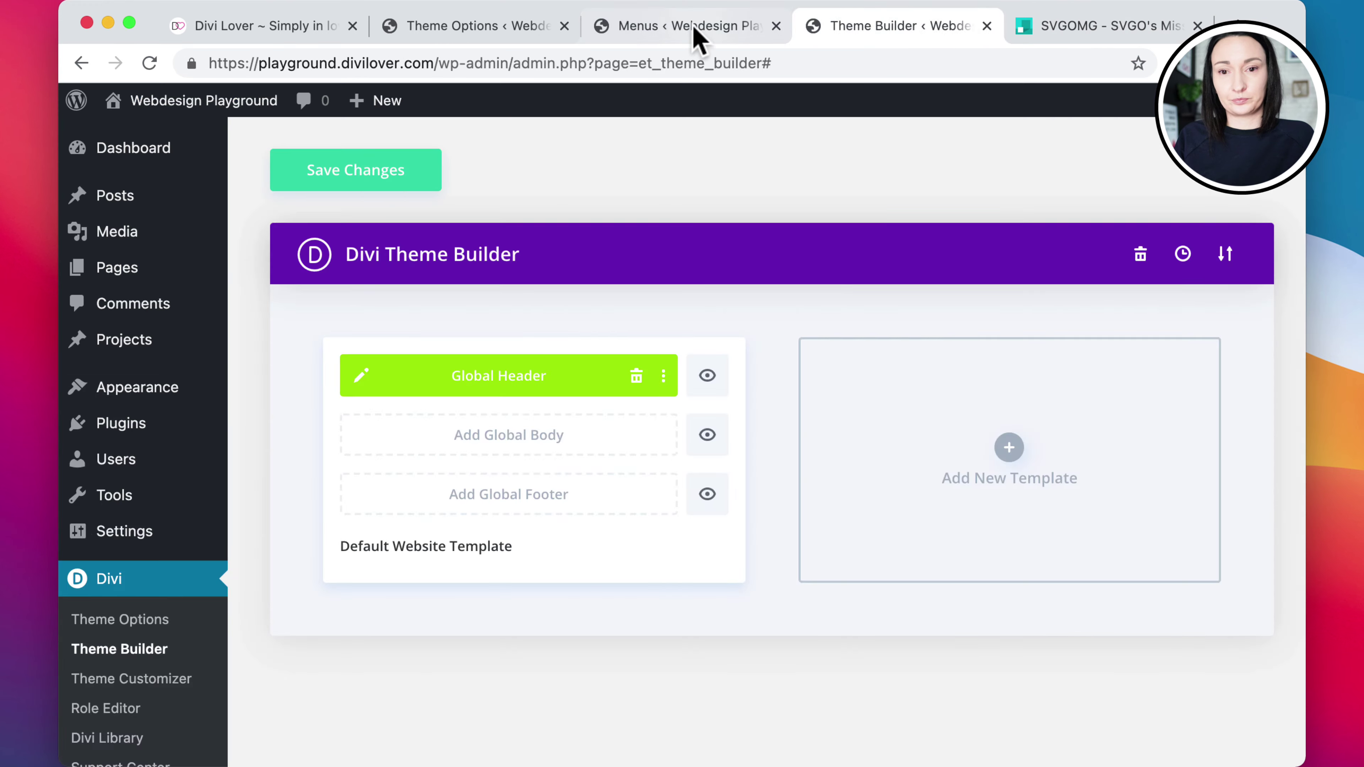
From the Menus admin page, open the site's front end in a new browser tab
click(696, 34)
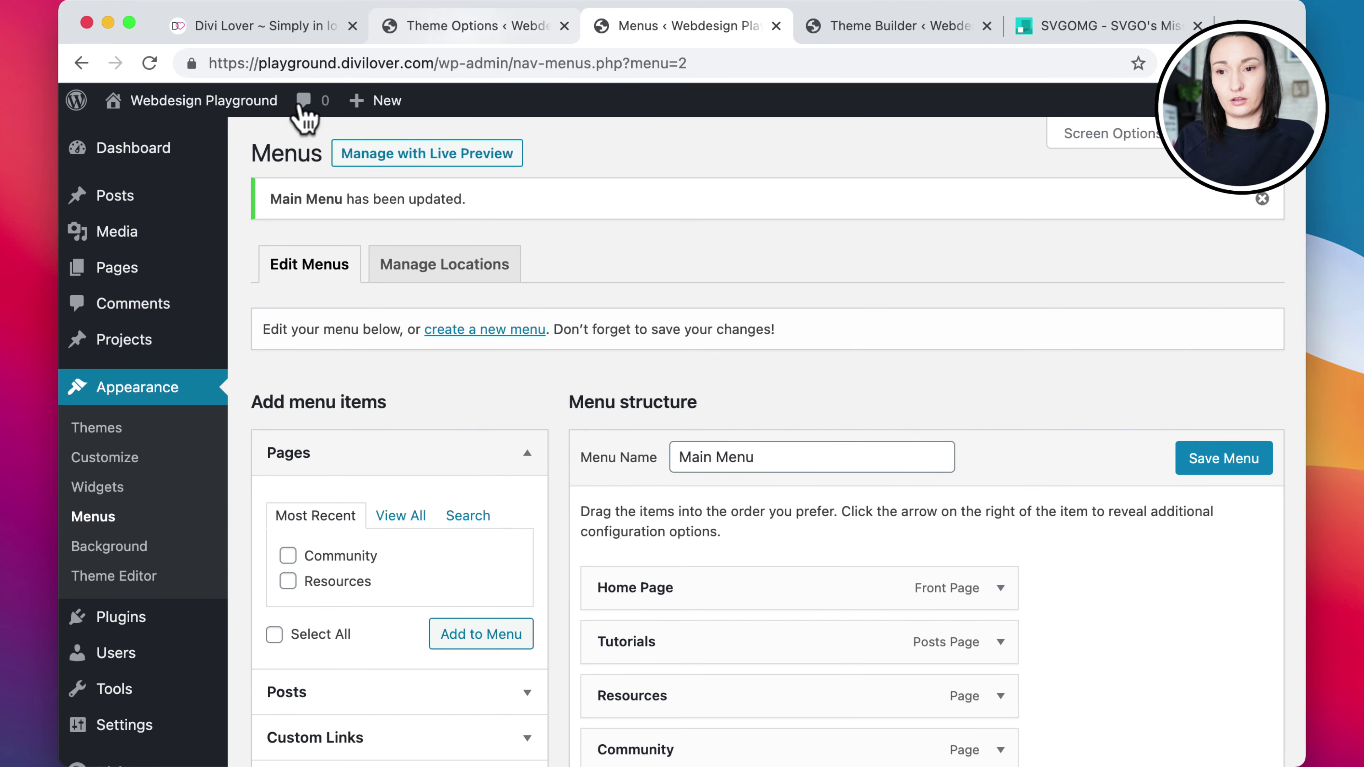
mouse_move(174, 107)
right_click(142, 137)
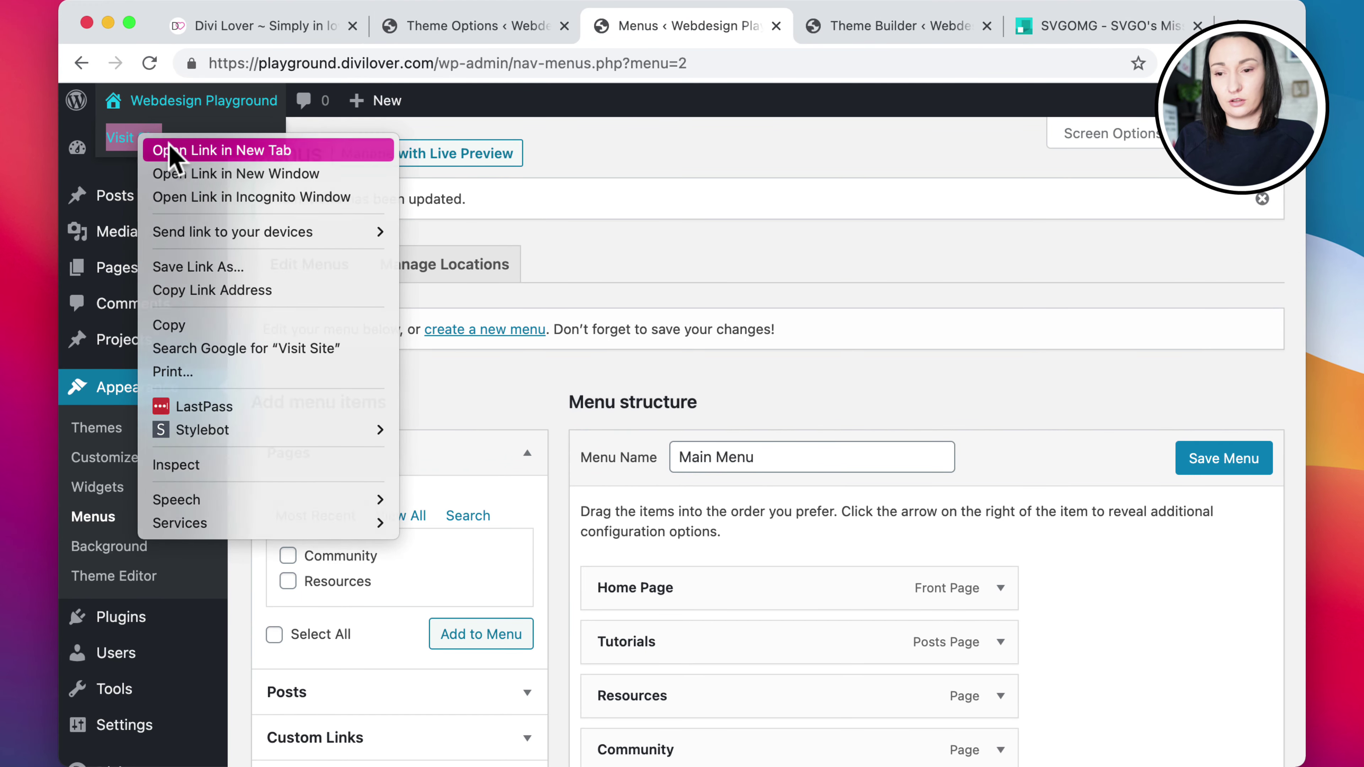
click(151, 152)
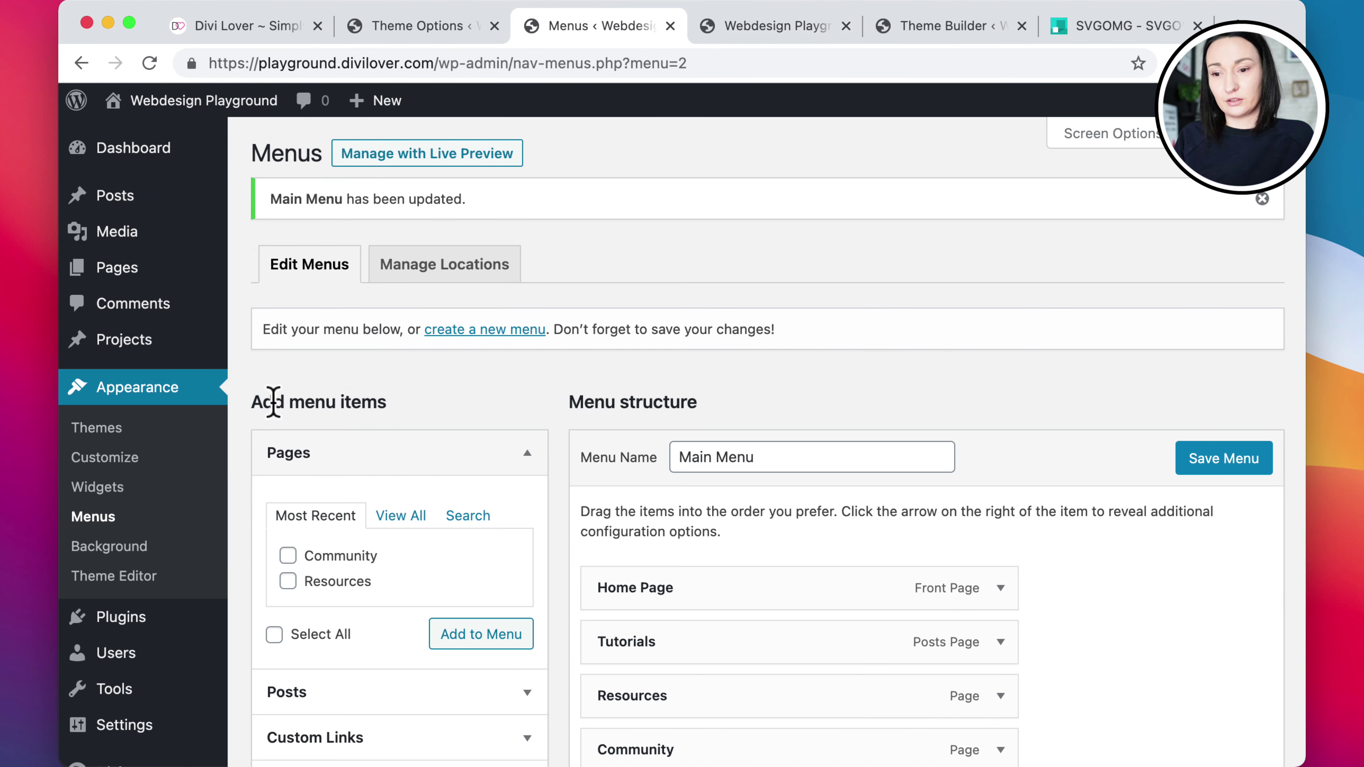
Search the plugin directory for "svg", then install and activate the SVG Support plugin
mouse_move(149, 633)
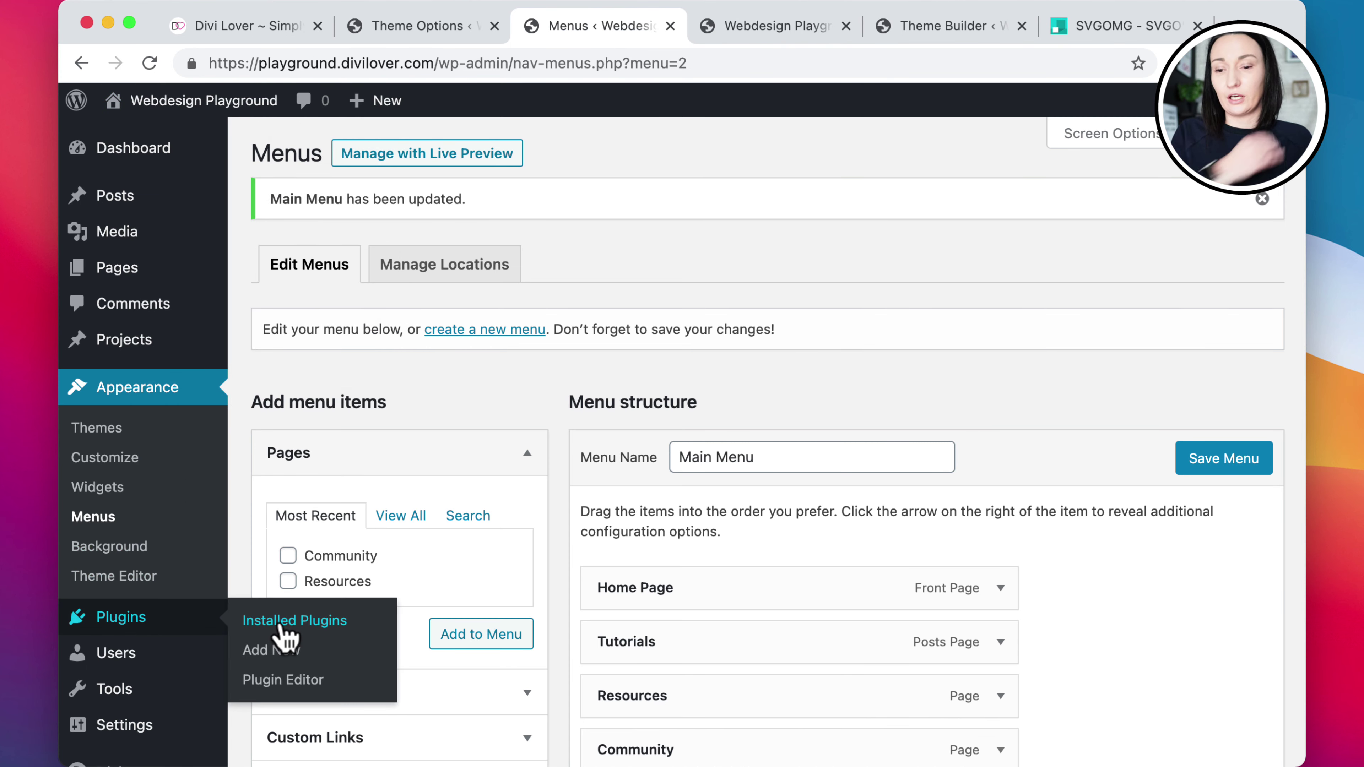
click(268, 650)
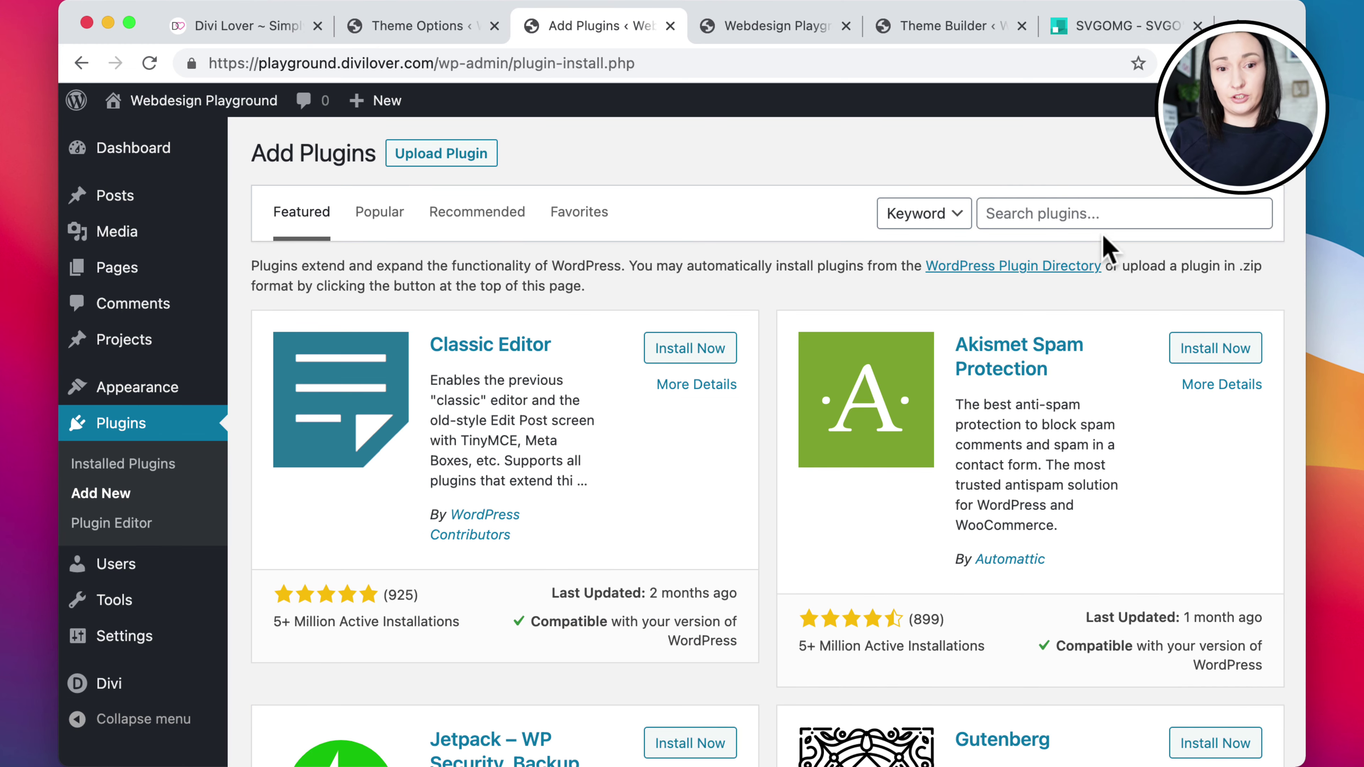
click(1090, 209)
text(svg)
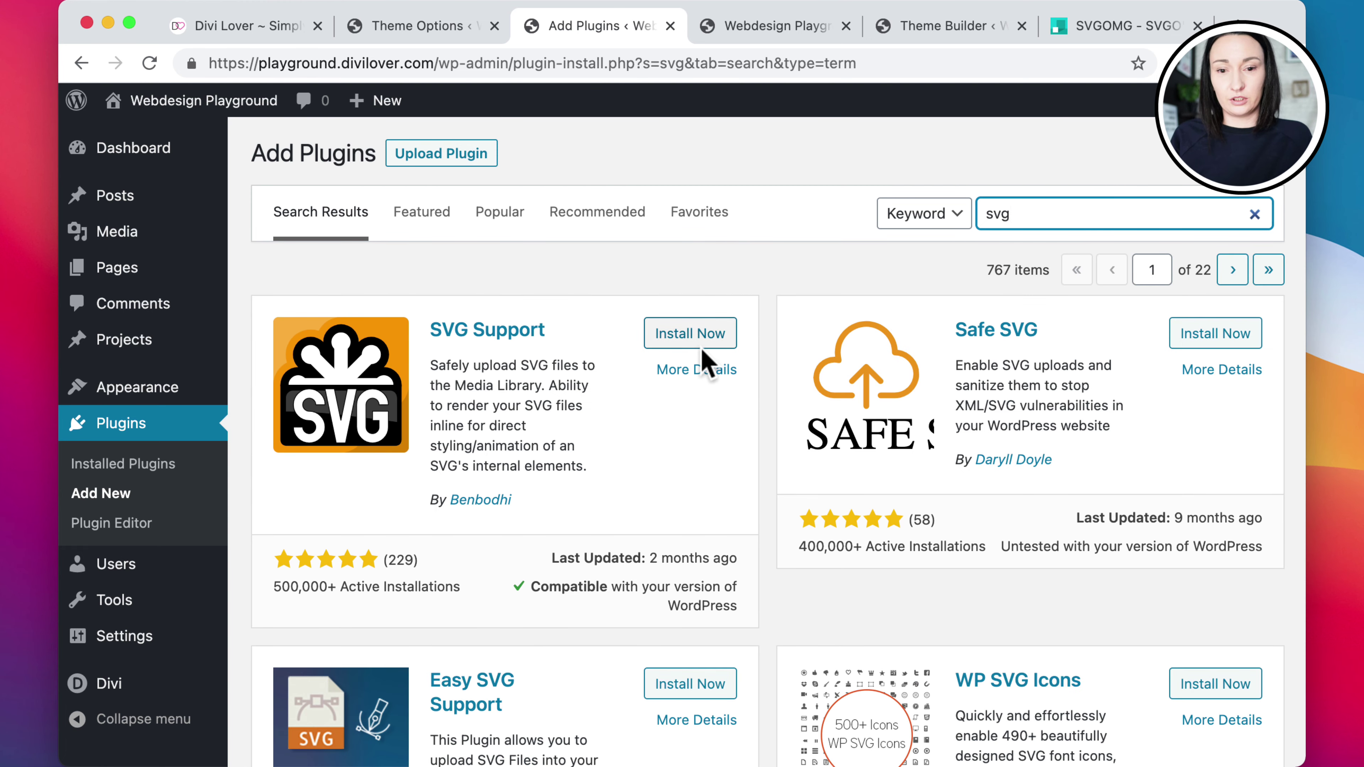
click(679, 336)
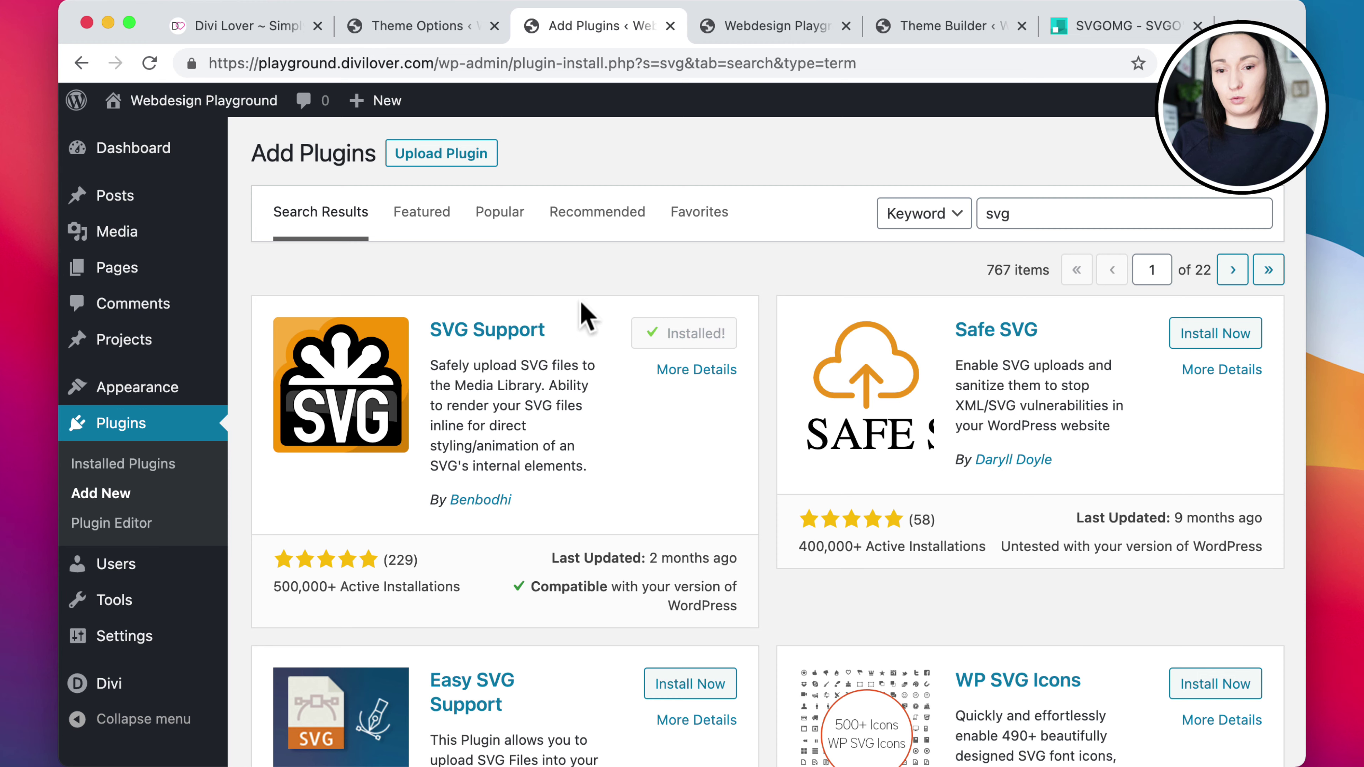
click(682, 337)
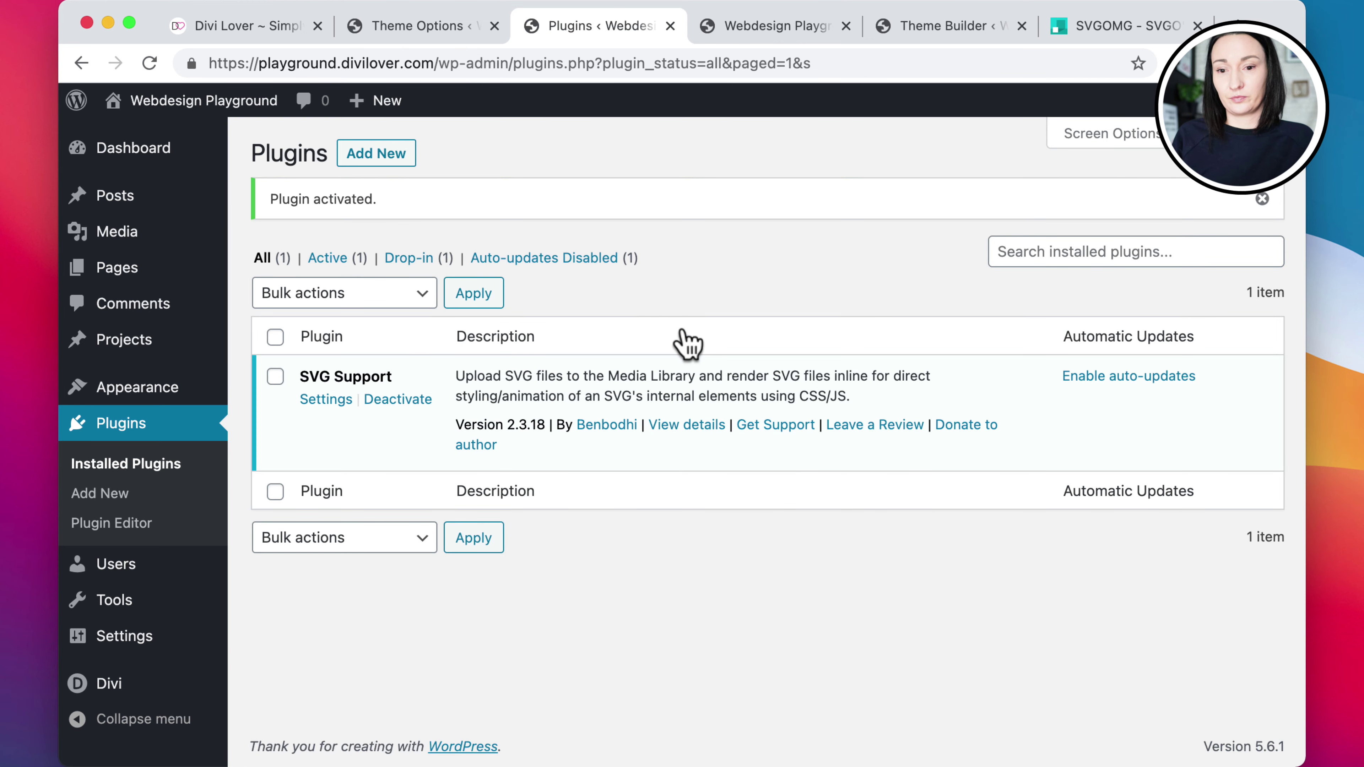
Reload the Theme Builder, discarding unsaved changes, and start building a new global header from scratch for the Default Website Template
click(935, 35)
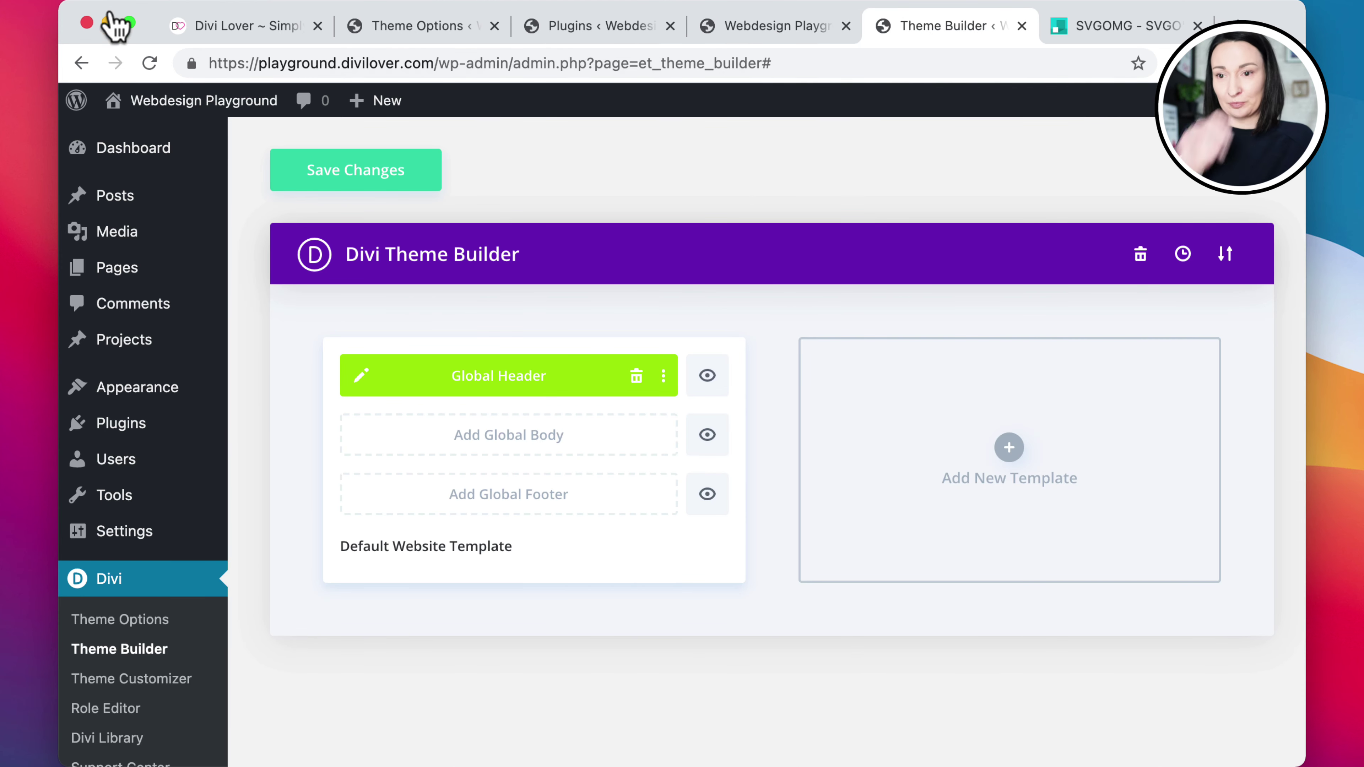
click(148, 62)
click(685, 295)
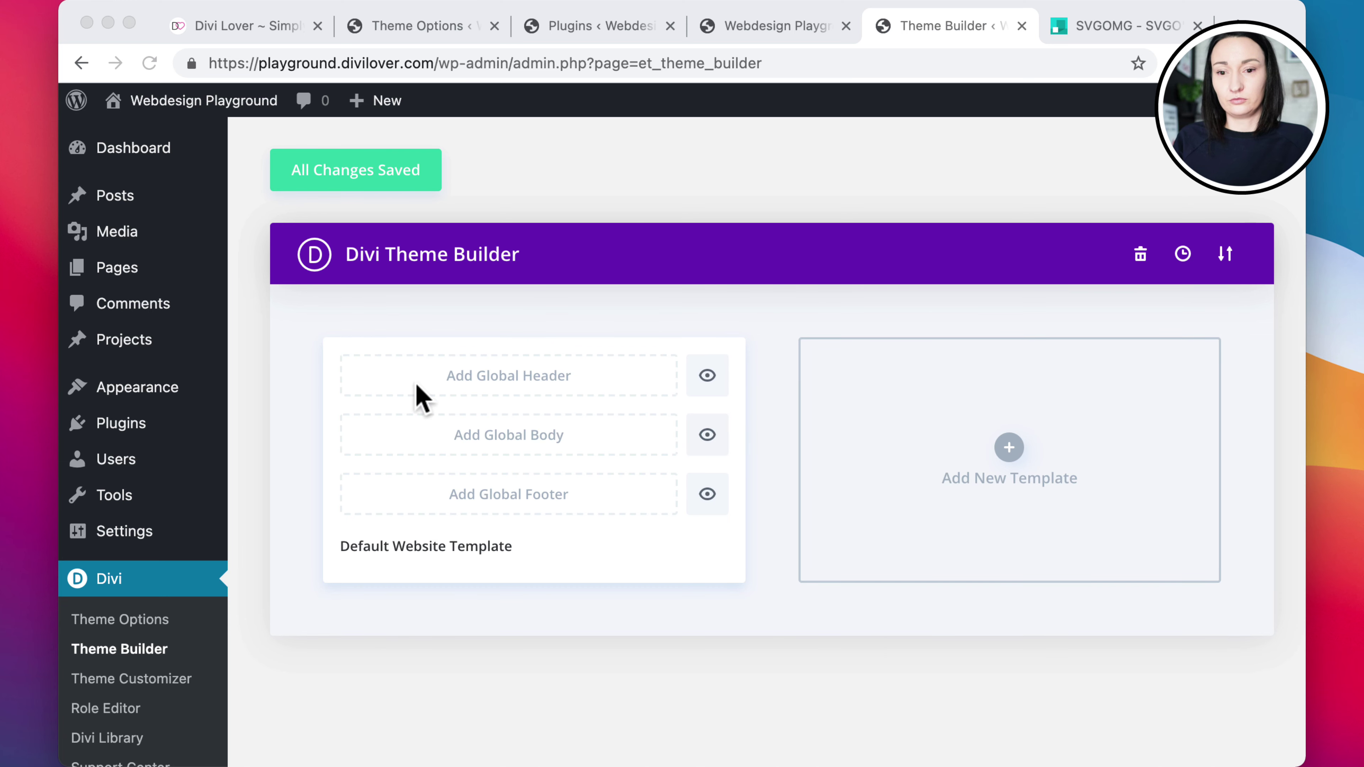
click(539, 385)
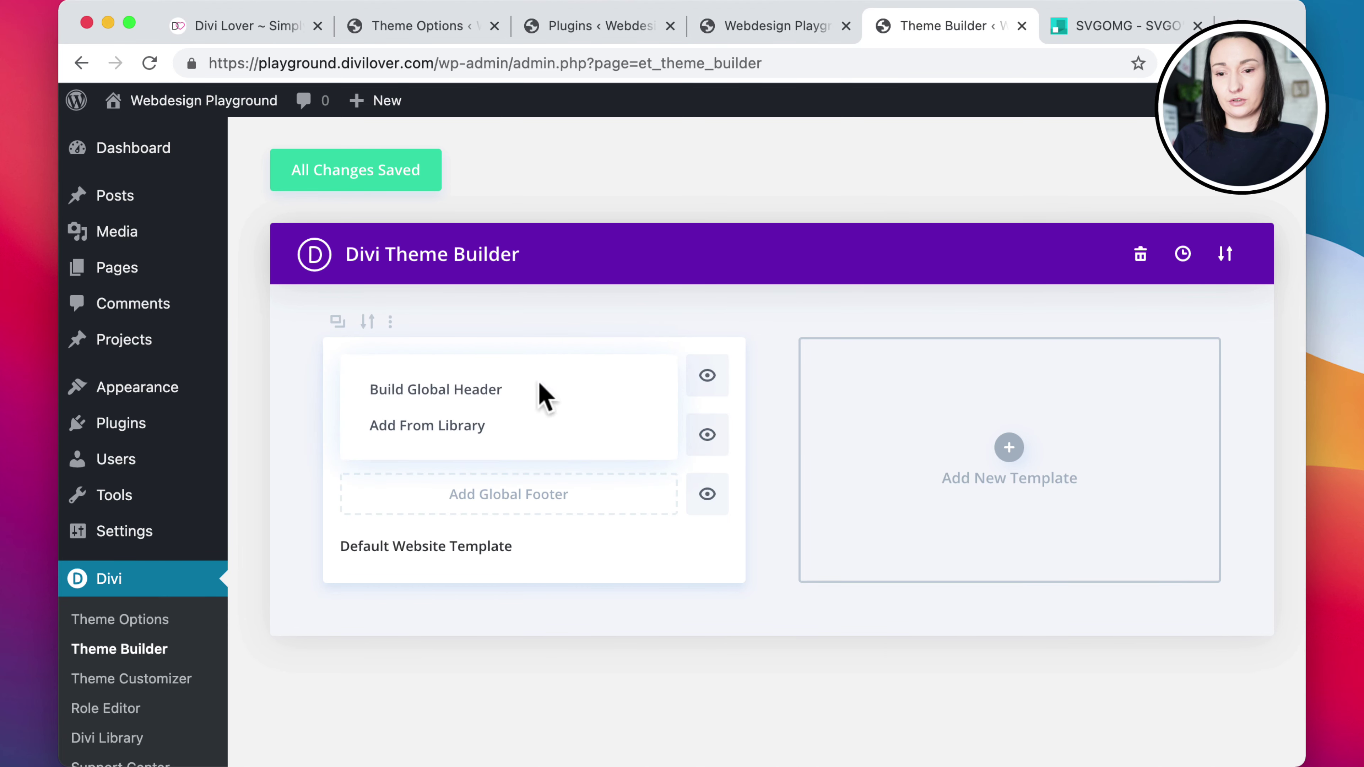
click(461, 392)
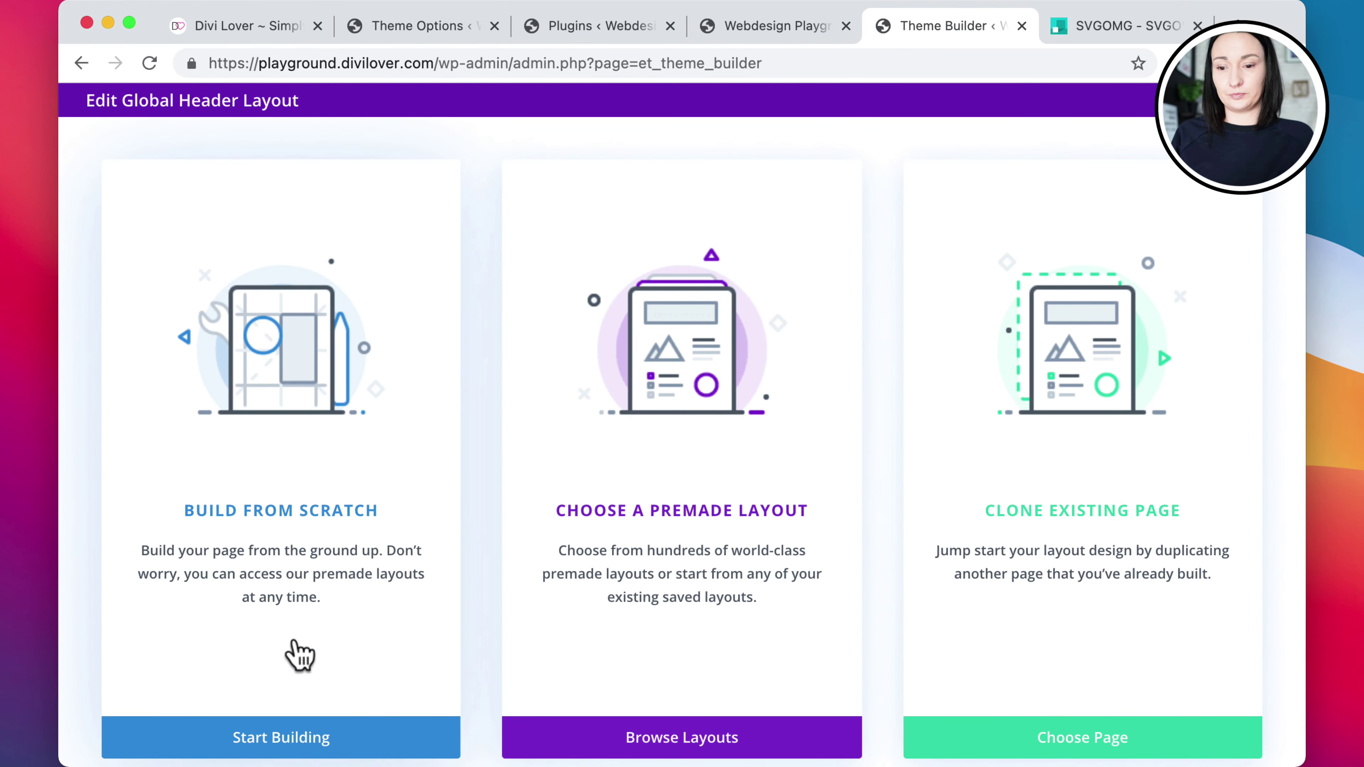
click(278, 716)
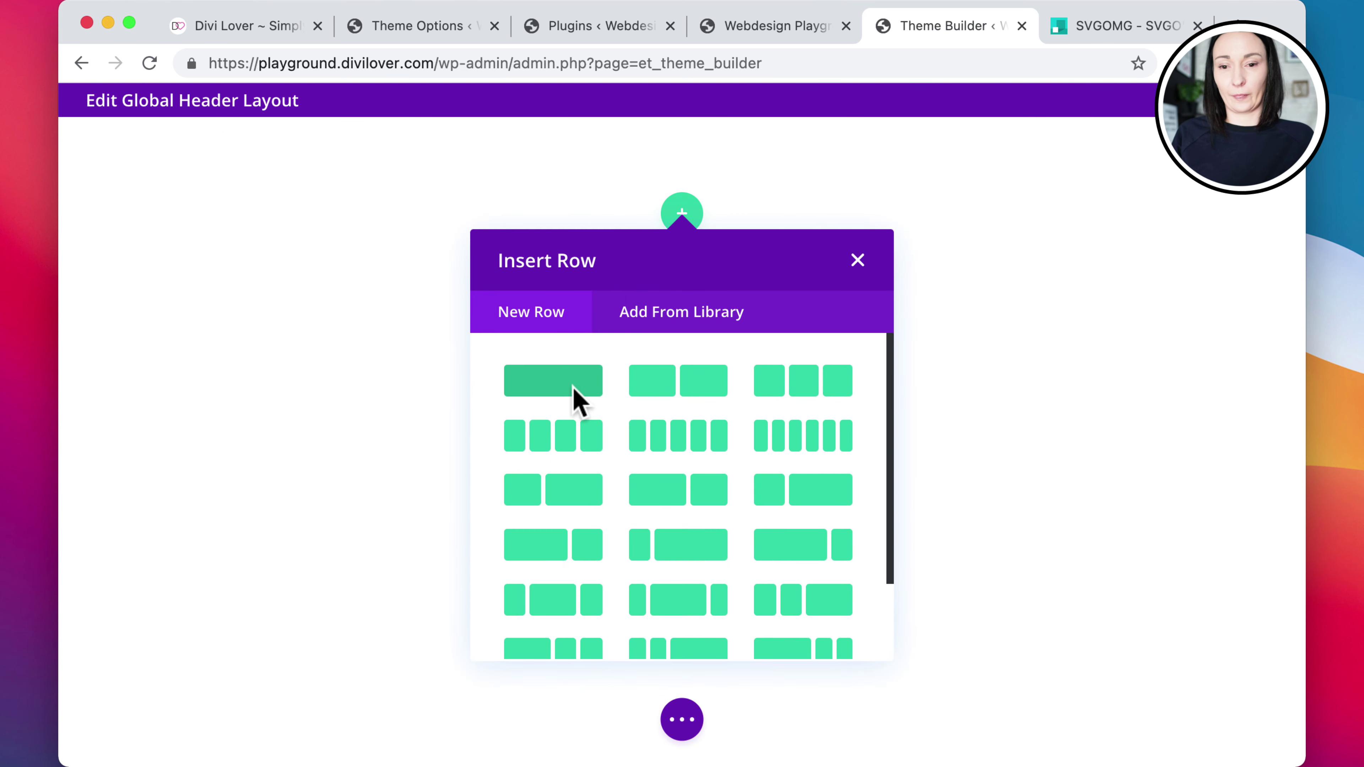
Insert a single-column row containing a Menu module into the global header
click(572, 394)
text(he)
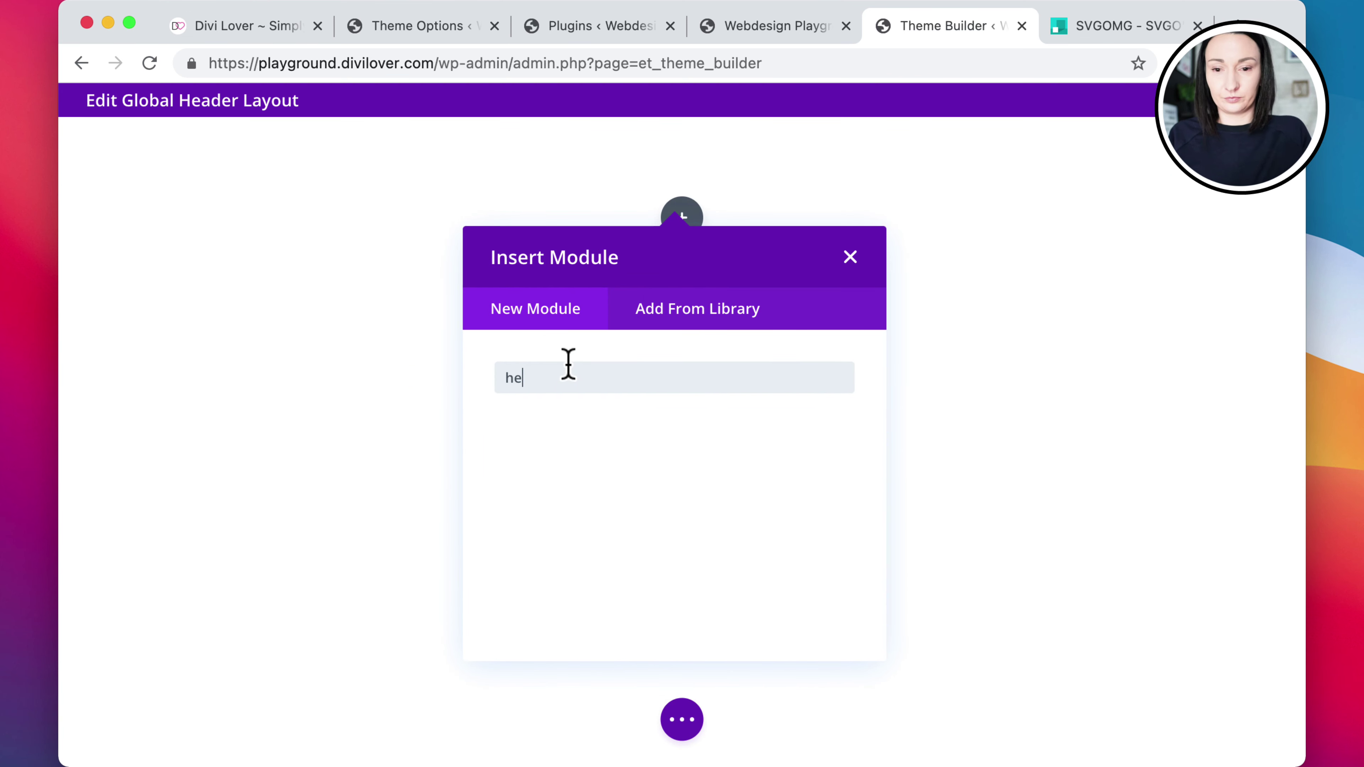
key(BackSpace)
key(BackSpace)
text(men)
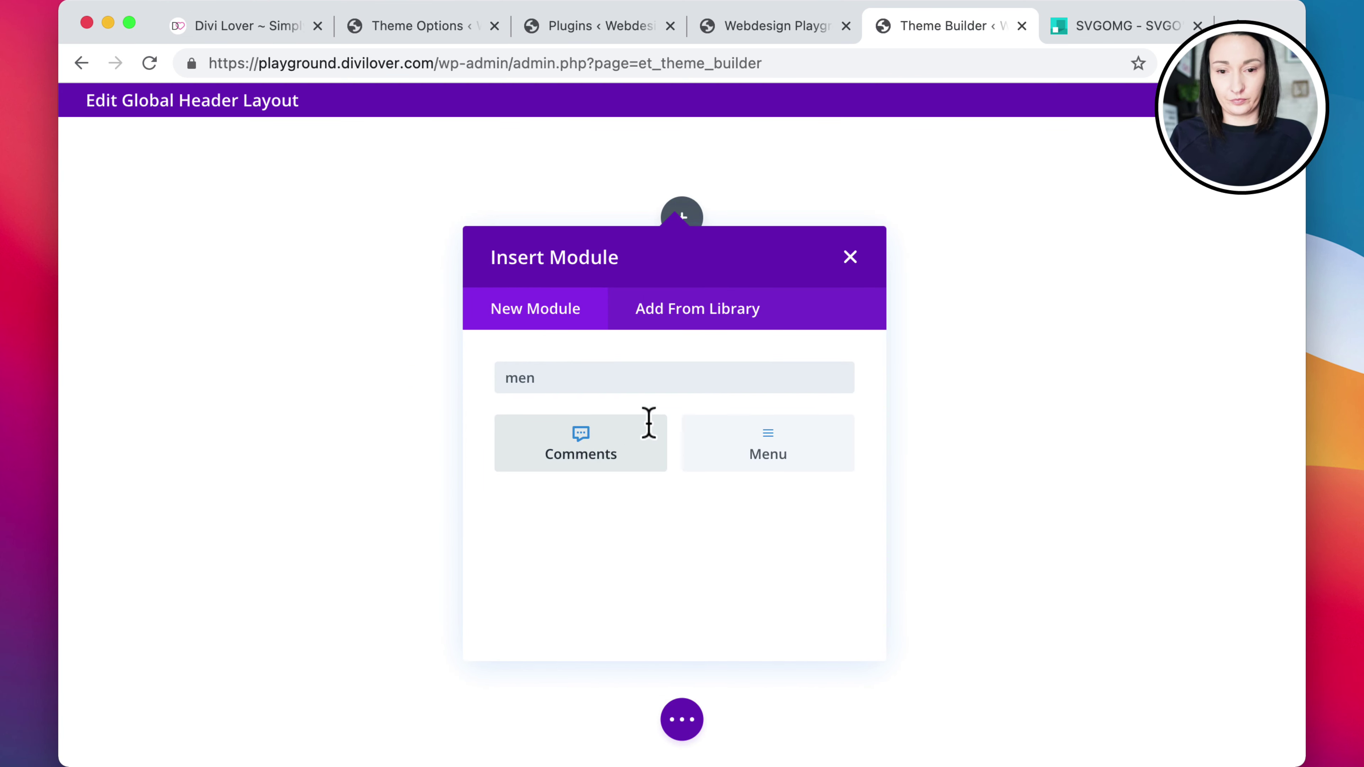
click(810, 458)
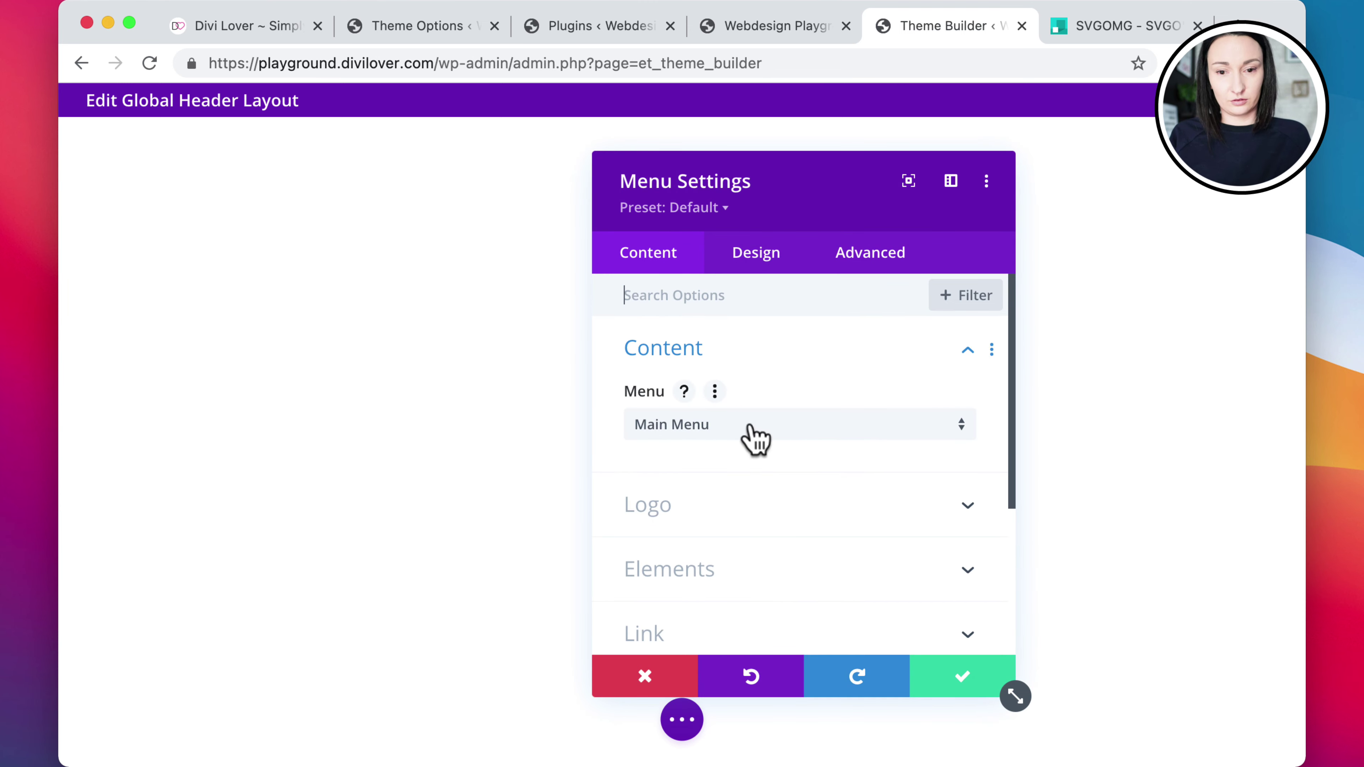
Upload the Webdesign Playground logo file from the computer and use it as the Menu module's logo
click(741, 512)
click(741, 481)
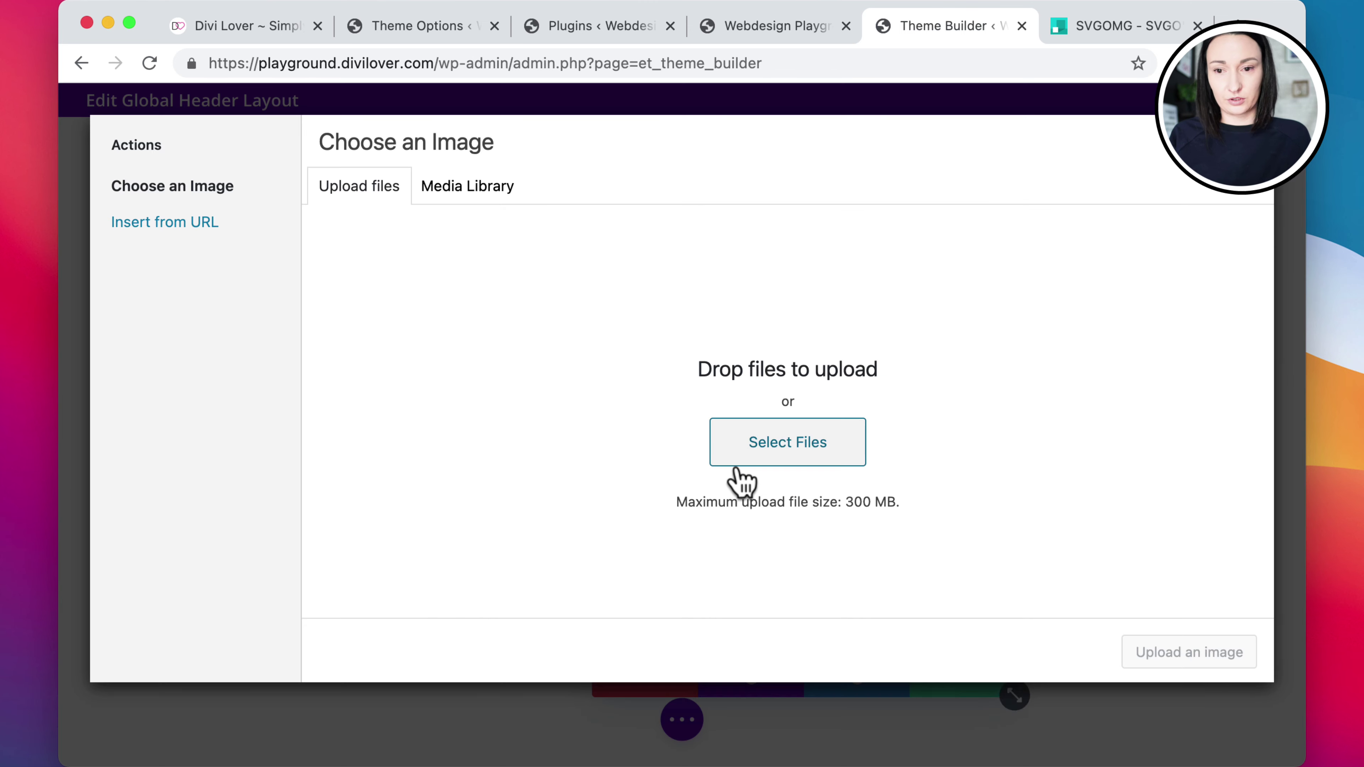
key(super+Tab)
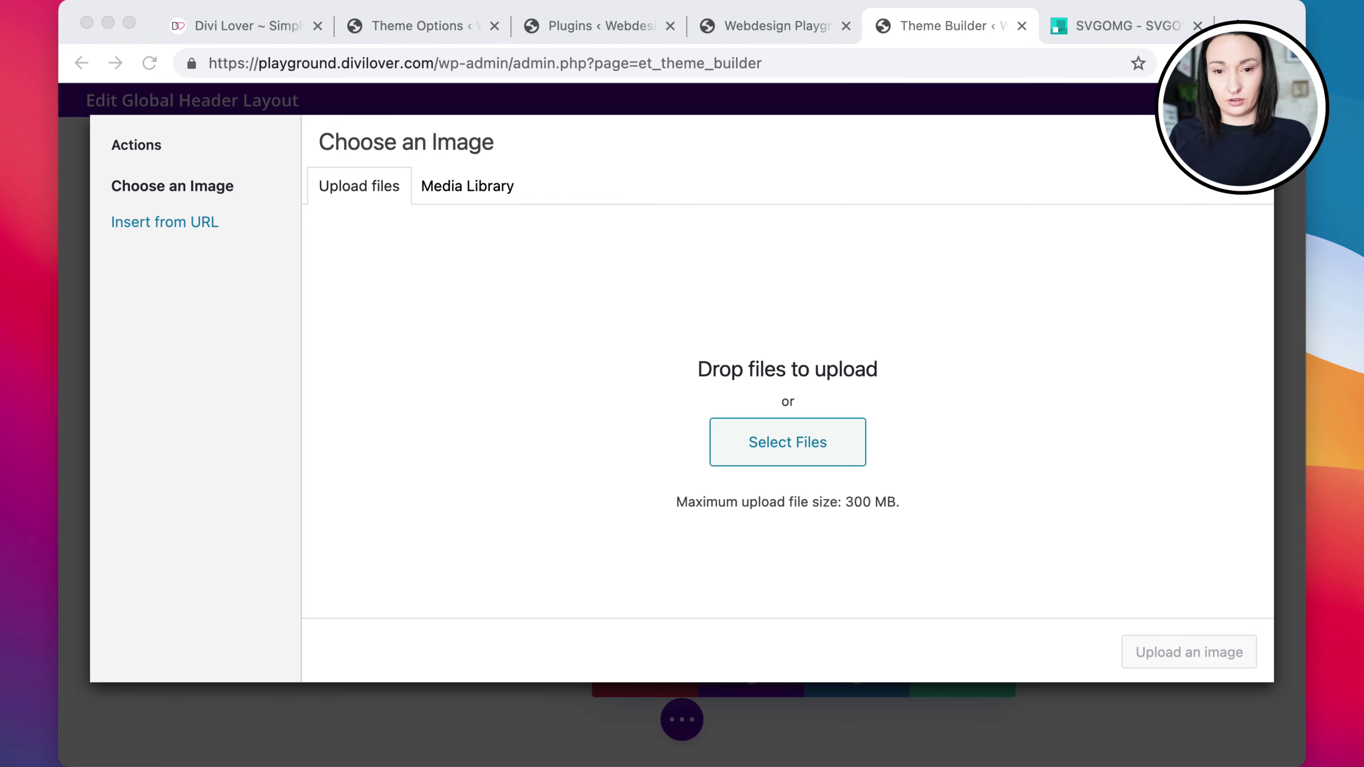
drag(535, 365, 1184, 349)
scroll(1182, 345, down, 5)
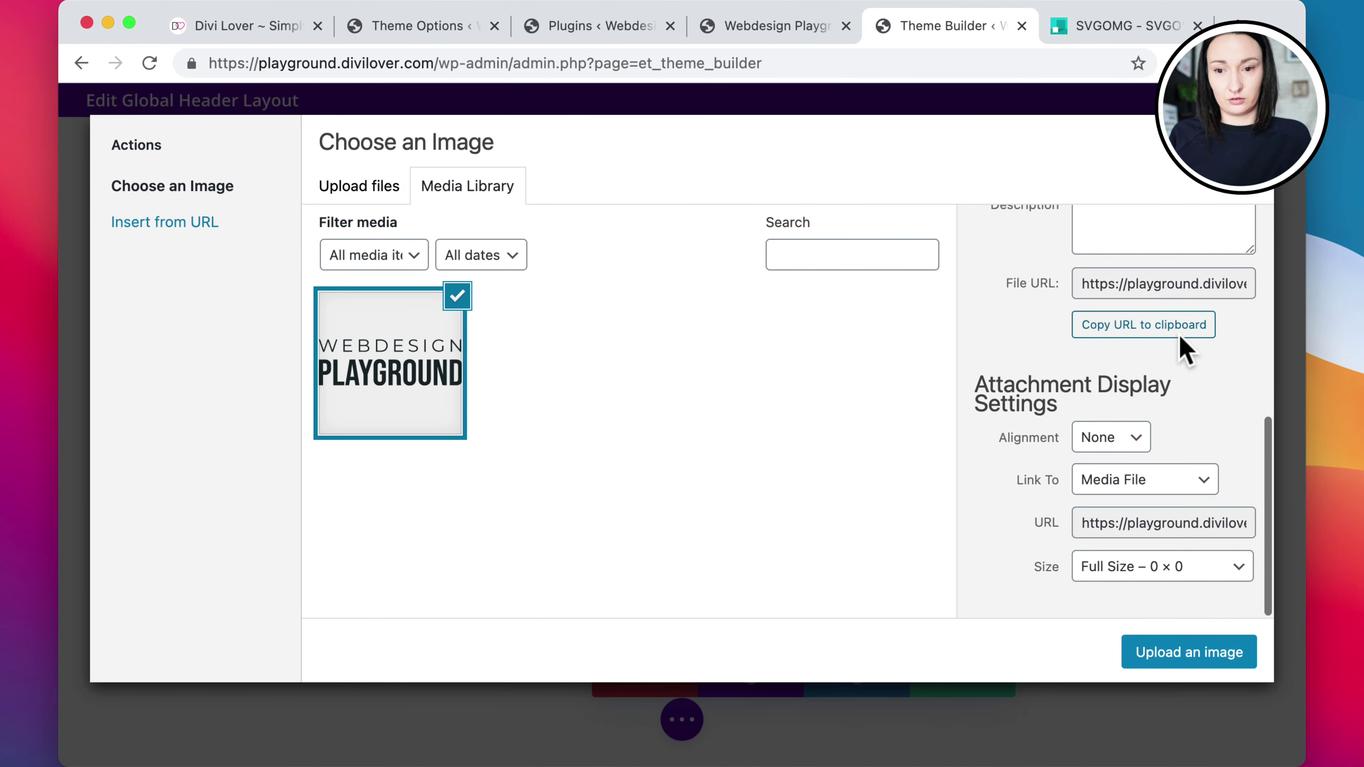
click(1193, 664)
Set the Menu module's Logo Max Width to 150px in its design sizing options and accept the module settings
click(758, 257)
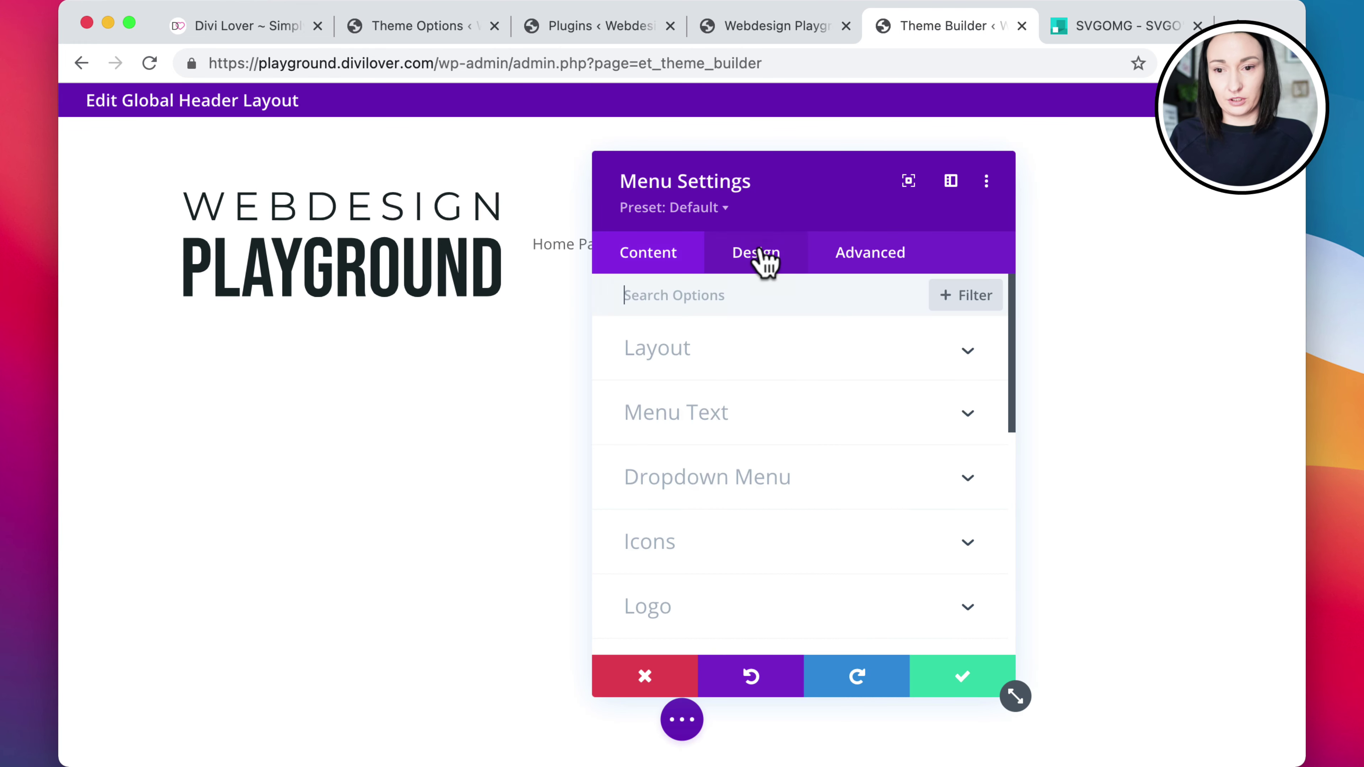
scroll(817, 500, down, 4)
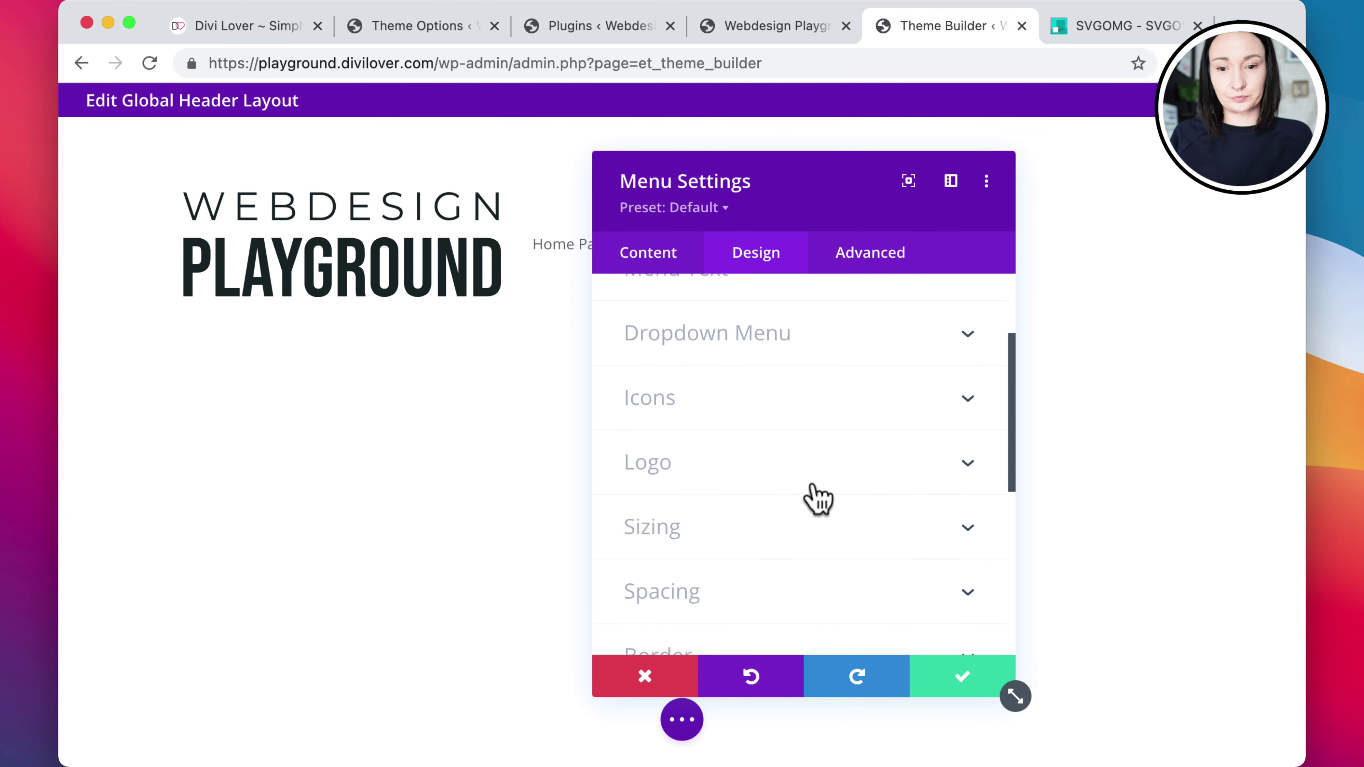
click(837, 470)
click(692, 316)
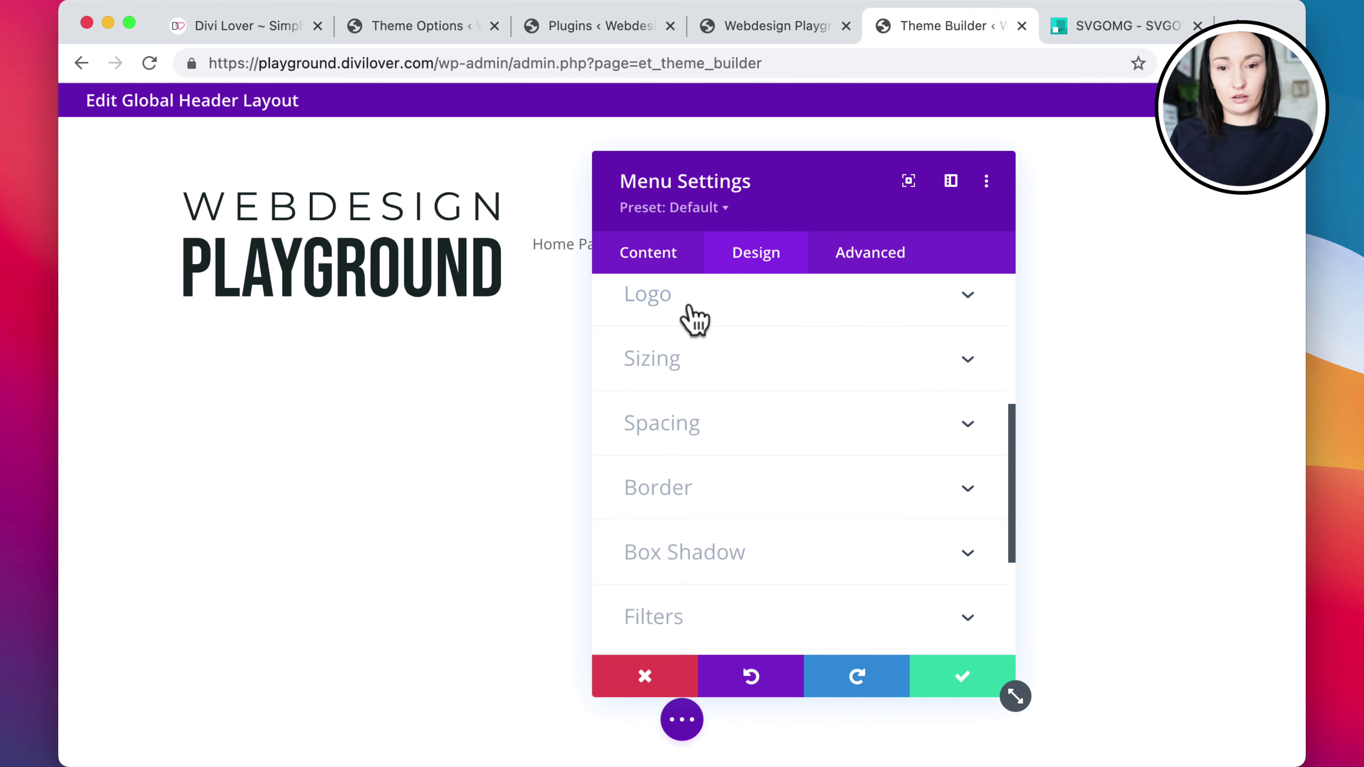
click(693, 357)
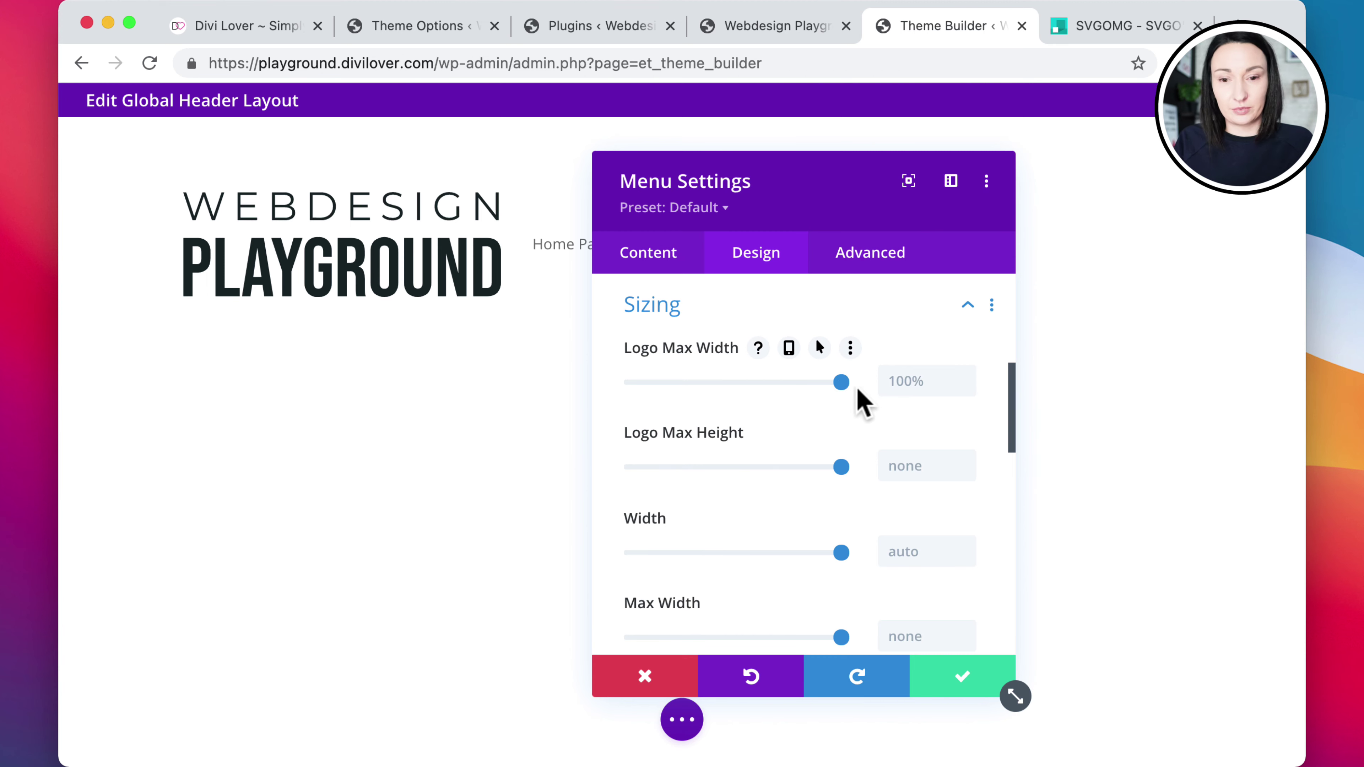
drag(842, 386, 735, 386)
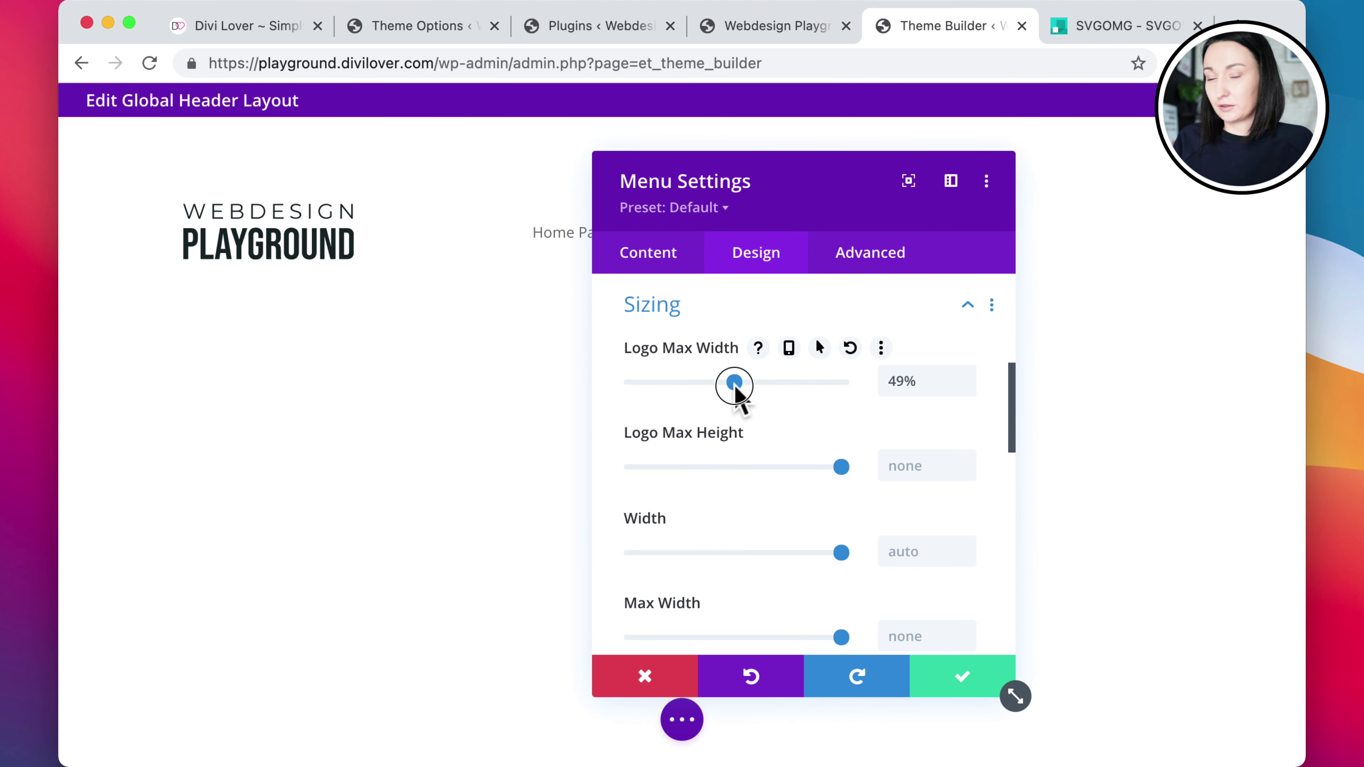
drag(918, 389, 849, 380)
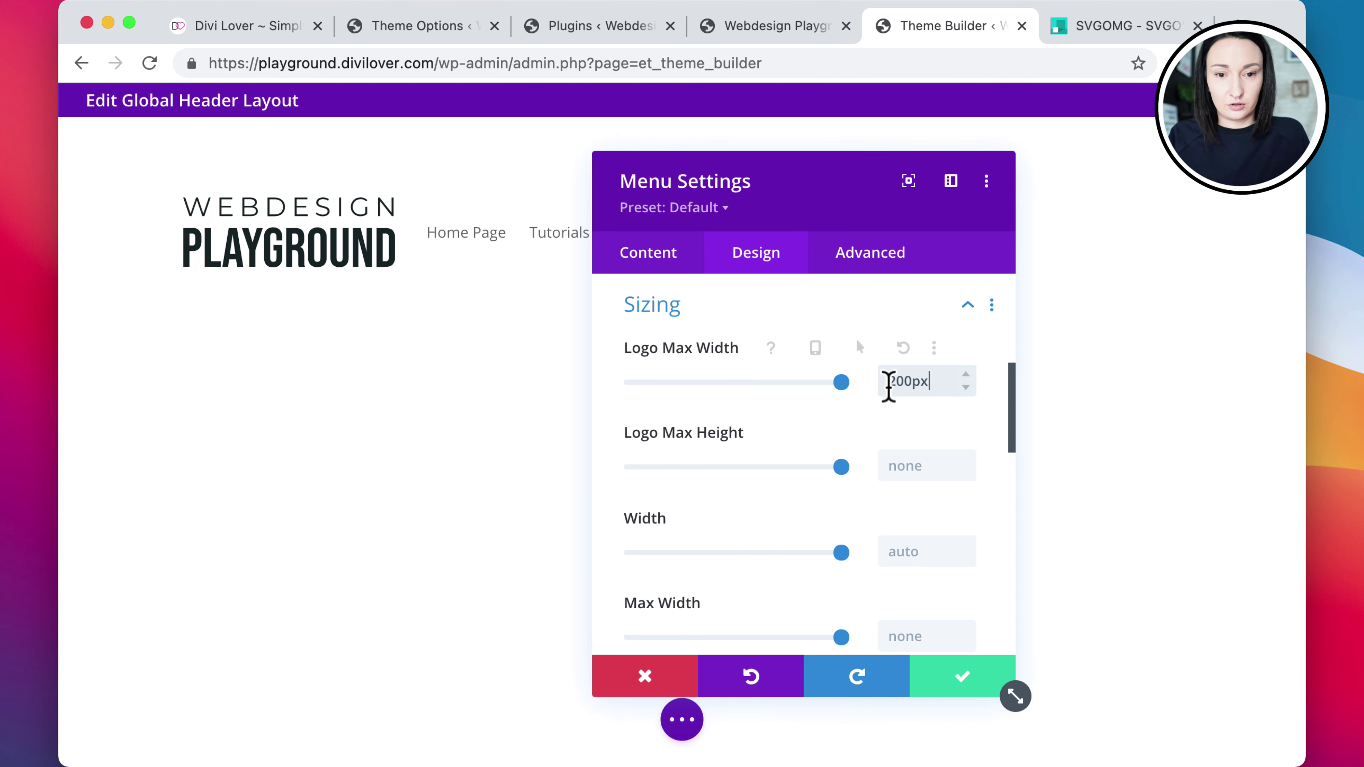
drag(887, 383, 906, 381)
text(10)
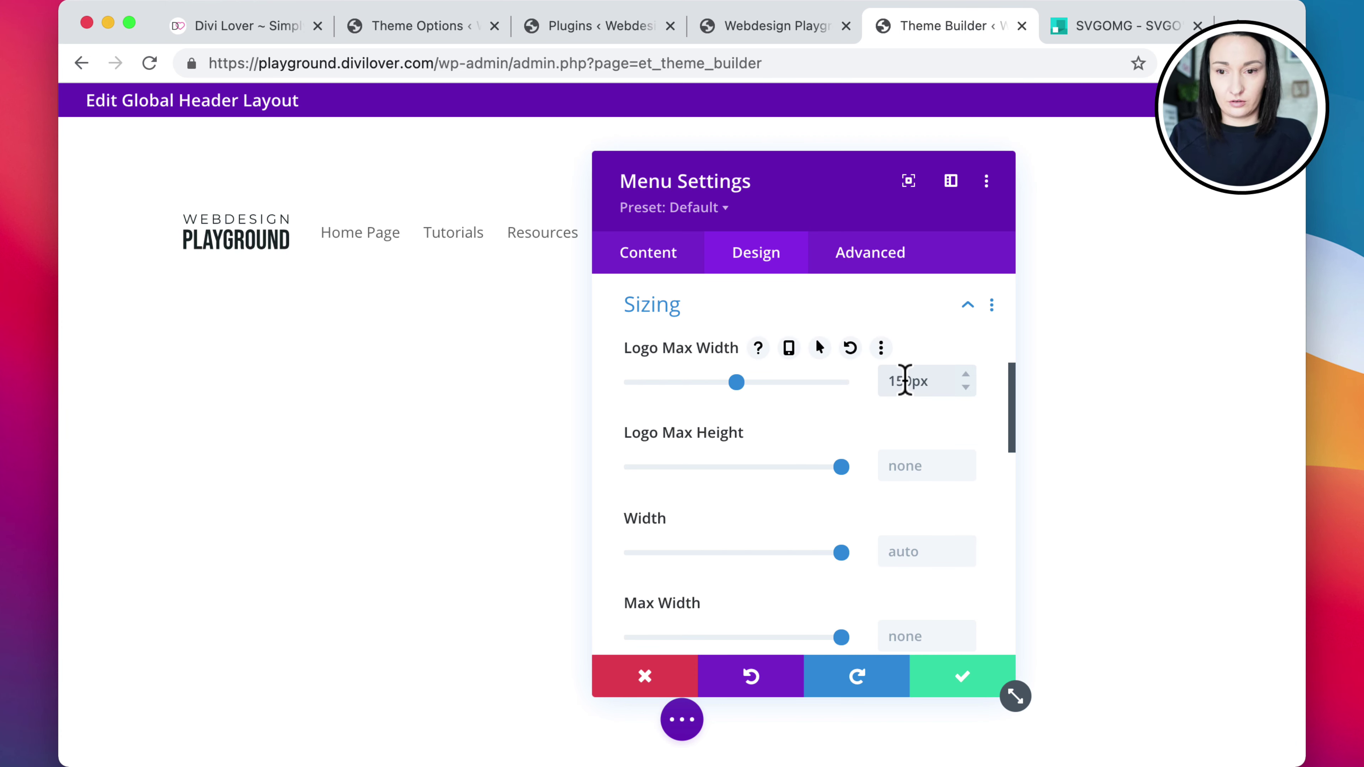
click(966, 685)
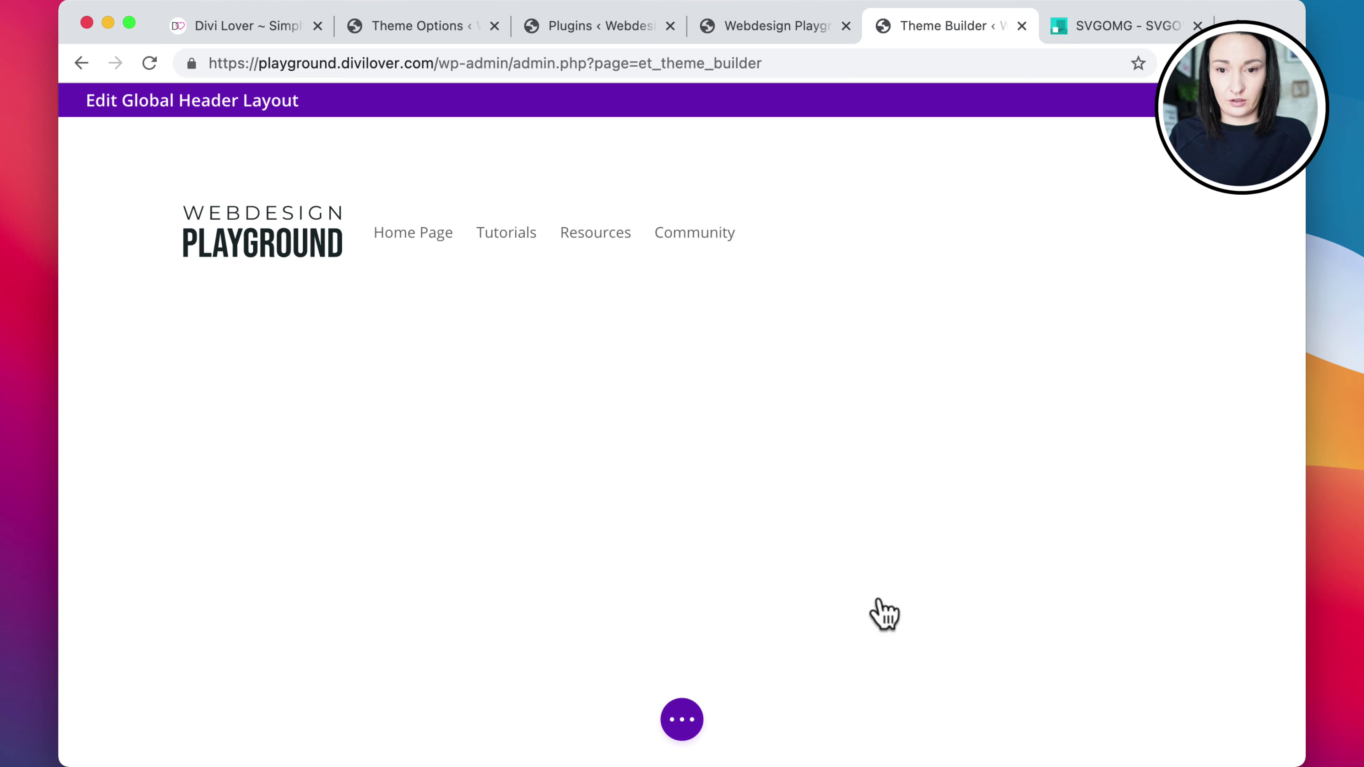
Reopen the Menu module settings and set the menu text font to Bebas Neue
click(643, 247)
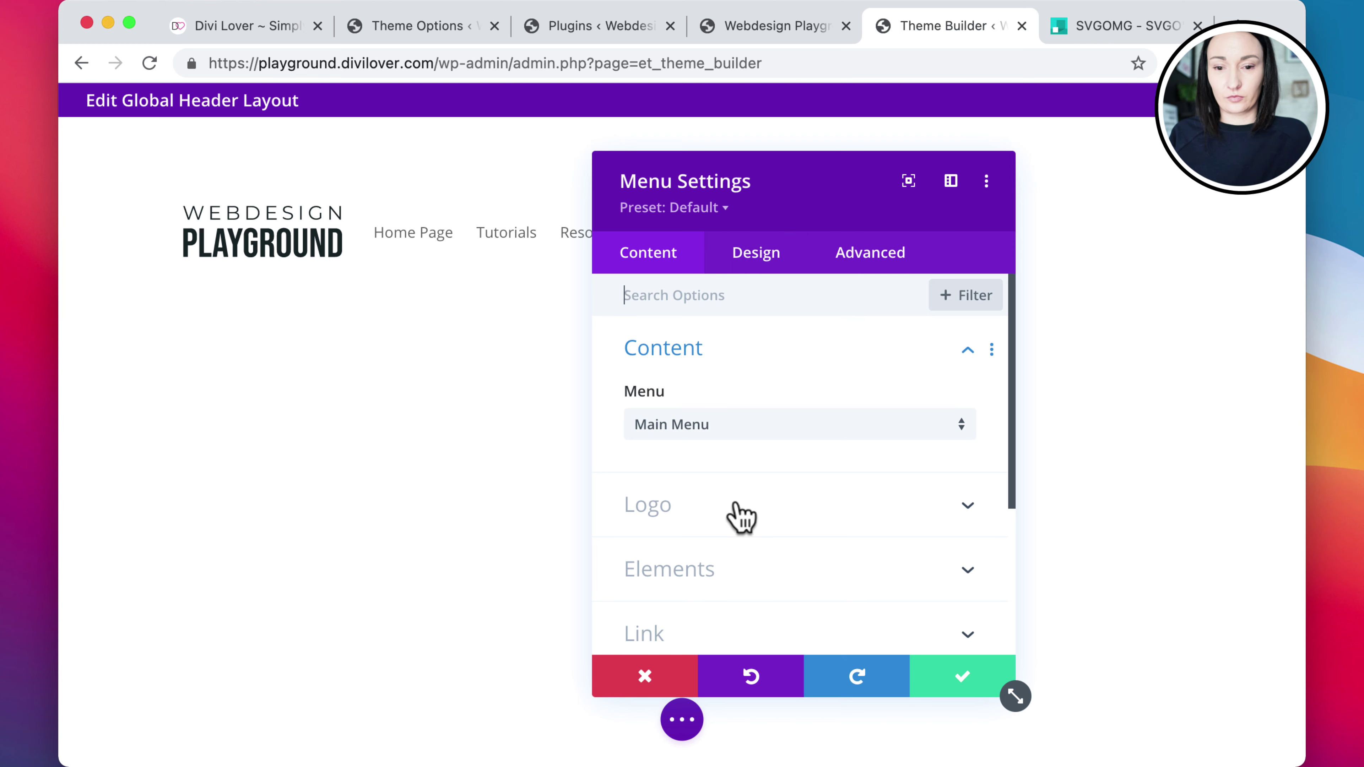
click(744, 266)
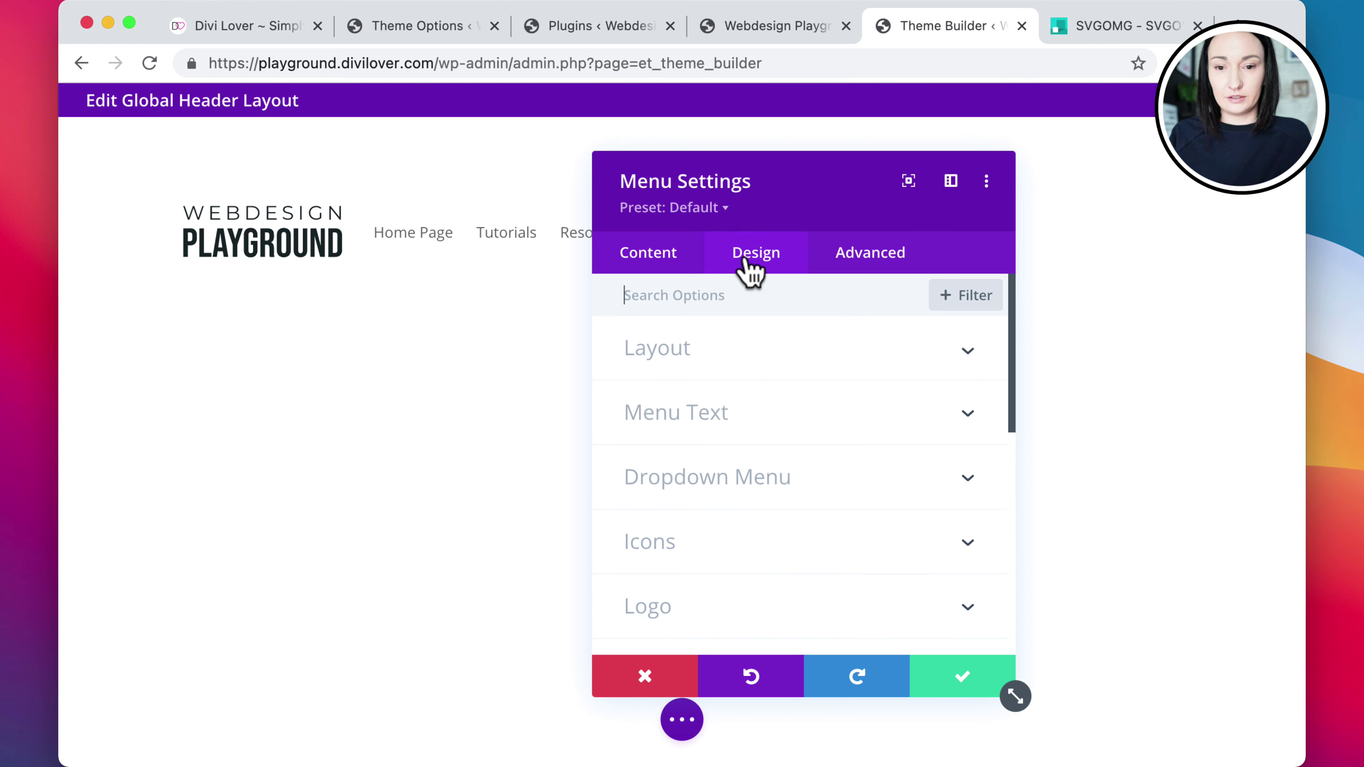
click(746, 430)
click(710, 528)
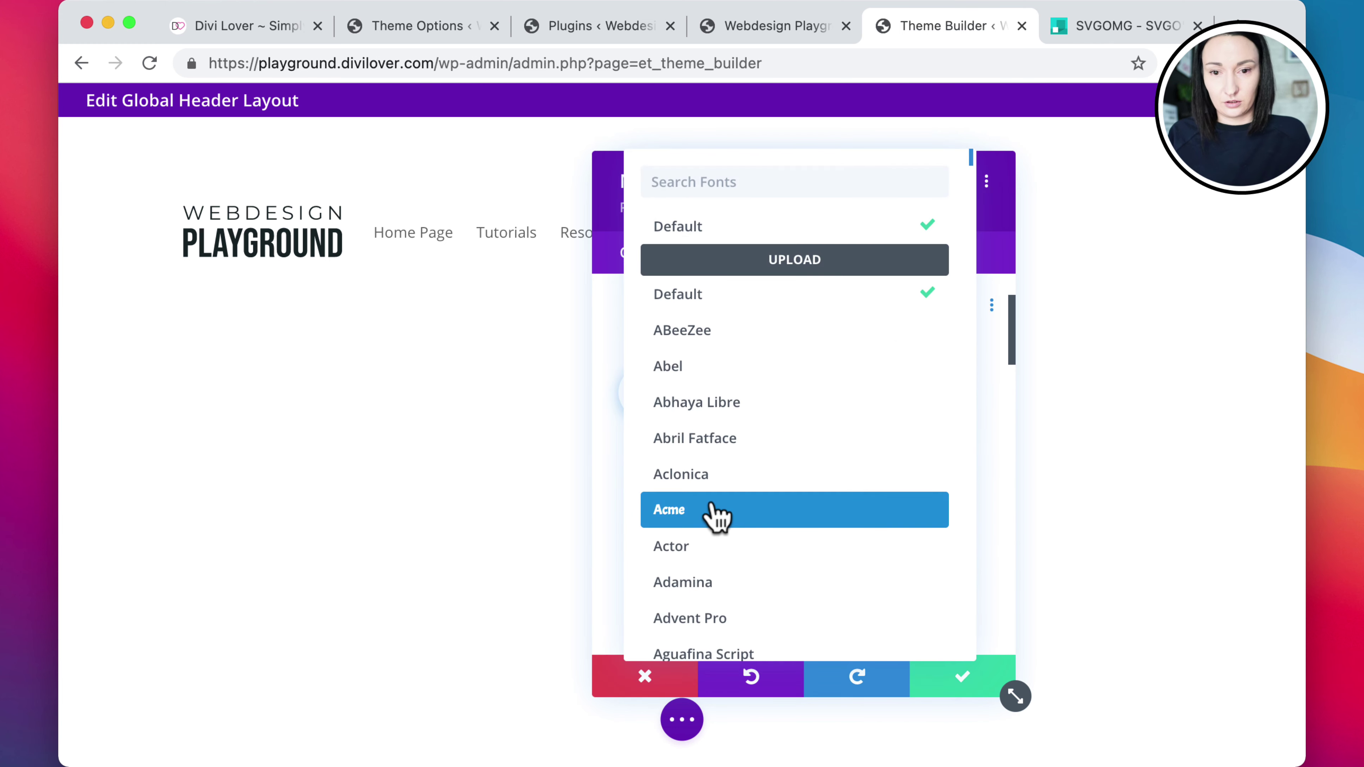
text(beb)
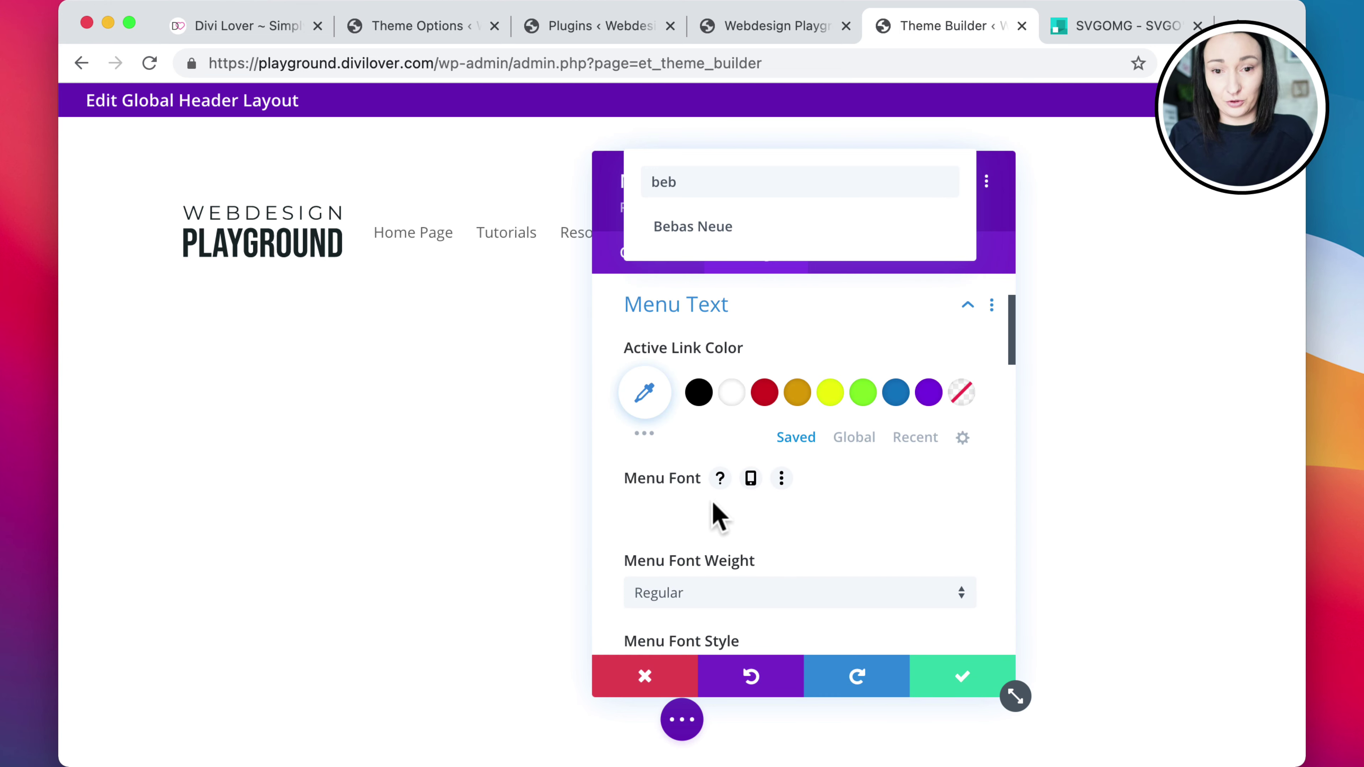
click(692, 225)
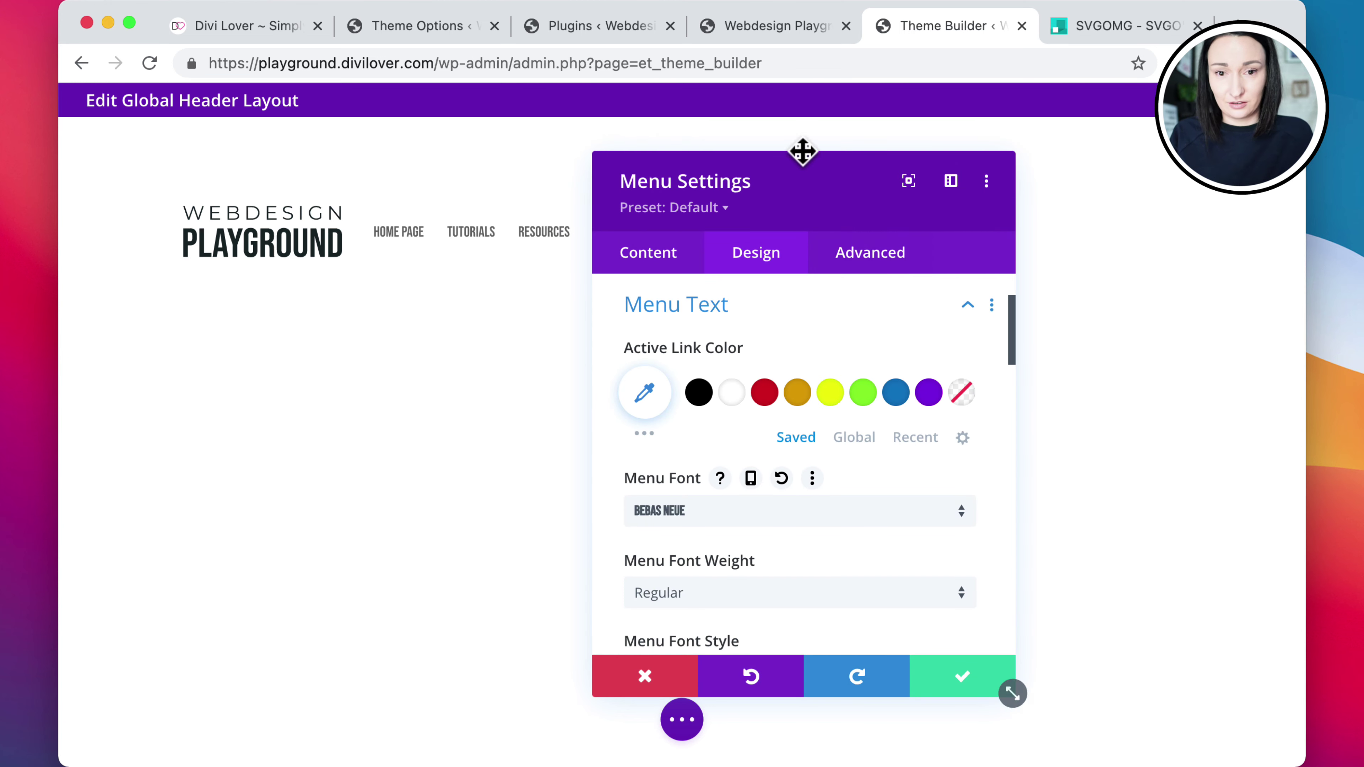
Move the Menu Settings window clear of the menu items in the header preview
drag(802, 152, 990, 125)
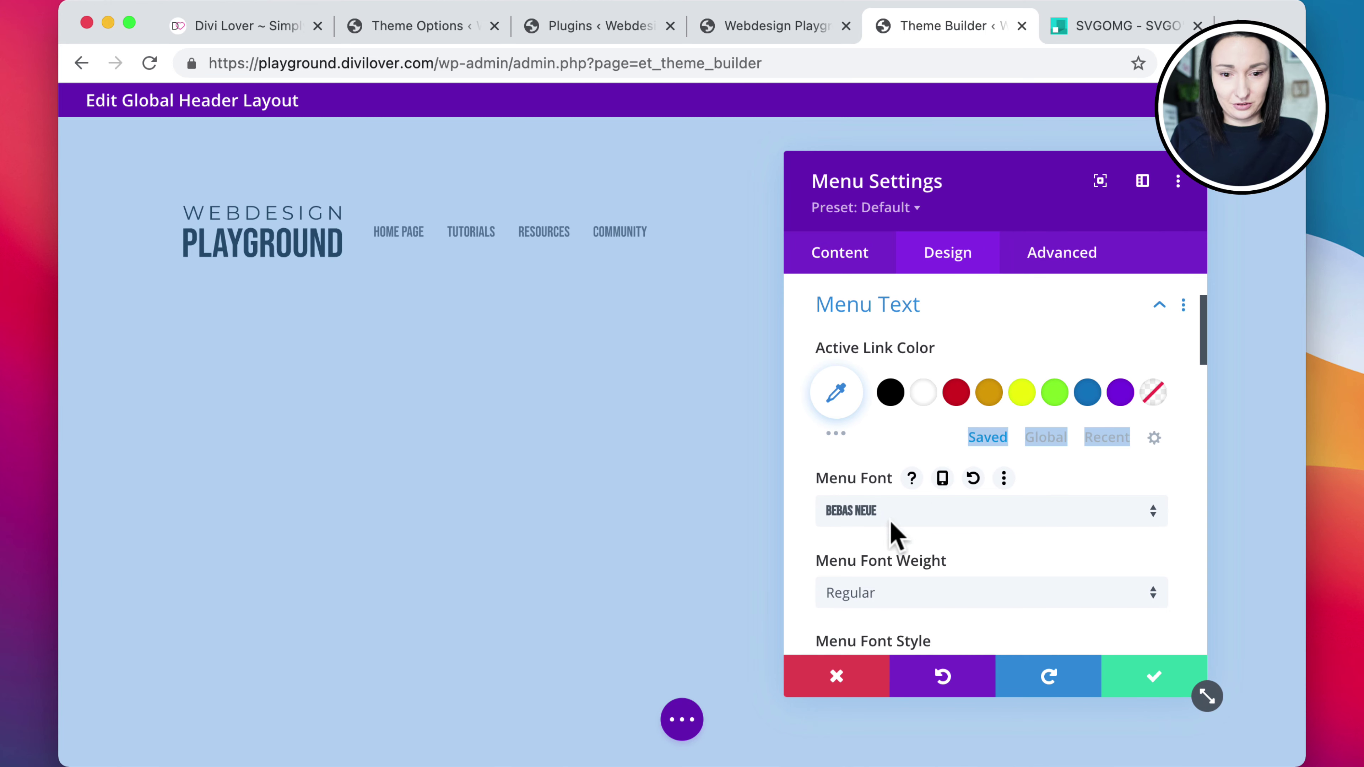
click(936, 457)
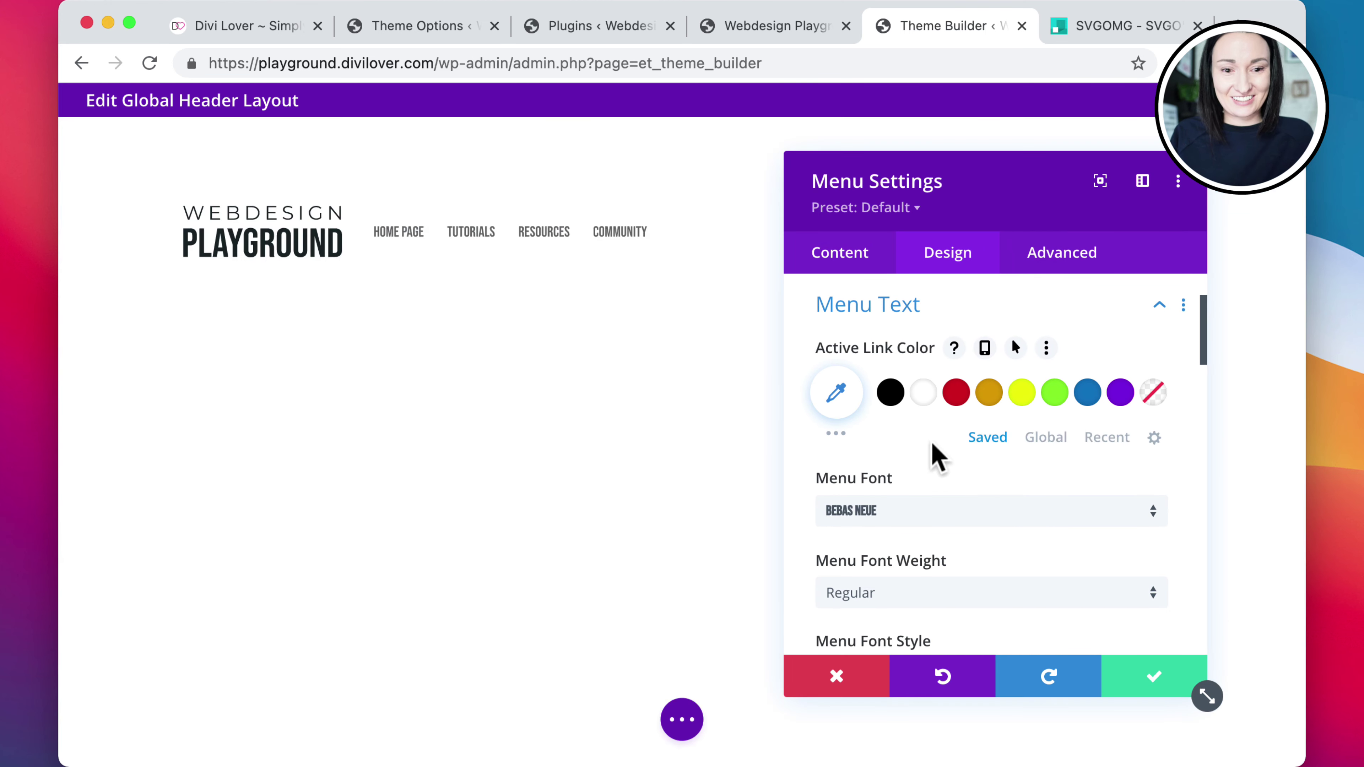
drag(1014, 144, 936, 149)
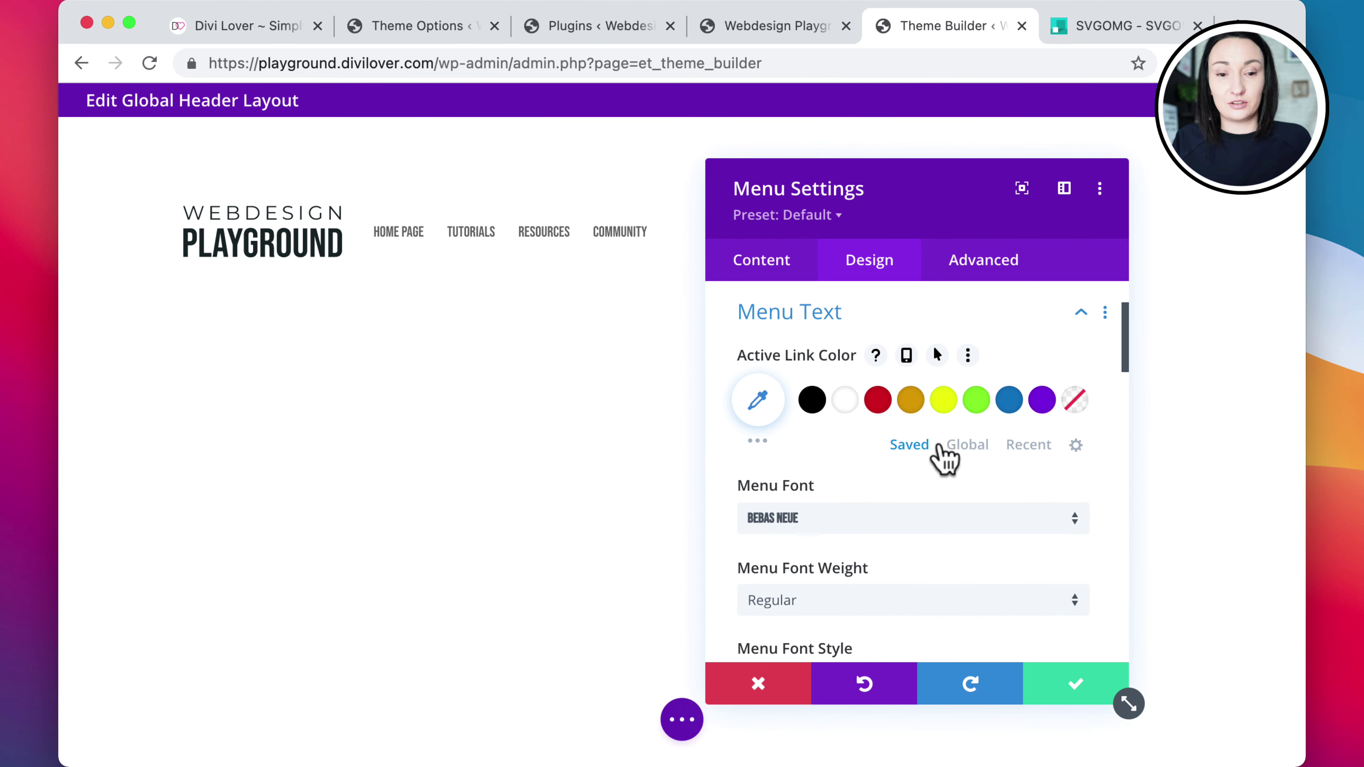
Enter #19252b as the Active Link Color while adding a new global color in the menu text options
click(966, 449)
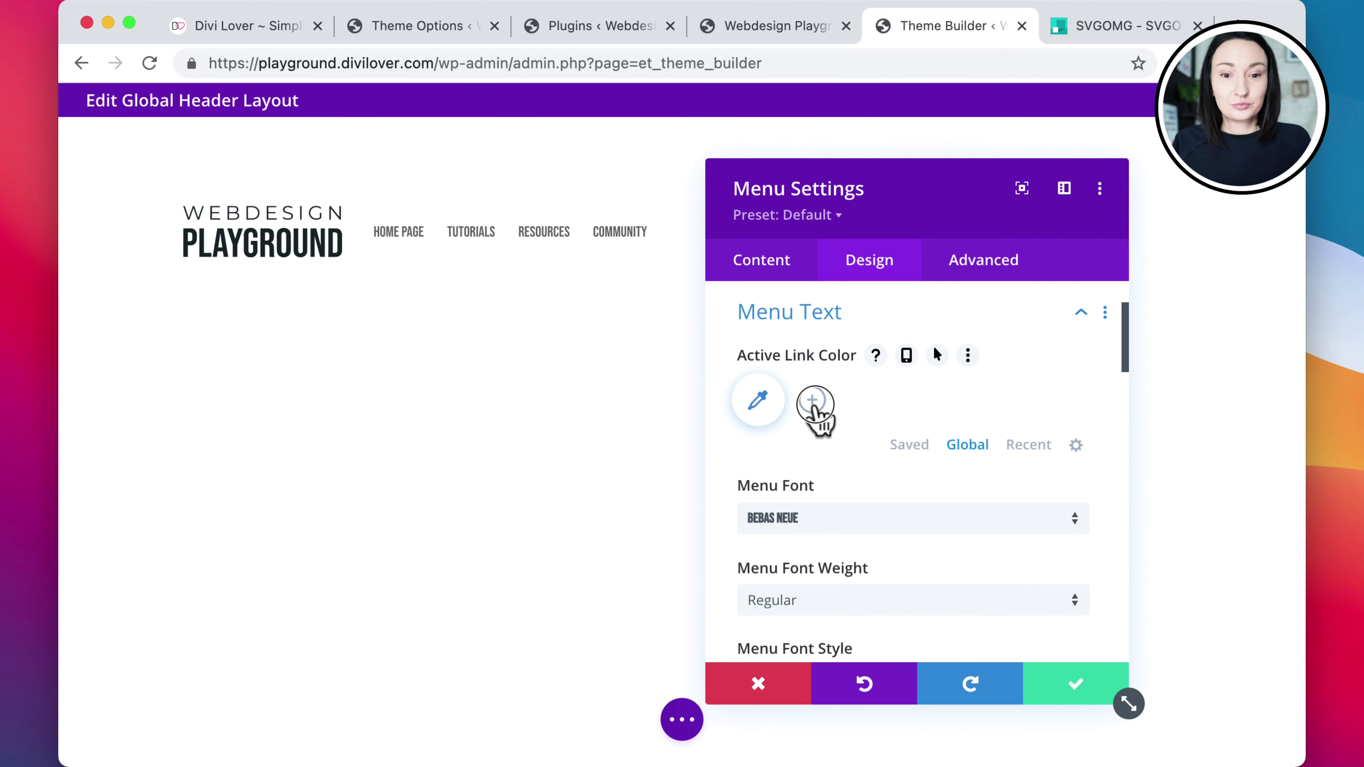
click(812, 400)
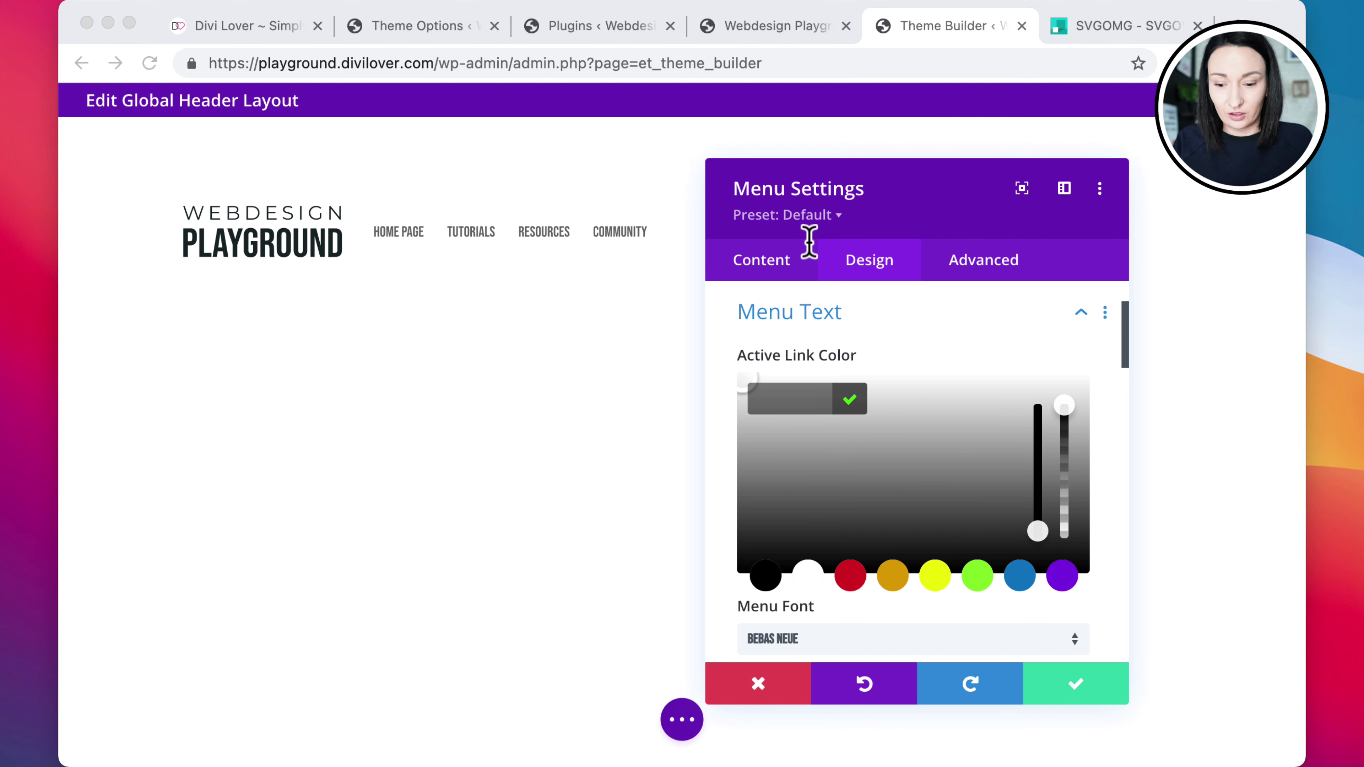
click(1121, 243)
click(786, 403)
text(192538)
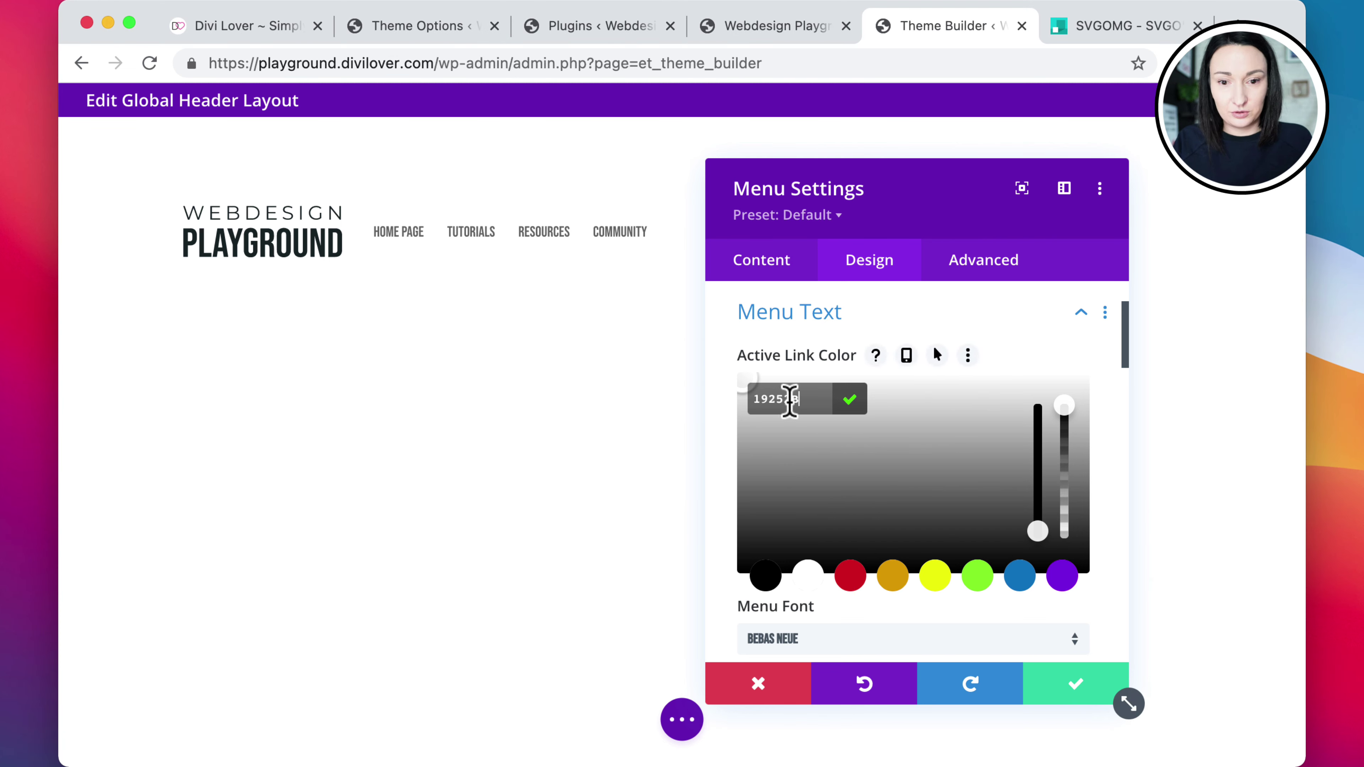
click(1027, 321)
scroll(892, 364, up, 3)
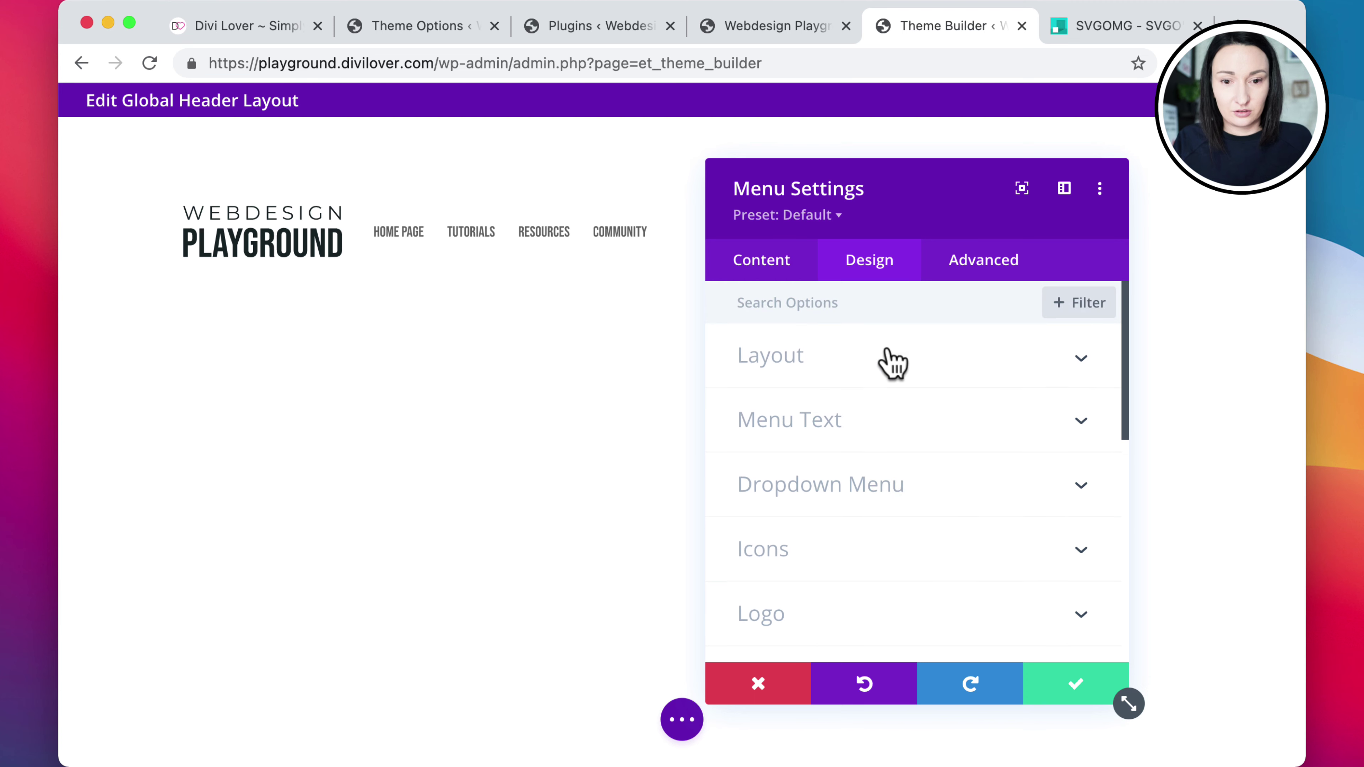
Save the dark color #19252b to the global colors from the Active Link Color setting
click(843, 443)
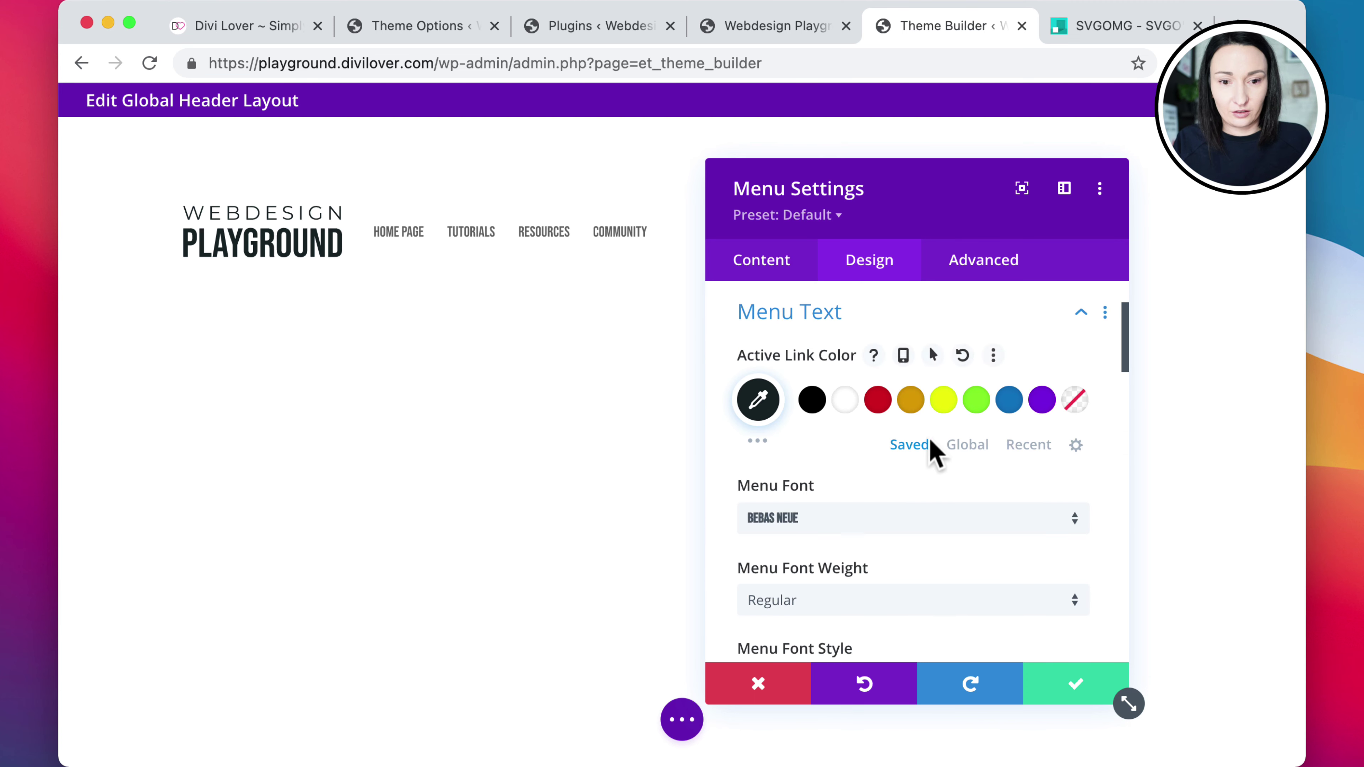
click(981, 448)
click(814, 407)
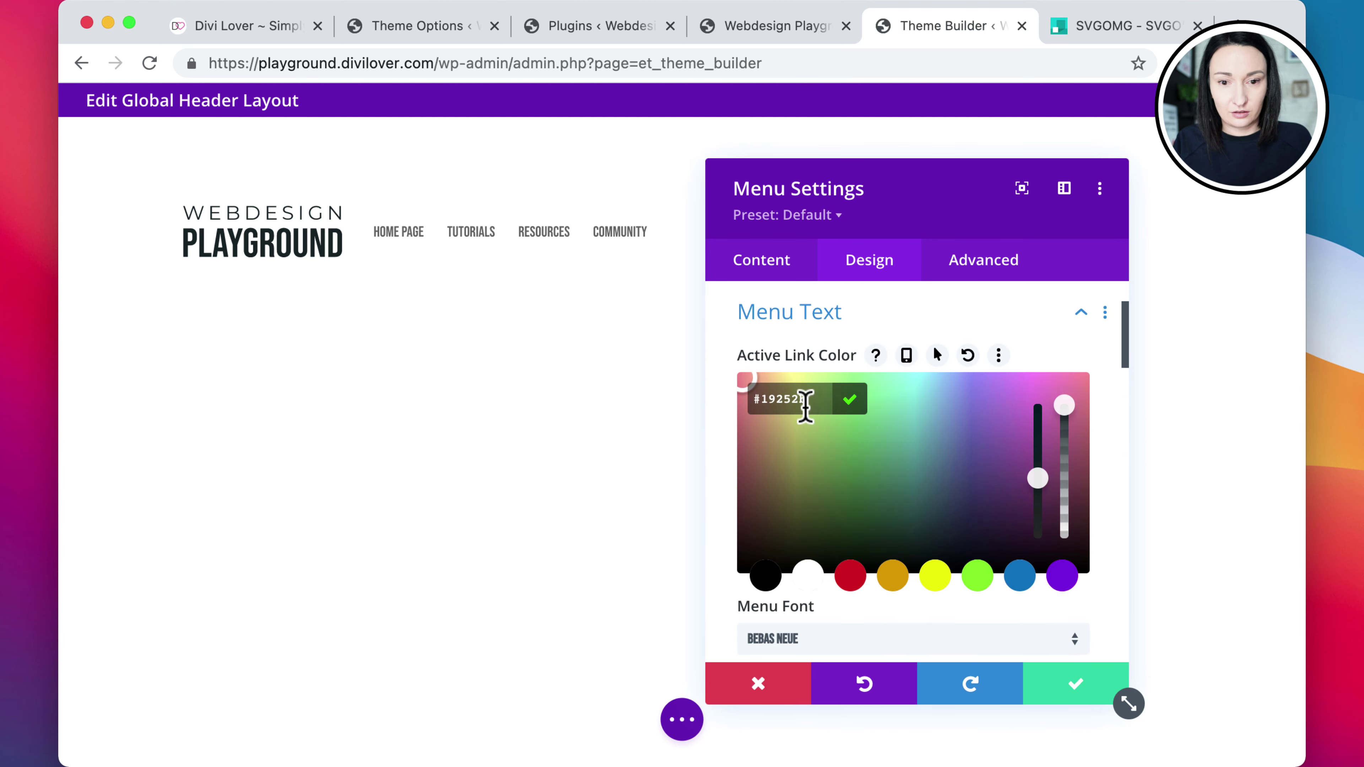
click(848, 400)
click(844, 402)
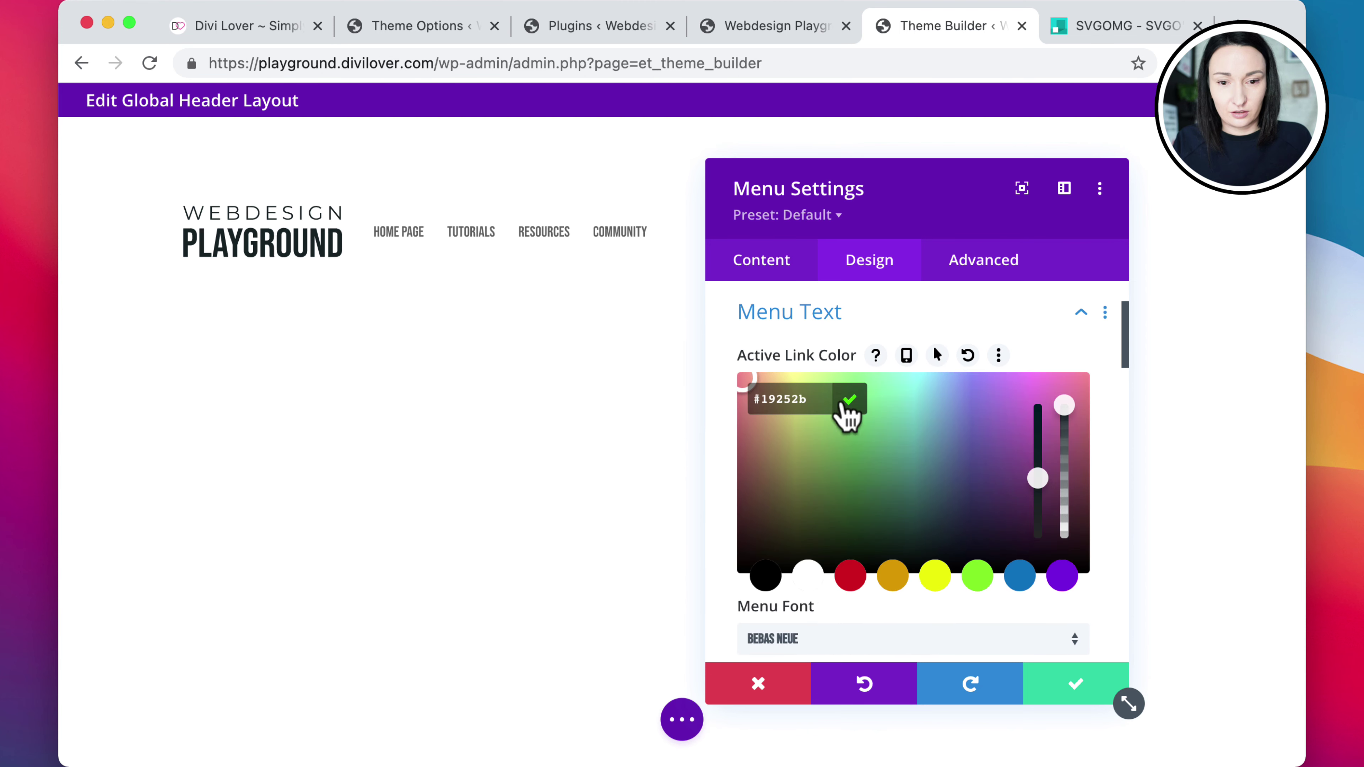
double_click(798, 402)
click(1003, 317)
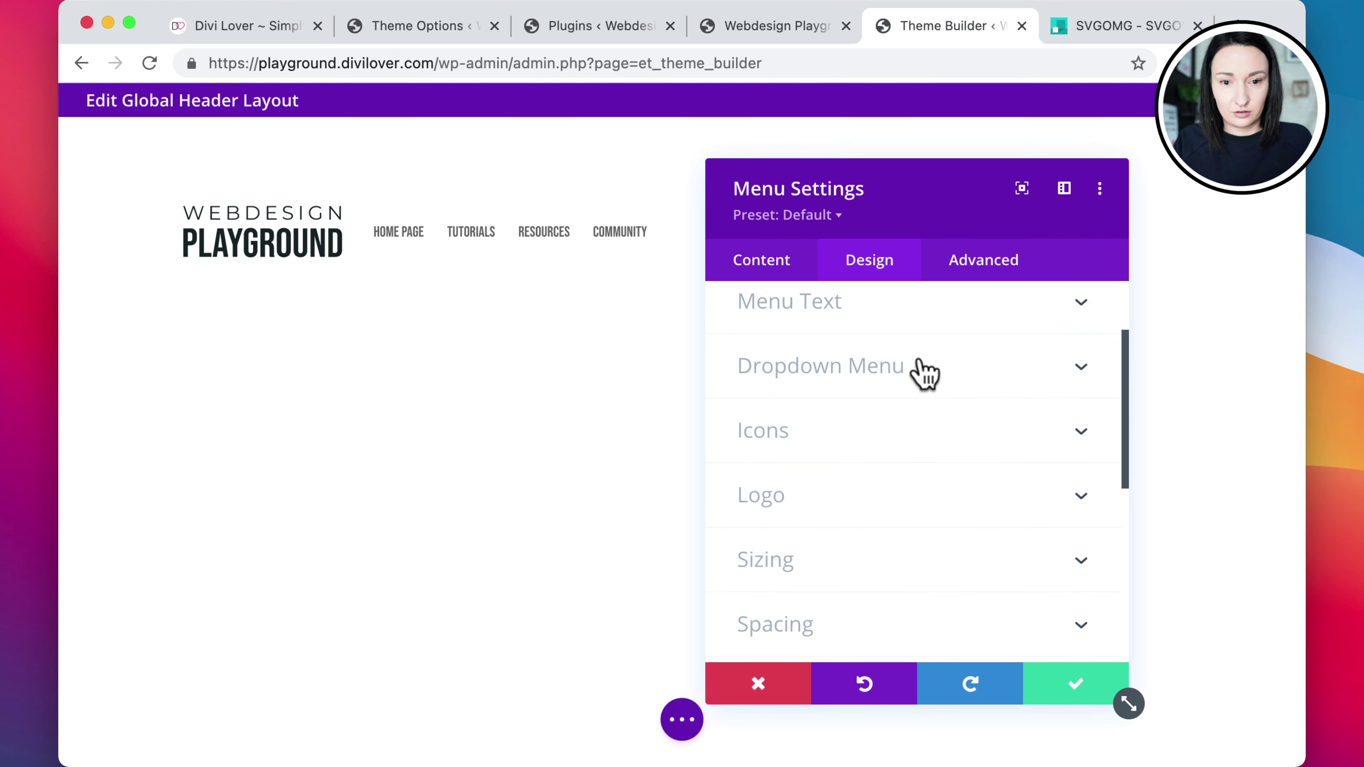
Add the green color #35c4b9 to the global colors in the Active Link Color setting
click(846, 320)
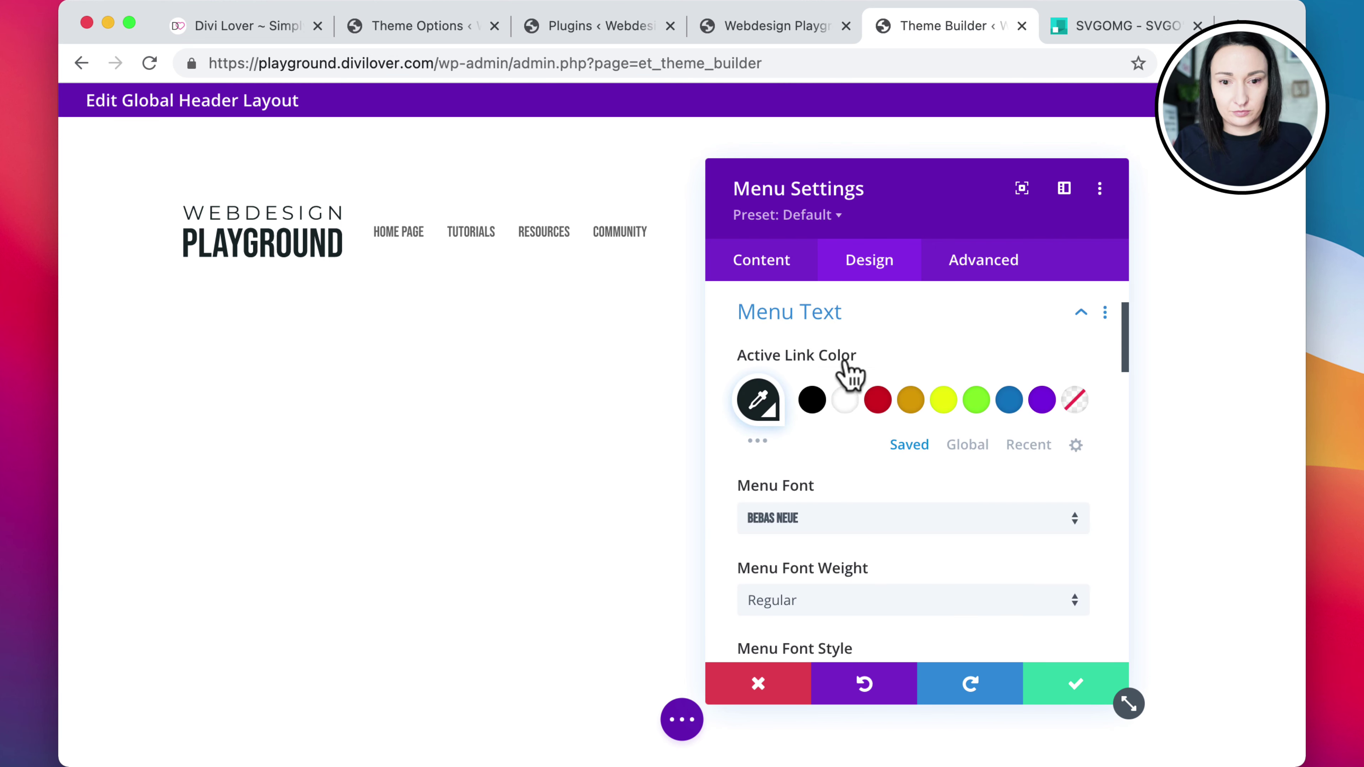
click(968, 446)
click(845, 409)
double_click(832, 399)
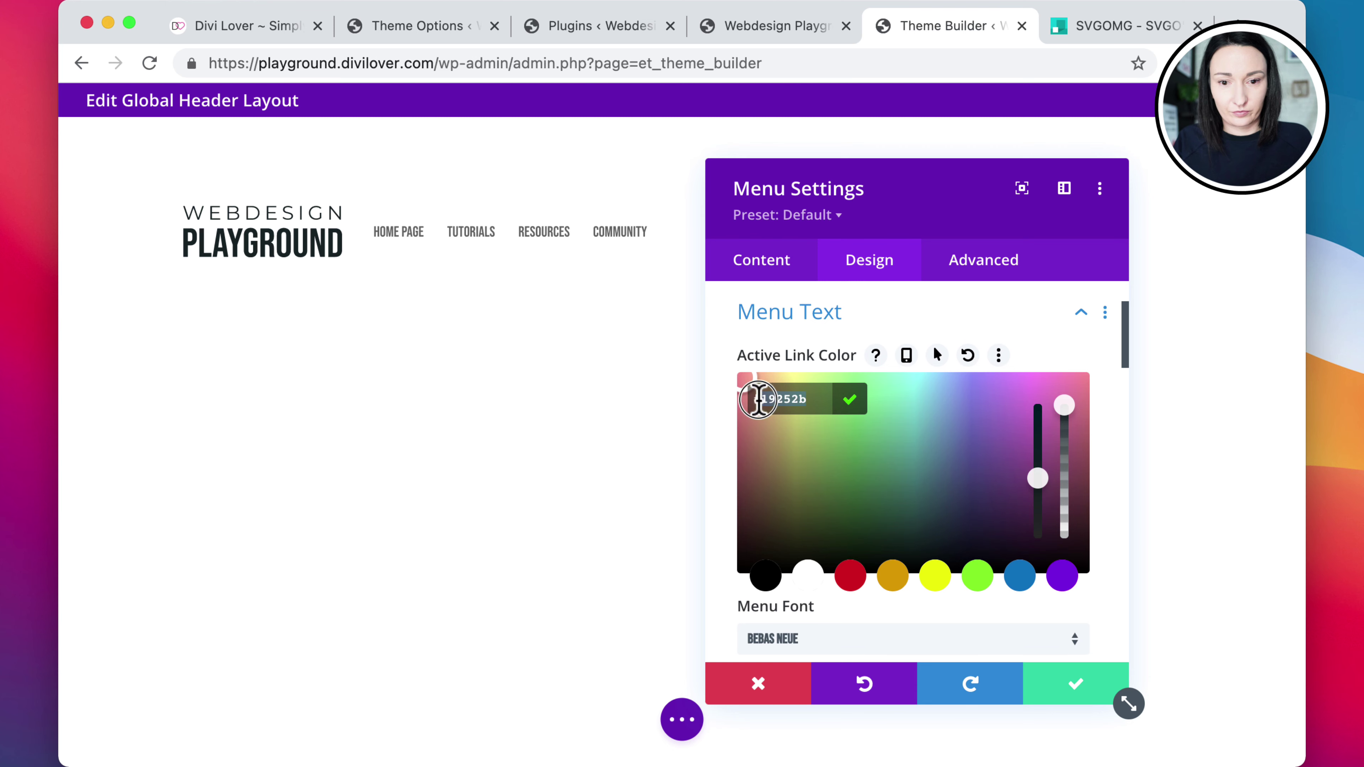
text(35C4B9)
click(850, 399)
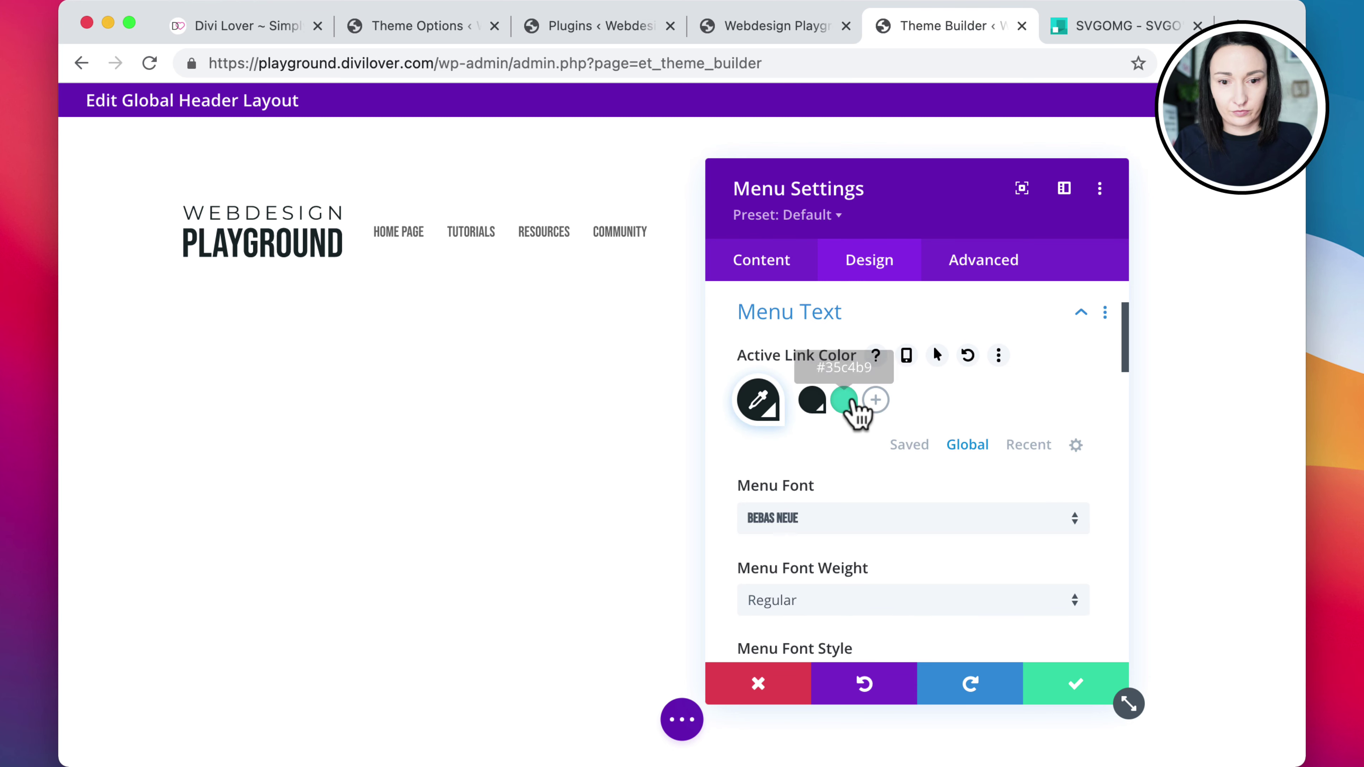
Add the light mint color #b1e5e0 as the third global color
click(877, 404)
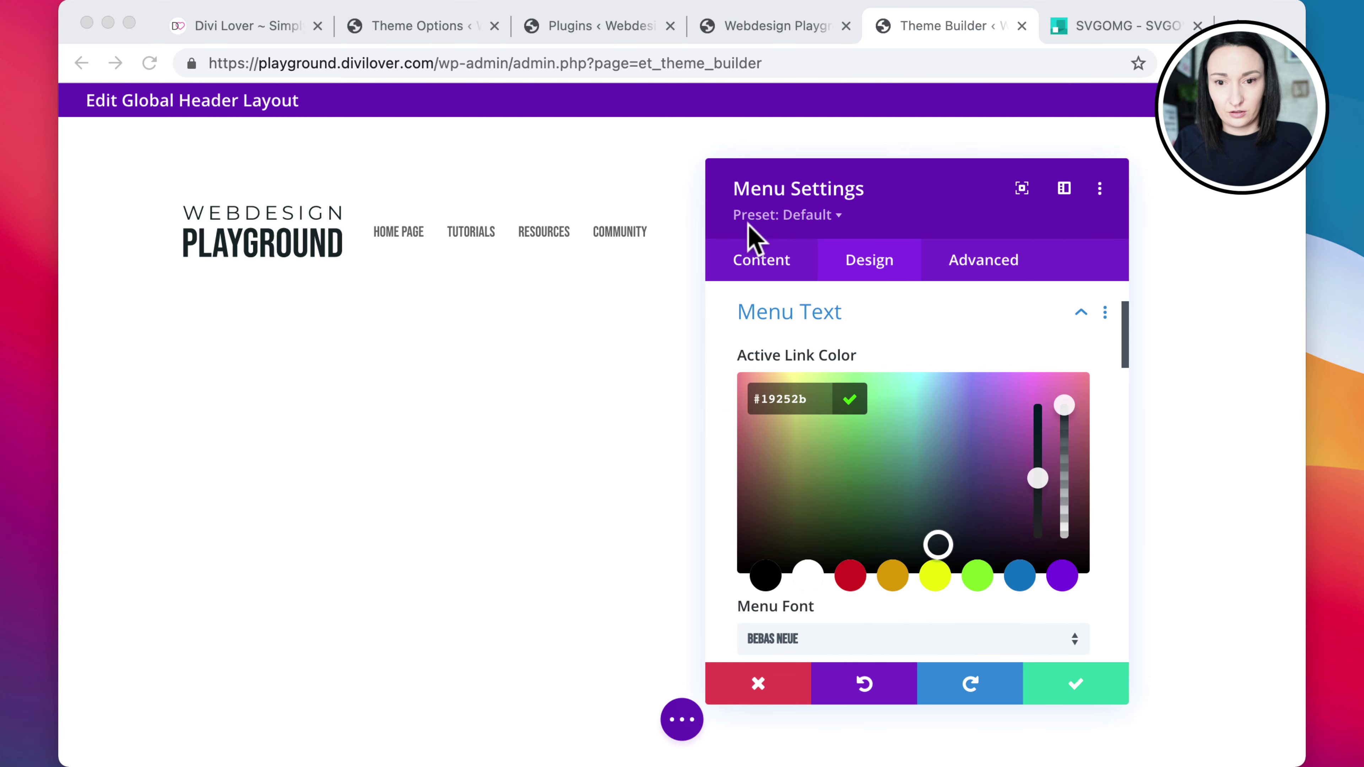
click(1111, 219)
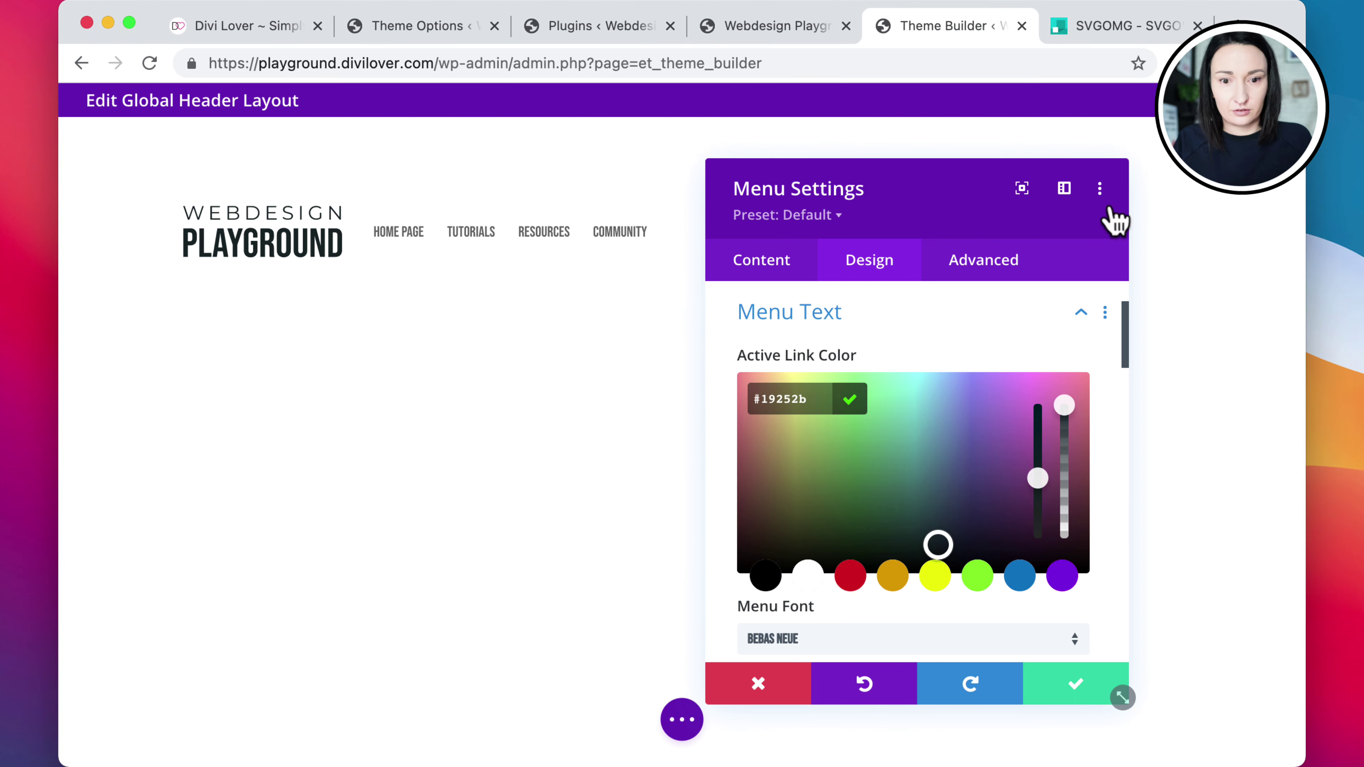
click(907, 359)
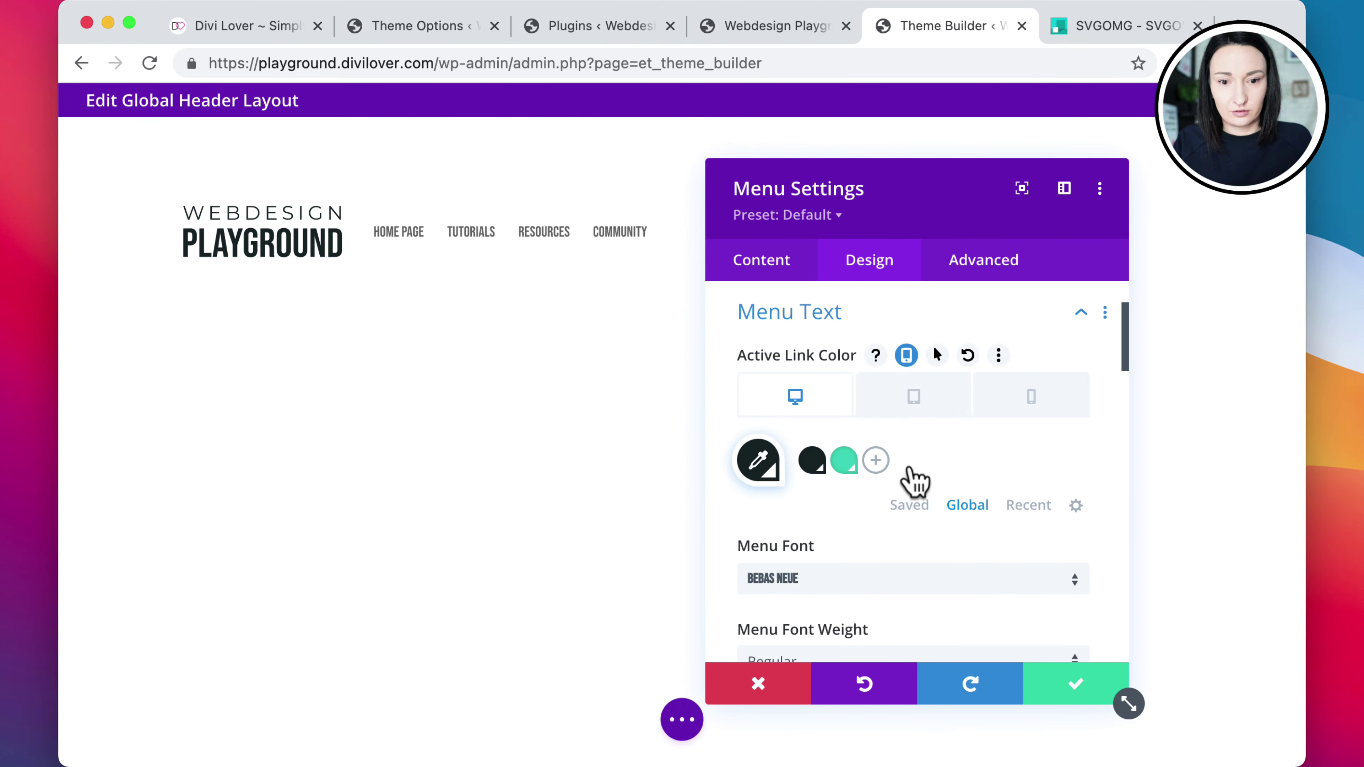
click(877, 461)
scroll(886, 457, down, 2)
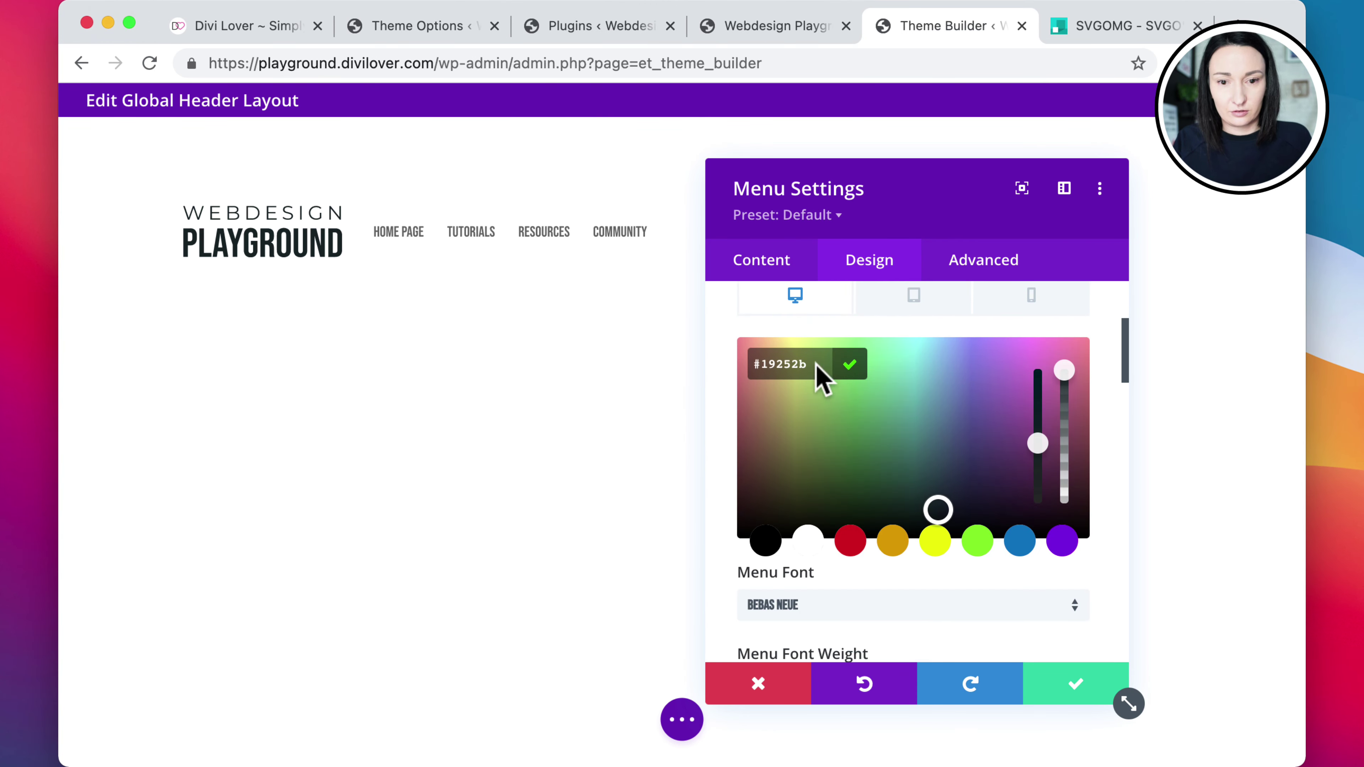
click(808, 364)
key(BackSpace)
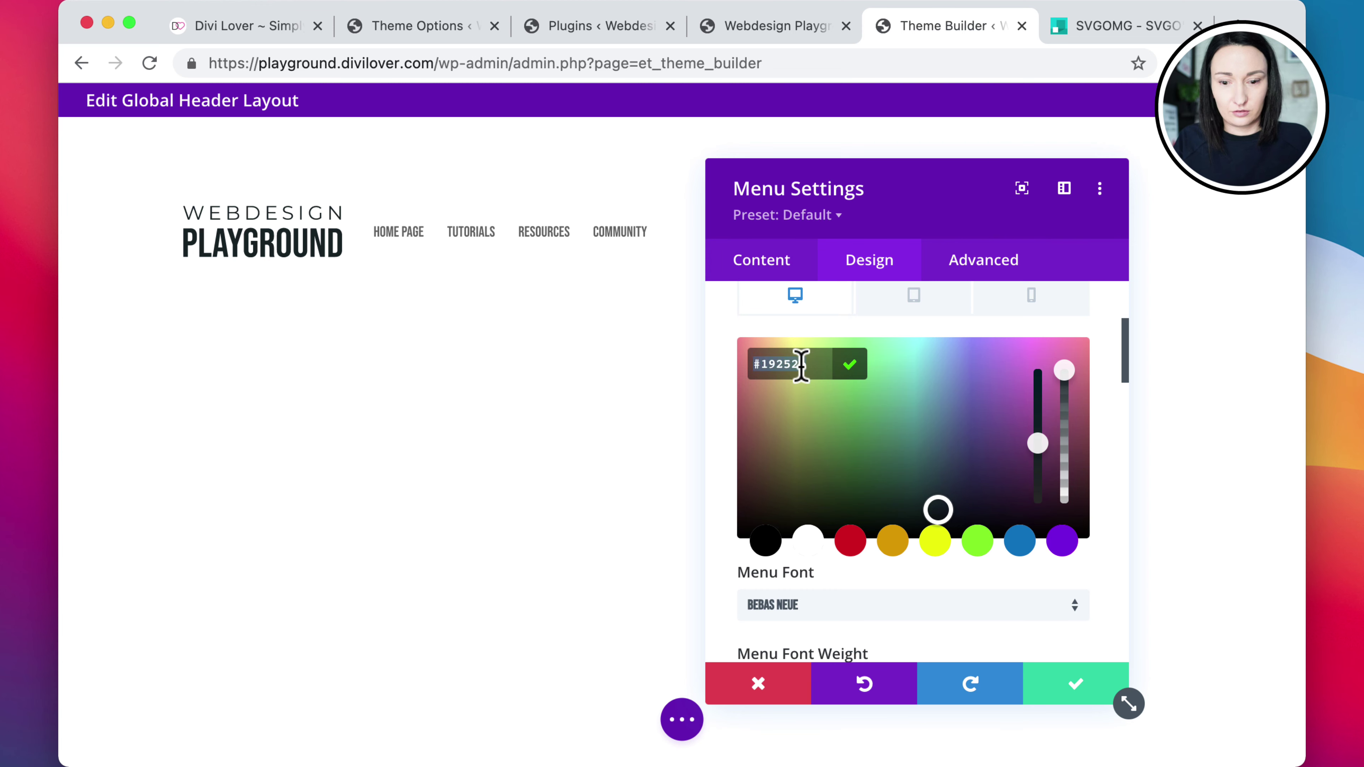
key(Return)
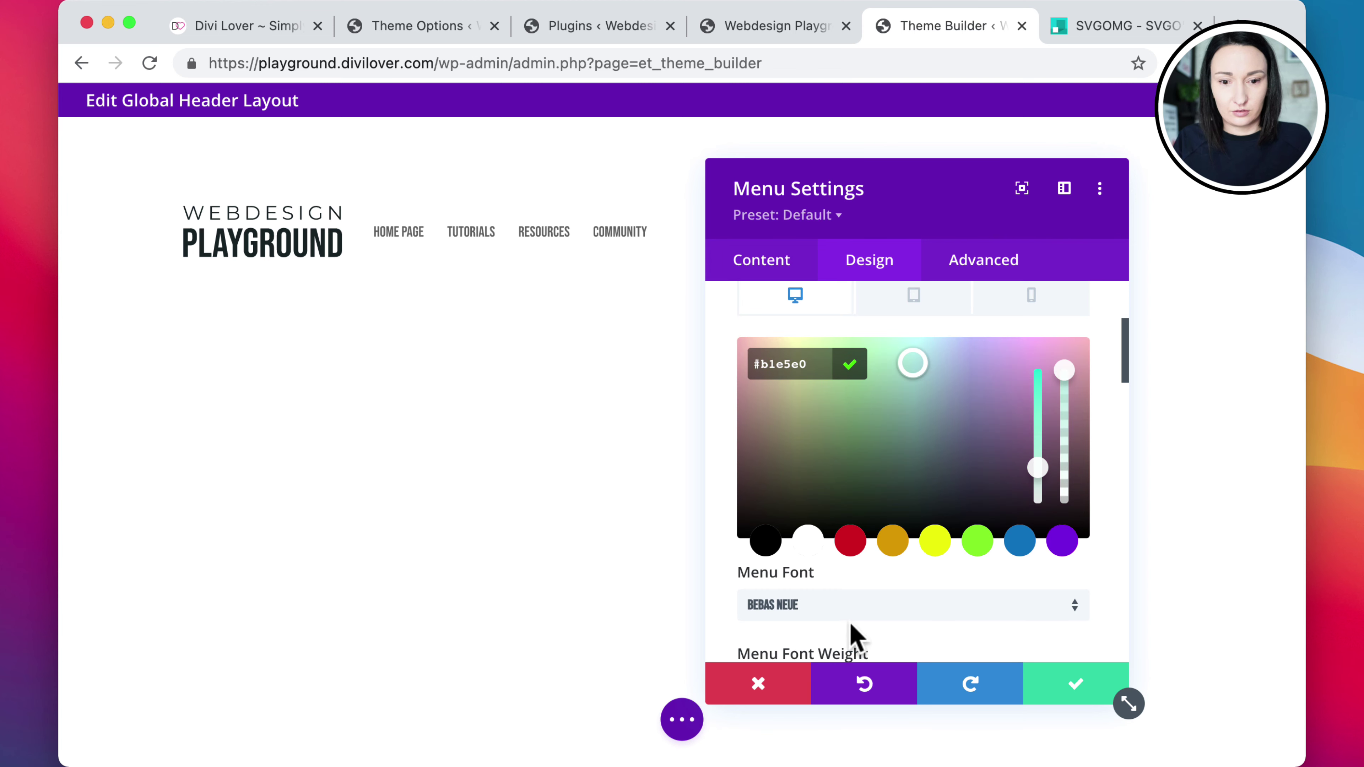
click(849, 366)
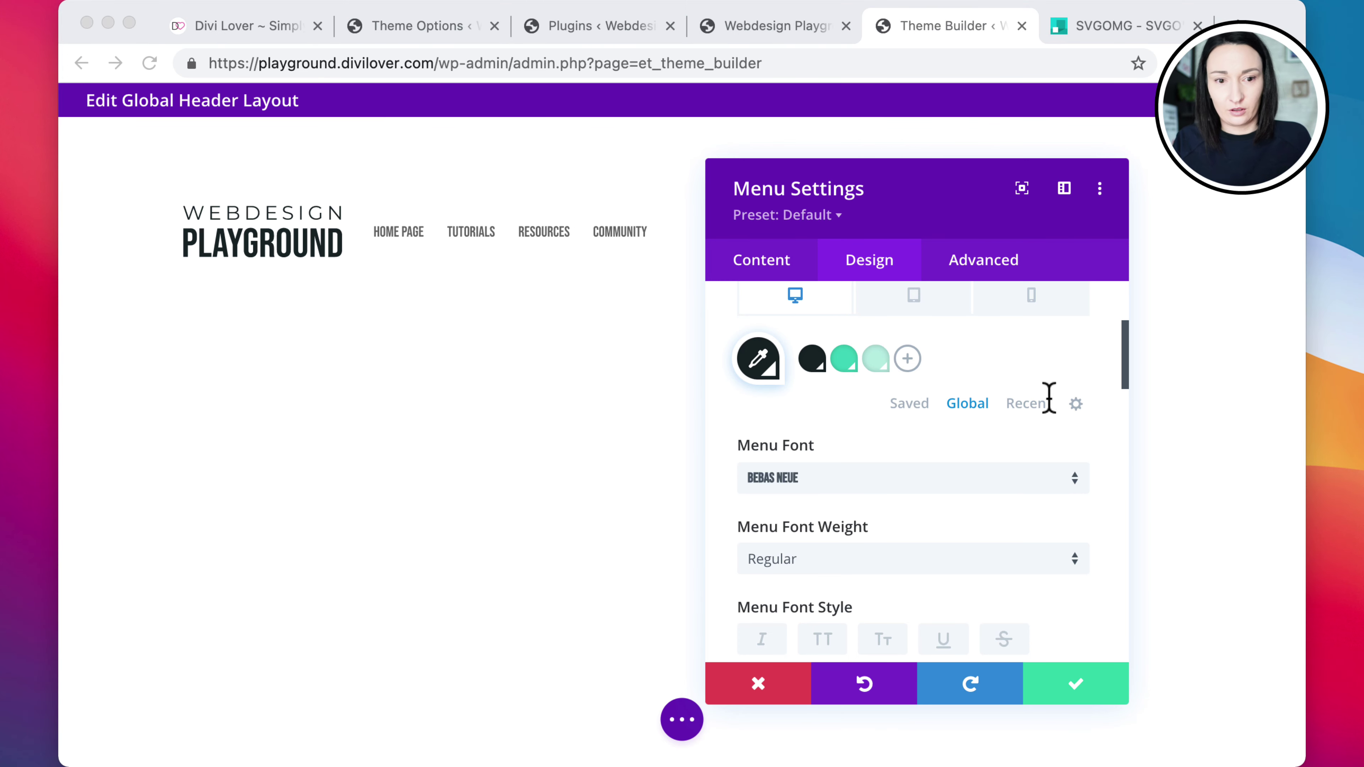
Add a very pale mint color as the fourth global color
click(1121, 376)
click(908, 360)
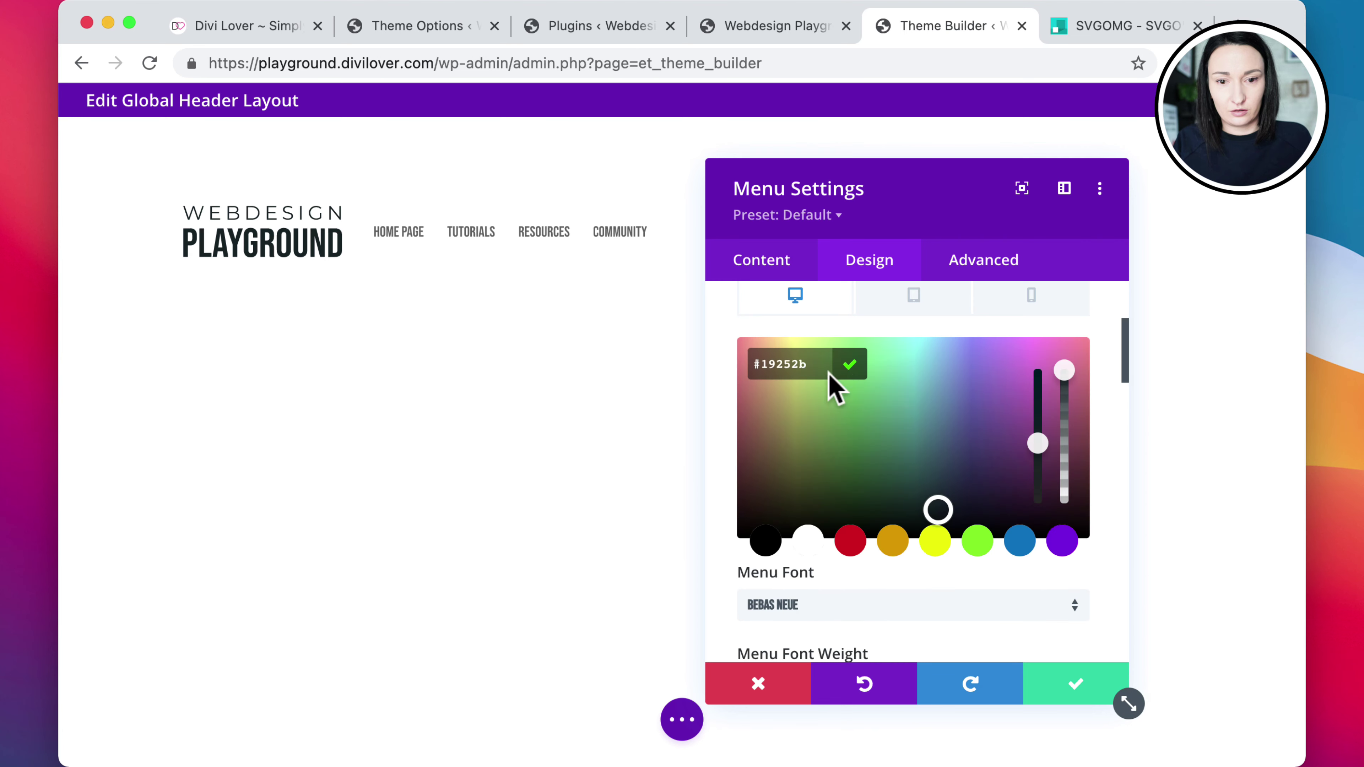
double_click(812, 368)
click(850, 365)
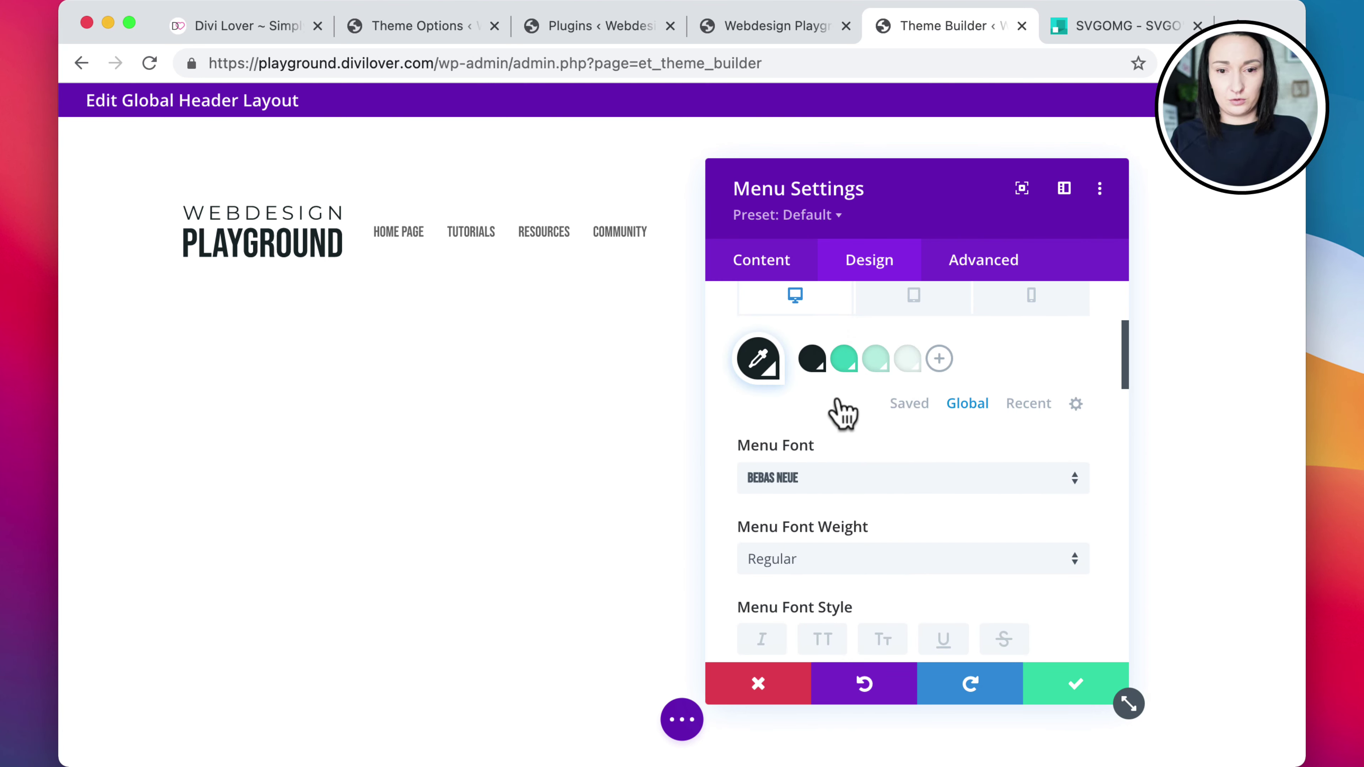
Set the Menu Text Size to 17px and the Menu Text Color to the global color #19252b
scroll(843, 406, up, 3)
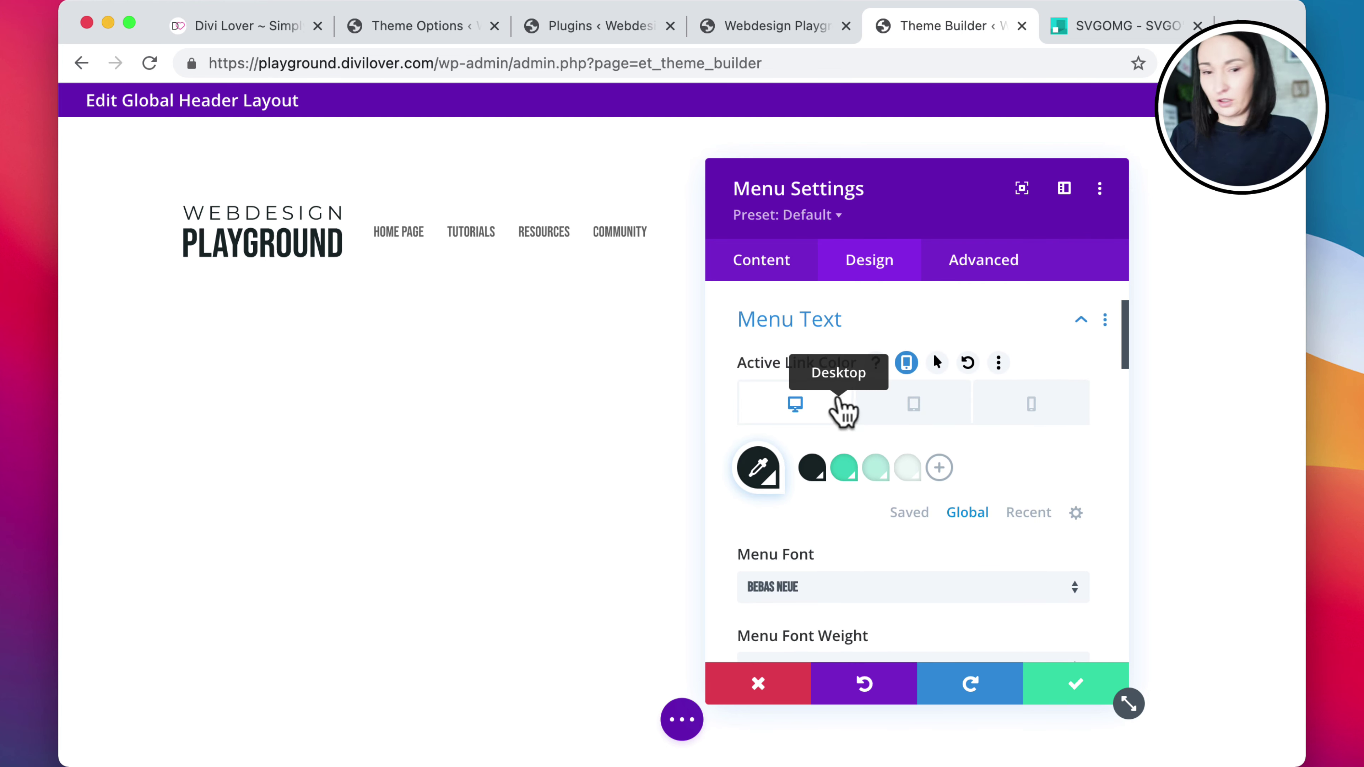
scroll(896, 503, down, 2)
scroll(896, 500, down, 5)
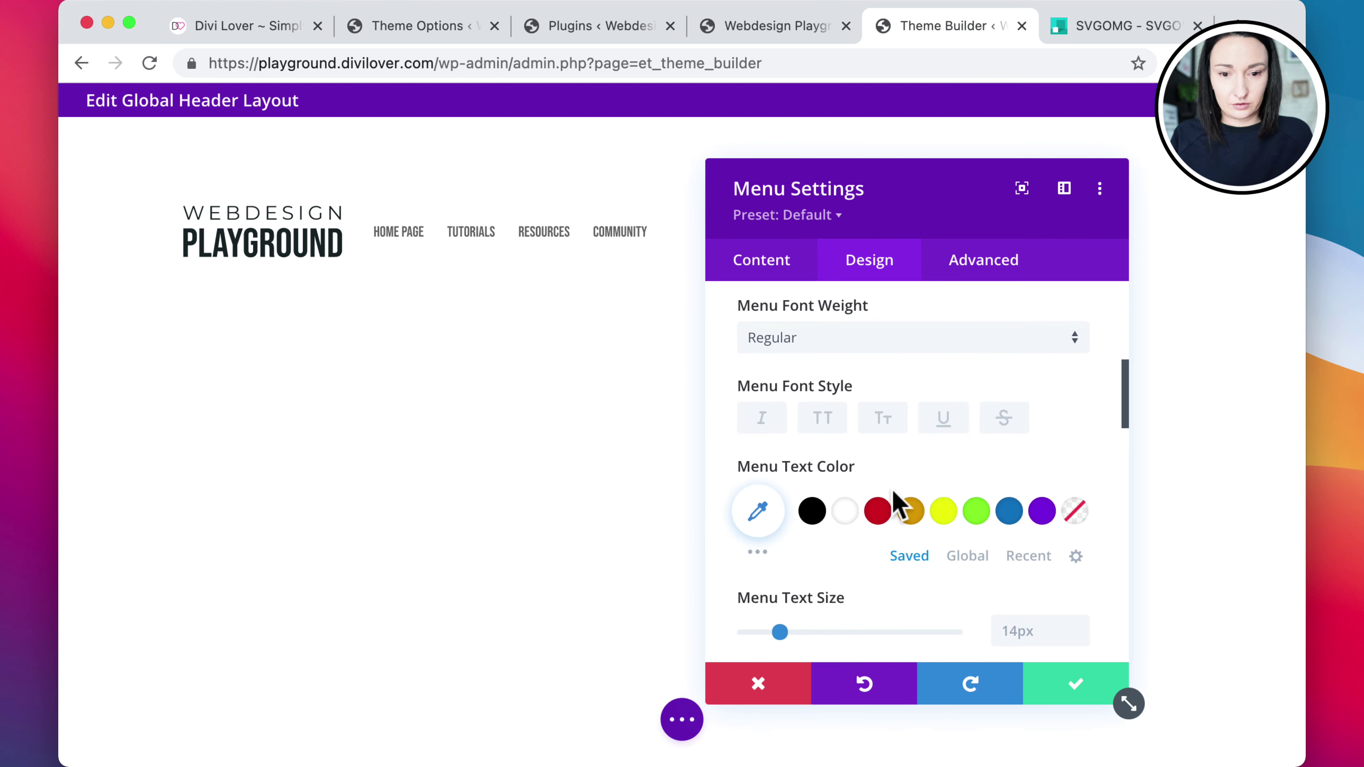
drag(782, 580, 833, 580)
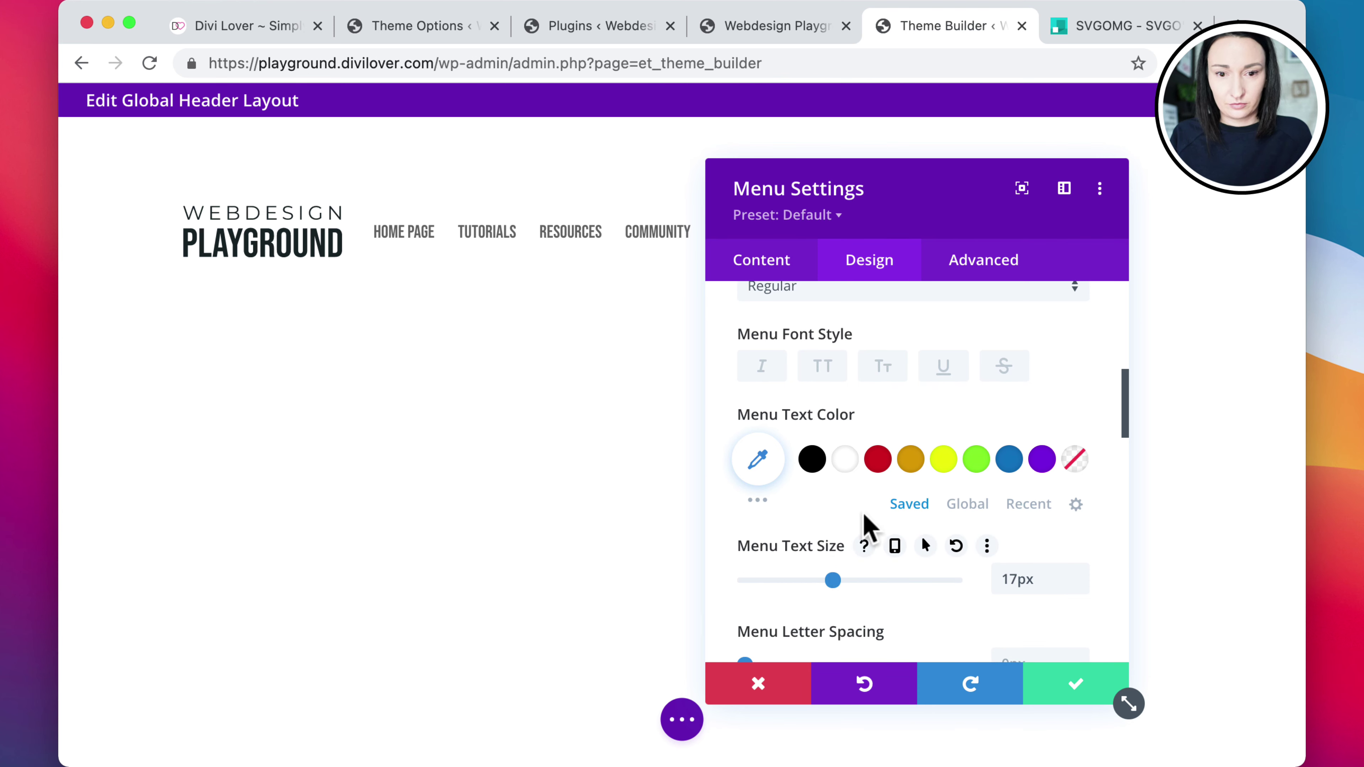
click(809, 468)
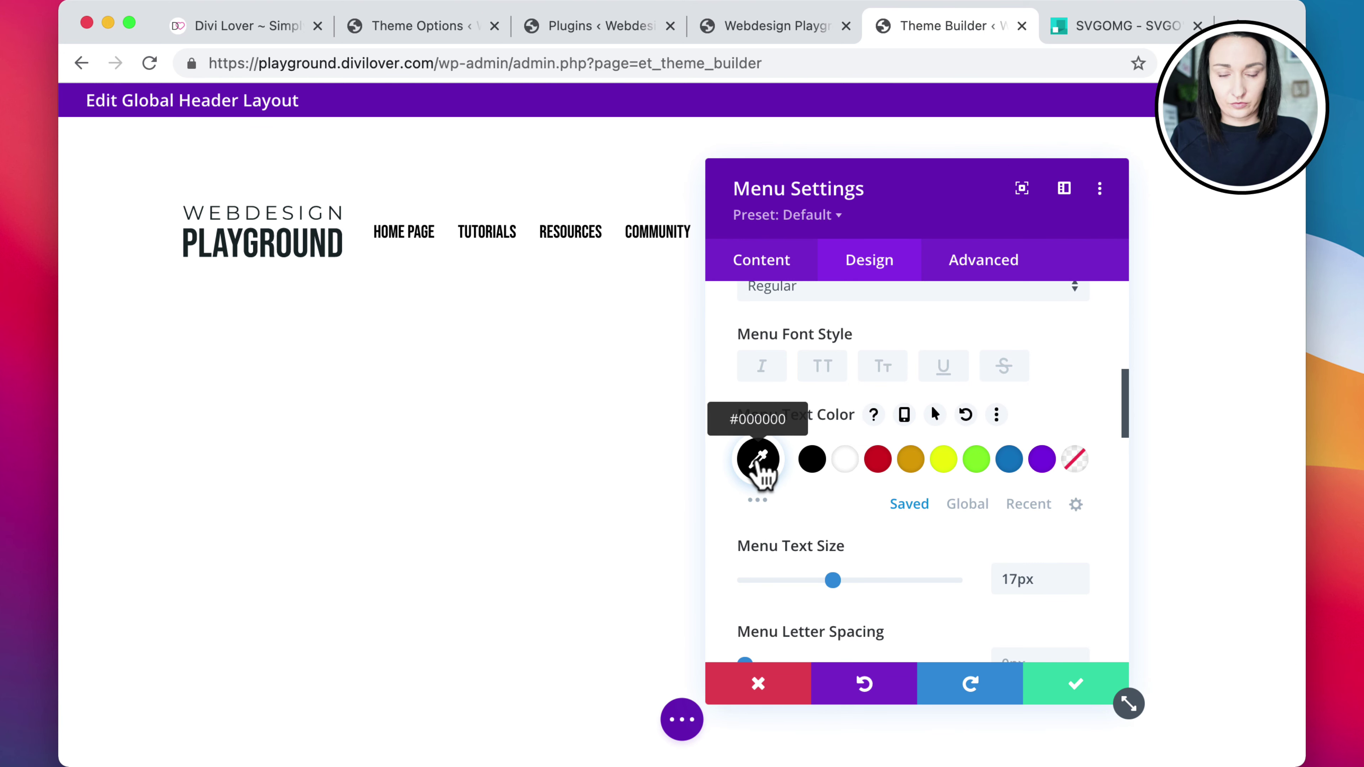
click(967, 504)
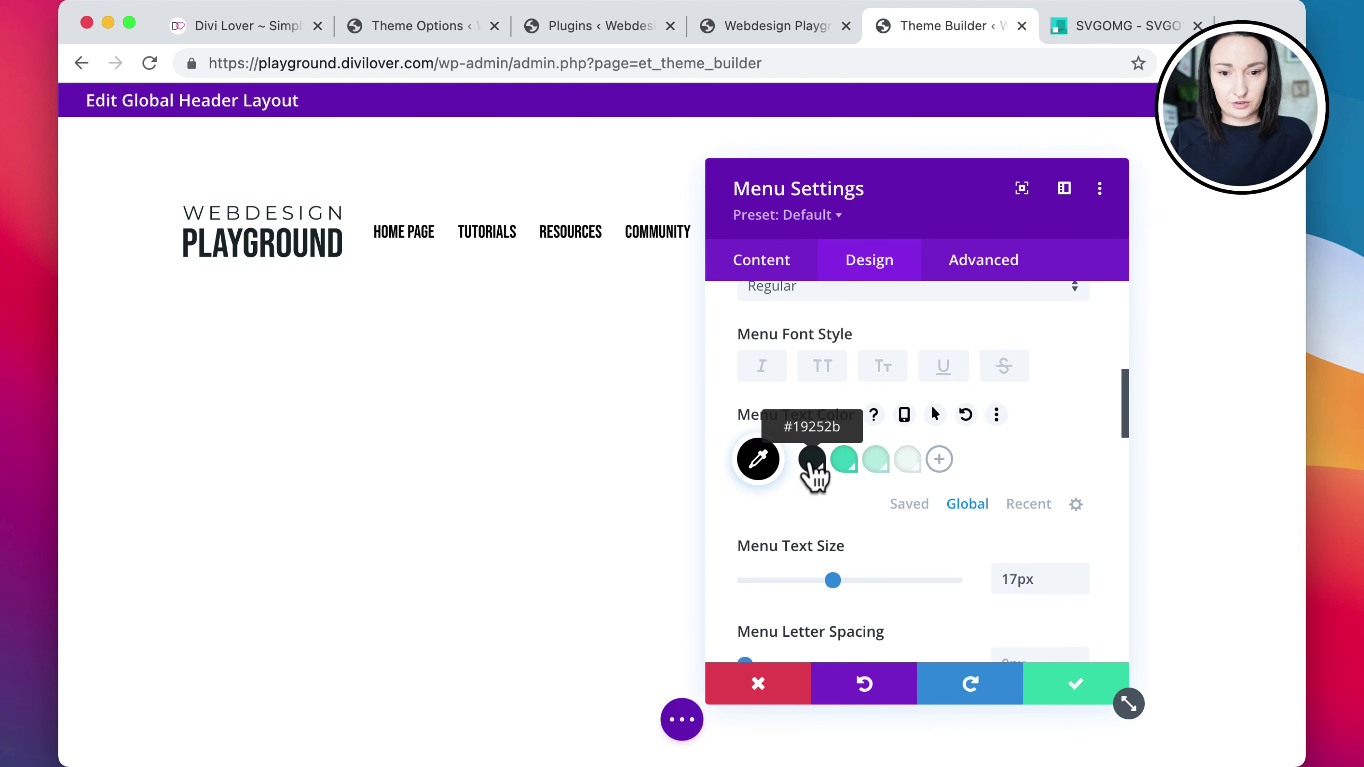
click(812, 460)
Choose the global color #35c4b9 for the Active Link Color and move the settings window off the menu
scroll(862, 433, up, 3)
scroll(861, 433, up, 3)
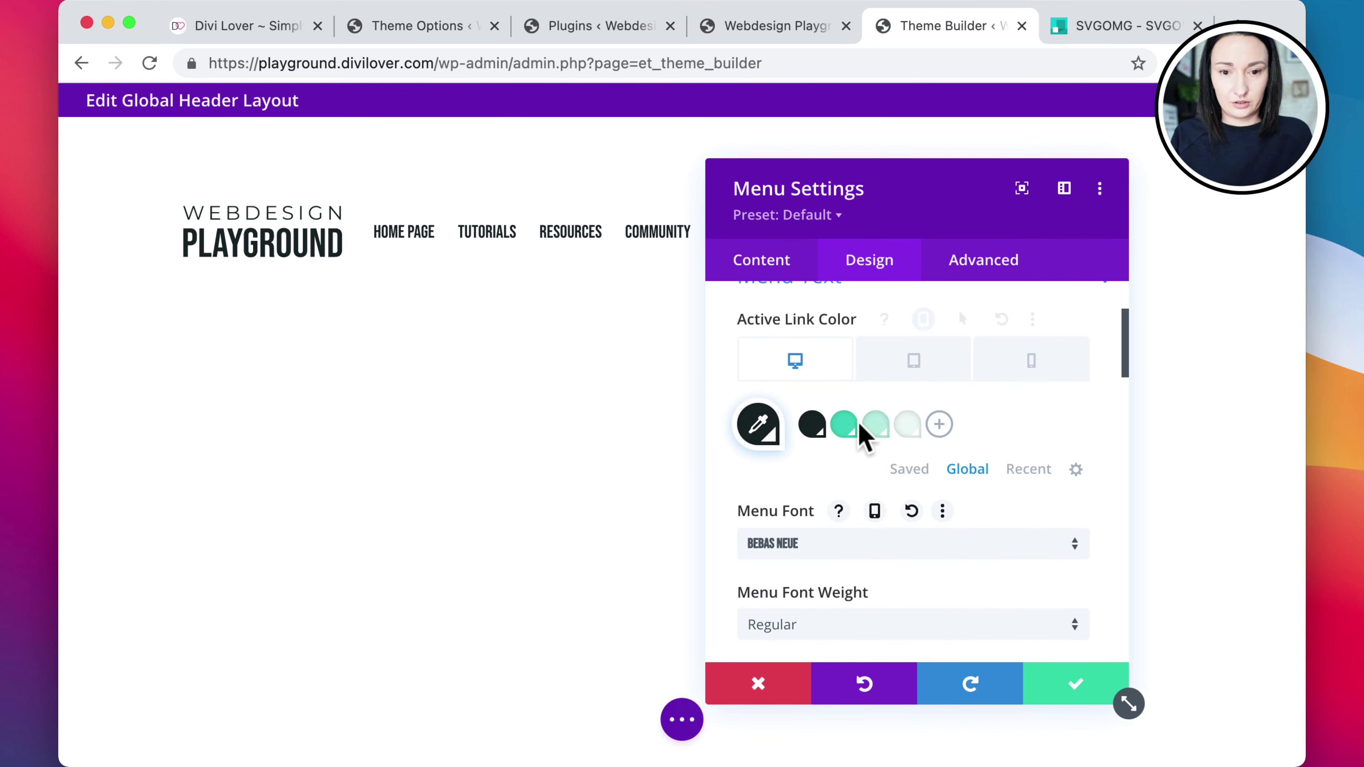
click(844, 423)
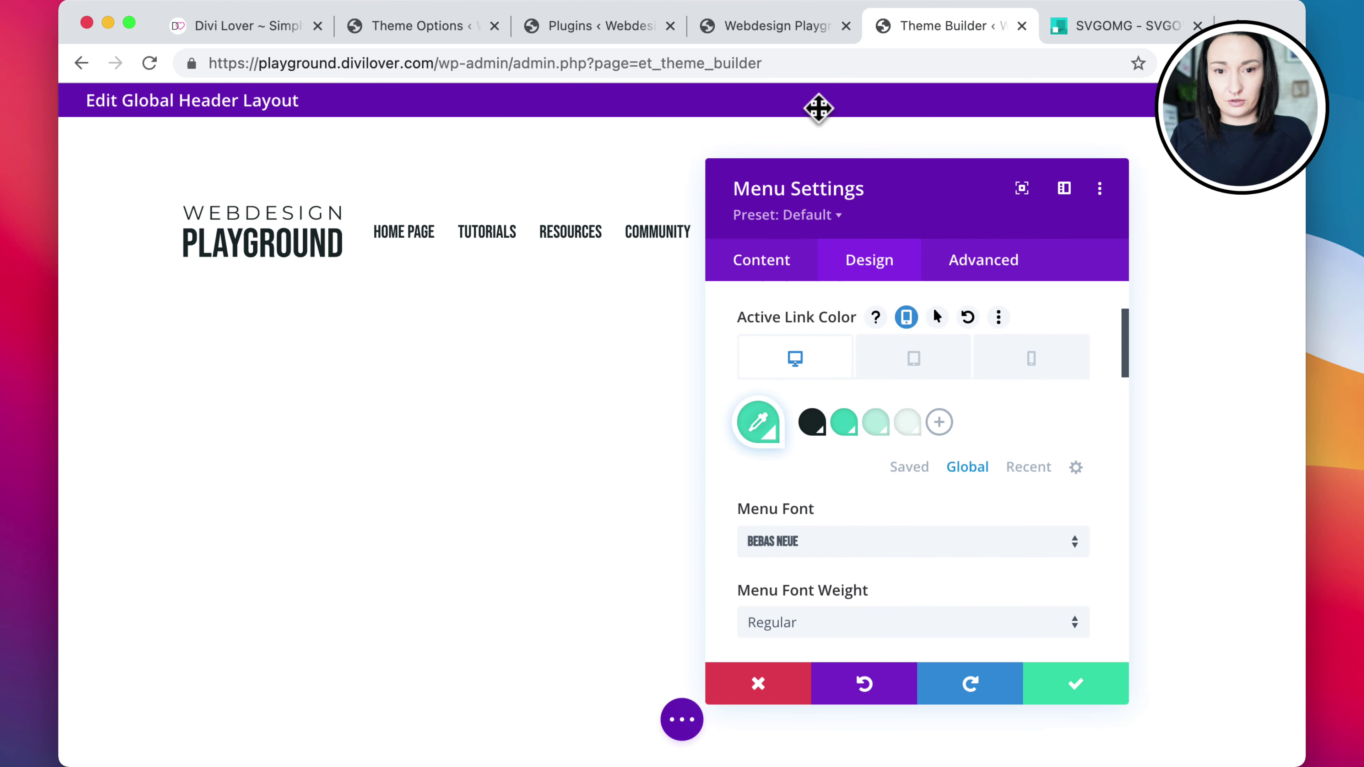
drag(816, 109, 1022, 140)
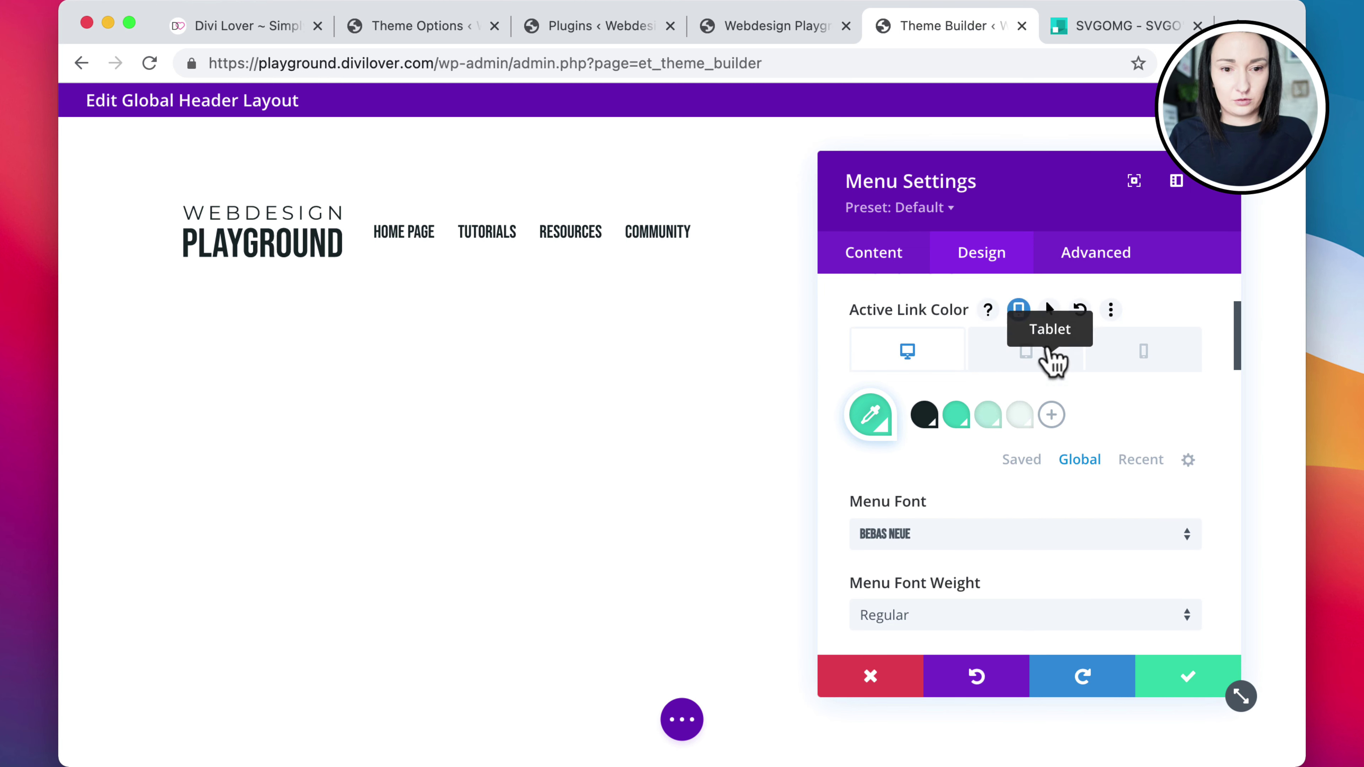
click(1079, 310)
Align the menu text to the right and move the settings window off the menu items
scroll(981, 386, down, 3)
scroll(980, 388, down, 5)
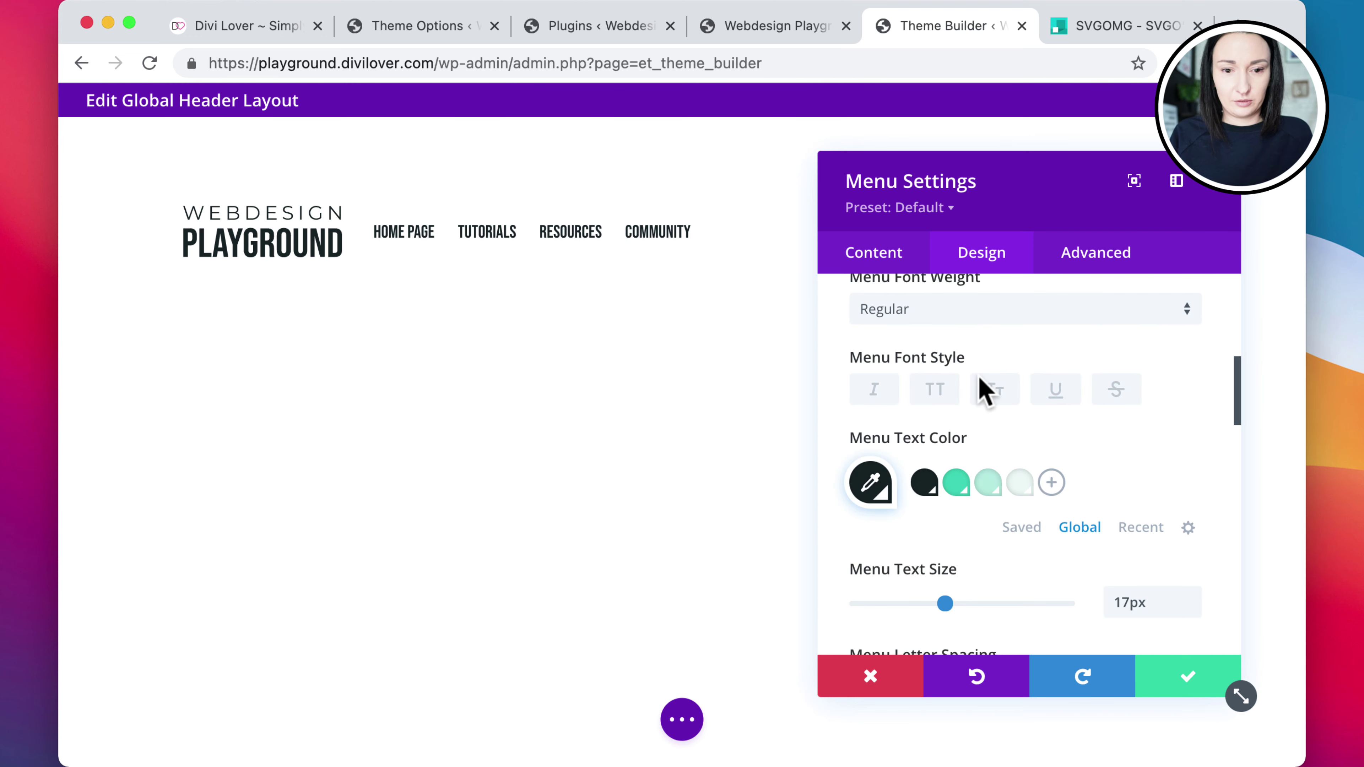
scroll(978, 388, down, 5)
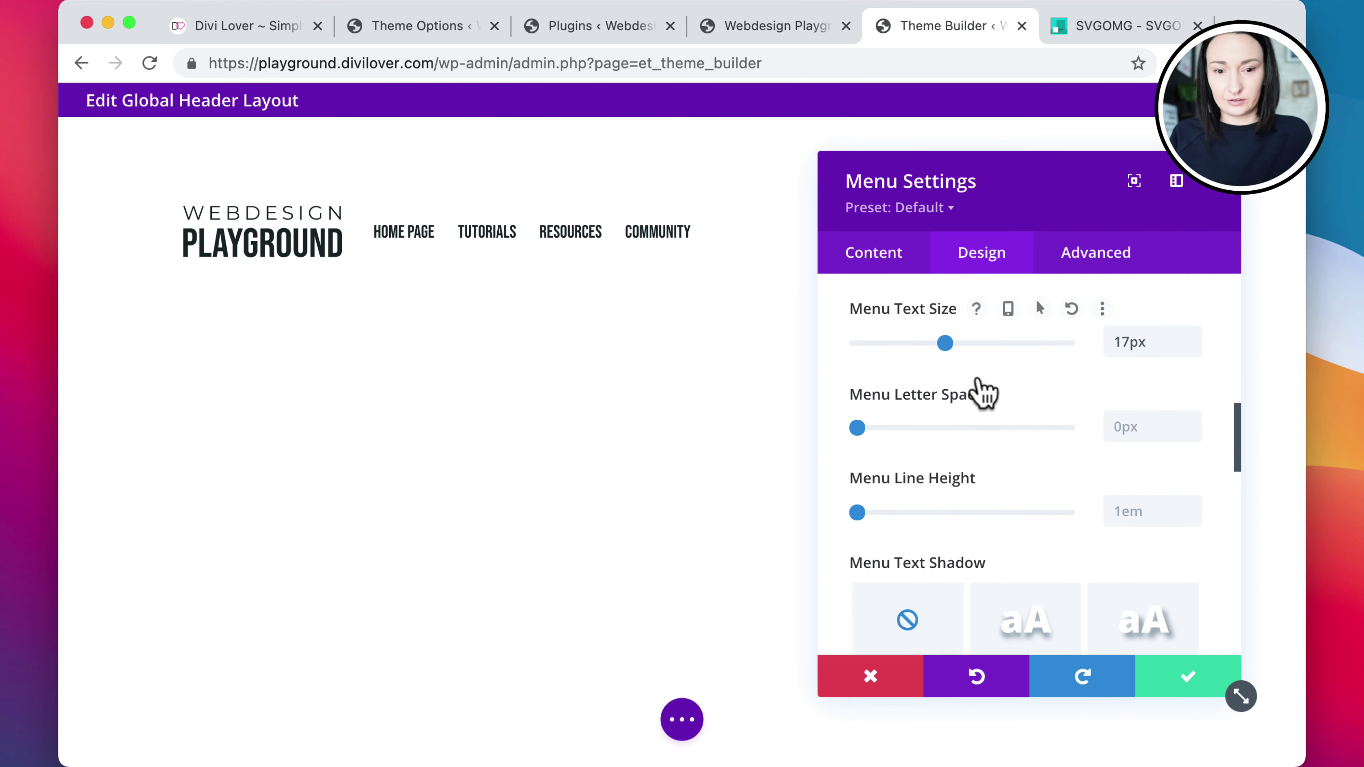
click(1079, 555)
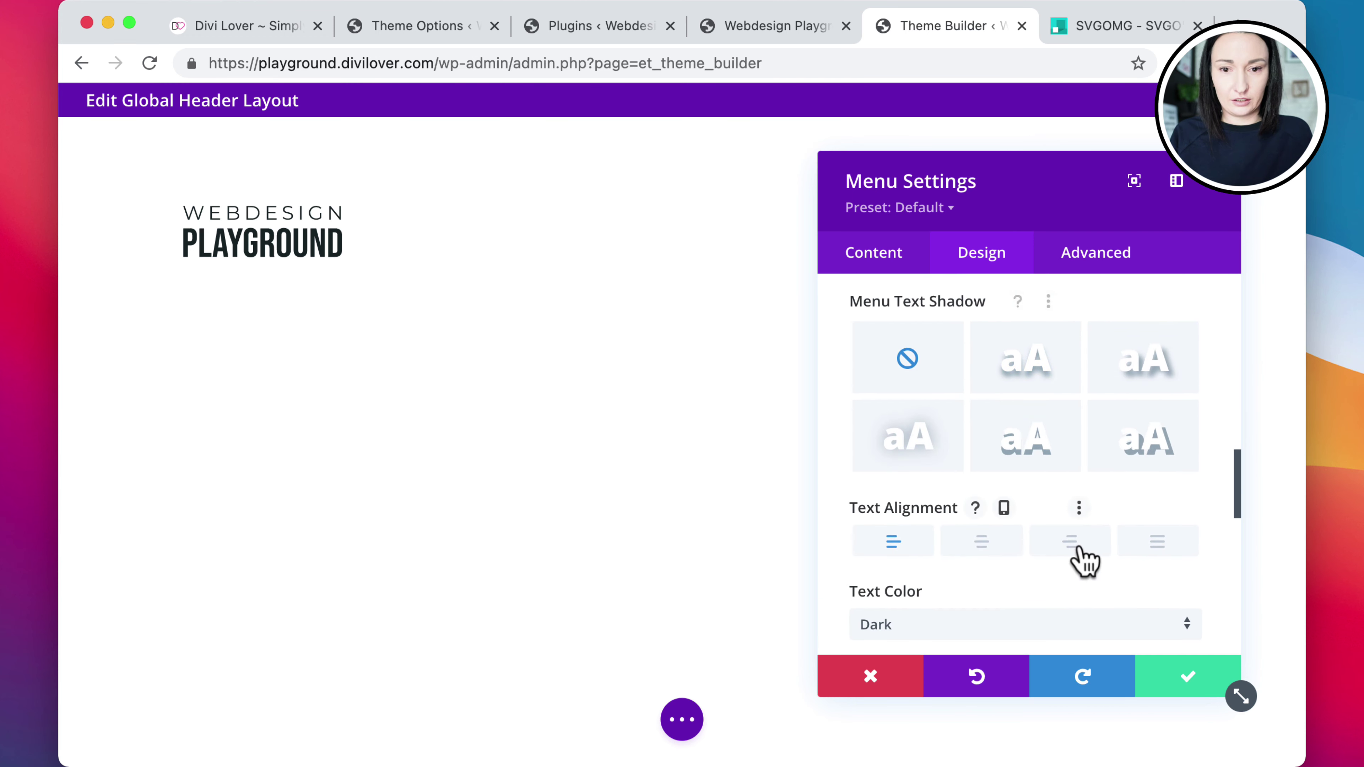
drag(1045, 219, 654, 177)
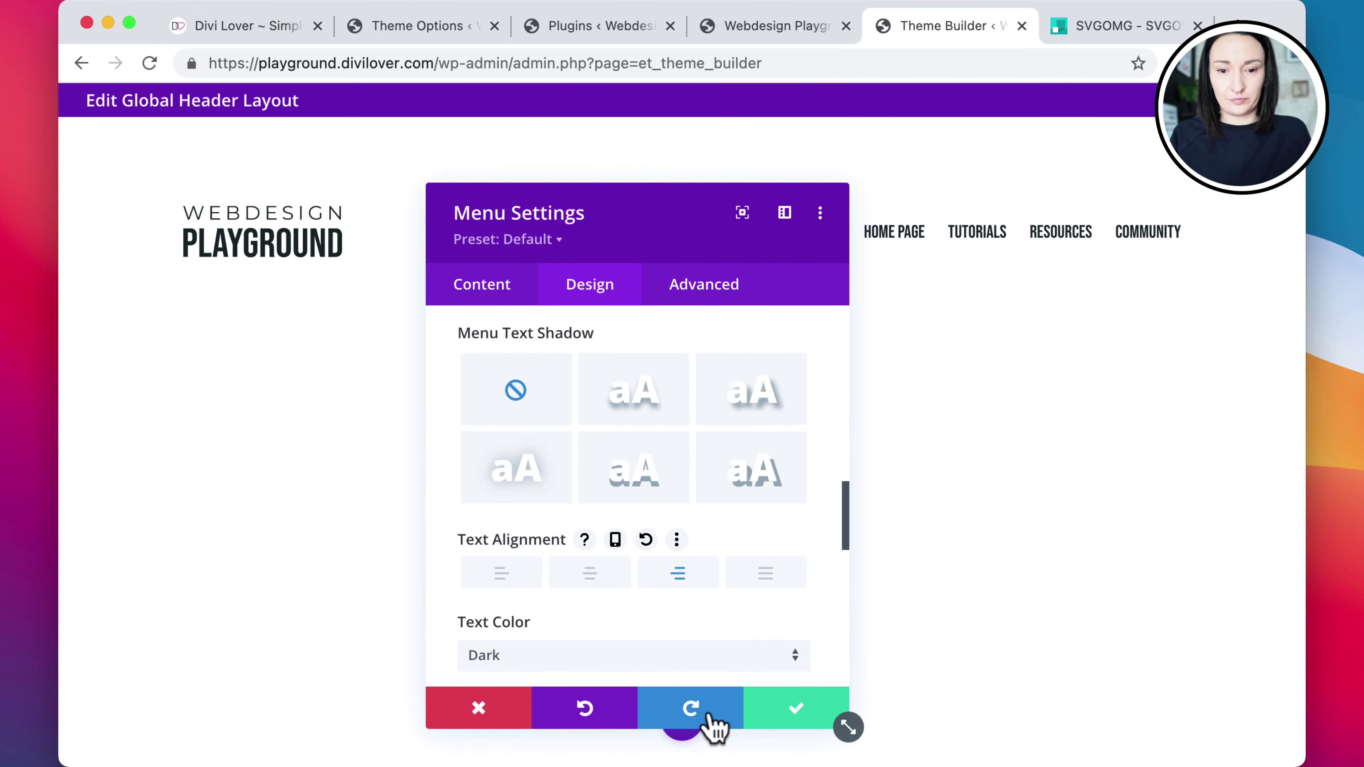
Apply the menu module settings, save the global header layout, and save the Theme Builder changes
click(803, 712)
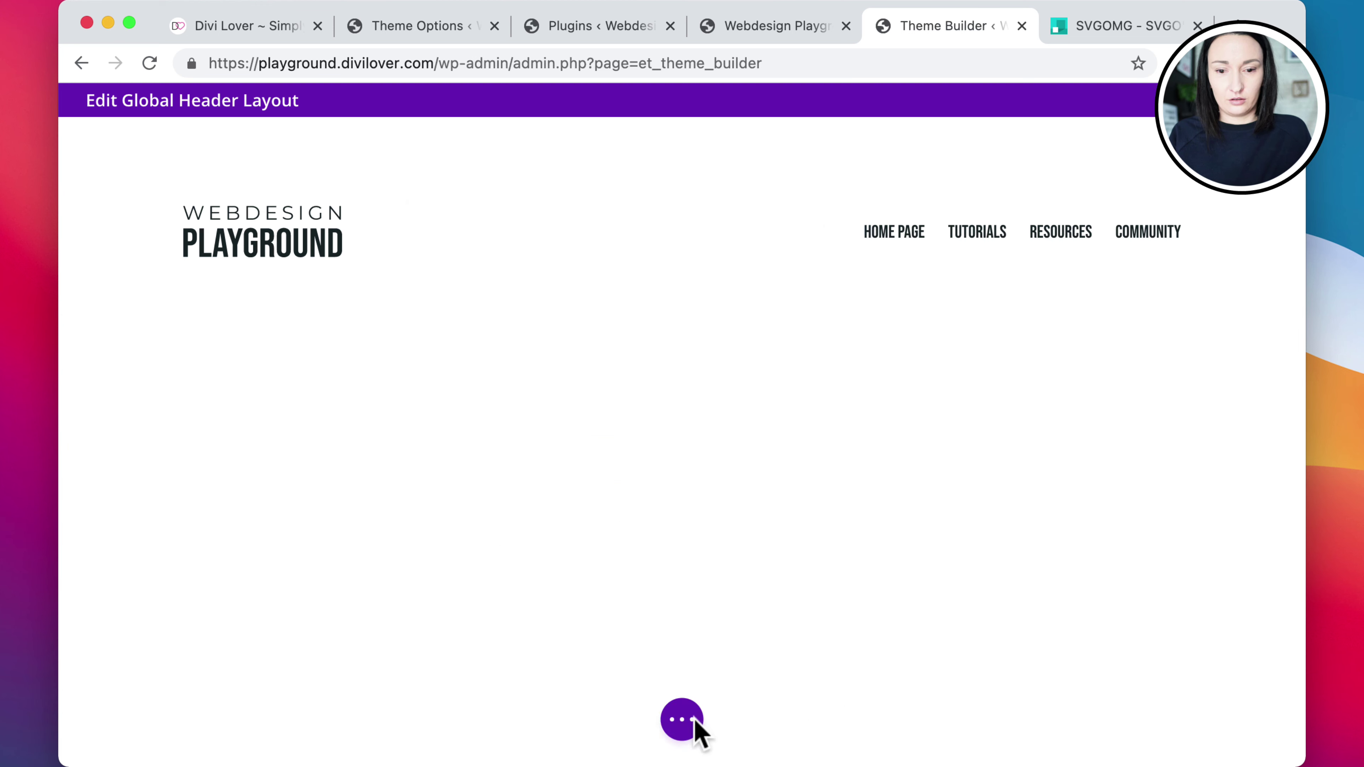
click(1242, 720)
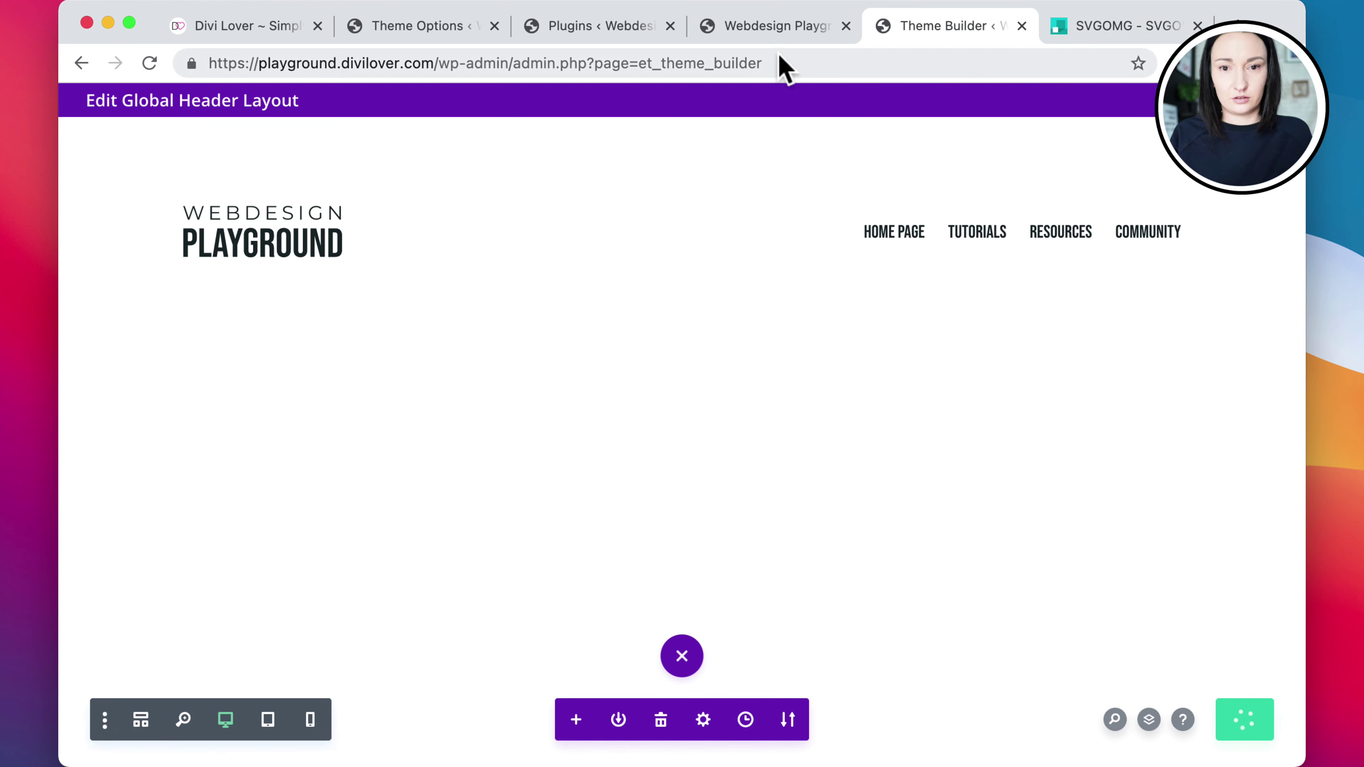
click(730, 29)
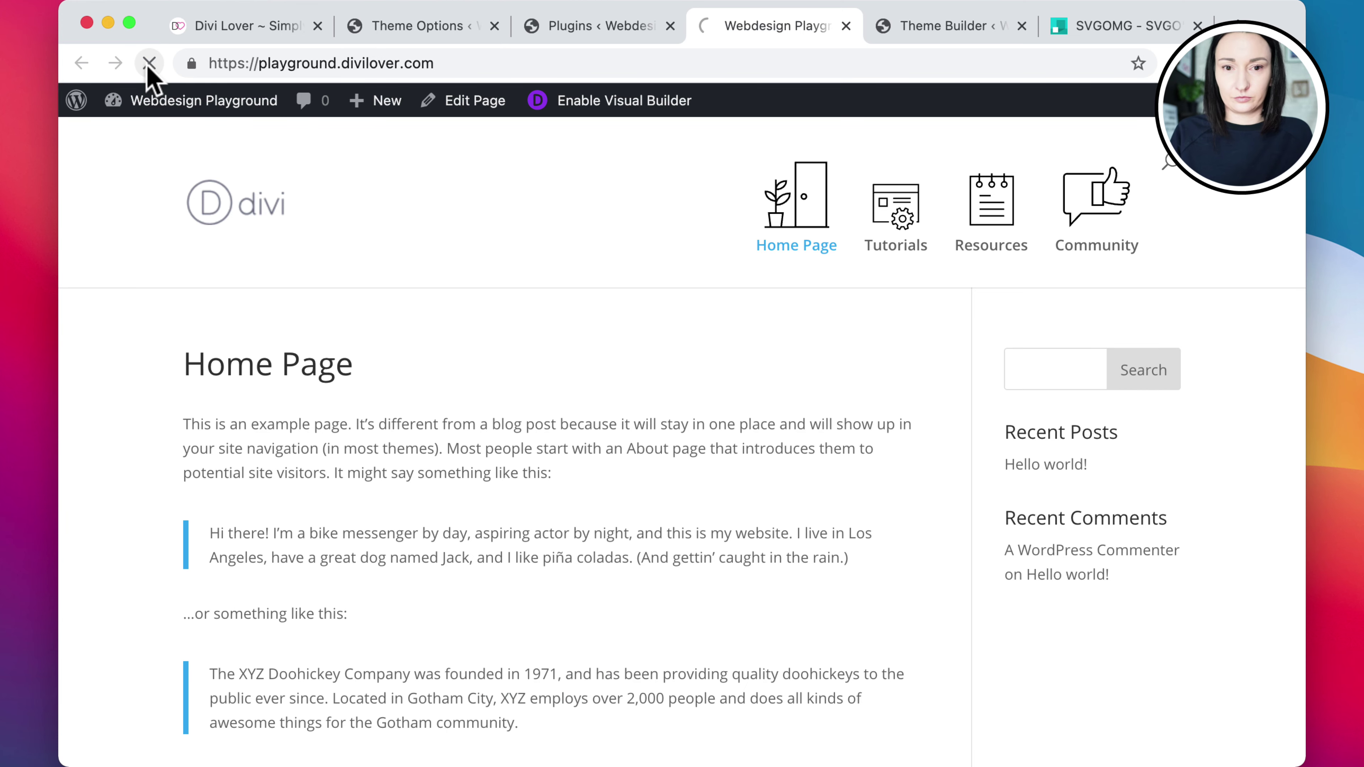
click(935, 27)
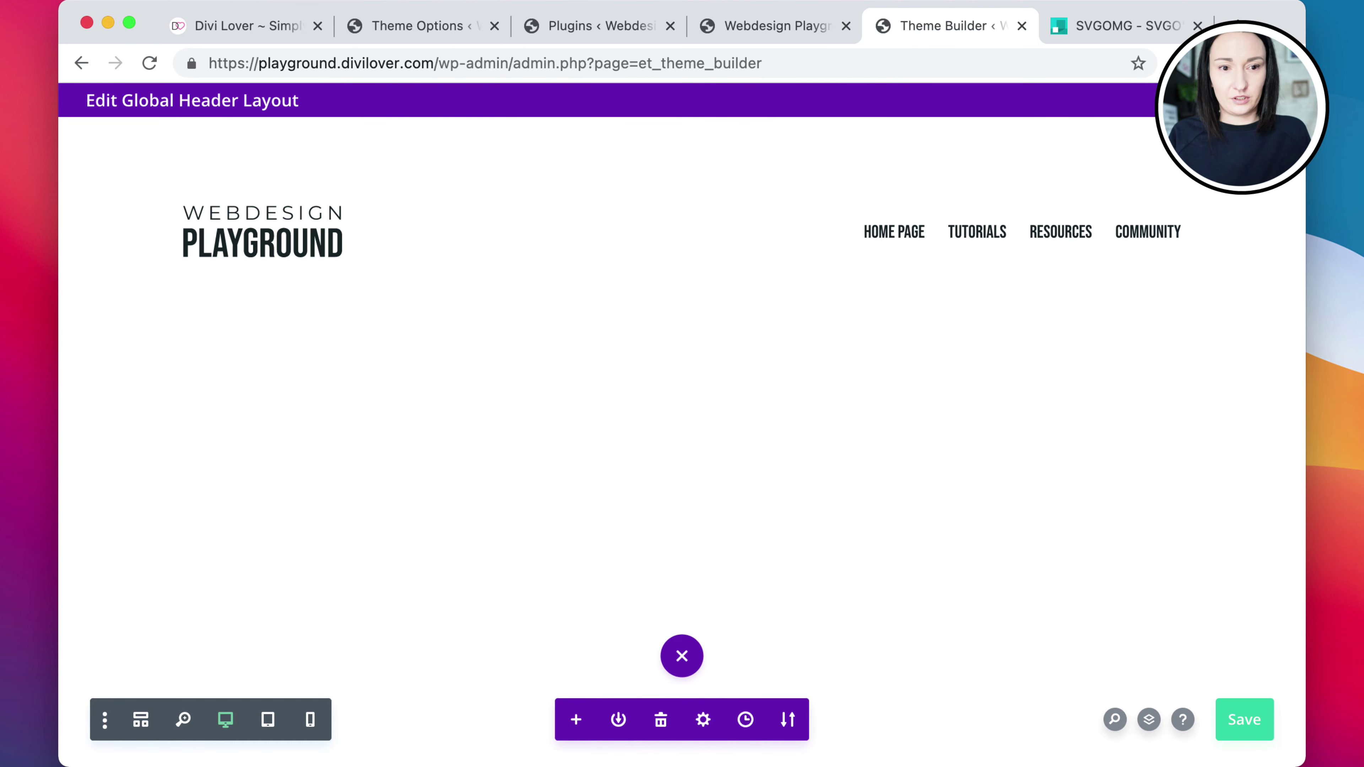
click(1289, 101)
click(359, 174)
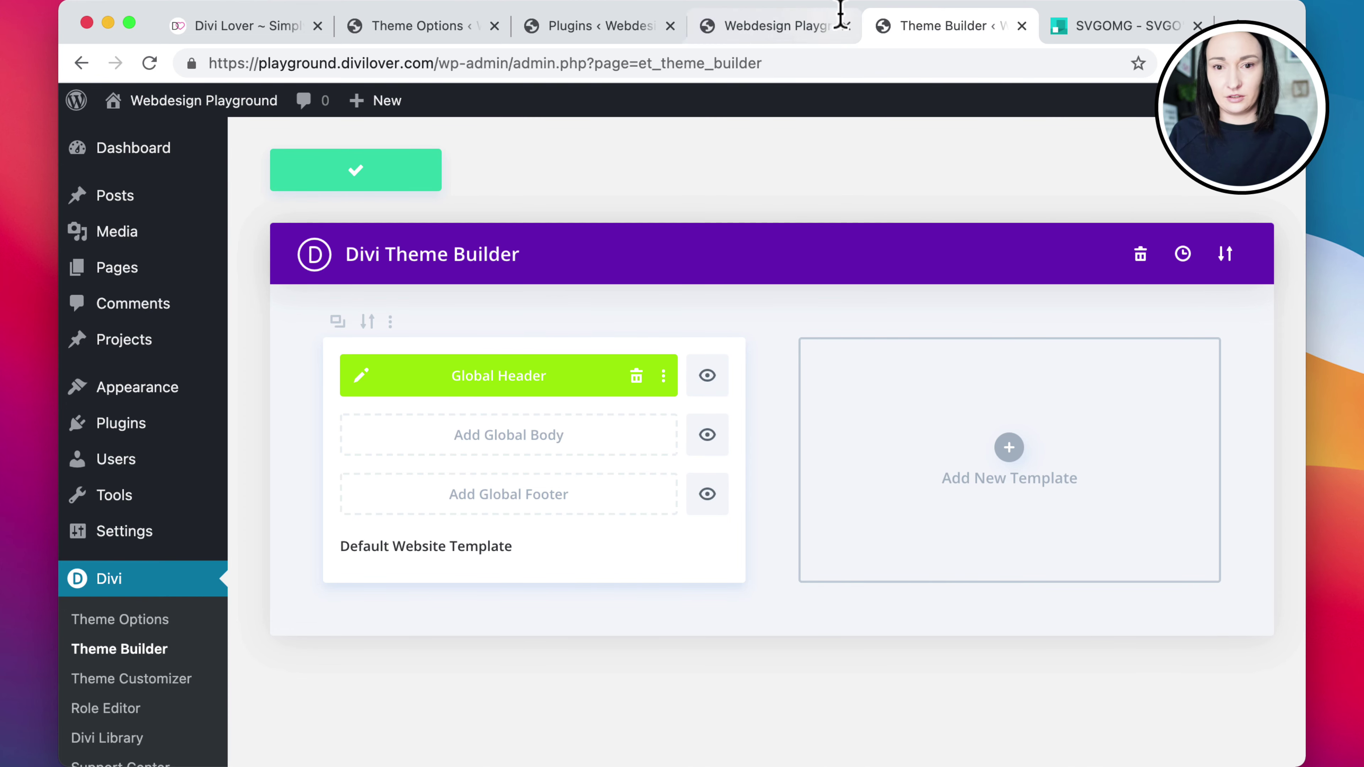
Reload the live home page and inspect the Home Page menu link in the browser's developer tools
click(764, 28)
click(142, 67)
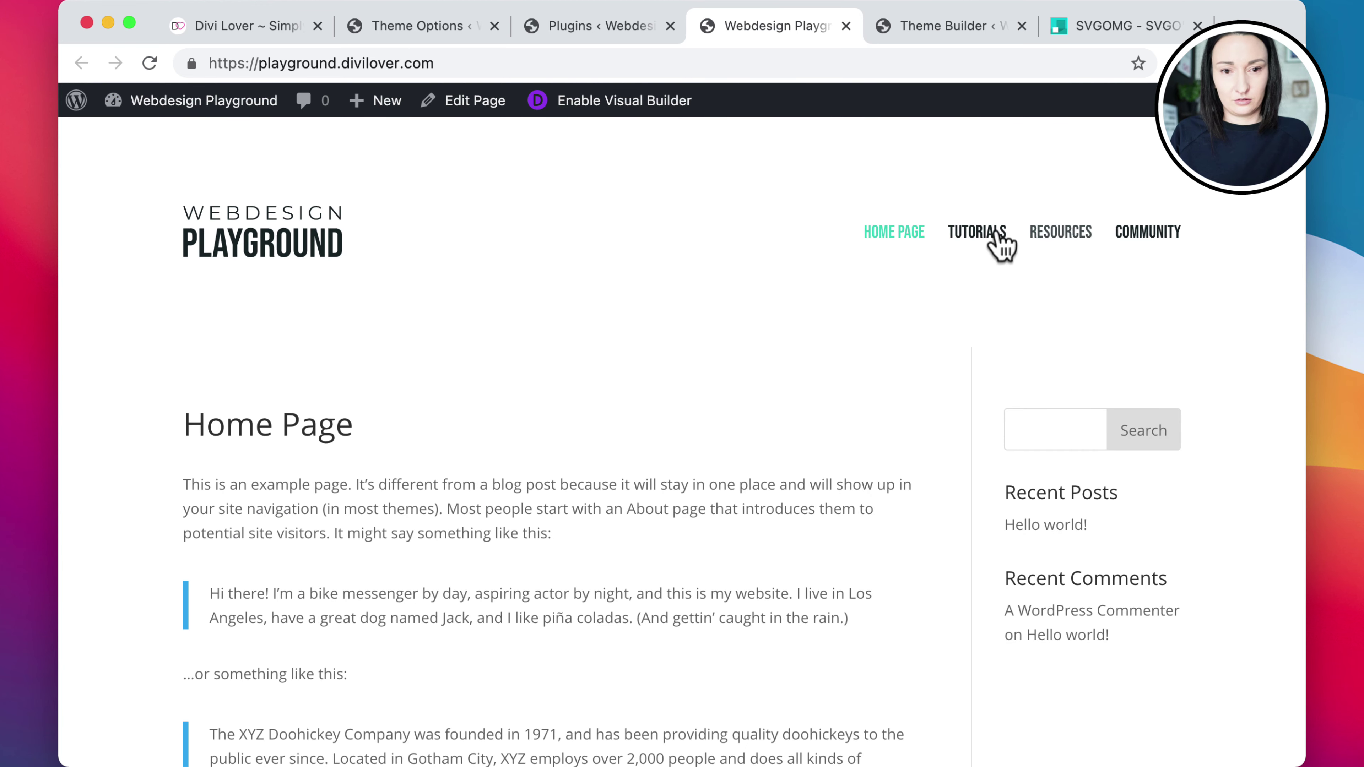
right_click(765, 380)
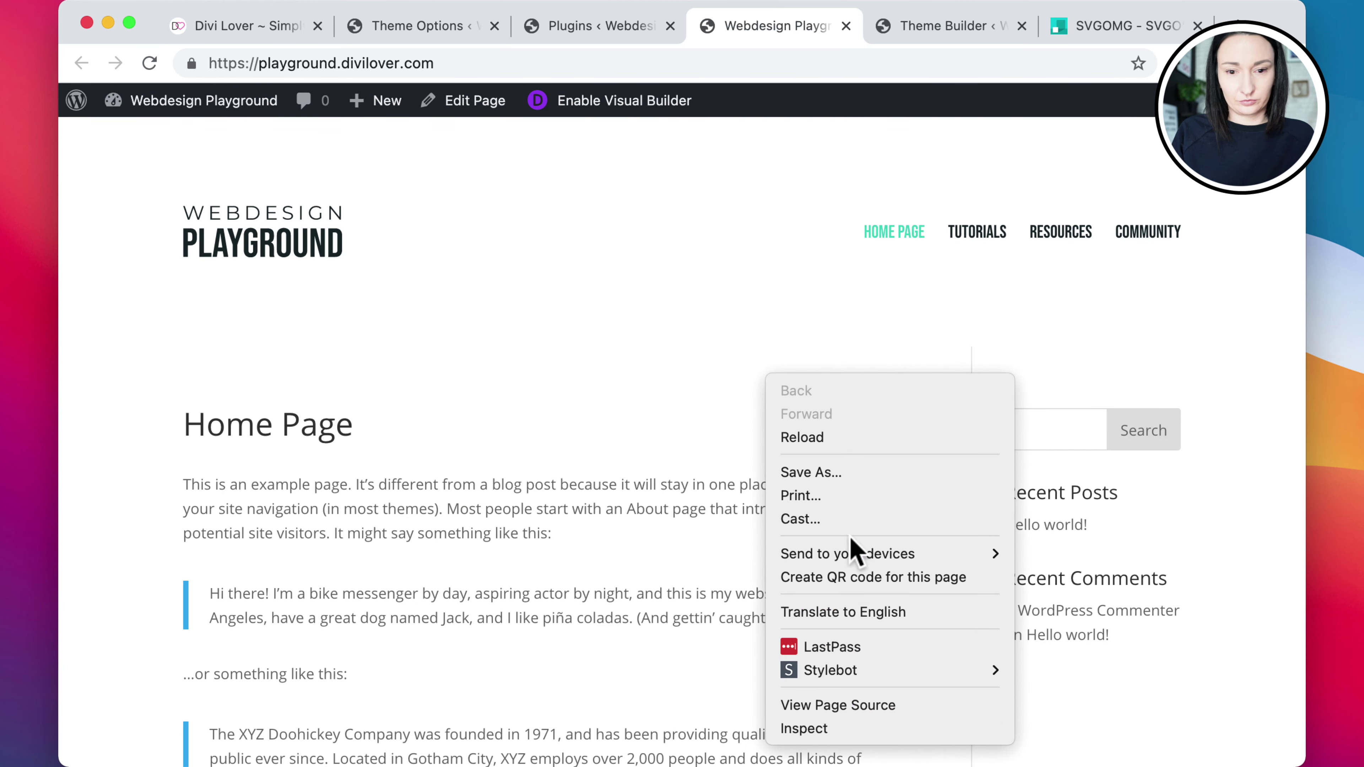
click(837, 729)
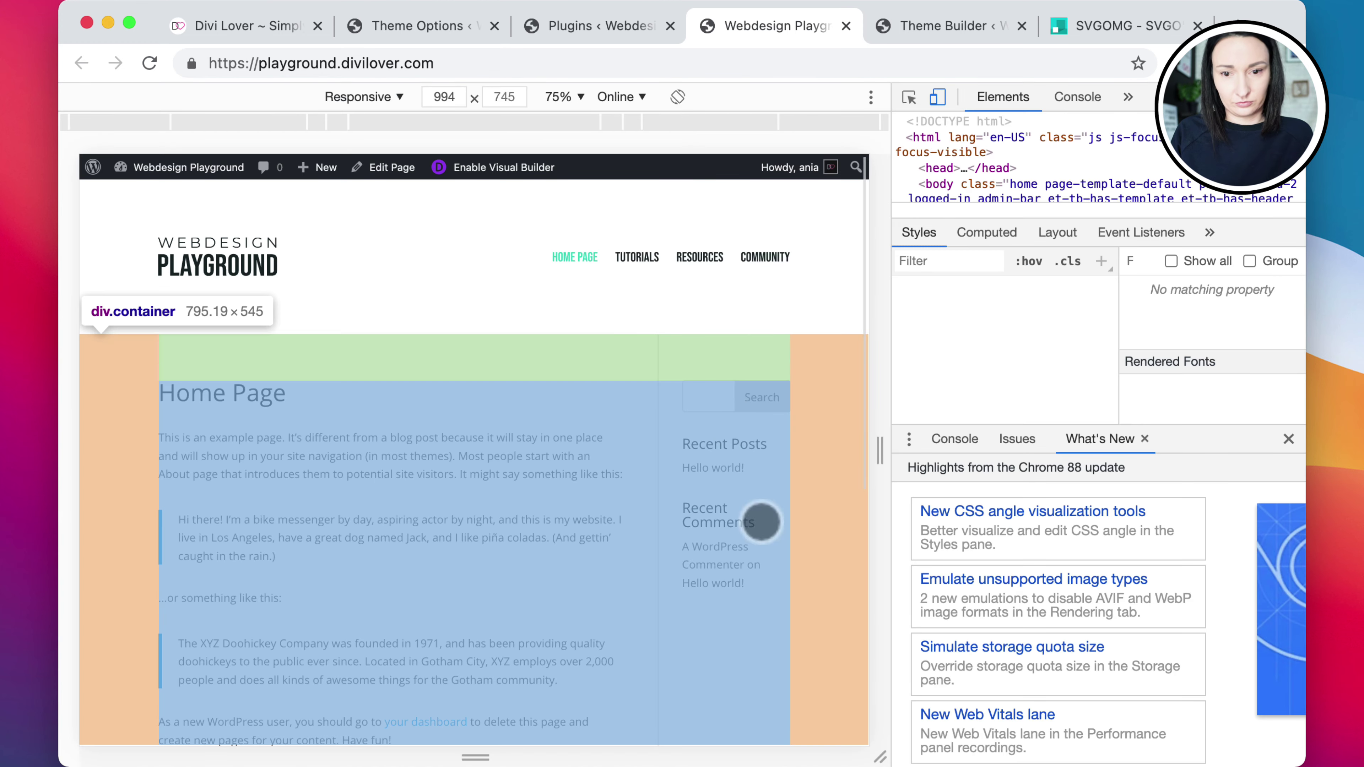
click(908, 97)
click(577, 261)
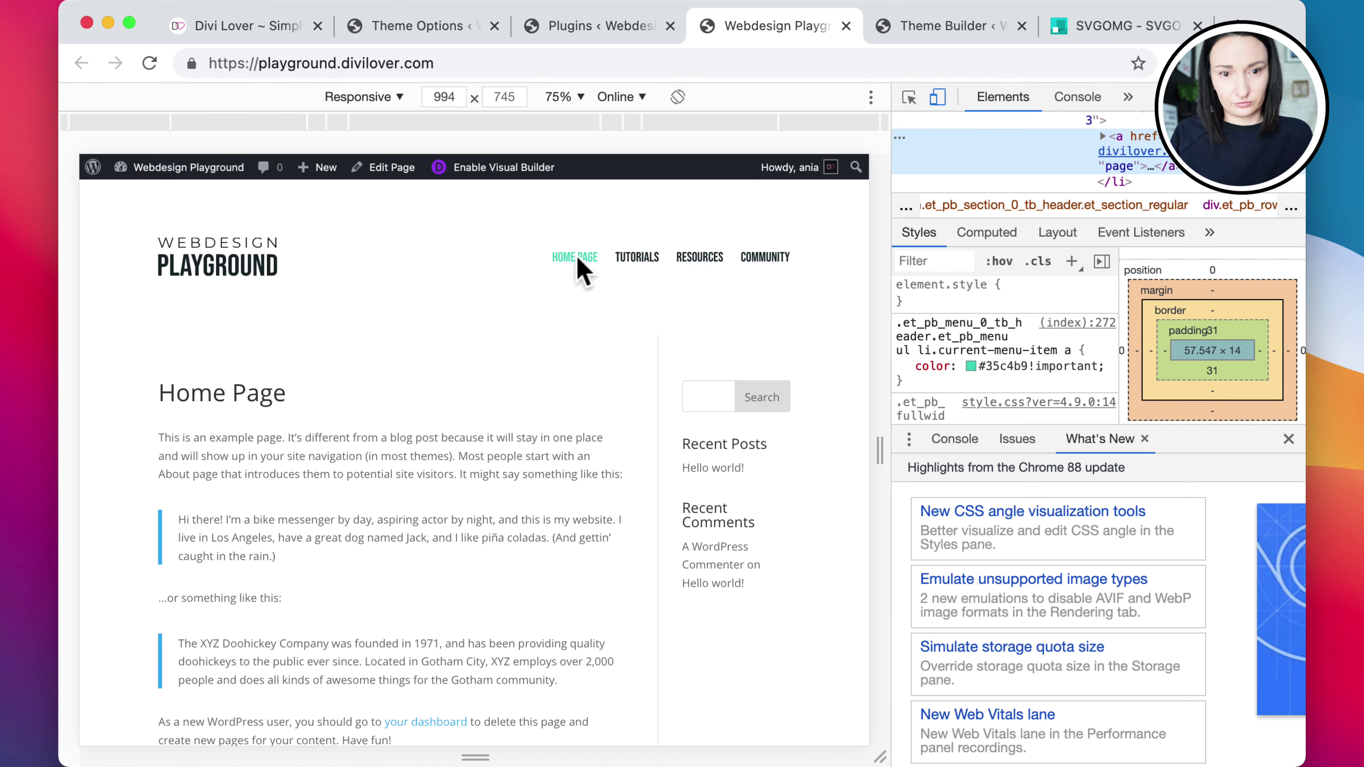
Examine the markup and classes of the list item around the Home Page menu link
scroll(1101, 151, up, 3)
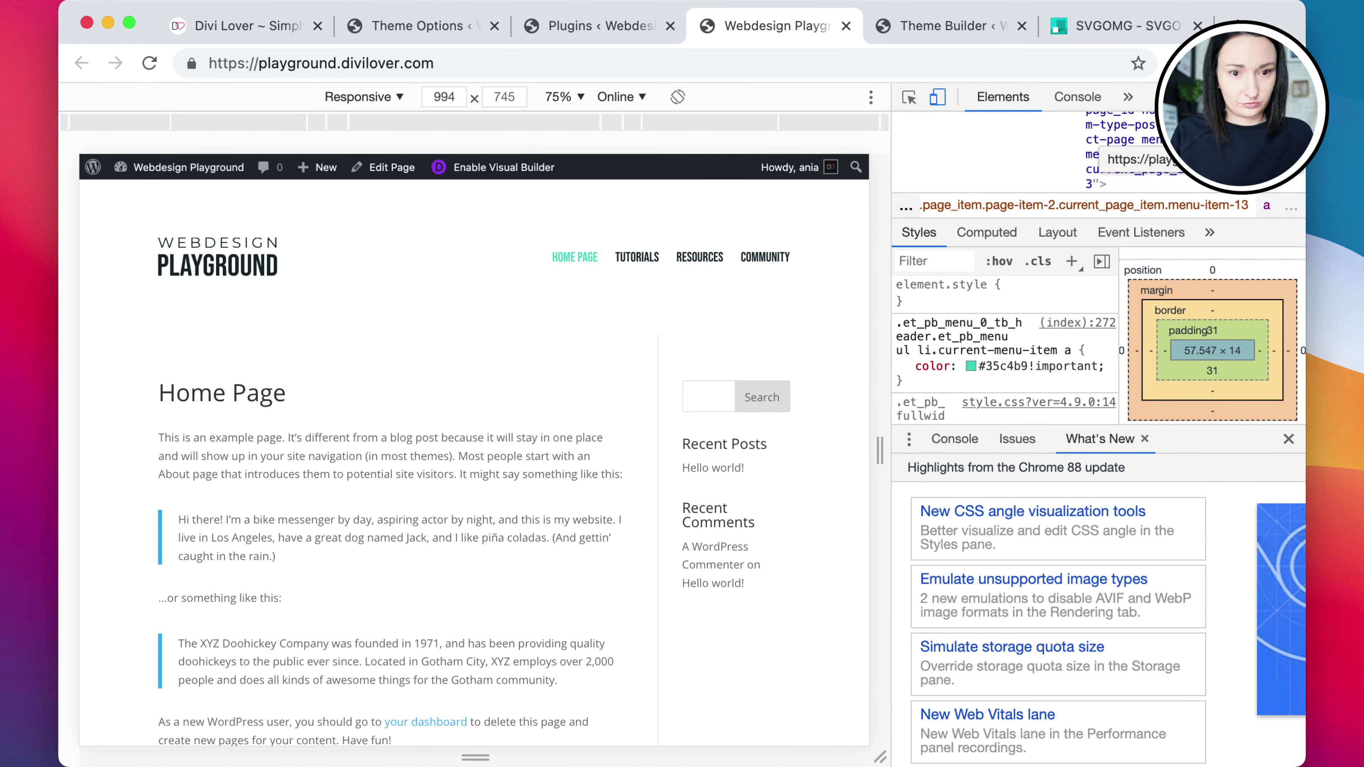
scroll(1106, 151, down, 1)
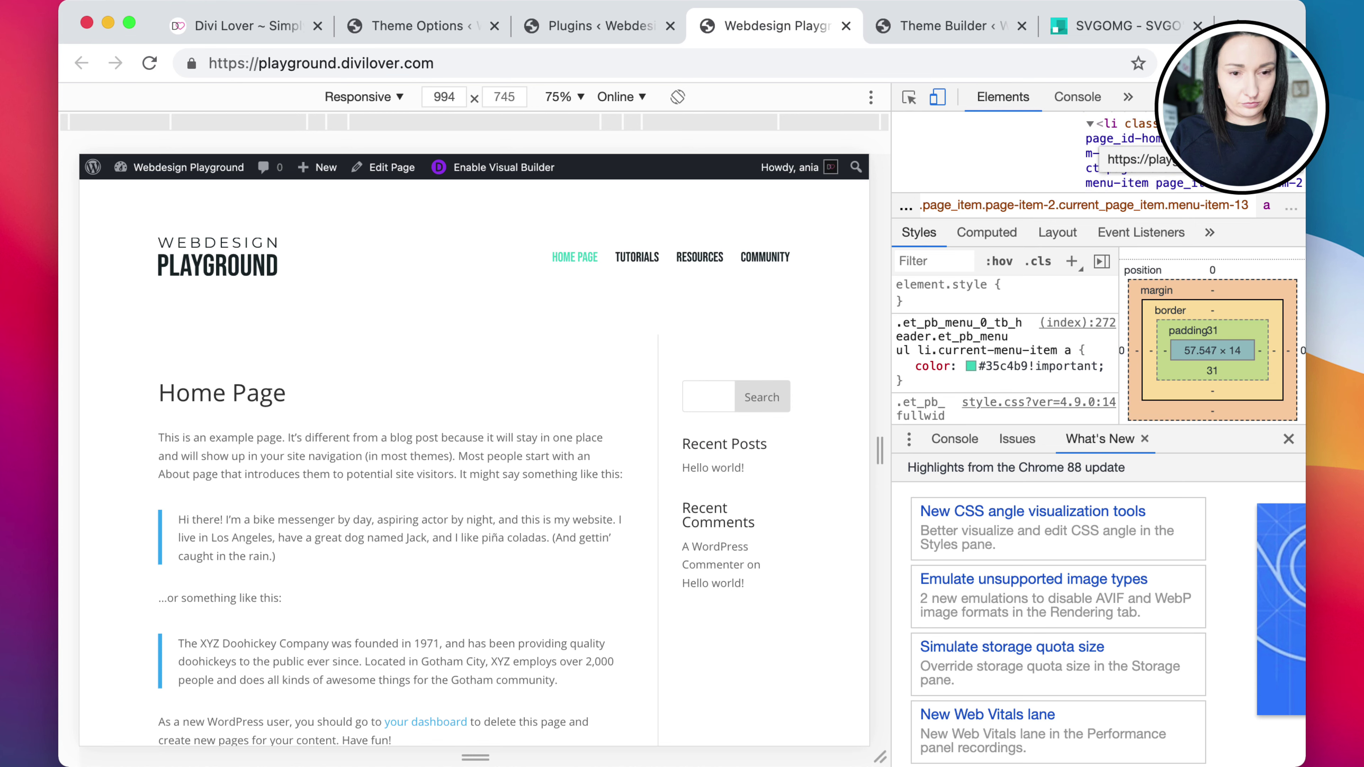
click(1115, 128)
scroll(1126, 155, down, 3)
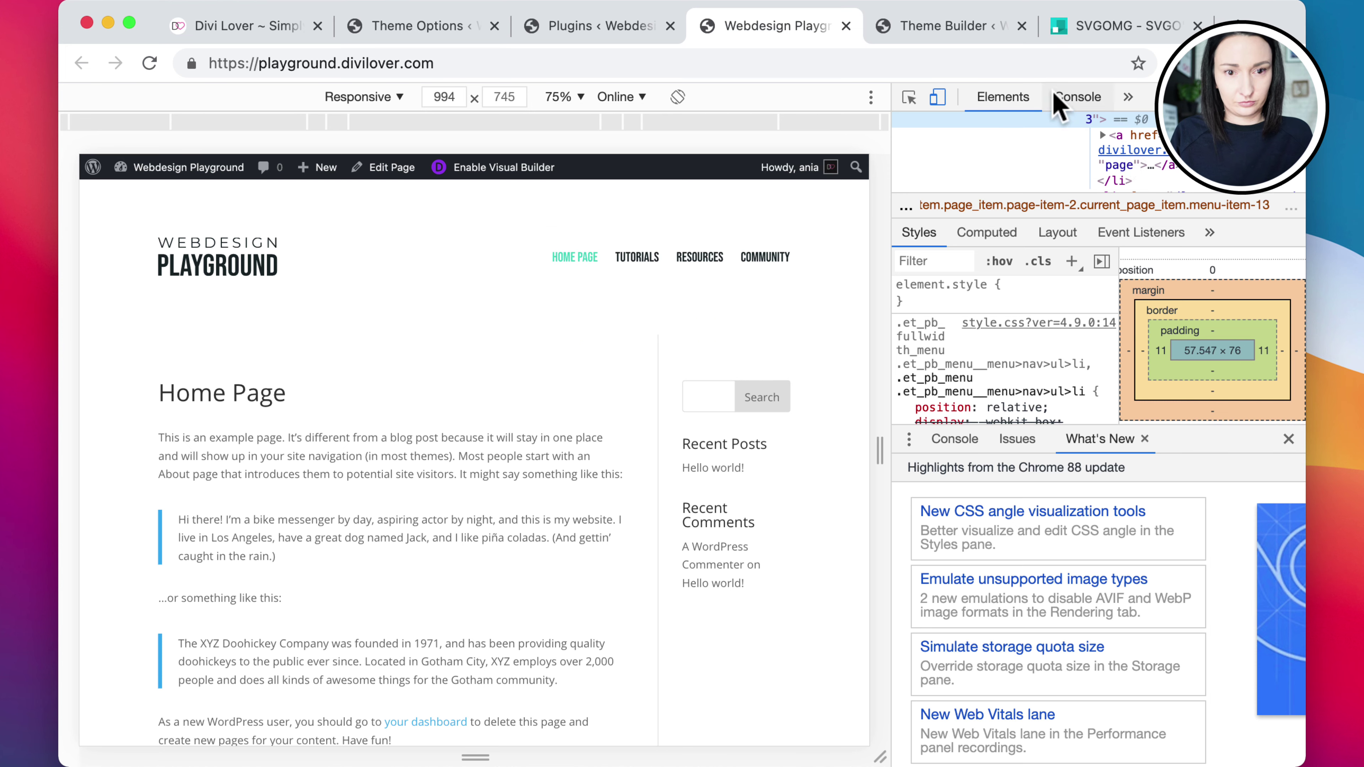
click(1078, 96)
click(1002, 97)
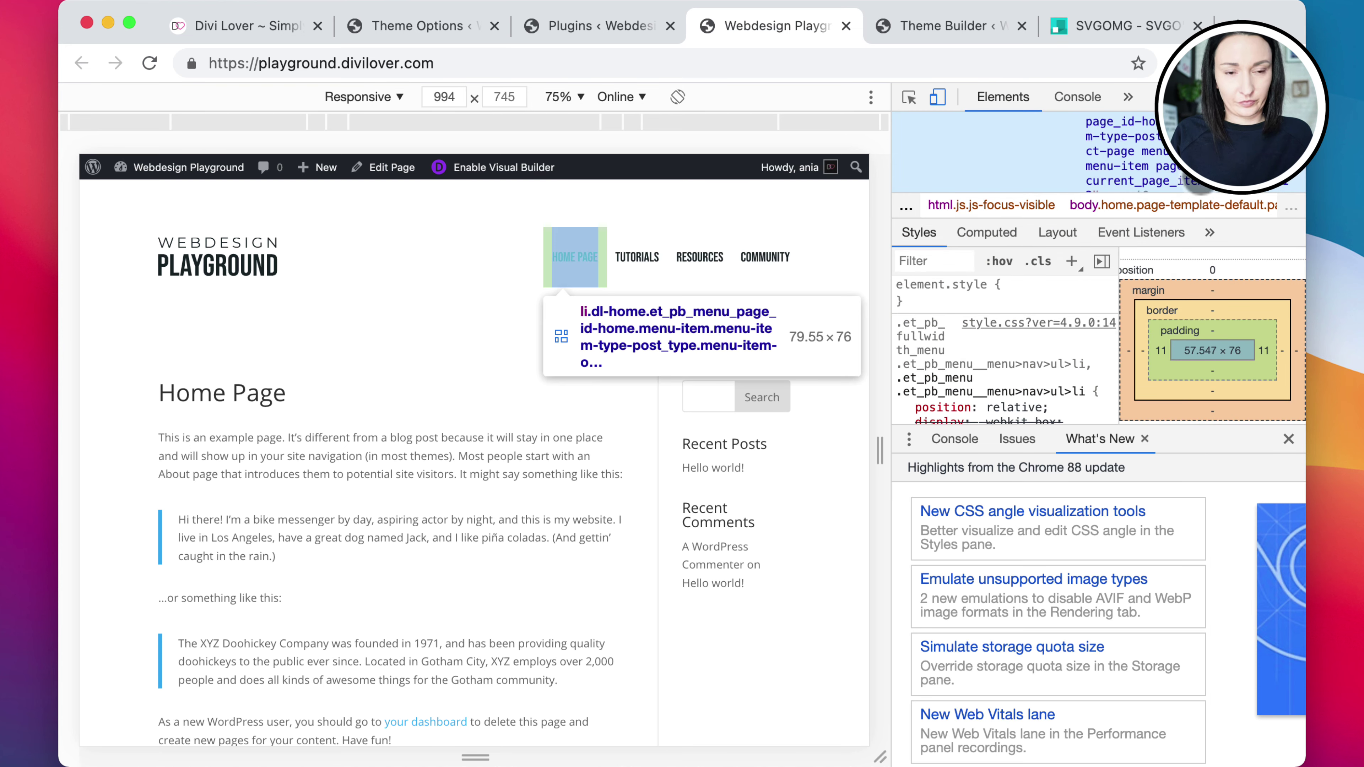
scroll(1203, 188, up, 5)
scroll(1206, 191, down, 3)
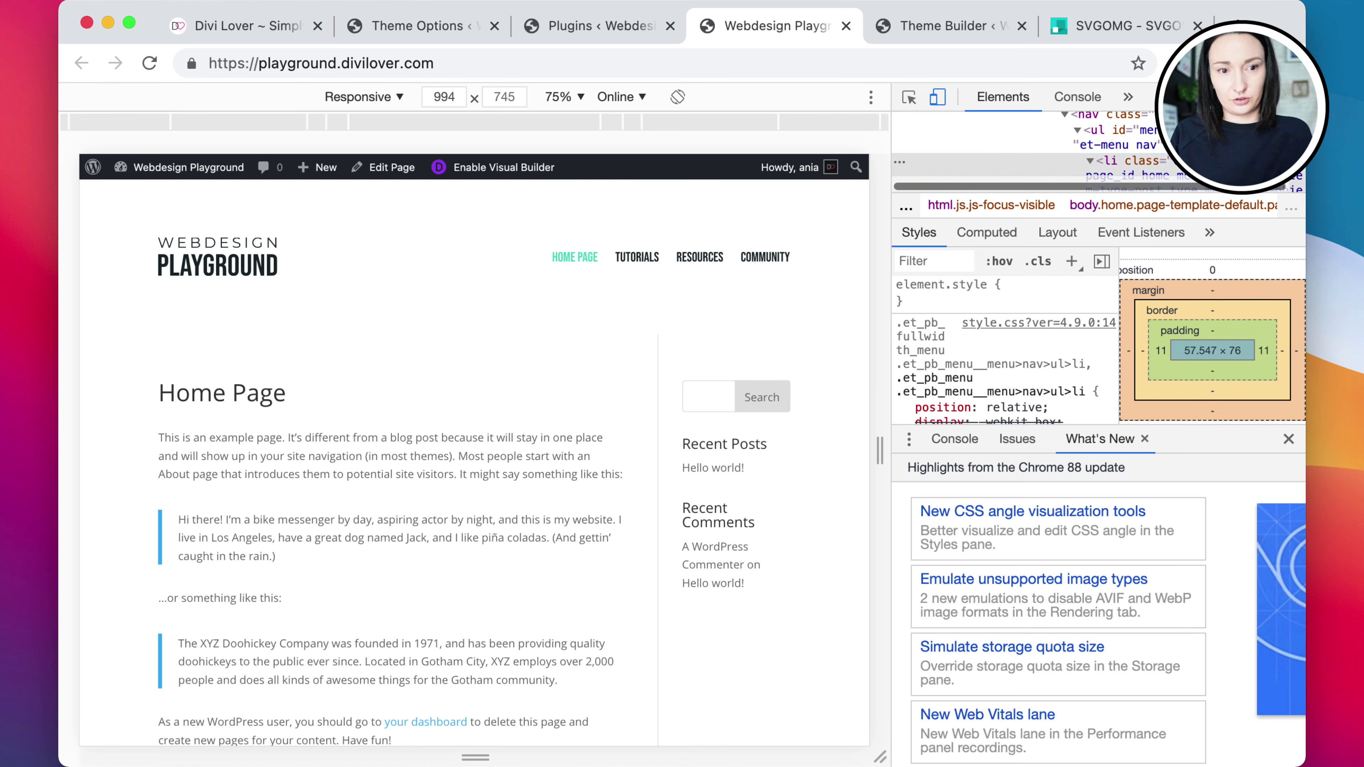
Close the developer tools' What's New drawer and inspect the Home Page menu link again
click(1289, 439)
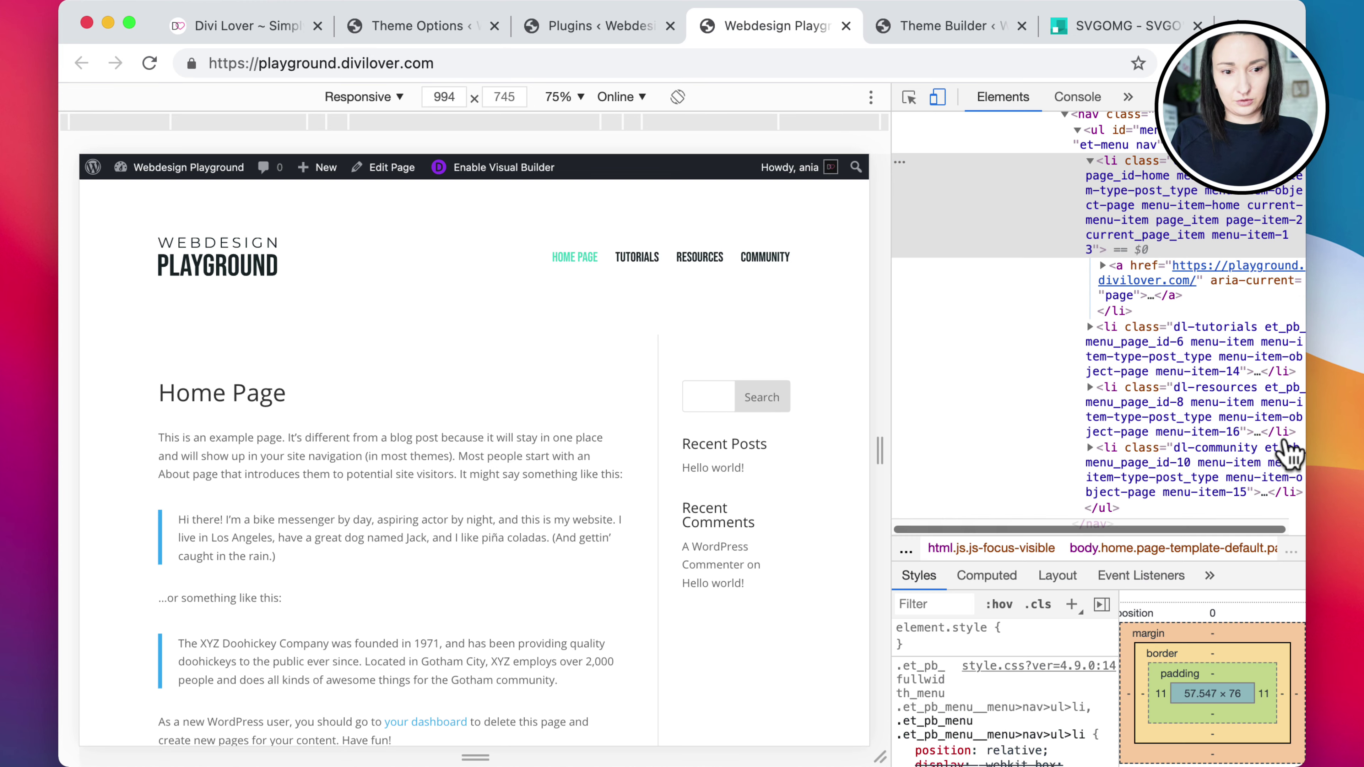
click(908, 97)
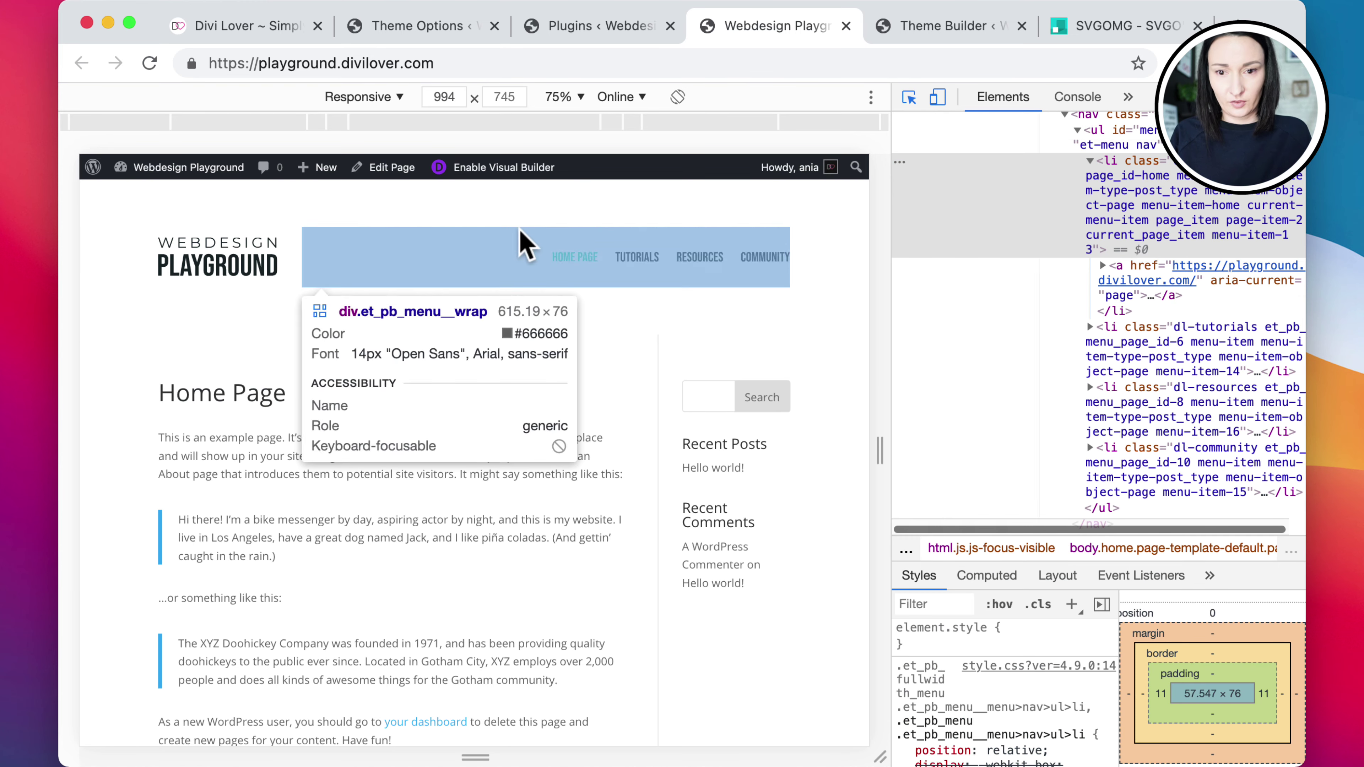
click(592, 261)
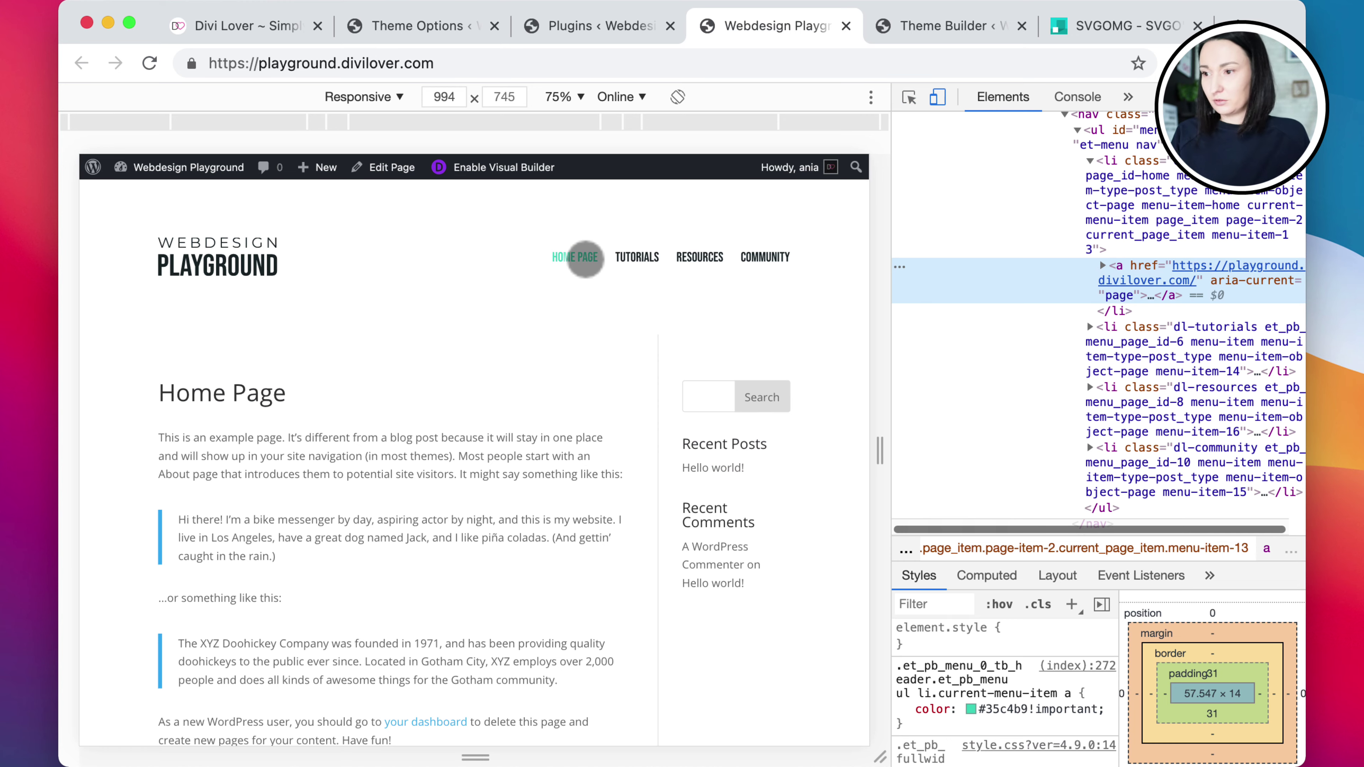
Open the Theme Builder from the Theme Options page and export all templates with the file name header
click(580, 28)
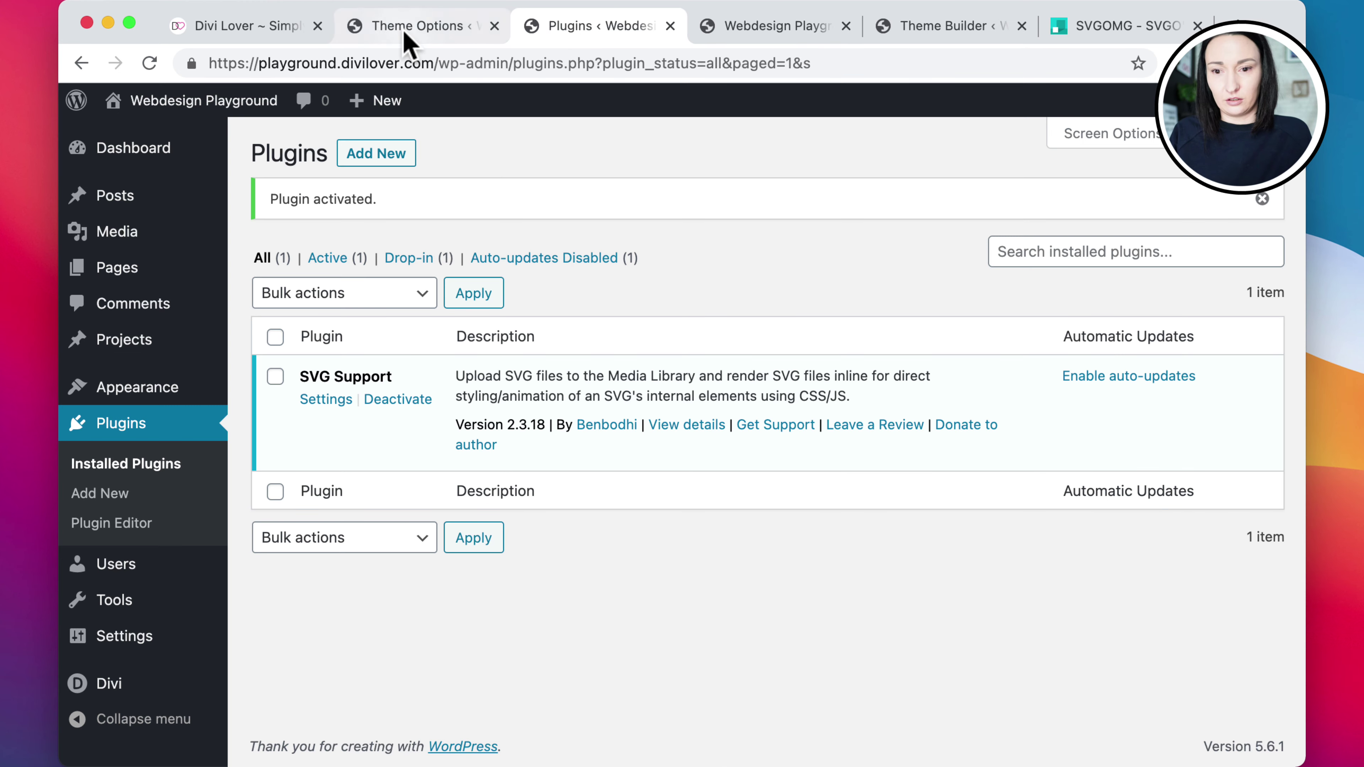
click(408, 37)
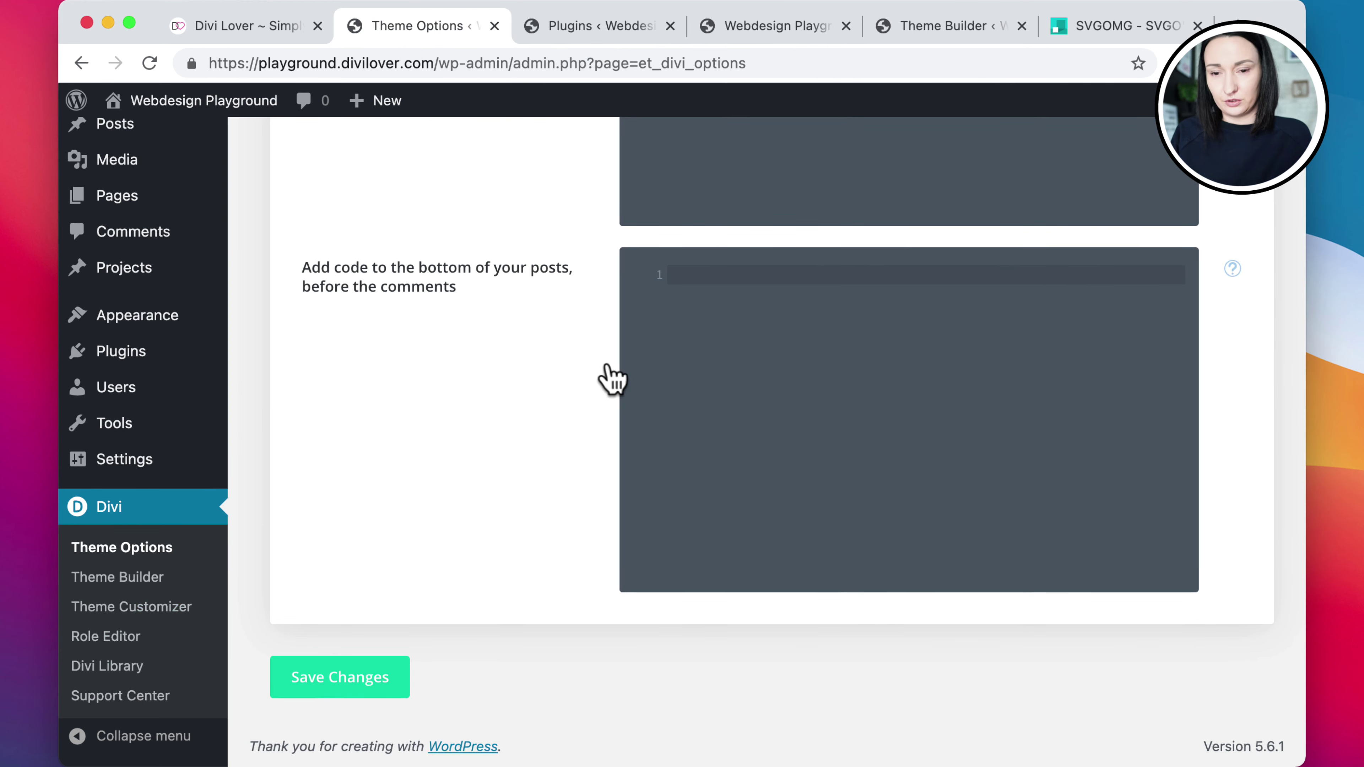
scroll(609, 376, up, 5)
scroll(608, 376, down, 4)
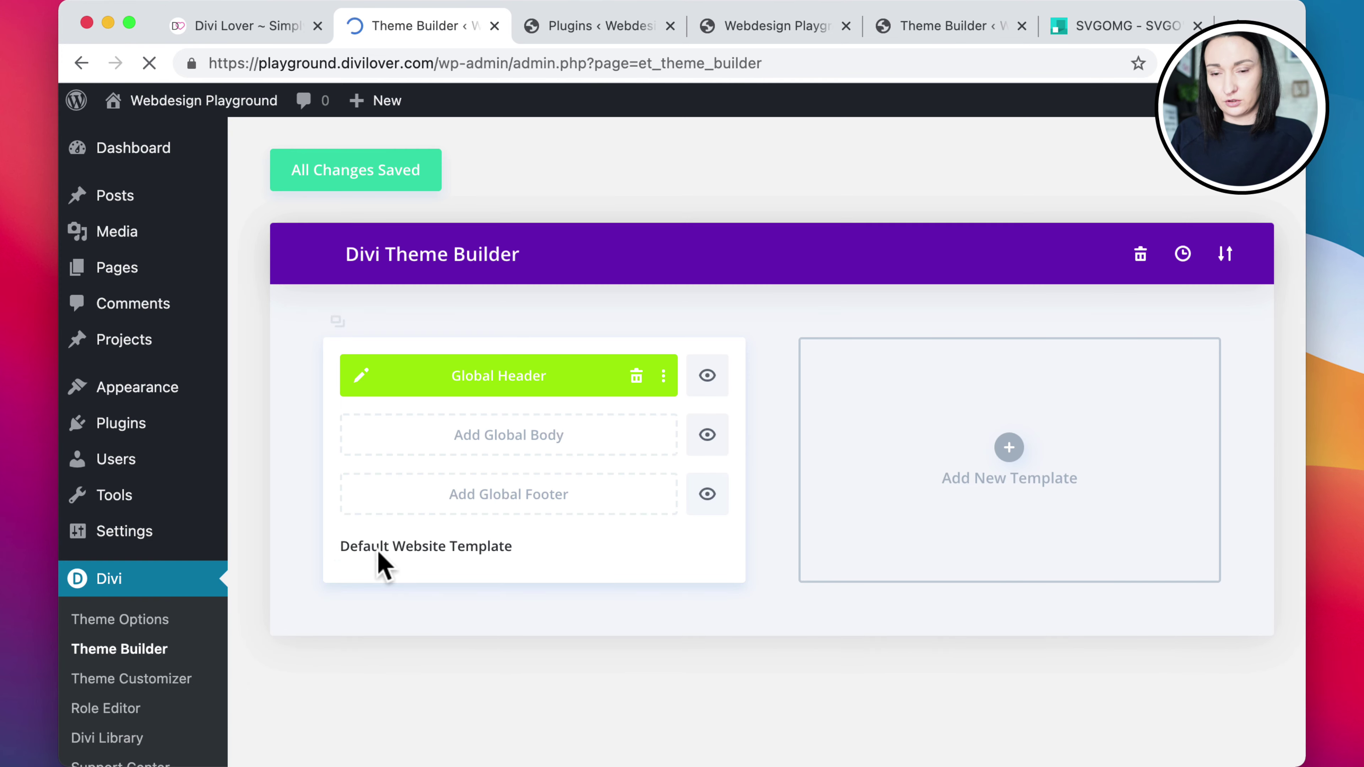
right_click(518, 374)
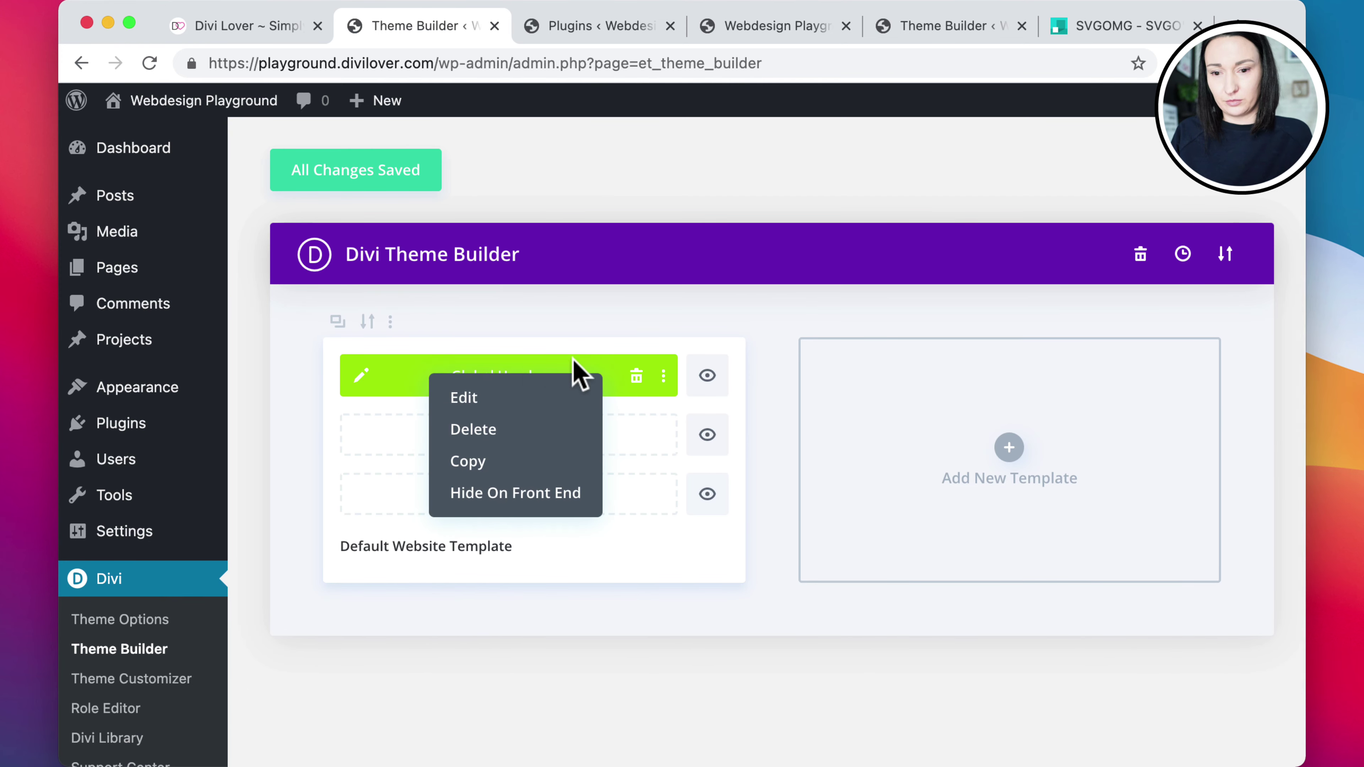
right_click(446, 378)
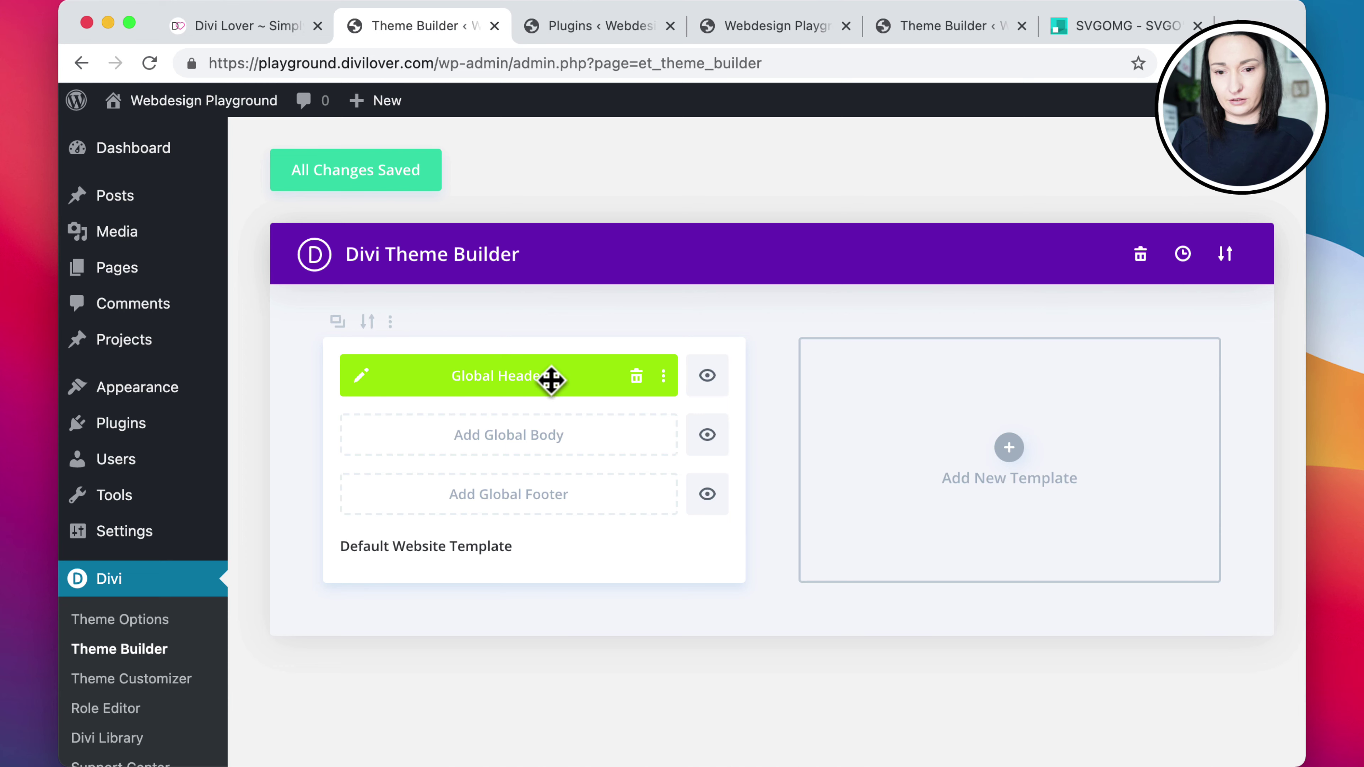
click(1226, 256)
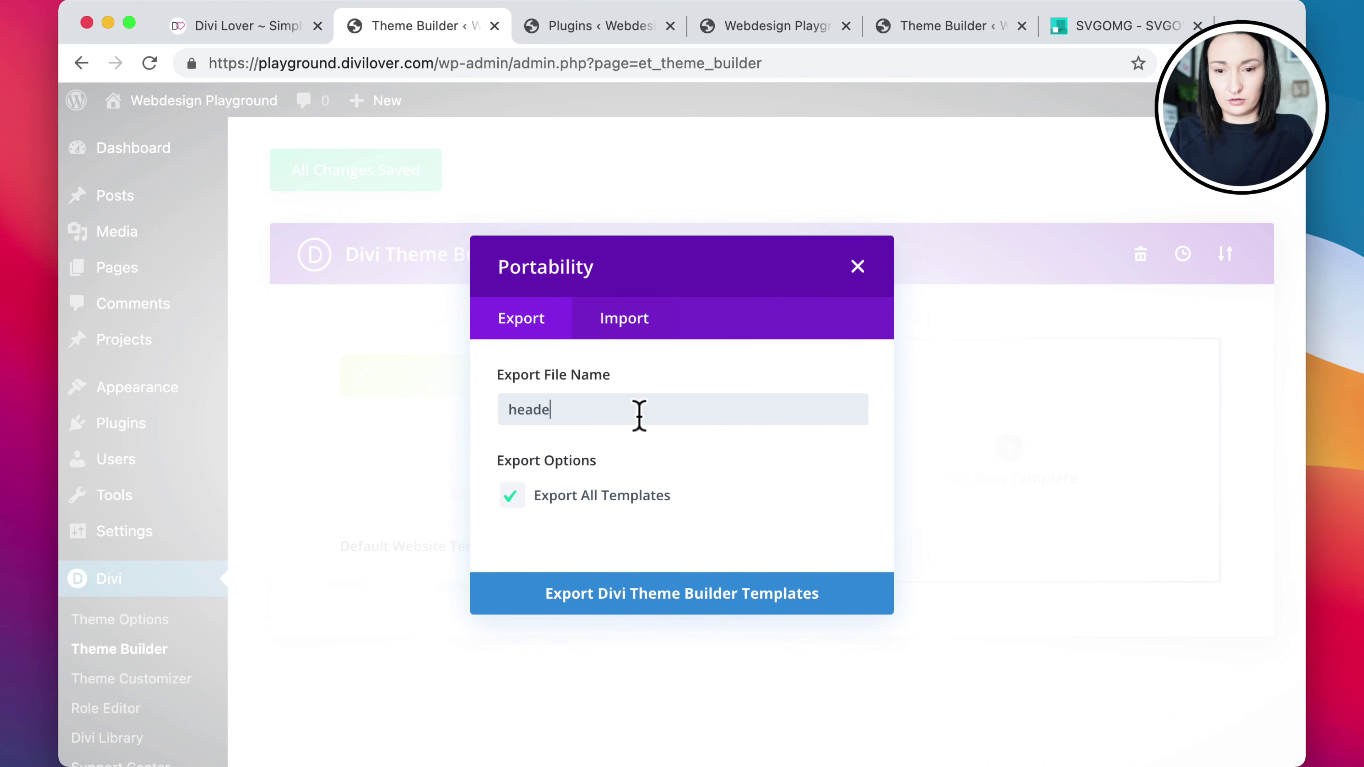
click(635, 594)
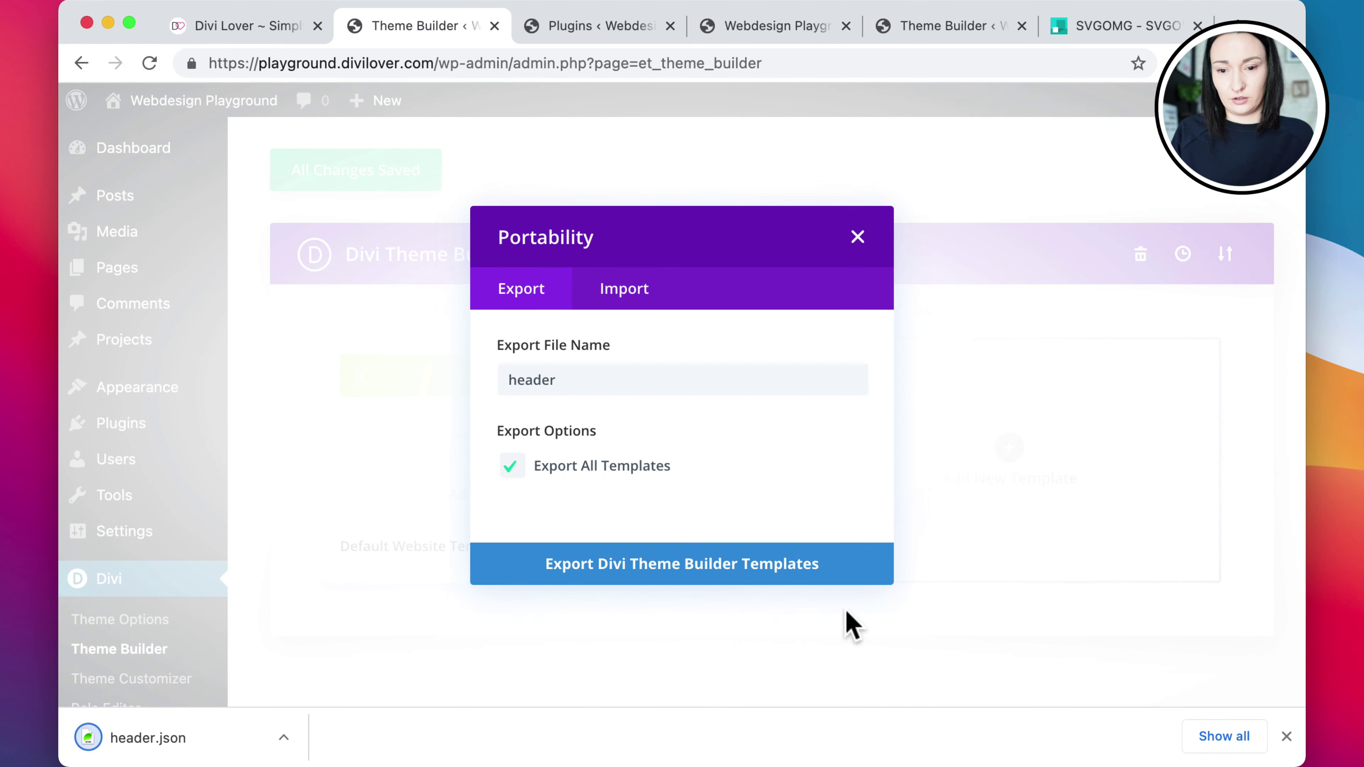
click(857, 237)
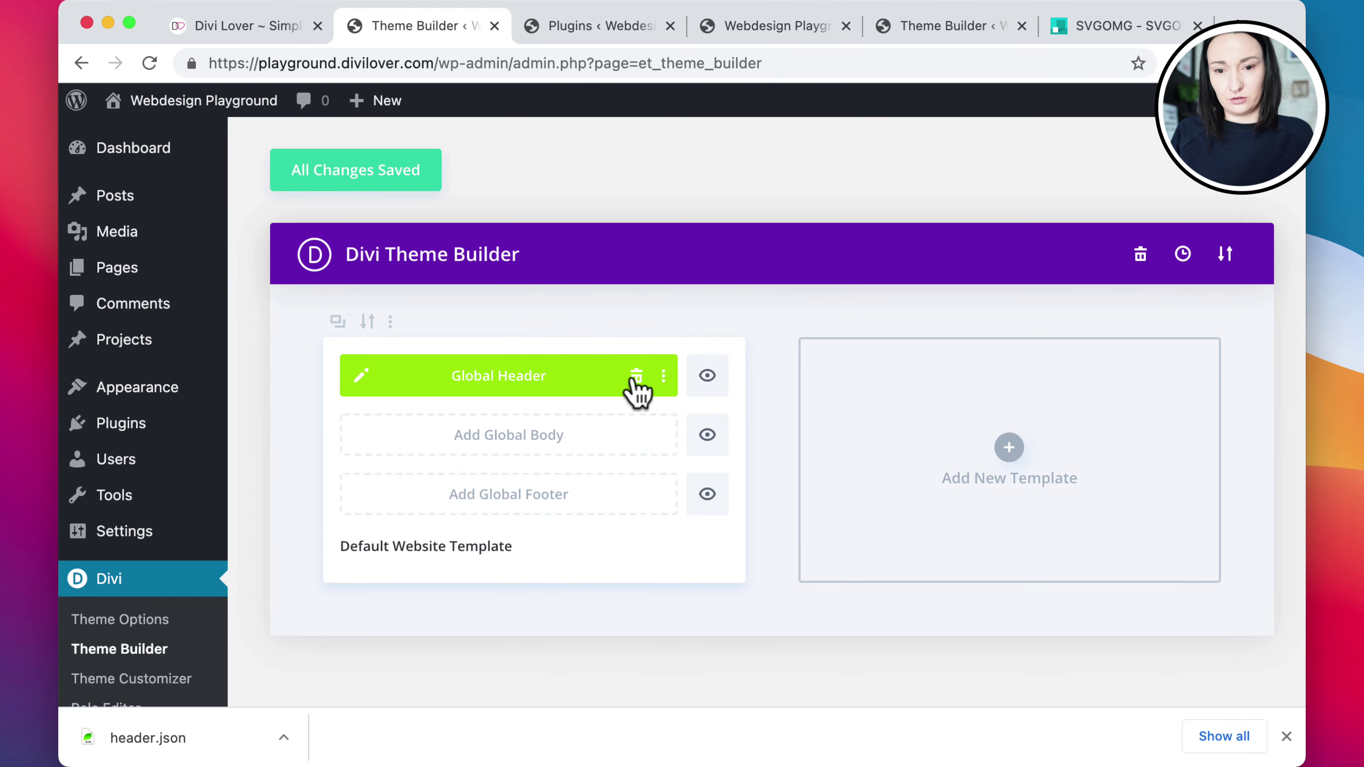
Open the Theme Builder from the Plugins page, delete the Global Header, save, and reload the live home page
click(599, 27)
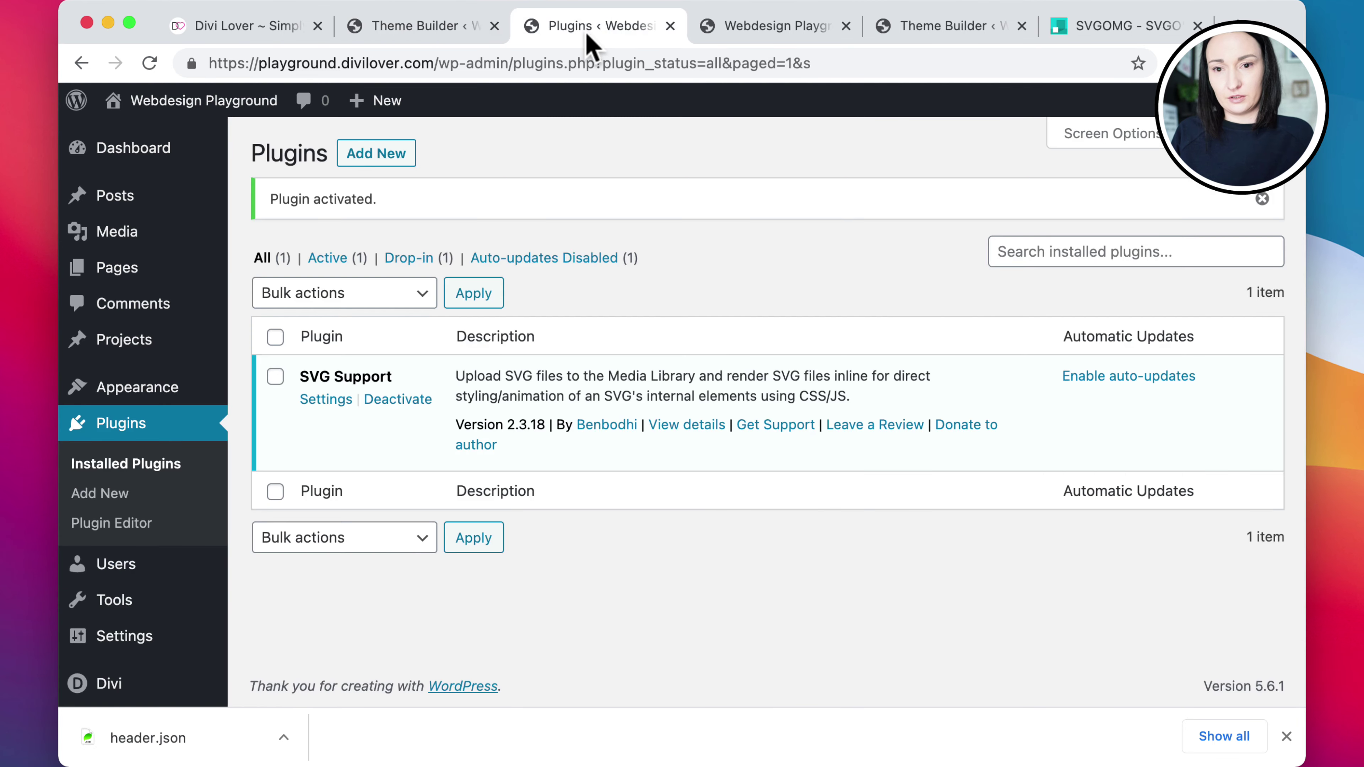
click(762, 32)
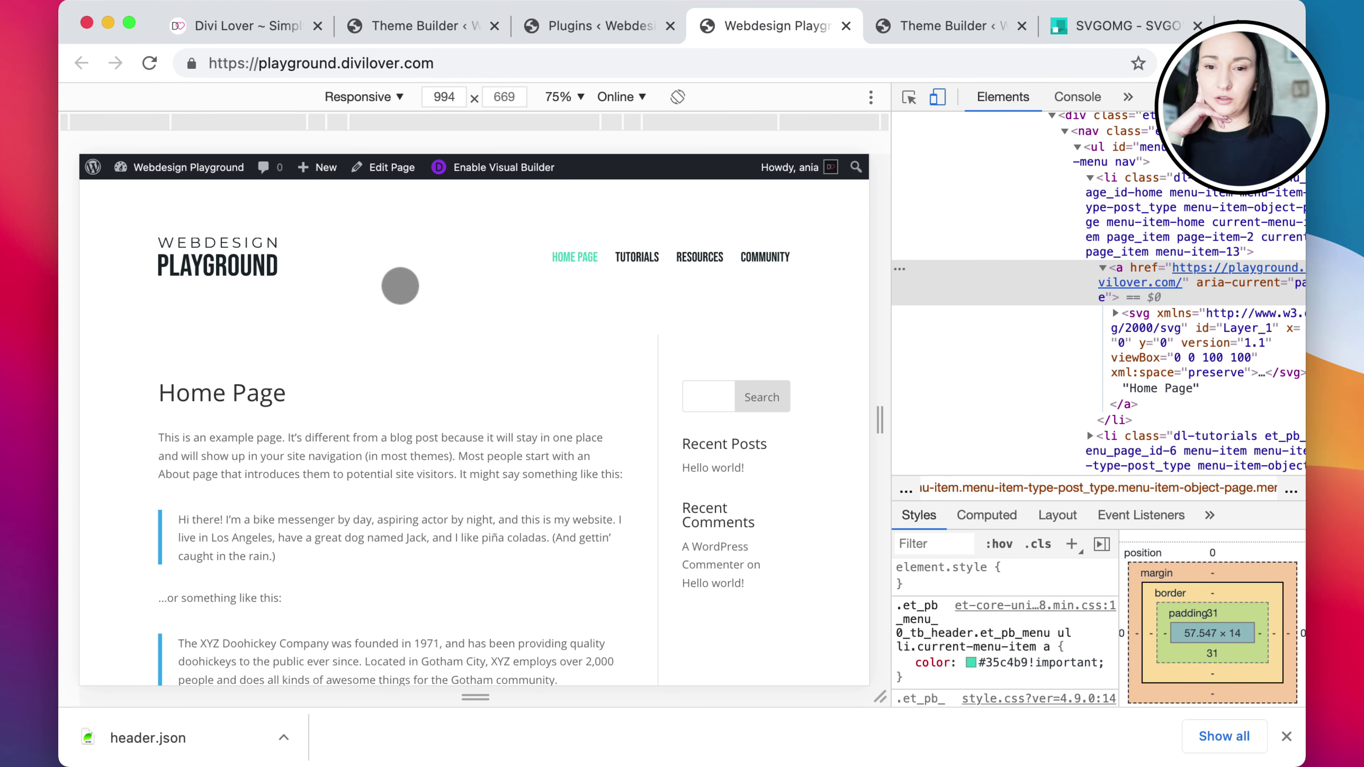
click(575, 31)
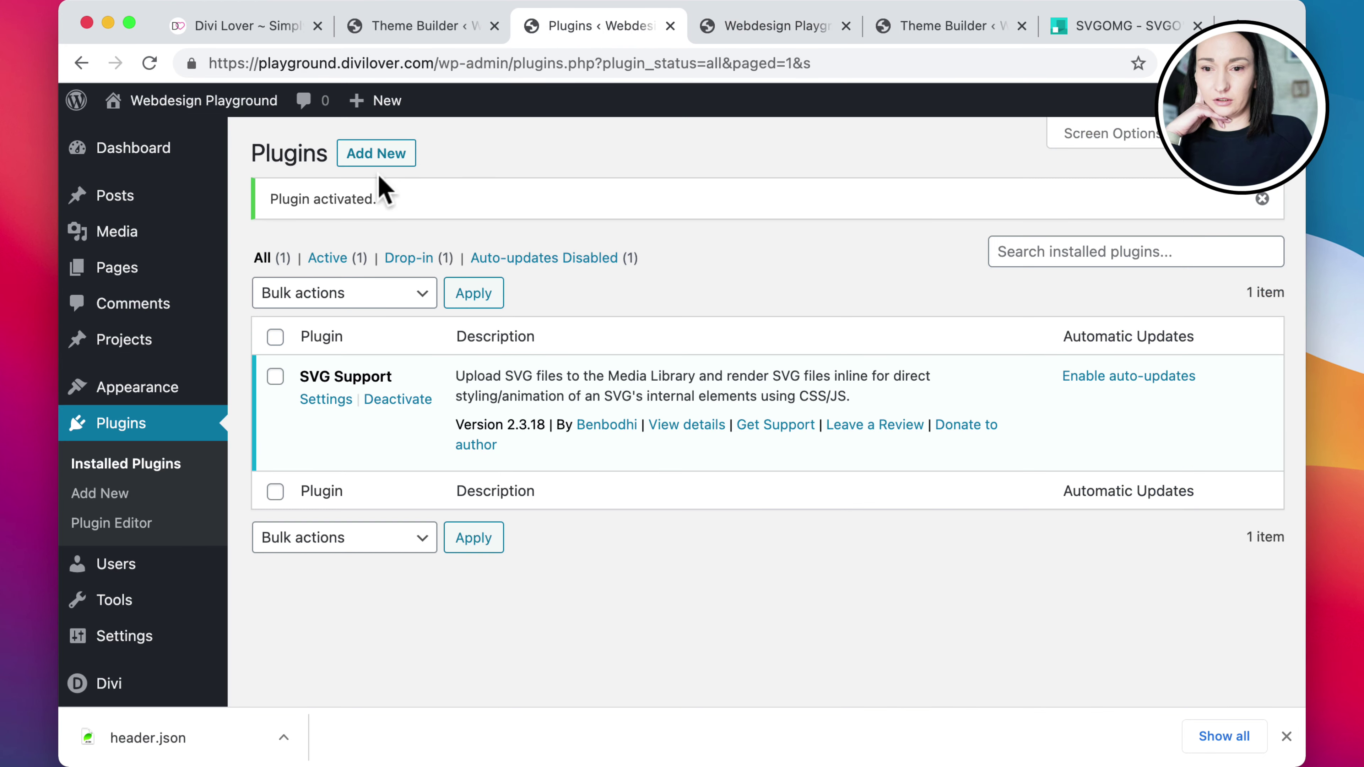
scroll(143, 661, down, 2)
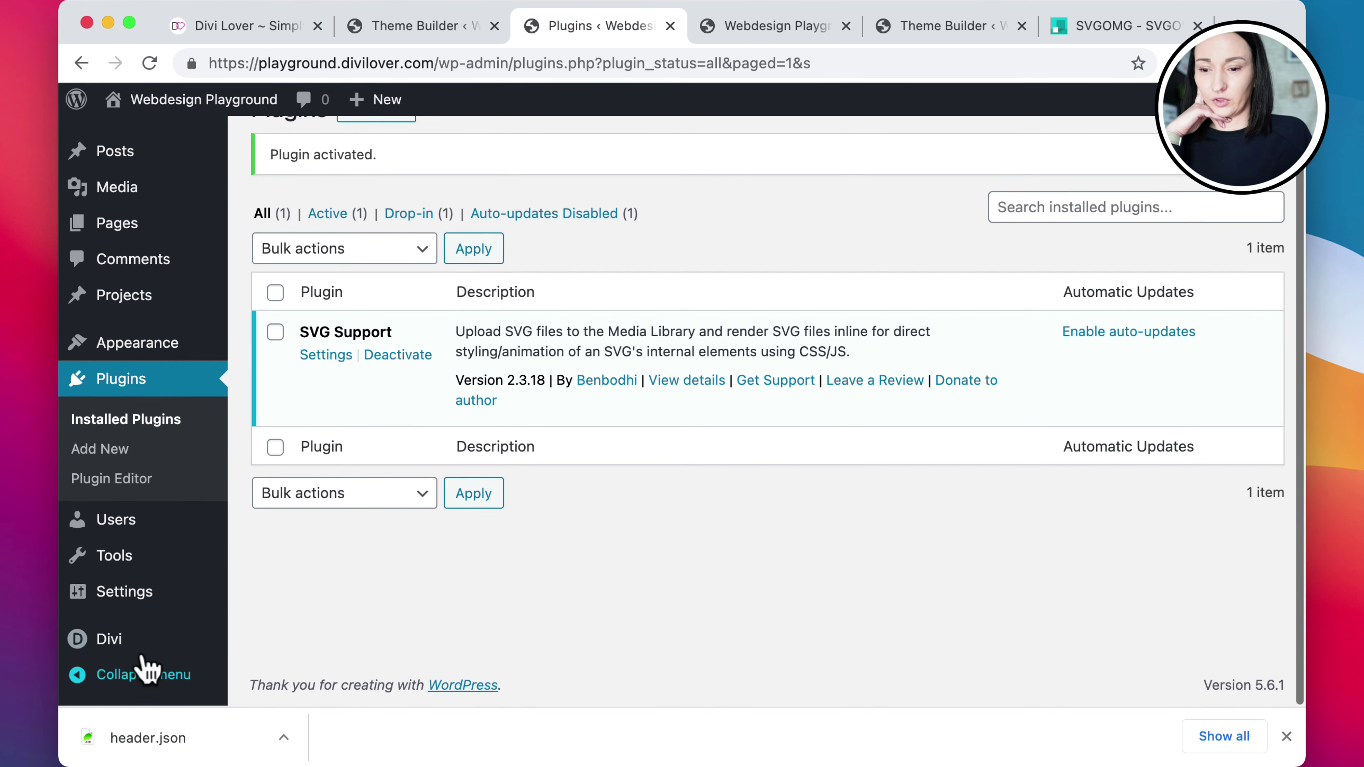
mouse_move(162, 656)
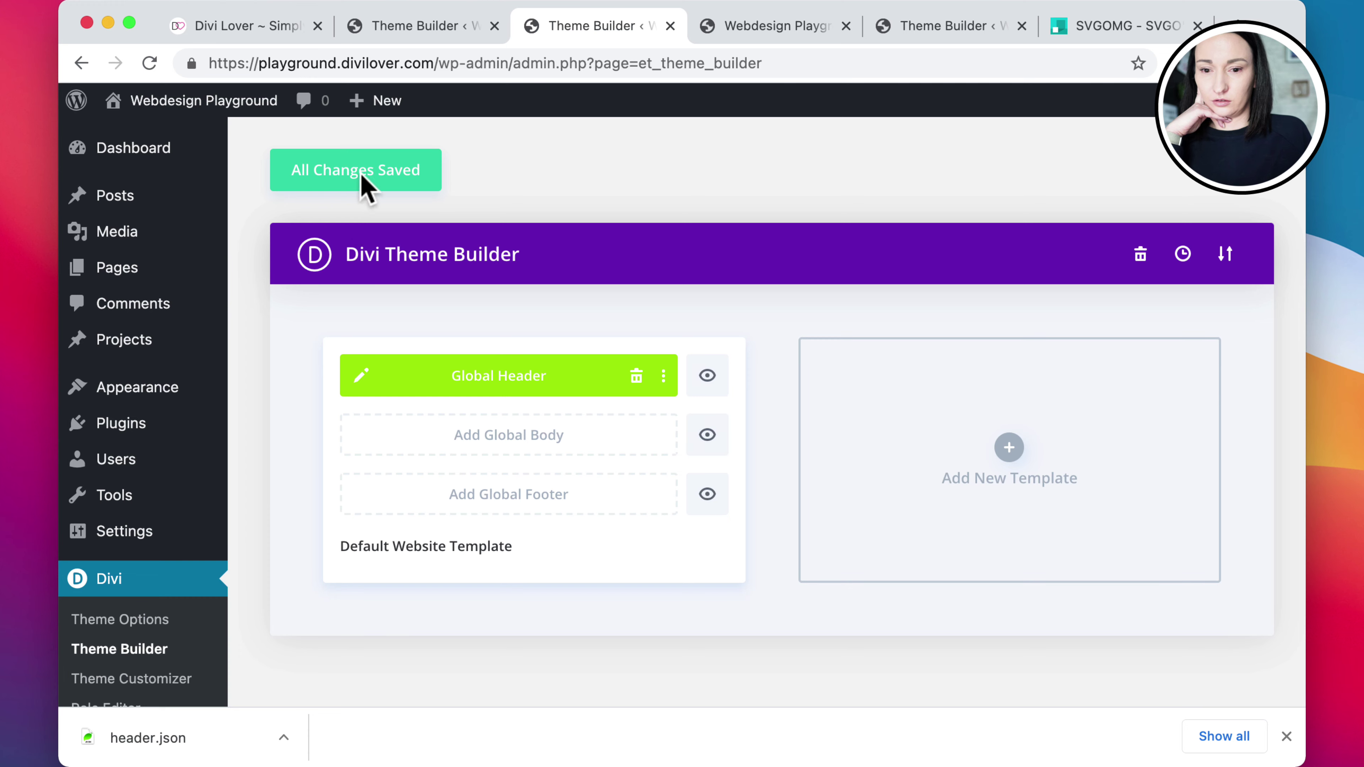
click(361, 180)
click(635, 375)
click(349, 177)
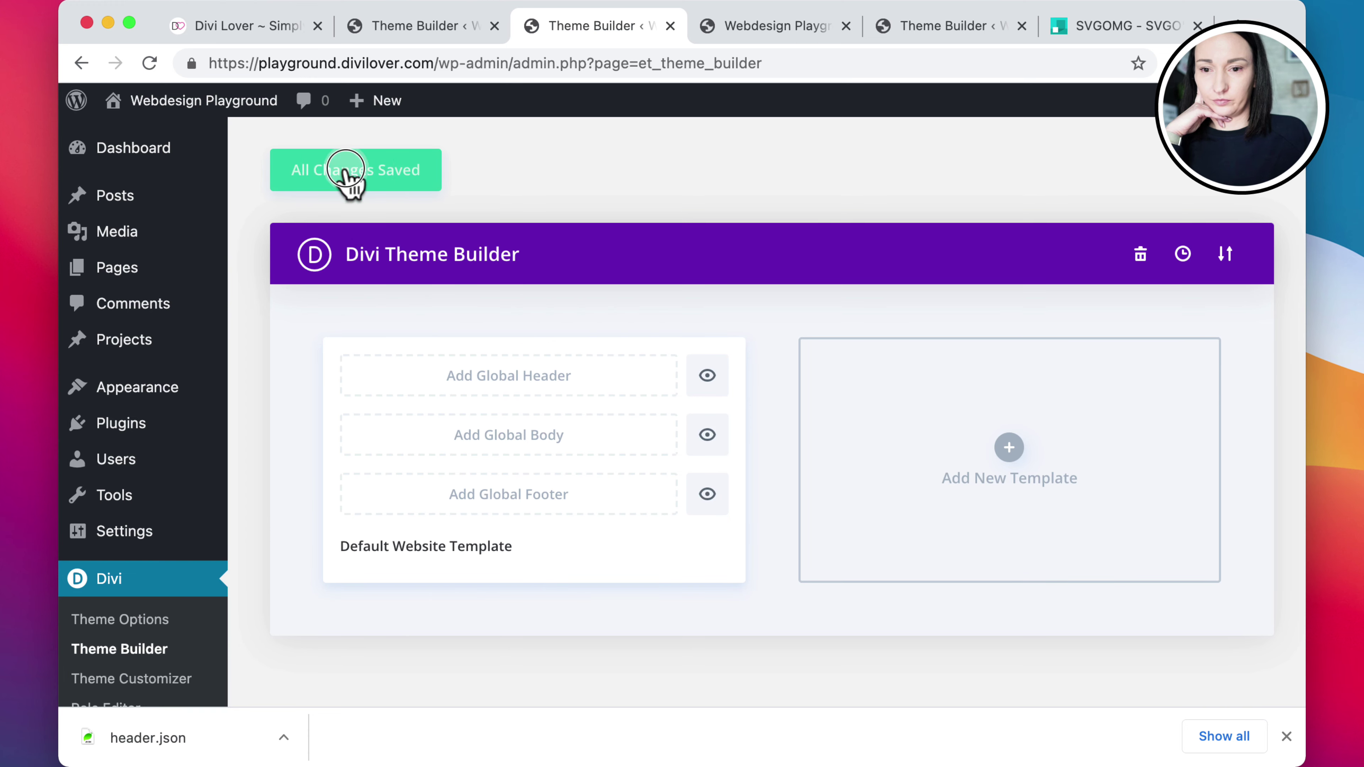
click(789, 28)
click(152, 64)
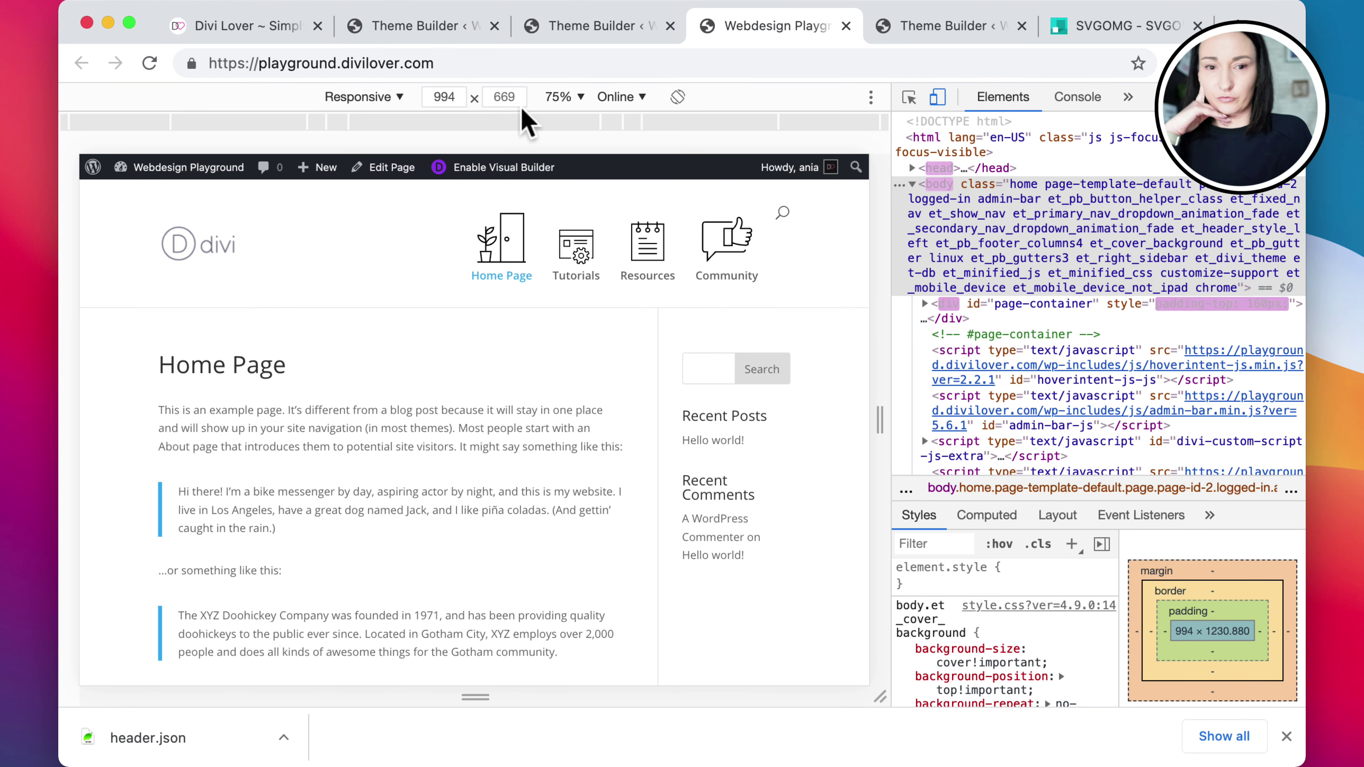
Open the Primary Menu Bar settings under Header & Navigation in the Theme Customizer
click(220, 171)
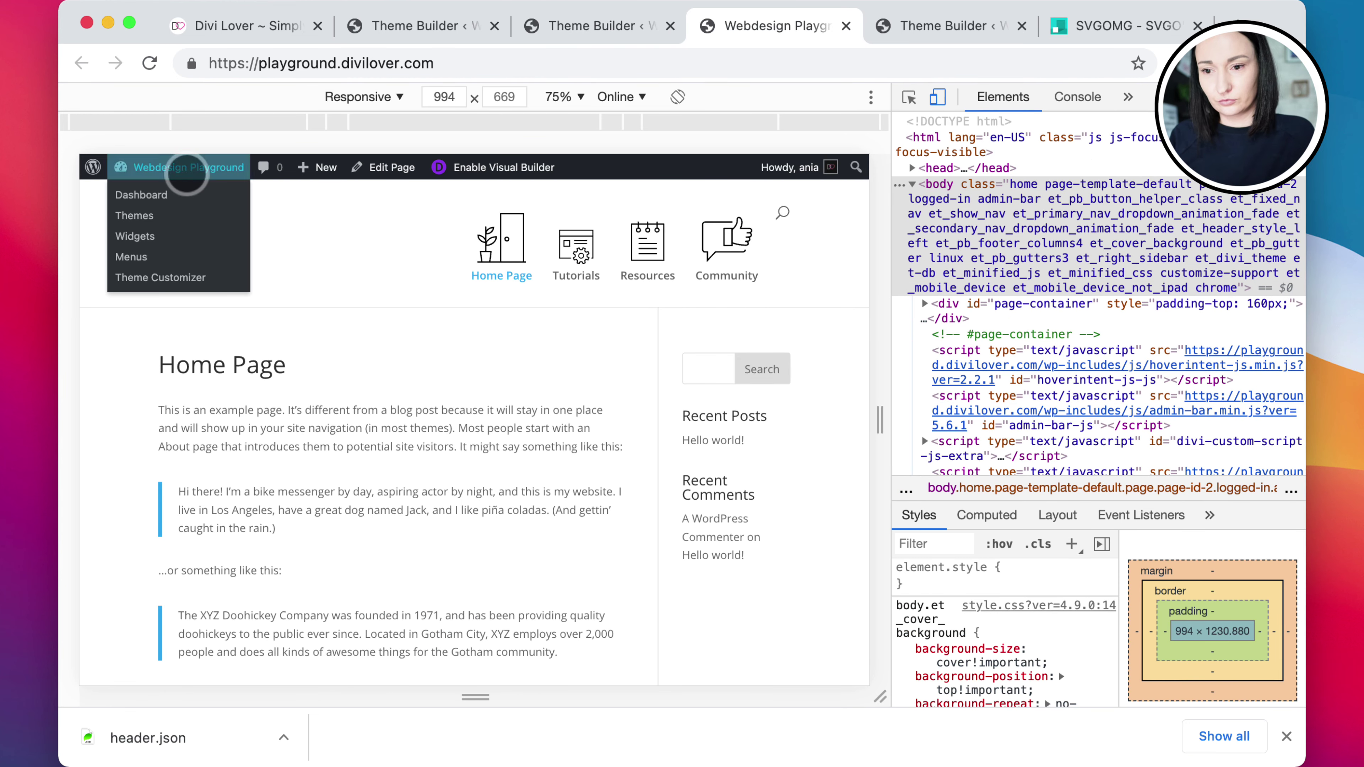
click(172, 275)
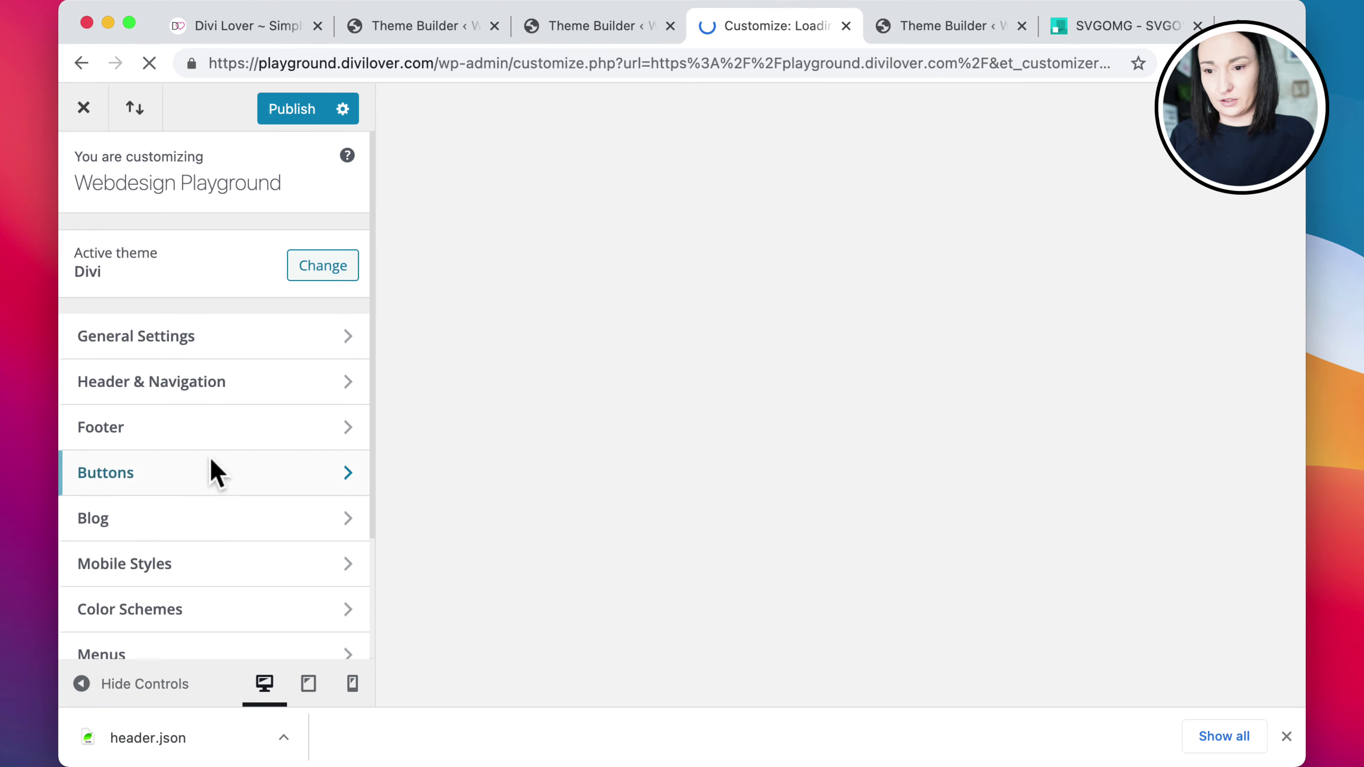
click(173, 382)
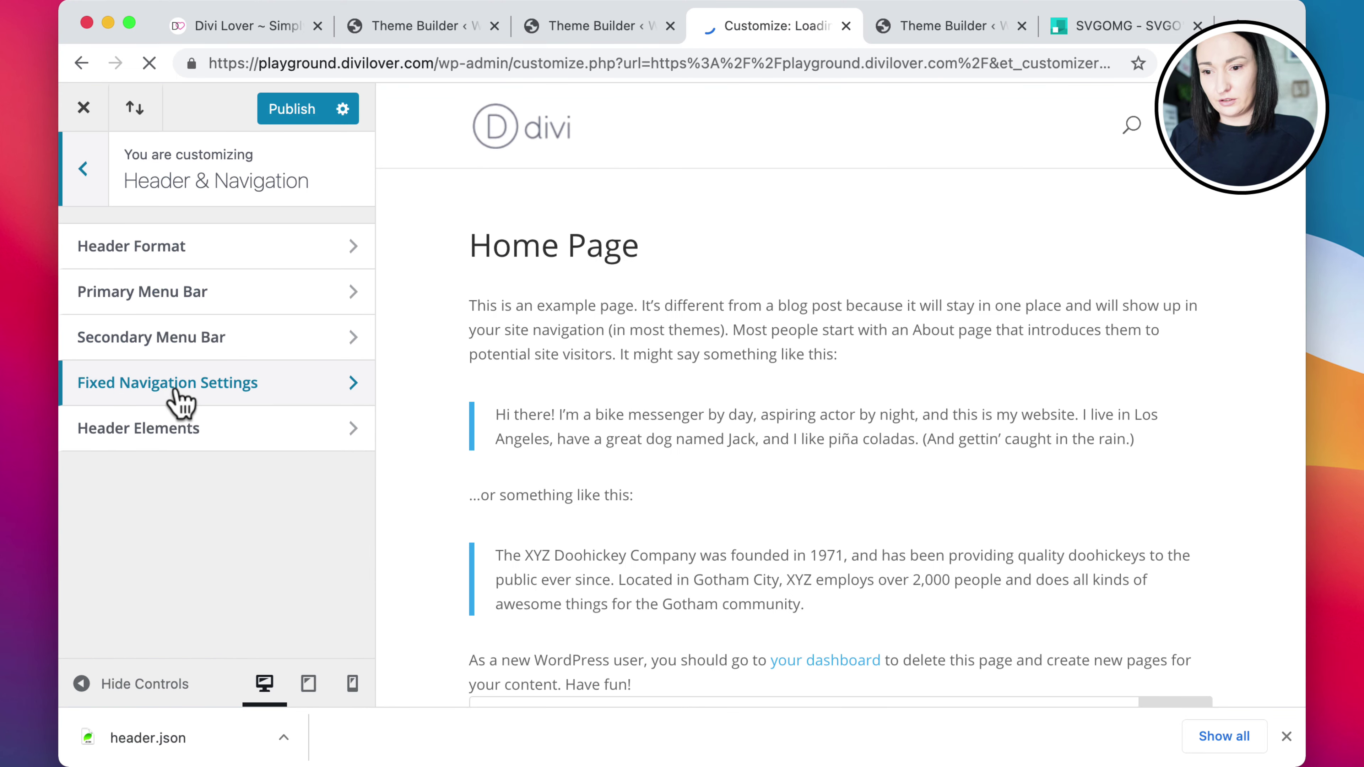
click(173, 293)
scroll(280, 475, down, 1)
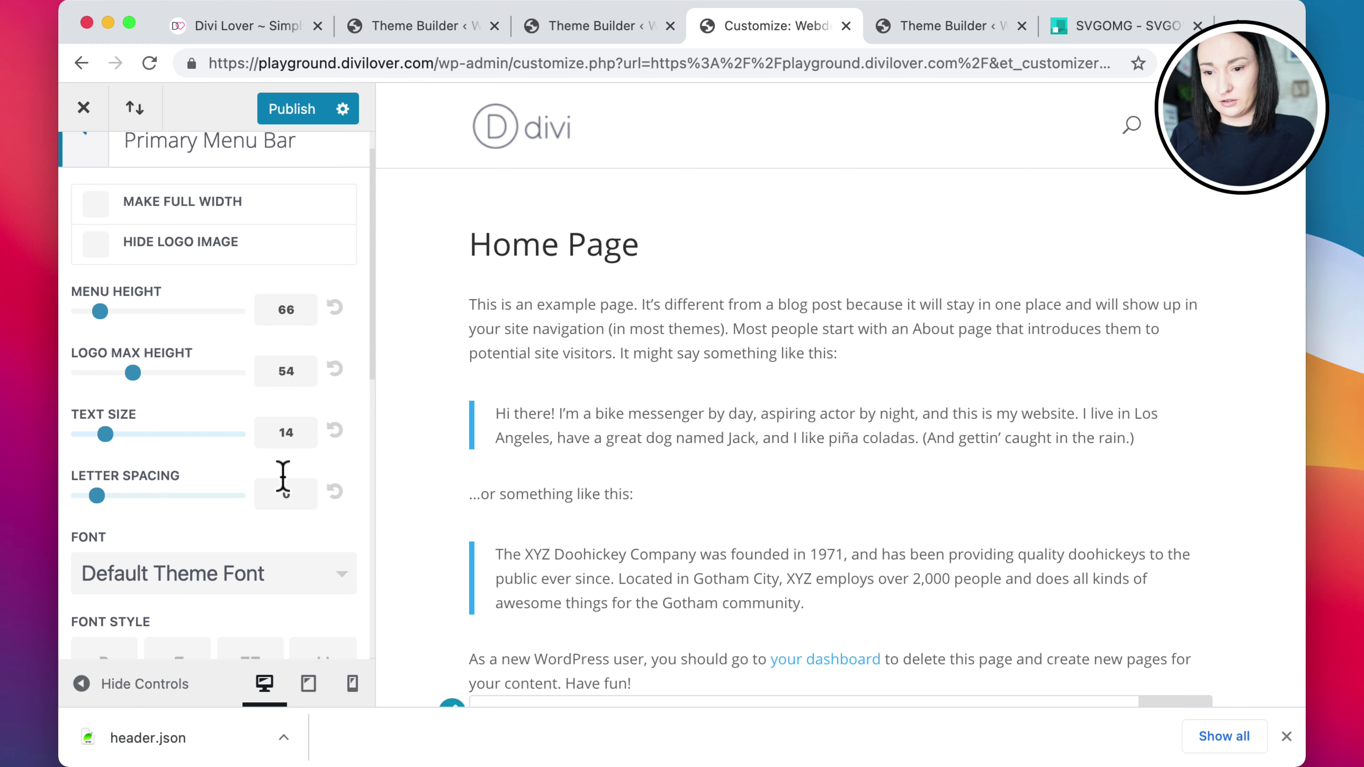
Set the primary menu's font to Bebas Neue and its text size to 17
click(257, 573)
scroll(257, 580, down, 10)
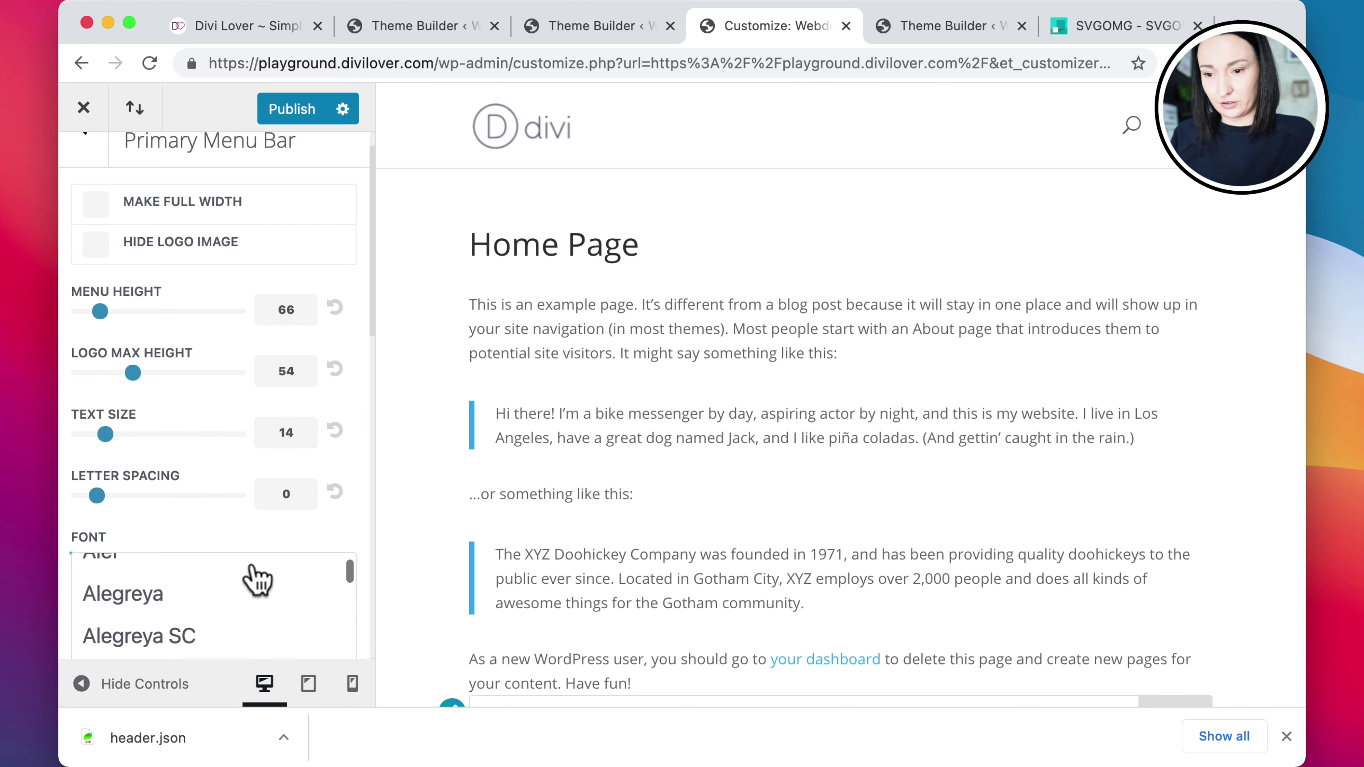
scroll(257, 579, down, 10)
scroll(365, 503, down, 4)
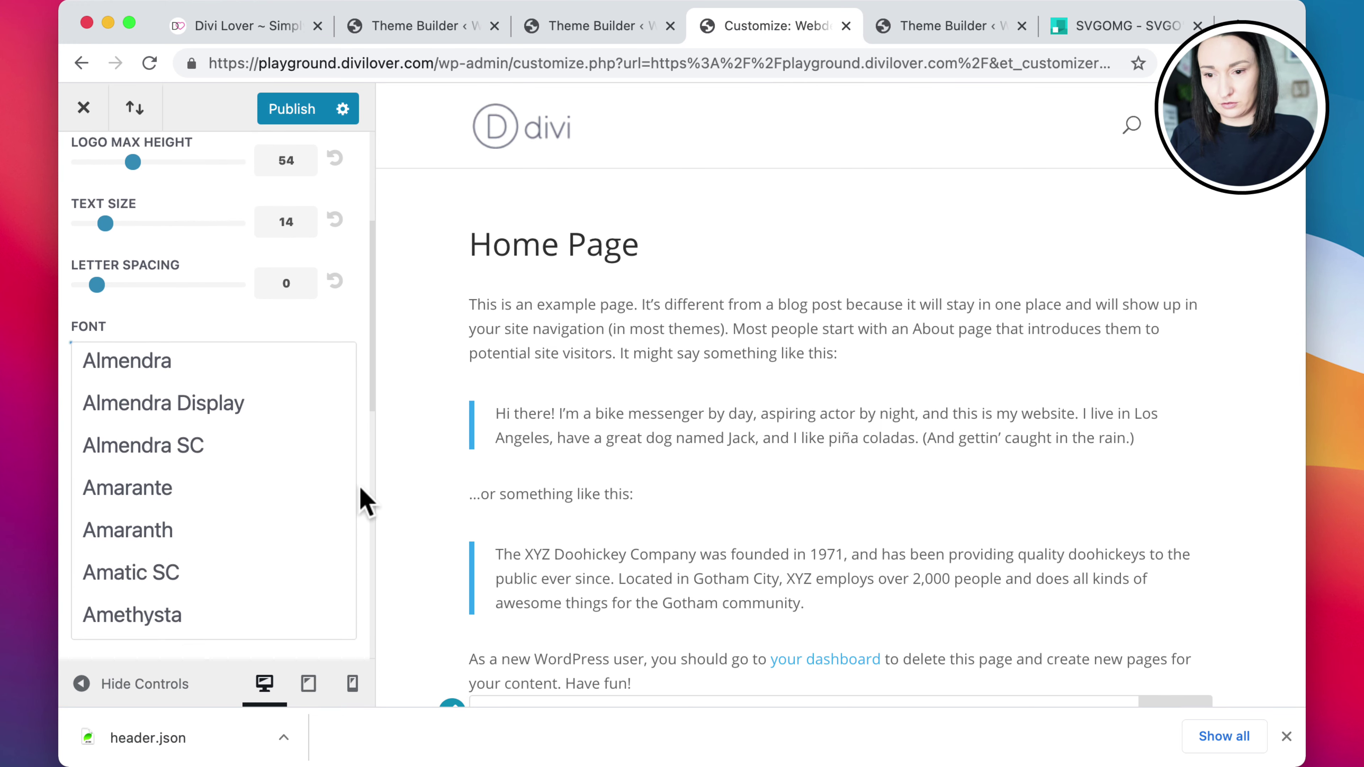
scroll(273, 509, down, 15)
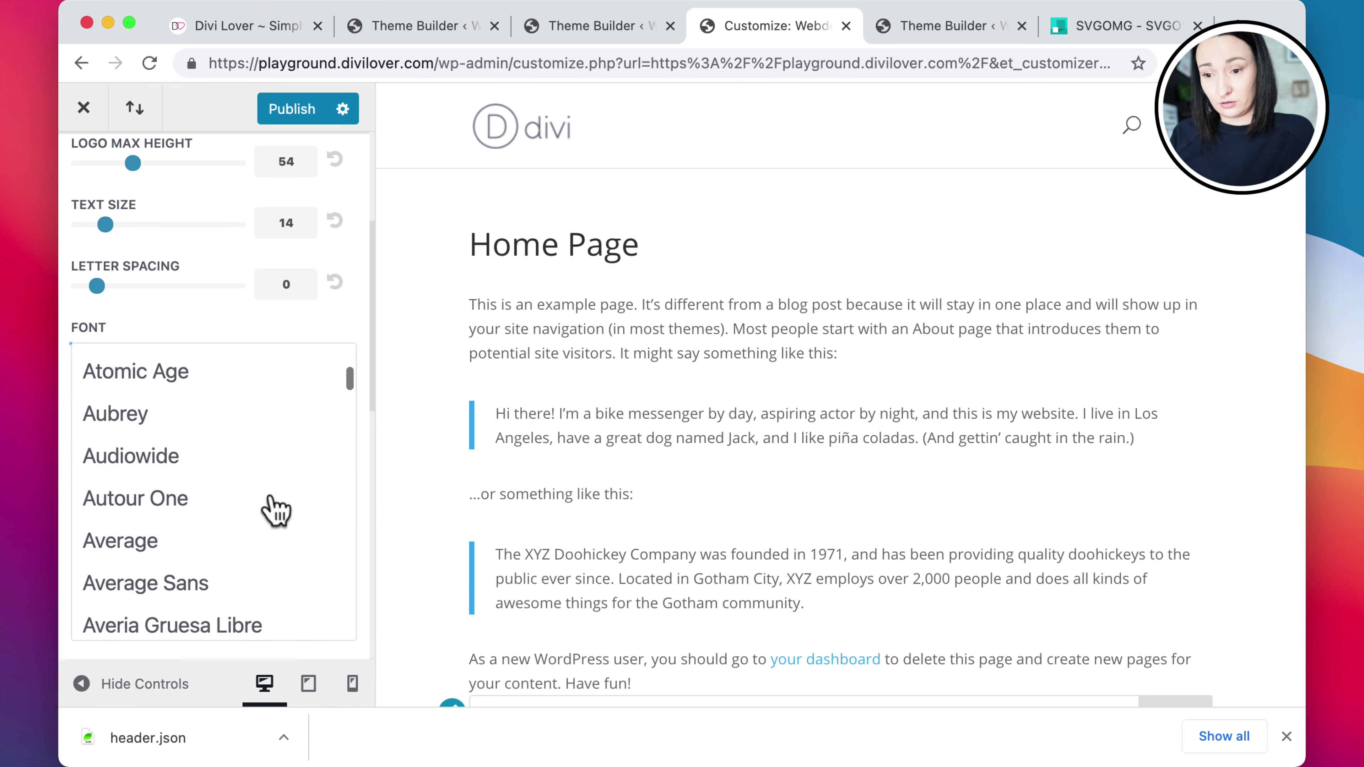
scroll(273, 509, down, 10)
scroll(274, 508, down, 4)
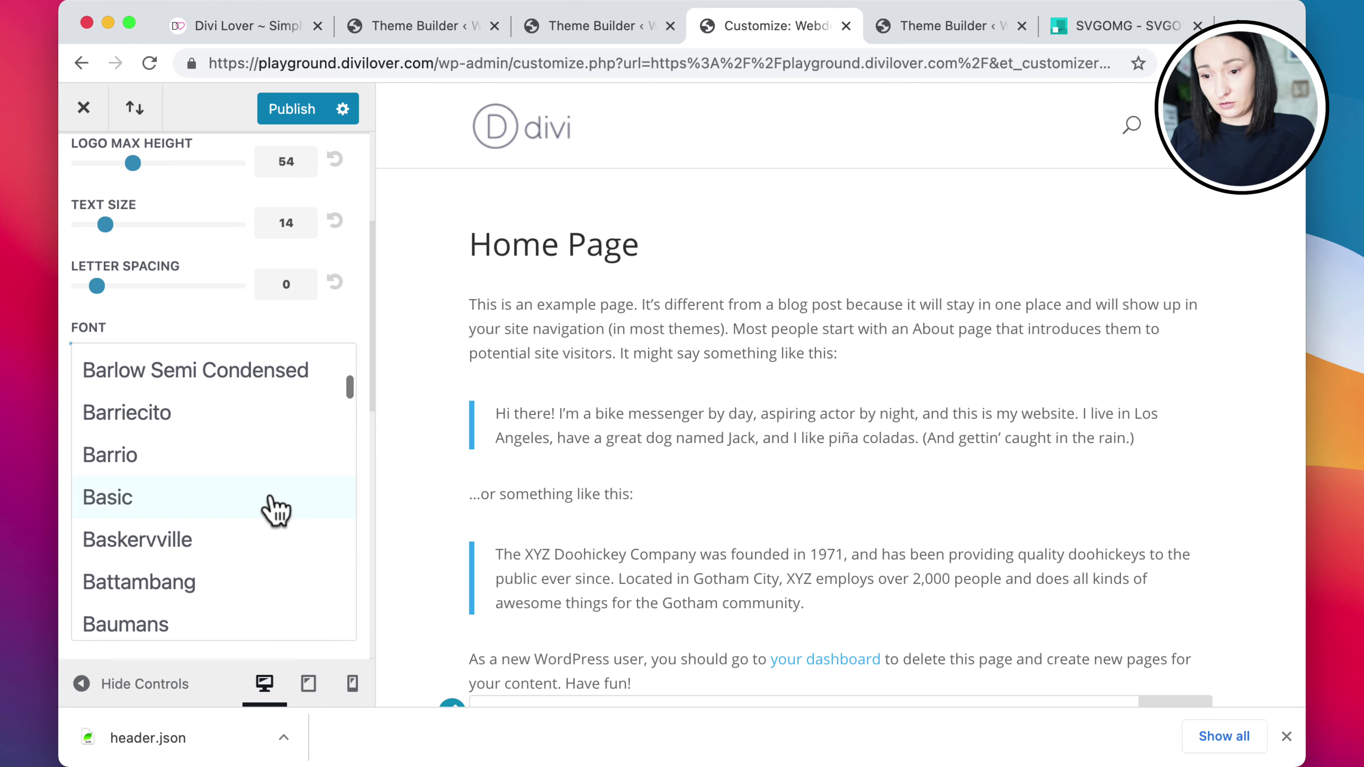
scroll(275, 511, down, 4)
scroll(275, 511, down, 3)
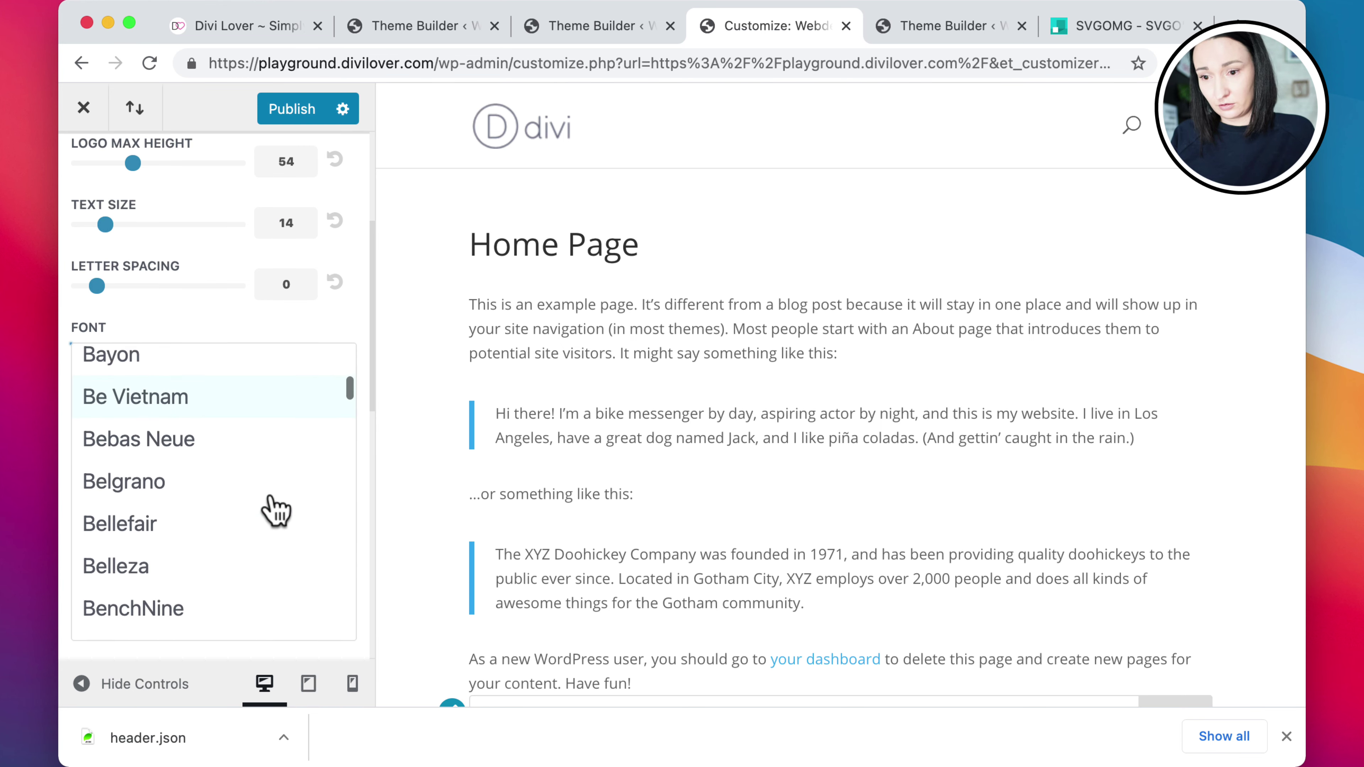
click(183, 454)
drag(106, 224, 145, 224)
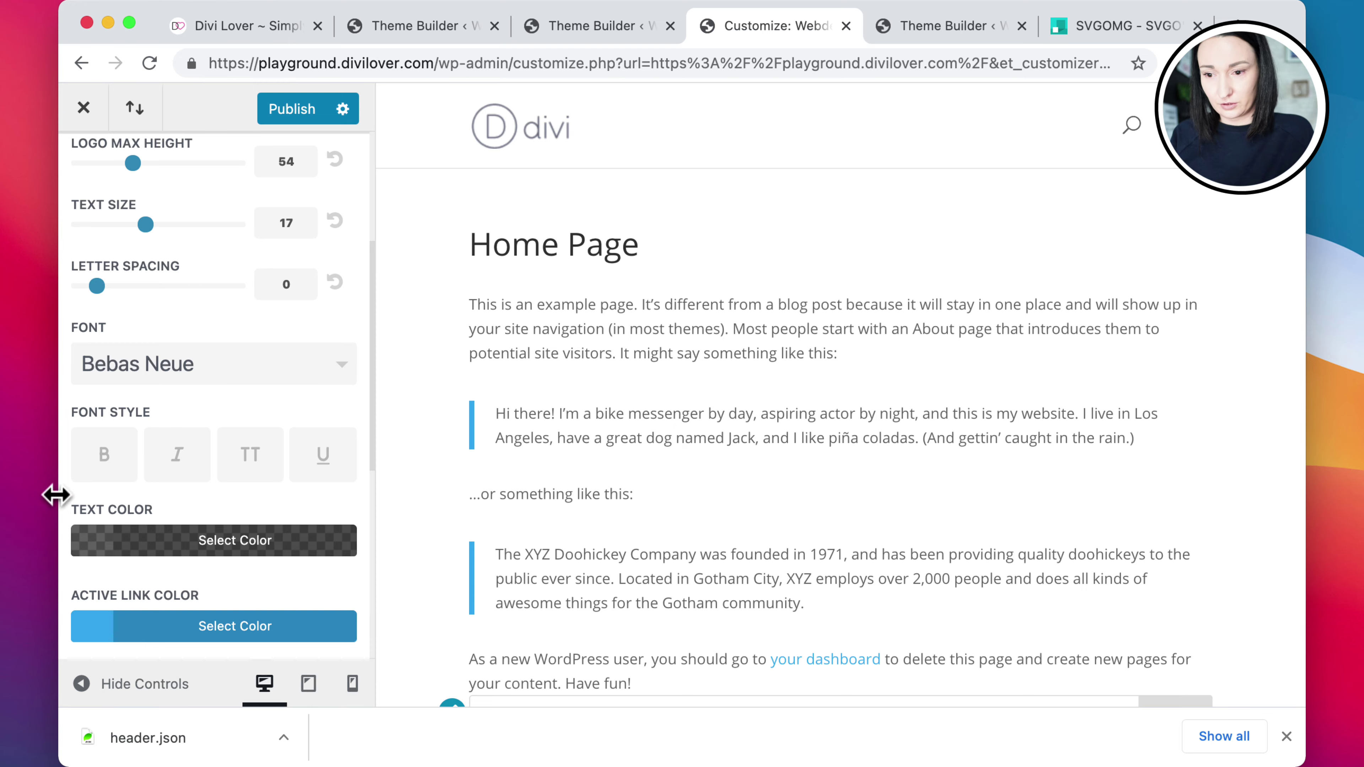
Enlarge the browser window to fit the menu in the preview and set the primary menu's text color to #19252b
drag(56, 496, 8, 477)
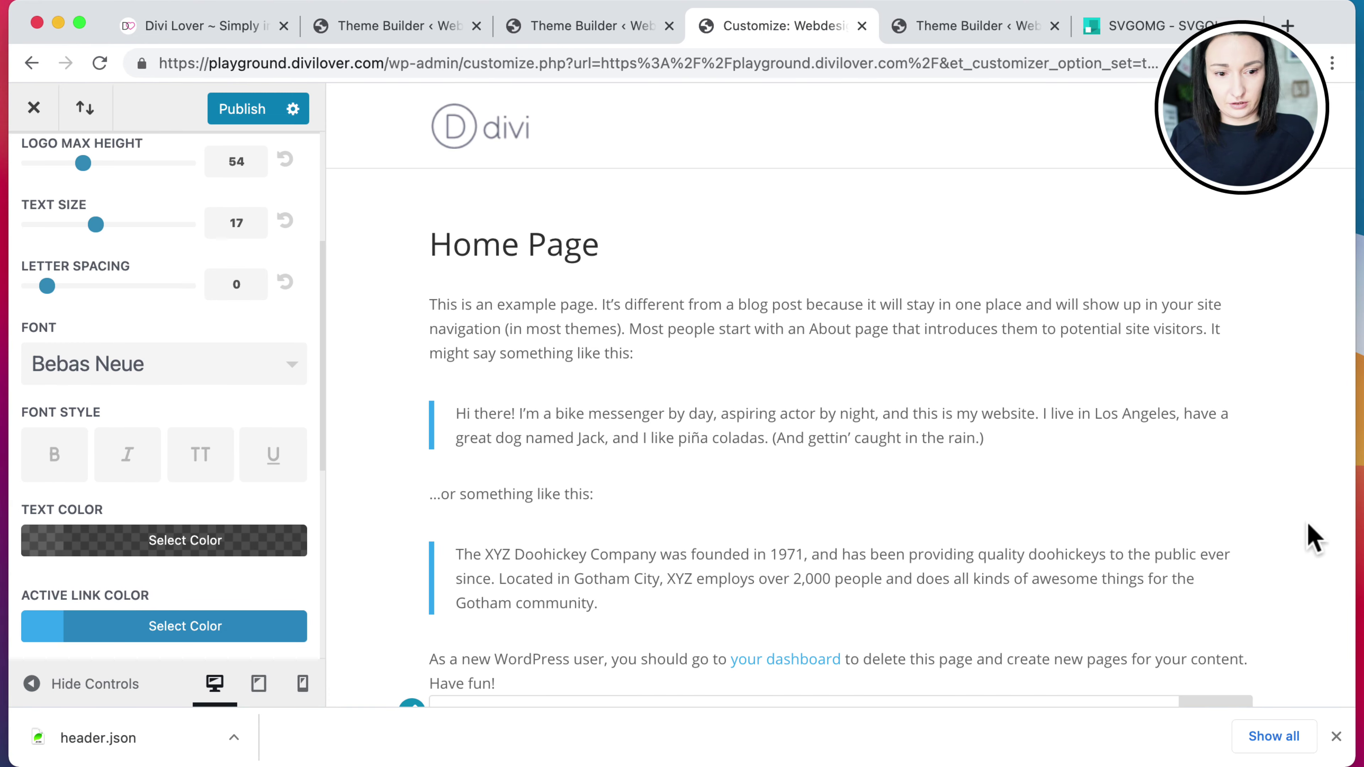
drag(1355, 524, 1361, 505)
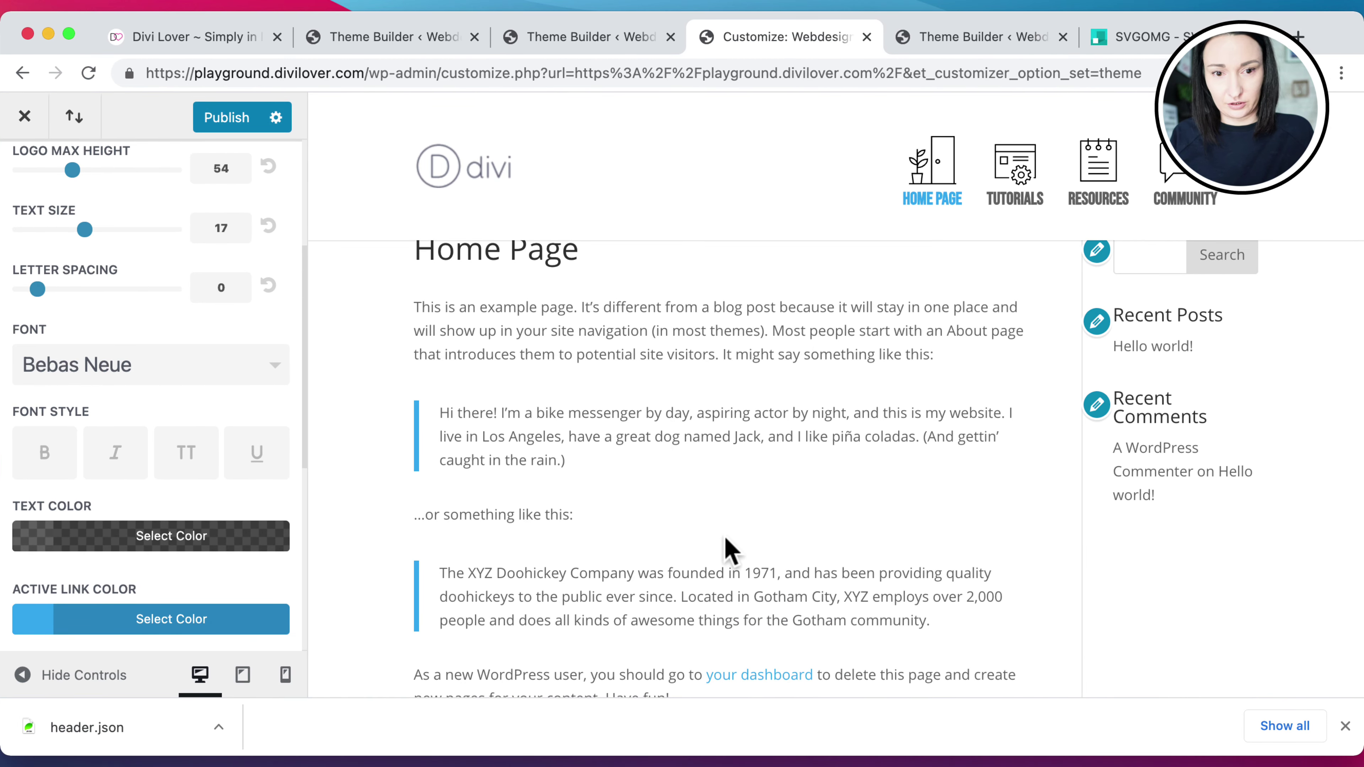
click(37, 542)
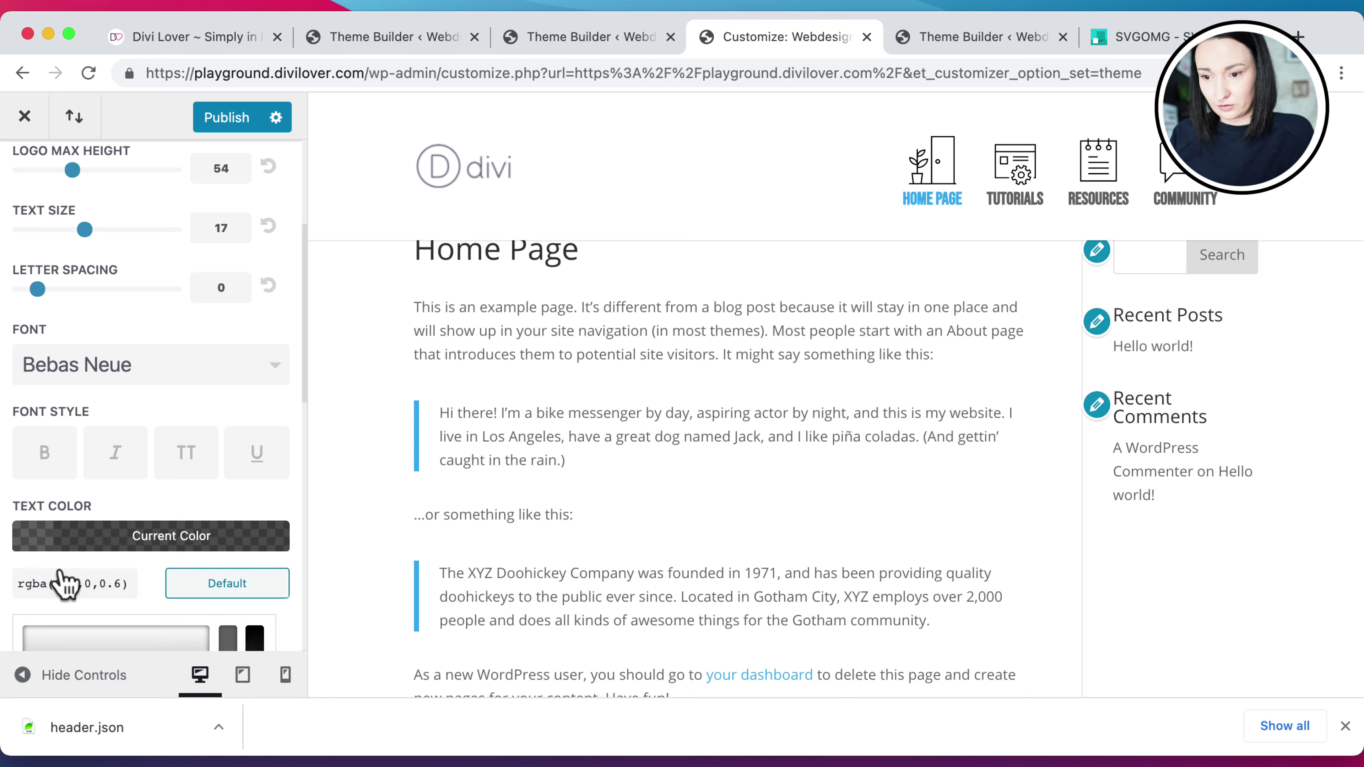
scroll(134, 607, down, 2)
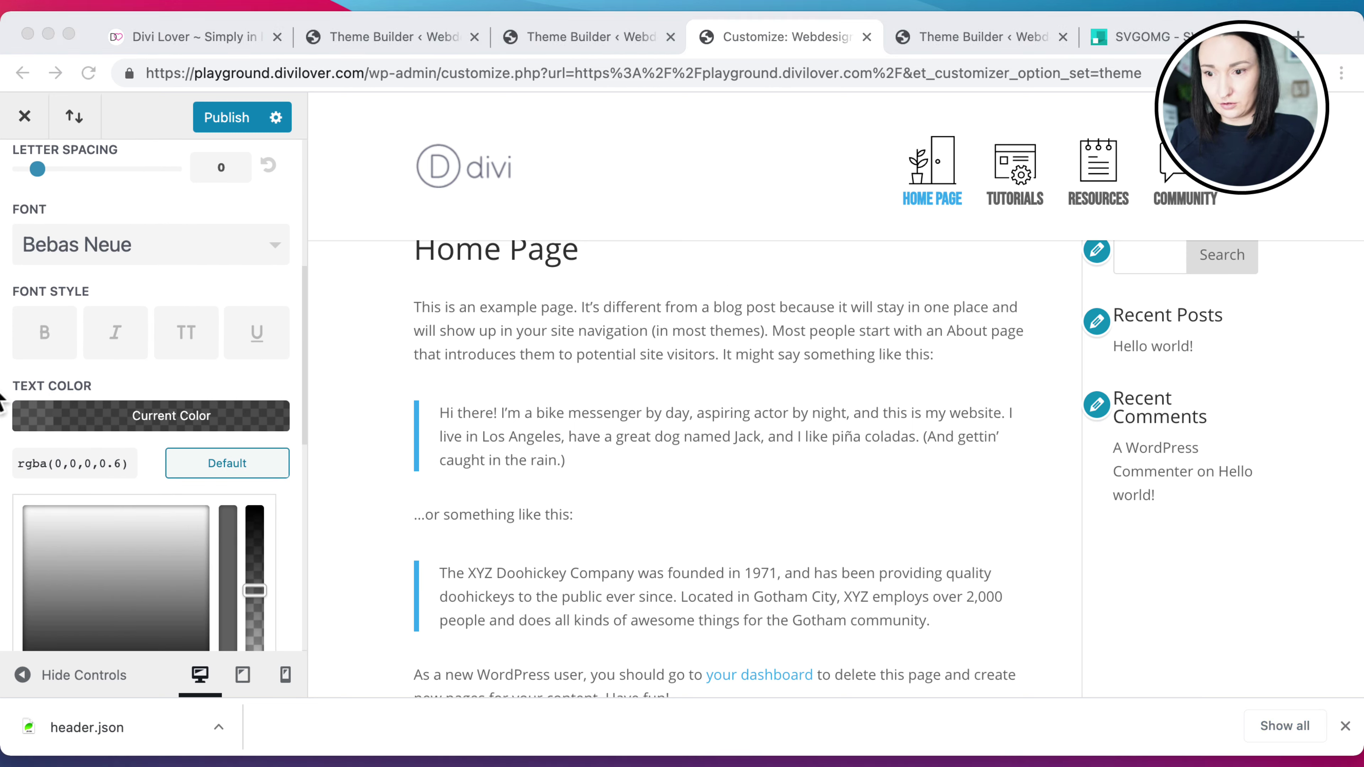
click(32, 393)
triple_click(62, 462)
text(#1f4f50)
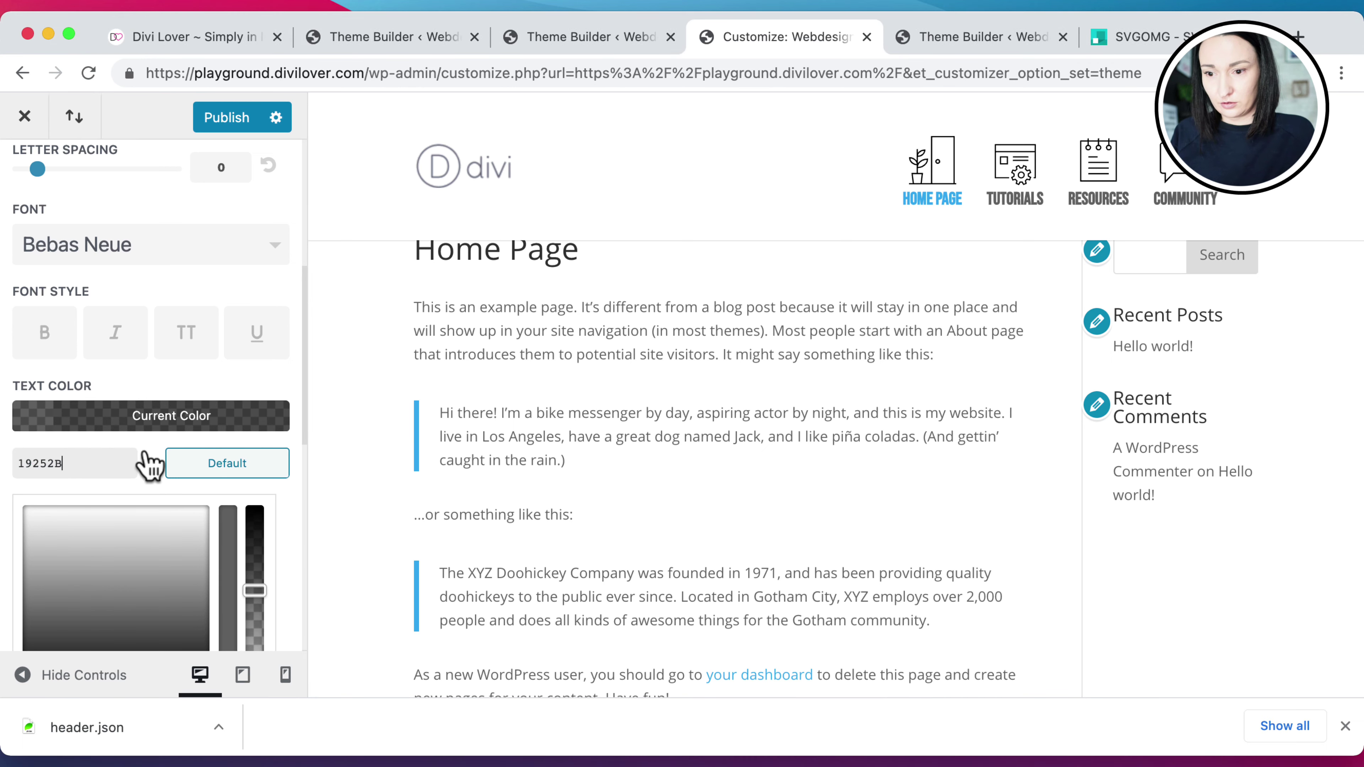
Set the primary menu's active link color to #19252b and publish the customizer changes
scroll(145, 464, down, 5)
click(45, 429)
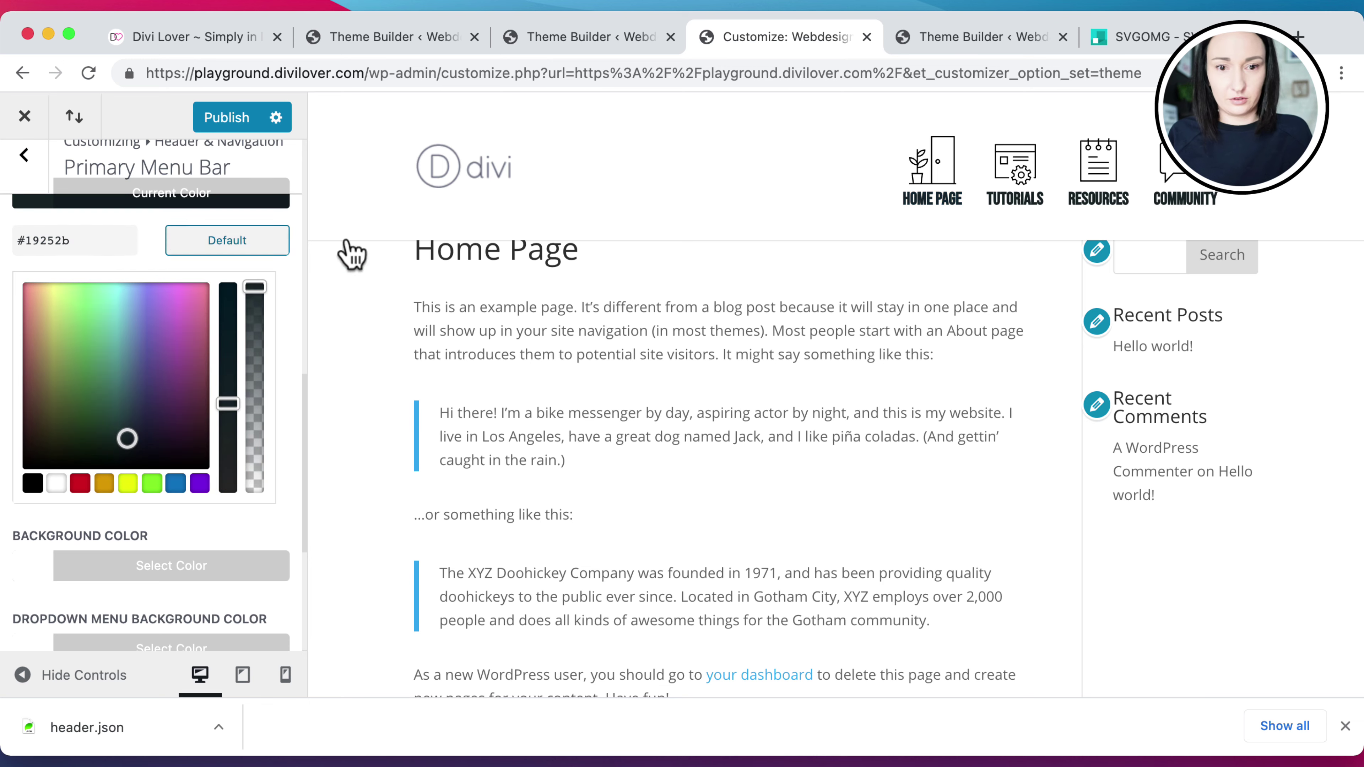
scroll(76, 283, up, 4)
scroll(180, 300, up, 4)
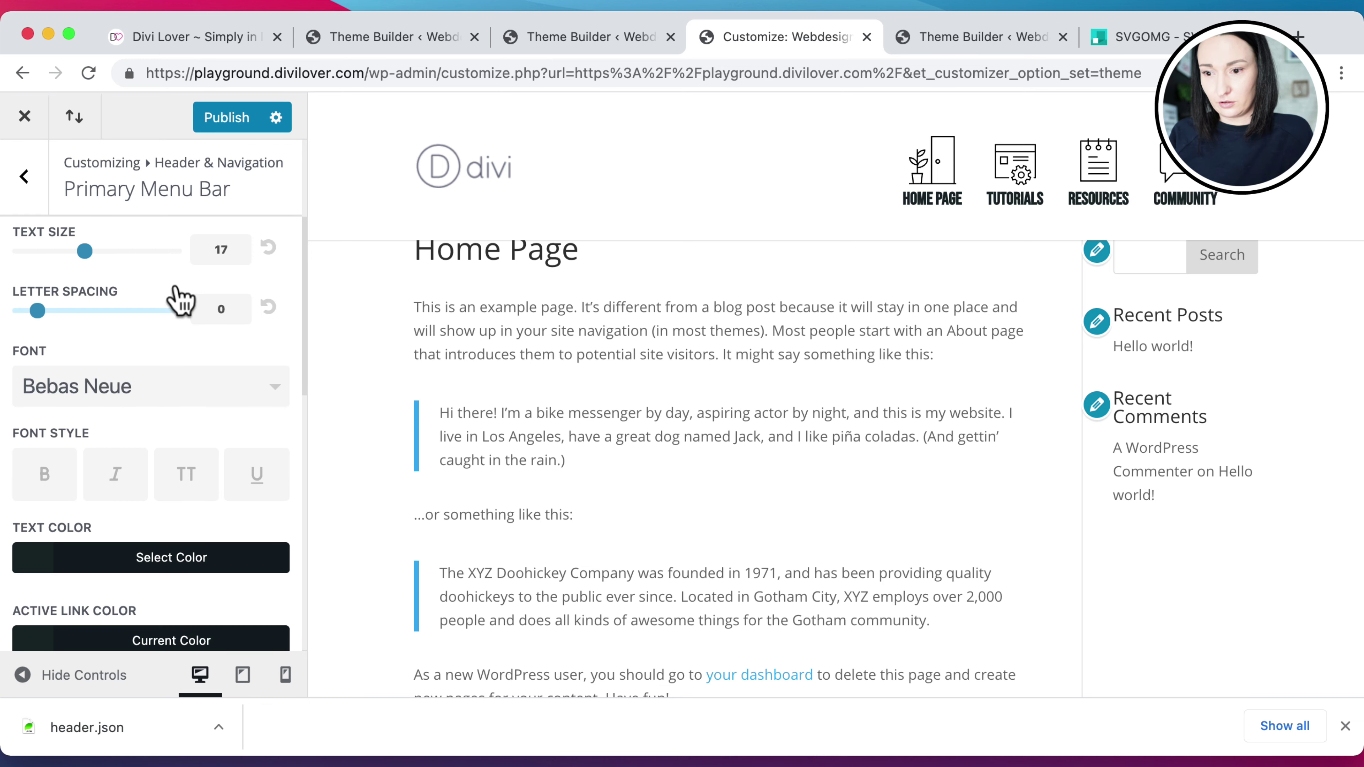
click(57, 497)
click(61, 495)
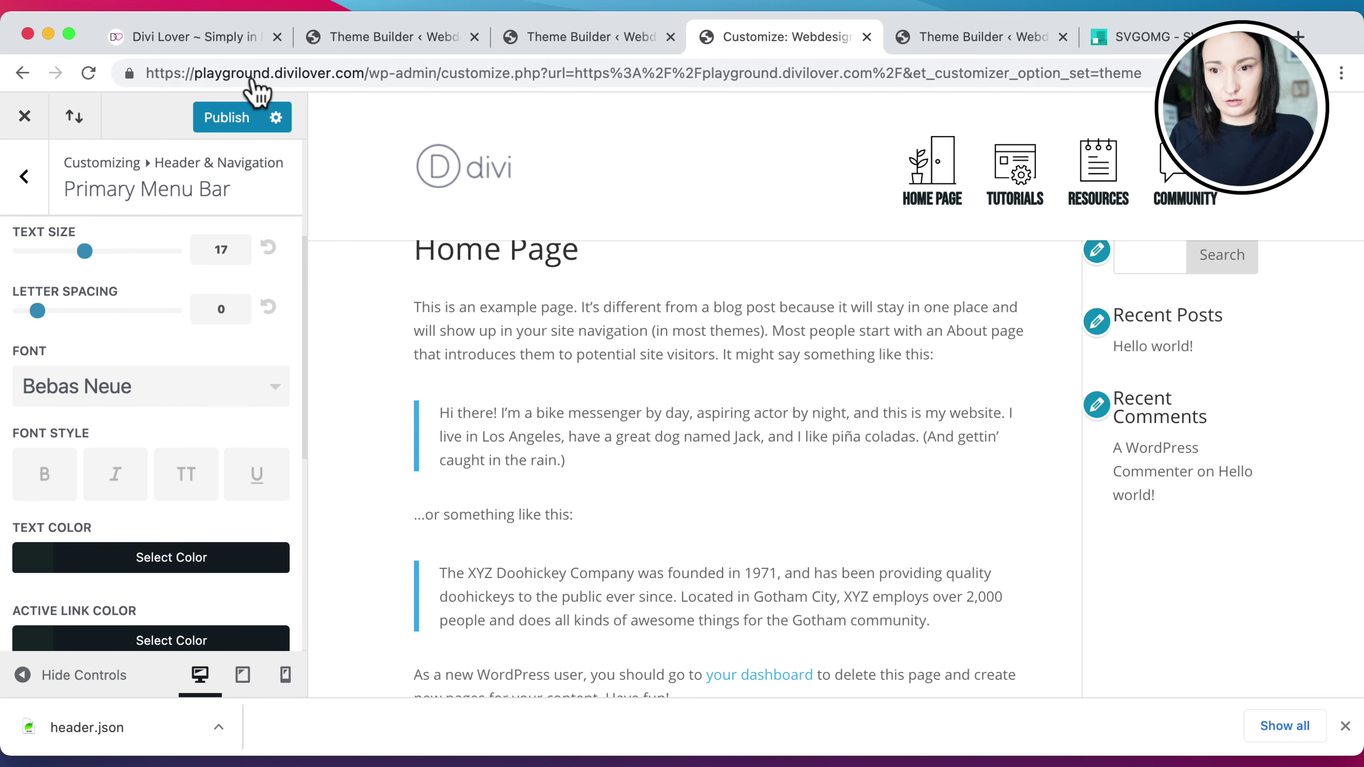
click(258, 110)
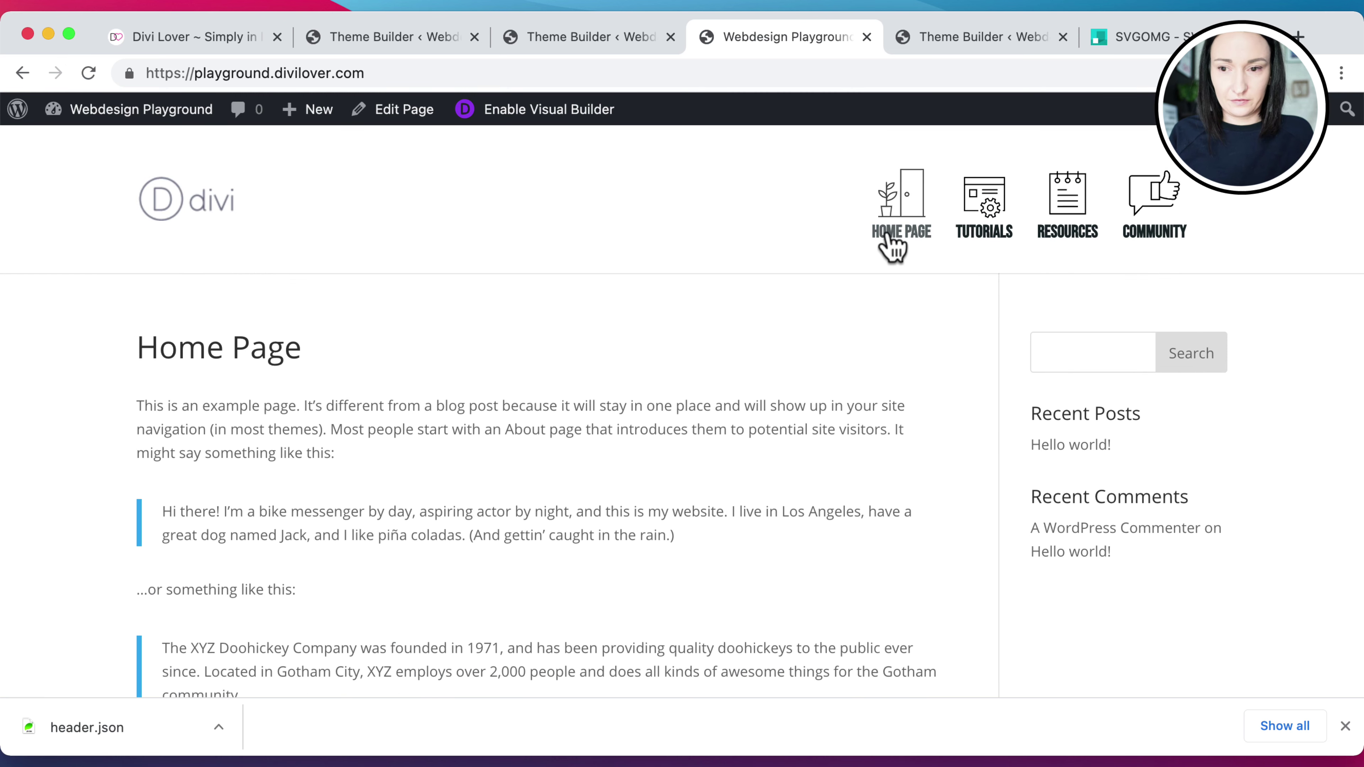
Set wp_logo.svg from the media library as the site logo in Divi Theme Options and save the changes
mouse_move(66, 100)
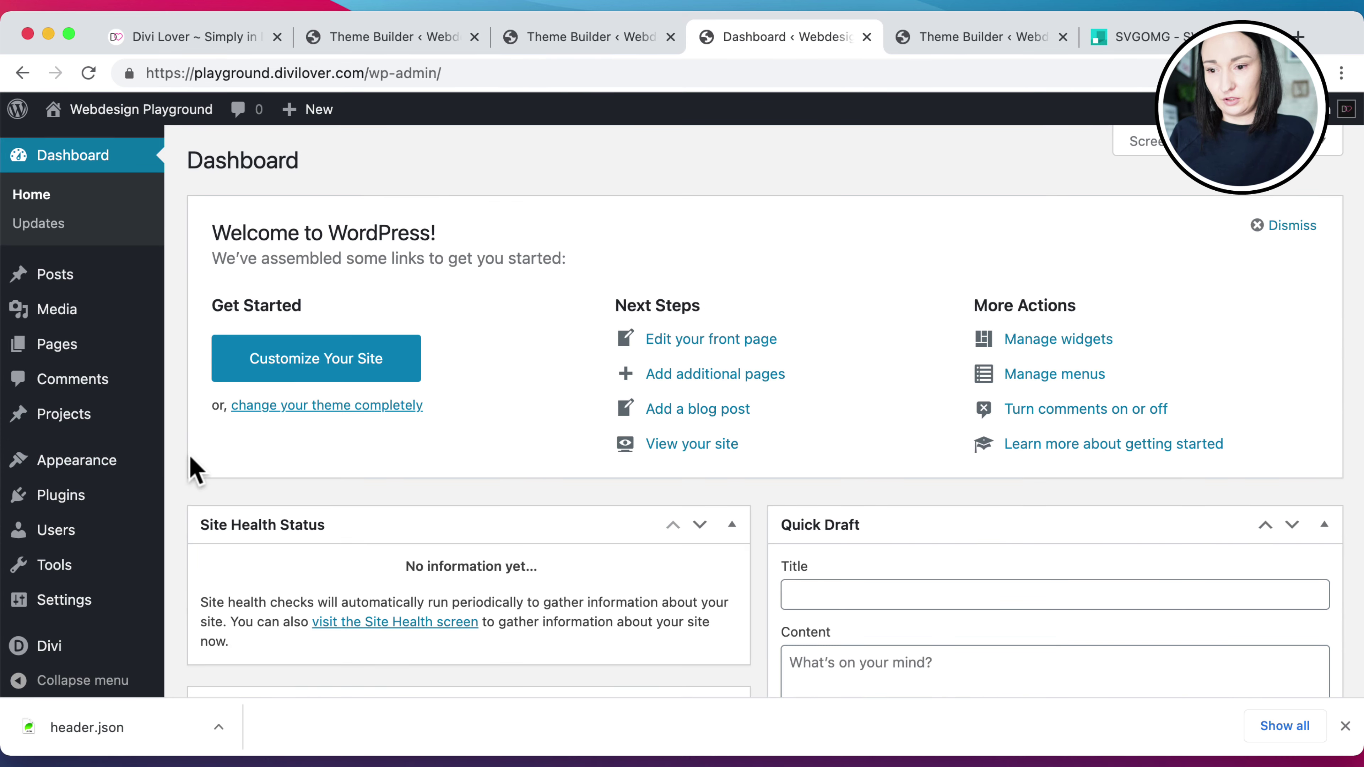
scroll(189, 463, down, 10)
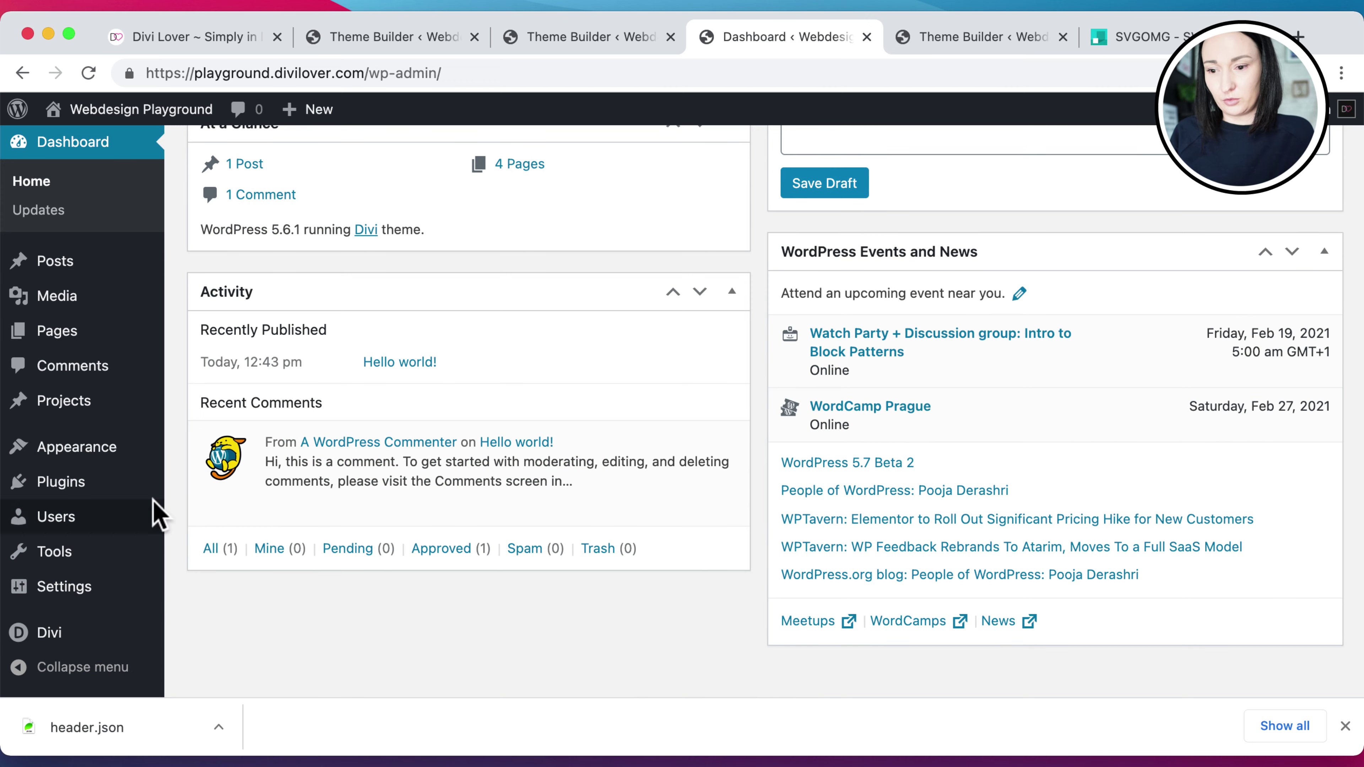
mouse_move(84, 643)
click(218, 494)
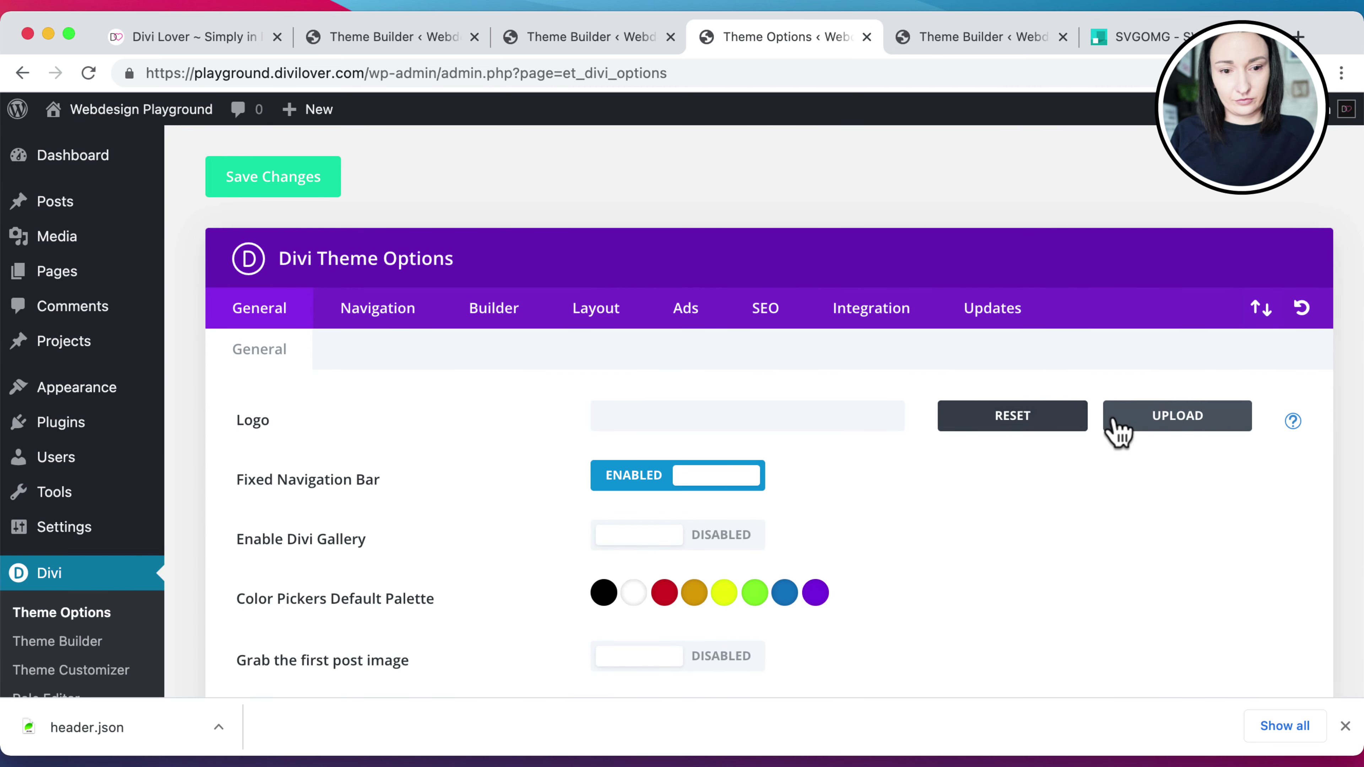
click(1117, 425)
click(156, 363)
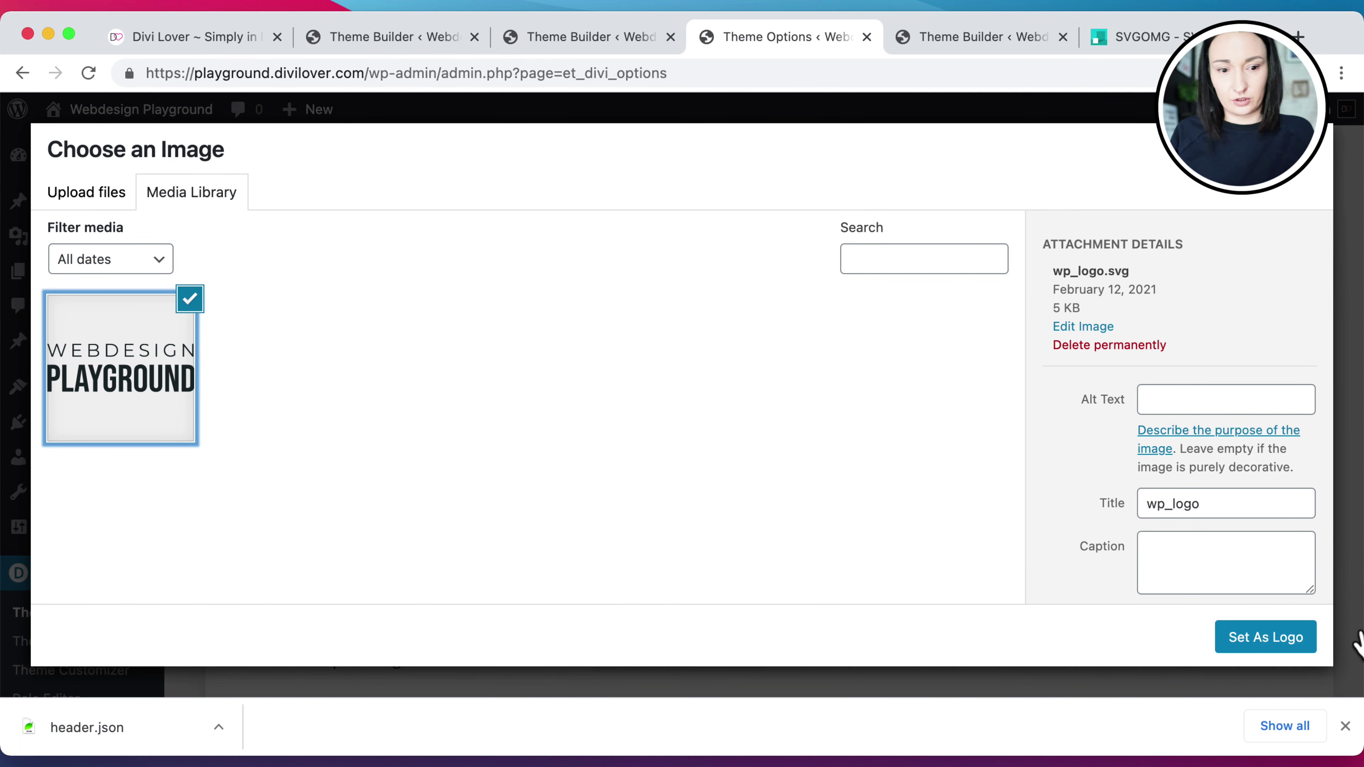
click(1281, 644)
scroll(498, 479, down, 8)
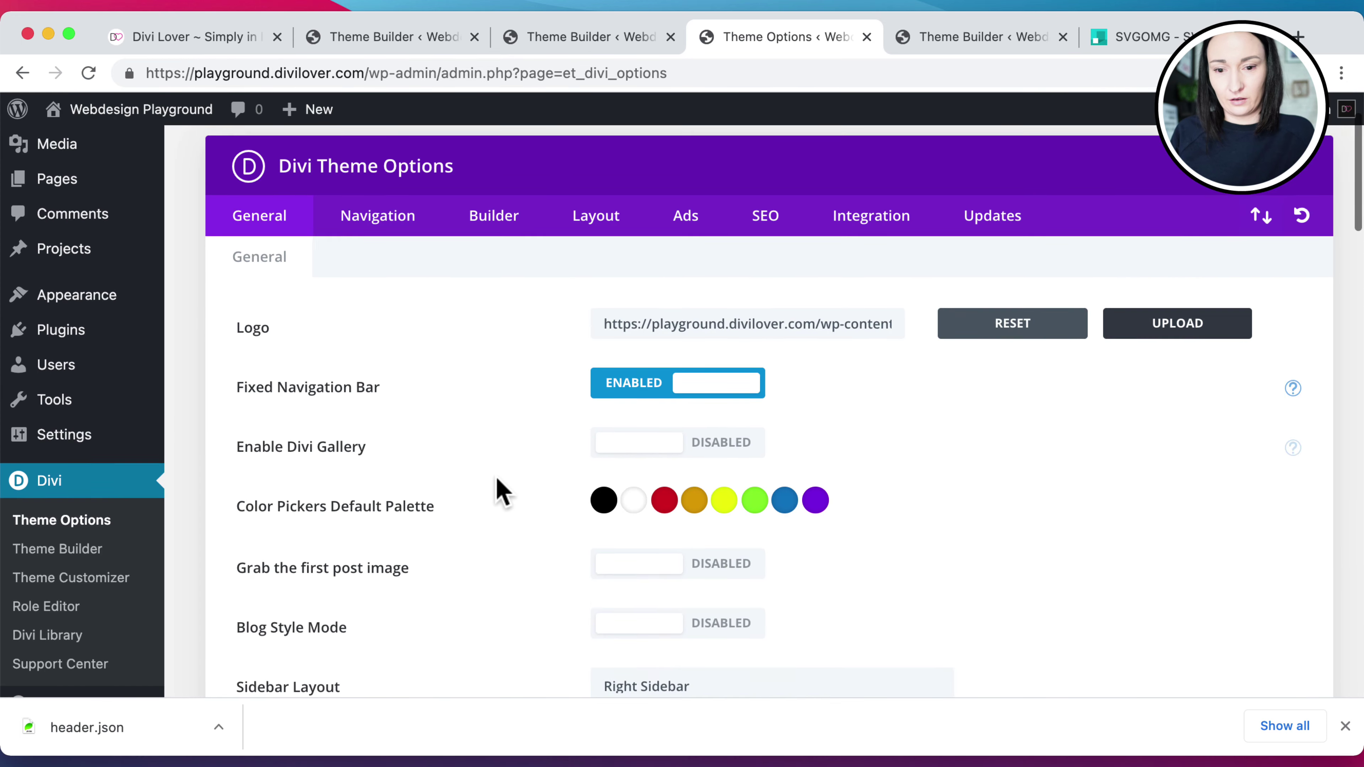
scroll(498, 480, up, 8)
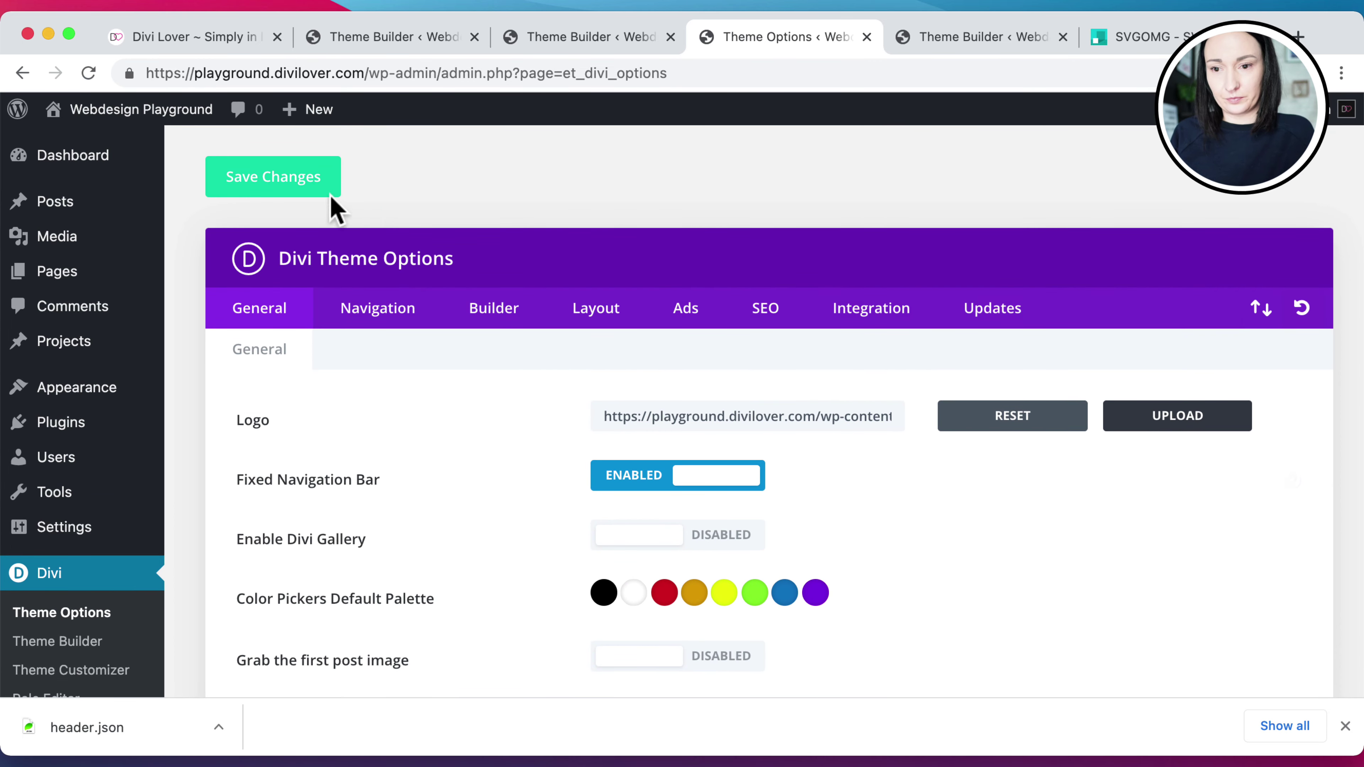
click(283, 179)
Load the live home page in place of the last open Theme Builder page to check the header logo
scroll(365, 344, down, 20)
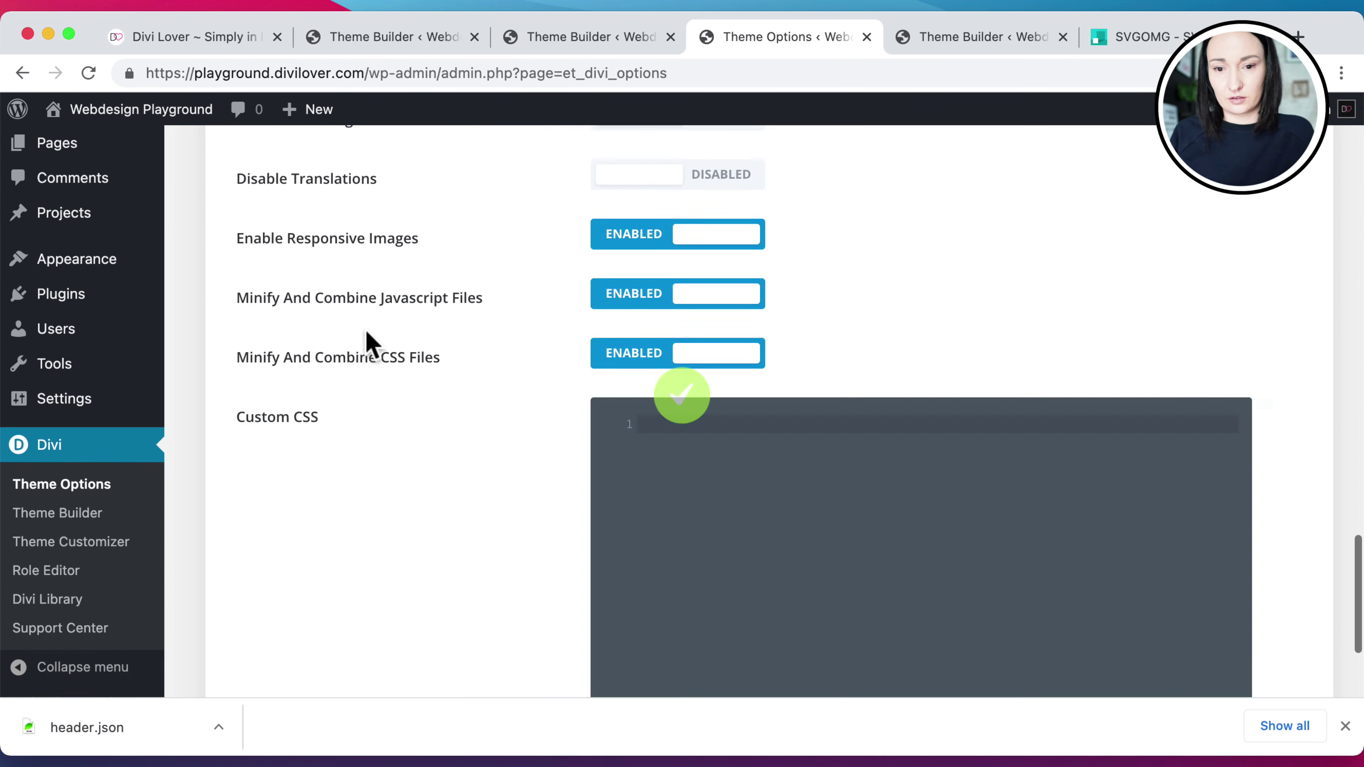
scroll(365, 345, down, 5)
click(936, 43)
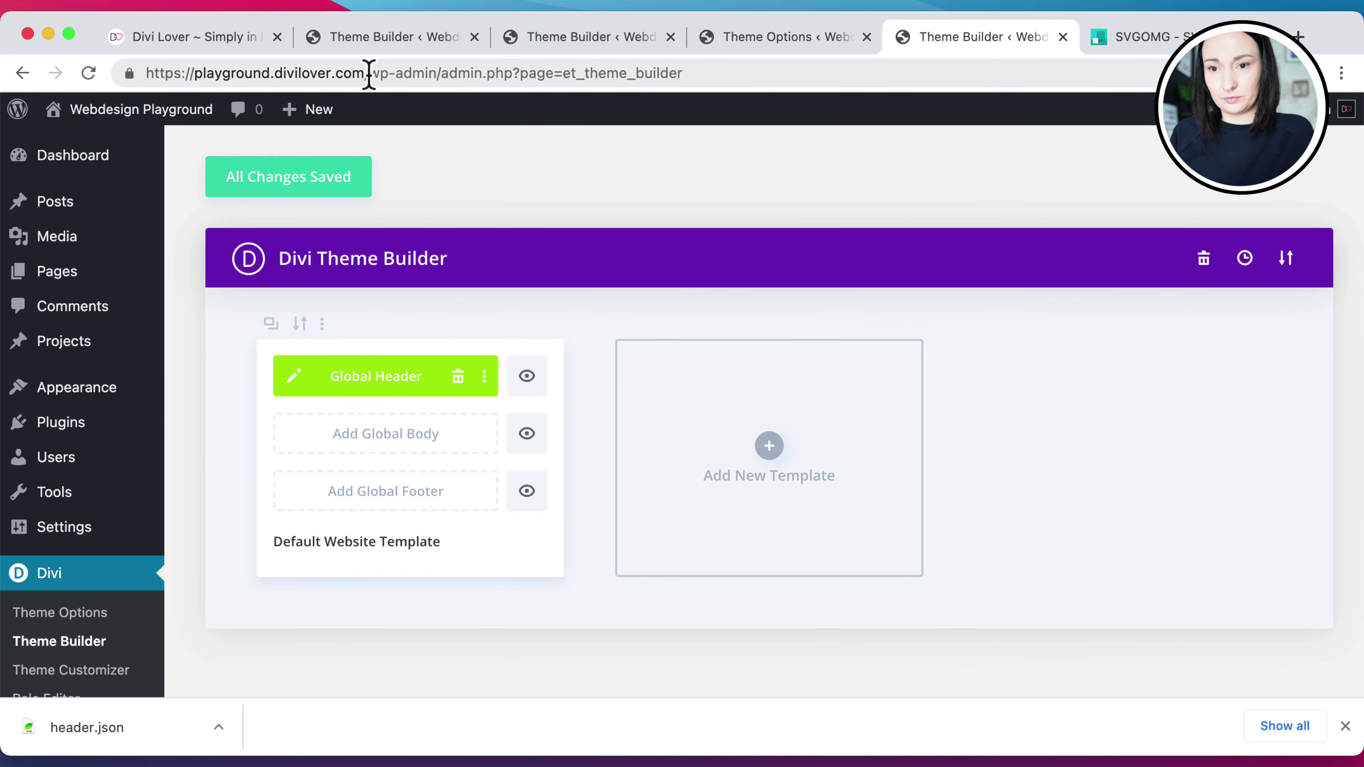
drag(369, 74, 981, 73)
key(BackSpace)
key(Return)
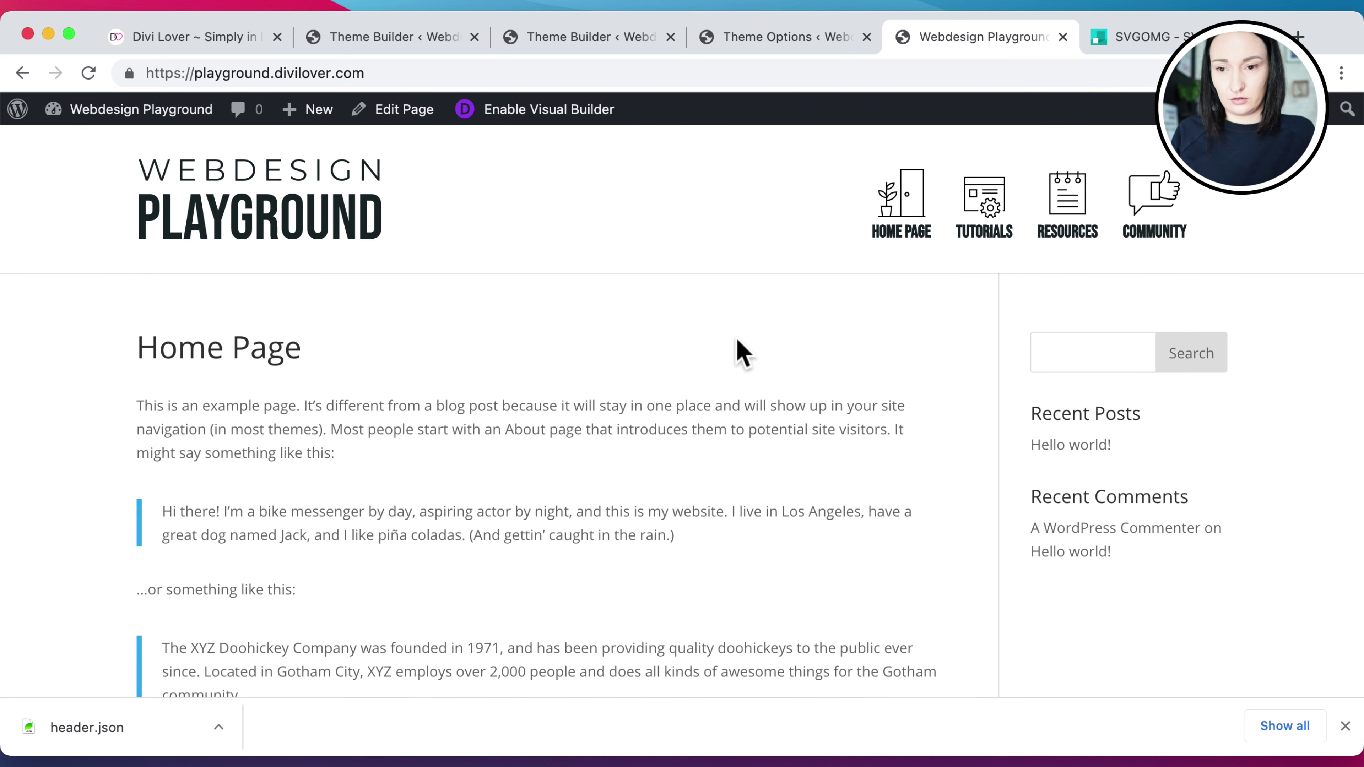
Reopen the Primary Menu Bar settings in the Theme Customizer, set the logo max height to 38, and publish
mouse_move(122, 119)
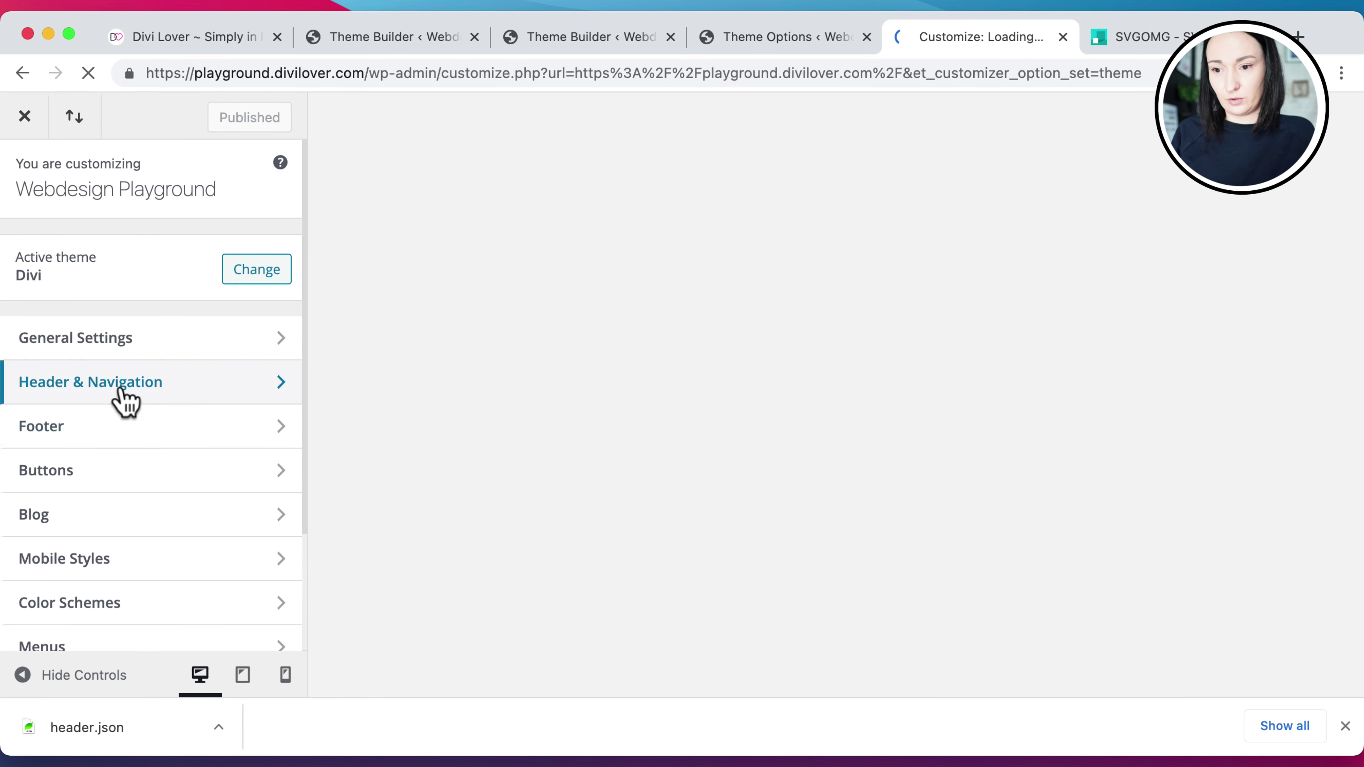
click(123, 391)
click(95, 306)
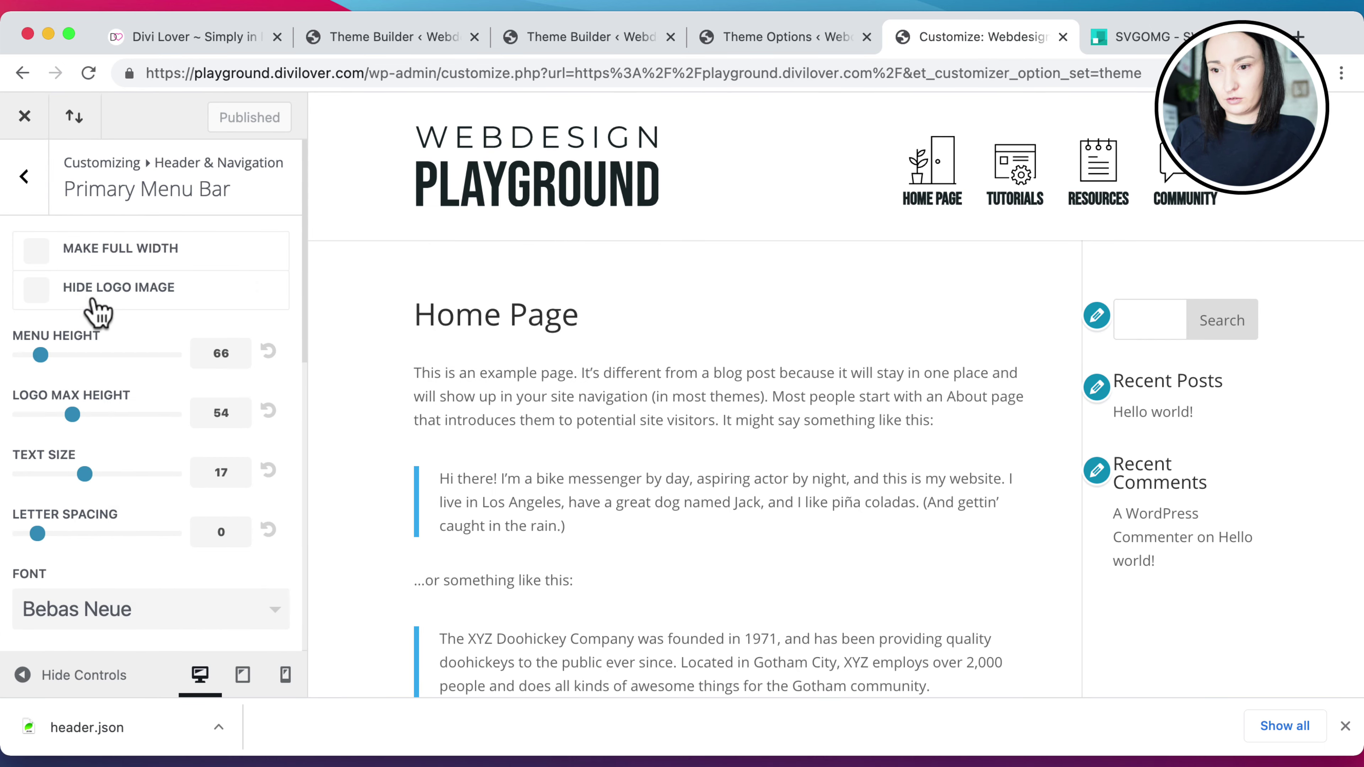
drag(70, 416, 37, 425)
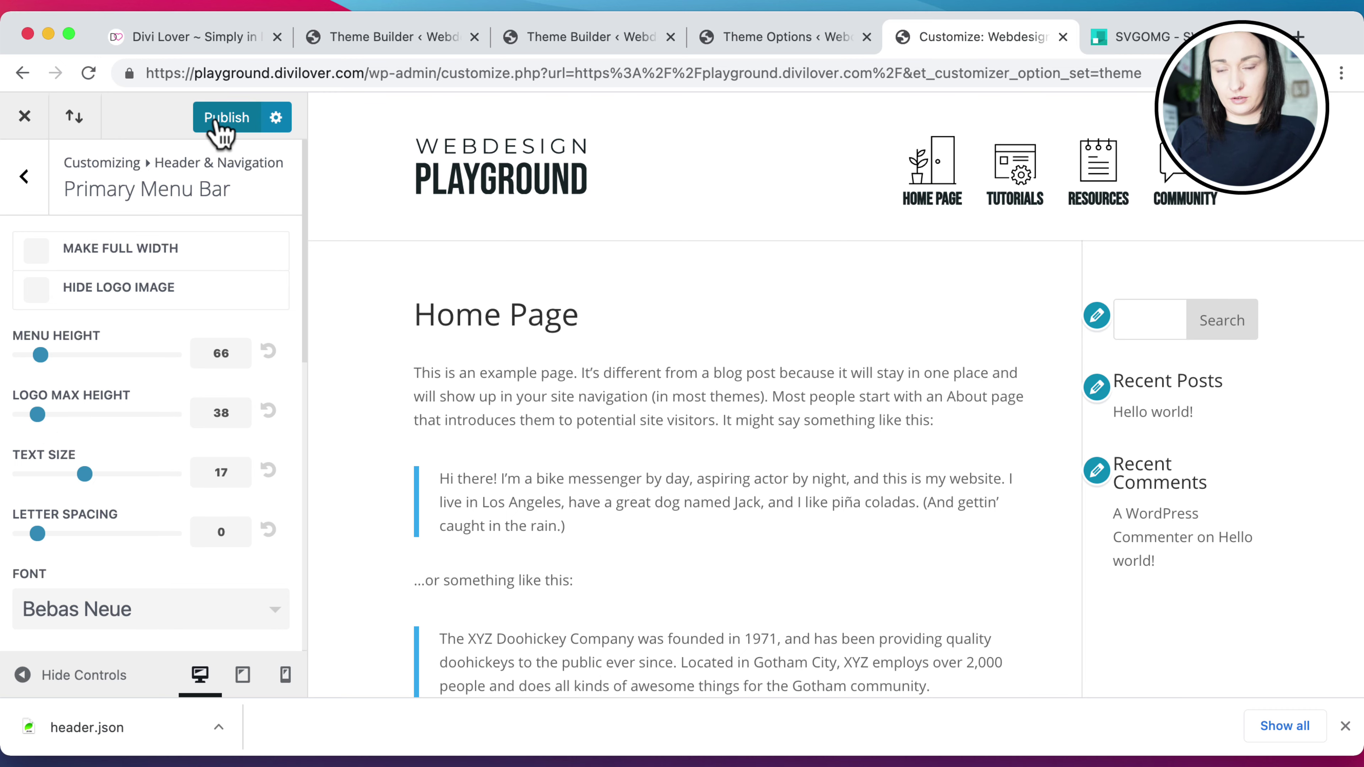
click(220, 129)
Leave the Theme Customizer for the live home page and inspect the header's Home Page menu link in the developer tools
click(715, 40)
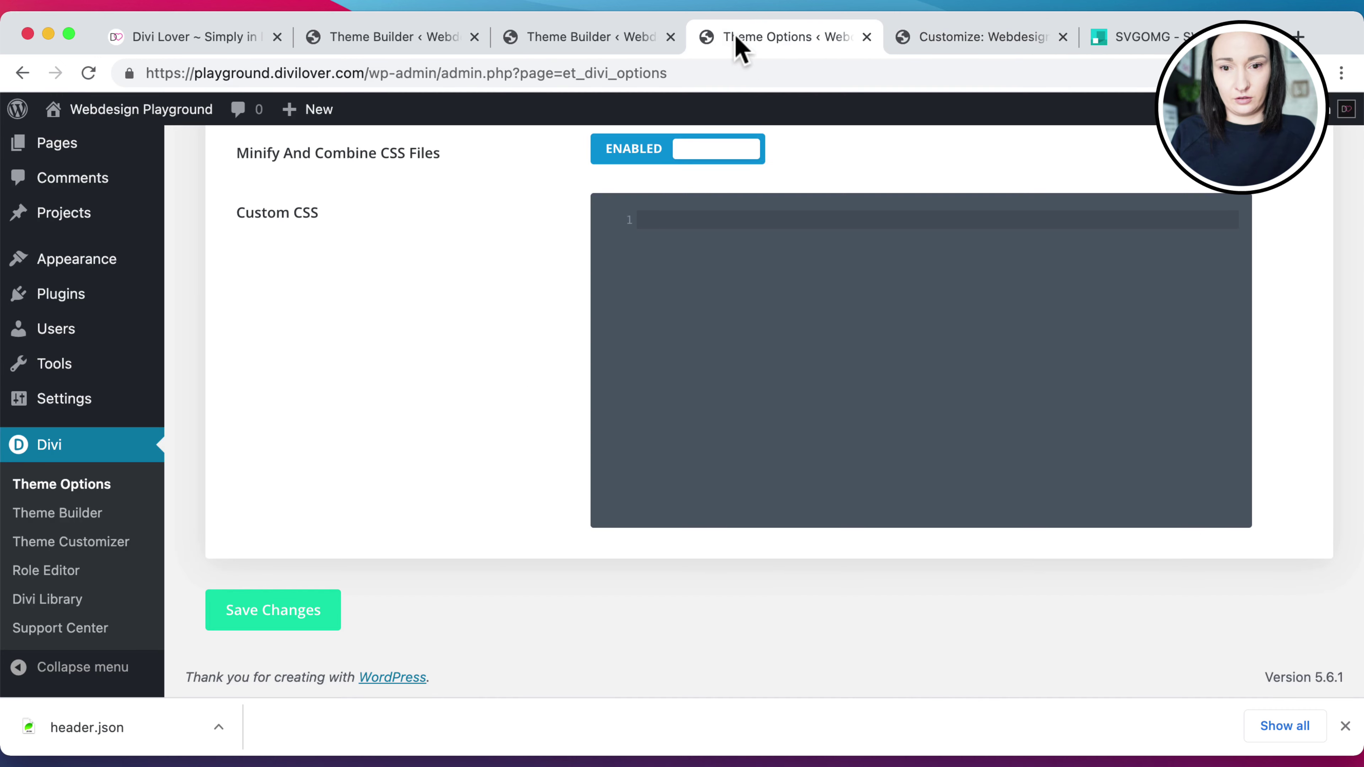
click(973, 39)
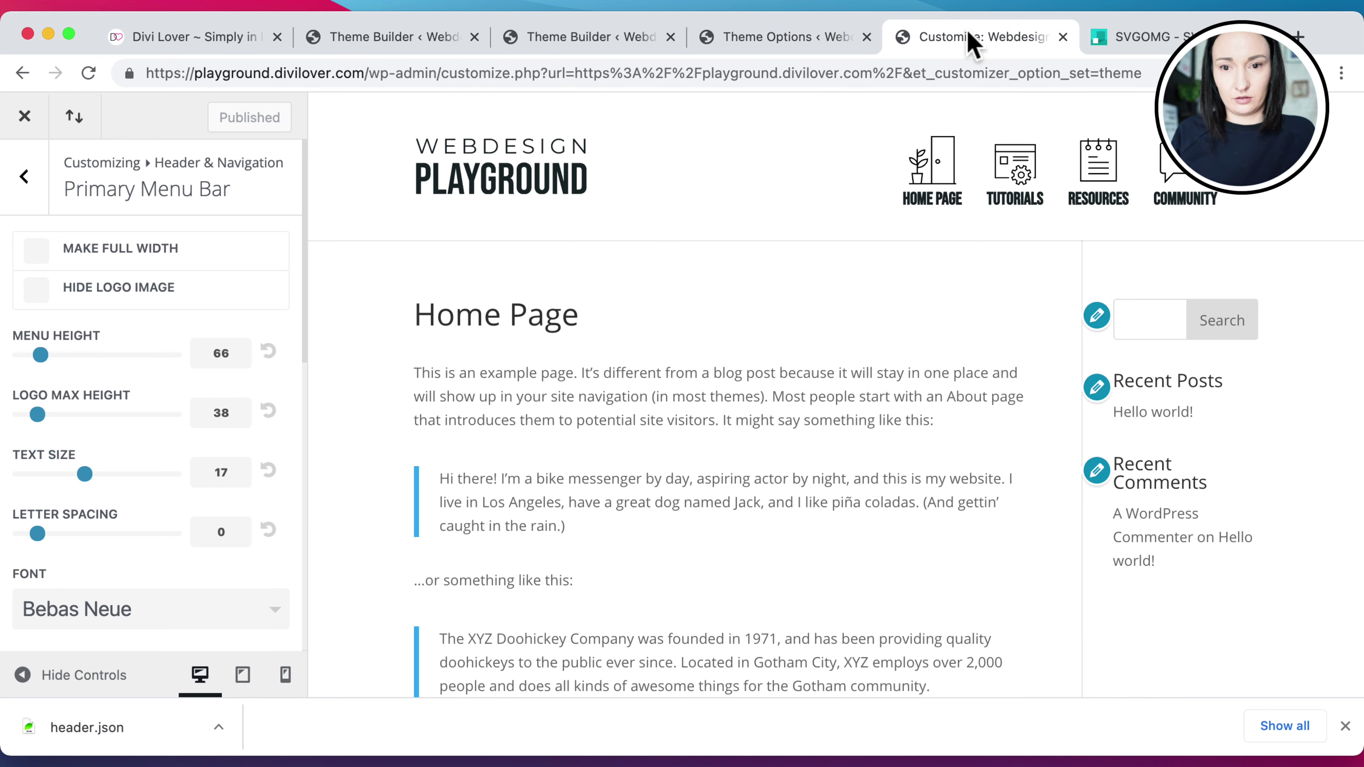
click(26, 124)
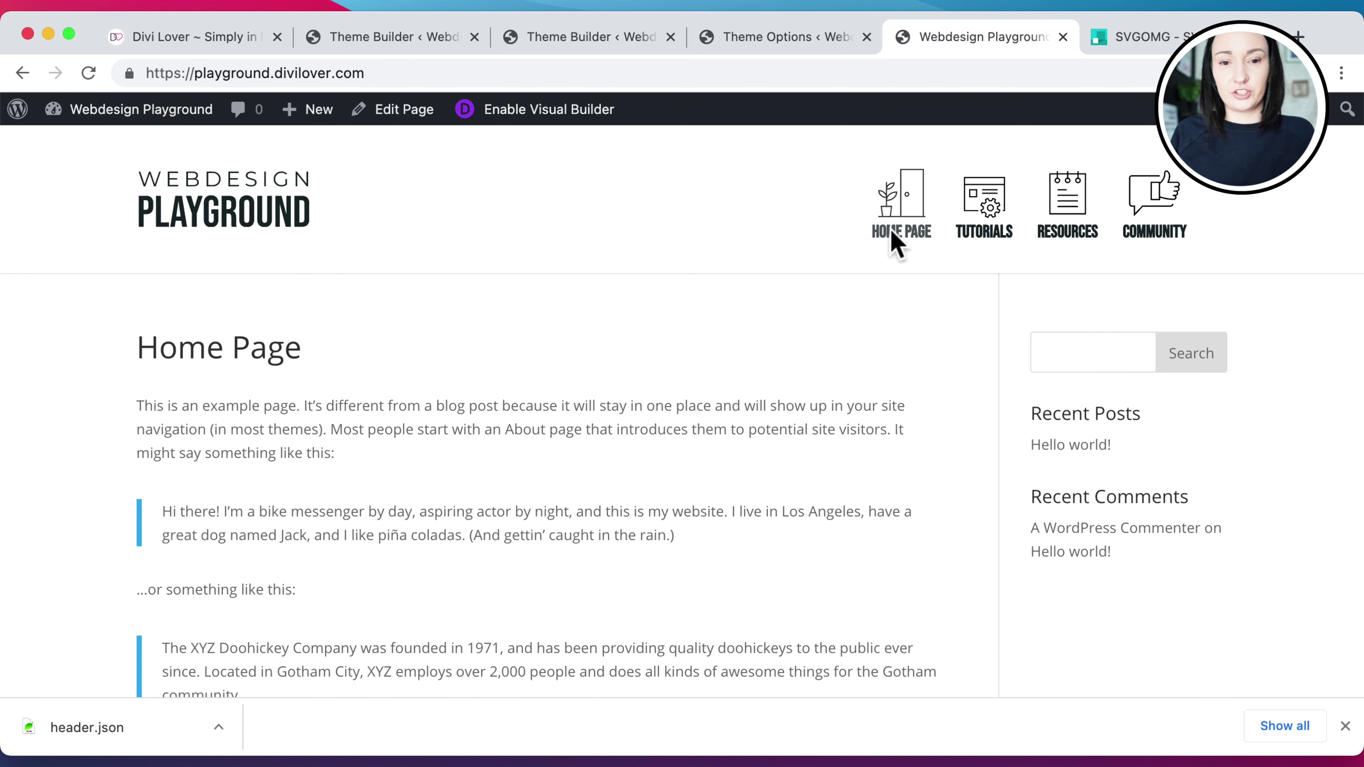
right_click(814, 376)
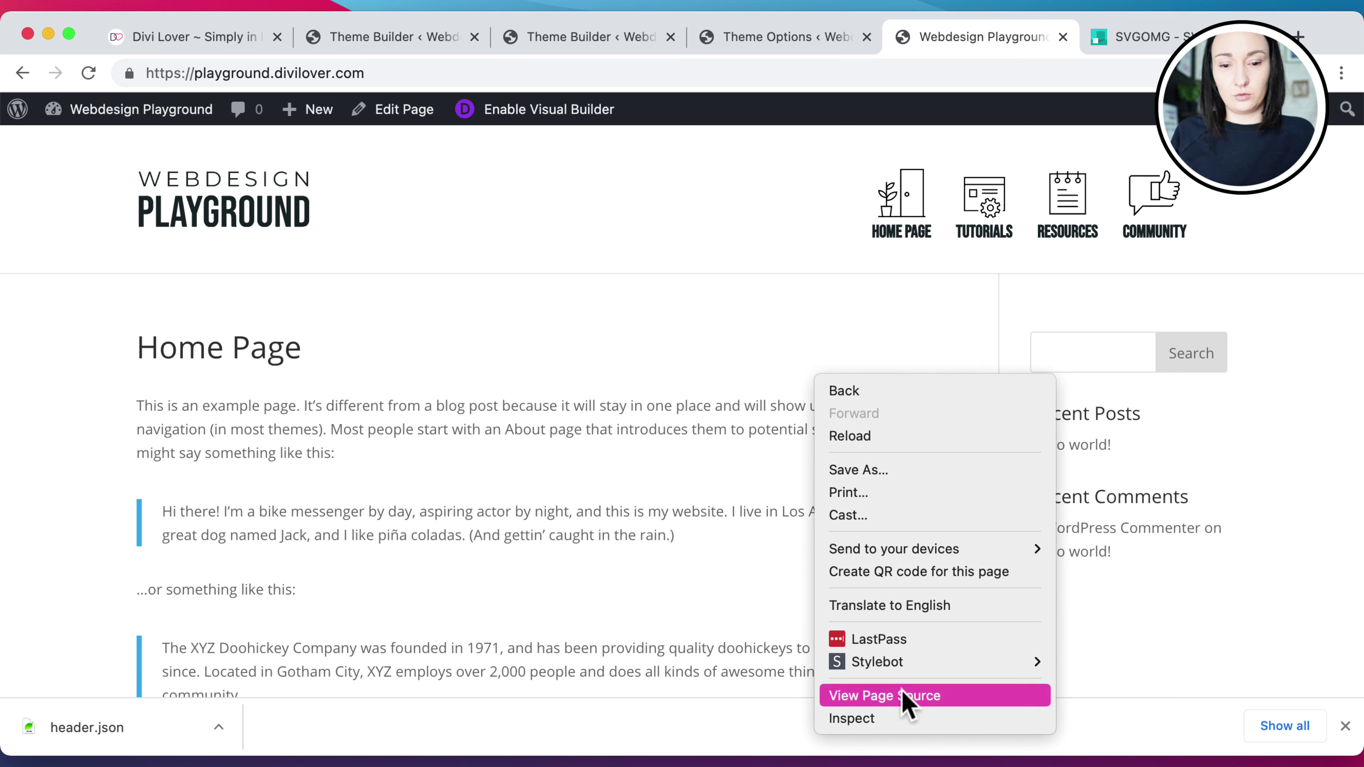
click(892, 719)
click(979, 106)
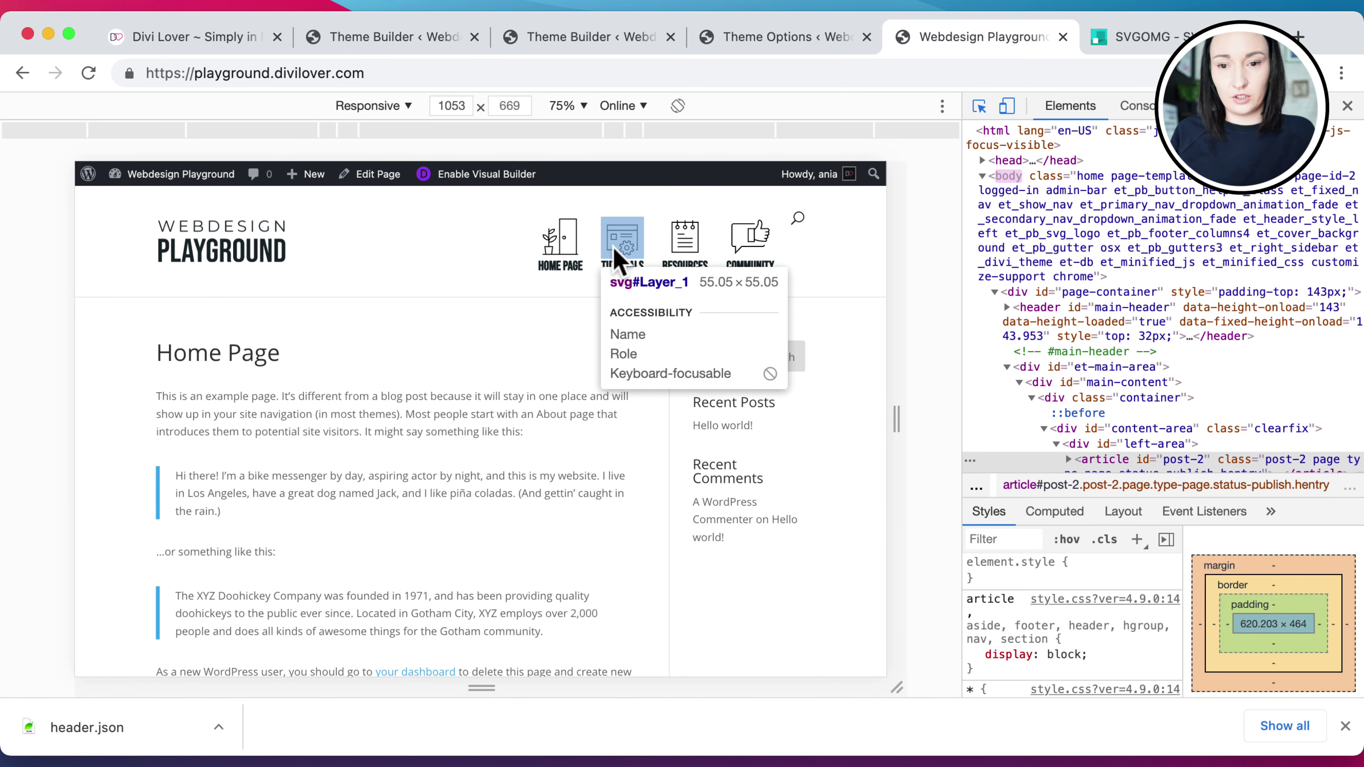
click(565, 272)
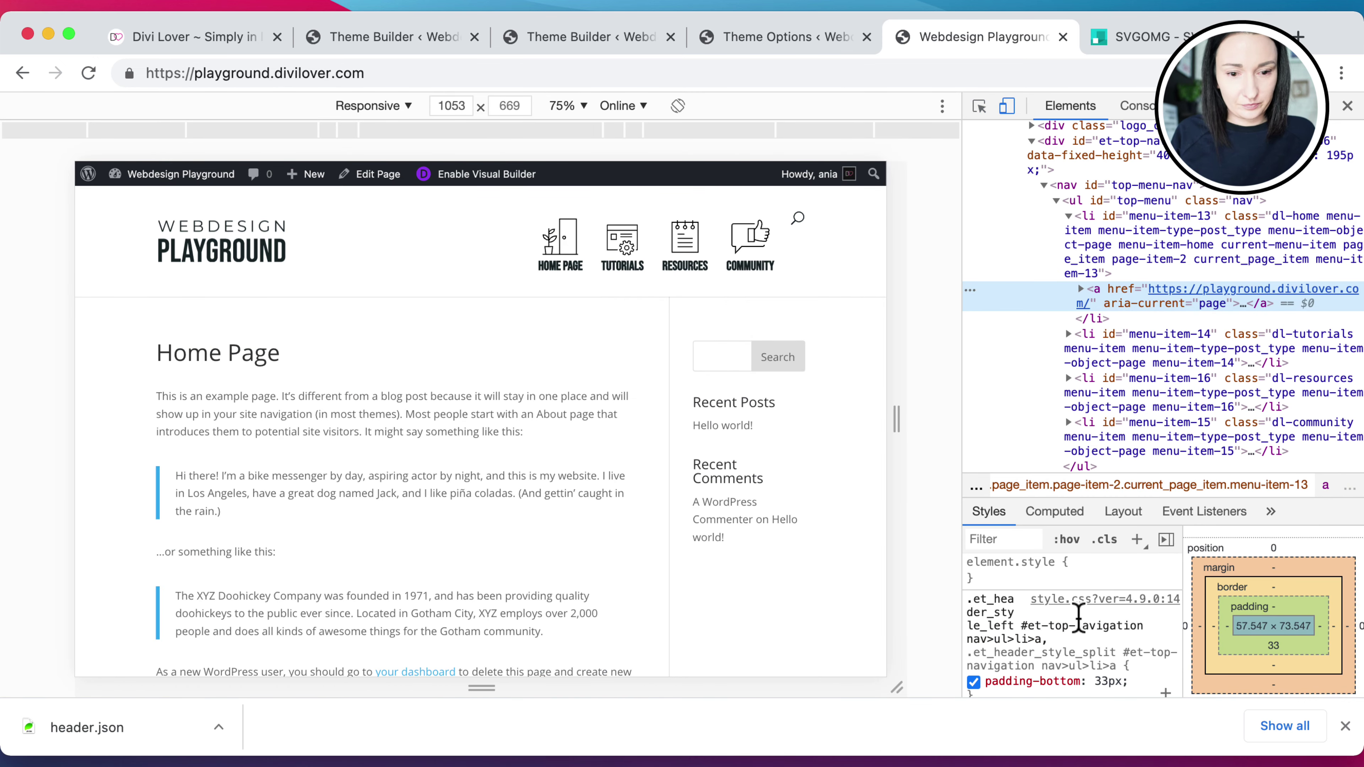
Enlarge the developer tools and their styles area, and select the Home Page link element inside menu-item-13
drag(962, 565, 859, 564)
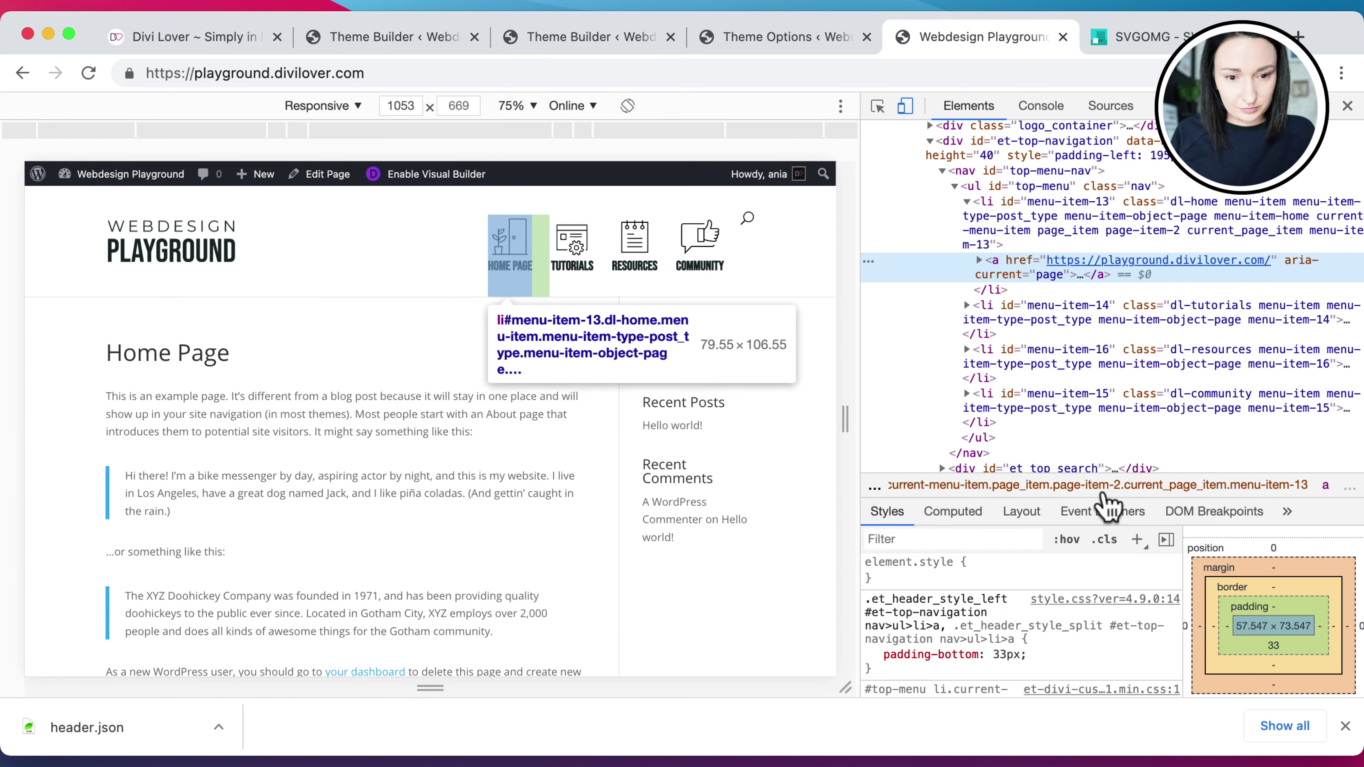
click(1116, 469)
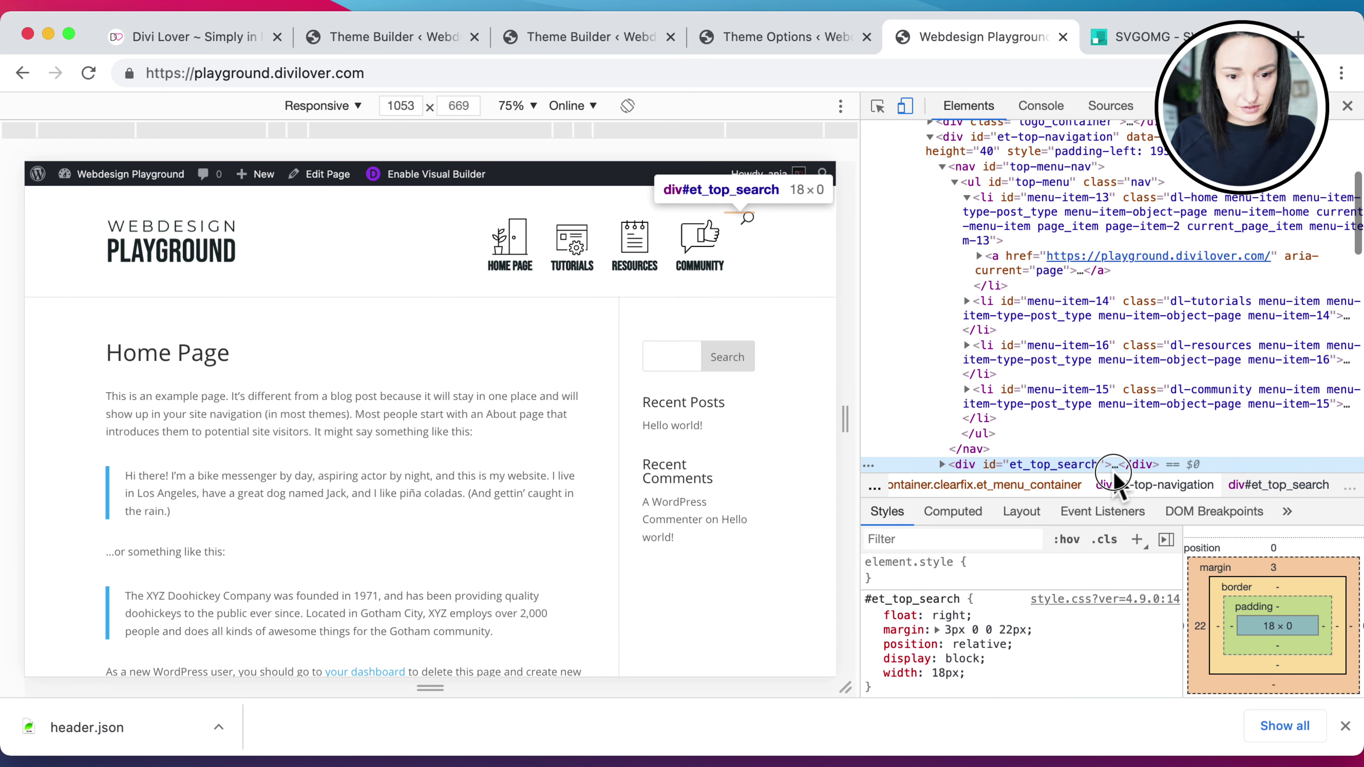
drag(1106, 497, 1115, 387)
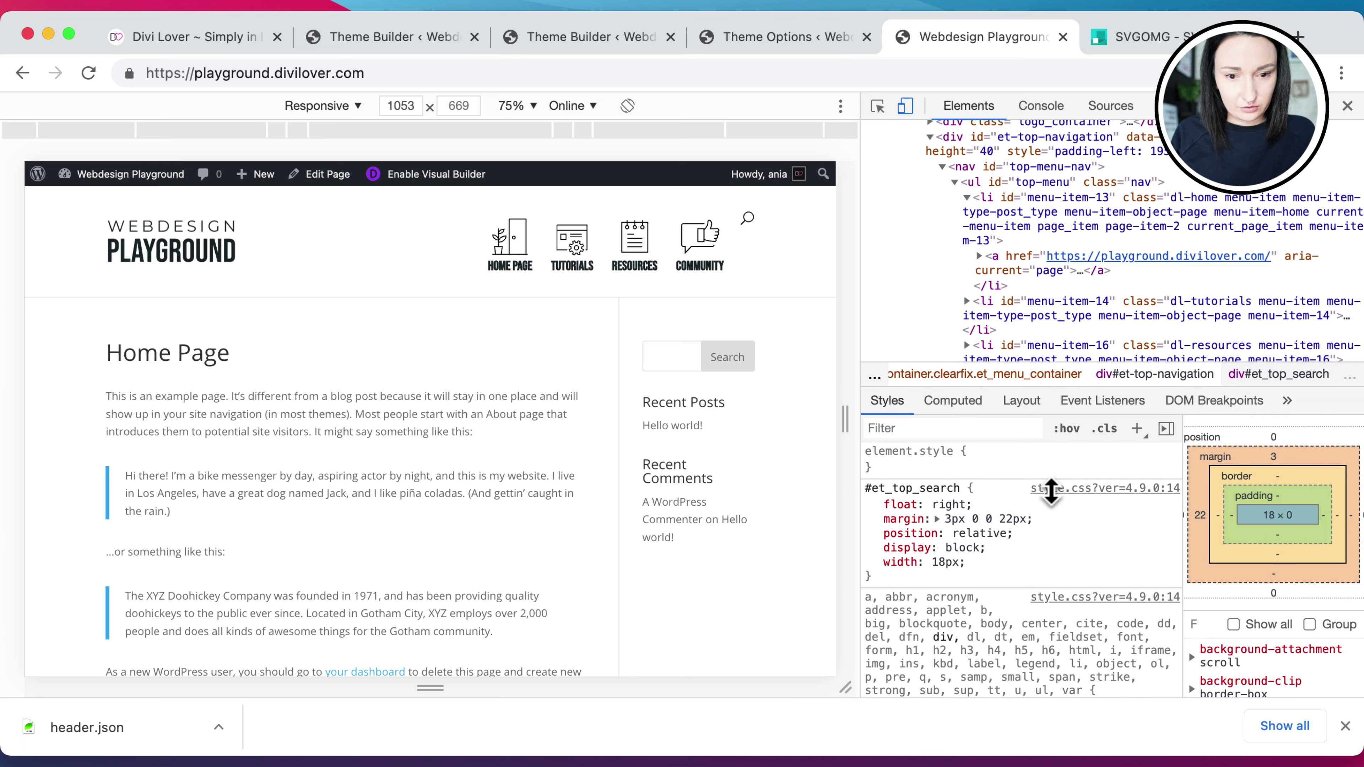
click(1010, 263)
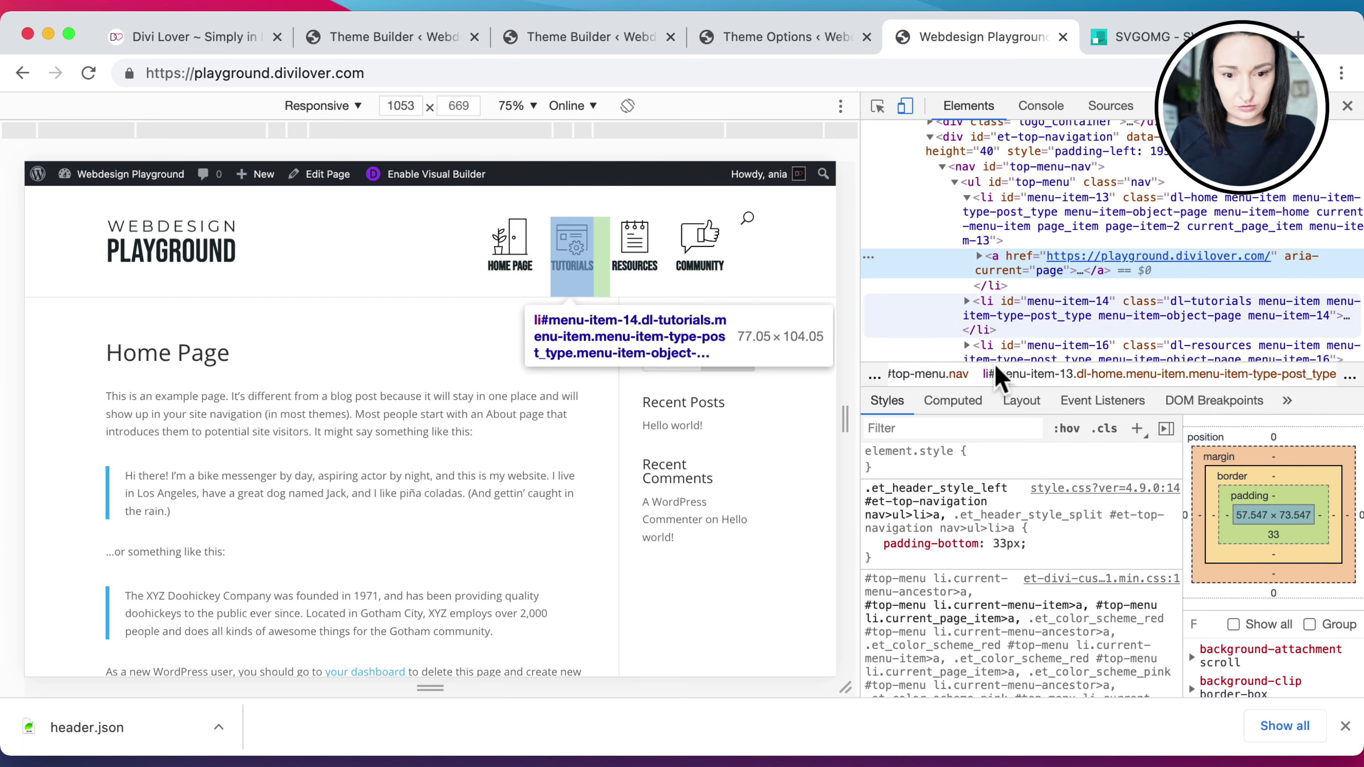
Trace the Home Page link's computed font-weight to the #et-top-navigation rule and copy that whole rule
scroll(1054, 601, down, 10)
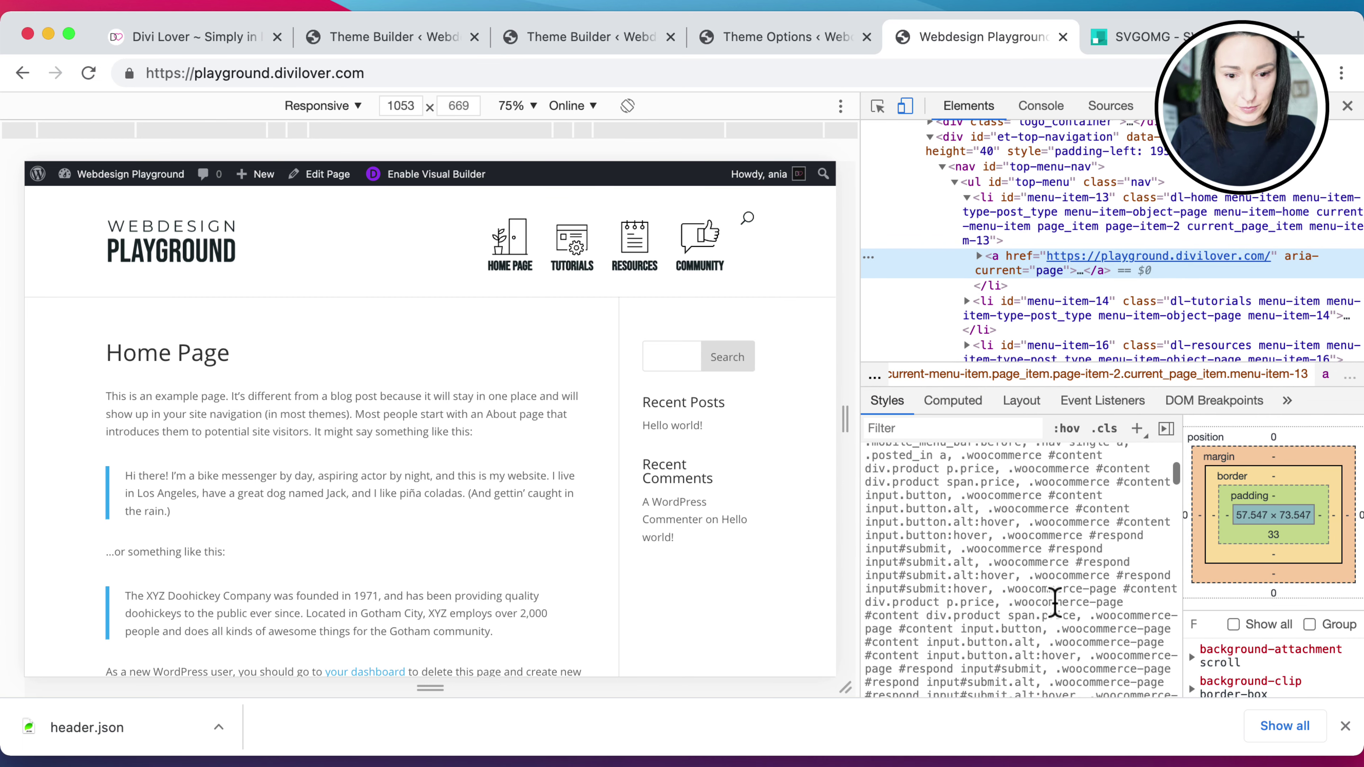
scroll(1054, 601, down, 2)
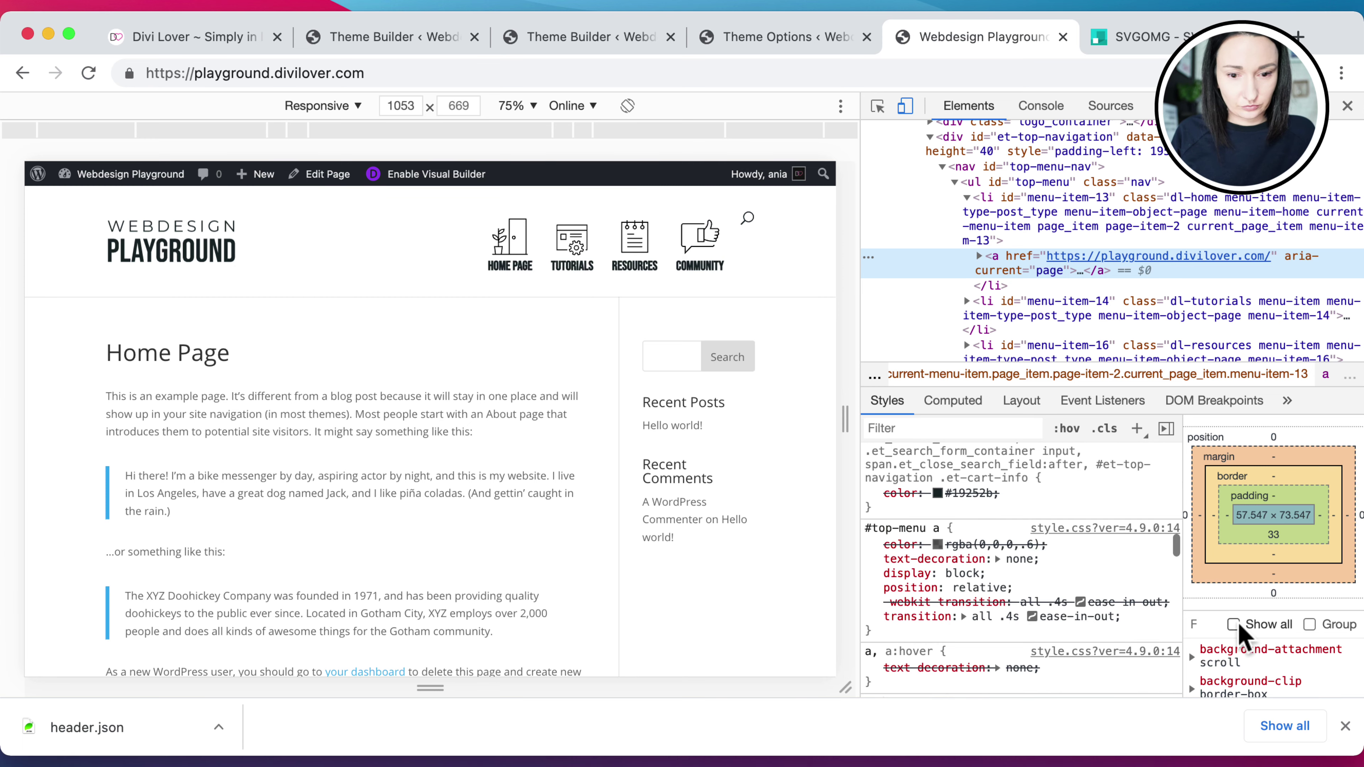
scroll(963, 624, down, 2)
scroll(960, 615, down, 5)
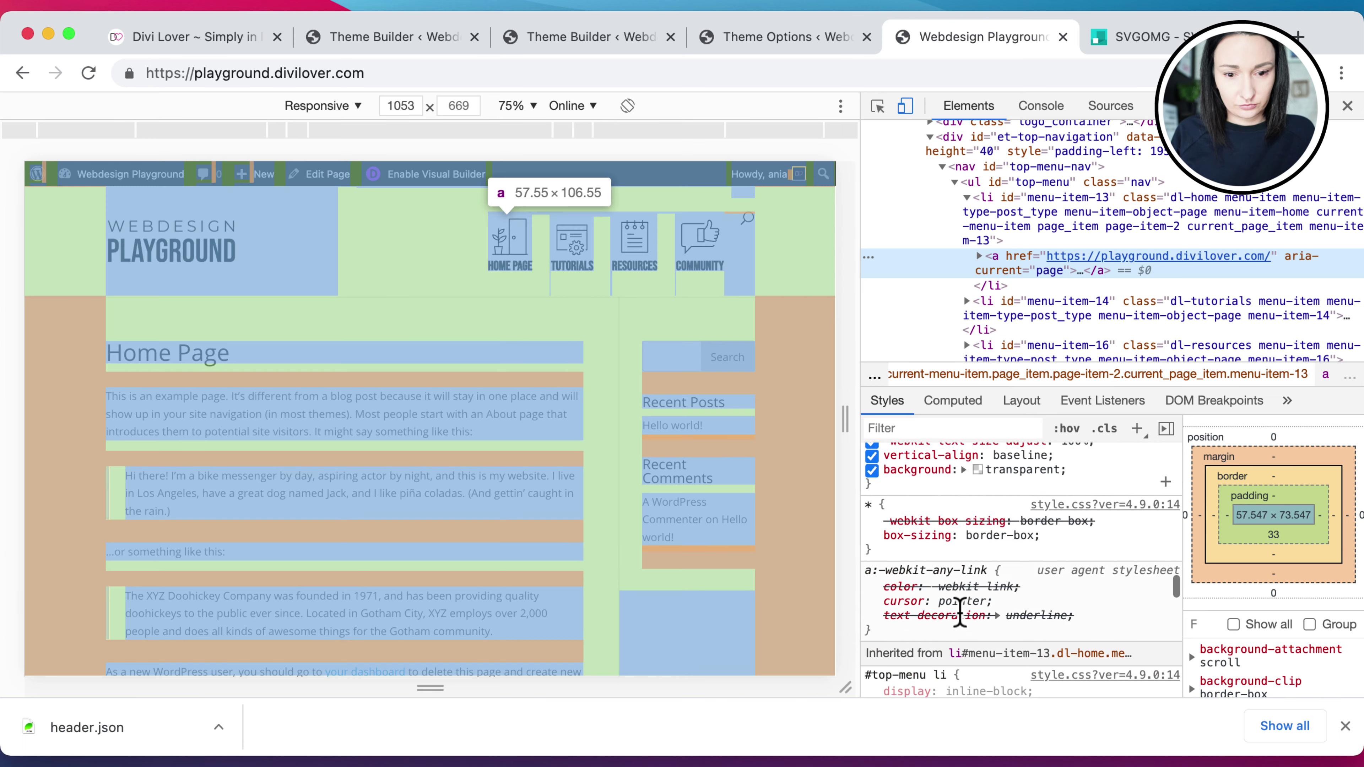
scroll(959, 613, up, 4)
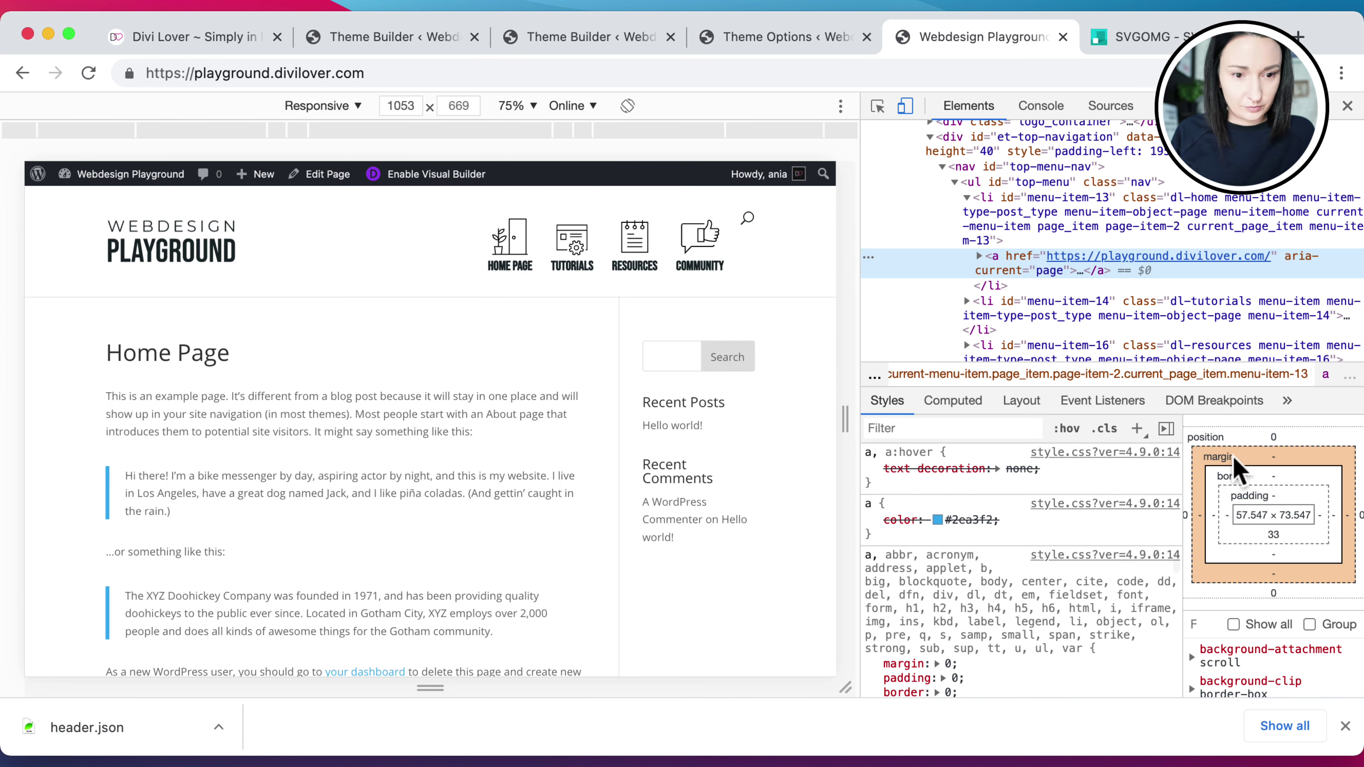
scroll(1262, 685, down, 10)
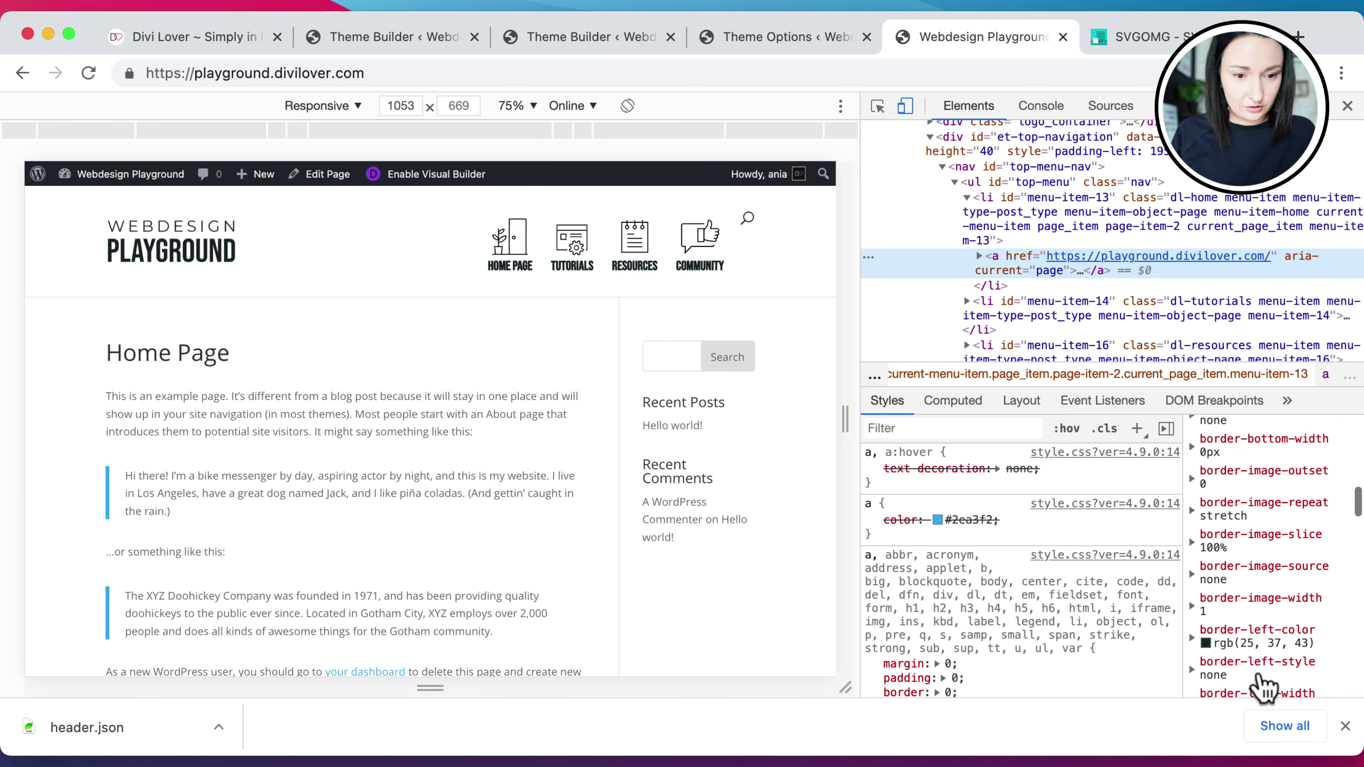
scroll(1262, 686, down, 6)
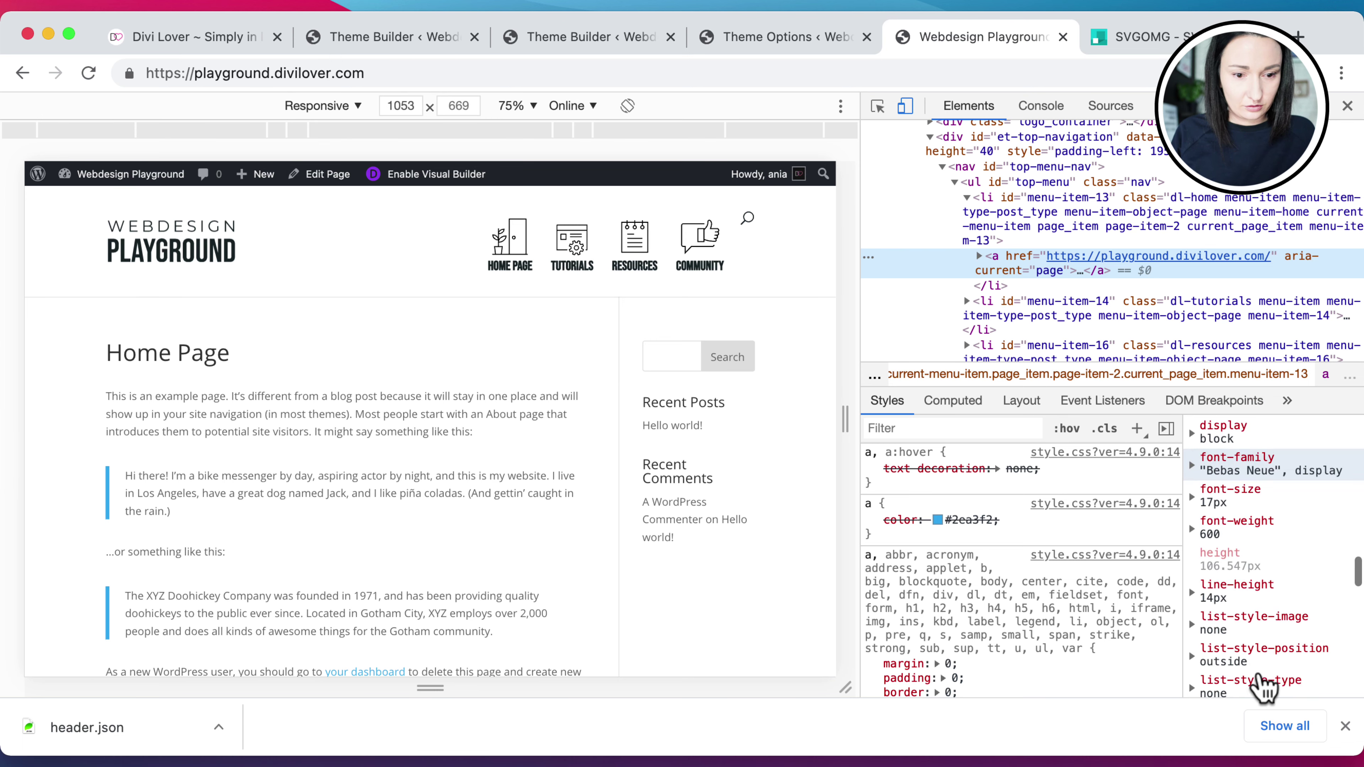
click(1195, 478)
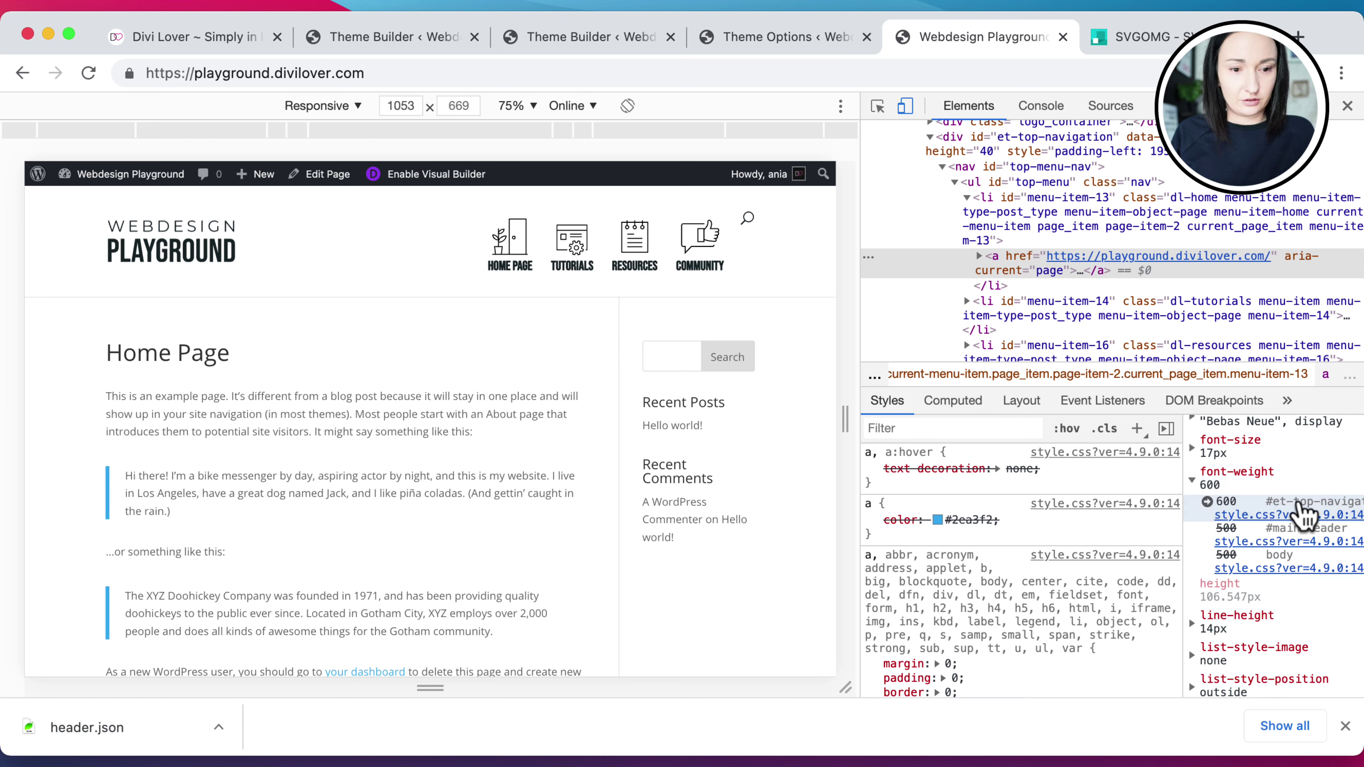
click(1206, 502)
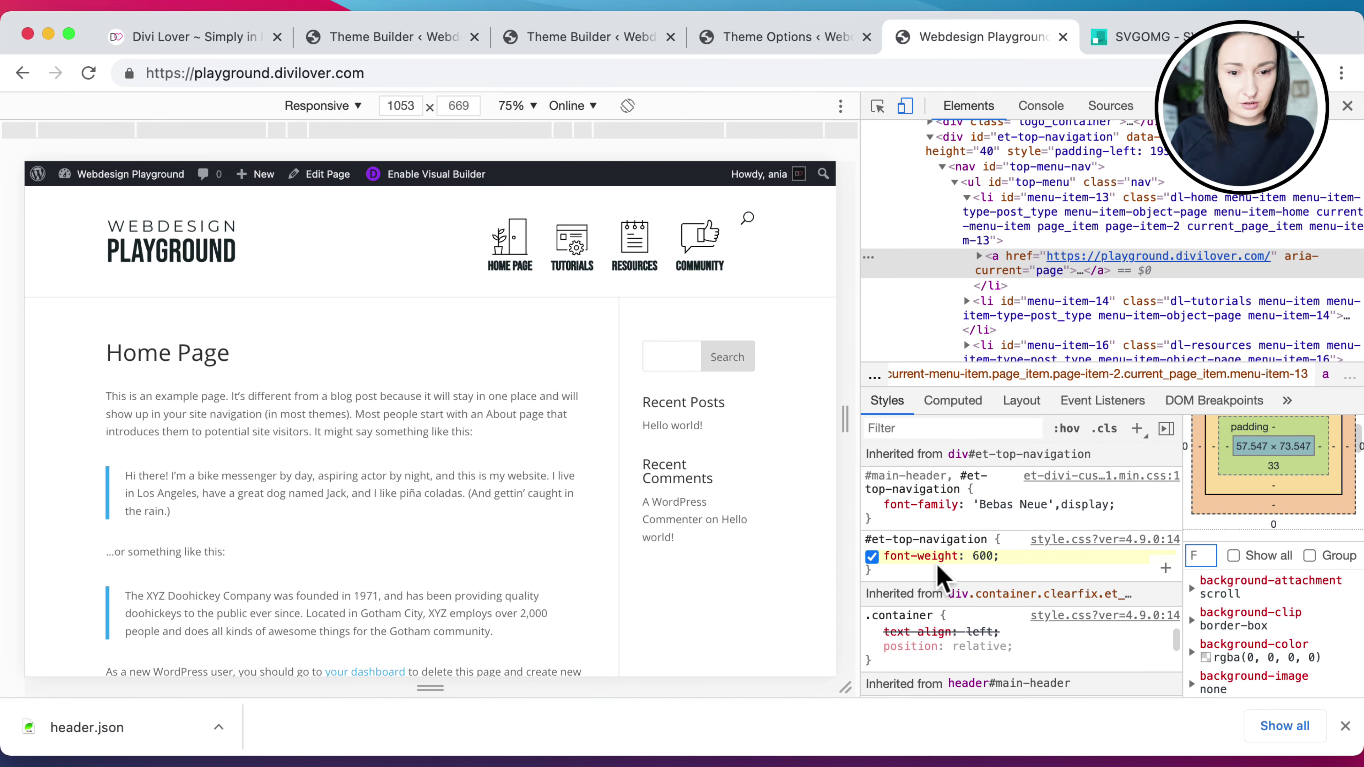
drag(865, 540, 894, 576)
key(cmd+c)
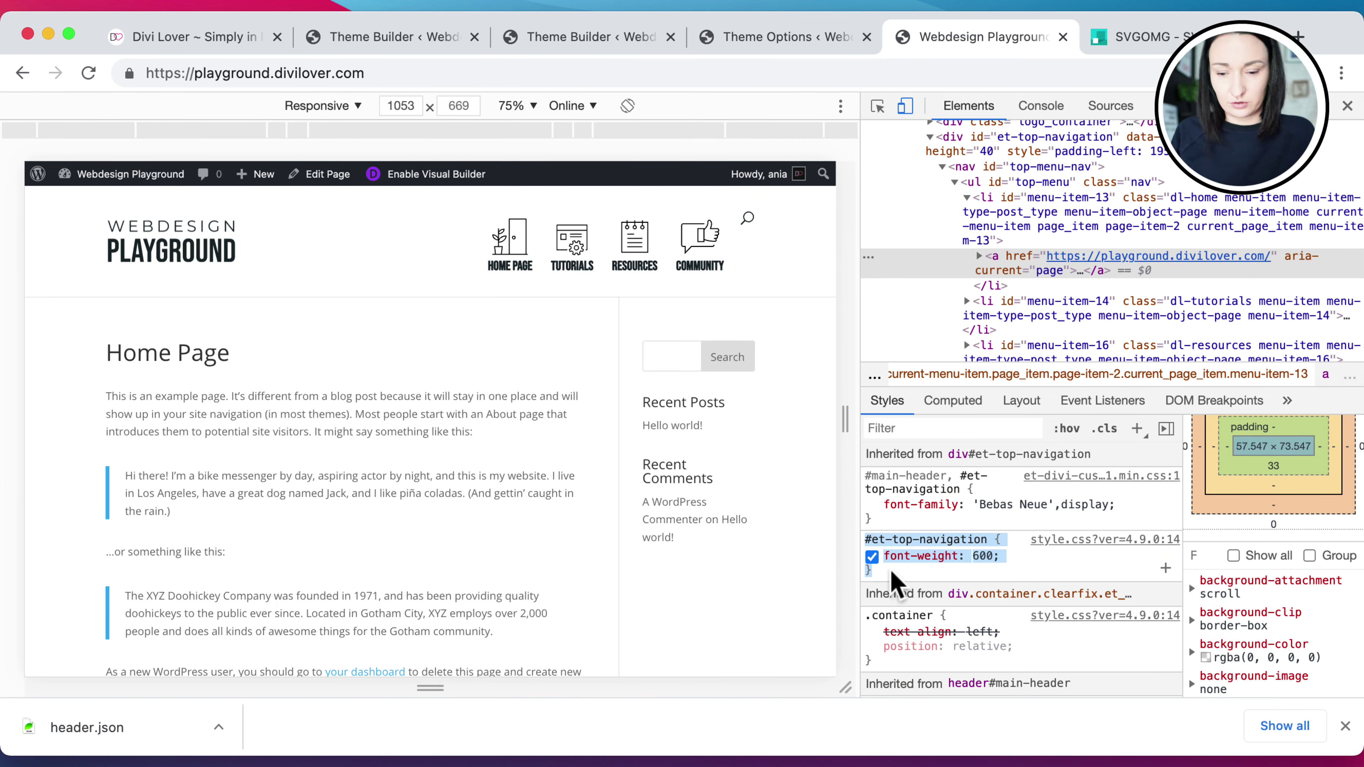
Paste the #et-top-navigation rule into the Custom CSS of Divi Theme Options, set its font-weight to 400, and save the changes
click(782, 38)
click(722, 274)
key(cmd+v)
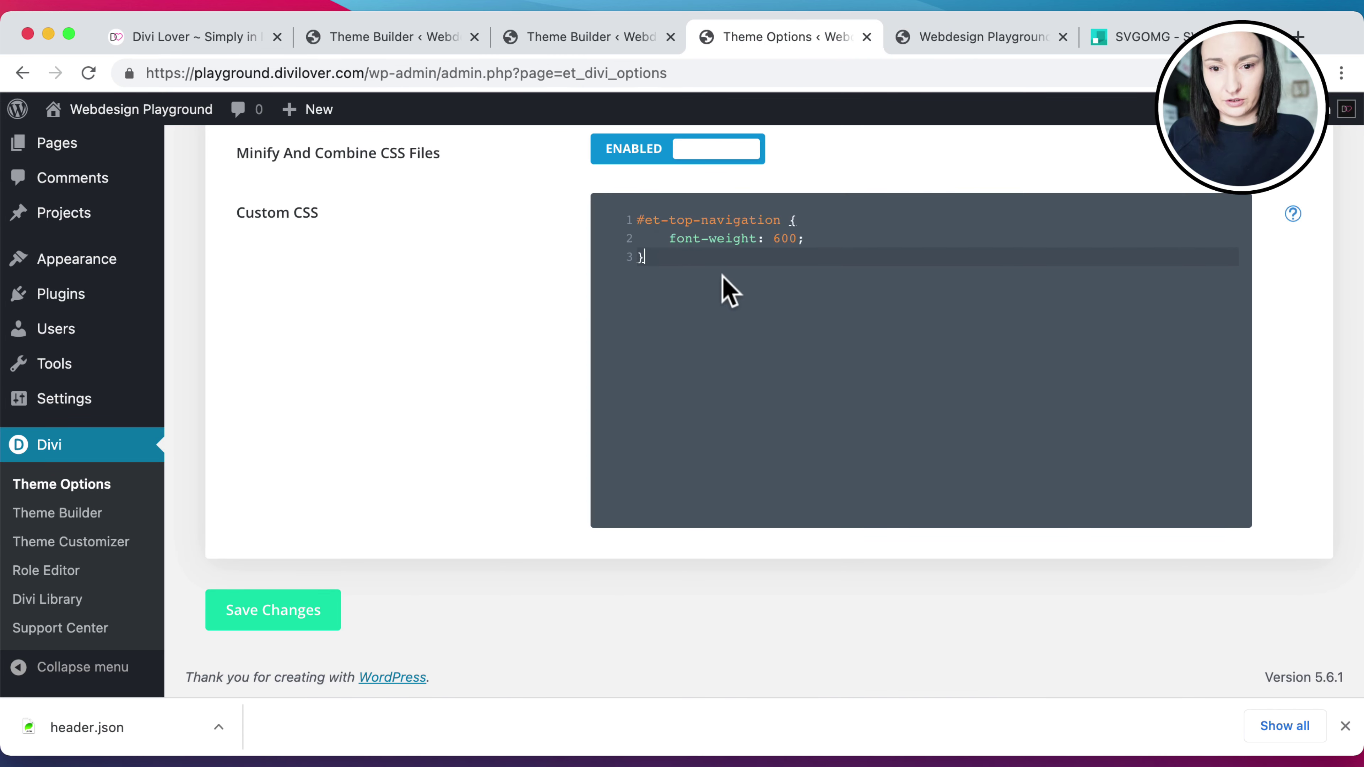
click(784, 240)
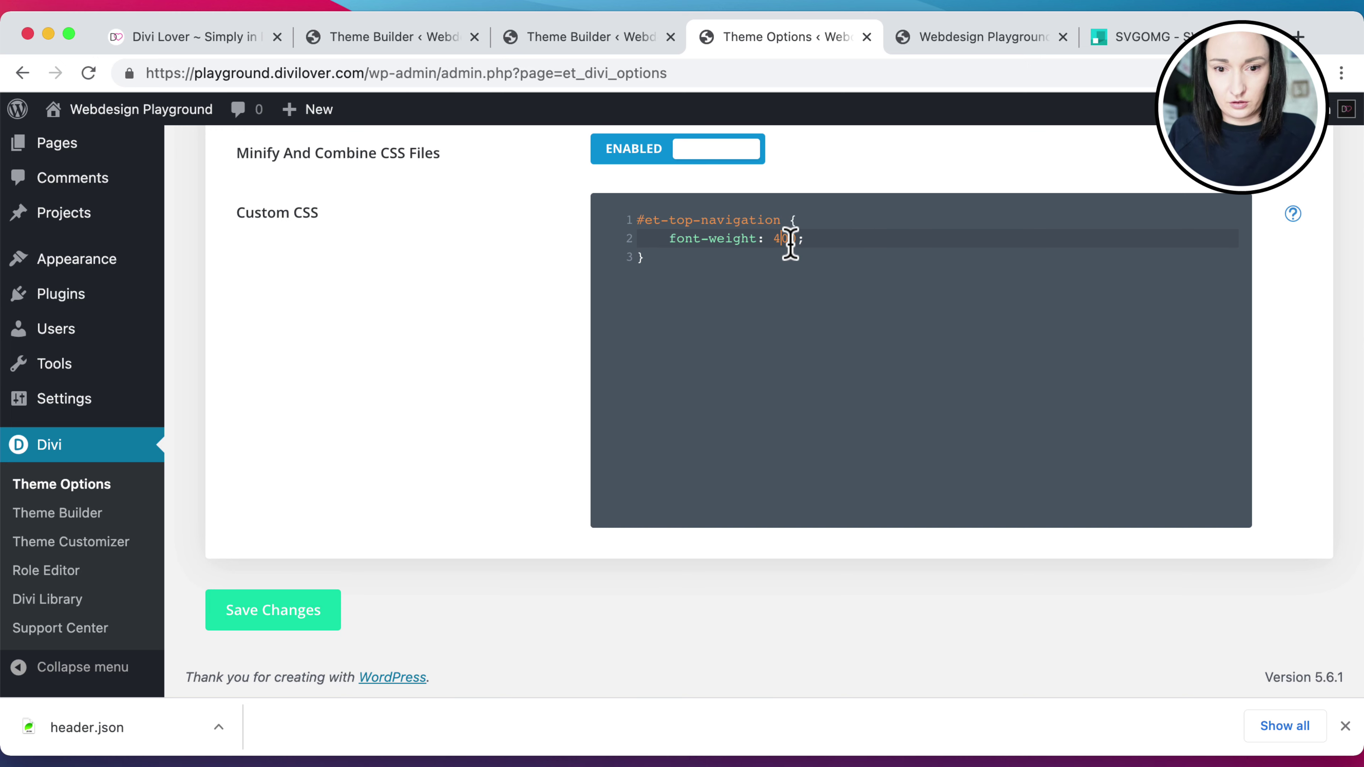
click(305, 626)
Reload the live home page to check the menu font weight, and inspect the Home Page list item including its spacing
click(959, 49)
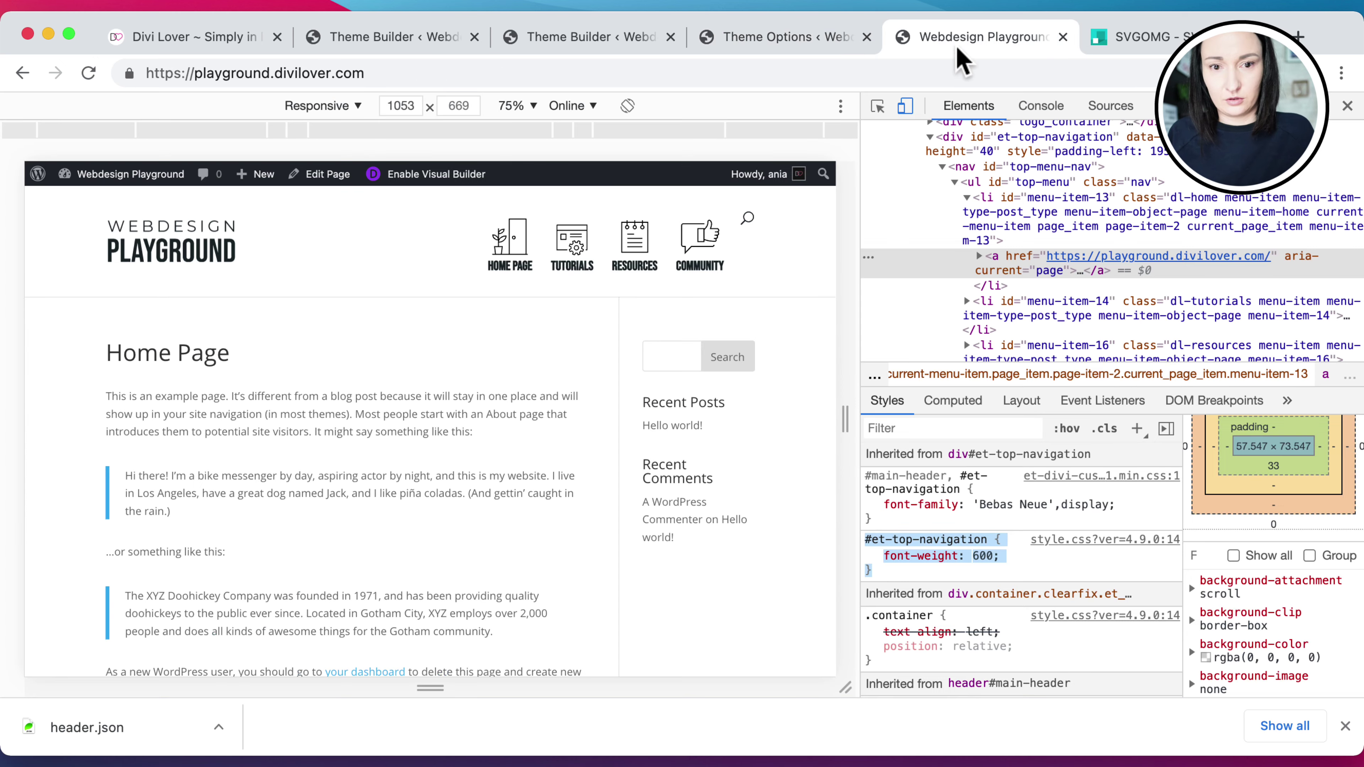
click(88, 73)
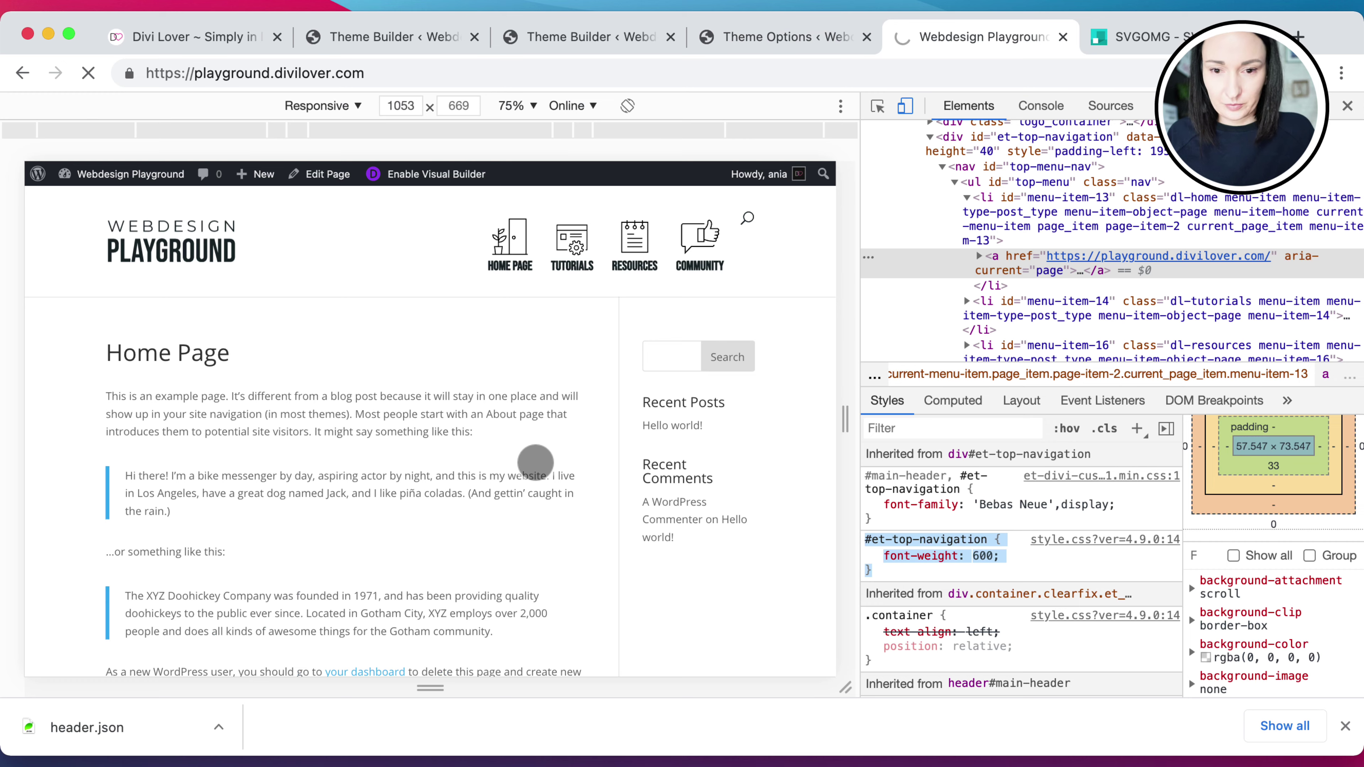
click(877, 106)
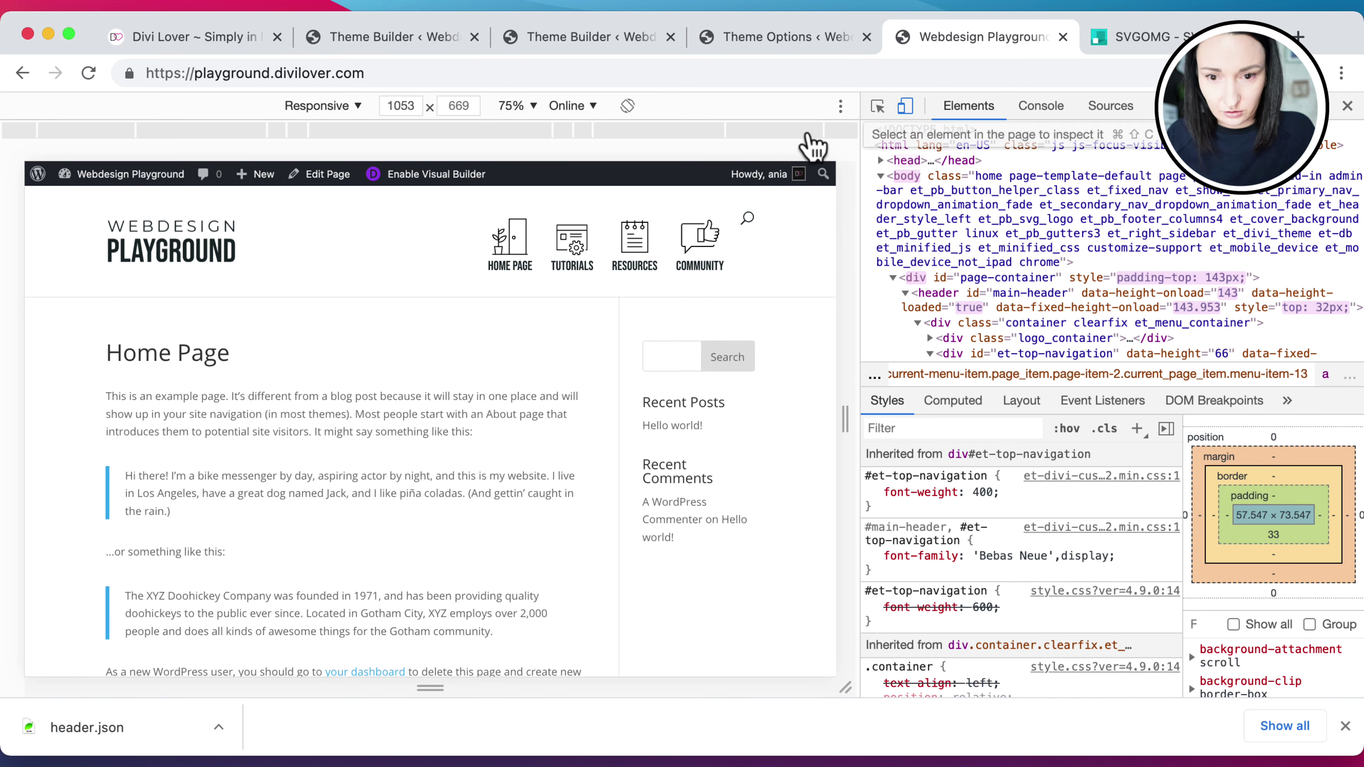
click(877, 108)
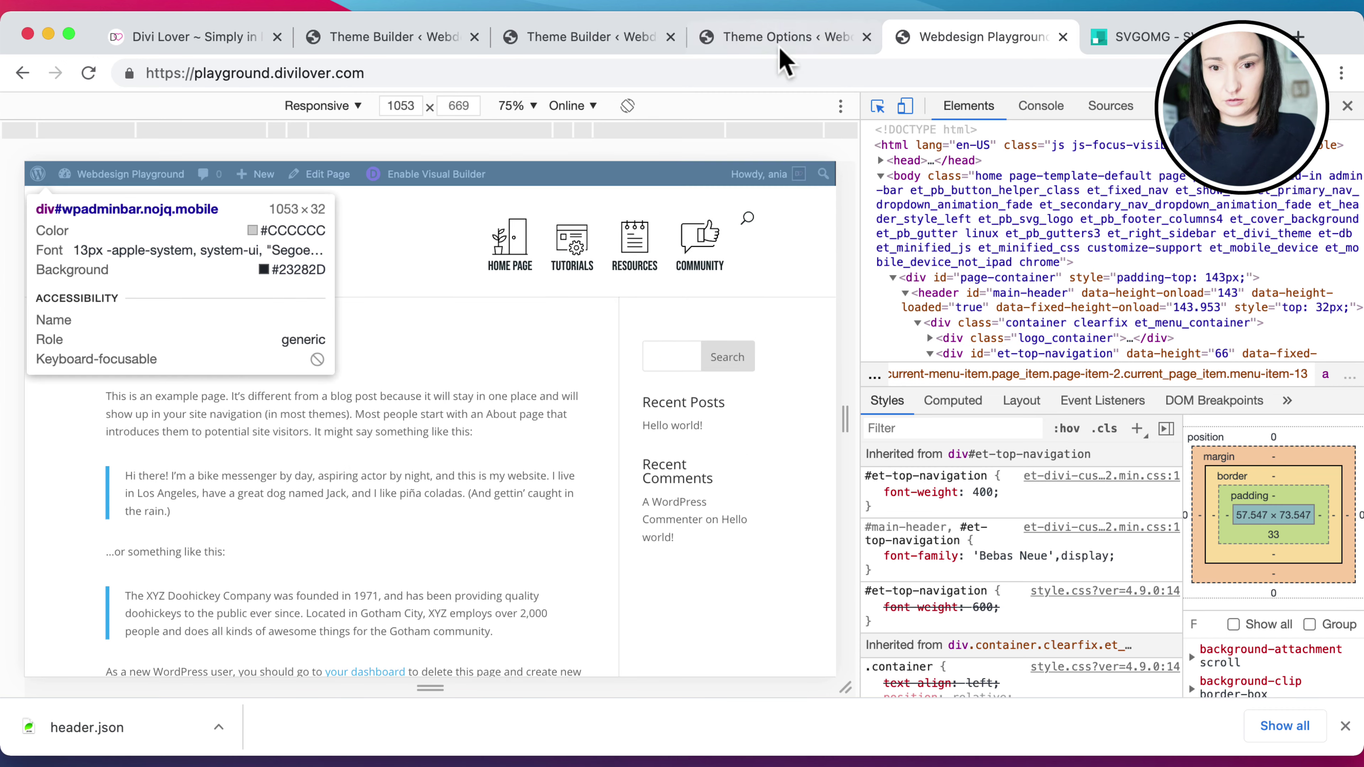
click(797, 39)
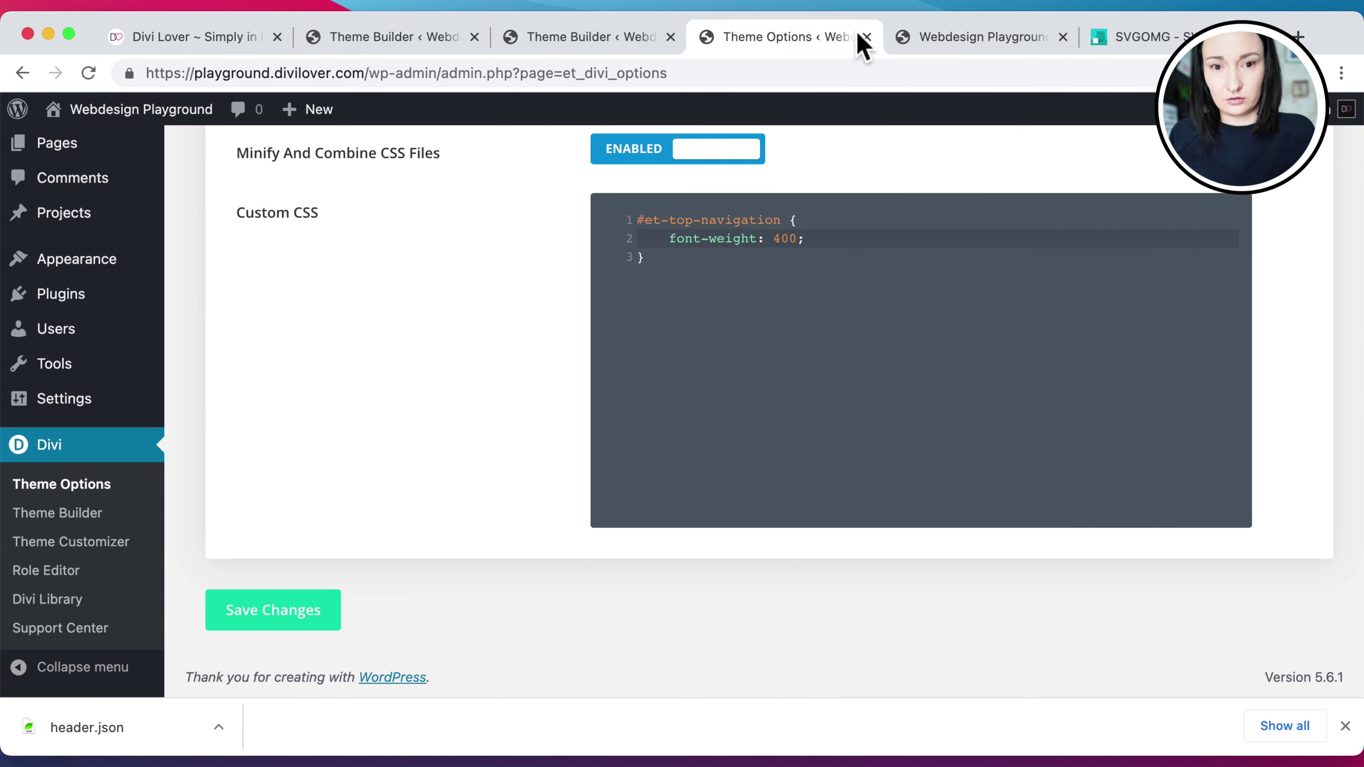
click(908, 36)
click(542, 275)
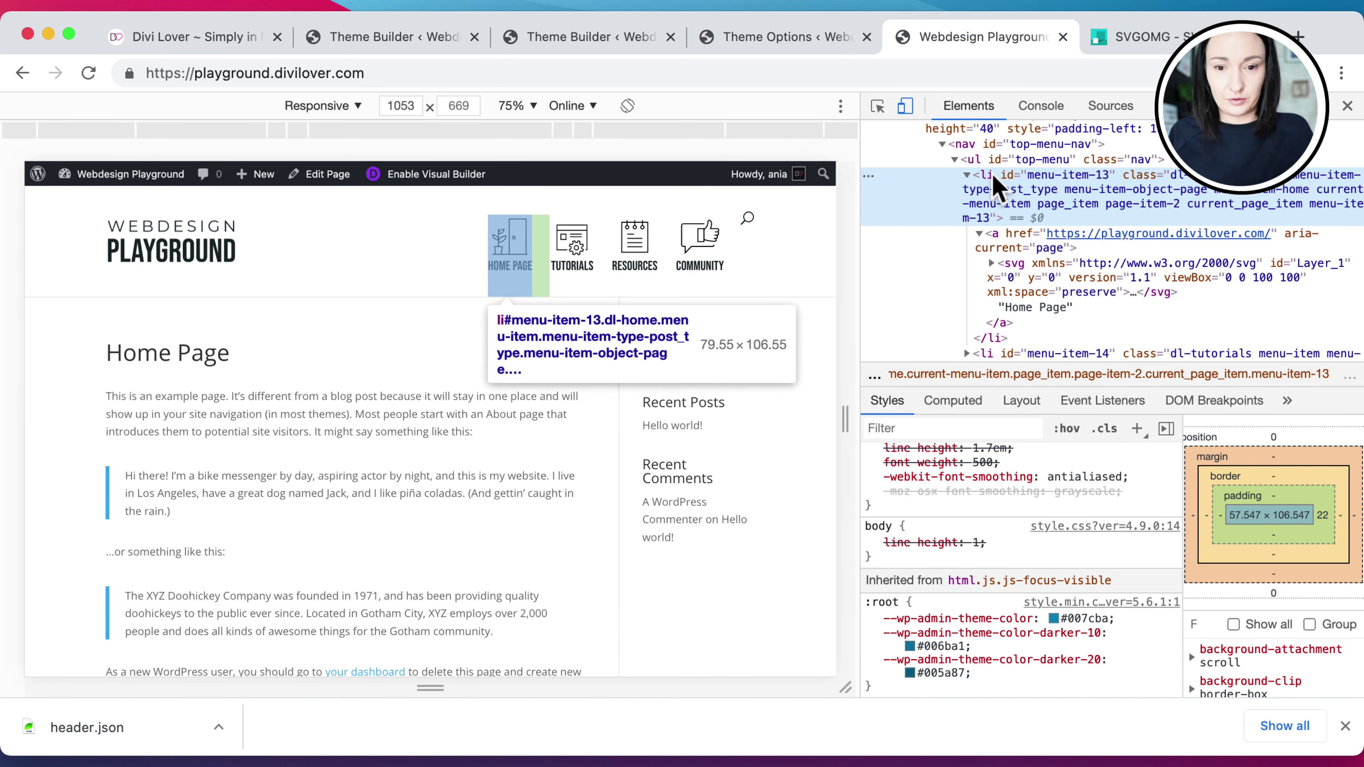
click(878, 106)
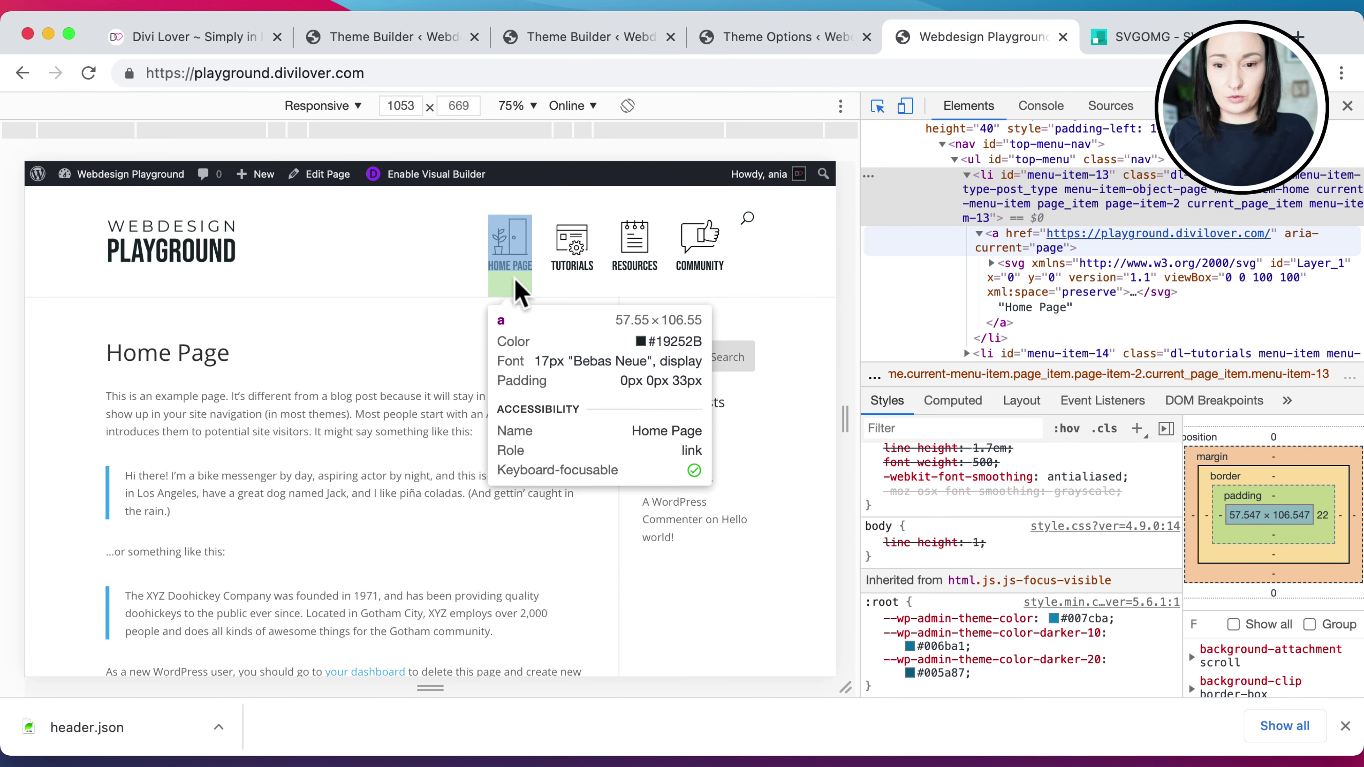
click(544, 277)
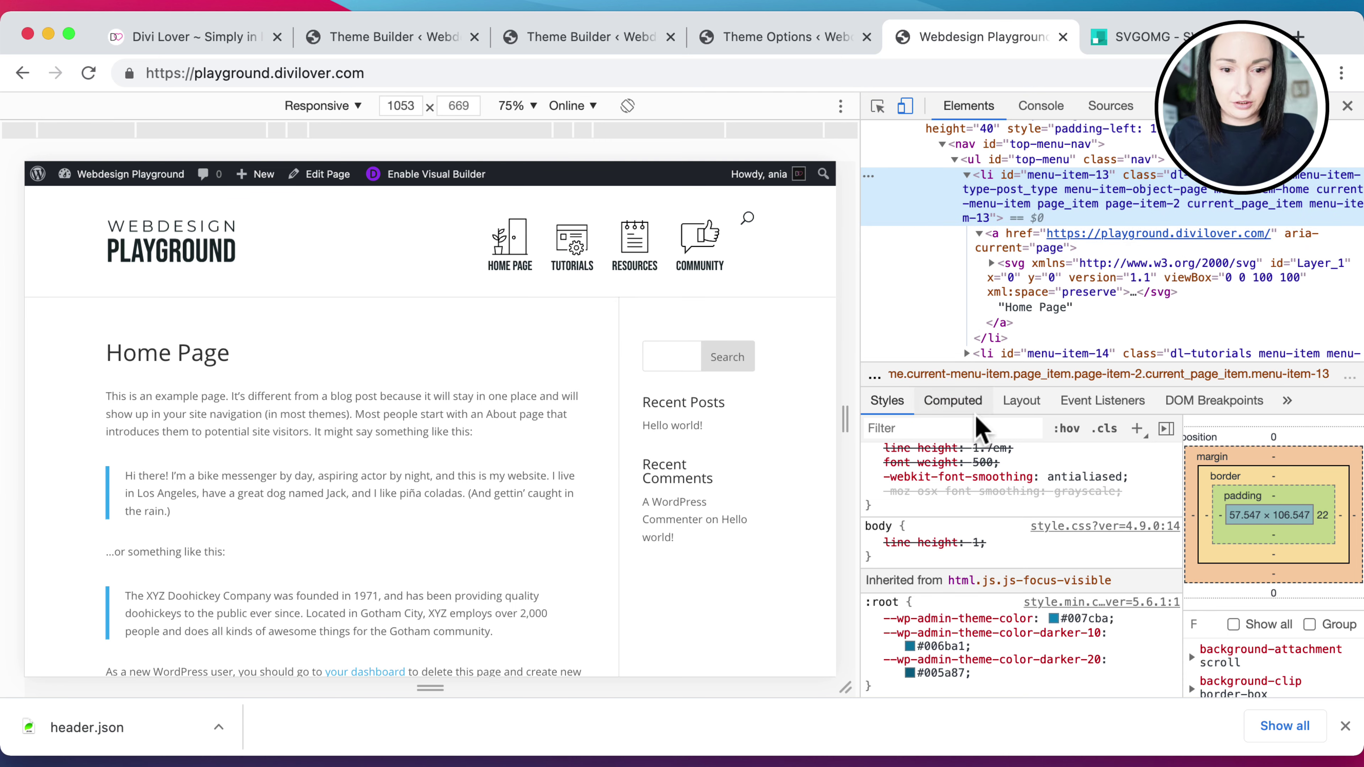
Find the rule that sets the menu items' padding-right and copy its #top-menu li selector
scroll(986, 521, up, 5)
scroll(986, 519, up, 10)
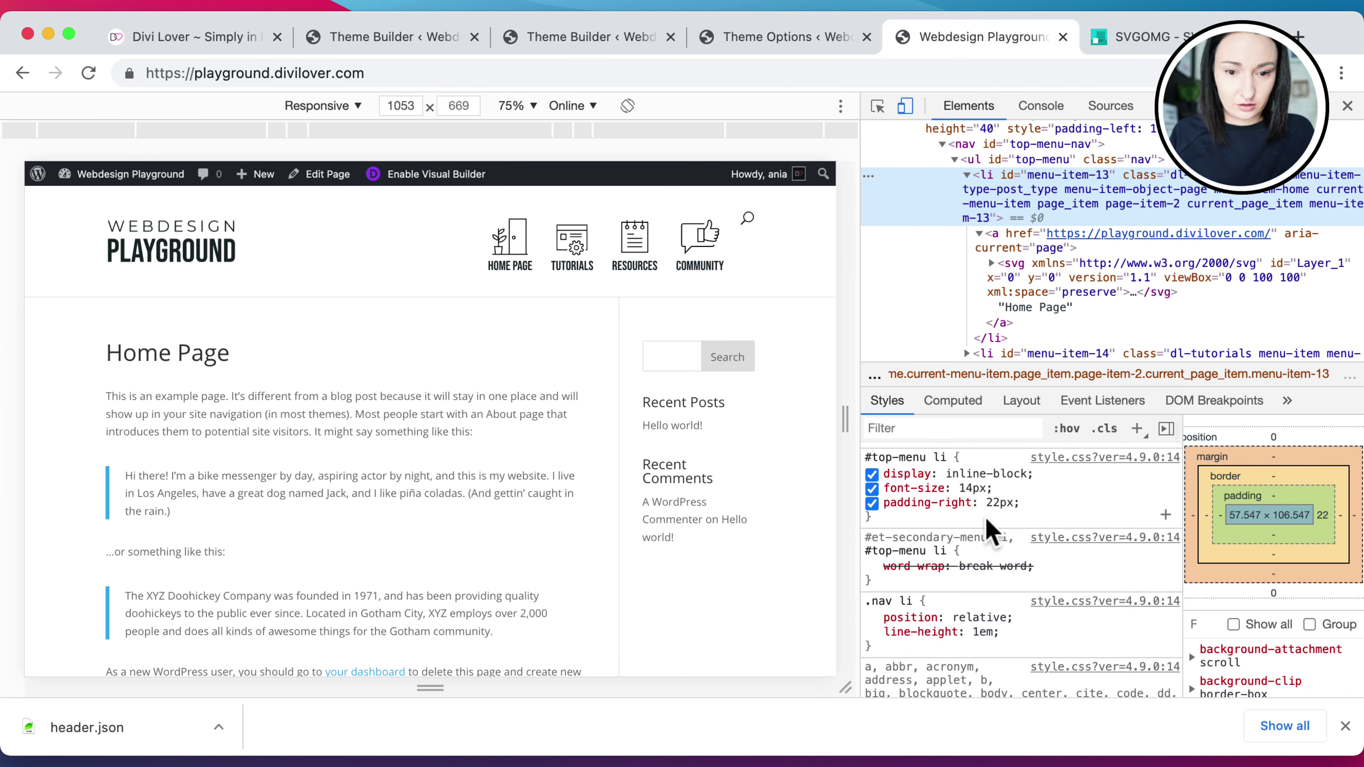
scroll(1000, 508, up, 2)
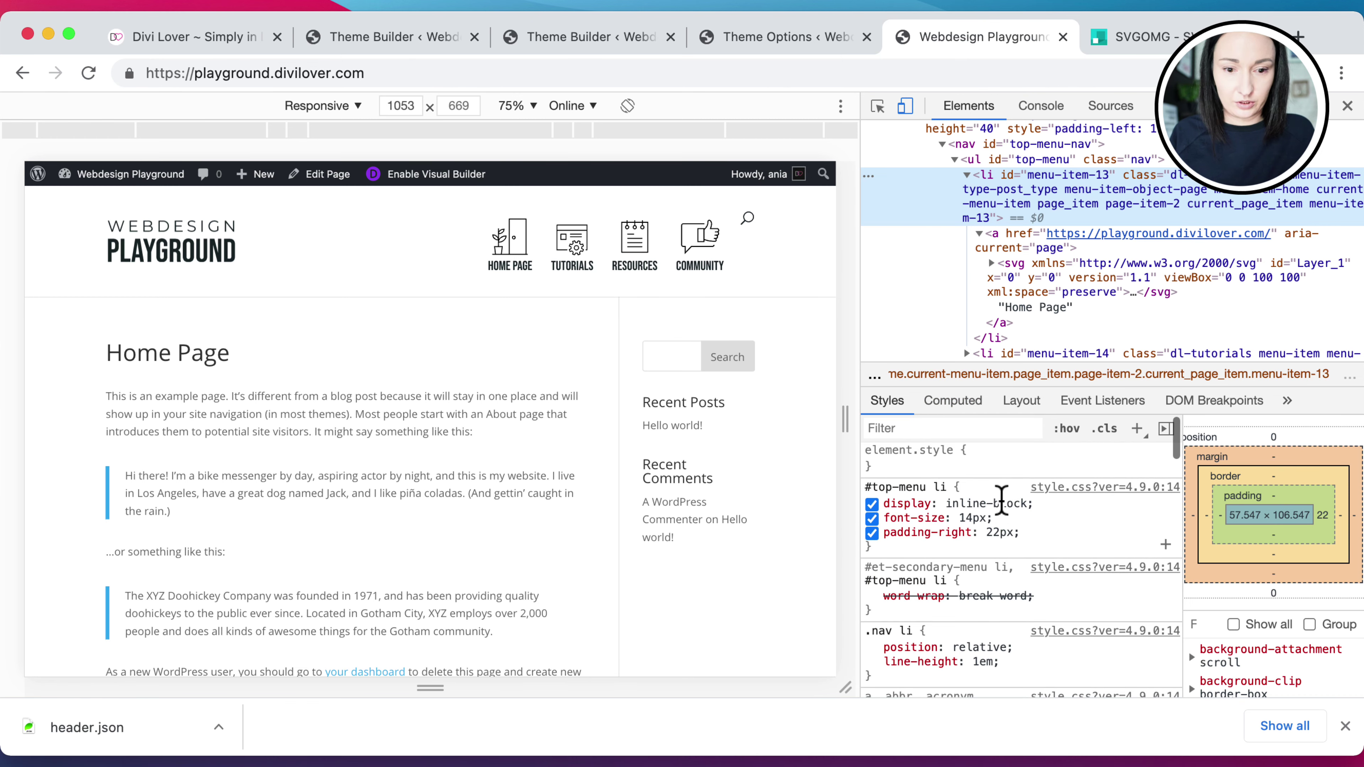
double_click(937, 488)
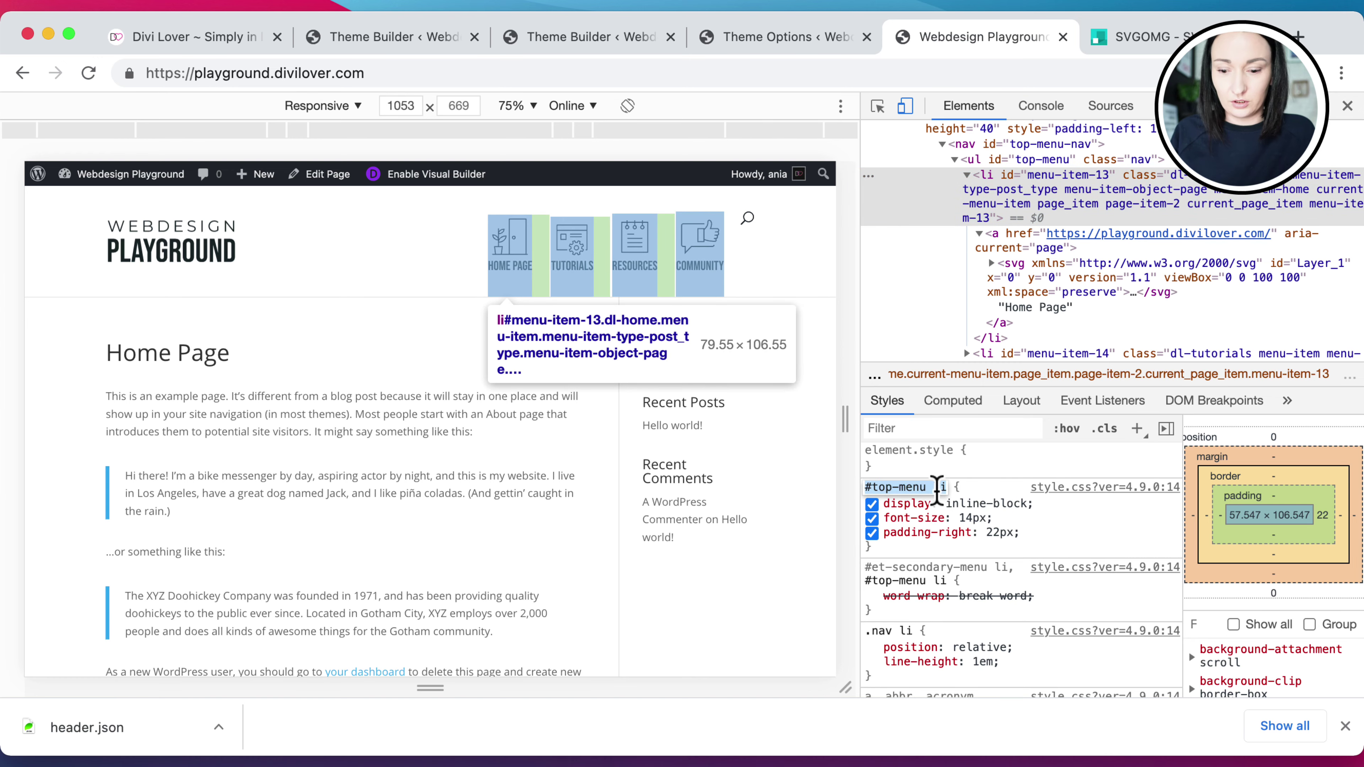
Add a #top-menu li rule with padding-right 40px to the Custom CSS in Theme Options, save it, and reload the live home page
click(722, 37)
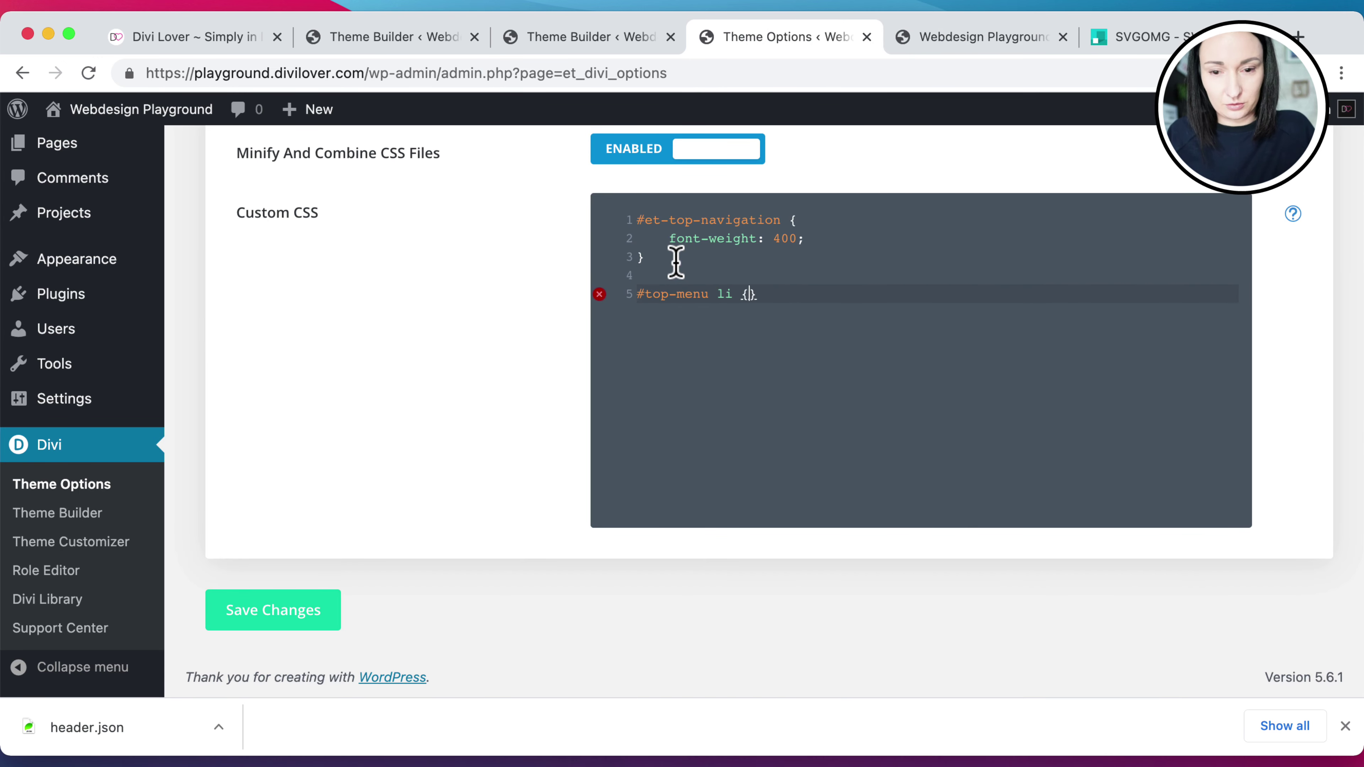
text(padding-ri)
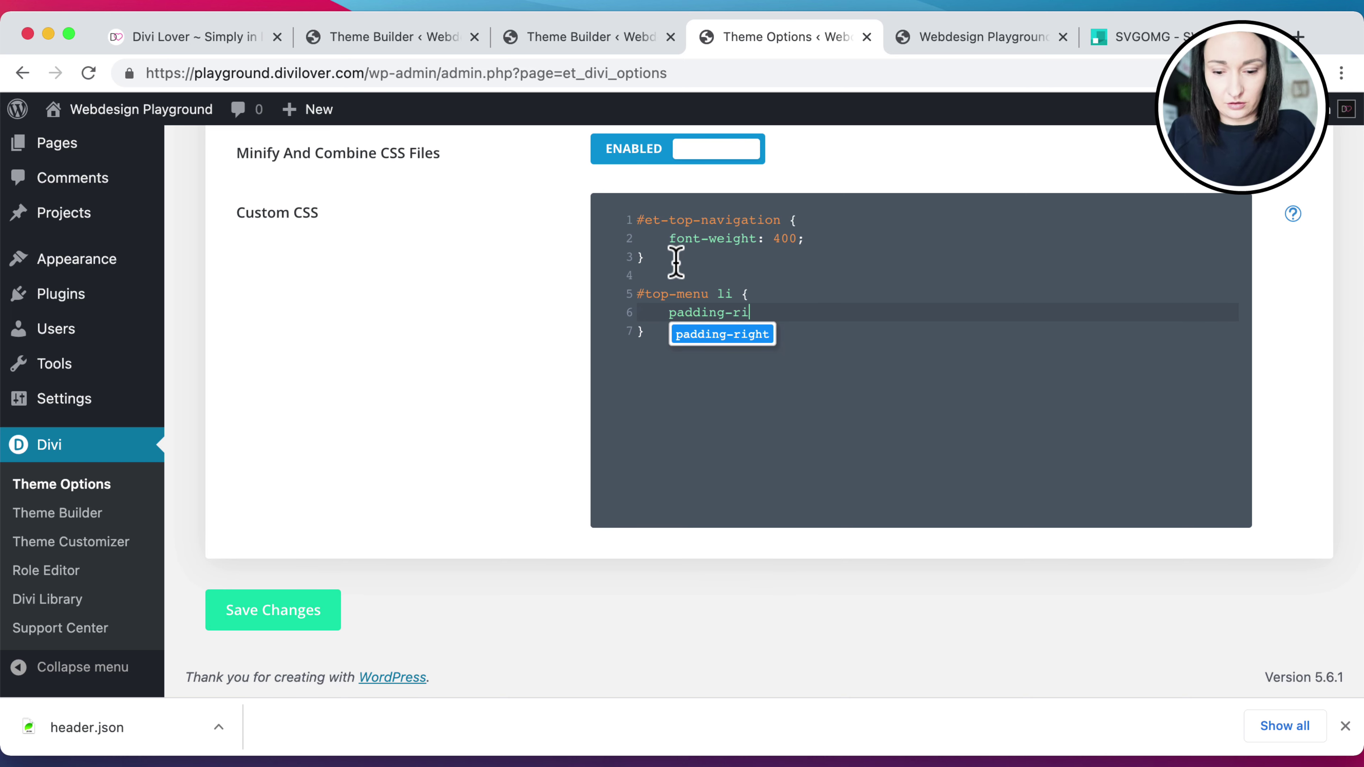
text(ght:40px;)
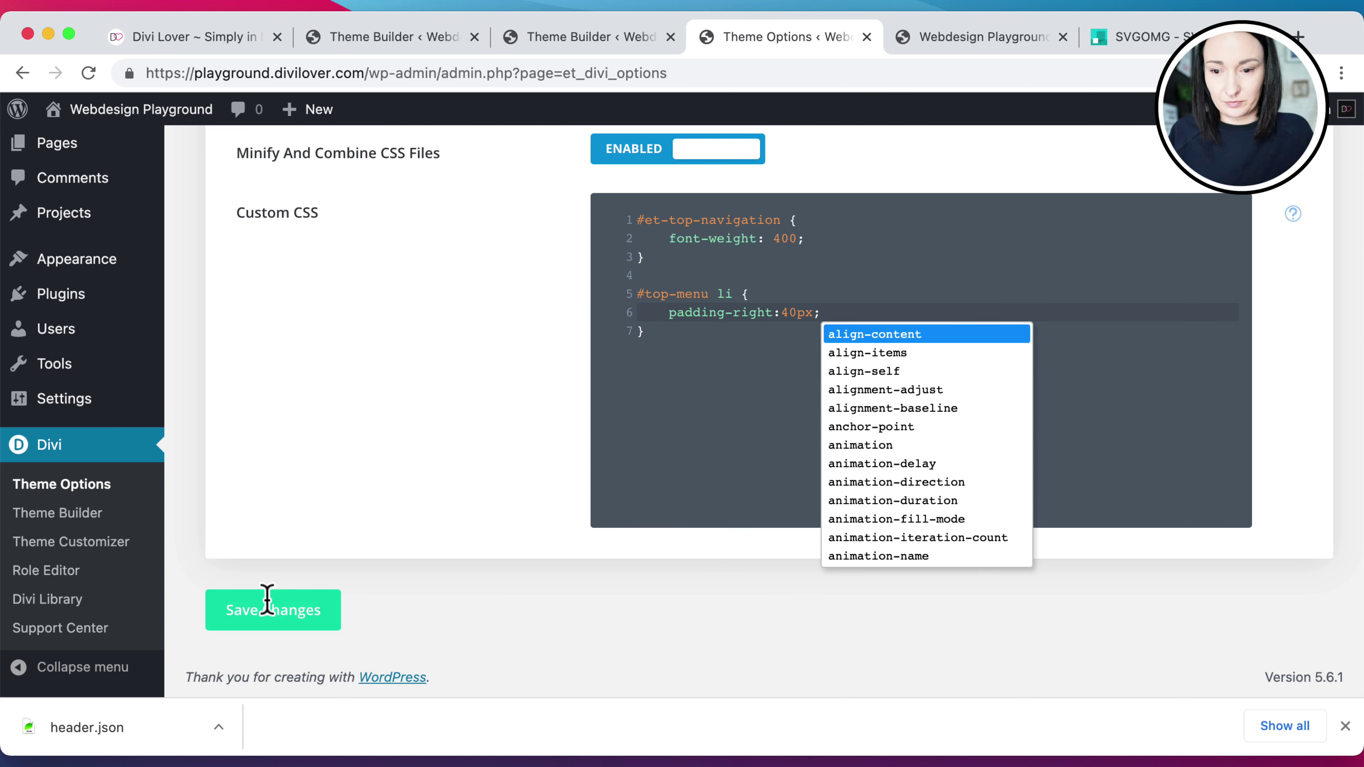
click(318, 622)
click(961, 37)
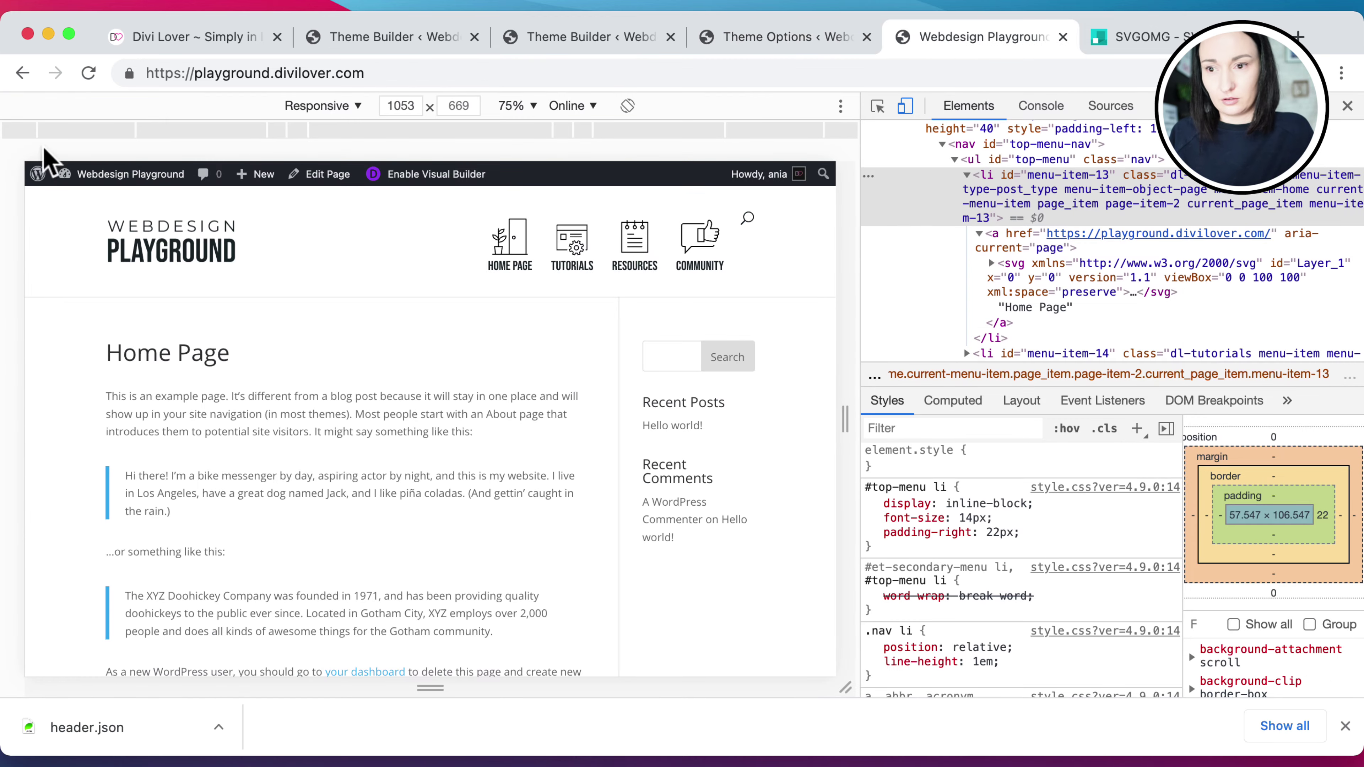
click(88, 73)
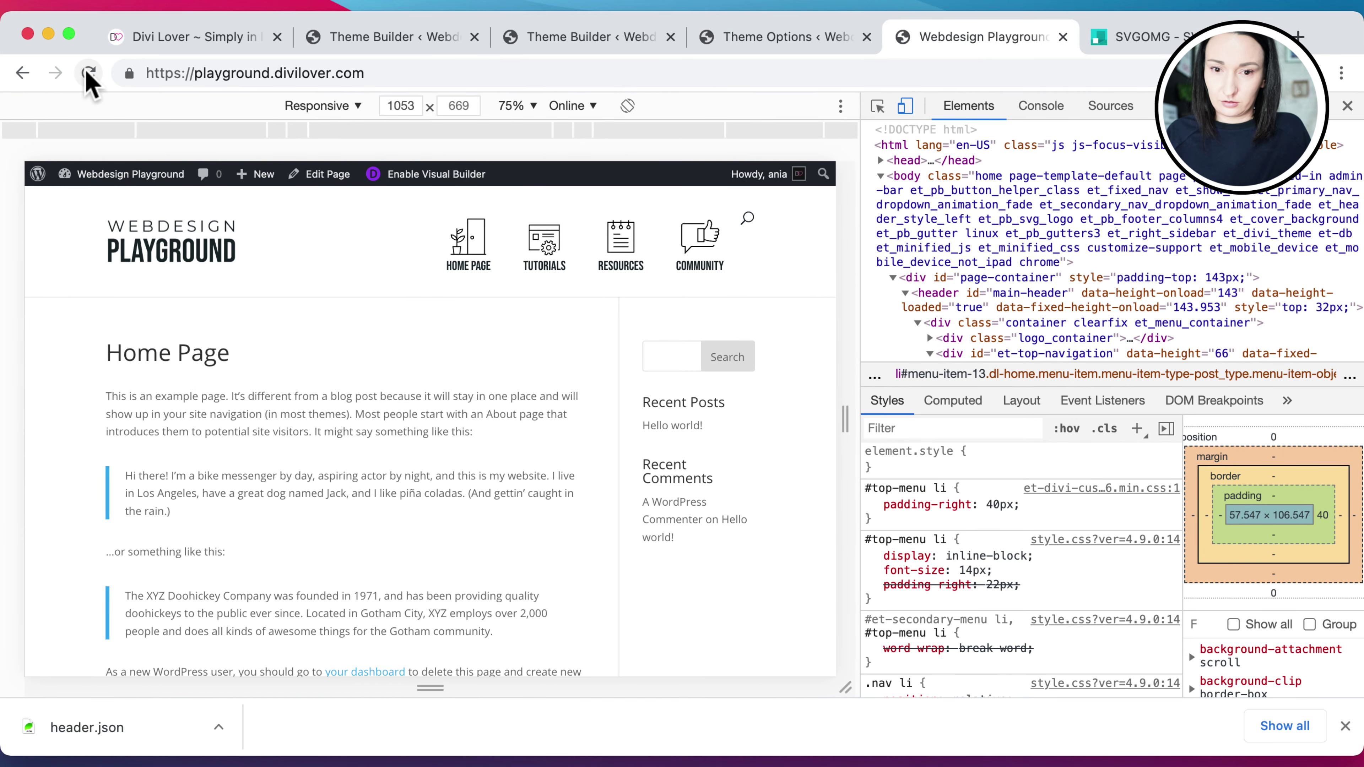
click(600, 44)
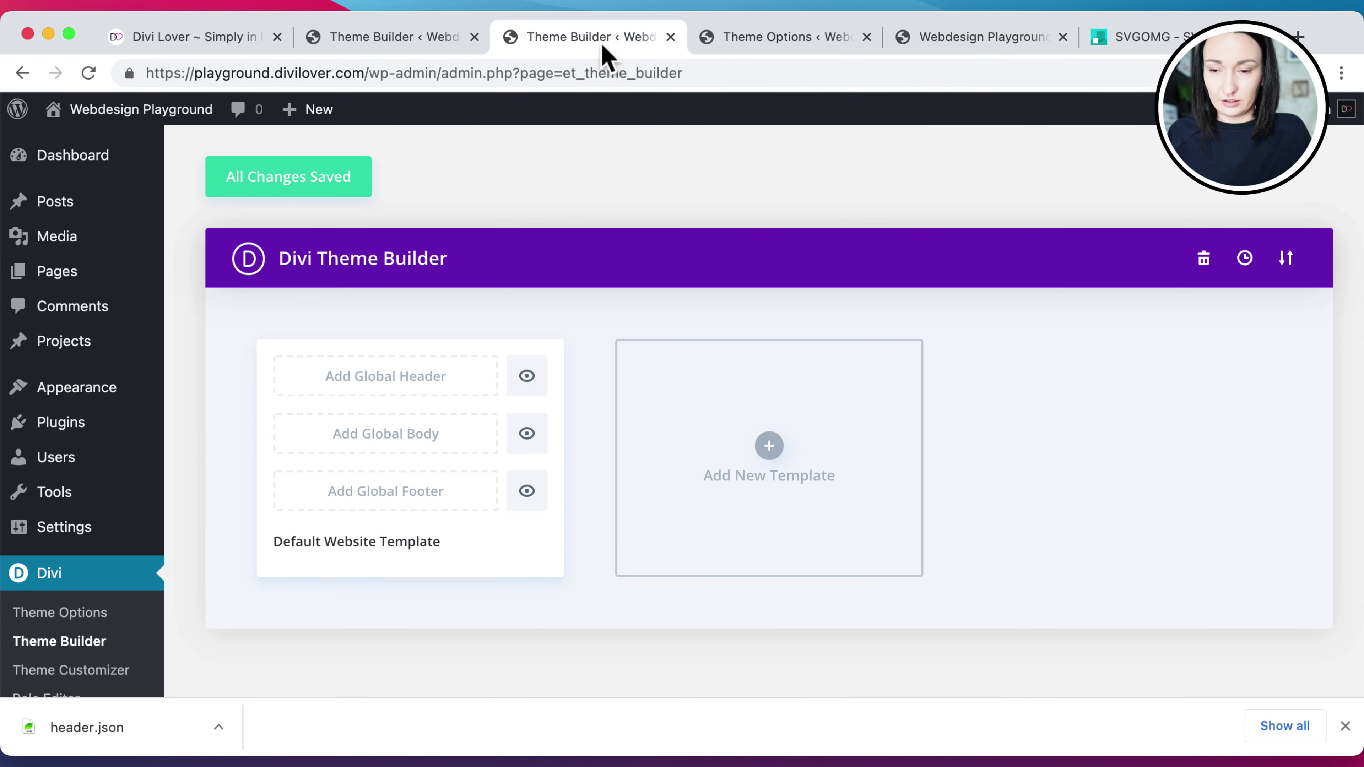
click(734, 47)
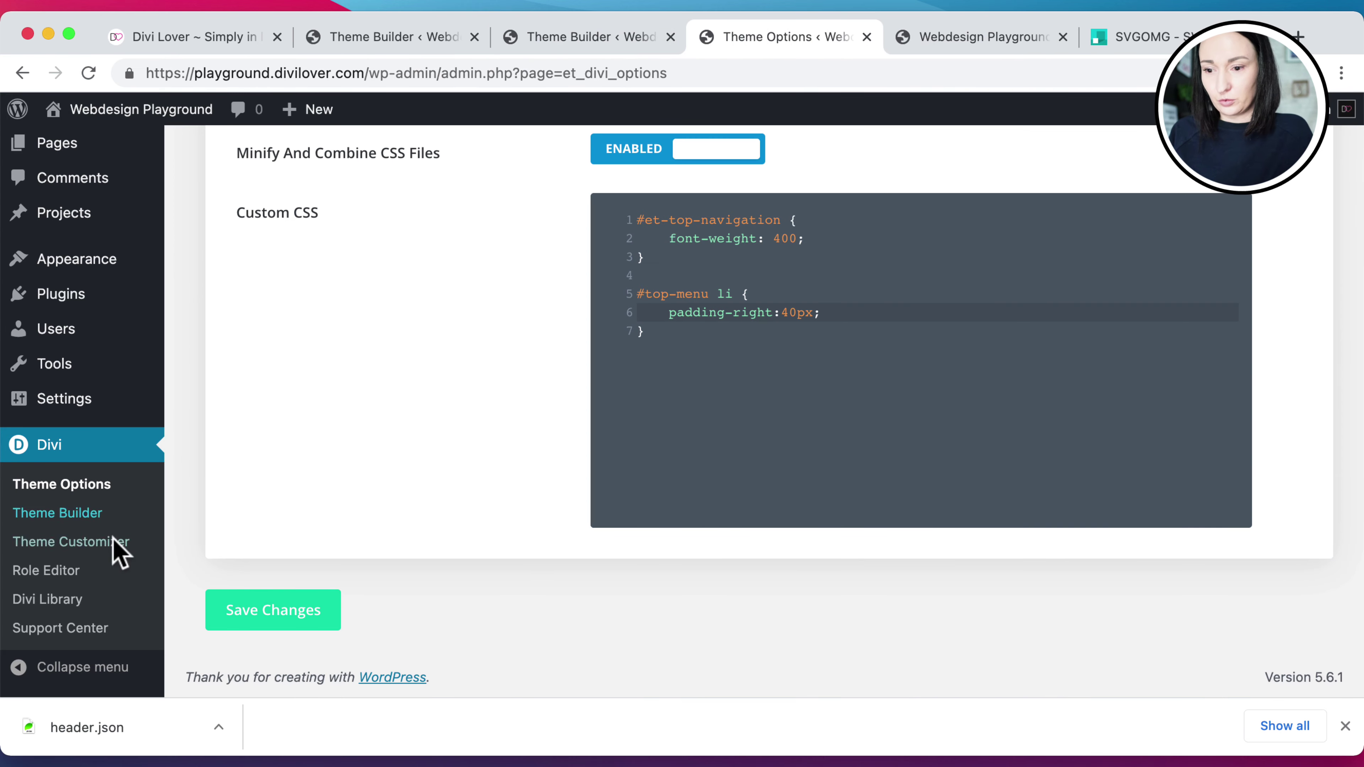
click(938, 42)
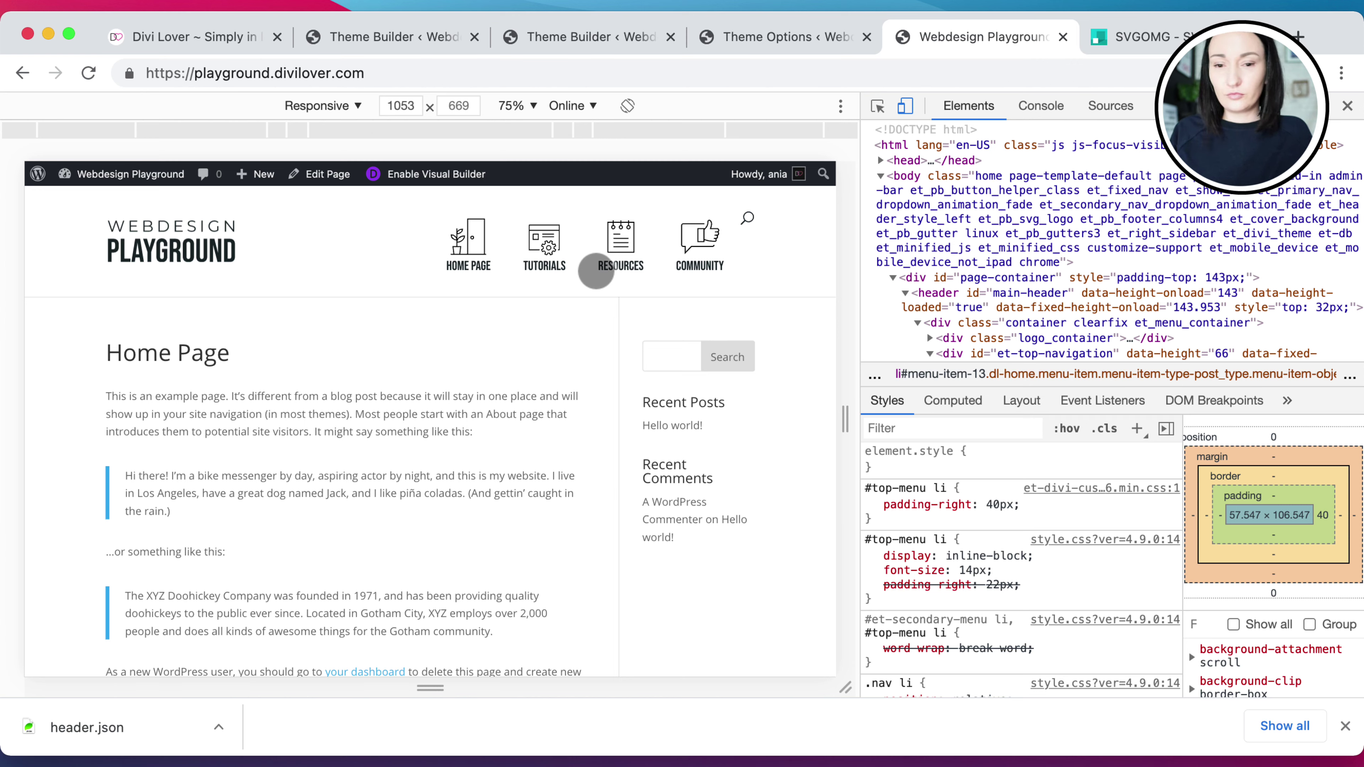
click(769, 46)
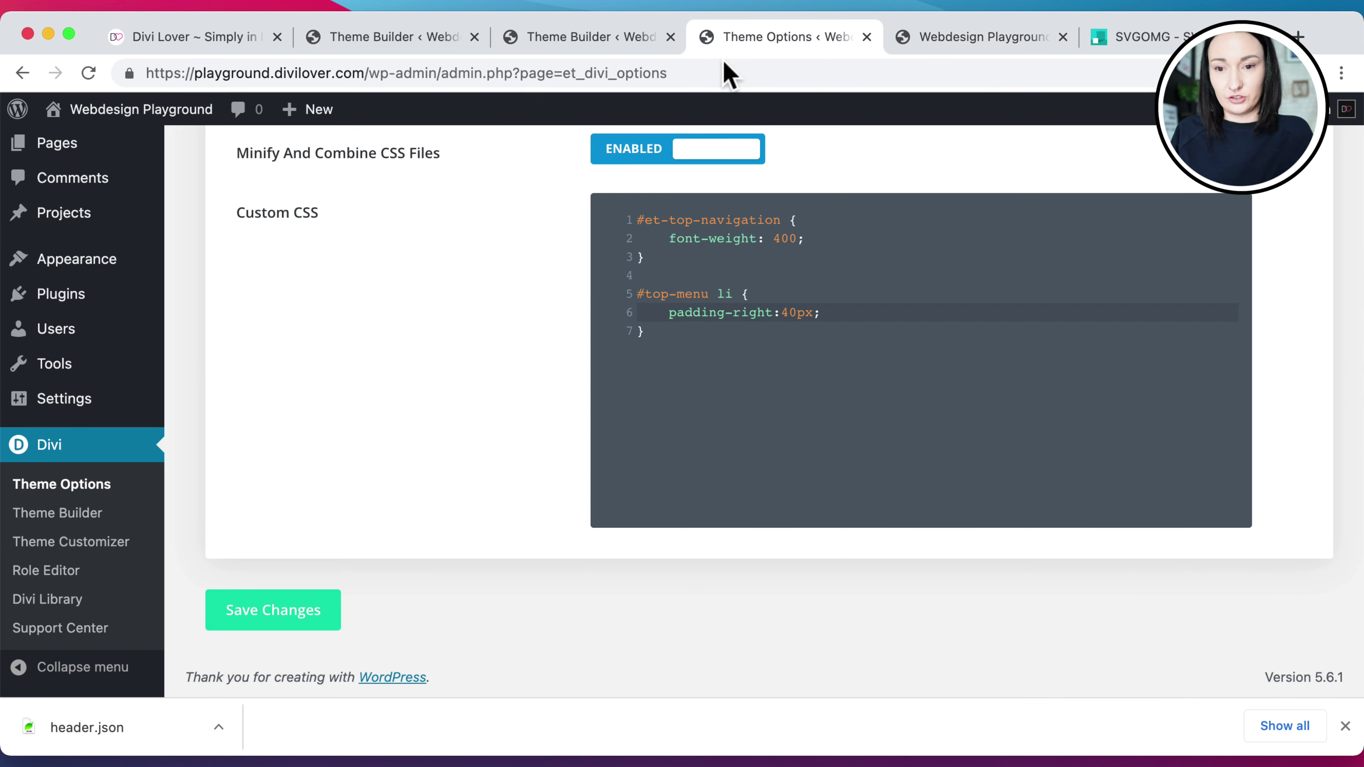
click(961, 49)
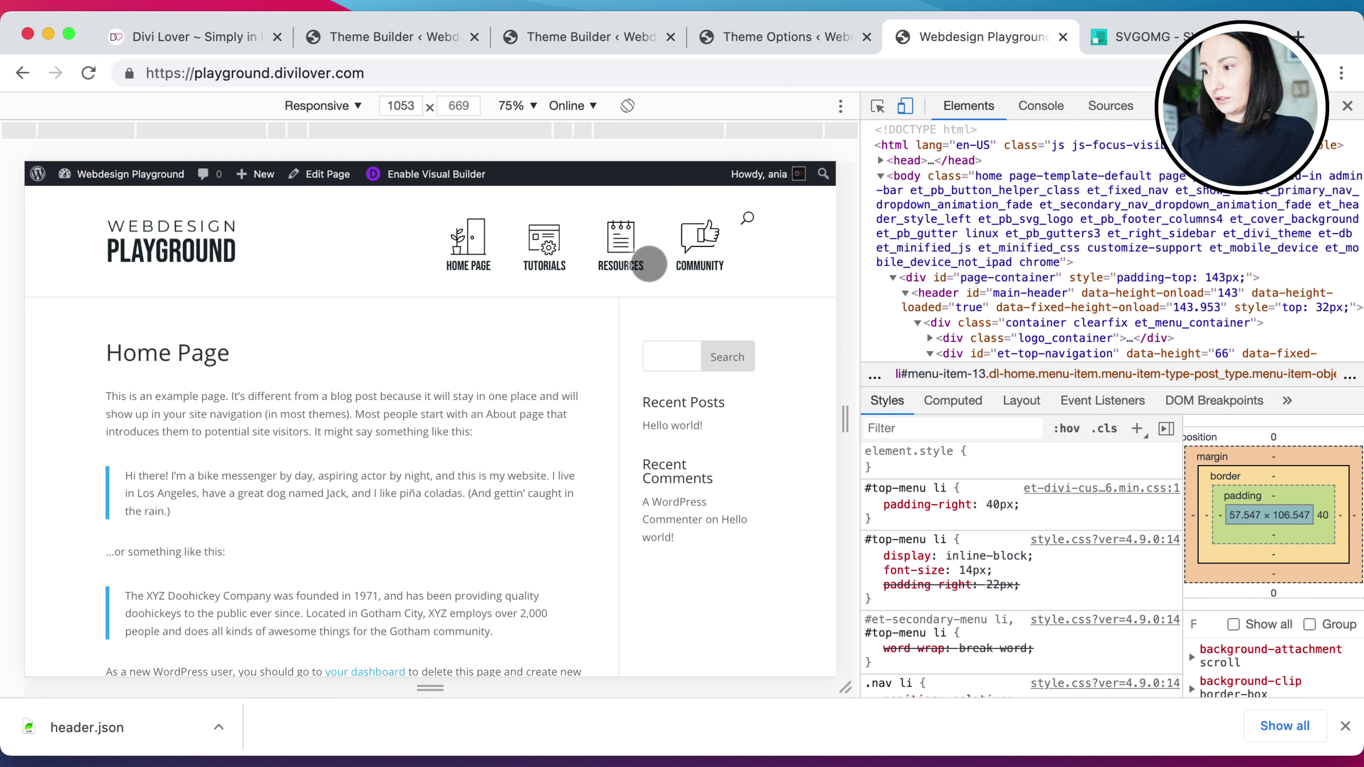
click(783, 46)
click(1004, 40)
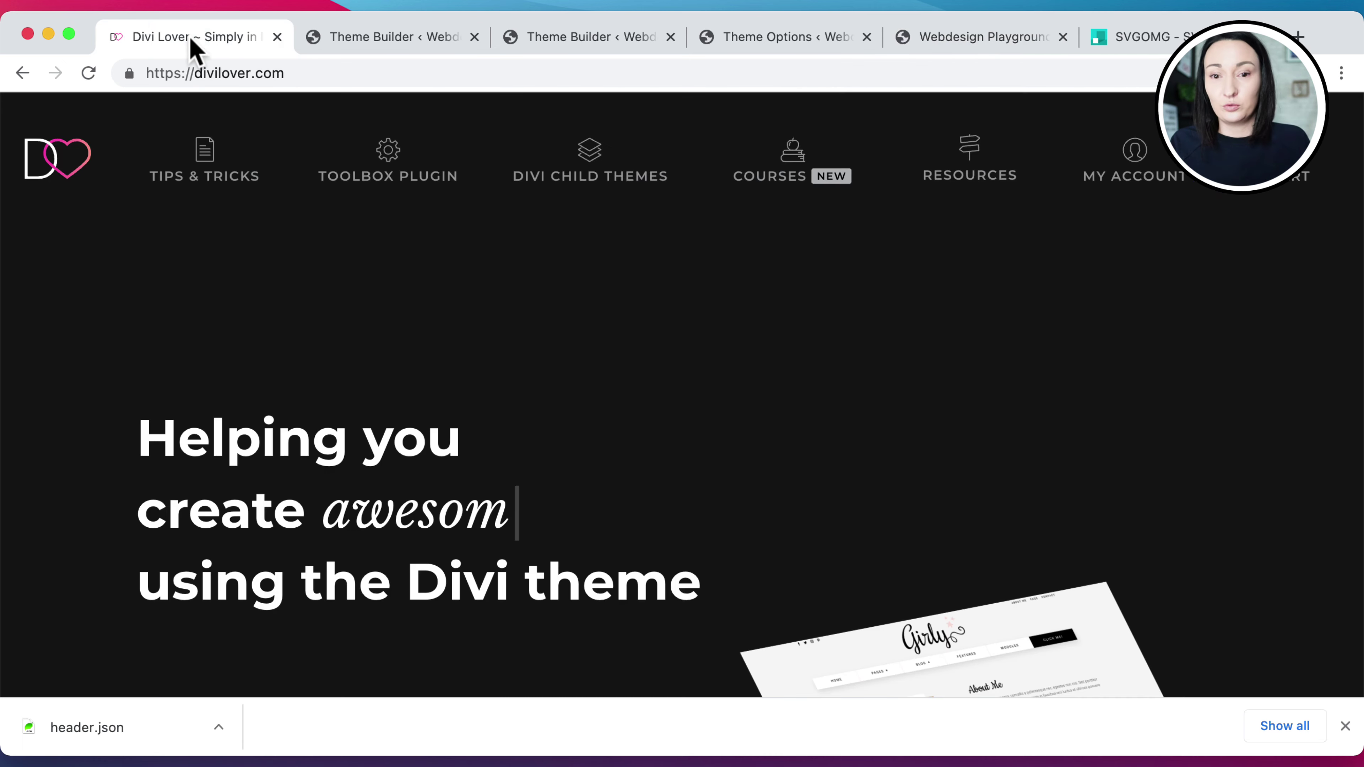
Preview the divilover.com home page at a responsive width of 810 px and examine its mobile menu with icons, opening and closing it
click(192, 39)
right_click(856, 325)
click(969, 677)
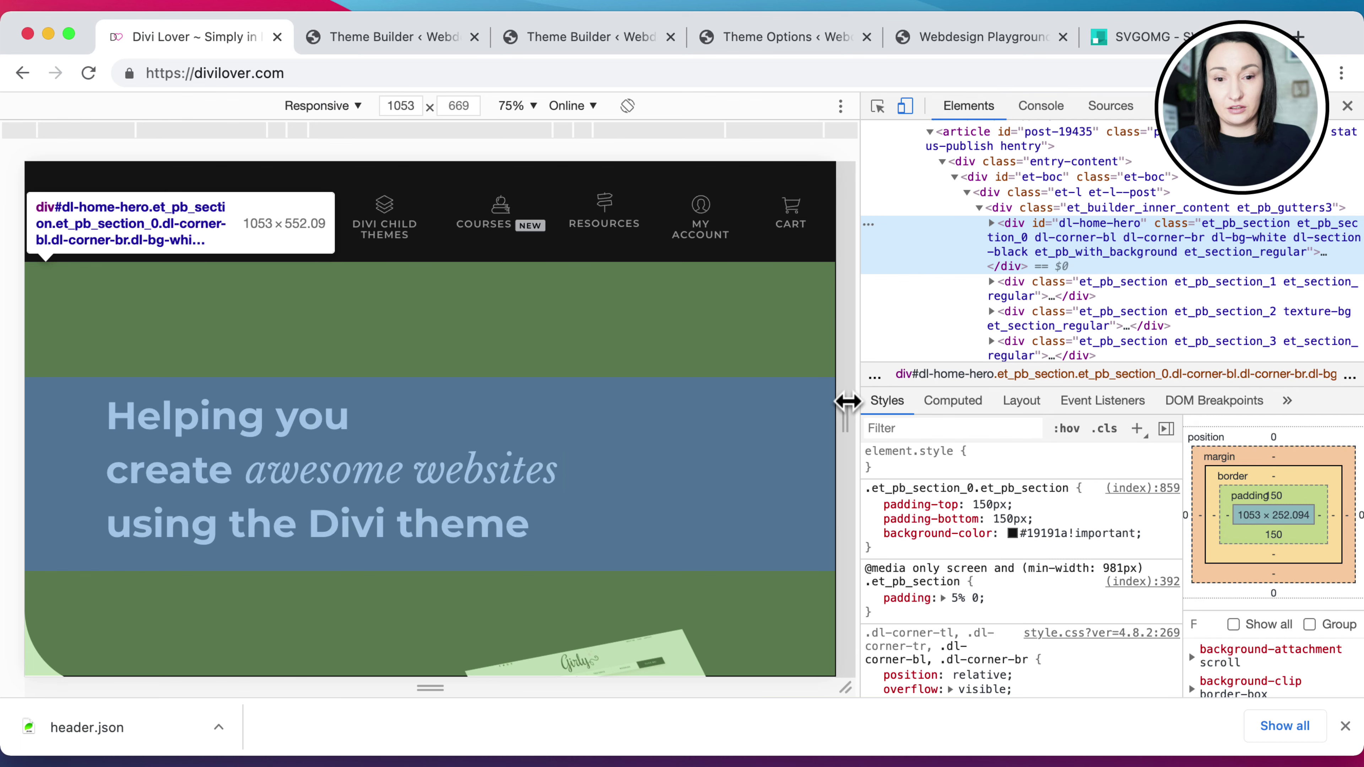
drag(846, 396, 731, 195)
click(722, 195)
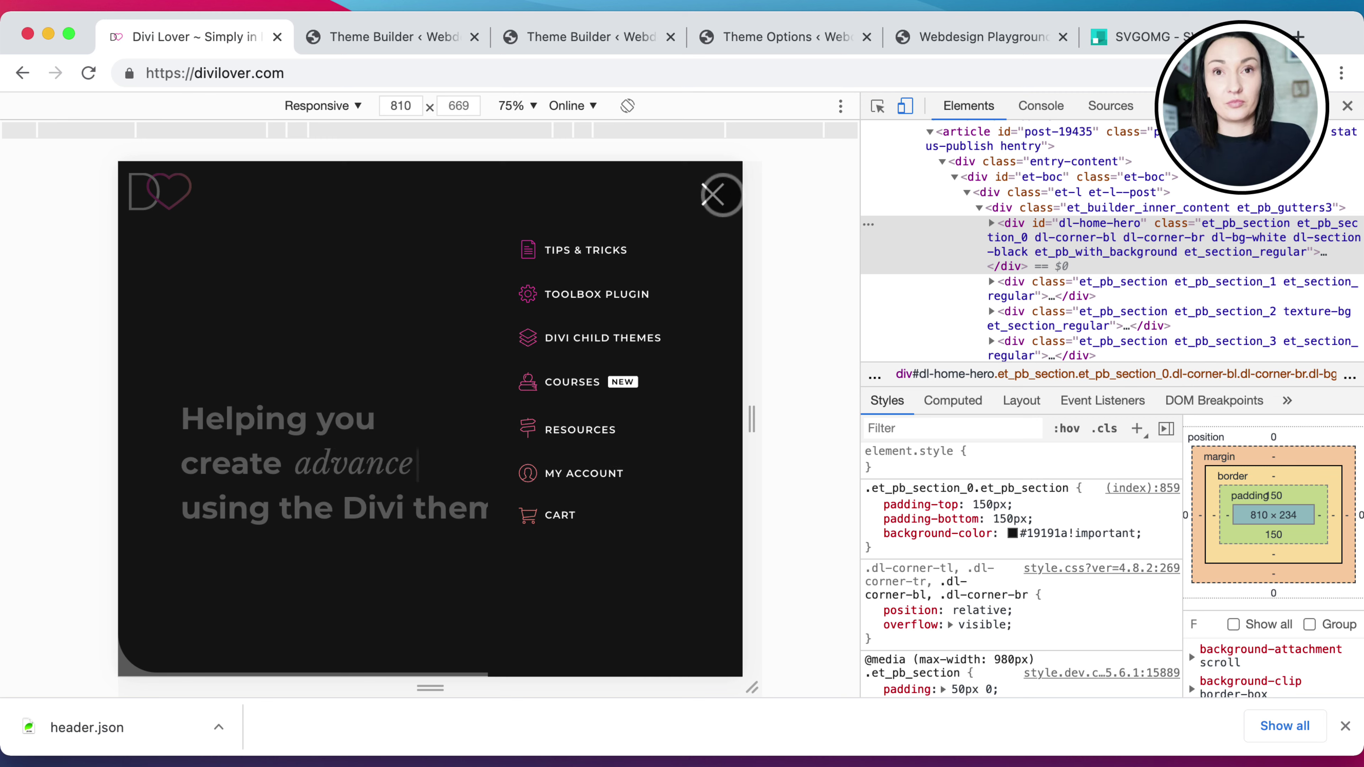
click(719, 195)
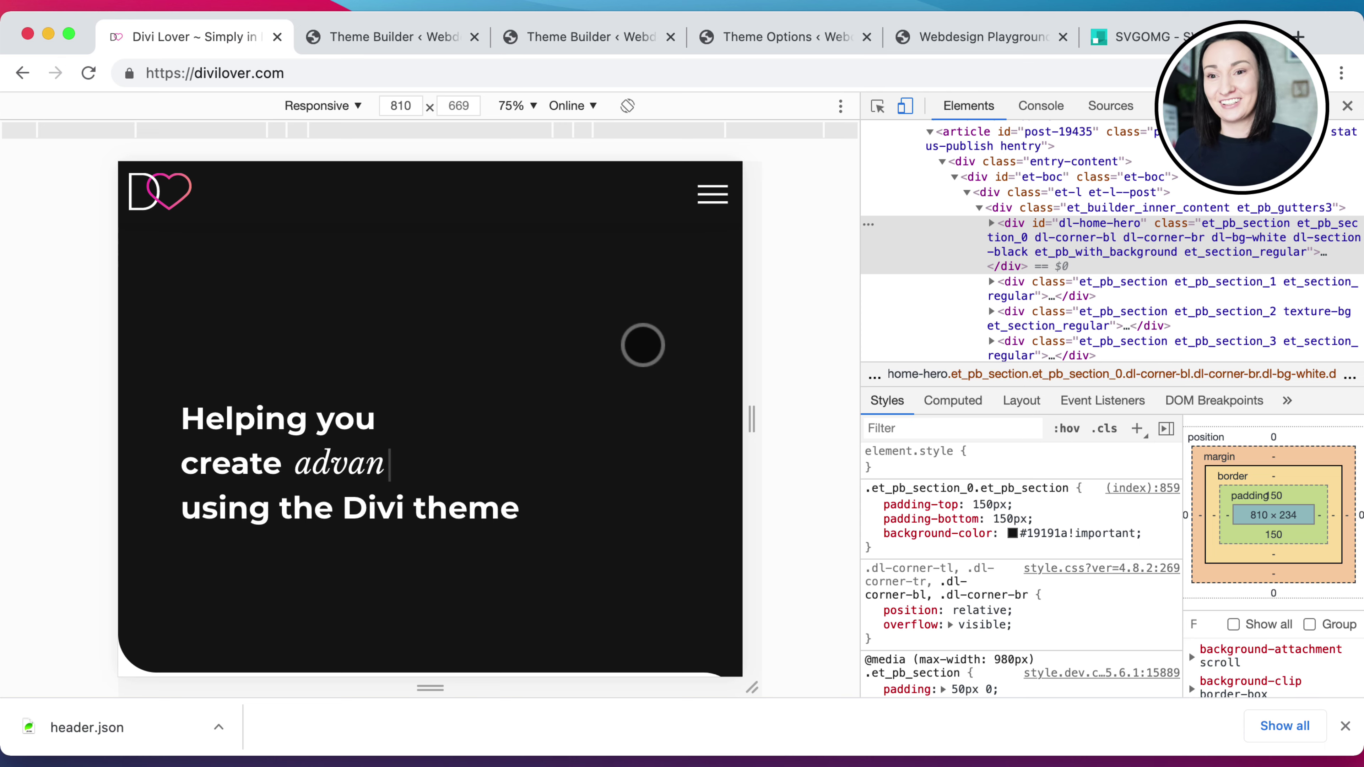
click(372, 38)
click(571, 38)
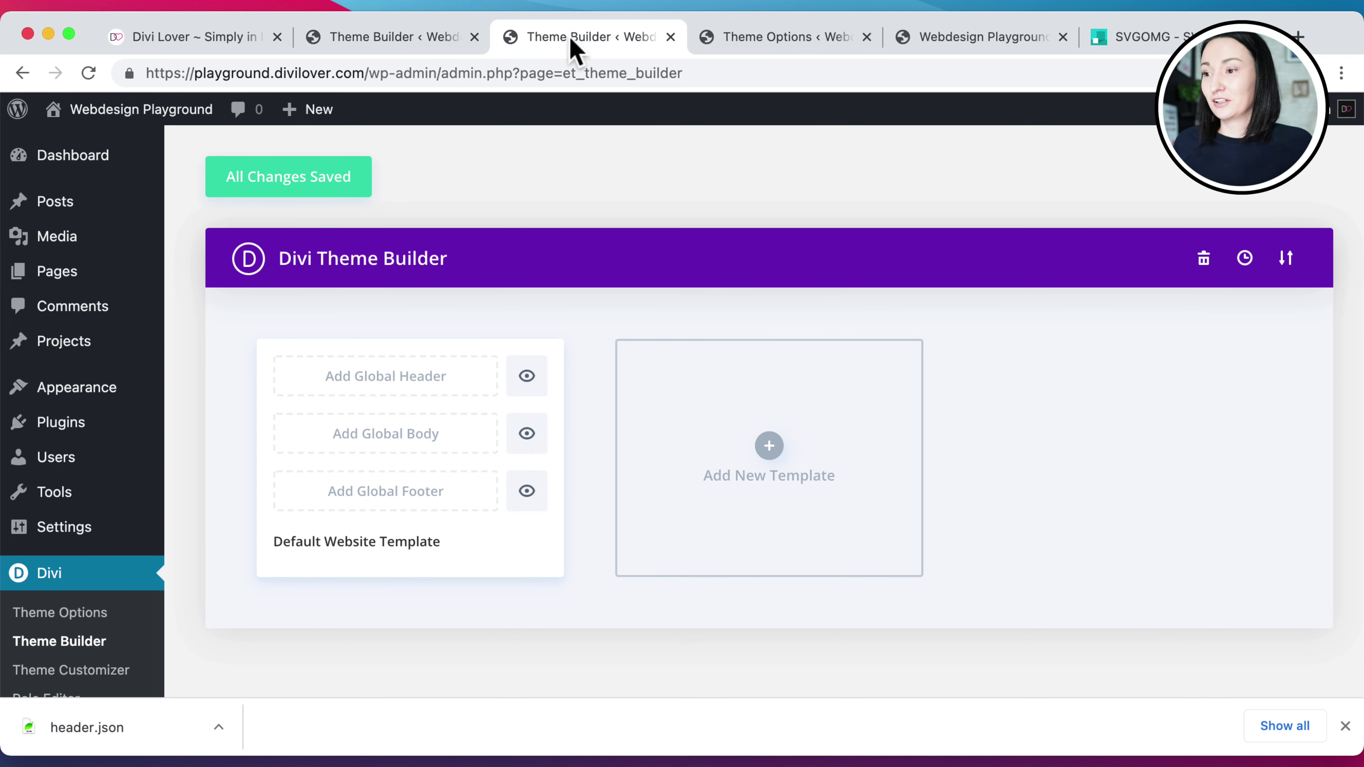